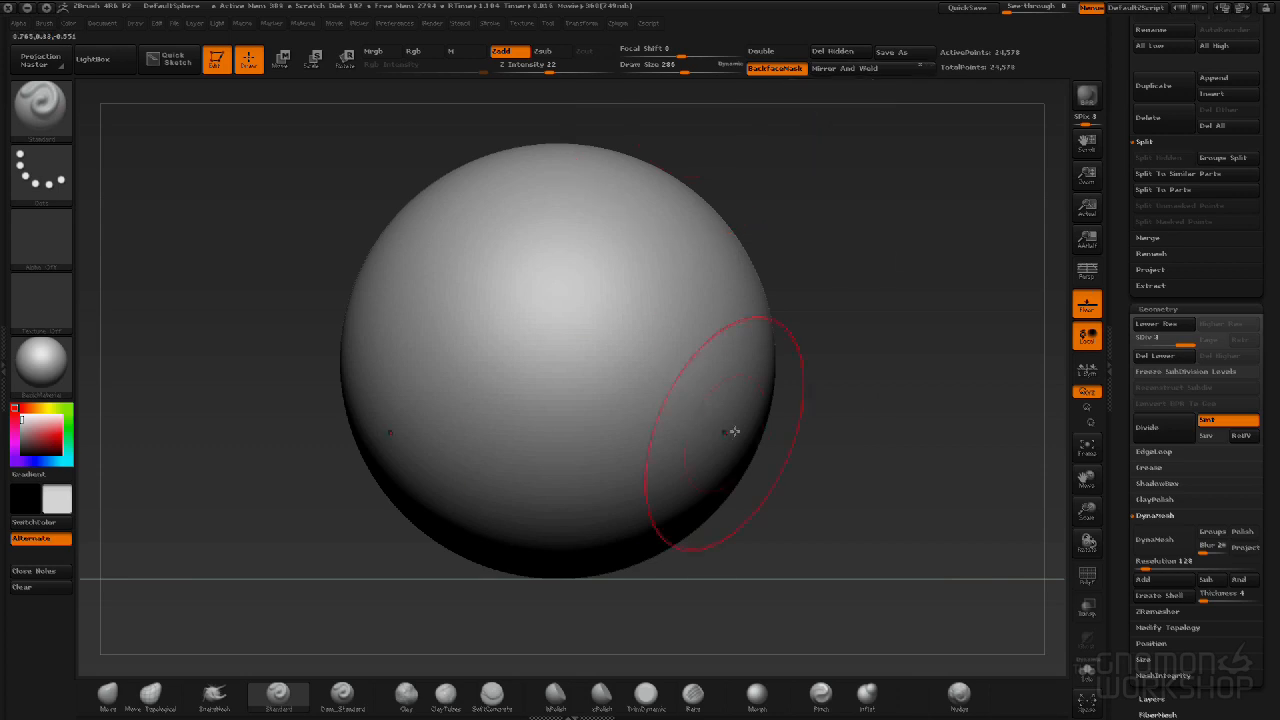
left_click_drag(845, 278, 880, 277, "alt")
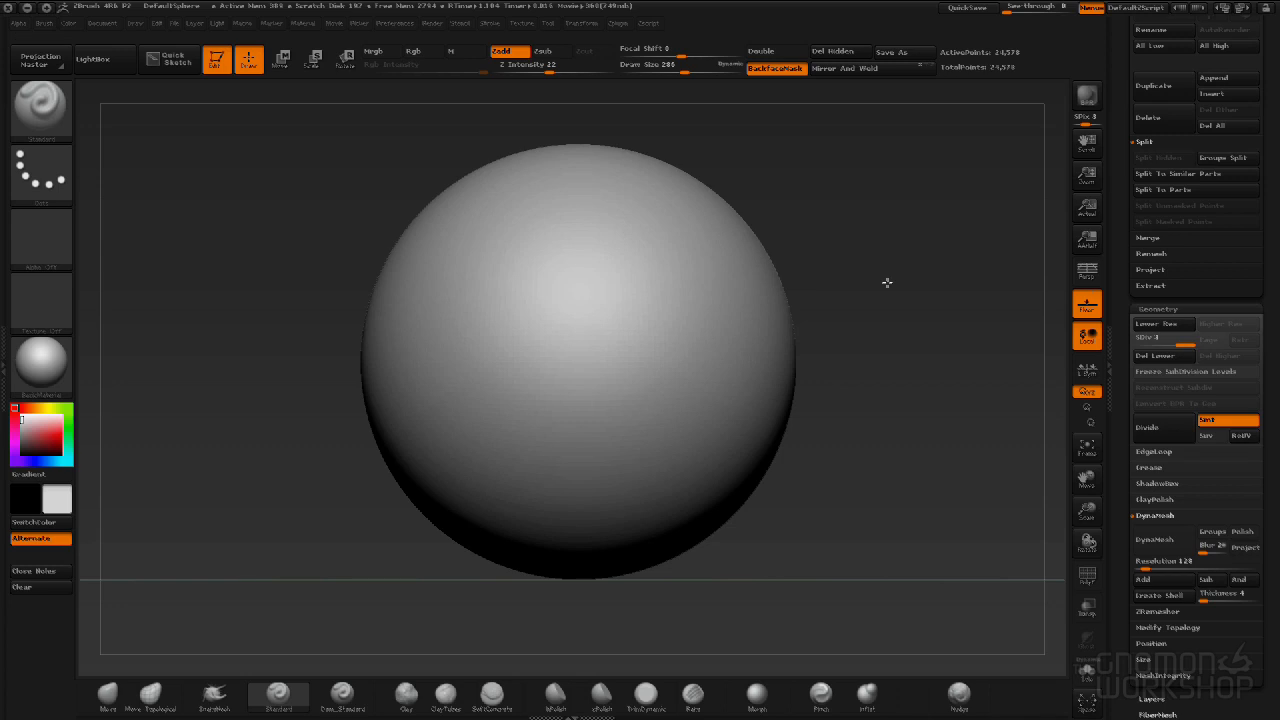
left_click_drag(887, 283, 881, 280, "alt")
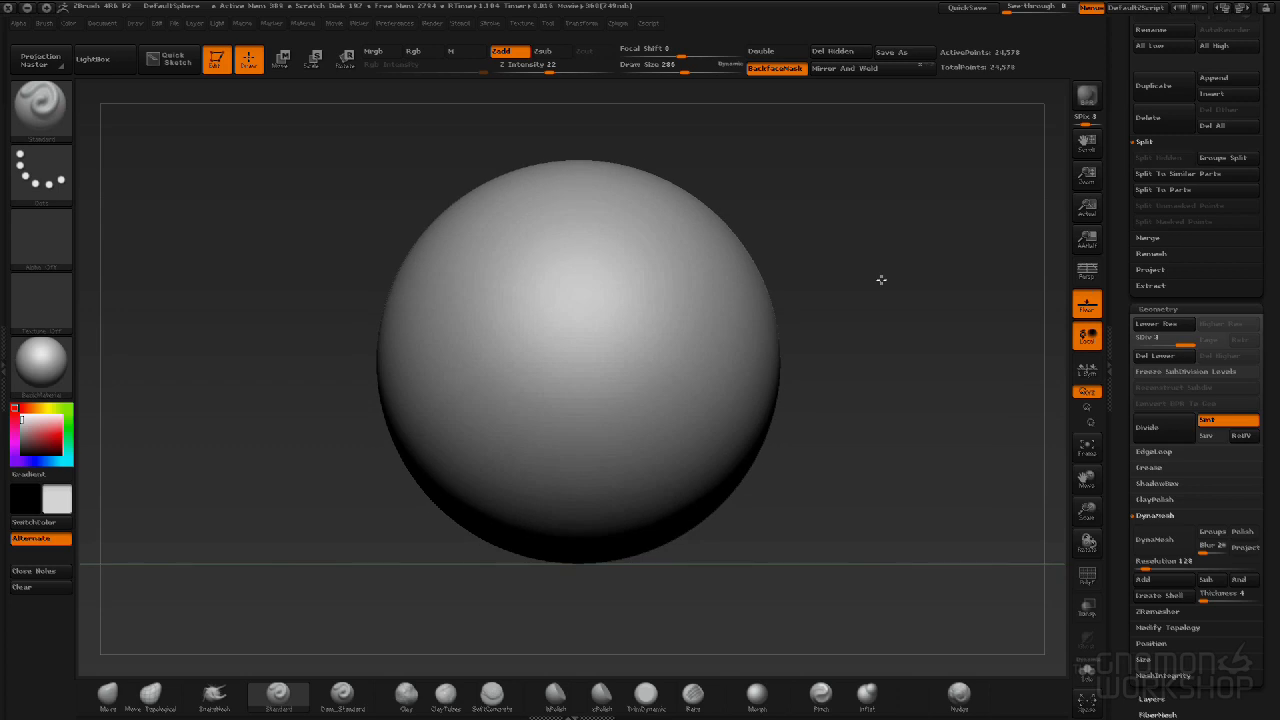
left_click_drag(881, 279, 882, 280, "alt")
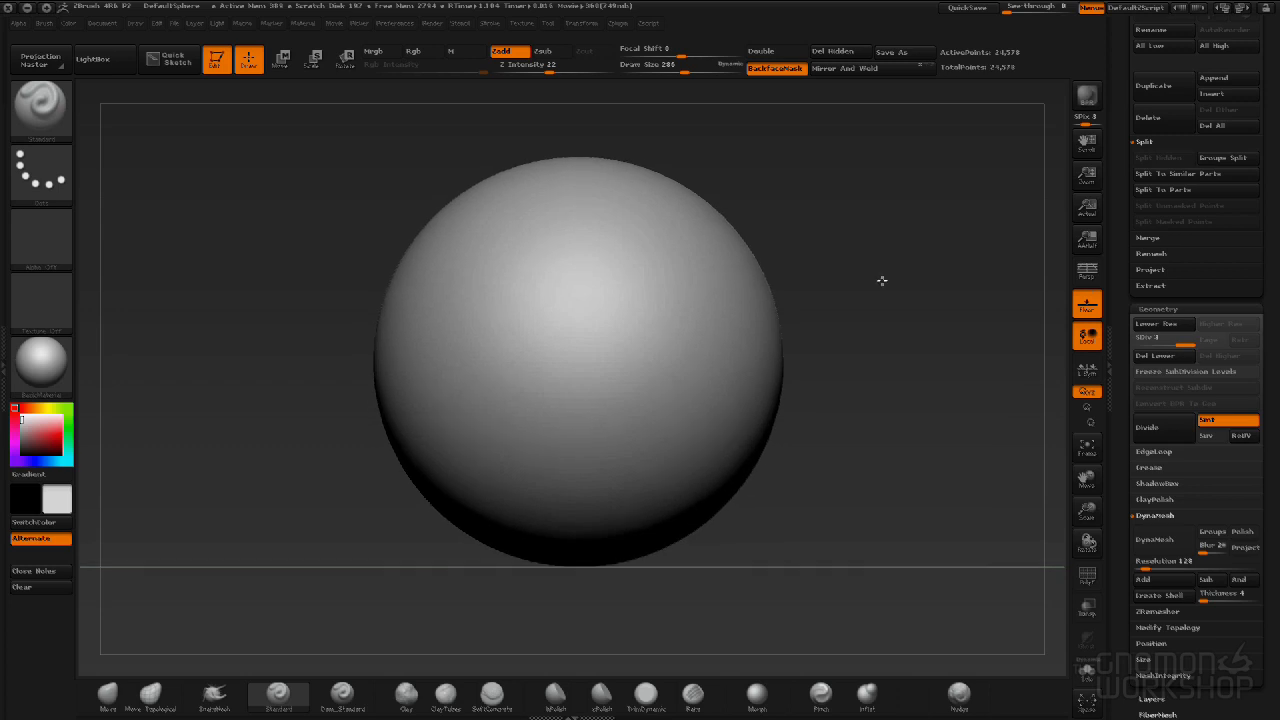
left_click_drag(882, 280, 883, 281, "alt")
left_click_drag(930, 343, 907, 342, "alt")
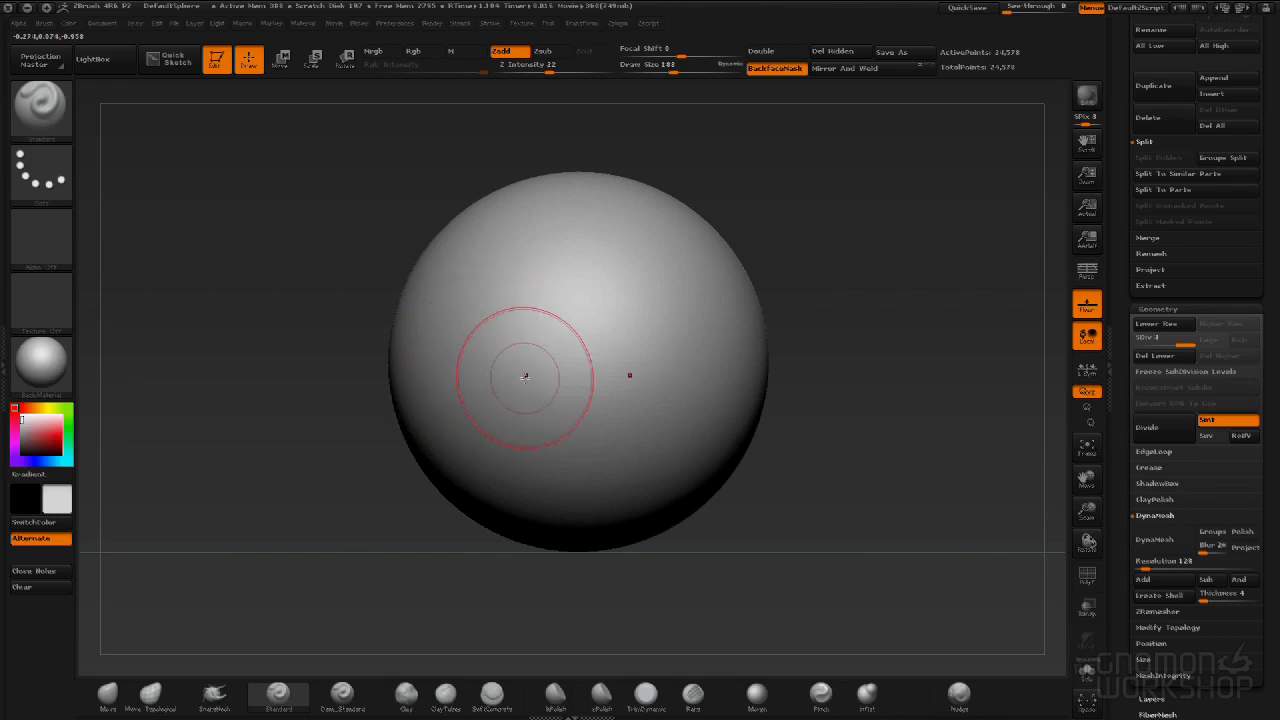
key("bracketright")
key("bracketright")
key("bracketright")
key("bracketright")
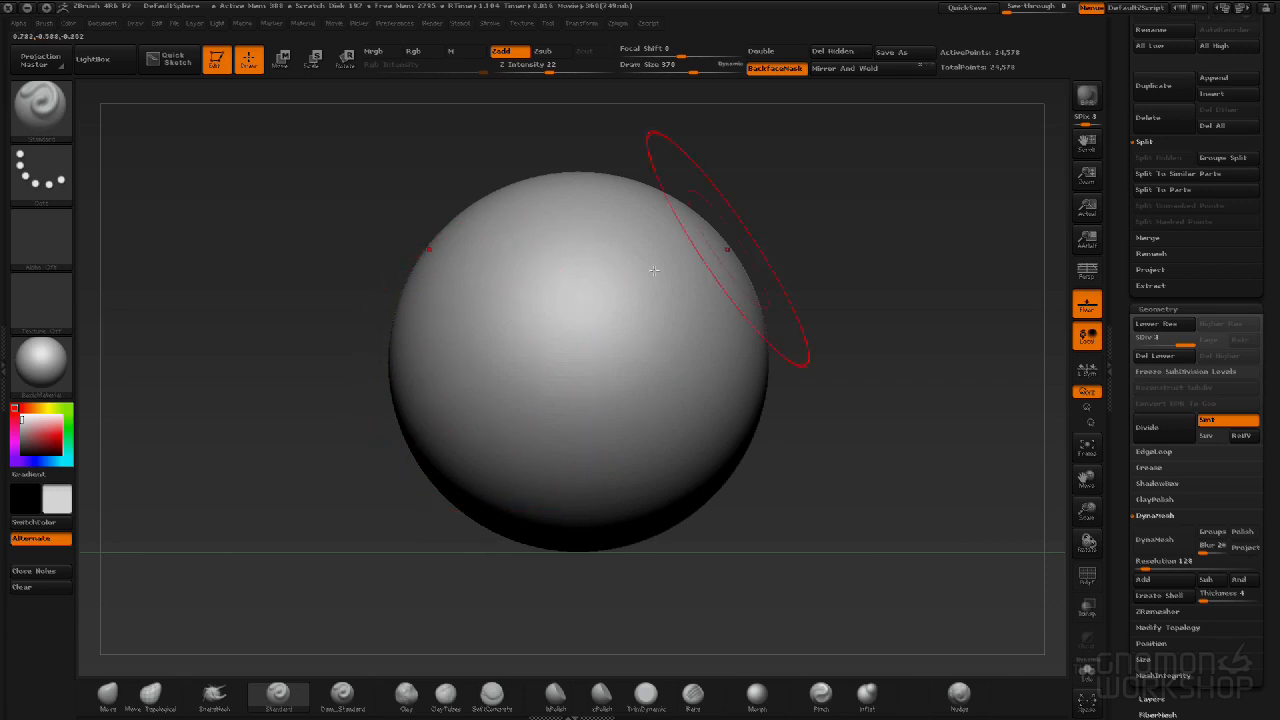
mouse_move(877, 240)
left_mouse_down("alt")
mouse_move(871, 200)
mouse_move(898, 259)
left_mouse_up("alt")
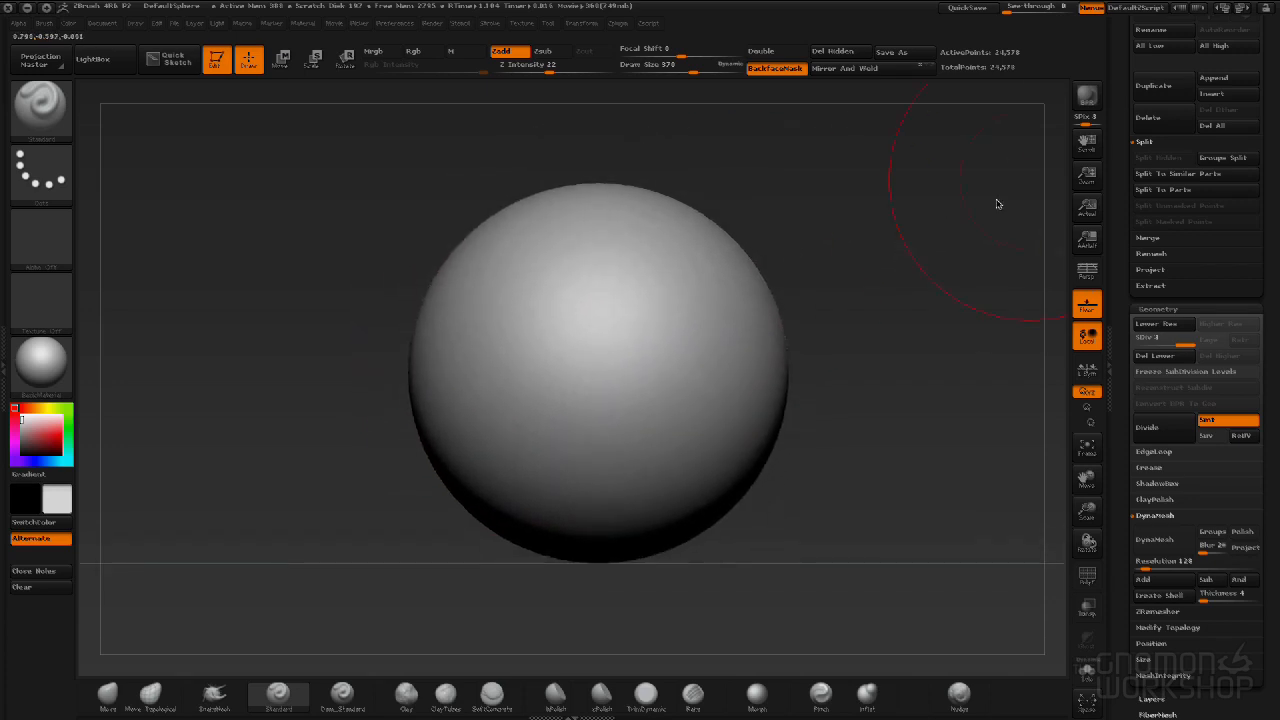
left_click_drag(948, 382, 909, 383, "alt")
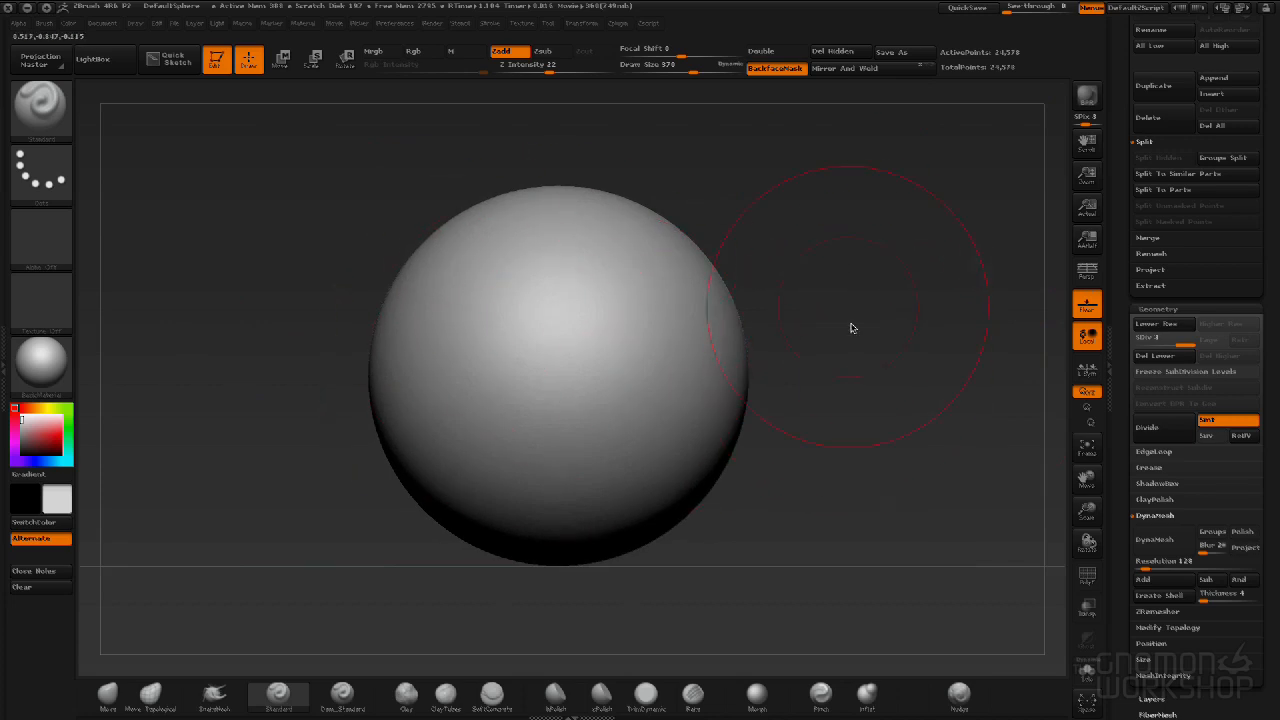
left_click_drag(873, 296, 889, 289, "alt")
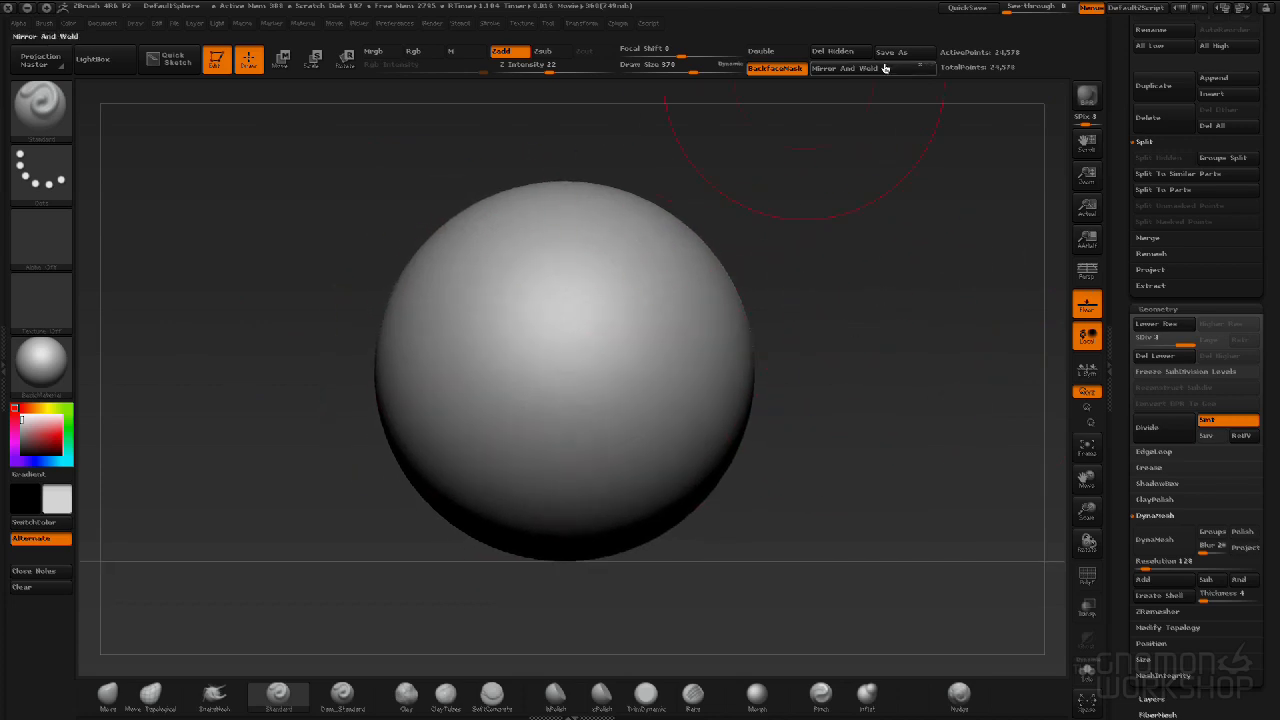
Display the polygon wireframe on the sphere and lower the mesh to subdivision level 1.
left_click(1151, 345)
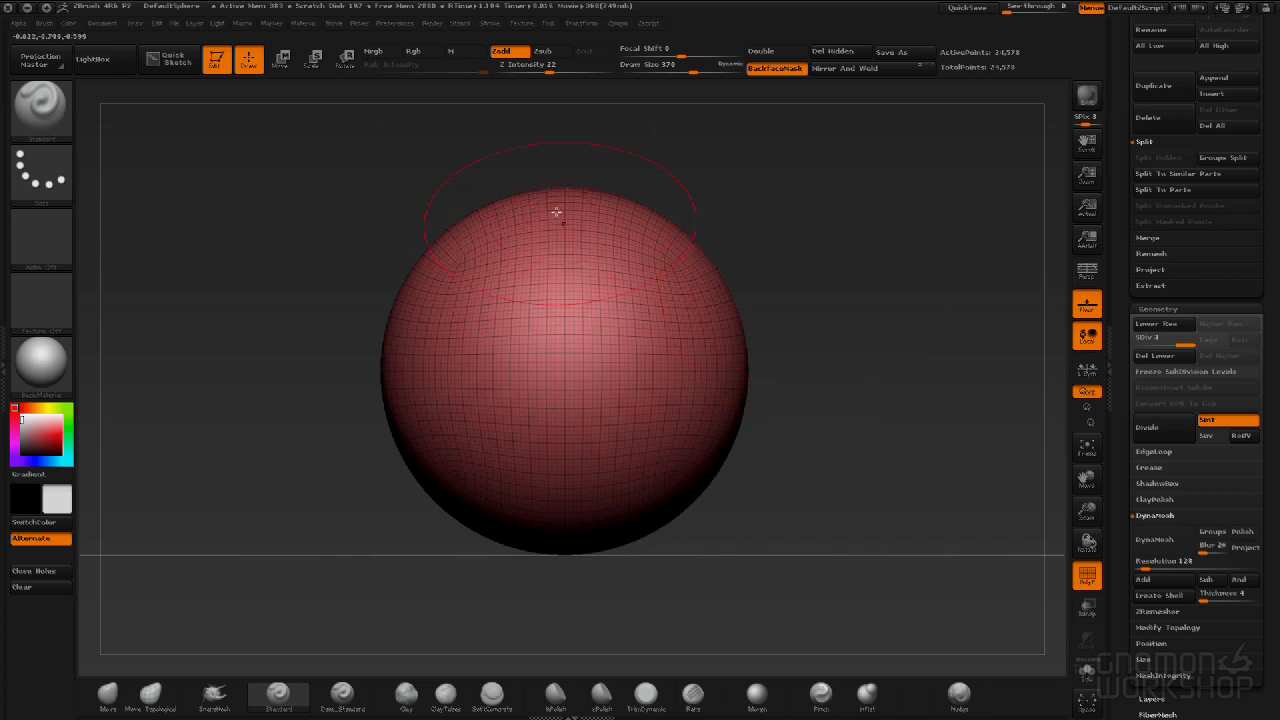
mouse_move(830, 290)
left_mouse_down("alt")
mouse_move(851, 277)
mouse_move(880, 291)
mouse_move(880, 363)
mouse_move(874, 294)
mouse_move(893, 296)
left_mouse_up("alt")
left_click_drag(1189, 343, 1137, 343)
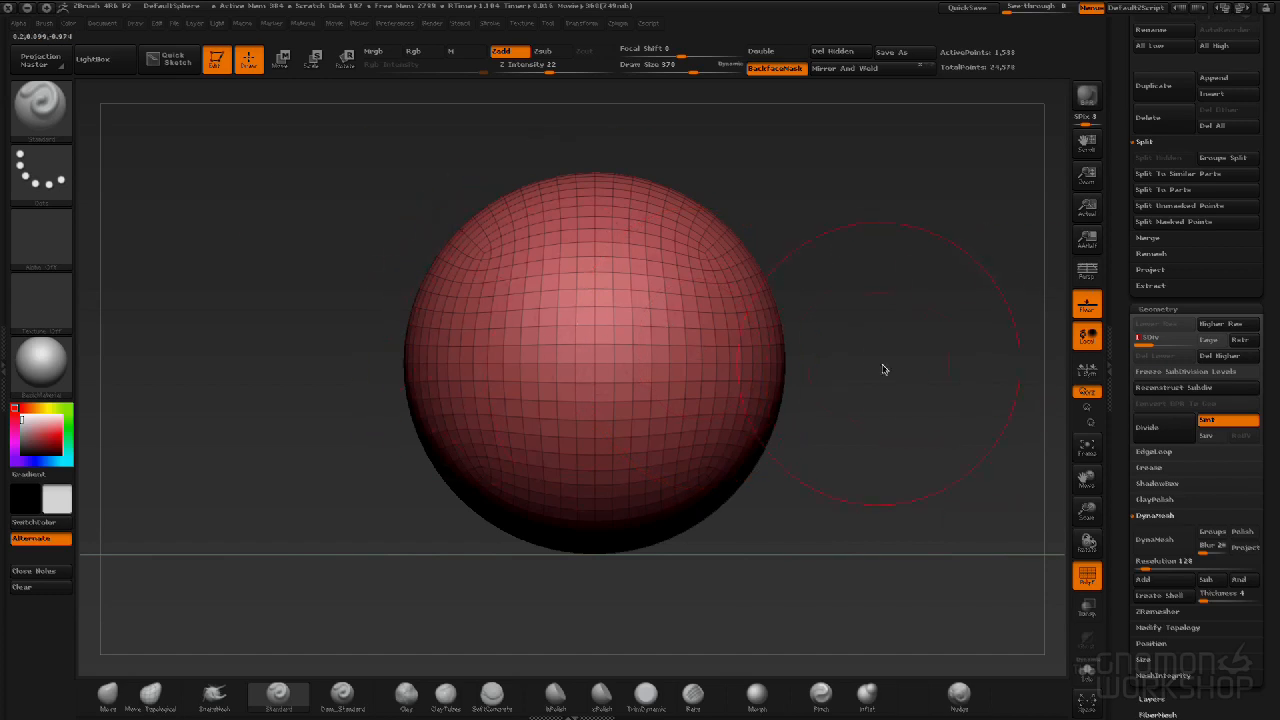
mouse_move(845, 233)
left_mouse_down("alt")
mouse_move(863, 286)
mouse_move(855, 221)
mouse_move(837, 306)
mouse_move(846, 236)
left_mouse_up("alt")
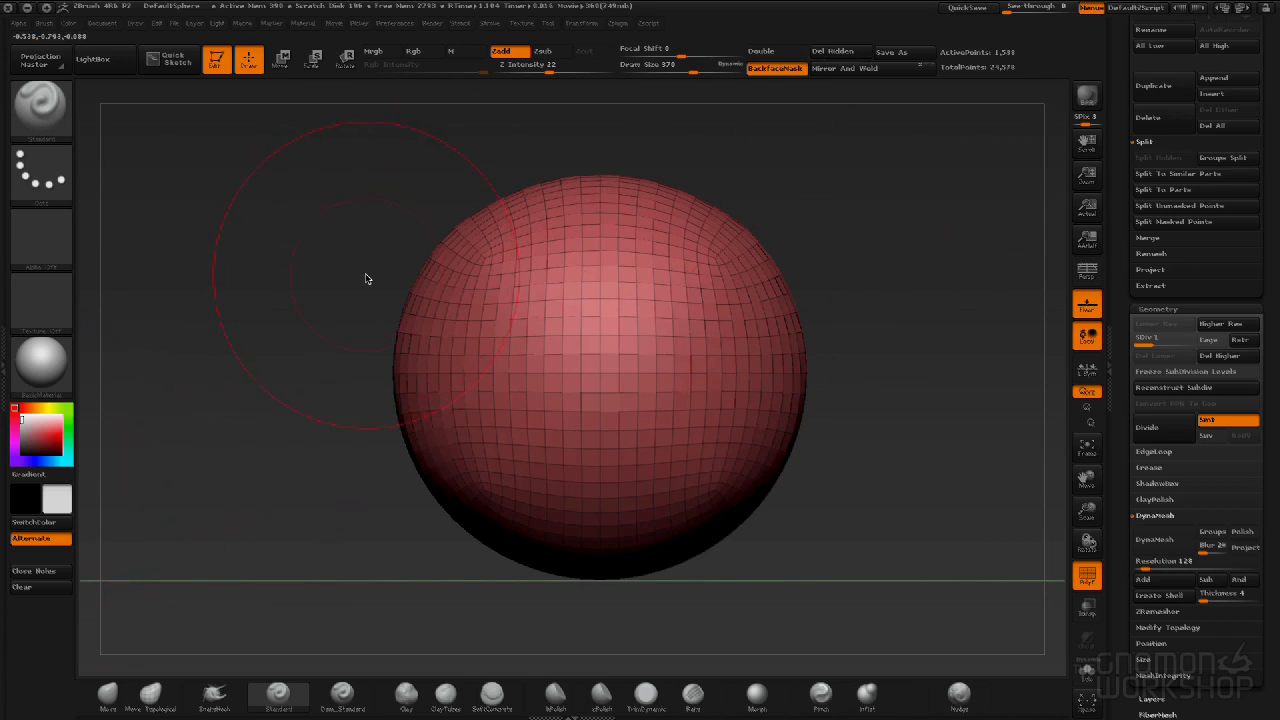
mouse_move(297, 308)
left_mouse_down()
mouse_move(323, 312)
mouse_move(286, 315)
left_mouse_up()
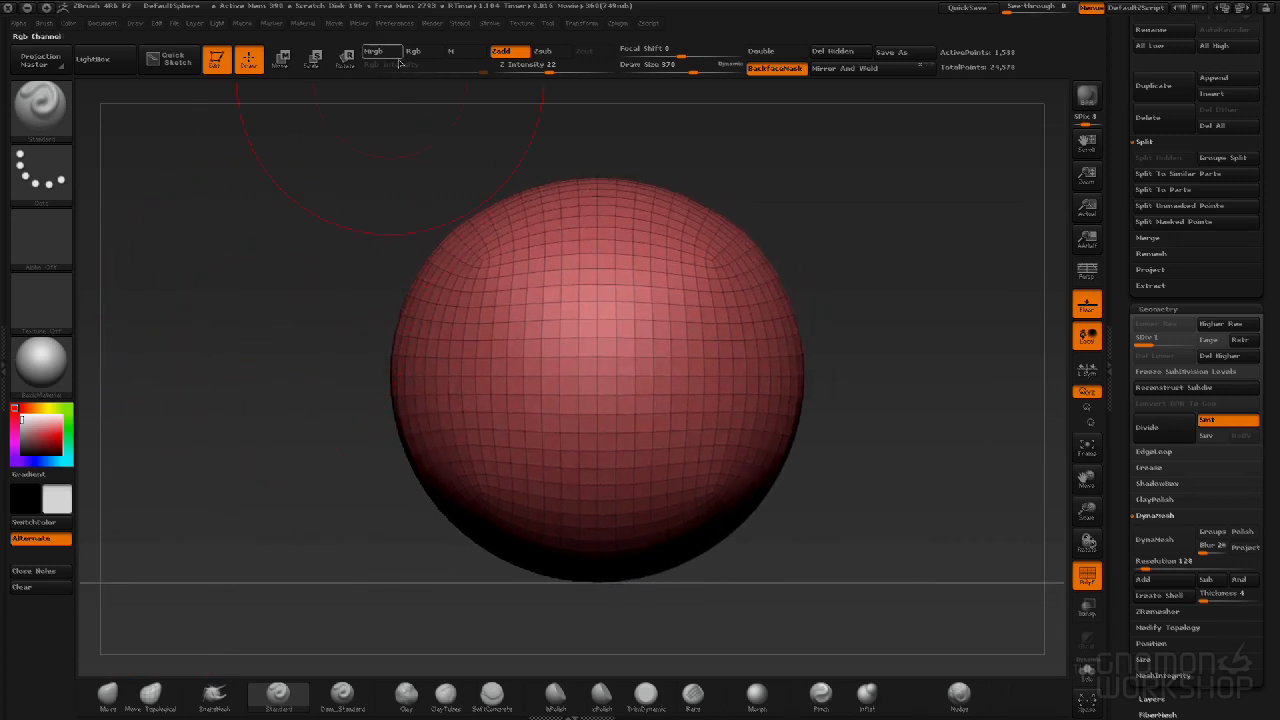
Turn on interface customization in the configuration preferences and switch it off again.
left_click(396, 23)
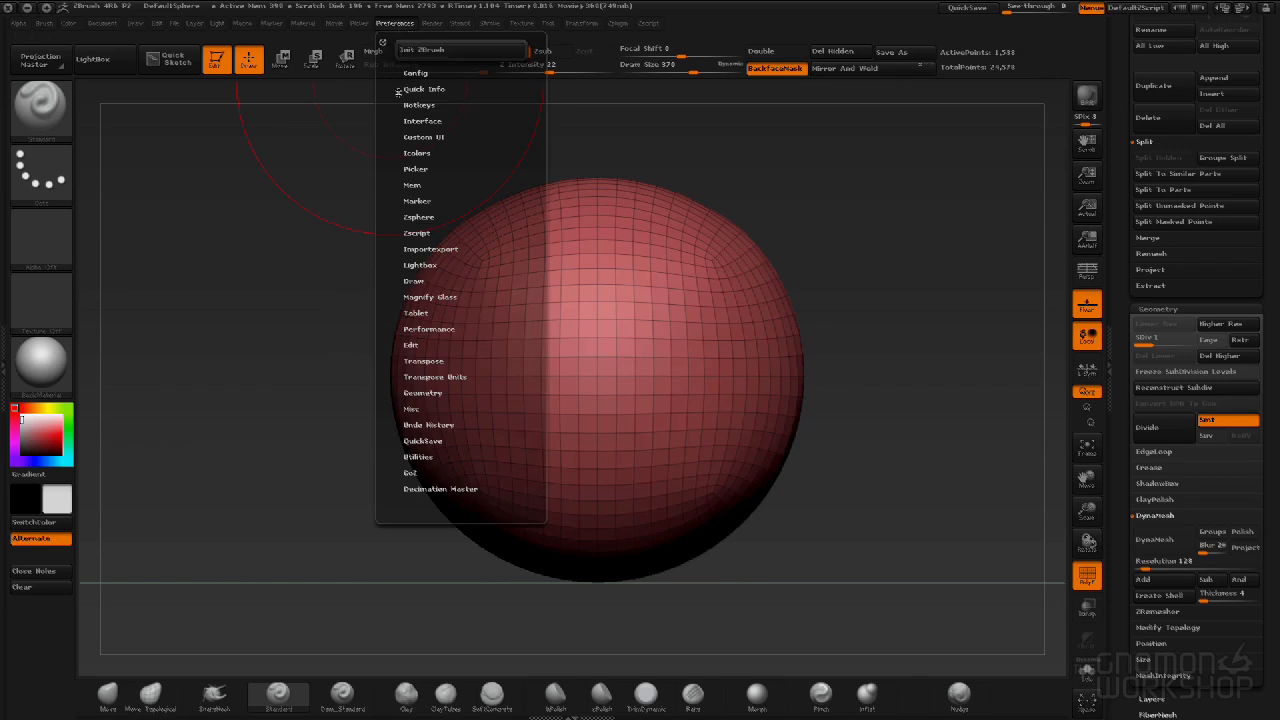
left_click(400, 23)
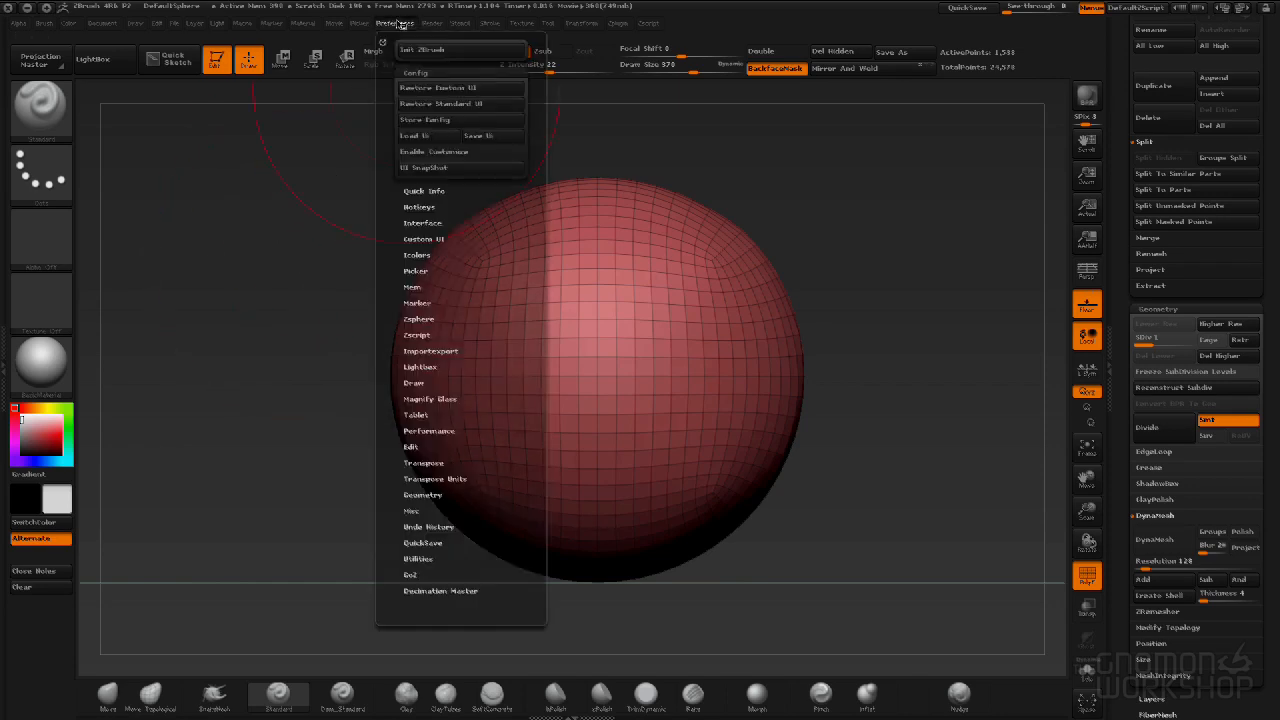
left_click(437, 152)
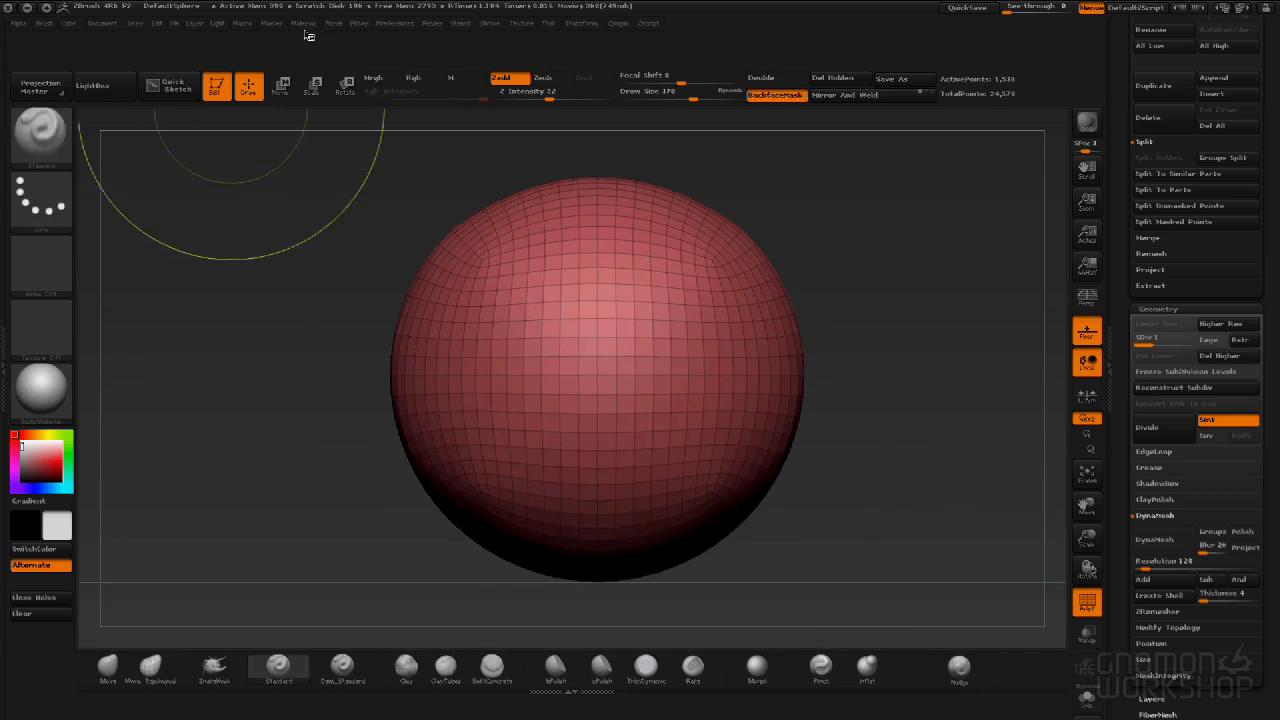
left_click(404, 26)
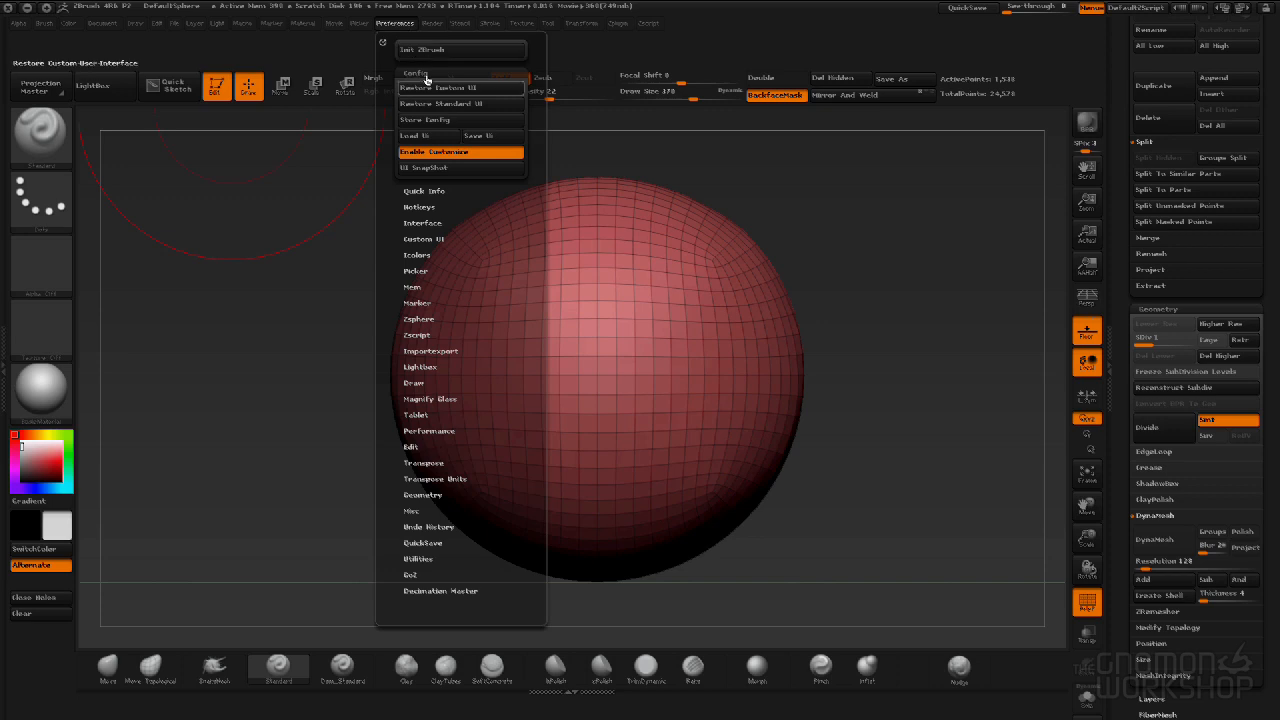
left_click(436, 152)
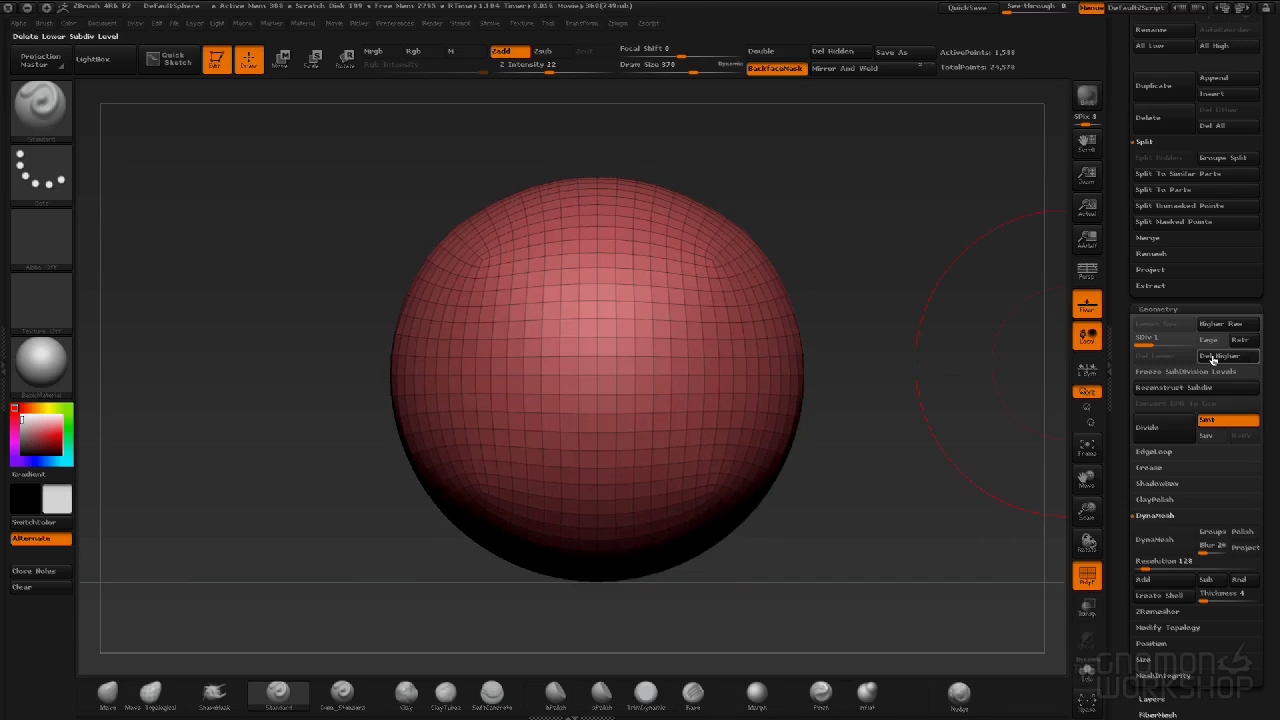
Raise the sphere's subdivision level, return it to level 1, and delete the higher levels.
mouse_move(1149, 345)
left_mouse_down()
mouse_move(1191, 346)
mouse_move(1155, 343)
left_mouse_up()
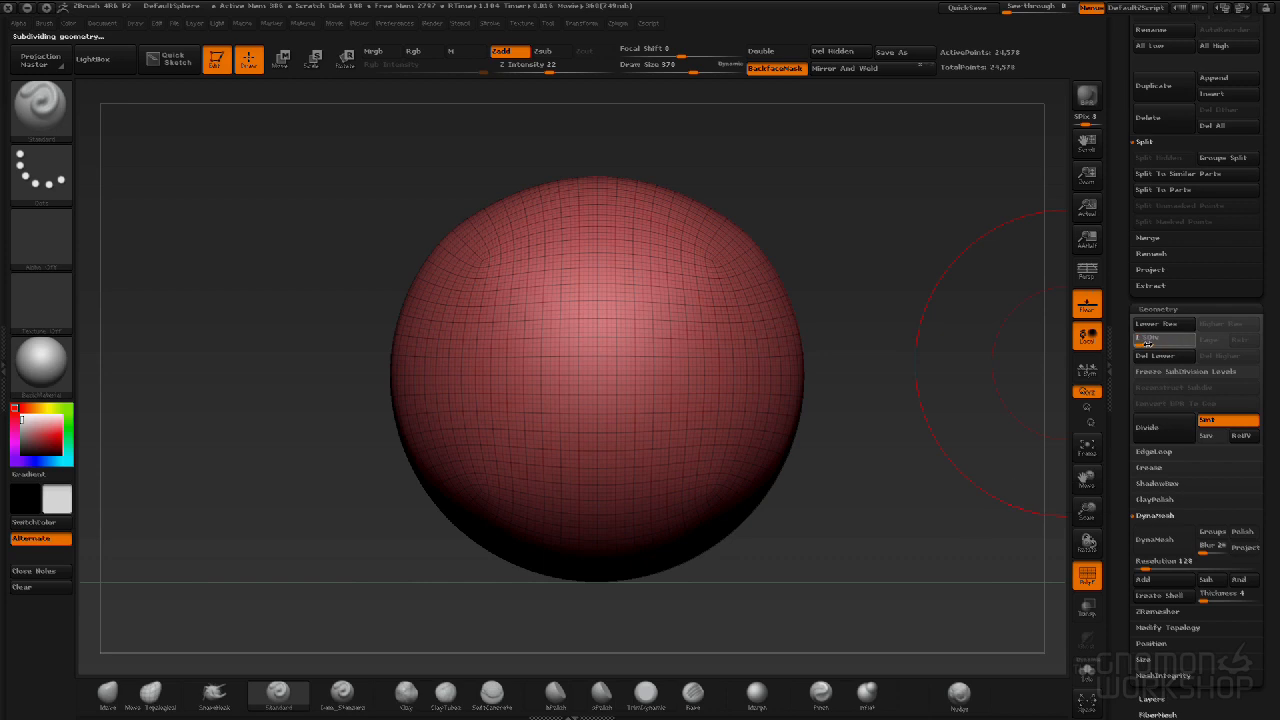
left_click_drag(1147, 342, 1138, 342)
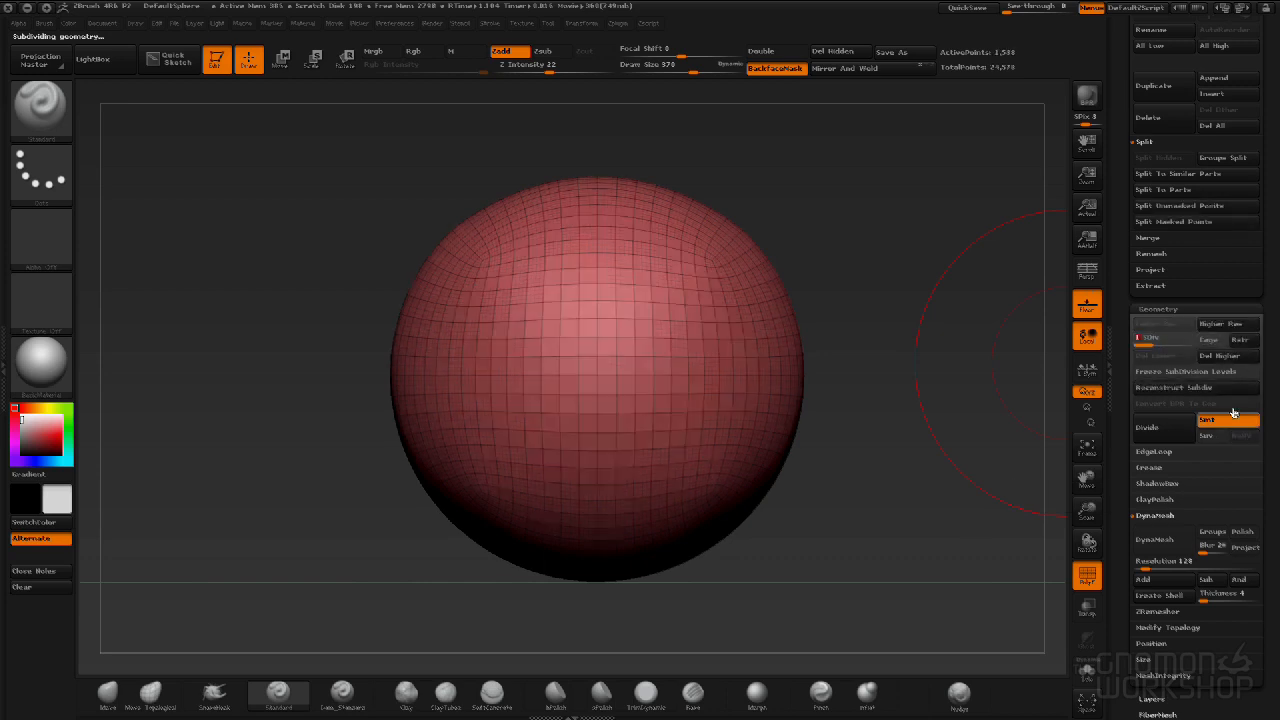
left_click(1220, 360)
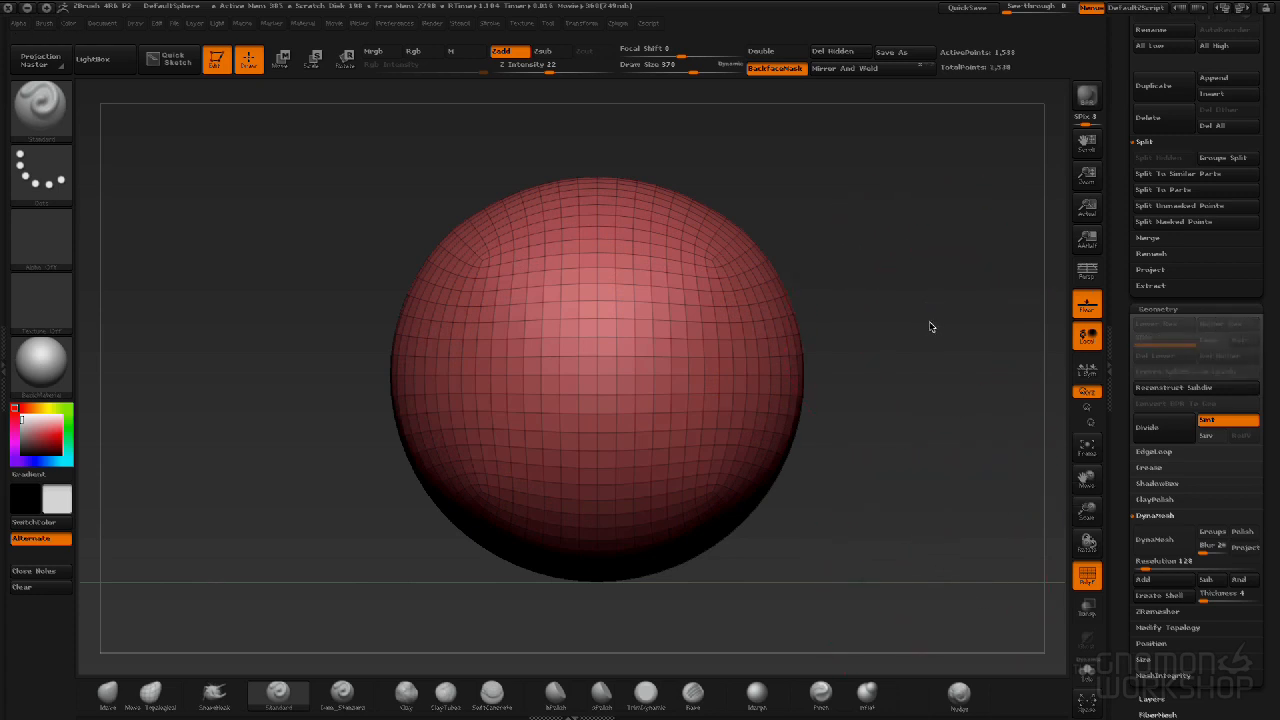
Reduce the draw size to 174 and switch to the Clay brush after briefly selecting Move.
left_click_drag(268, 570, 286, 621, "alt")
key("[")
key("[")
key("[")
key("[")
key("[")
key("[")
key("[")
key("[")
key("[")
key("[")
key("[")
key("[")
key("[")
key("[")
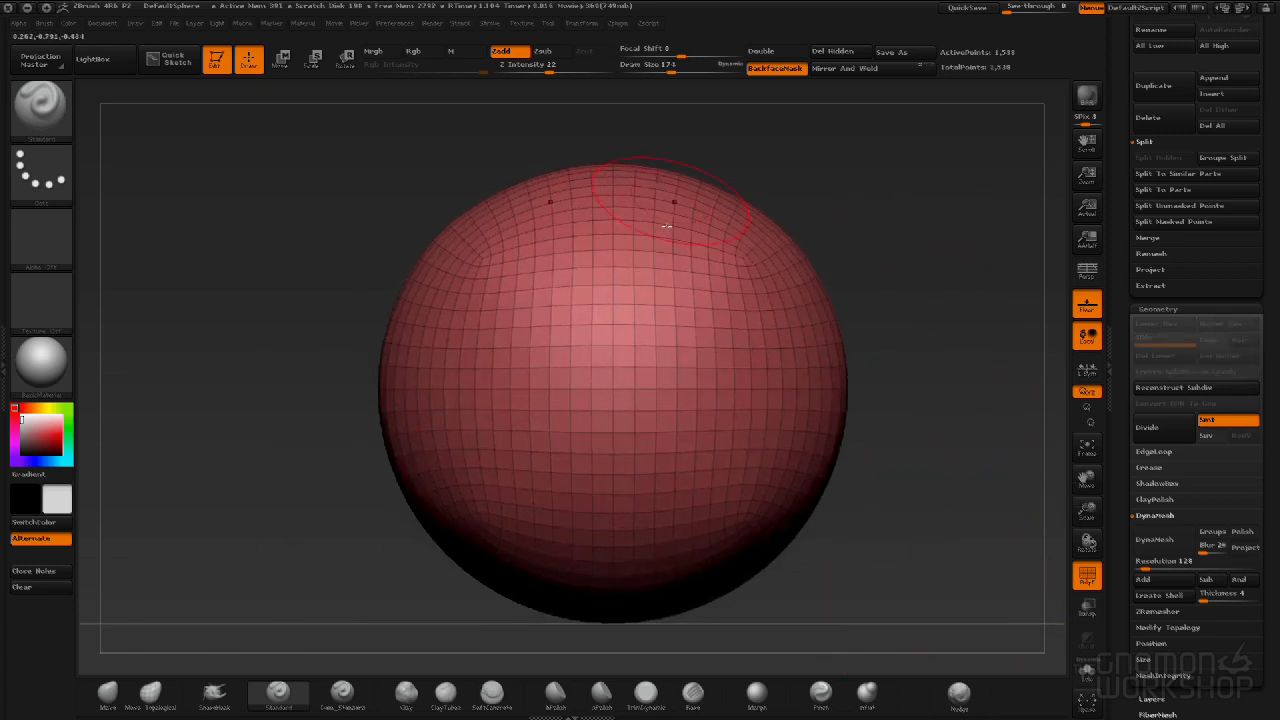
left_click(107, 690)
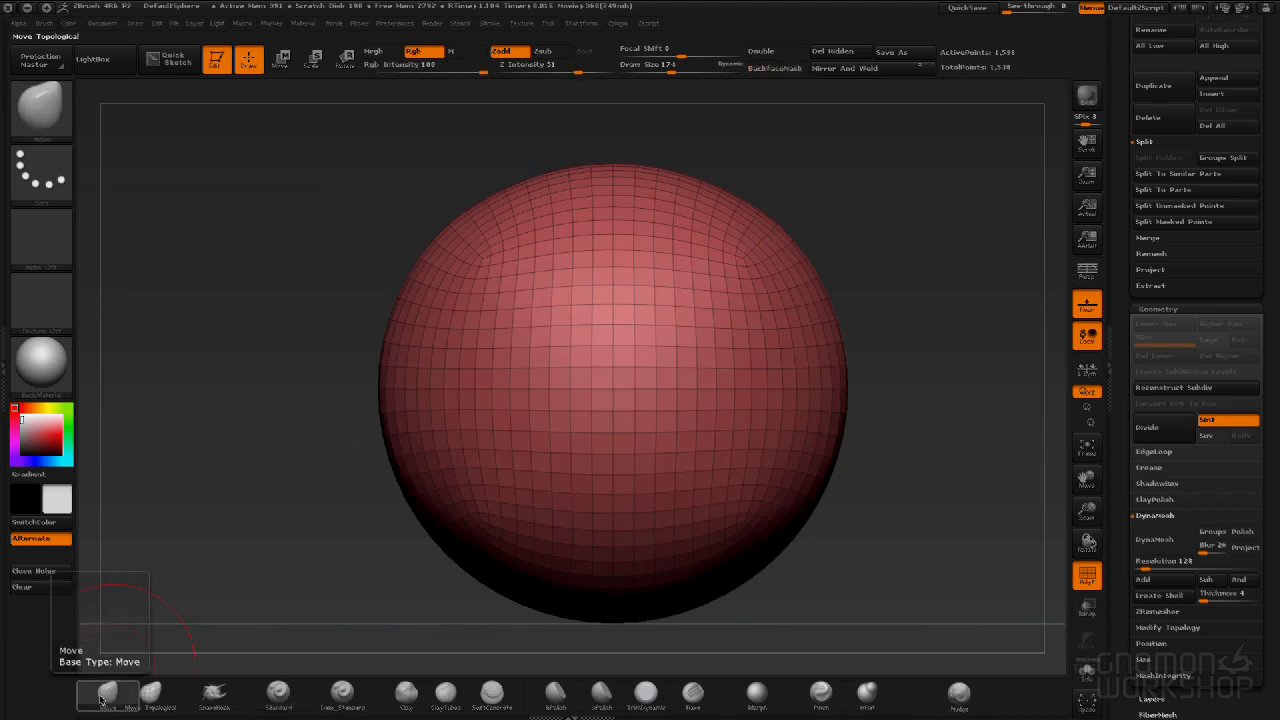
left_click(404, 694)
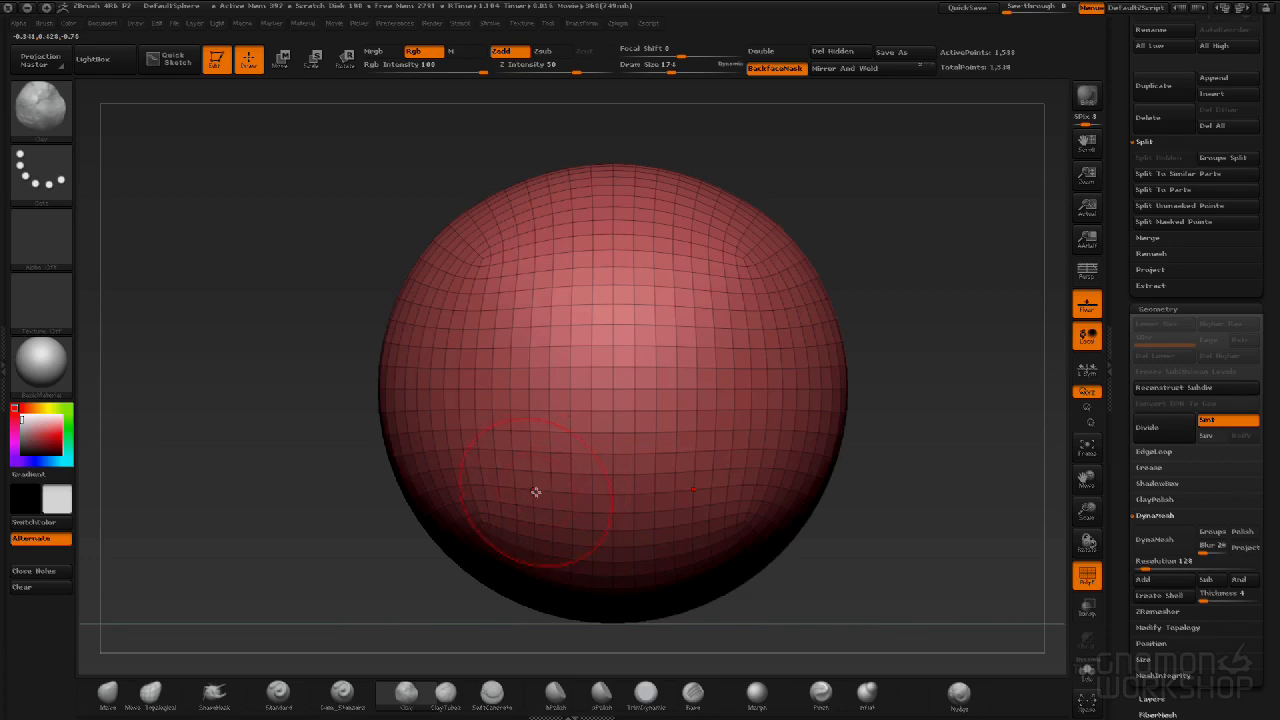
Enlarge the Clay brush to a draw size of 552, try a stroke down the sphere's side, and undo it.
left_click_drag(293, 464, 249, 567)
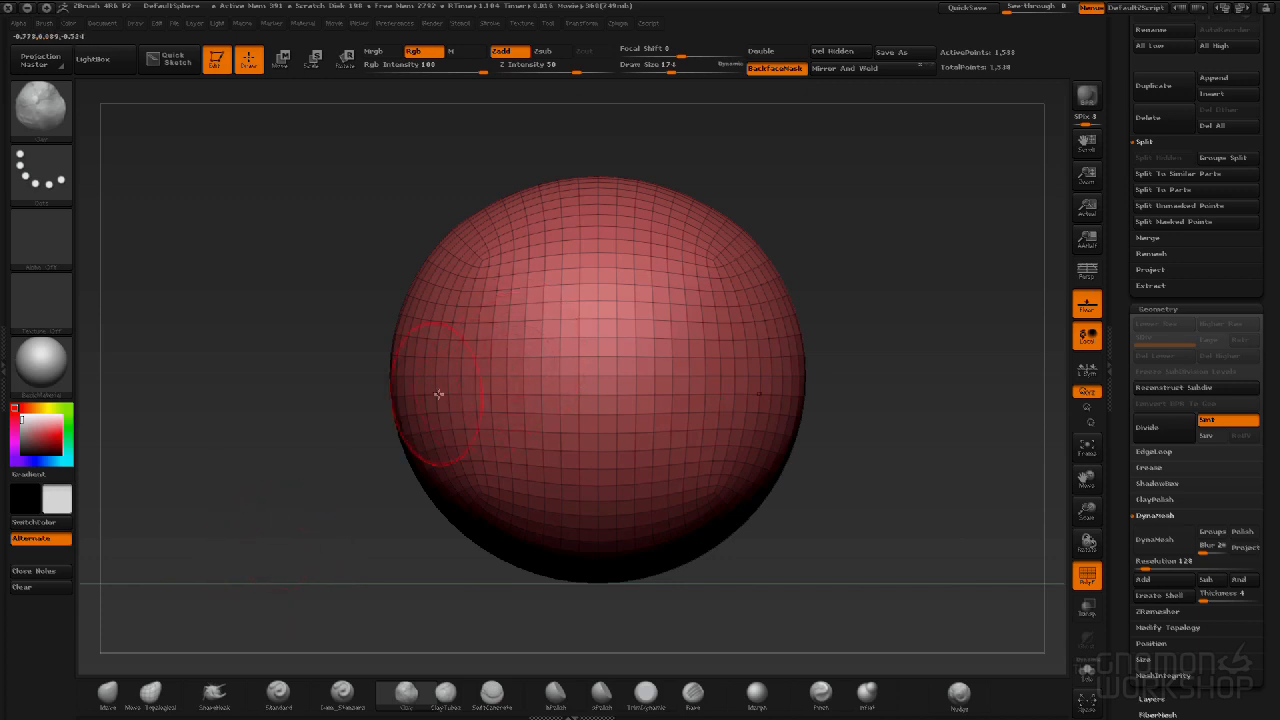
key("bracketright")
key("bracketright")
mouse_move(319, 489)
left_mouse_down("alt")
mouse_move(306, 440)
mouse_move(372, 448)
left_mouse_up("alt")
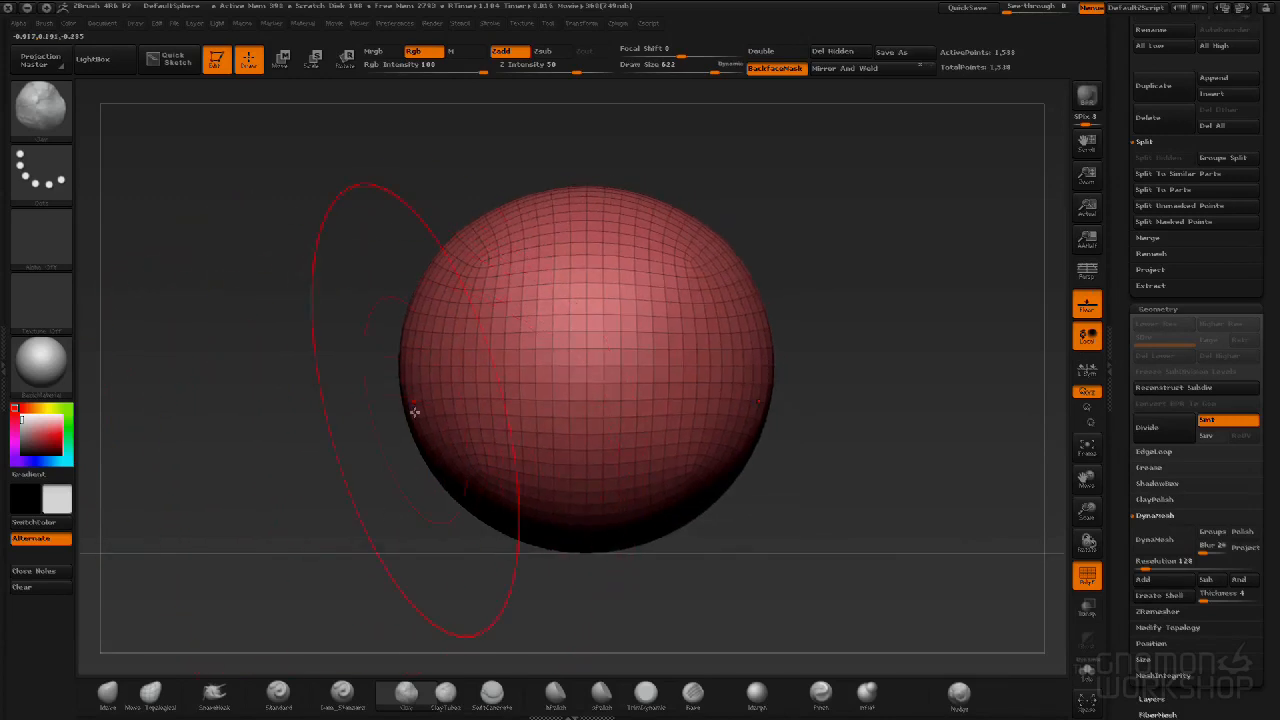
mouse_move(262, 405)
left_mouse_down("alt")
mouse_move(320, 460)
mouse_move(323, 449)
left_mouse_up("alt")
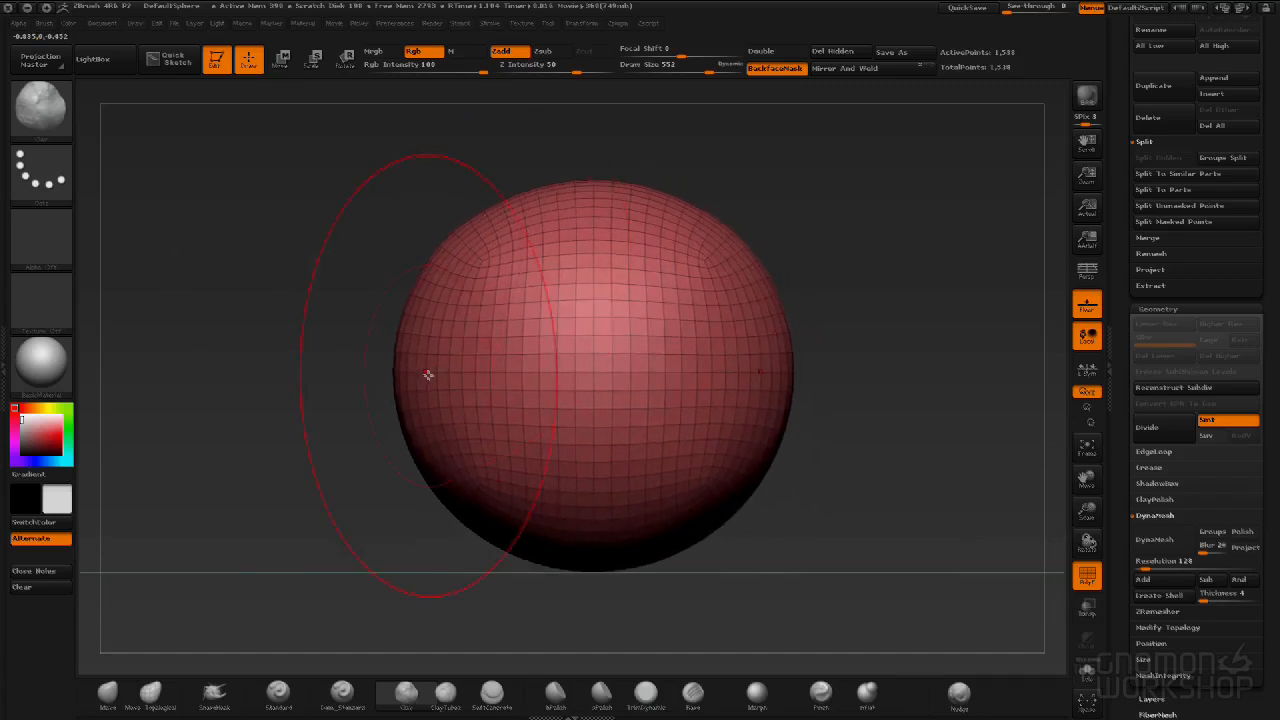
mouse_move(399, 389)
left_mouse_down()
mouse_move(423, 386)
mouse_move(373, 494)
left_mouse_up()
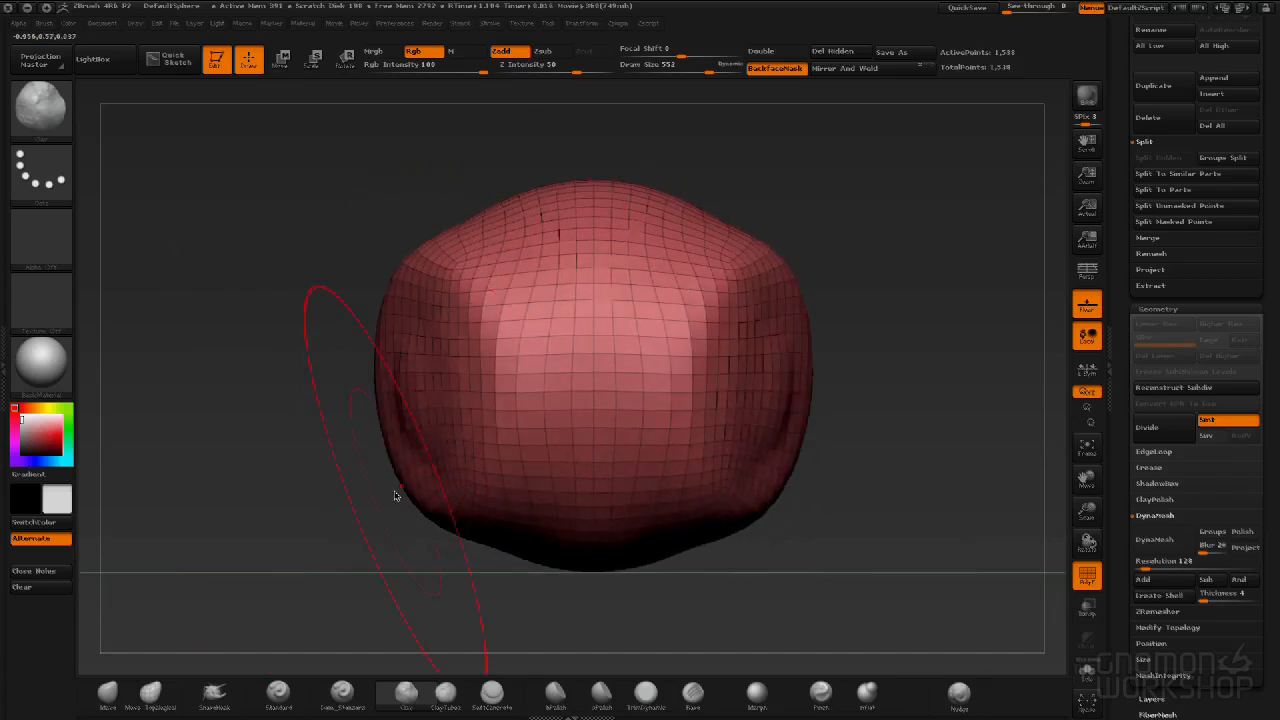
key("ctrl+z")
Push the sphere's sides inward with the Move brush and taper its lower half into a jaw and chin.
left_click_drag(402, 386, 463, 380)
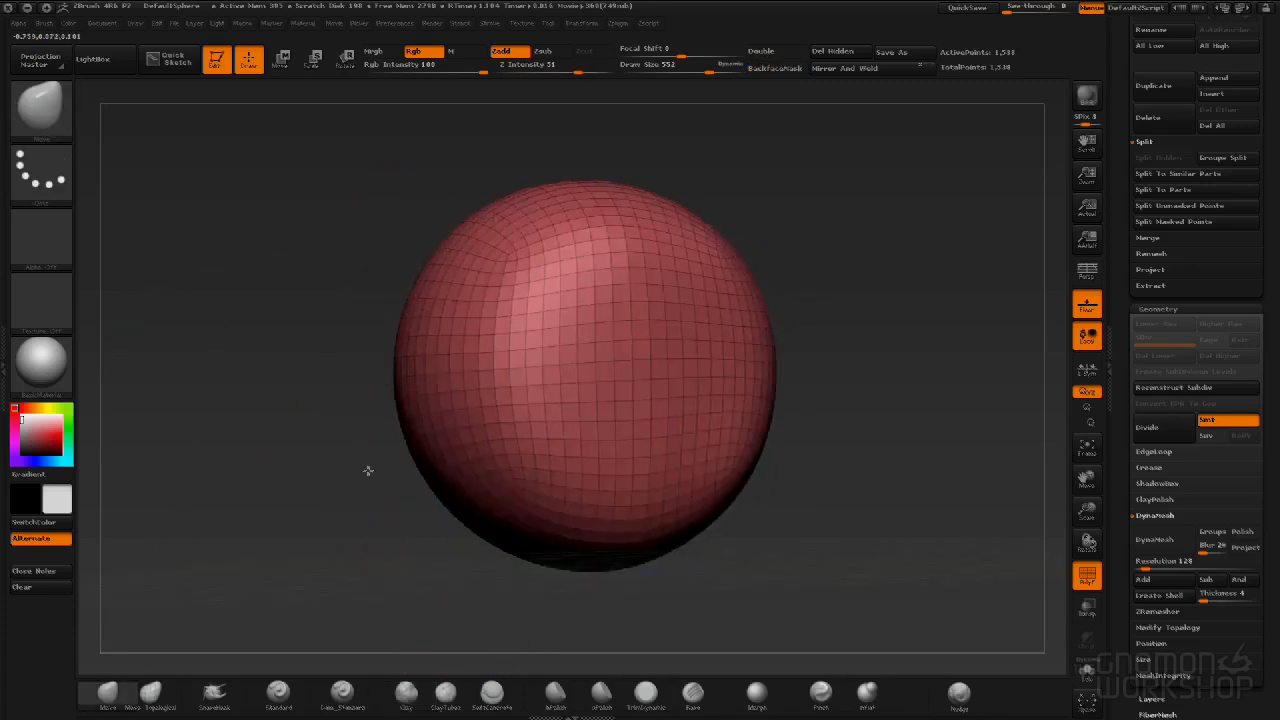
mouse_move(463, 498)
left_mouse_down()
mouse_move(534, 400)
mouse_move(580, 372)
left_mouse_up()
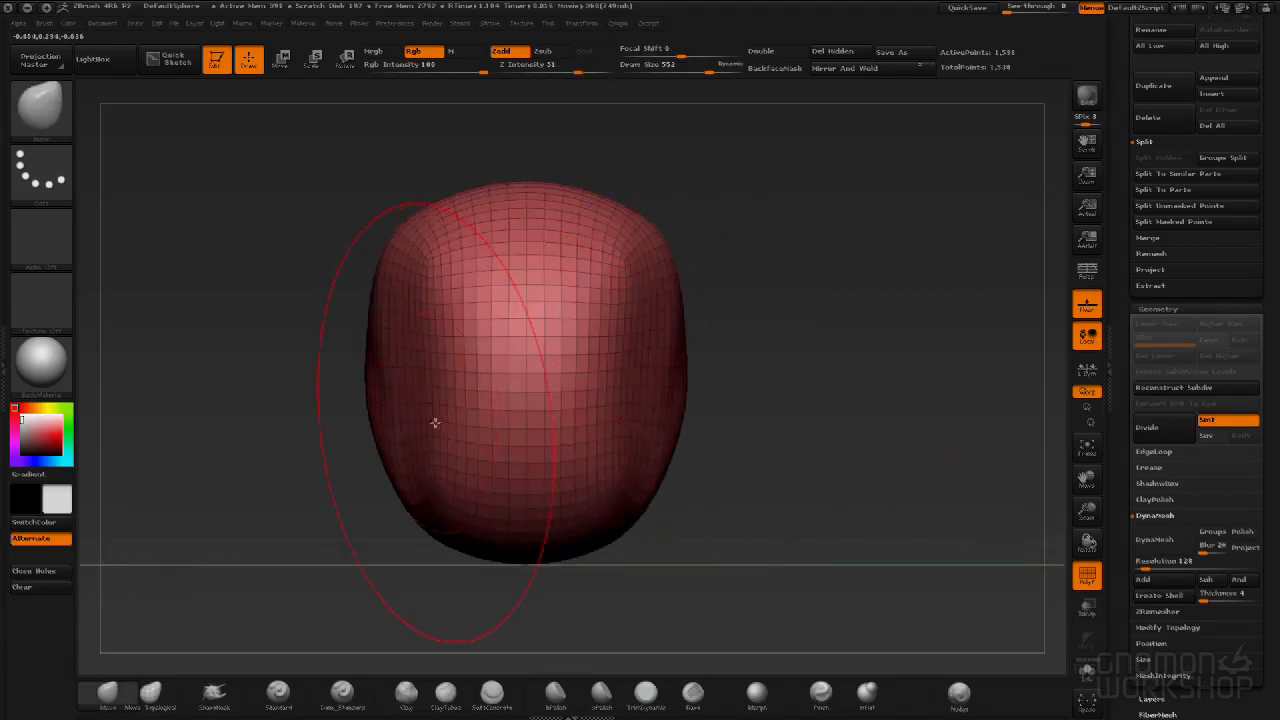
left_click_drag(392, 413, 422, 413)
left_click_drag(503, 494, 505, 558)
left_click_drag(412, 506, 436, 520)
left_click_drag(437, 266, 466, 219)
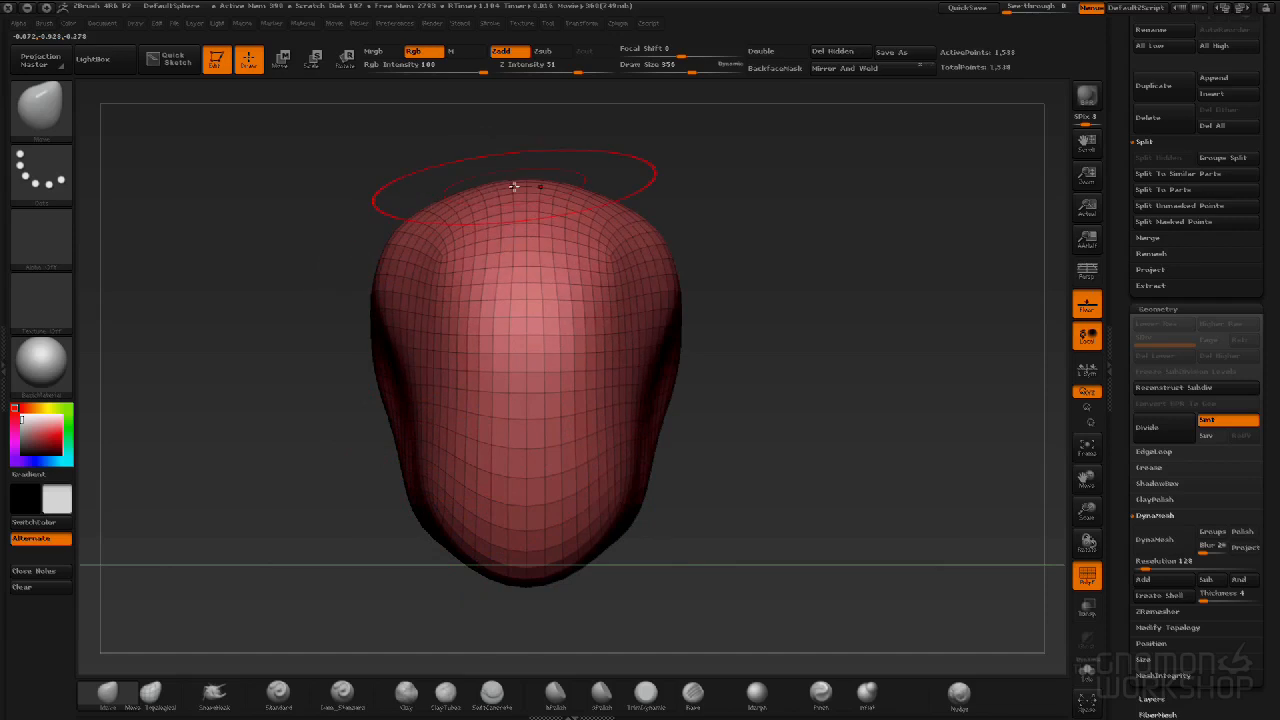
Refine the skull and face profile from the side and narrow the head into a smooth egg shape.
left_click_drag(675, 131, 744, 133)
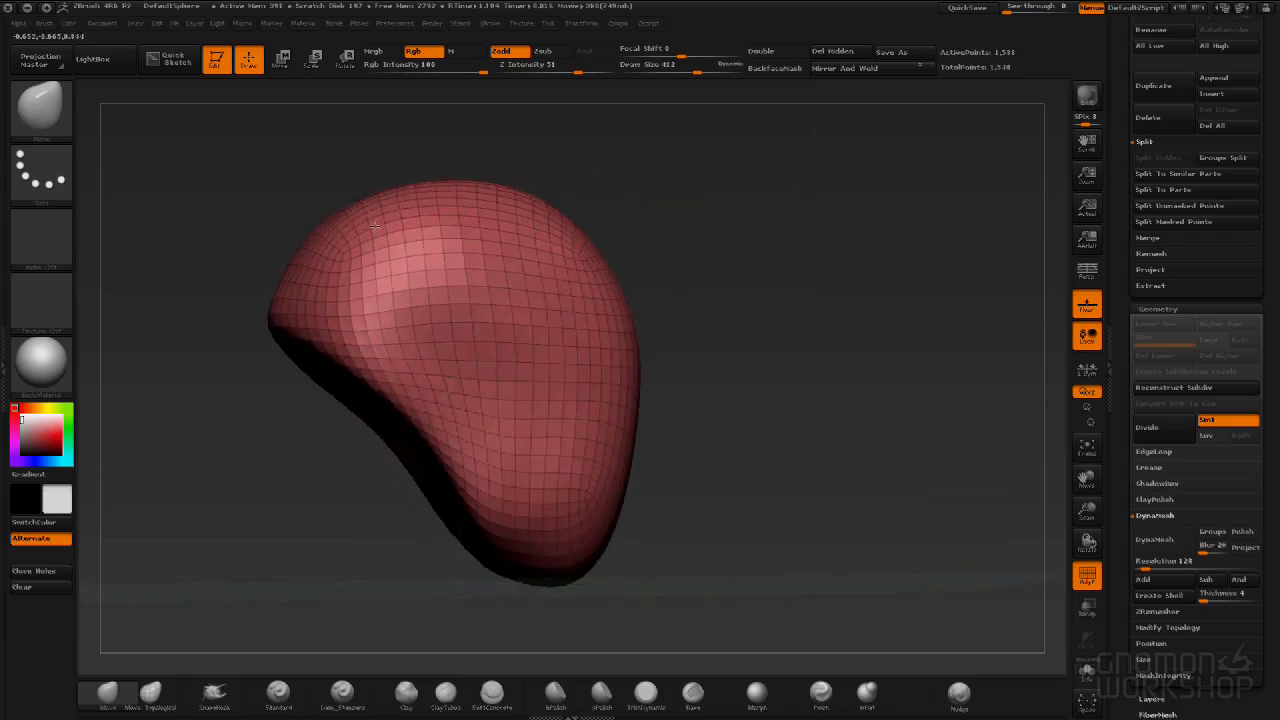
left_click_drag(314, 263, 537, 291, "shift")
mouse_move(617, 253)
left_mouse_down()
mouse_move(771, 266)
mouse_move(866, 306)
left_mouse_up()
key("shift")
mouse_move(642, 457)
left_mouse_down("shift")
mouse_move(571, 451)
mouse_move(600, 300)
mouse_move(700, 480)
mouse_move(511, 285)
mouse_move(631, 197)
left_mouse_up("shift")
left_click_drag(925, 365, 660, 362)
left_click_drag(552, 429, 322, 389, "alt")
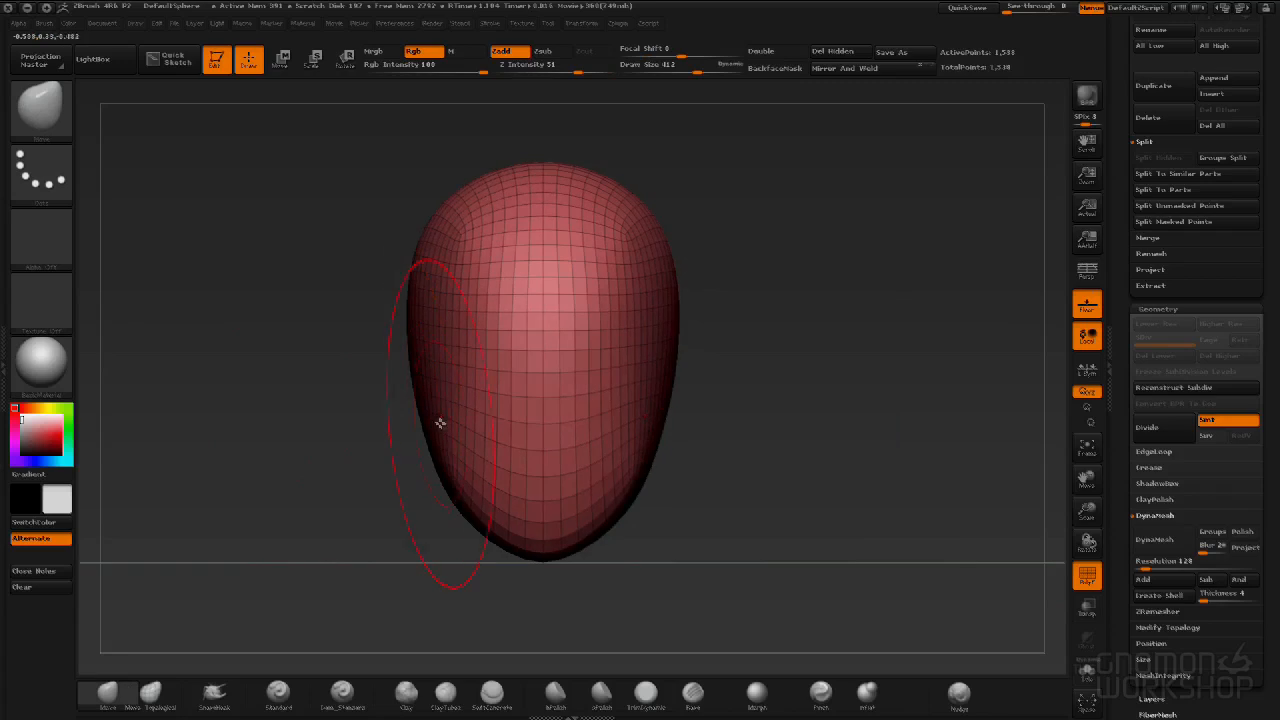
Push the cheeks inward below the temples and shape the chin with progressively smaller Move brush sizes.
left_click_drag(427, 432, 480, 423)
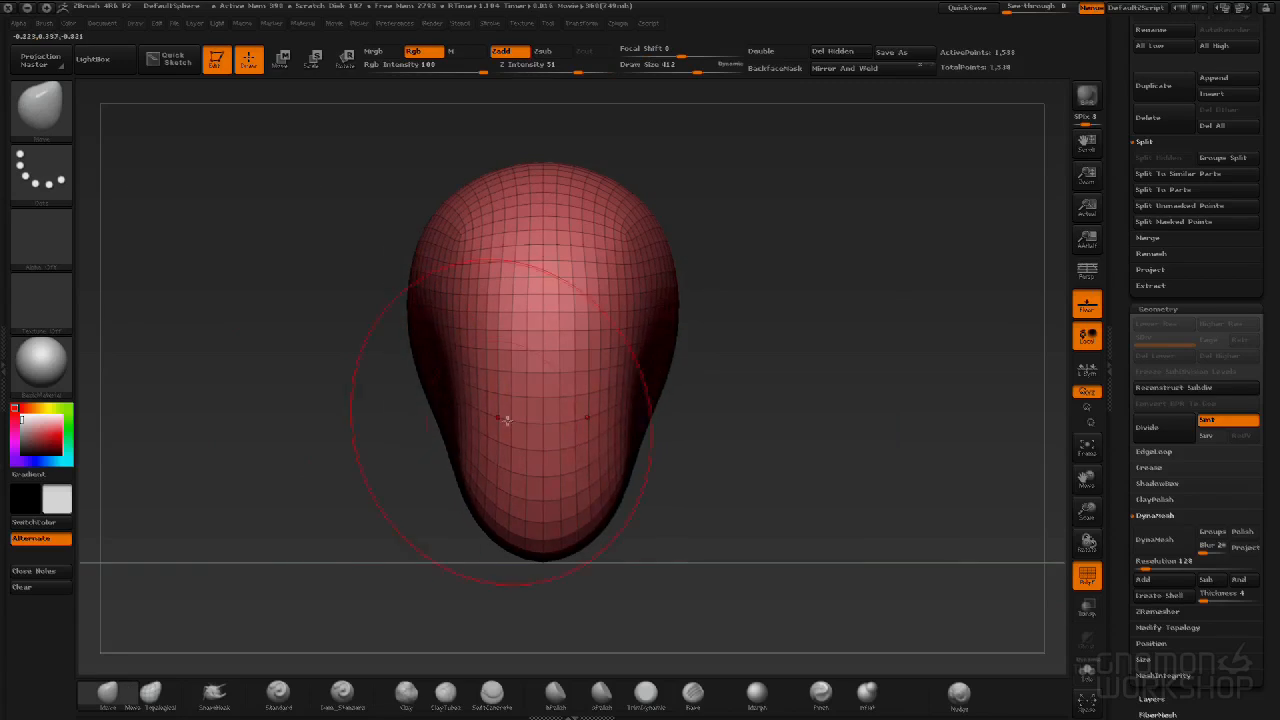
mouse_move(724, 439)
left_mouse_down()
mouse_move(504, 347)
mouse_move(584, 418)
mouse_move(540, 441)
left_mouse_up()
key("[")
mouse_move(477, 490)
left_mouse_down()
mouse_move(498, 498)
mouse_move(510, 528)
mouse_move(531, 517)
left_mouse_up()
key("[")
Adjust the contour of the lower jaw and hide the polygon wireframe.
left_click_drag(414, 538, 422, 514)
left_click_drag(737, 545, 473, 440)
left_click_drag(311, 397, 281, 407, "alt")
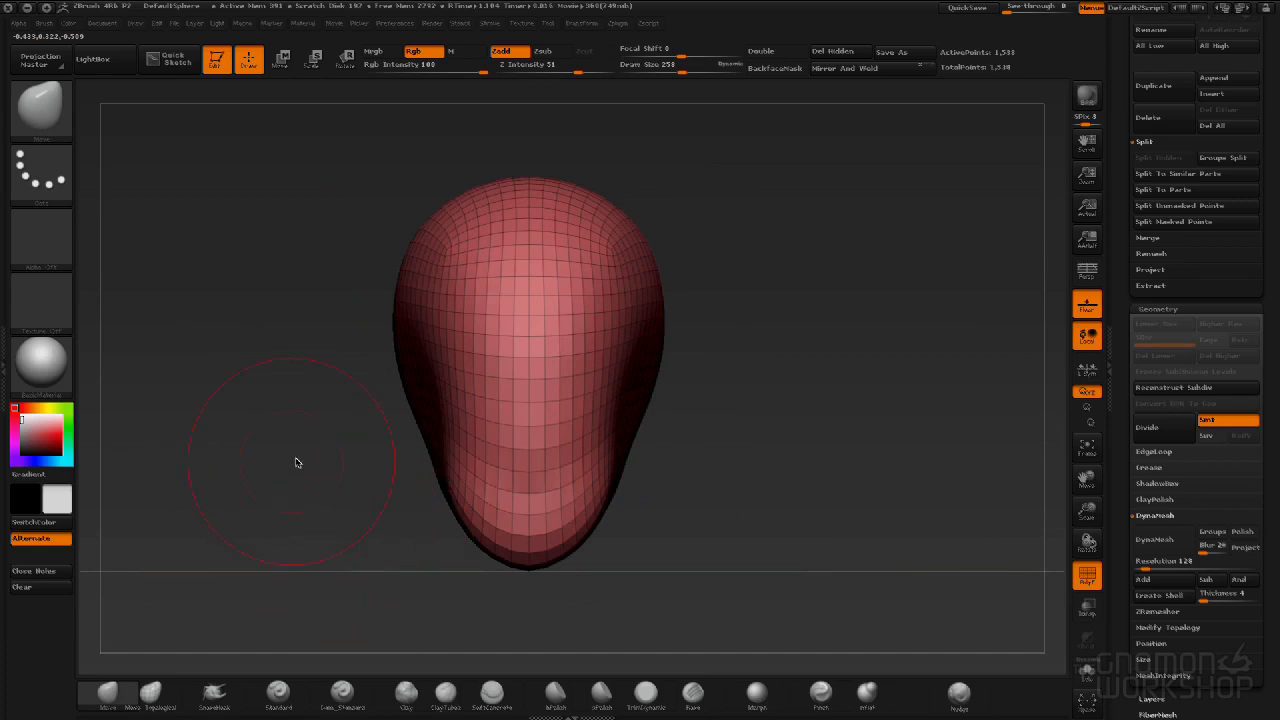
left_click_drag(230, 451, 326, 454)
key("shift+f")
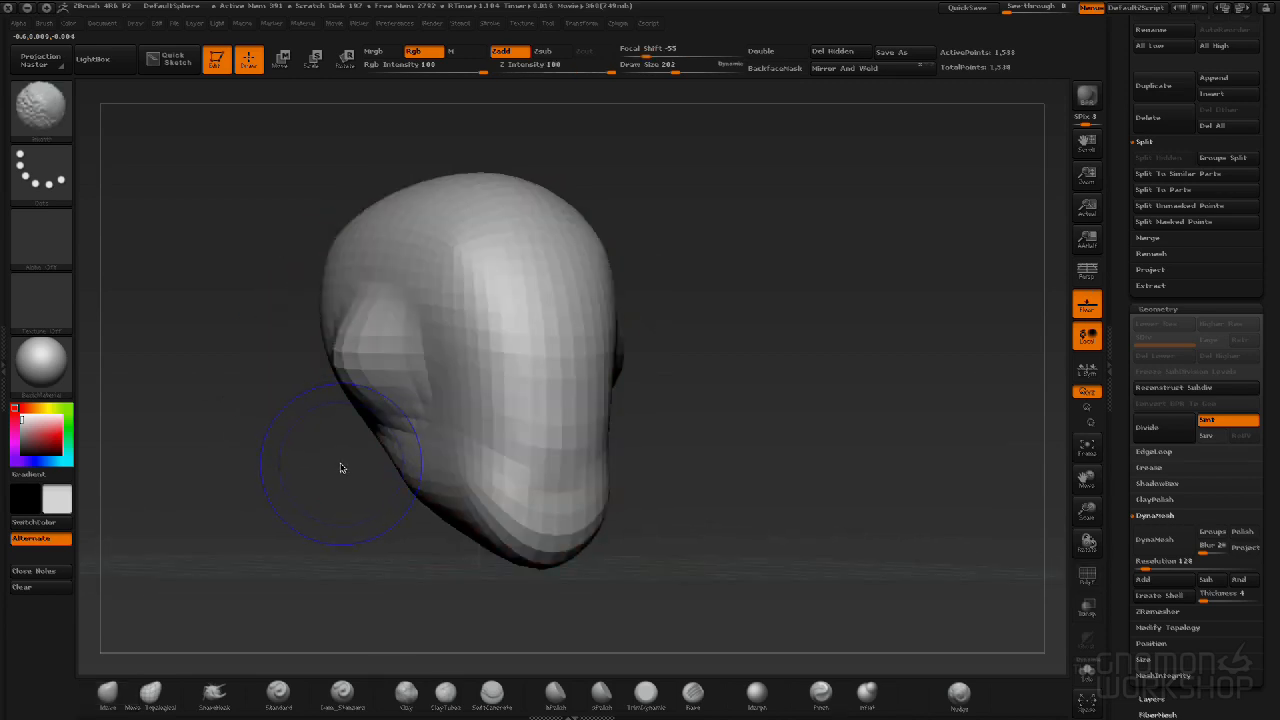
Assign BasicMaterial as the display material for the head.
mouse_move(748, 385)
left_mouse_down()
mouse_move(620, 386)
mouse_move(703, 386)
left_mouse_up()
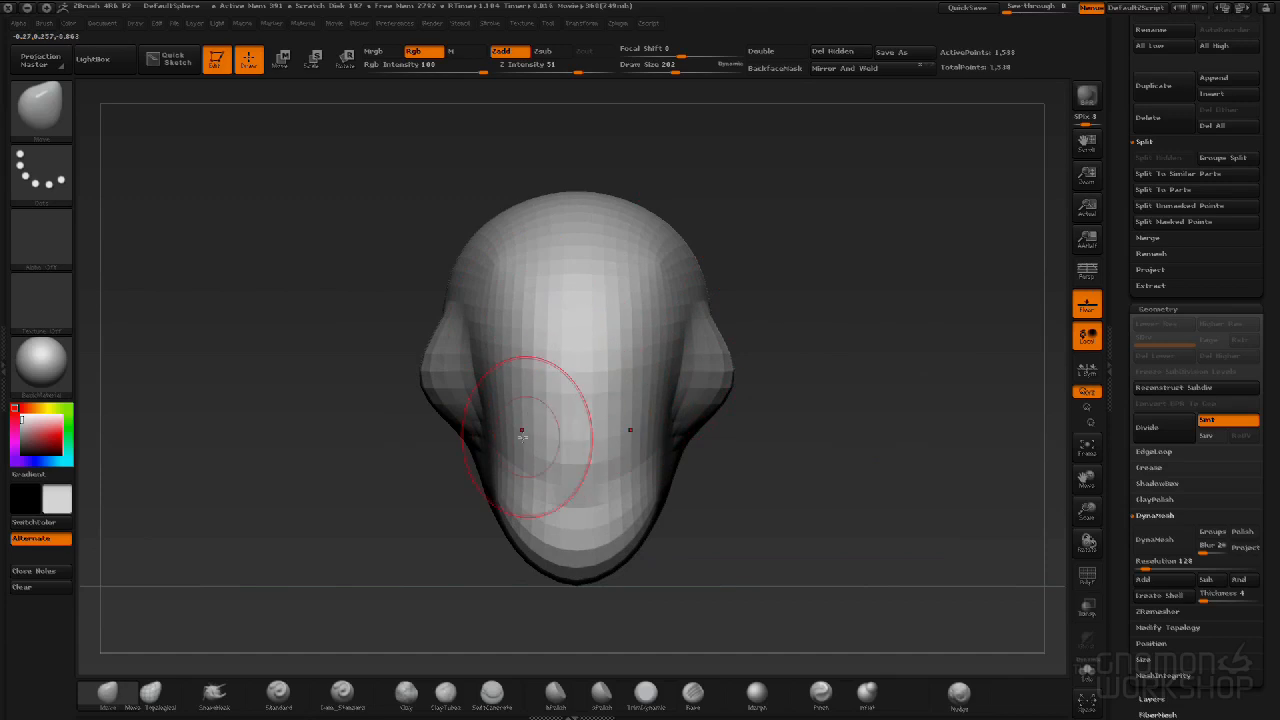
left_click(55, 395)
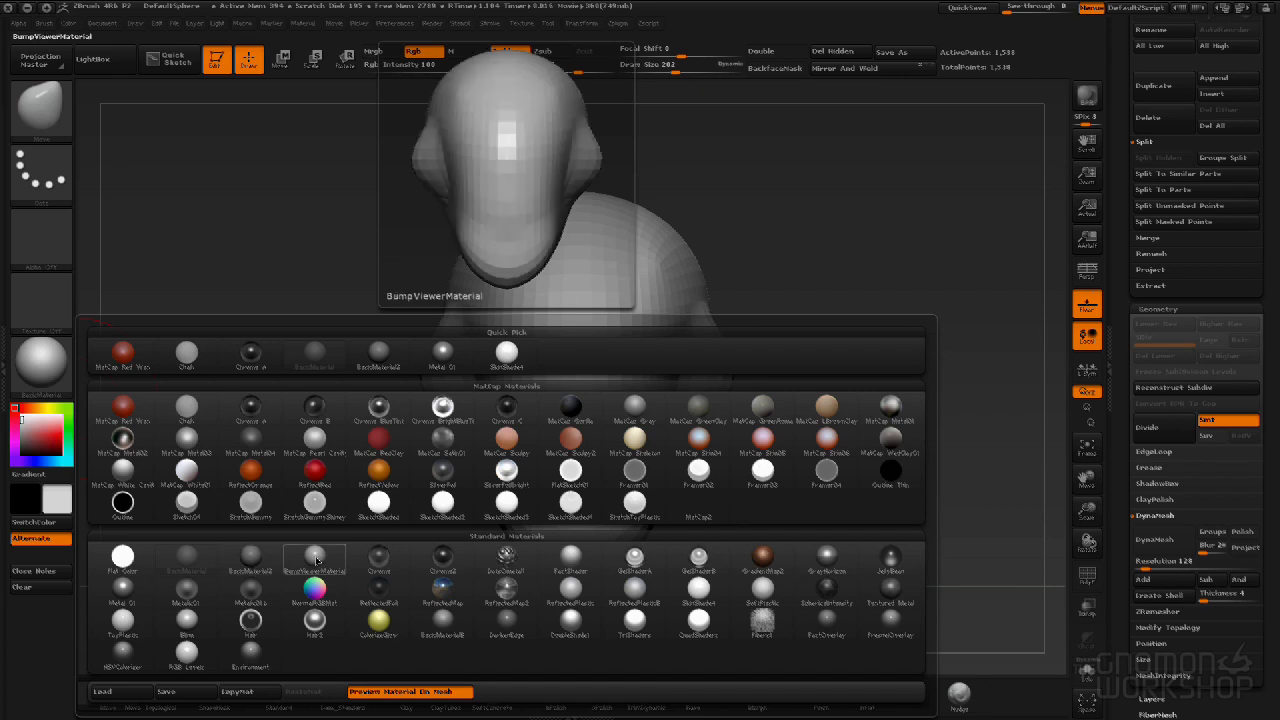
left_click(183, 566)
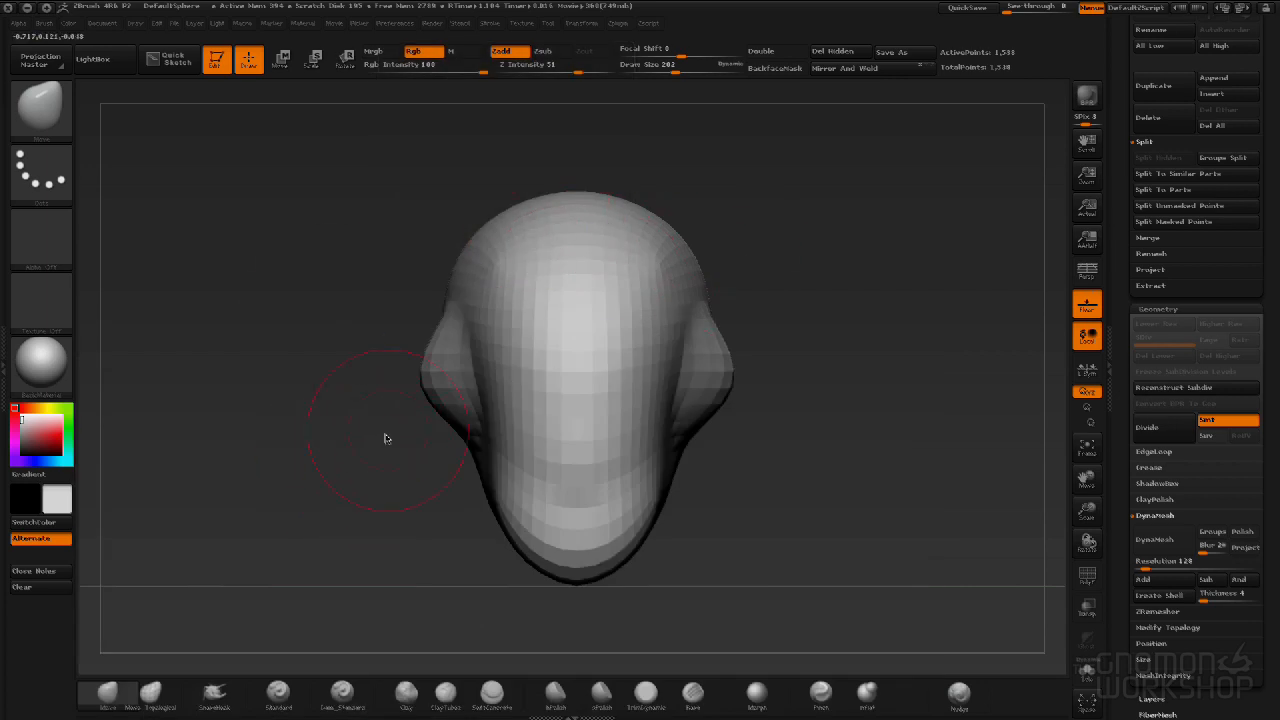
Tuck the bumps on the sides of the head inward, then try a push at the temple and undo it.
mouse_move(441, 366)
left_mouse_down()
mouse_move(444, 321)
mouse_move(442, 375)
left_mouse_up()
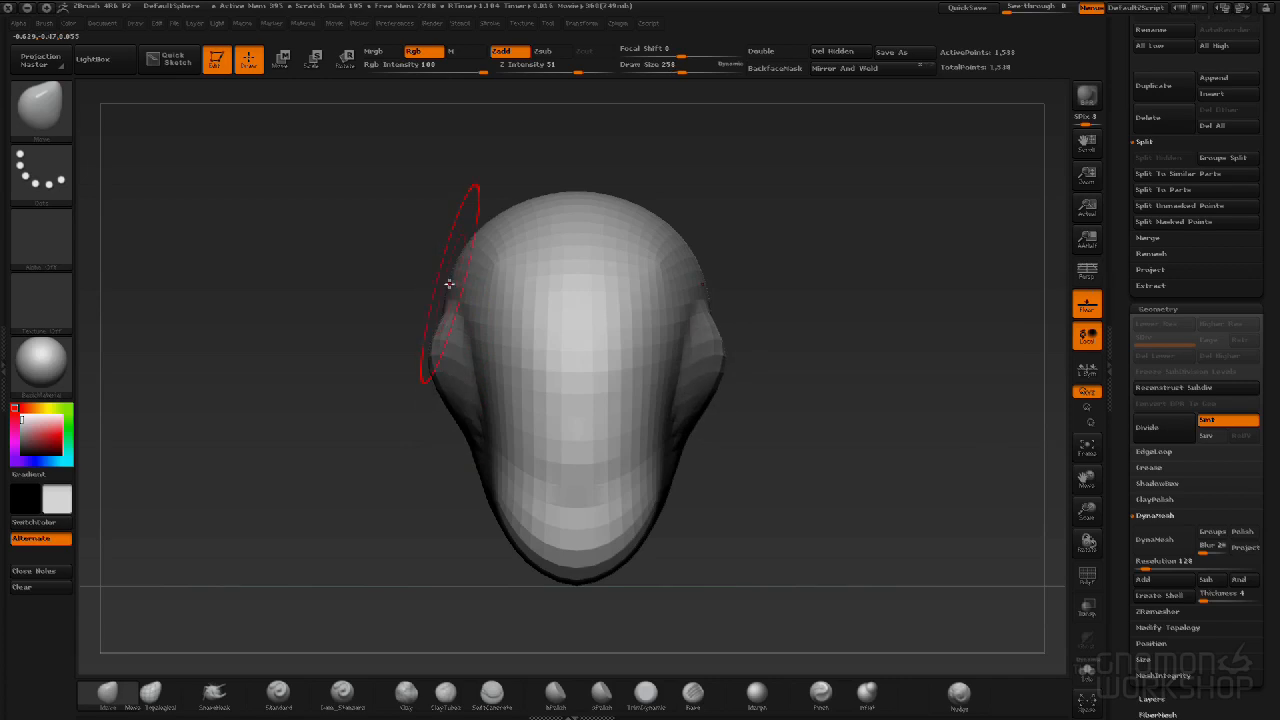
left_click_drag(449, 284, 472, 274)
key("ctrl+z")
mouse_move(291, 326)
left_mouse_down()
mouse_move(398, 385)
mouse_move(405, 422)
left_mouse_up()
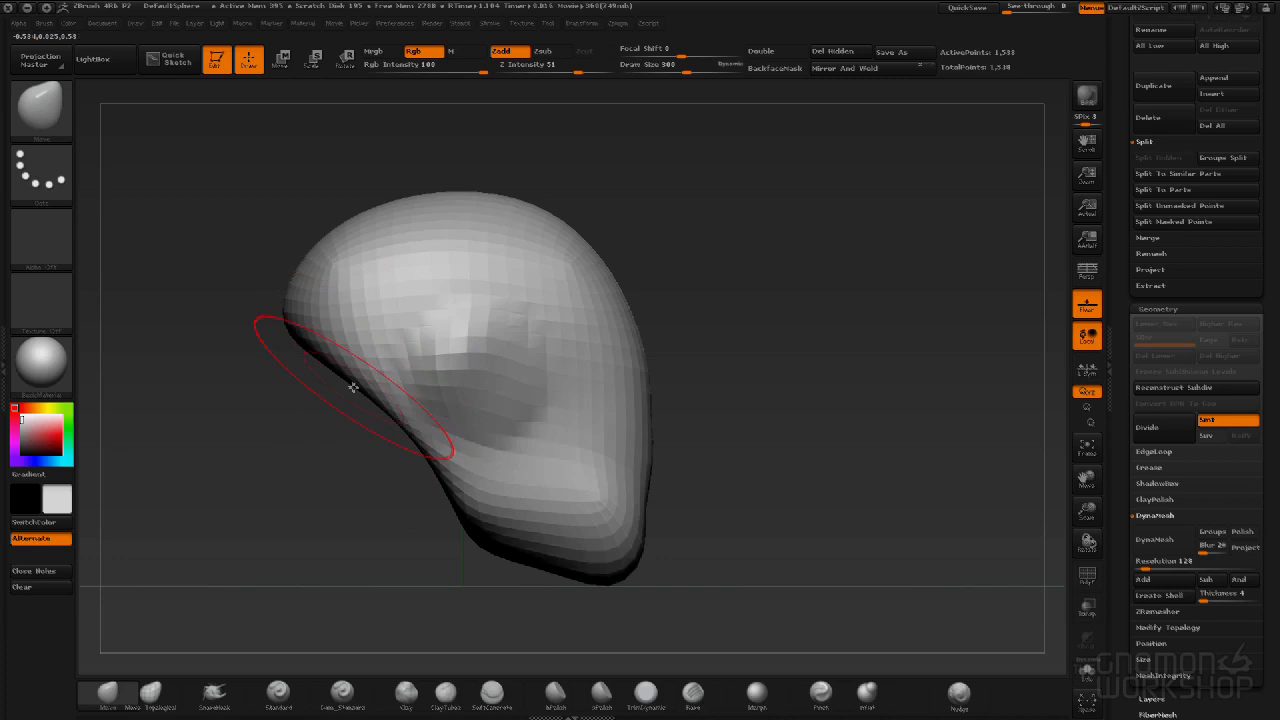
Reshape the underside of the skull's back where it meets the jaw with a larger Move brush.
left_click_drag(352, 380, 343, 398)
mouse_move(322, 474)
left_mouse_down()
mouse_move(309, 489)
mouse_move(392, 478)
left_mouse_up()
key("bracketright")
left_click_drag(257, 398, 263, 417)
mouse_move(485, 442)
left_mouse_down()
mouse_move(645, 431)
mouse_move(640, 420)
left_mouse_up()
Push the temples inward on both sides of the skull with an enlarged Move brush.
left_click_drag(565, 306, 908, 342, "alt")
key("bracketright")
key("bracketright")
left_click_drag(467, 325, 481, 318)
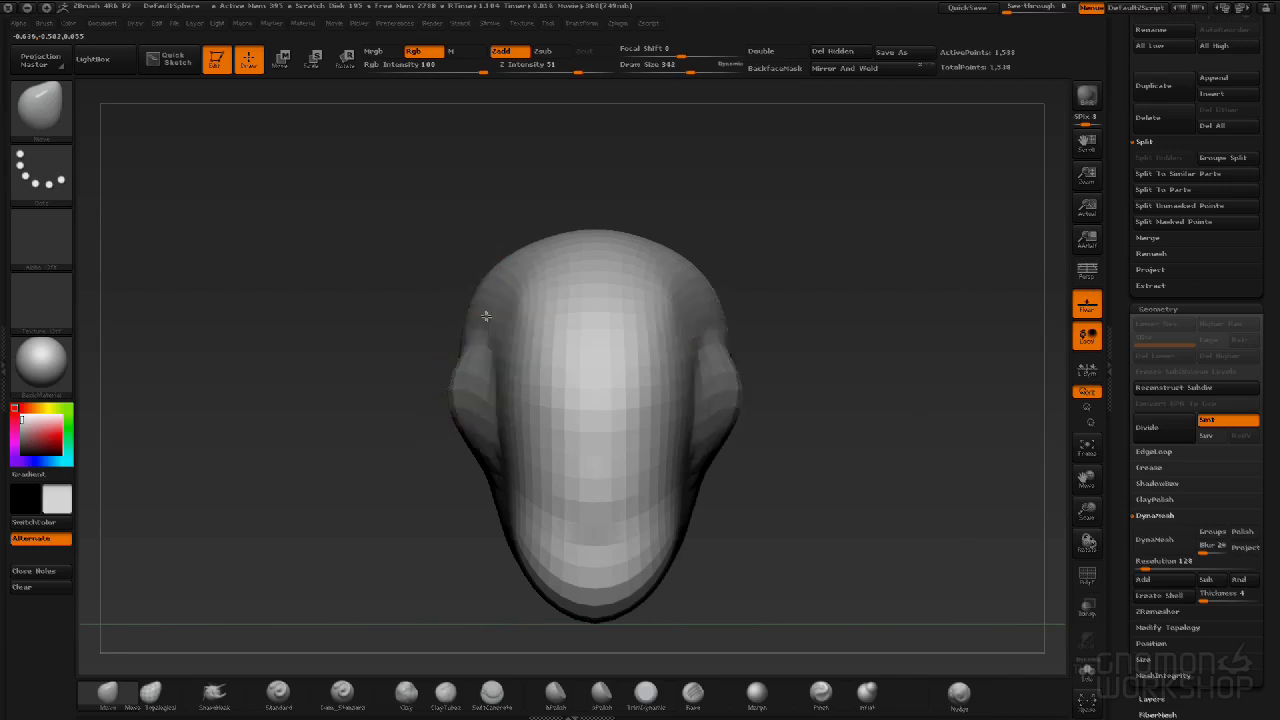
left_click_drag(344, 370, 590, 350)
key("bracketright")
left_click_drag(455, 320, 390, 300)
left_click_drag(860, 335, 650, 330)
Pull the cheeks outward below the narrowed temples with a smaller Move brush.
key("bracketleft")
key("bracketleft")
key("bracketleft")
left_click_drag(466, 431, 433, 427)
key("bracketleft")
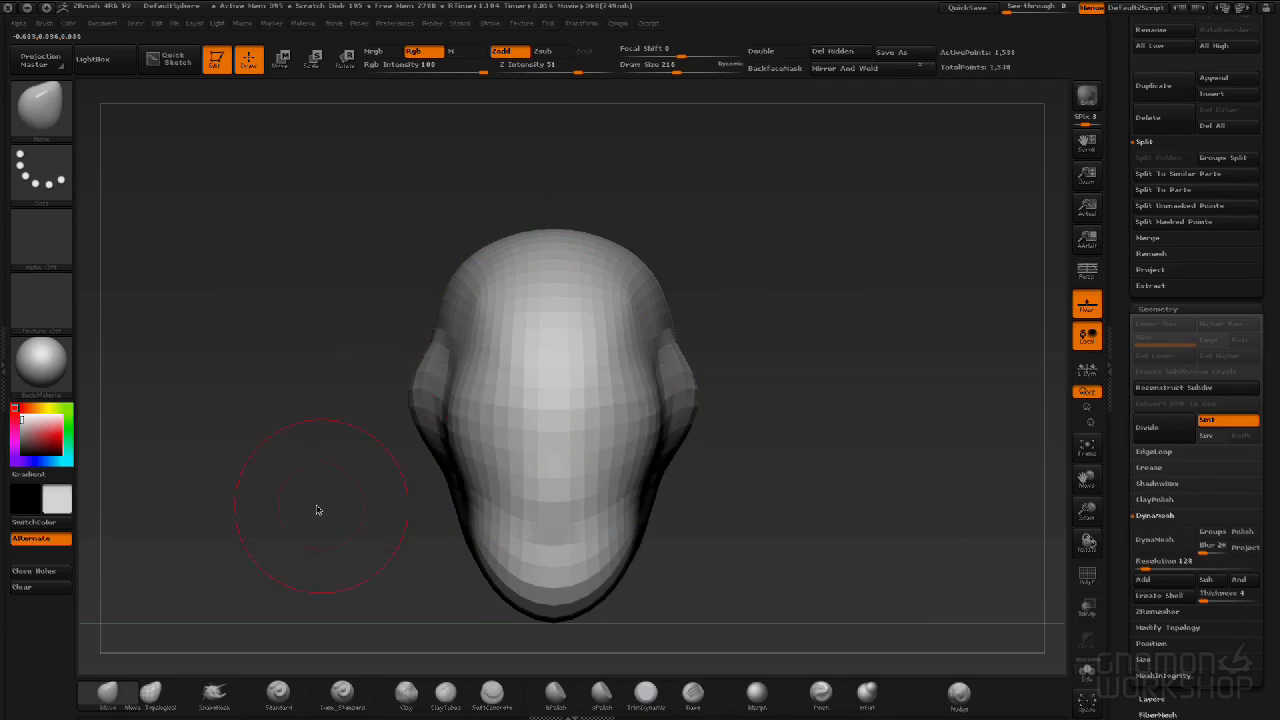
left_click_drag(331, 489, 445, 478)
mouse_move(416, 380)
left_mouse_down()
mouse_move(405, 408)
mouse_move(447, 449)
mouse_move(480, 440)
left_mouse_up()
Form a protruding brow ridge across the front of the face with a small Move brush.
key("bracketleft")
mouse_move(655, 482)
left_mouse_down()
mouse_move(715, 491)
mouse_move(802, 468)
mouse_move(629, 392)
left_mouse_up()
mouse_move(483, 348)
left_mouse_down()
mouse_move(522, 350)
mouse_move(503, 357)
mouse_move(526, 357)
mouse_move(617, 466)
mouse_move(518, 362)
mouse_move(687, 417)
mouse_move(651, 357)
left_mouse_up()
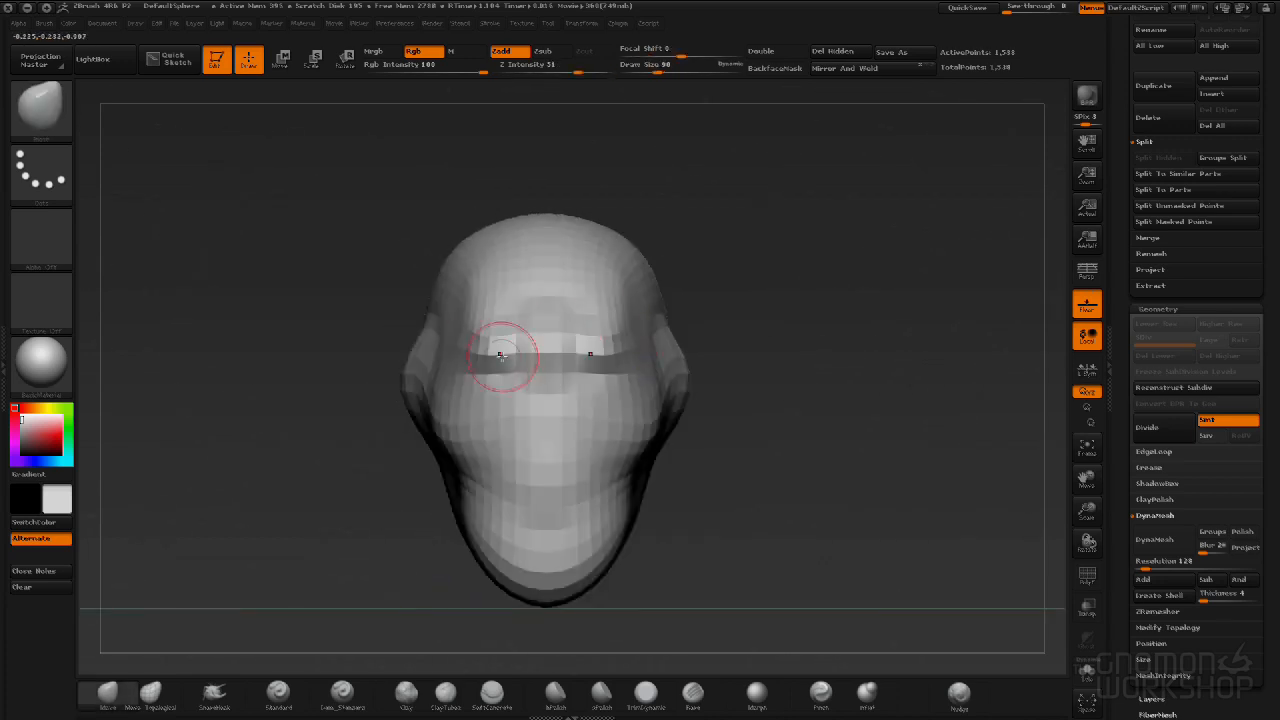
left_click_drag(794, 400, 864, 404)
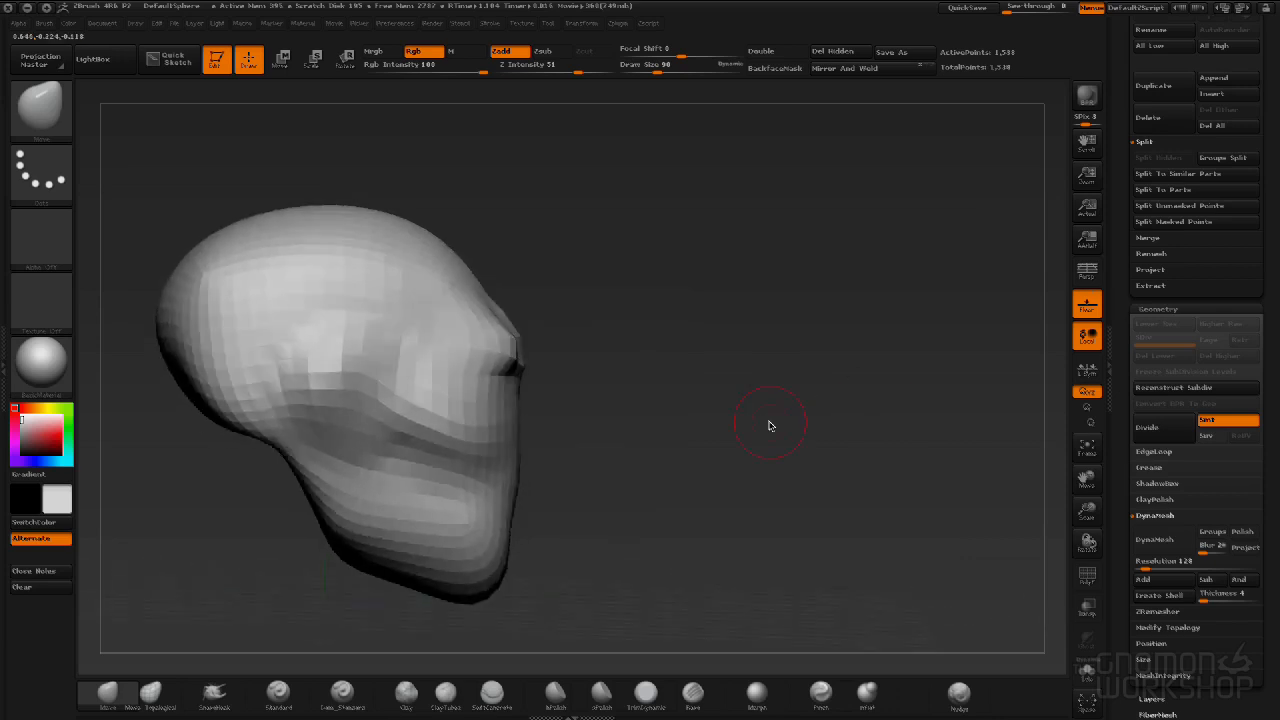
Pull out the nose area and lower face to start a protruding muzzle, reducing the Move brush for finer control.
mouse_move(670, 453)
left_mouse_down()
mouse_move(614, 463)
mouse_move(743, 457)
left_mouse_up()
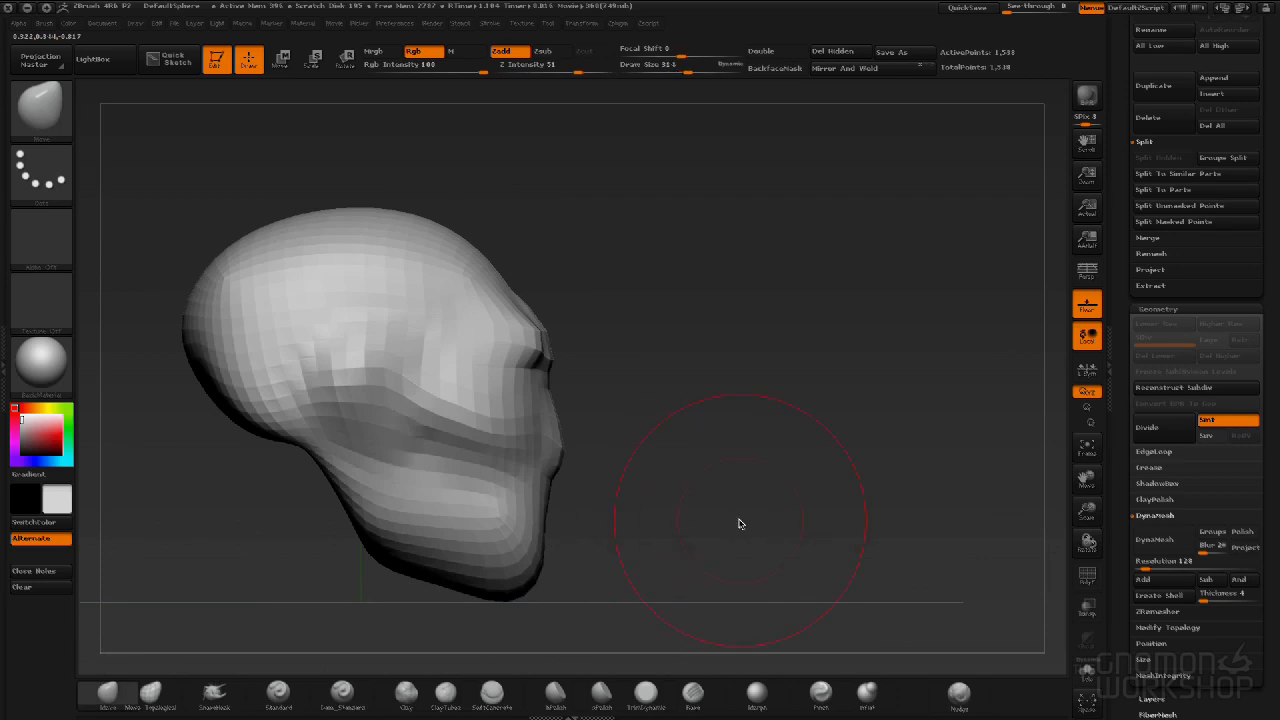
mouse_move(755, 523)
left_mouse_down()
mouse_move(763, 503)
mouse_move(575, 496)
mouse_move(620, 498)
left_mouse_up()
mouse_move(855, 505)
left_mouse_down()
mouse_move(711, 517)
mouse_move(734, 518)
left_mouse_up()
key("bracketleft")
key("bracketleft")
key("bracketleft")
key("bracketleft")
key("bracketleft")
key("bracketleft")
key("bracketleft")
left_click_drag(564, 505, 552, 524)
Pull the front of the muzzle forward and sink the bridge below the brow ridge.
left_click_drag(708, 520, 850, 520)
left_click_drag(501, 535, 530, 570)
left_click_drag(522, 492, 541, 503)
left_click_drag(534, 466, 560, 474)
left_click_drag(515, 425, 499, 405)
key("bracketleft")
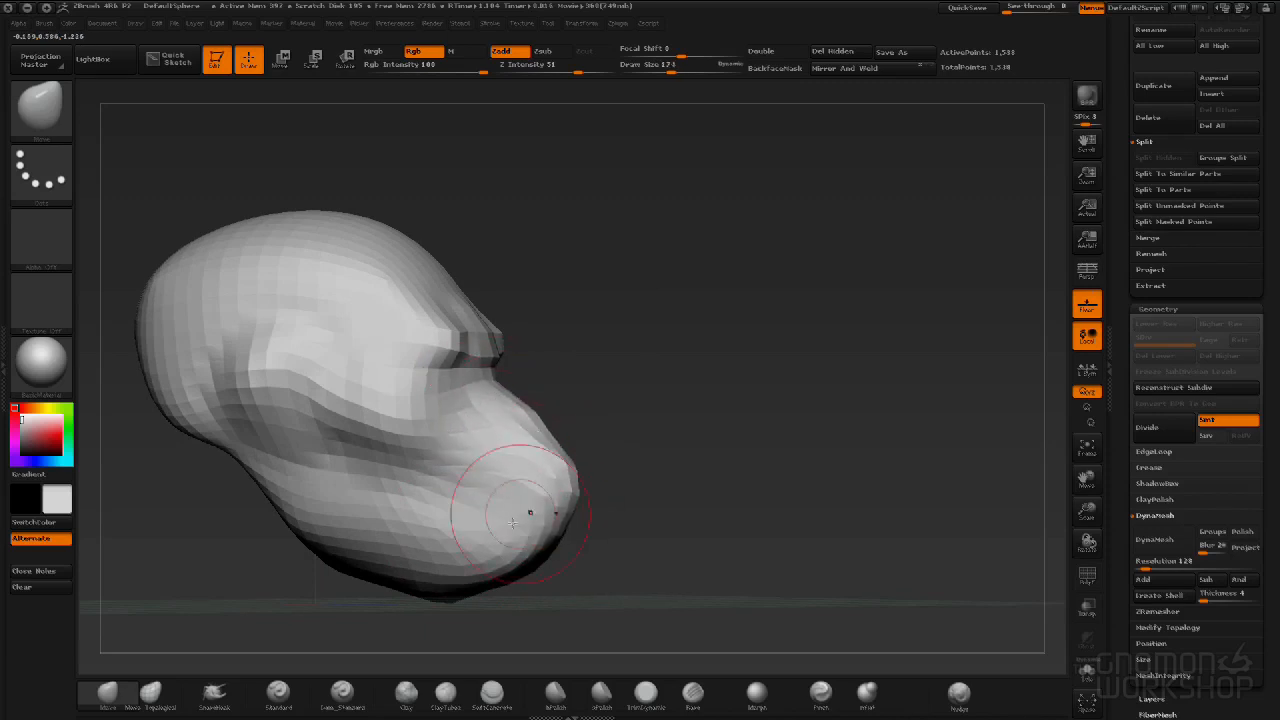
Push in the sides of the muzzle and the area under the brow to define the nose ridge and cheekbones.
mouse_move(822, 471)
left_mouse_down()
mouse_move(500, 470)
mouse_move(463, 487)
mouse_move(470, 515)
left_mouse_up()
left_click_drag(455, 441, 424, 448)
left_click_drag(394, 408, 373, 401)
left_click_drag(421, 348, 412, 344)
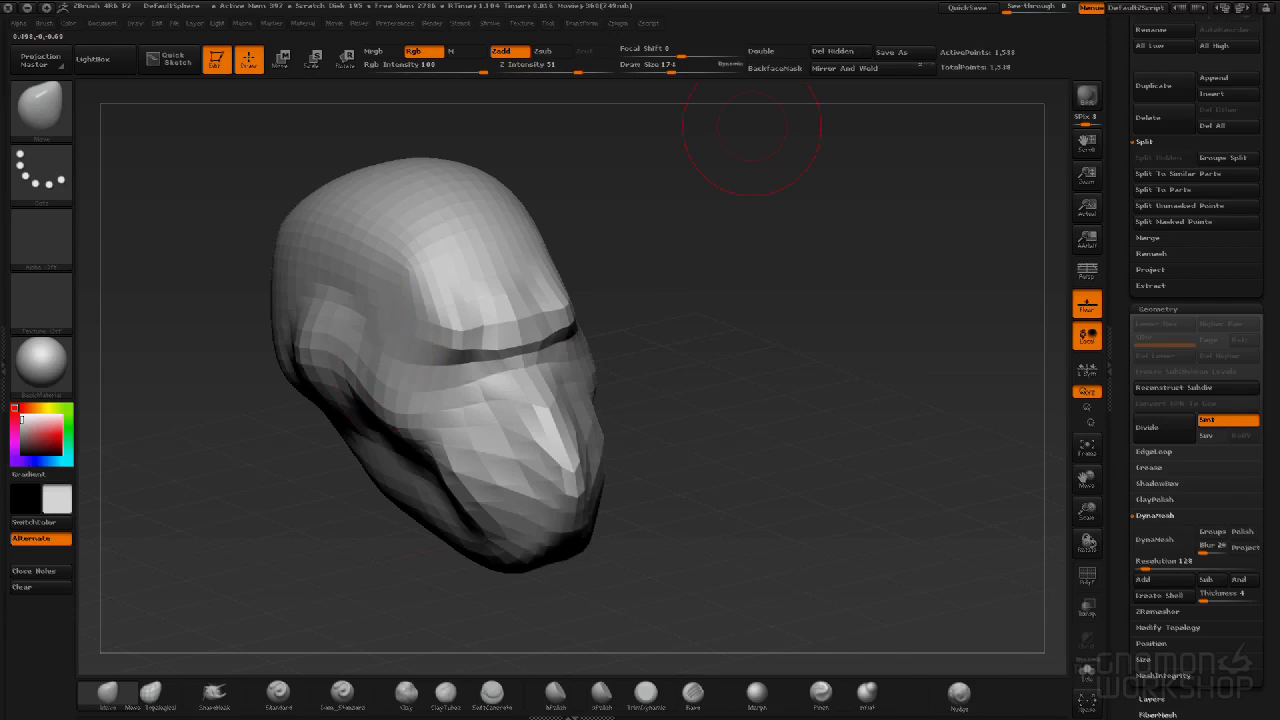
Examine the bat and primate reference photos for the face, ears and muzzle.
left_click_drag(1279, 125, 742, 2)
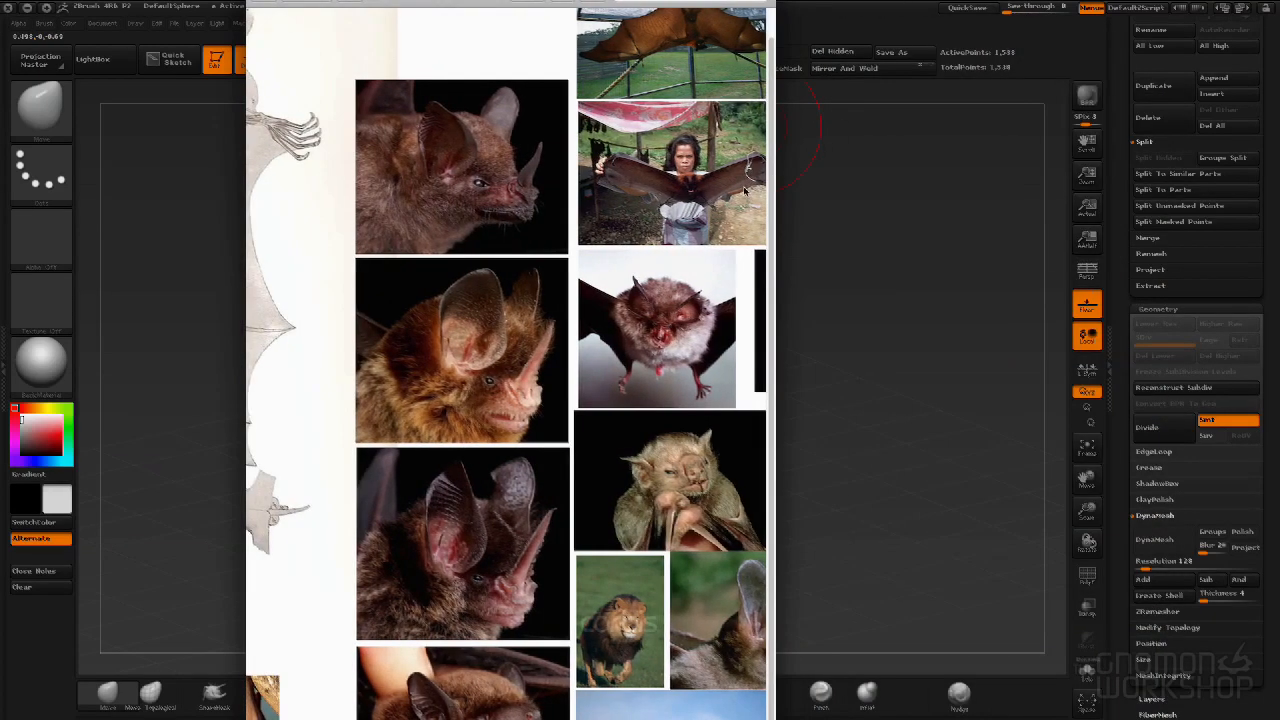
left_click_drag(775, 196, 1279, 196)
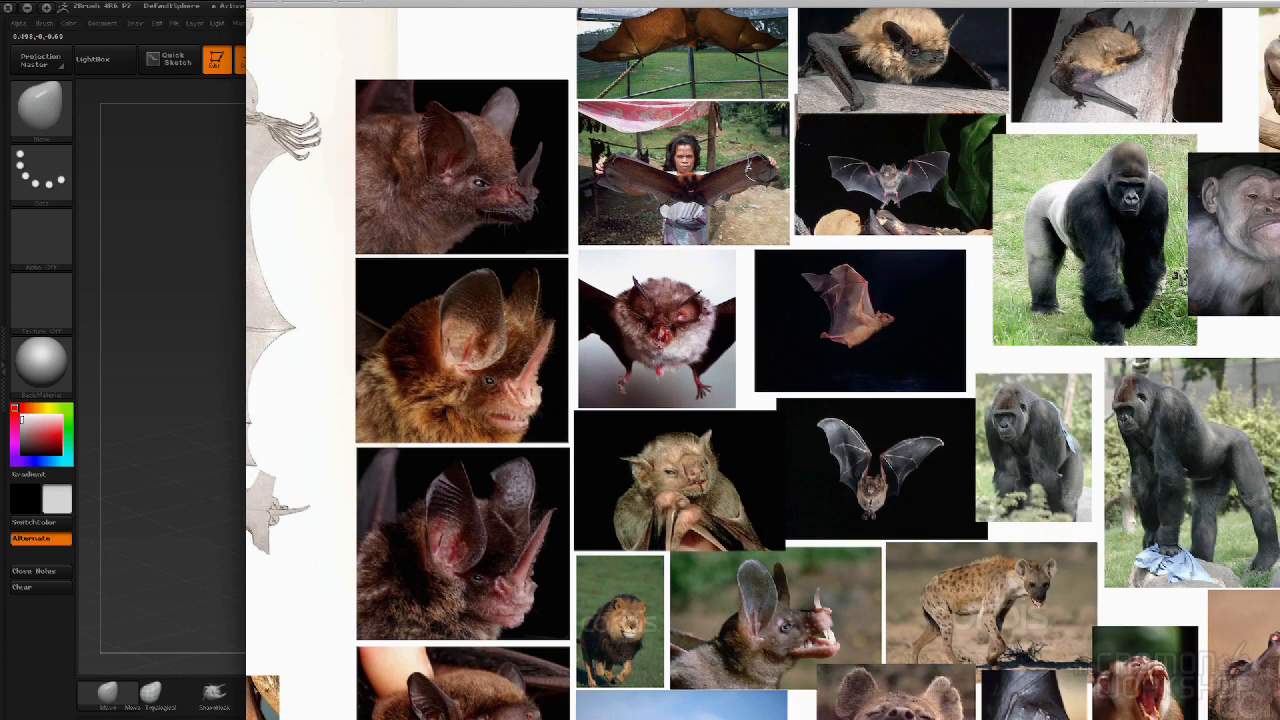
left_click_drag(1279, 196, 1155, 196)
left_click_drag(690, 3, 349, 152)
left_click(752, 118)
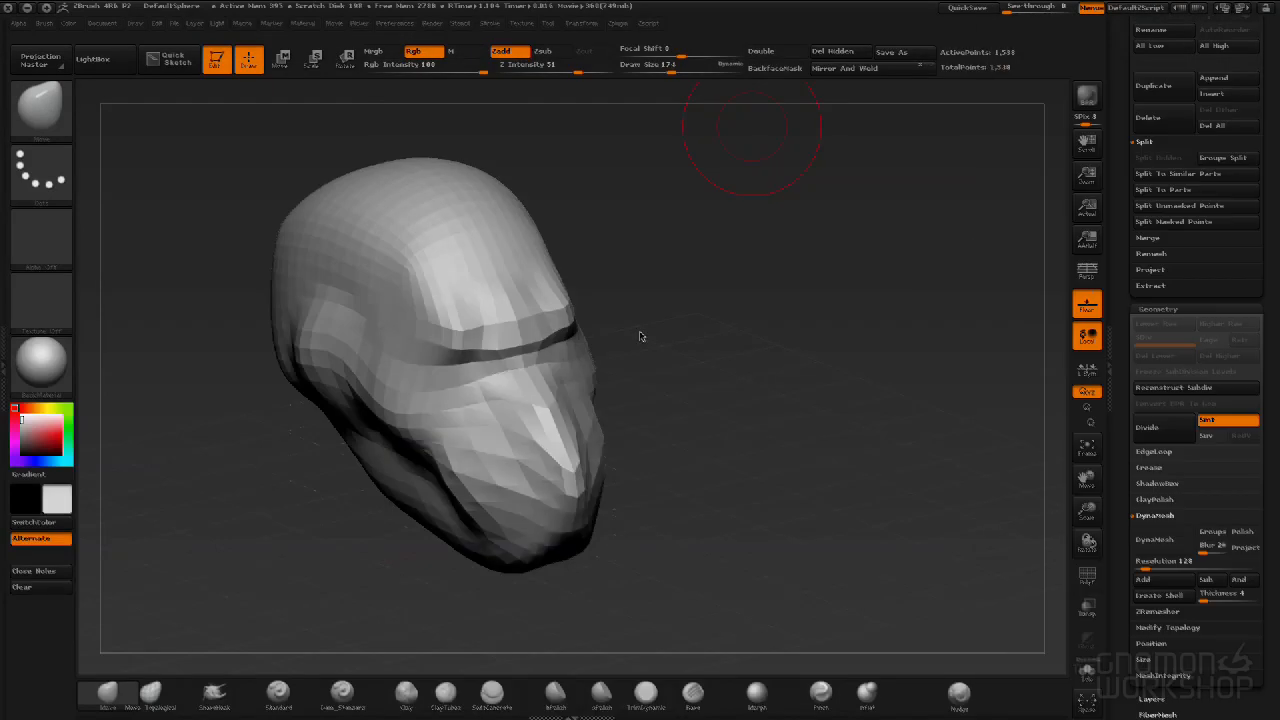
Pull a tall pointed ear out of each side of the head with a progressively larger Move brush.
mouse_move(744, 280)
left_mouse_down()
mouse_move(711, 349)
mouse_move(723, 349)
mouse_move(700, 352)
left_mouse_up()
key("]")
key("]")
mouse_move(571, 364)
left_mouse_down()
mouse_move(650, 335)
mouse_move(771, 166)
mouse_move(738, 123)
mouse_move(837, 294)
mouse_move(640, 350)
mouse_move(548, 342)
left_mouse_up()
key("]")
key("]")
left_click_drag(491, 187, 522, 223)
key("]")
key("]")
left_click_drag(597, 309, 555, 288)
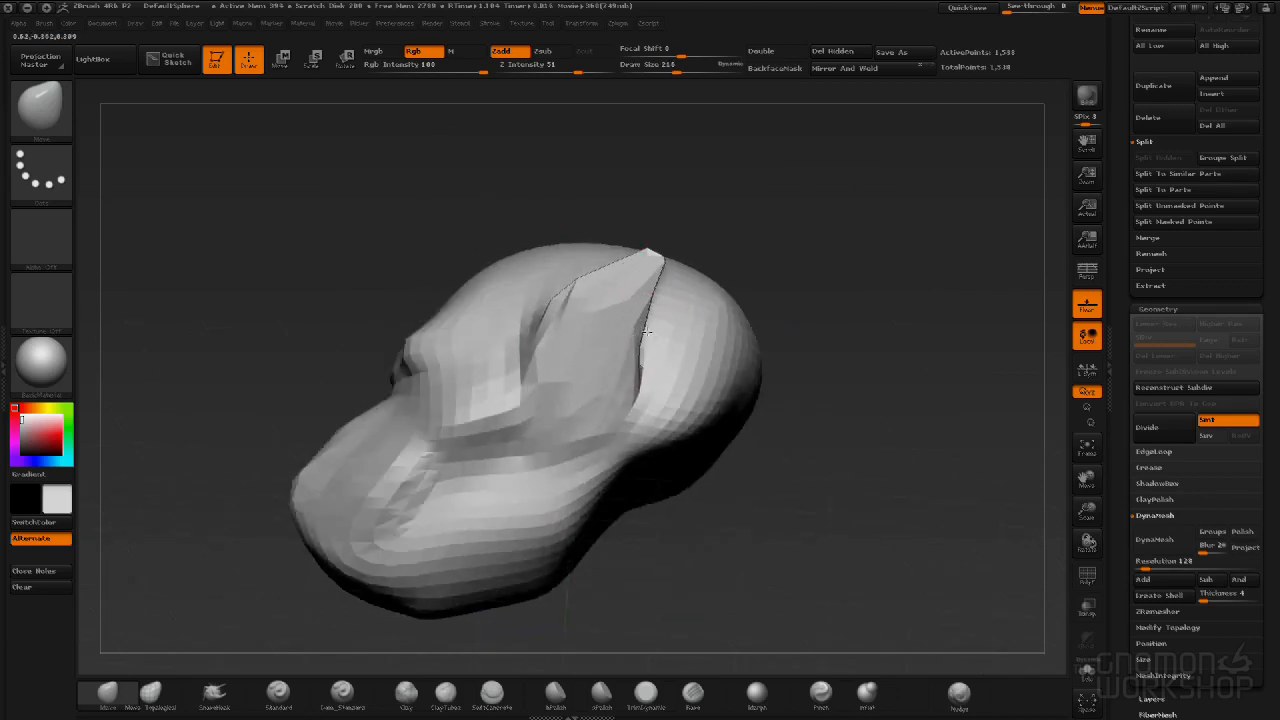
Refine the ear shape and separate the upper muzzle from the chin with an indent below the nose.
left_click_drag(968, 429, 992, 423, "shift")
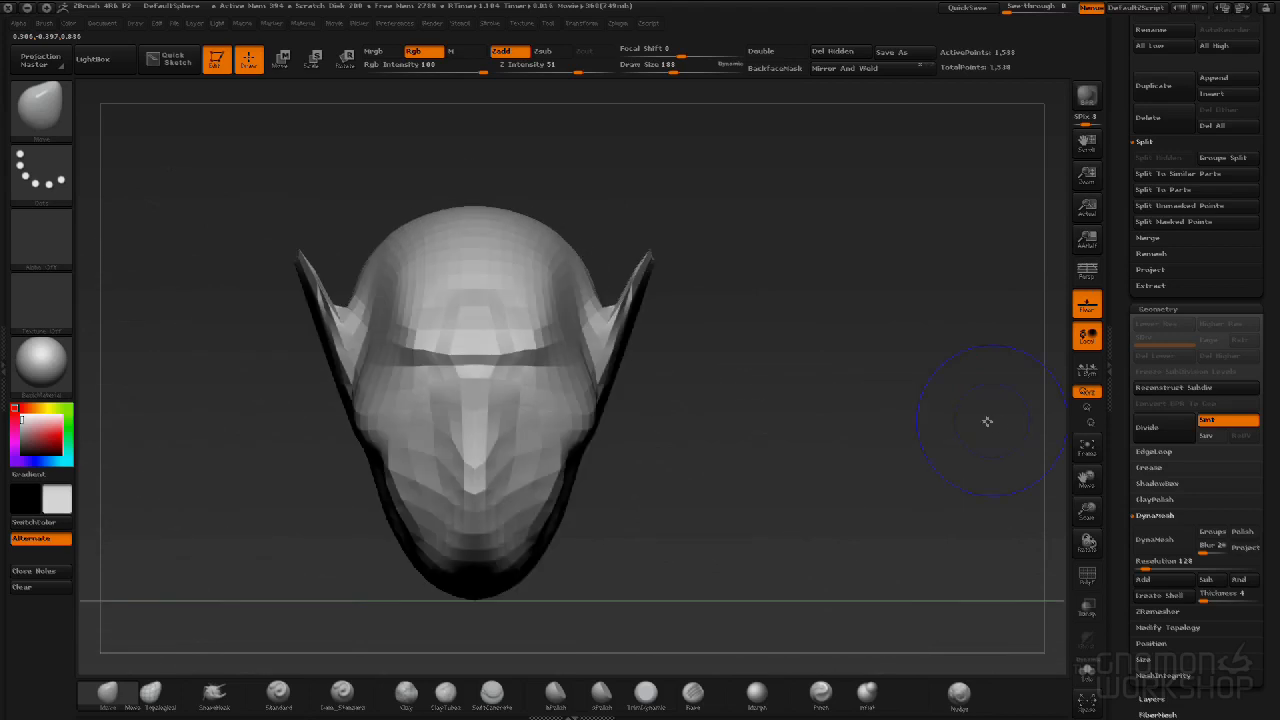
left_click_drag(846, 360, 640, 380)
mouse_move(555, 443)
left_mouse_down()
mouse_move(654, 396)
mouse_move(671, 415)
left_mouse_up()
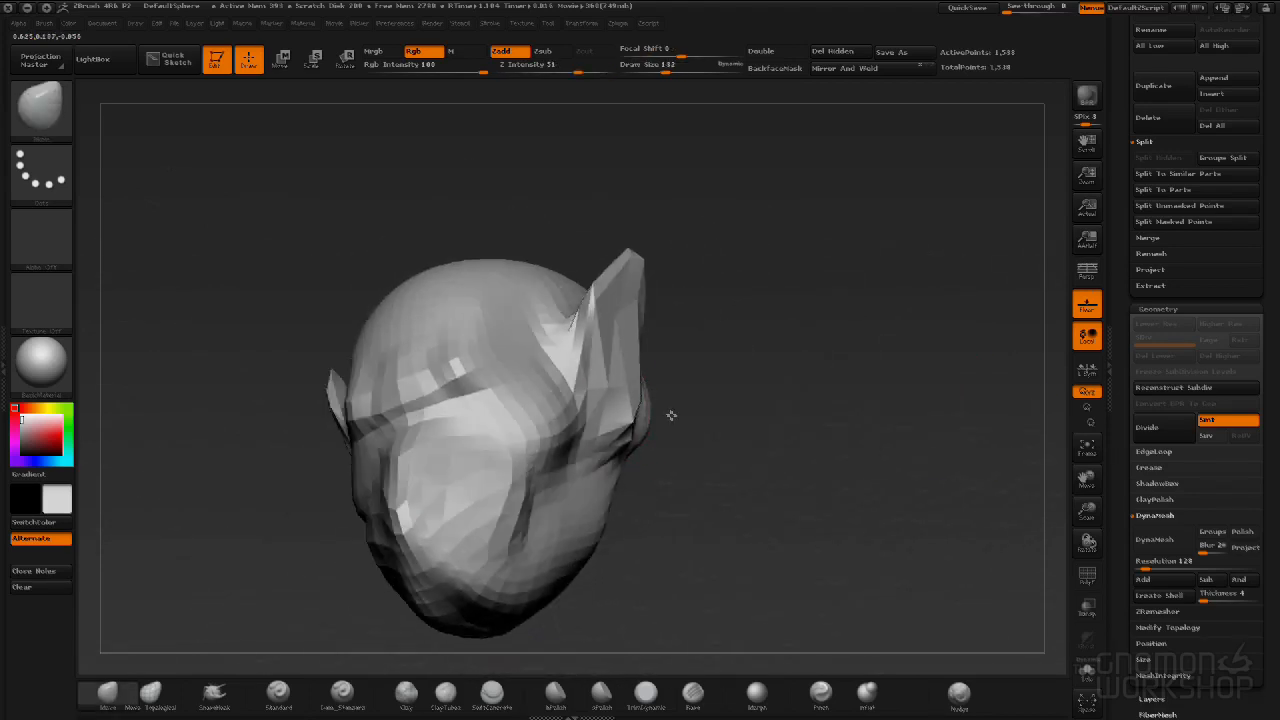
left_click_drag(820, 391, 503, 480)
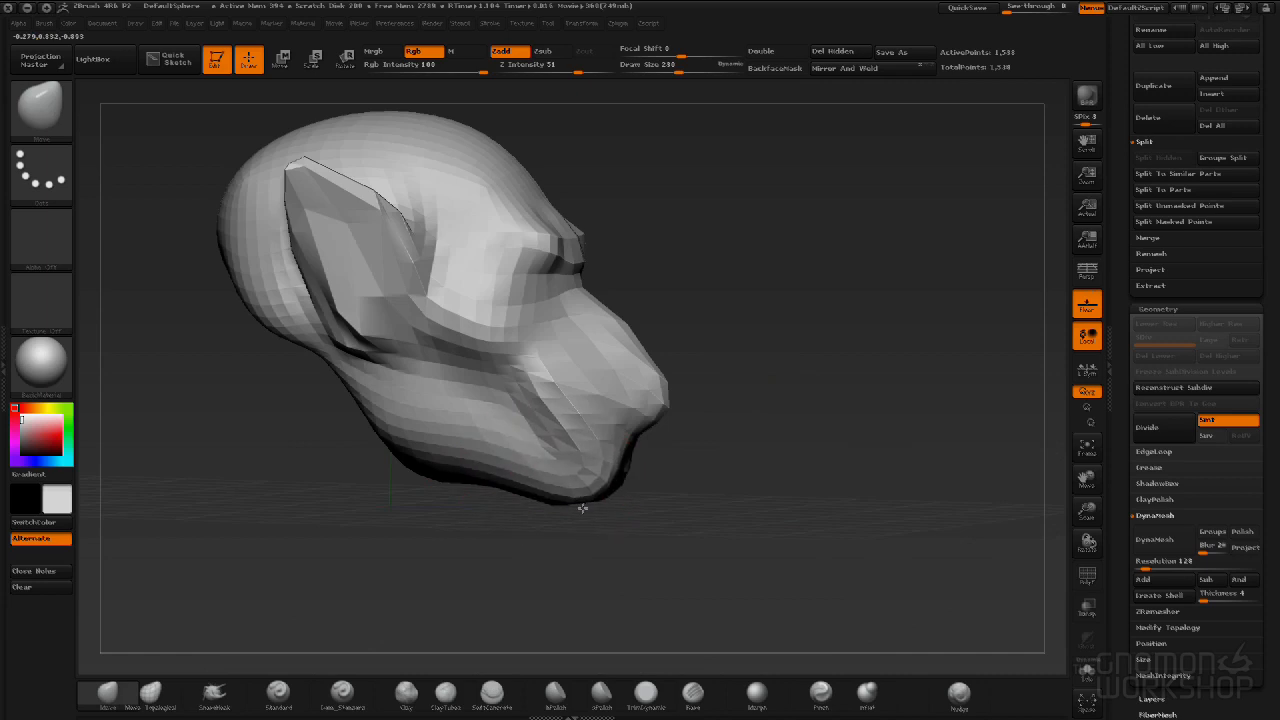
mouse_move(820, 498)
left_mouse_down()
mouse_move(780, 503)
mouse_move(834, 486)
left_mouse_up()
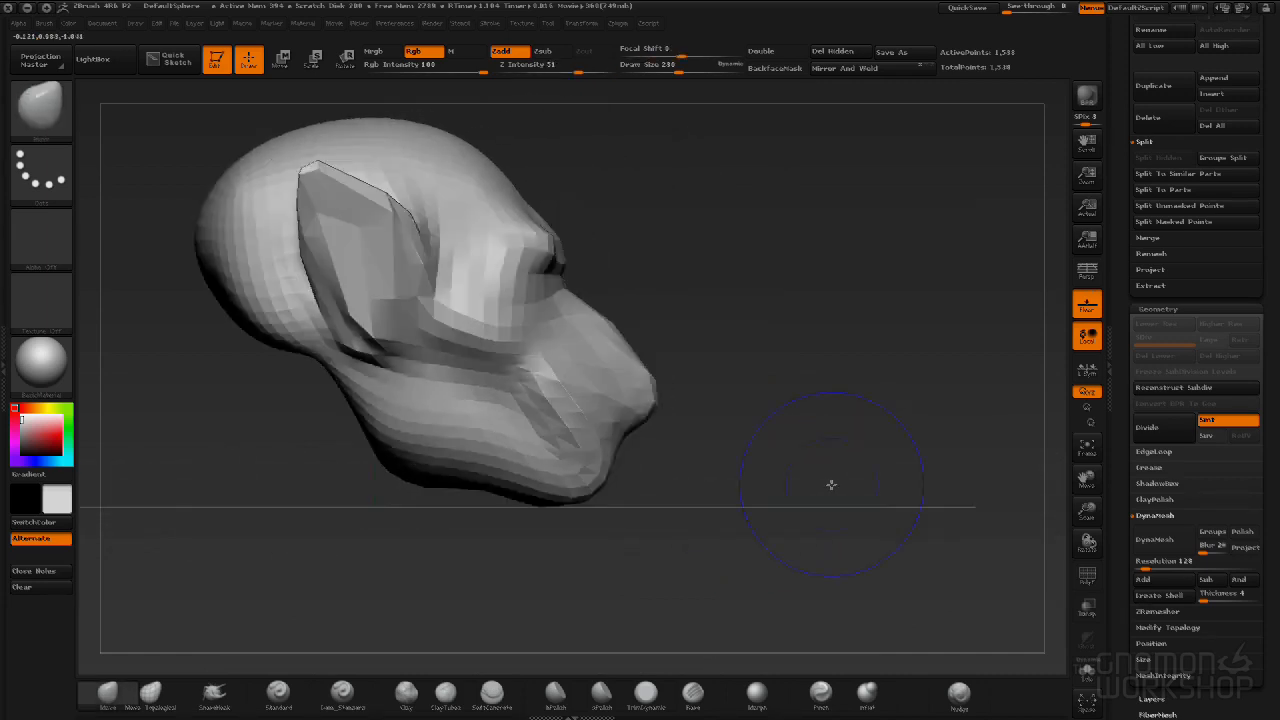
Try pulling the tip of the nose upward into a pointed nose leaf.
mouse_move(648, 373)
left_mouse_down()
mouse_move(677, 306)
mouse_move(665, 274)
left_mouse_up()
left_click_drag(783, 337, 757, 357)
left_click_drag(911, 393, 943, 397)
left_click_drag(610, 325, 623, 323, "shift")
left_click_drag(852, 324, 700, 344)
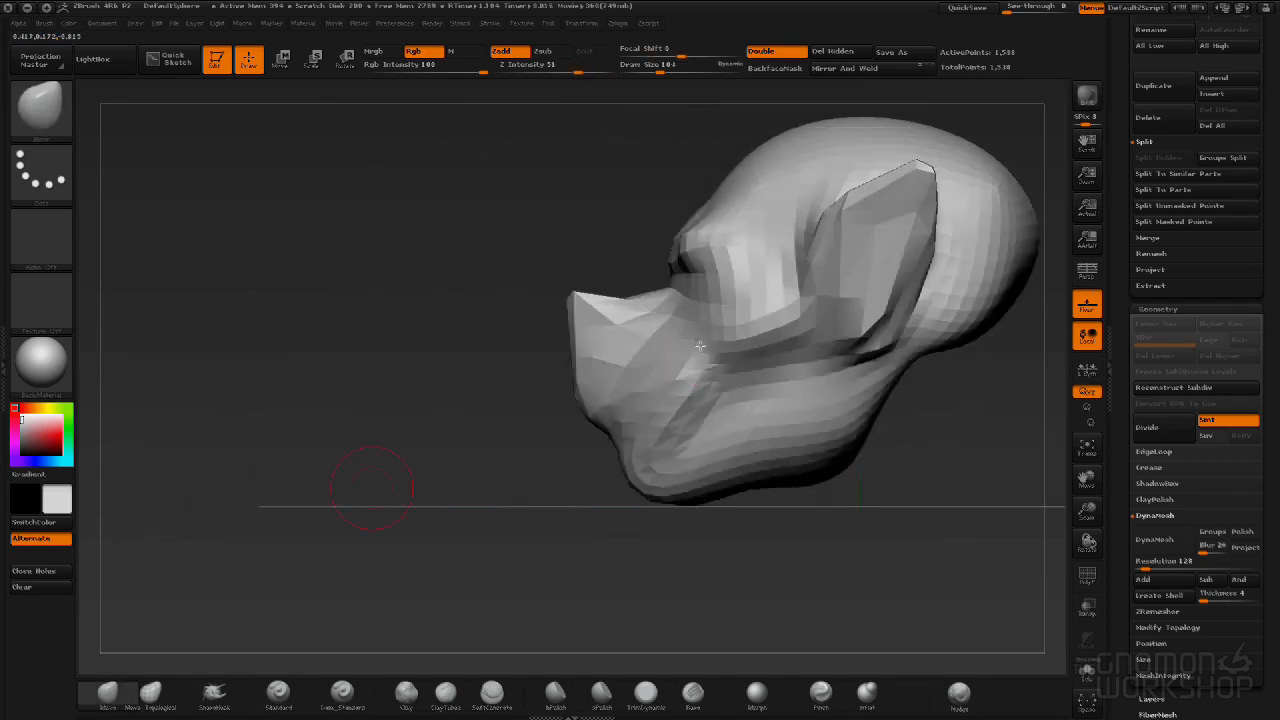
Smooth the crease beside the mouth and push the eye sockets inward beneath the brow ridge.
mouse_move(696, 430)
left_mouse_down("shift")
mouse_move(690, 400)
mouse_move(649, 372)
mouse_move(752, 374)
left_mouse_up("shift")
key("bracketleft")
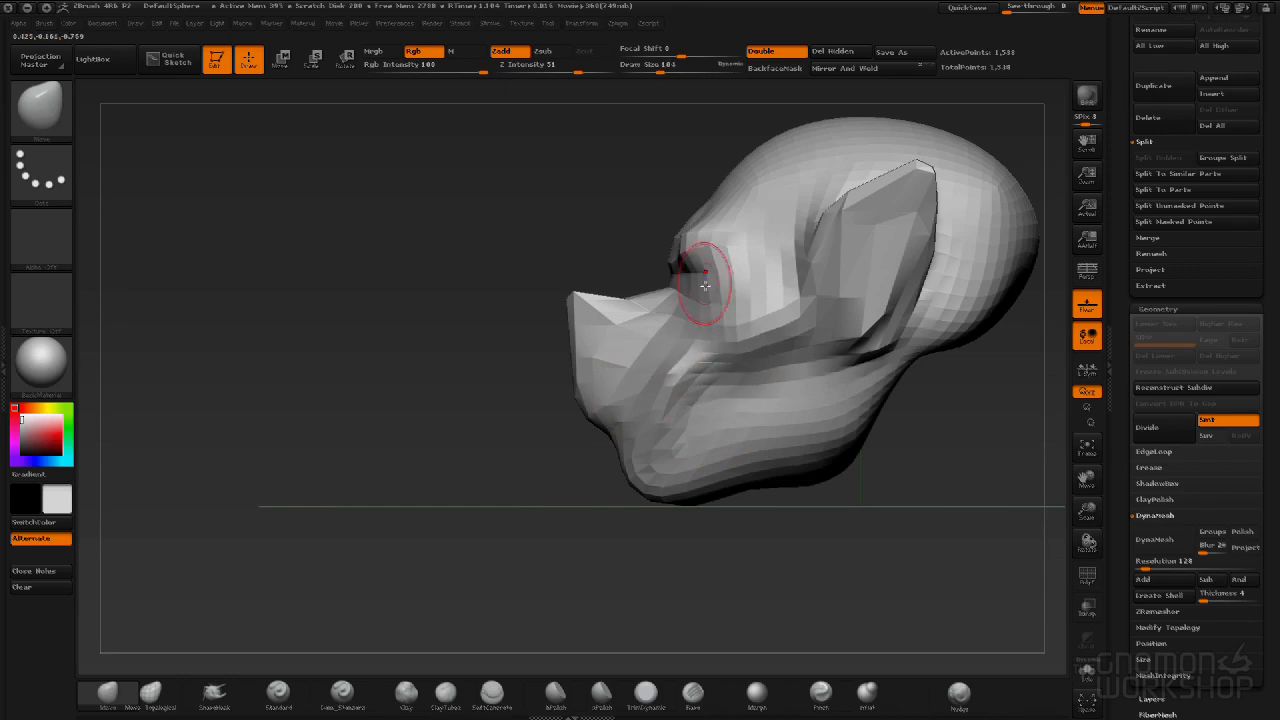
left_click_drag(708, 284, 750, 280)
mouse_move(480, 300)
left_mouse_down()
mouse_move(555, 304)
mouse_move(625, 285)
left_mouse_up()
key("bracketright")
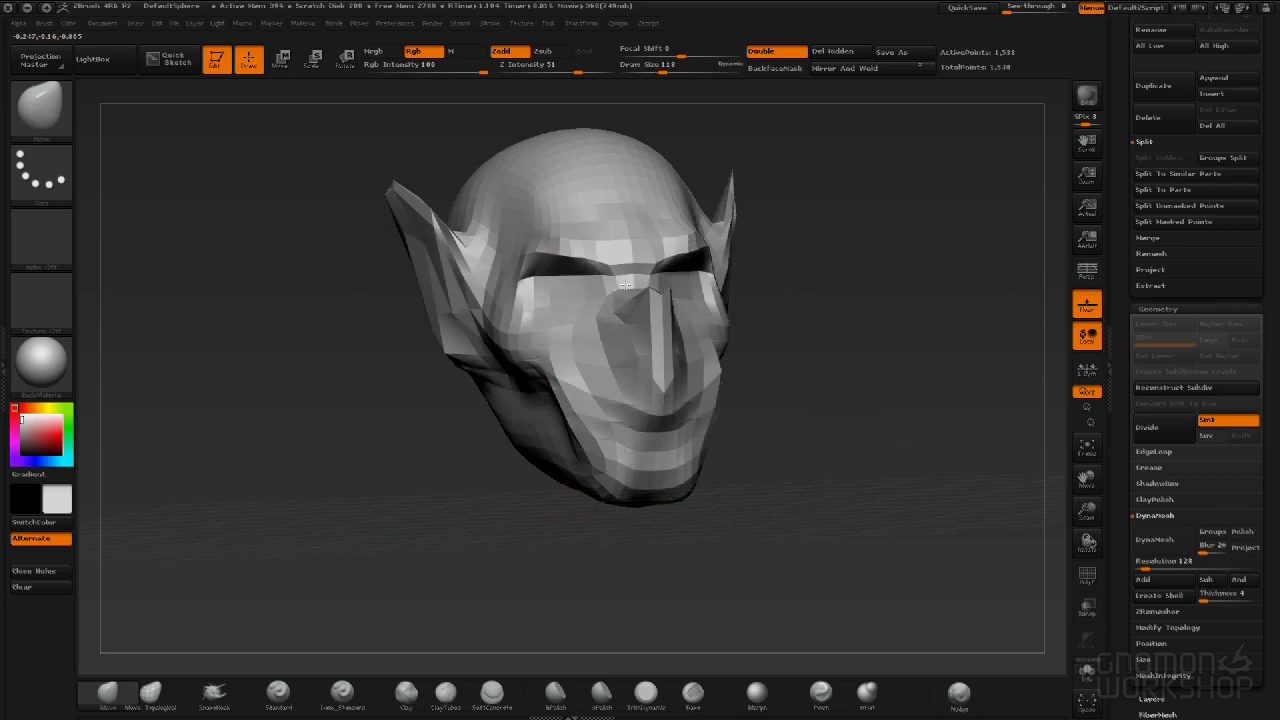
Pull the cheekbones forward and down below the eye sockets.
left_click_drag(414, 477, 520, 420)
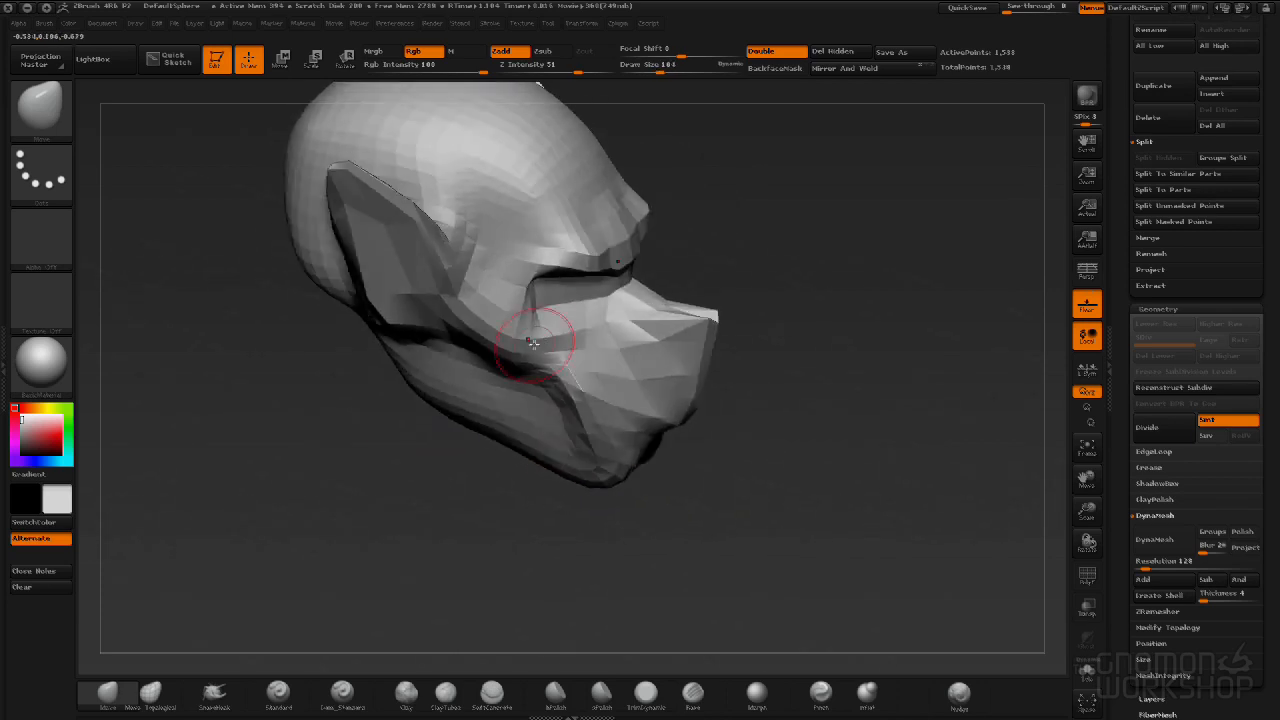
left_click_drag(572, 336, 589, 351)
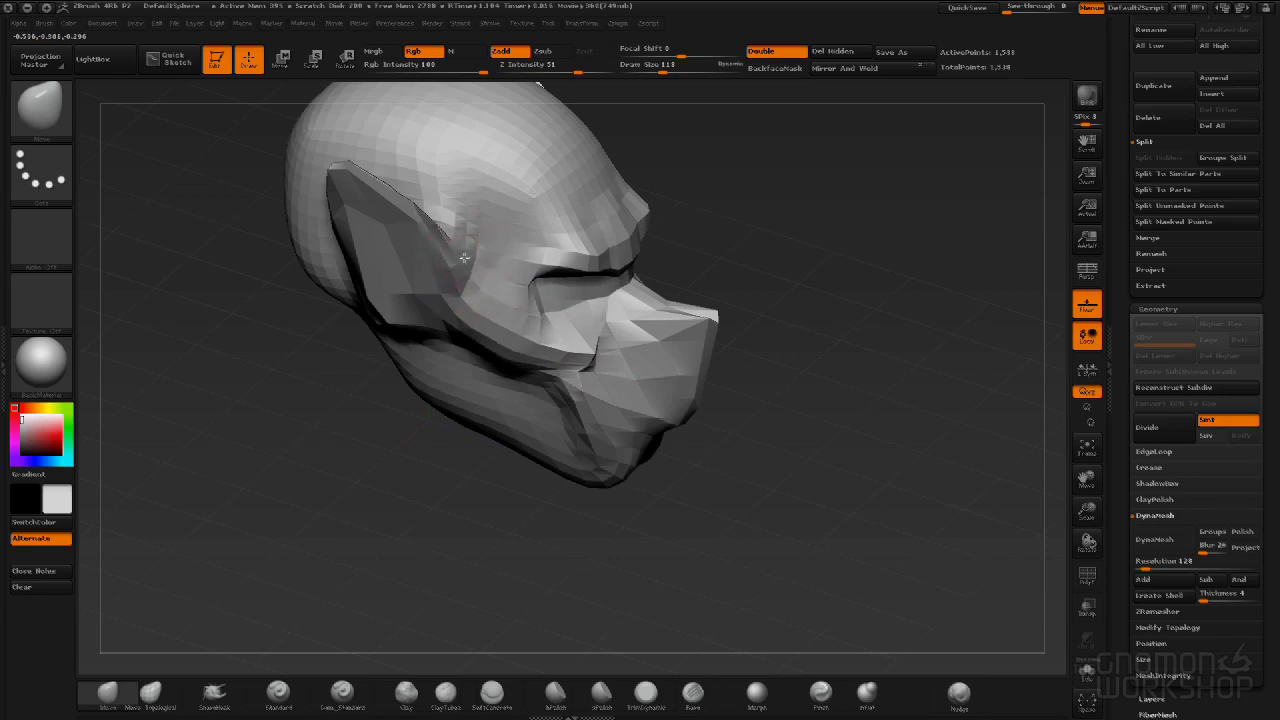
left_click_drag(829, 277, 777, 237)
left_click_drag(852, 384, 968, 410)
left_click_drag(800, 380, 712, 388, "shift")
Flatten the nose leaf back into a rounded muzzle and extend the lower back of the skull with a larger brush.
key("bracketright")
key("bracketright")
key("bracketright")
key("bracketright")
key("bracketright")
key("bracketright")
key("bracketright")
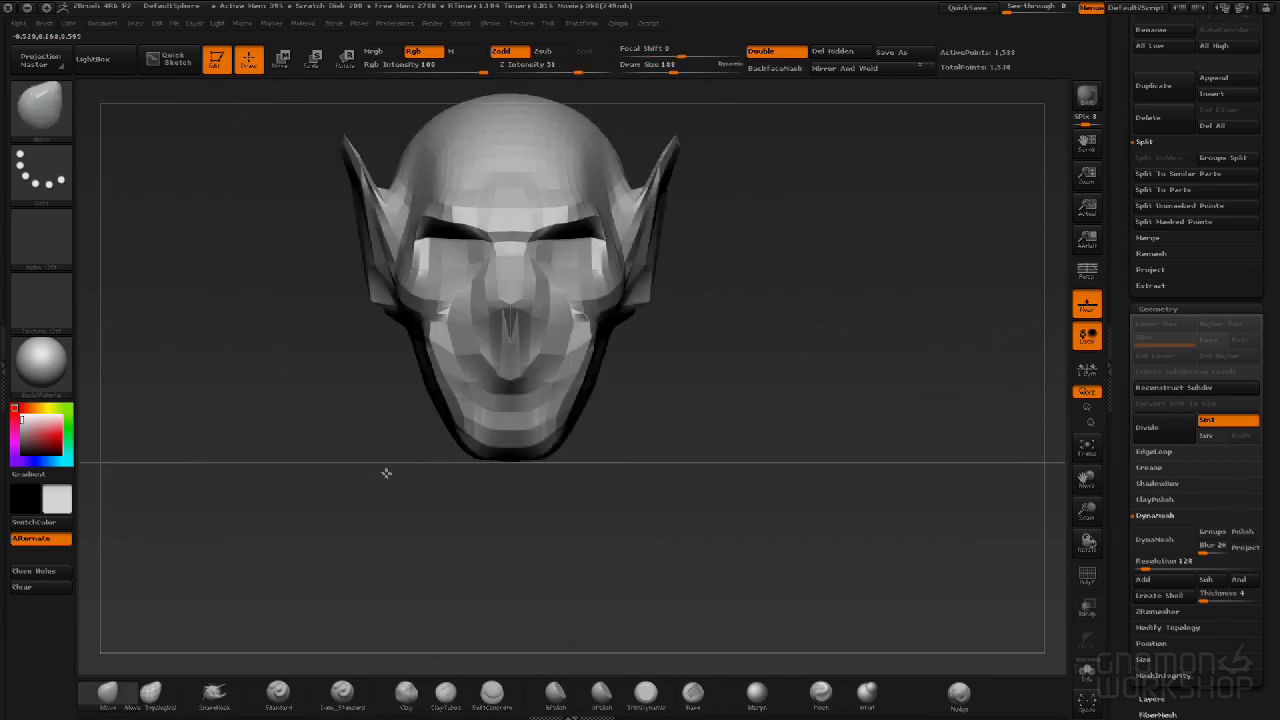
left_click_drag(748, 342, 792, 402, "alt")
mouse_move(885, 384)
left_mouse_down()
mouse_move(811, 389)
mouse_move(600, 354)
mouse_move(804, 384)
mouse_move(846, 372)
mouse_move(780, 364)
left_mouse_up()
mouse_move(907, 376)
left_mouse_down("shift")
mouse_move(849, 380)
mouse_move(837, 394)
mouse_move(857, 463)
mouse_move(882, 460)
left_mouse_up("shift")
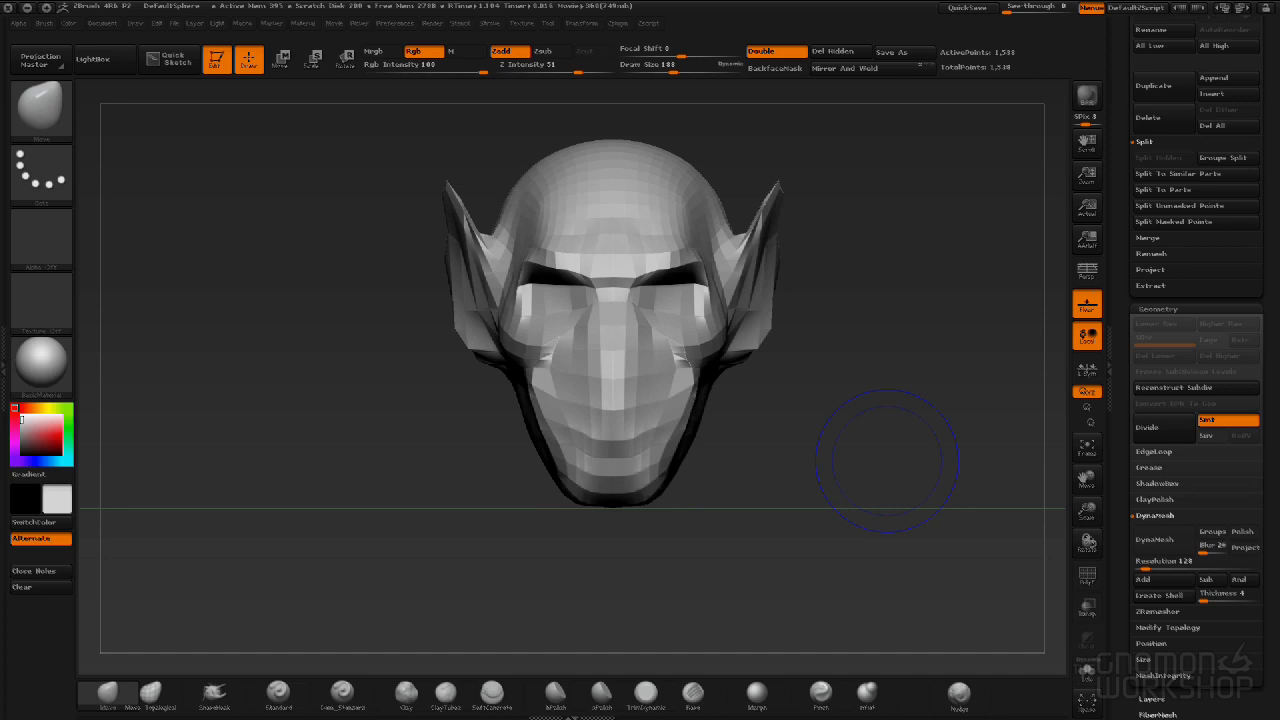
Push in the area behind the ears and pull down the lower back edge of the skull.
mouse_move(908, 310)
left_mouse_down()
mouse_move(848, 323)
mouse_move(810, 305)
left_mouse_up()
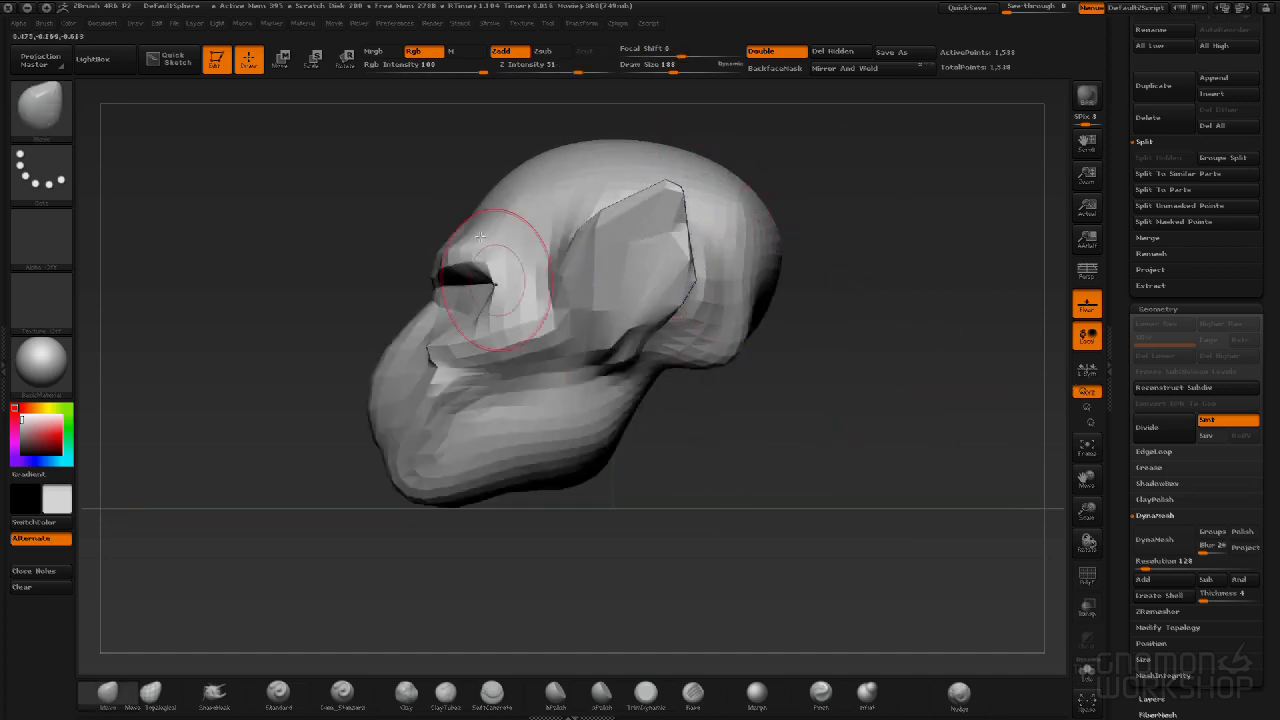
left_click_drag(935, 408, 796, 387)
key("]")
left_click_drag(400, 386, 449, 406)
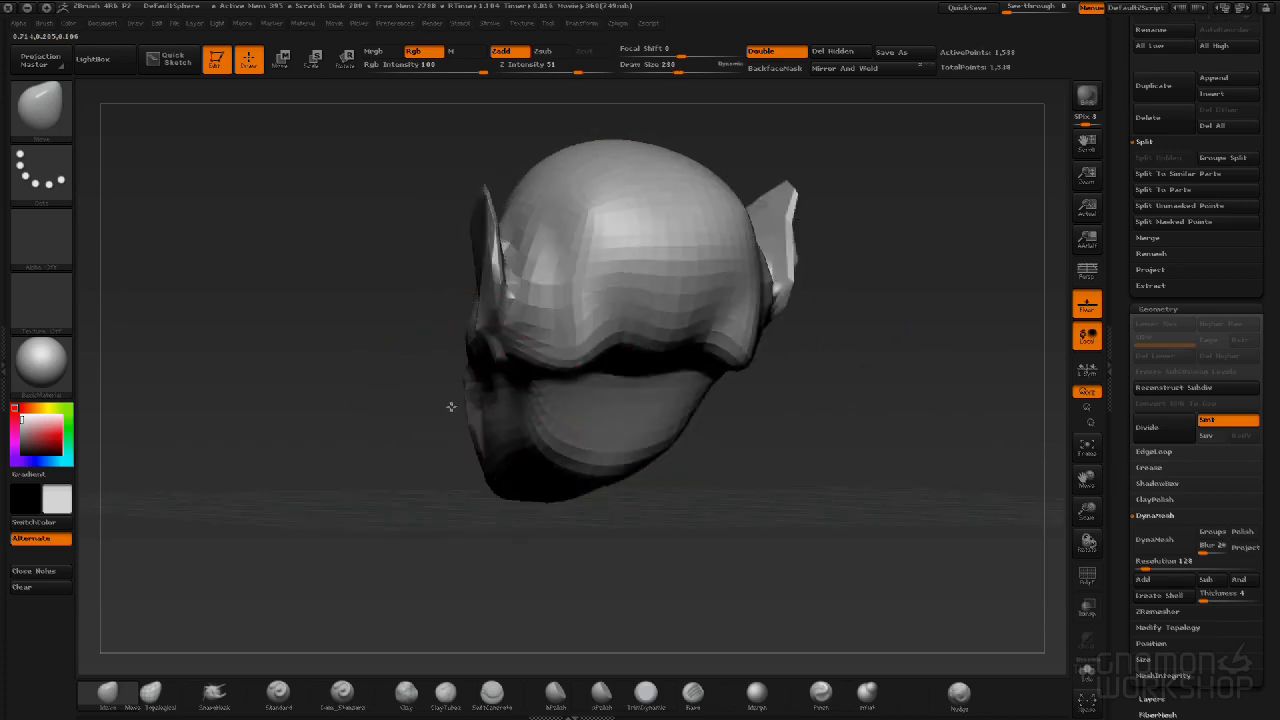
left_click_drag(506, 296, 545, 305)
left_click_drag(582, 345, 602, 370)
left_click_drag(589, 320, 605, 325)
Refine the corners of the skull base behind the ears with a smaller Move brush.
key("[")
left_click_drag(593, 370, 596, 382)
left_click_drag(915, 440, 846, 450)
left_click_drag(571, 360, 564, 332)
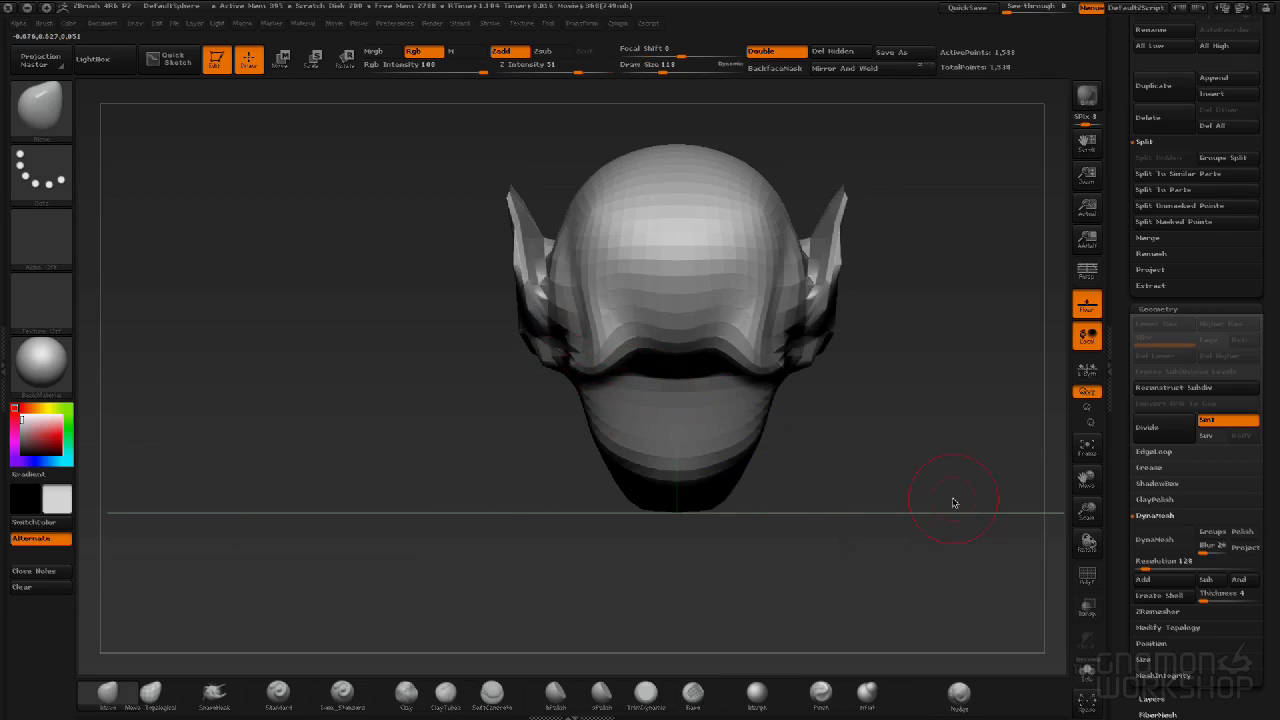
left_click_drag(966, 470, 880, 452)
Move the lower rear corner of the skull forward to taper it toward the jaw.
left_click_drag(687, 531, 551, 423)
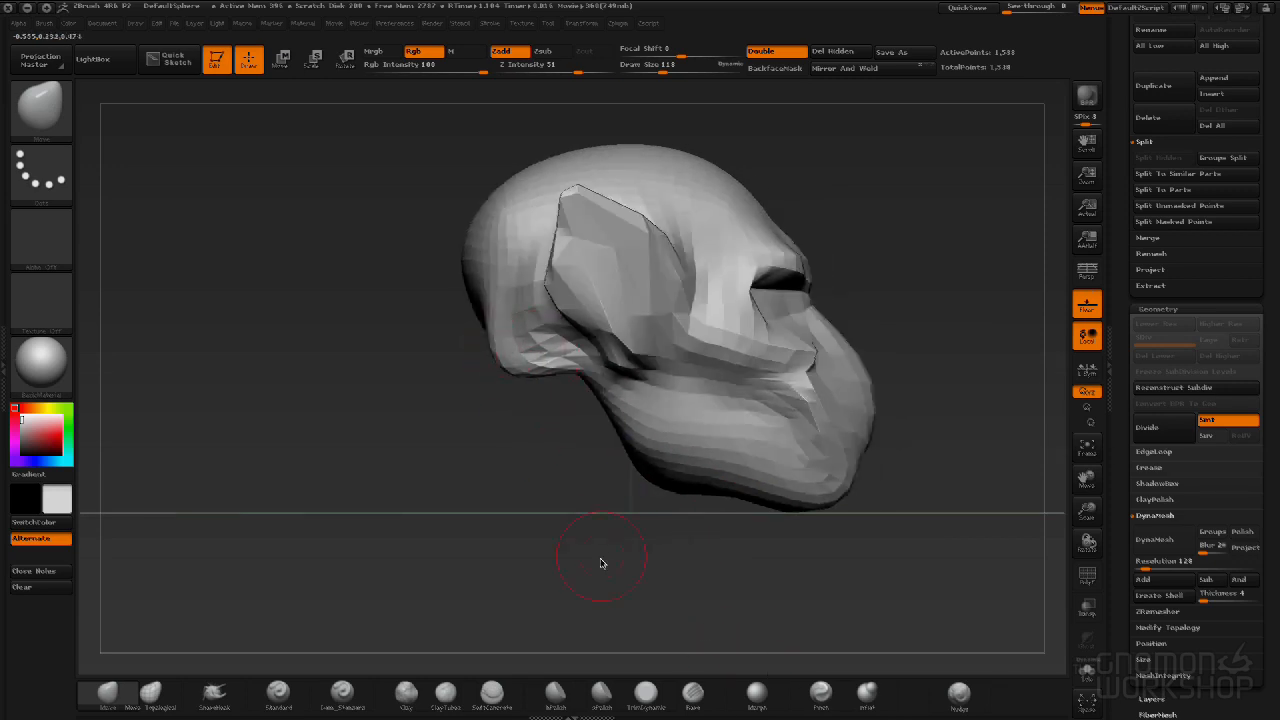
mouse_move(497, 363)
left_mouse_down()
mouse_move(569, 406)
mouse_move(570, 394)
left_mouse_up()
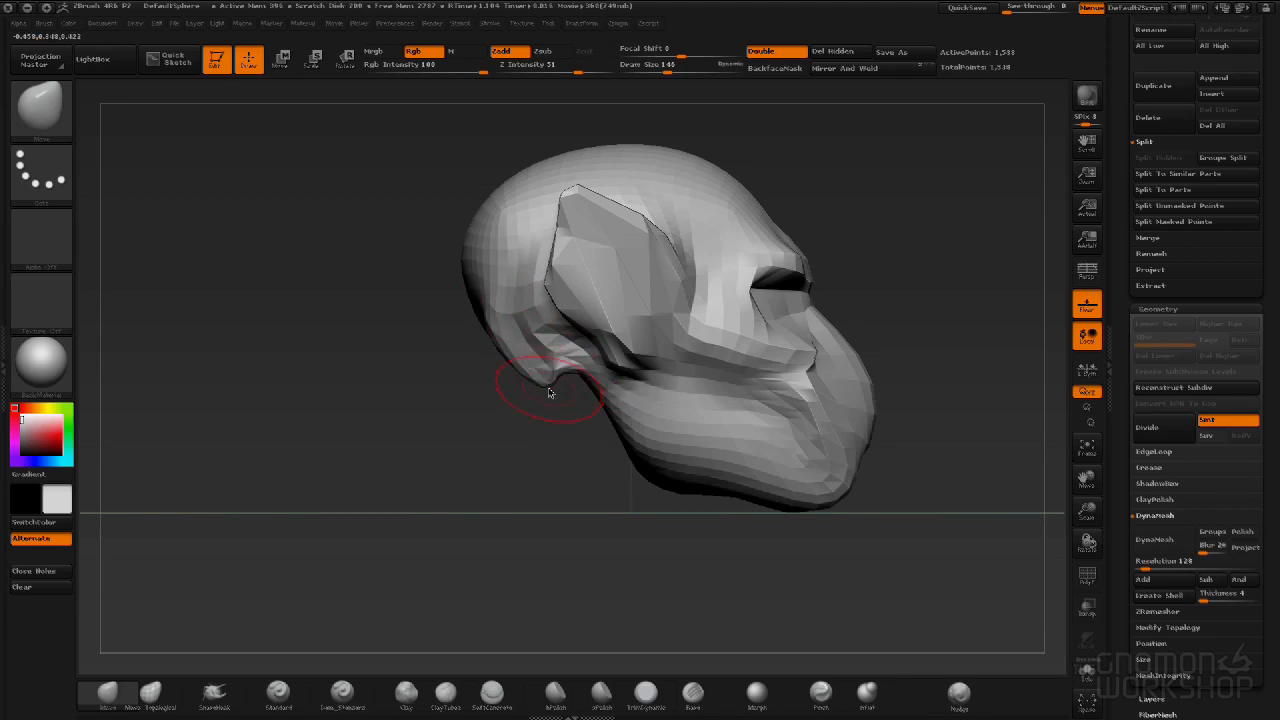
left_click_drag(865, 652, 597, 531)
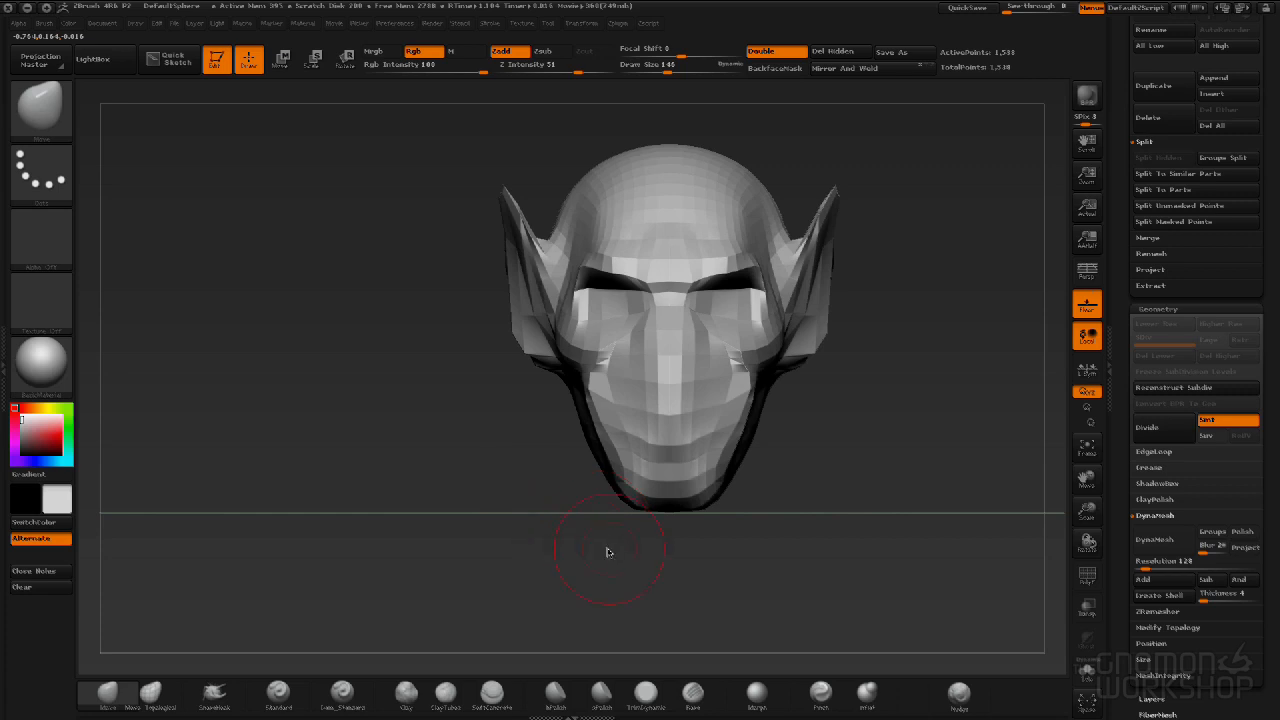
Shape a small nose tip at the front of the muzzle with a smaller Move brush.
left_click_drag(735, 561, 883, 440)
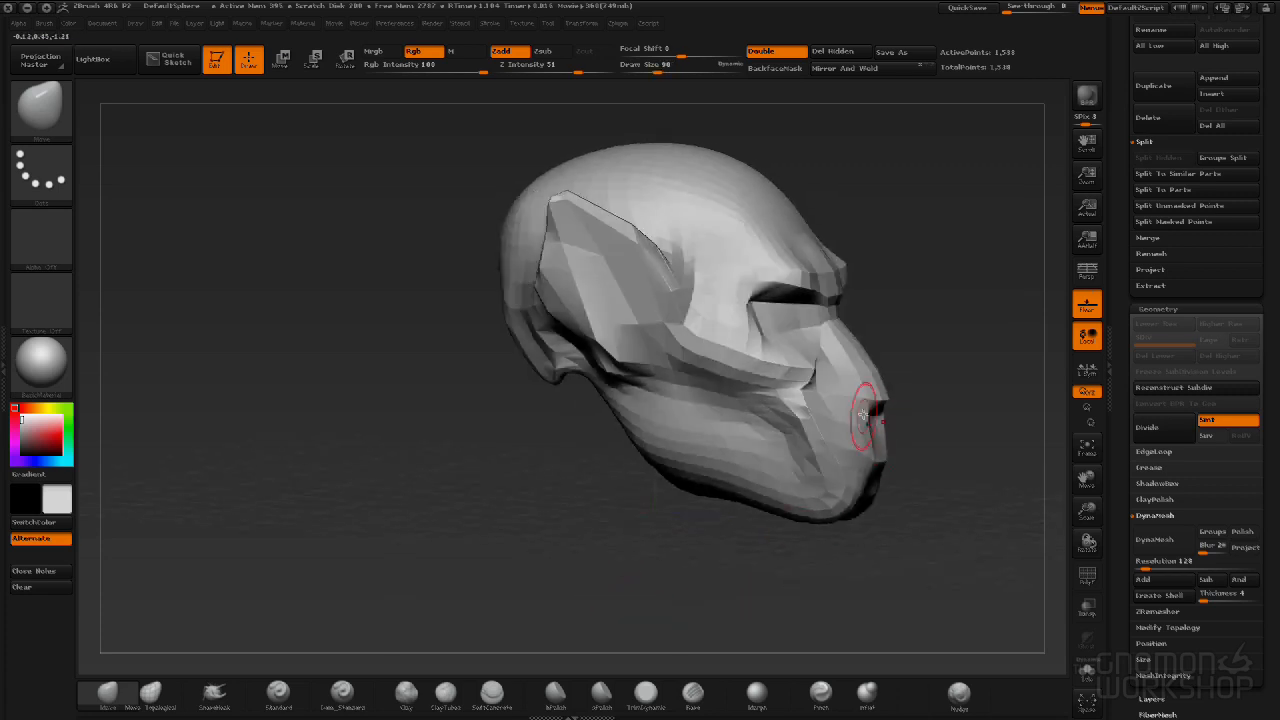
mouse_move(845, 417)
left_mouse_down()
mouse_move(917, 385)
mouse_move(845, 395)
left_mouse_up()
left_click_drag(737, 427, 343, 441, "alt")
left_click_drag(777, 433, 657, 441)
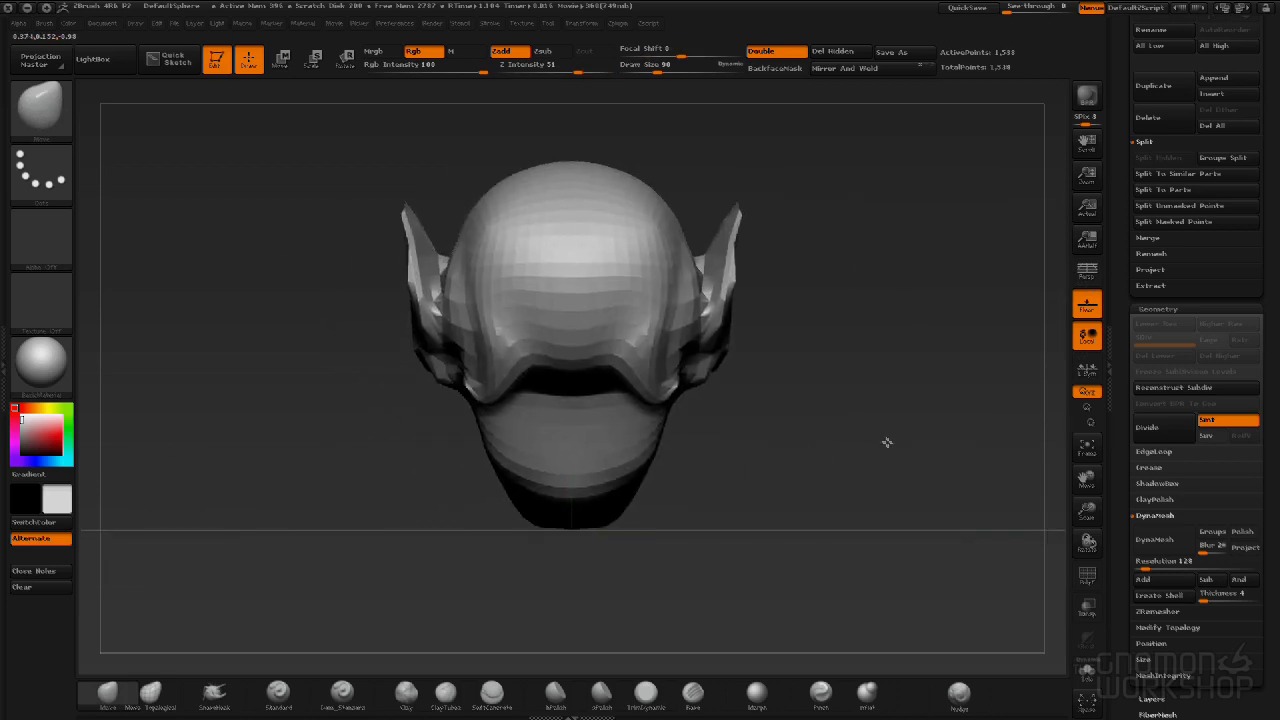
Smooth away the nose tip and round the front of the muzzle into one continuous profile.
mouse_move(809, 451)
left_mouse_down()
mouse_move(905, 490)
mouse_move(877, 477)
mouse_move(754, 481)
mouse_move(860, 509)
left_mouse_up()
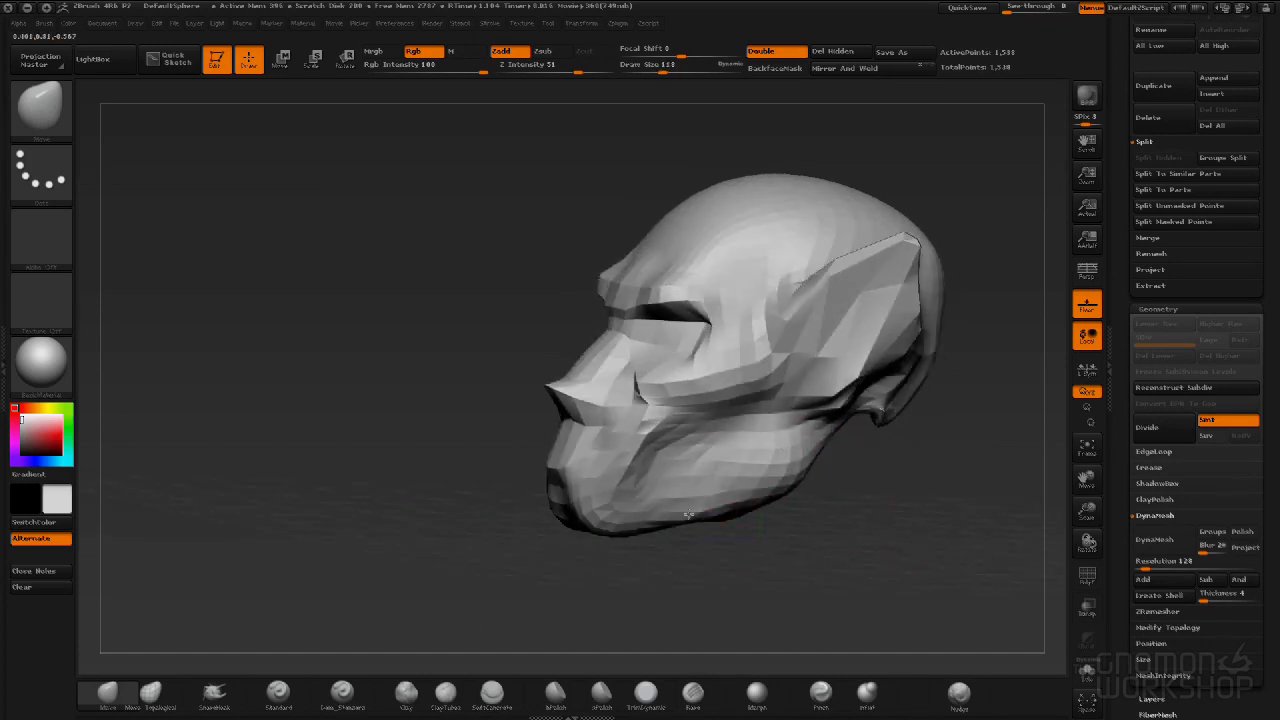
left_click_drag(643, 559, 831, 563, "shift")
left_click_drag(766, 529, 840, 525)
left_click_drag(563, 458, 579, 455)
mouse_move(783, 474)
left_mouse_down()
mouse_move(605, 455)
mouse_move(587, 433)
left_mouse_up()
left_click_drag(860, 478, 745, 498)
mouse_move(840, 500)
left_mouse_down()
mouse_move(863, 494)
mouse_move(852, 480)
left_mouse_up()
mouse_move(514, 397)
left_mouse_down("shift")
mouse_move(494, 400)
mouse_move(514, 472)
left_mouse_up("shift")
left_click_drag(763, 549, 807, 553, "shift")
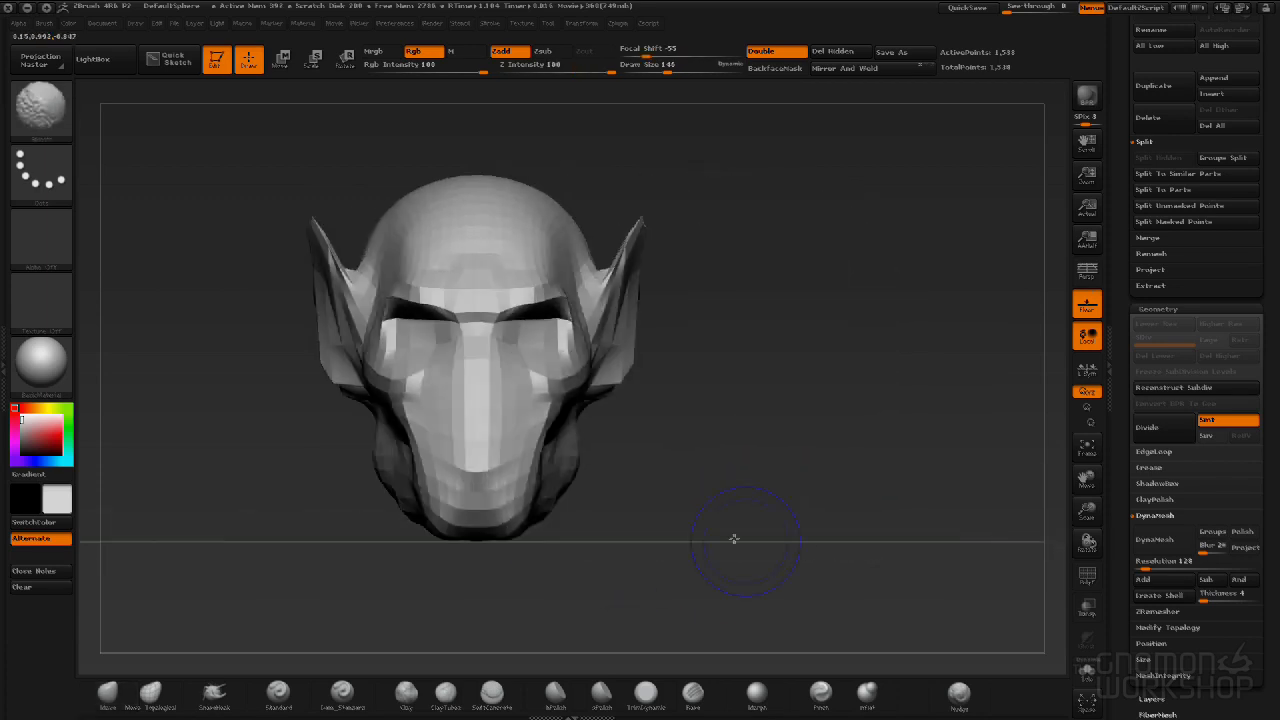
left_click_drag(666, 537, 683, 528)
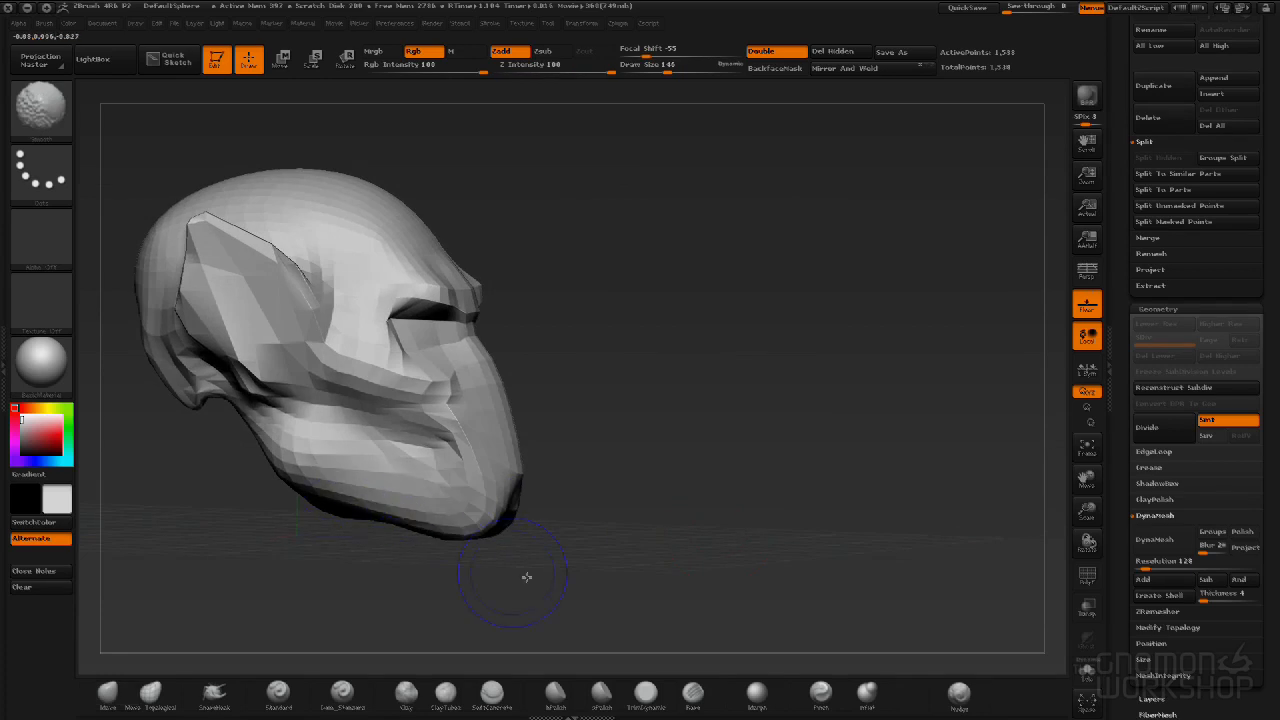
Pull the lower corners of the muzzle downward with a larger Move brush.
left_click_drag(466, 512, 477, 557)
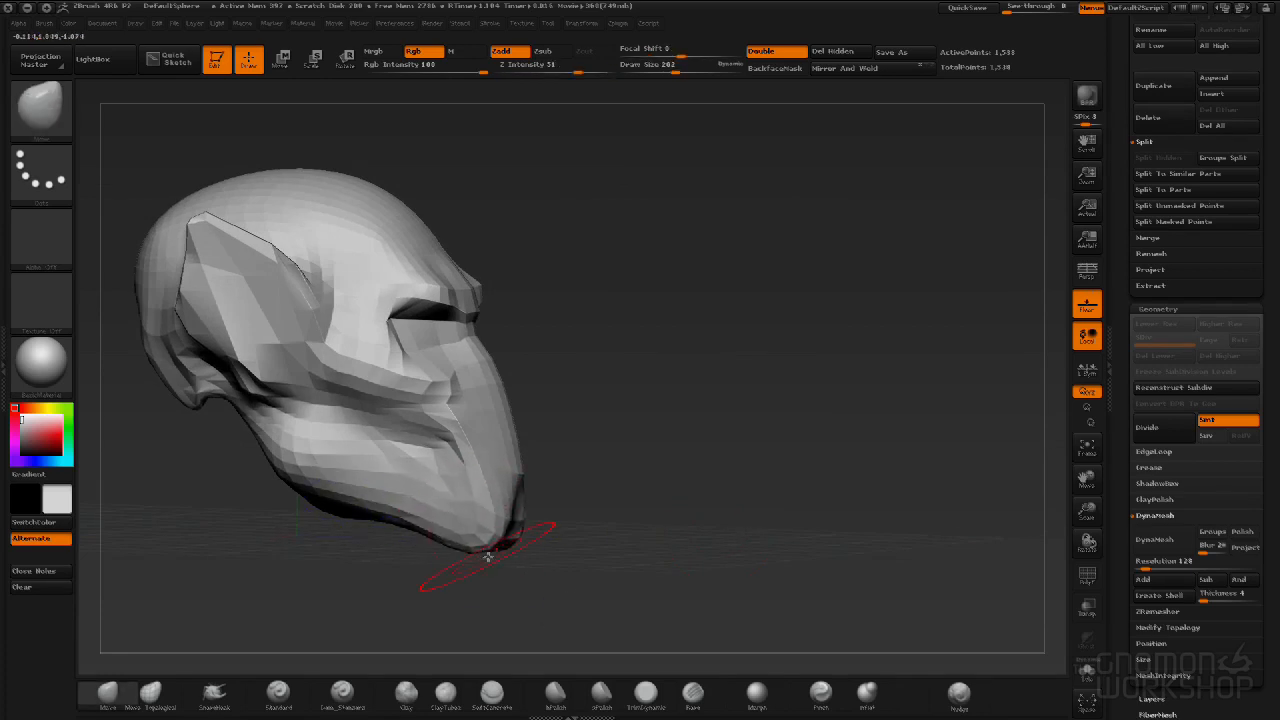
left_click_drag(685, 530, 584, 558)
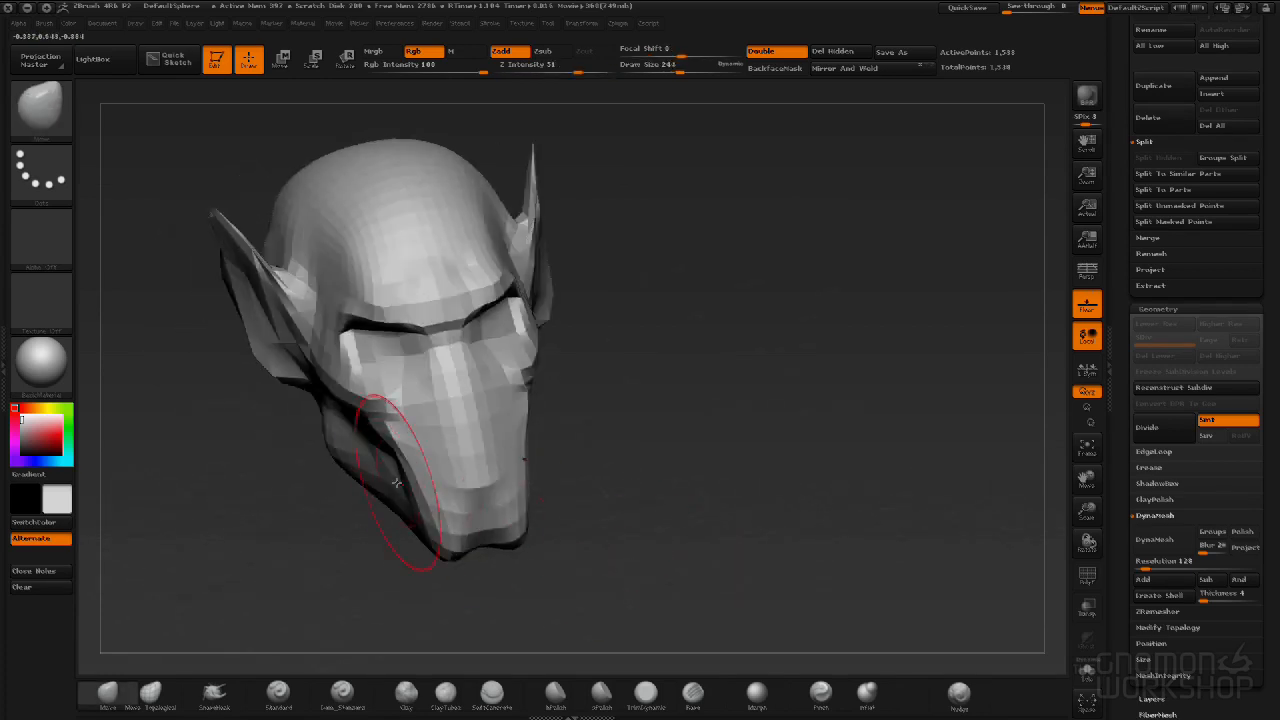
left_click_drag(634, 460, 657, 434)
left_click_drag(905, 325, 848, 303, "shift")
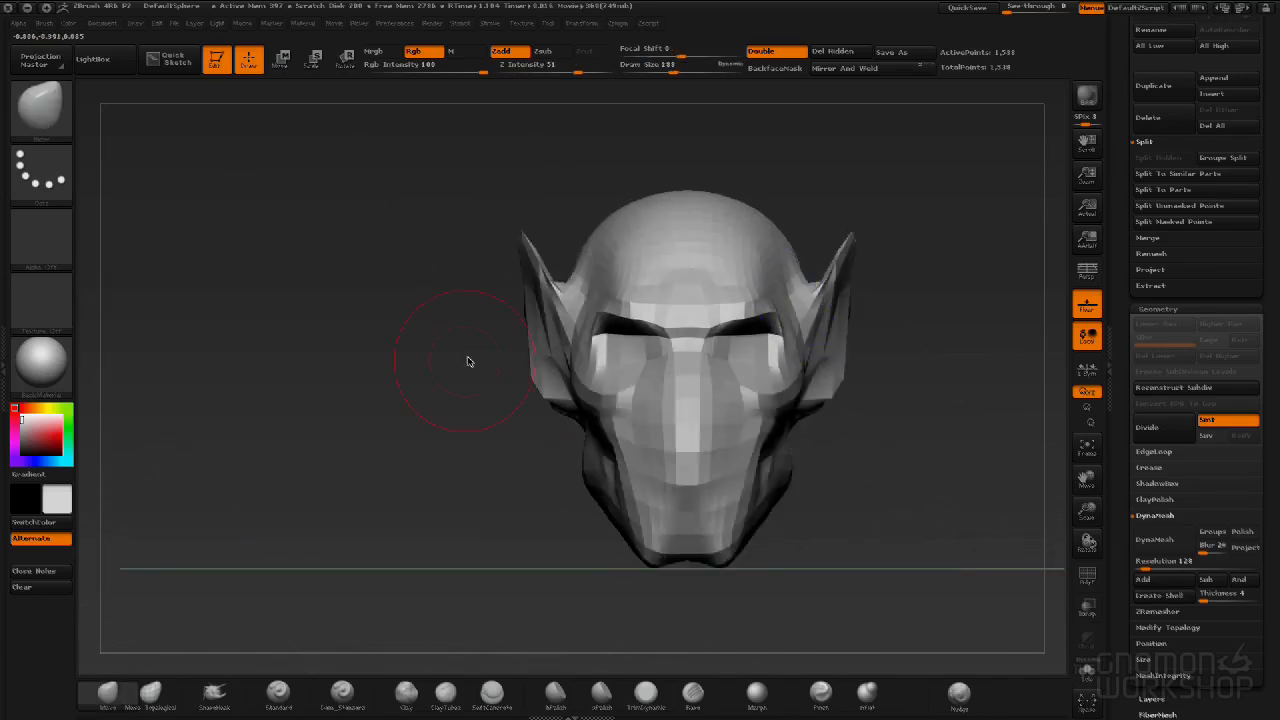
left_click_drag(496, 374, 387, 385, "alt")
left_click_drag(413, 336, 374, 328)
key("shift")
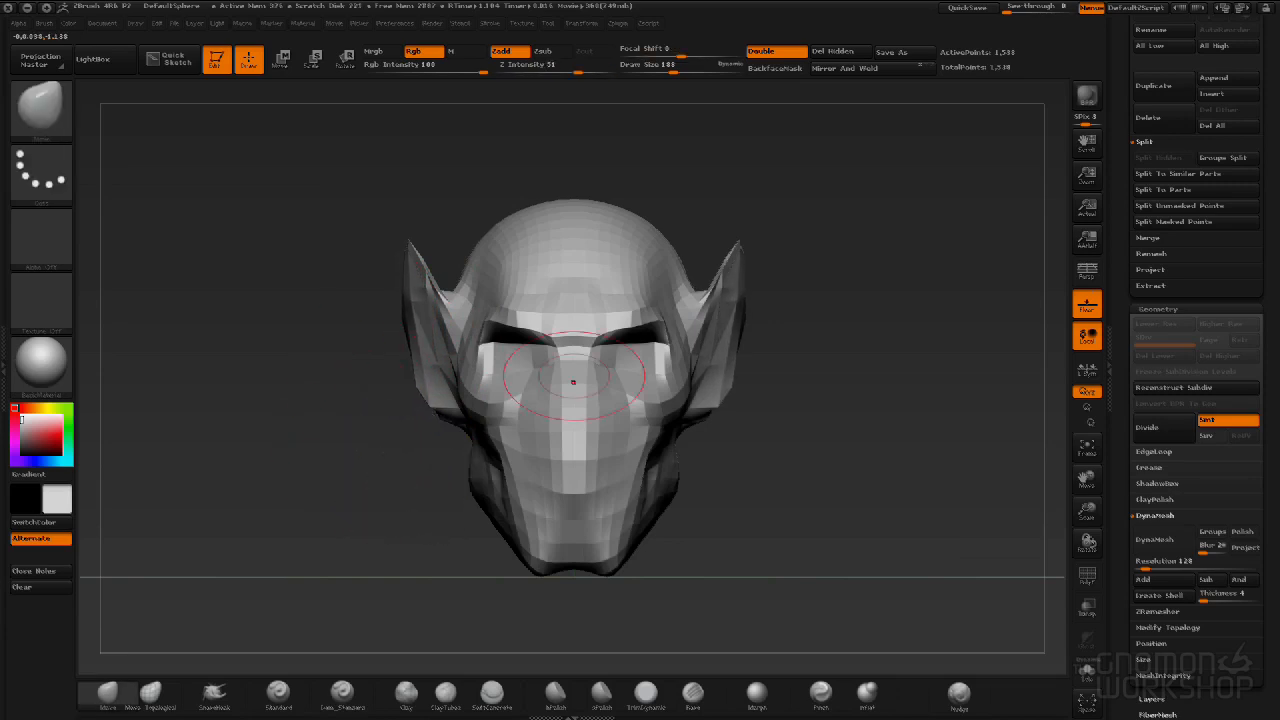
Display the polygon wireframe on the head to check its mesh density.
mouse_move(938, 446)
left_mouse_down()
mouse_move(991, 460)
mouse_move(940, 451)
left_mouse_up()
scroll(1149, 328, "down", 5)
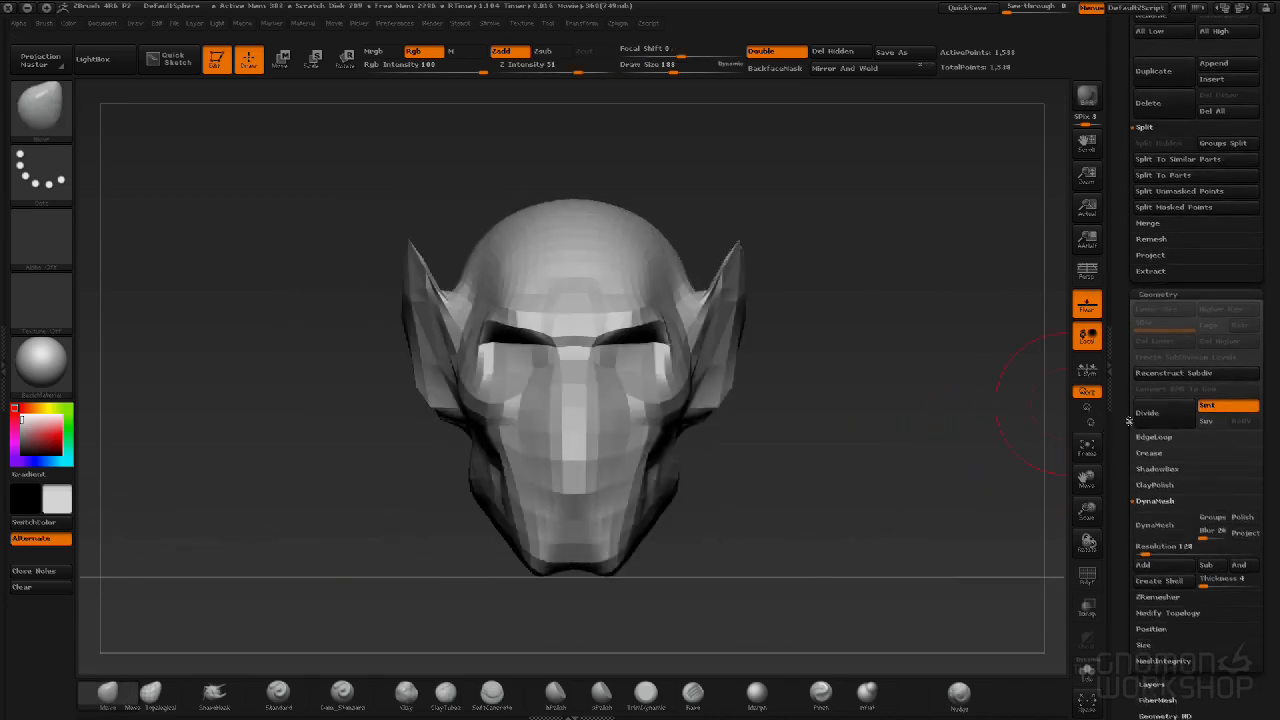
scroll(1149, 327, "up", 1)
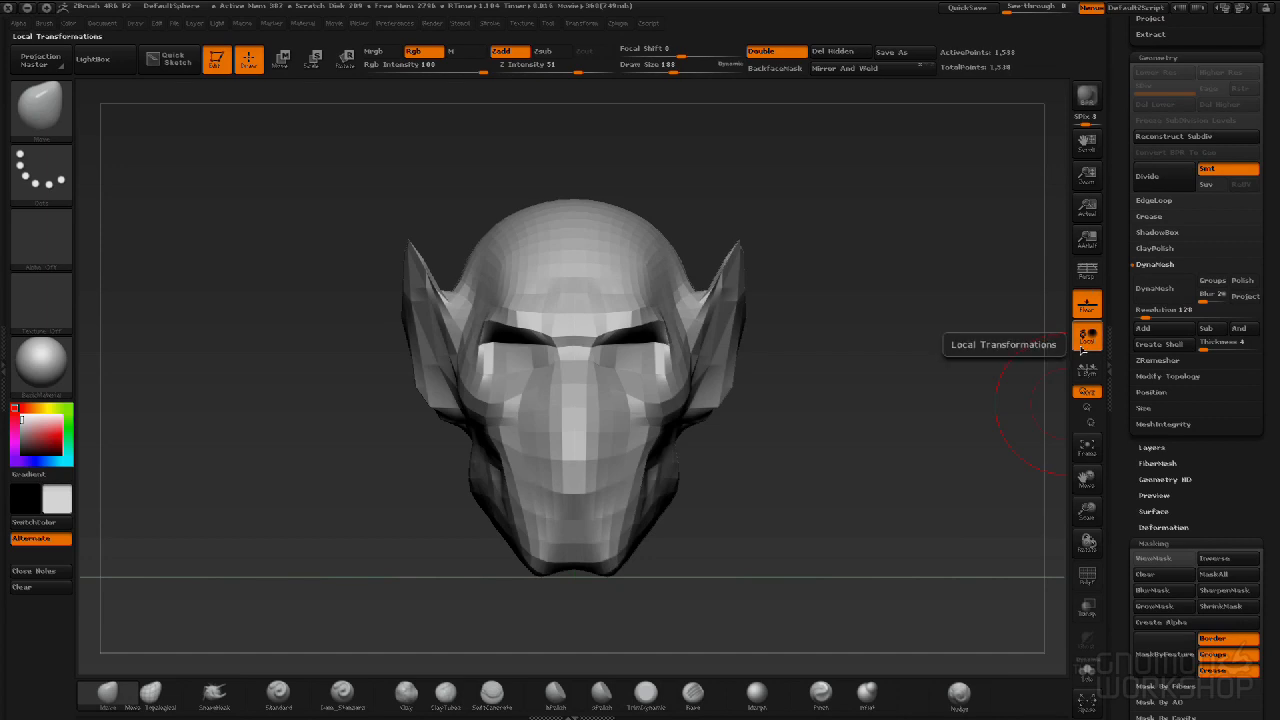
left_click_drag(914, 334, 990, 375)
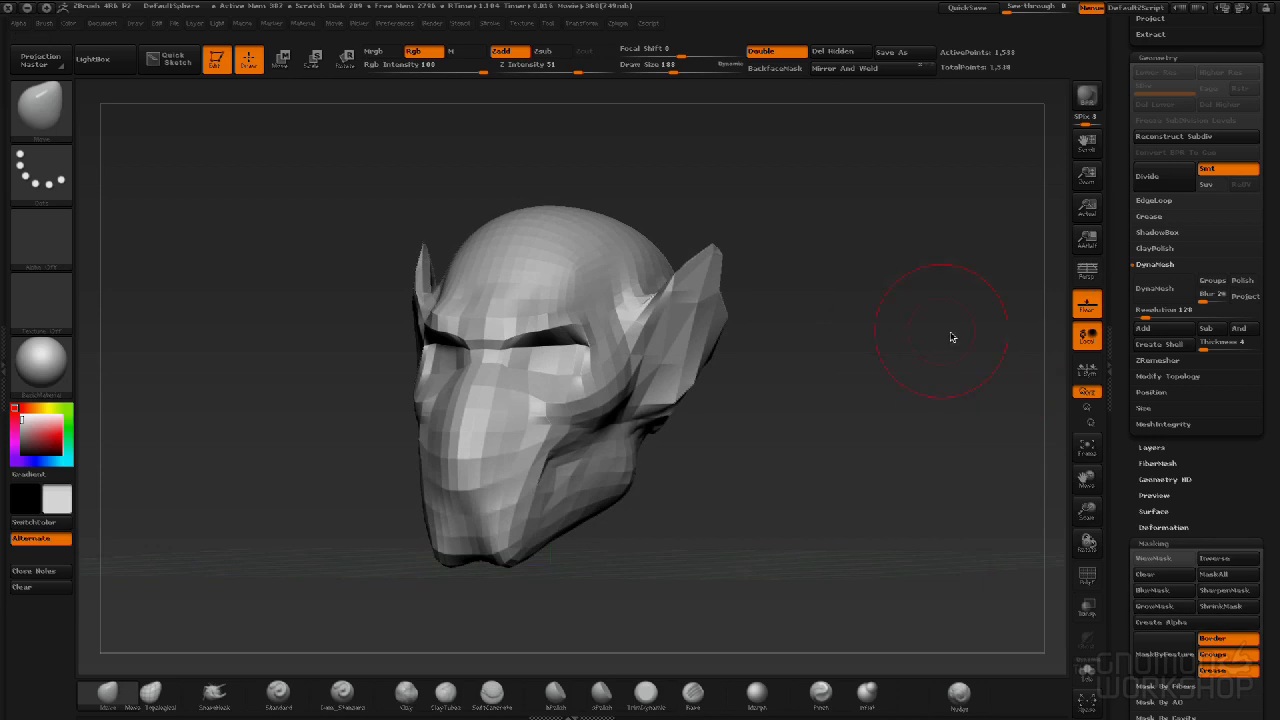
mouse_move(870, 389)
left_mouse_down()
mouse_move(694, 397)
mouse_move(878, 396)
mouse_move(894, 374)
mouse_move(857, 356)
mouse_move(905, 367)
mouse_move(945, 327)
left_mouse_up()
left_click_drag(1205, 237, 1151, 234)
key("shift")
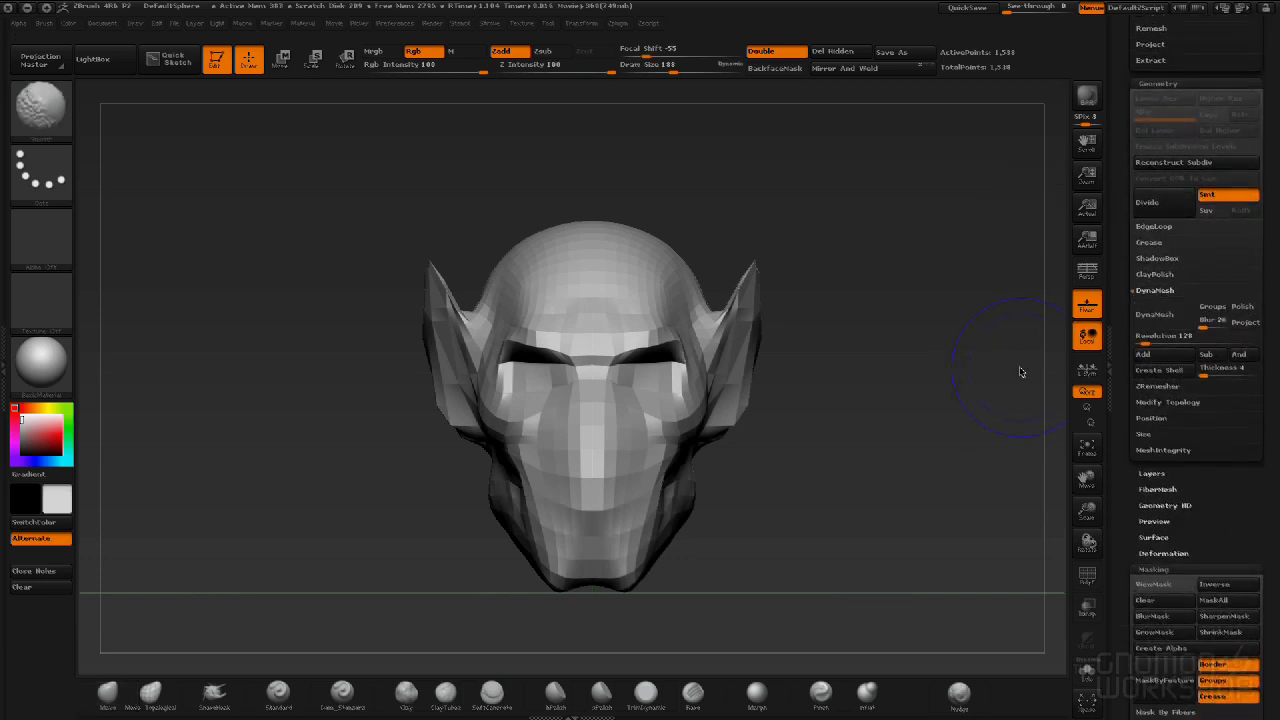
key("shift+f")
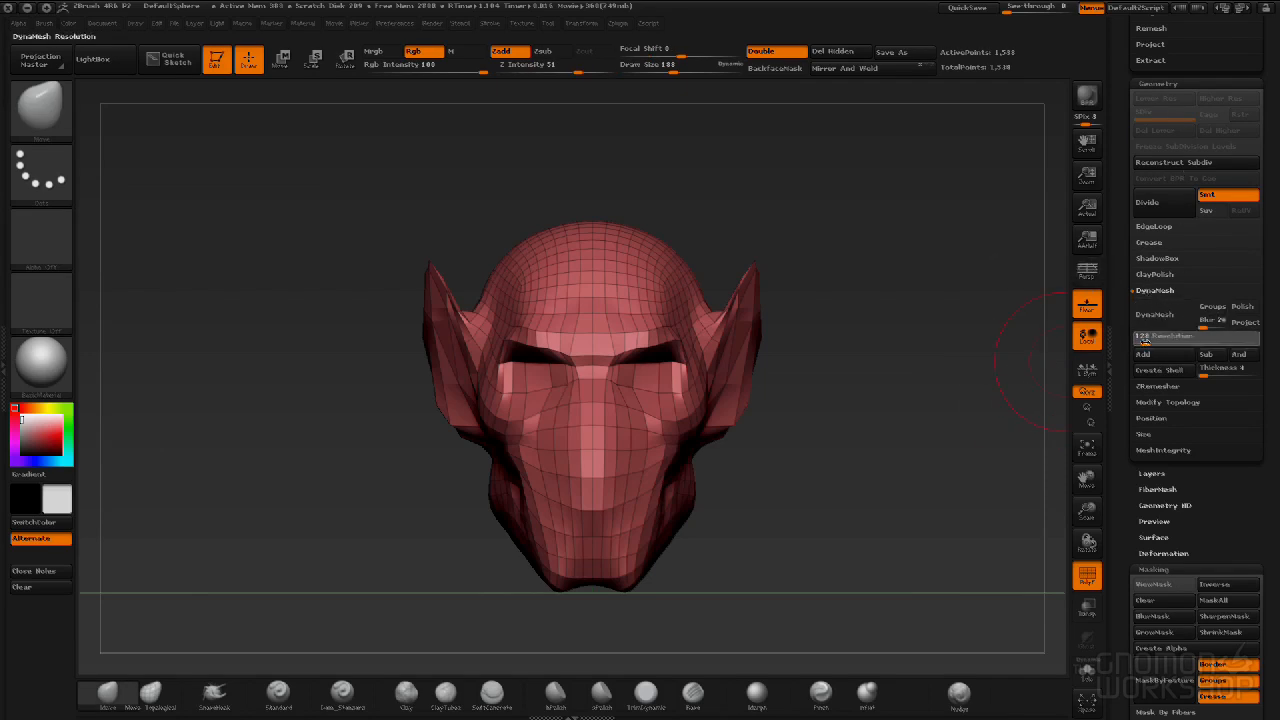
Try remeshing the head with DynaMesh at resolution 80.
left_click_drag(945, 397, 946, 400)
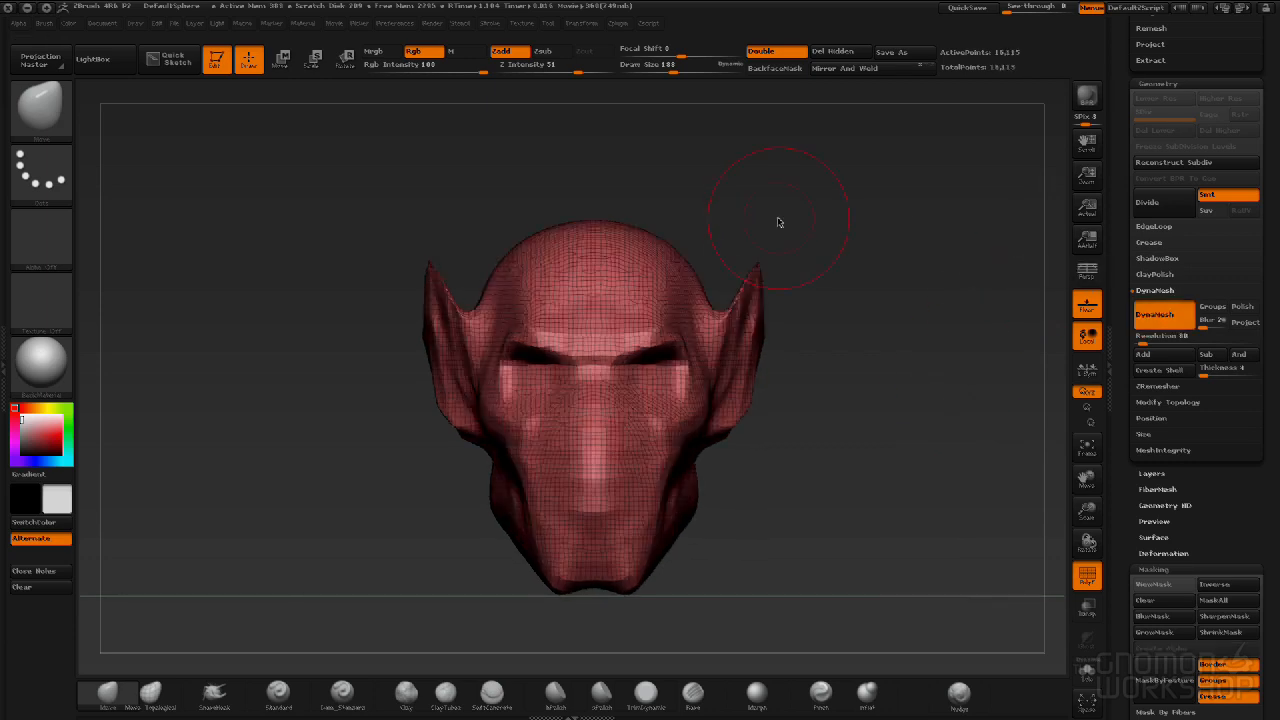
left_click_drag(910, 200, 931, 237)
key("ctrl+z")
Remesh the head with DynaMesh at resolution 128 with the Project option enabled.
left_click(1246, 323)
left_click(1163, 314)
left_click_drag(902, 415, 746, 462)
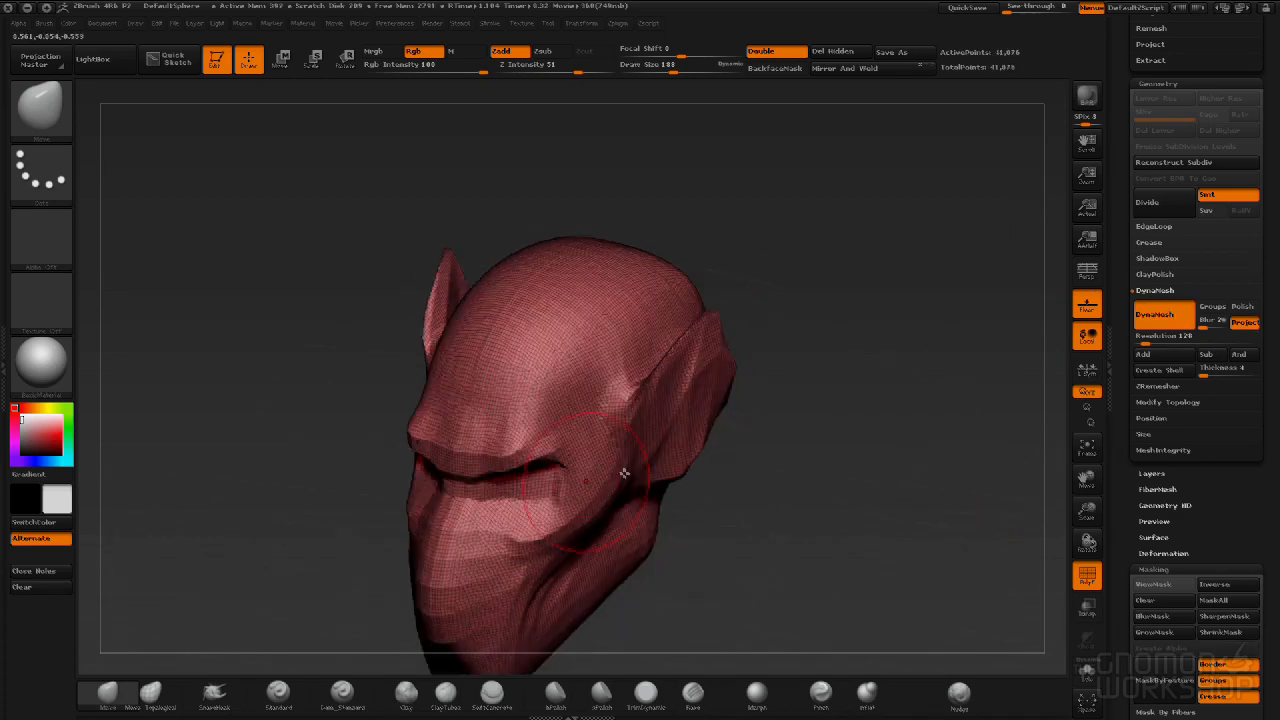
left_click_drag(869, 331, 870, 412, "shift")
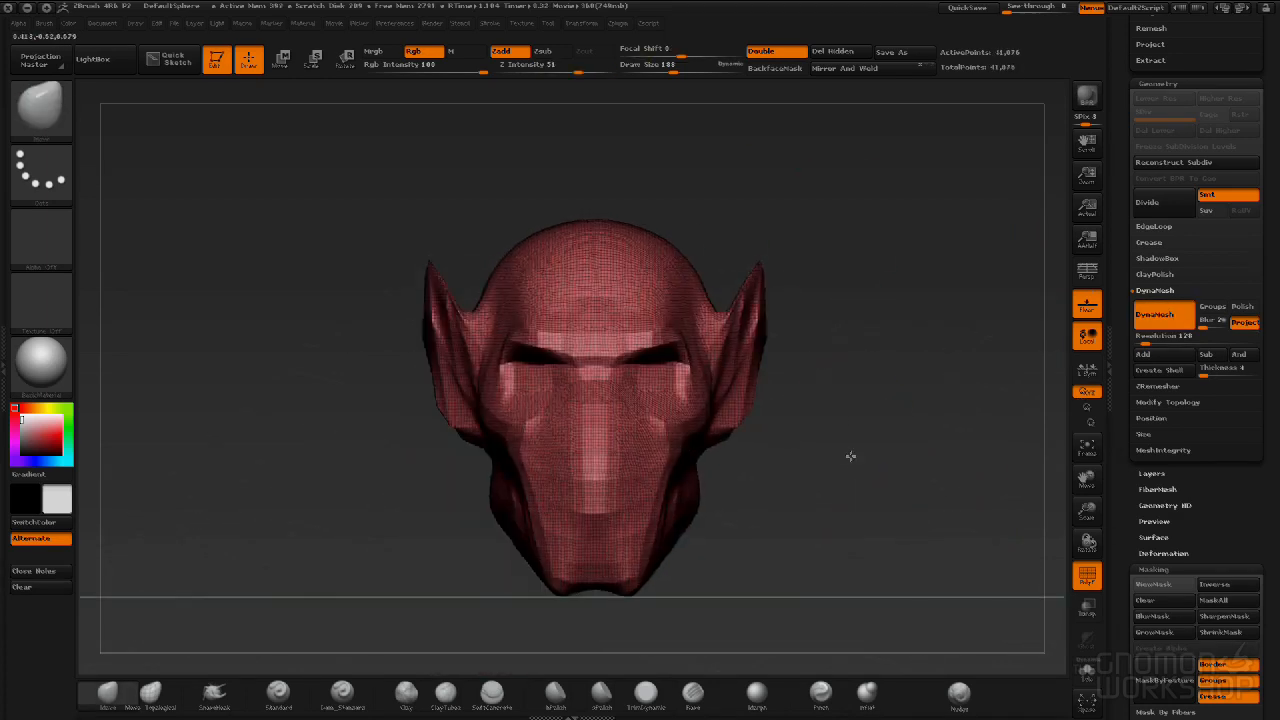
Smooth the faceted surfaces along the forehead, muzzle bridge and ears of the remeshed head.
mouse_move(889, 483)
left_mouse_down()
mouse_move(997, 500)
mouse_move(817, 497)
mouse_move(906, 496)
left_mouse_up()
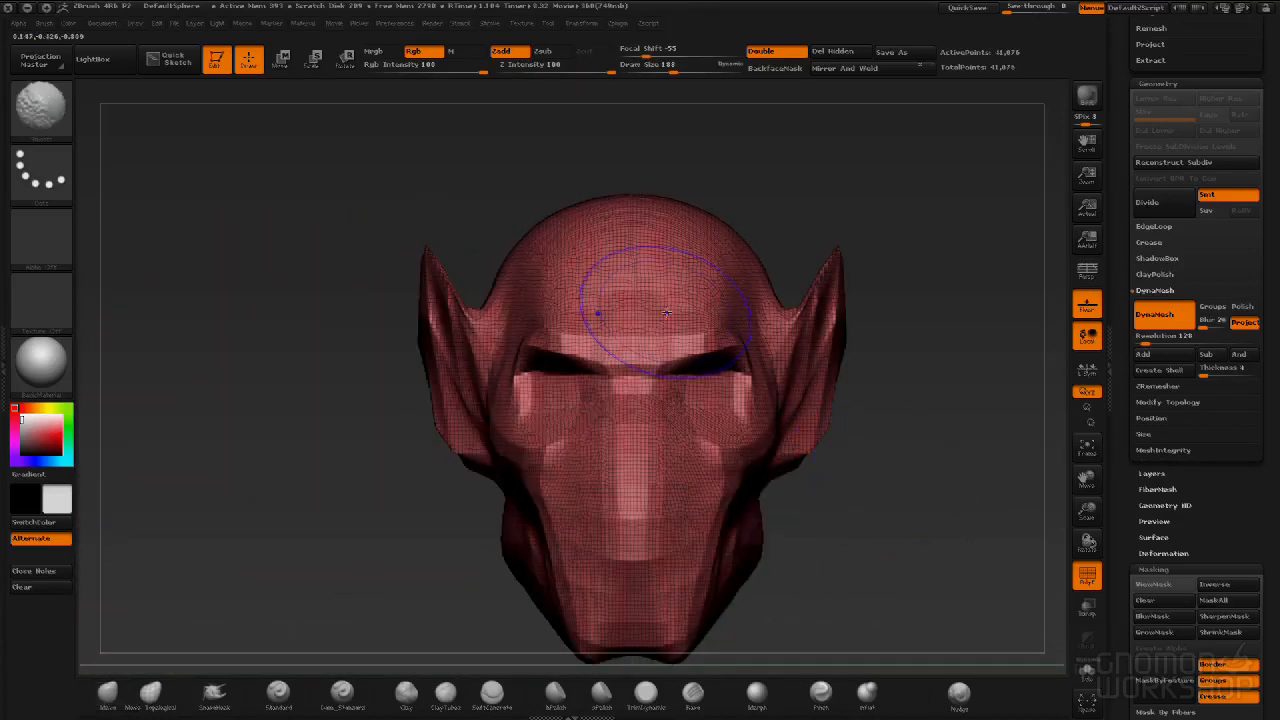
left_click_drag(598, 237, 629, 562, "shift")
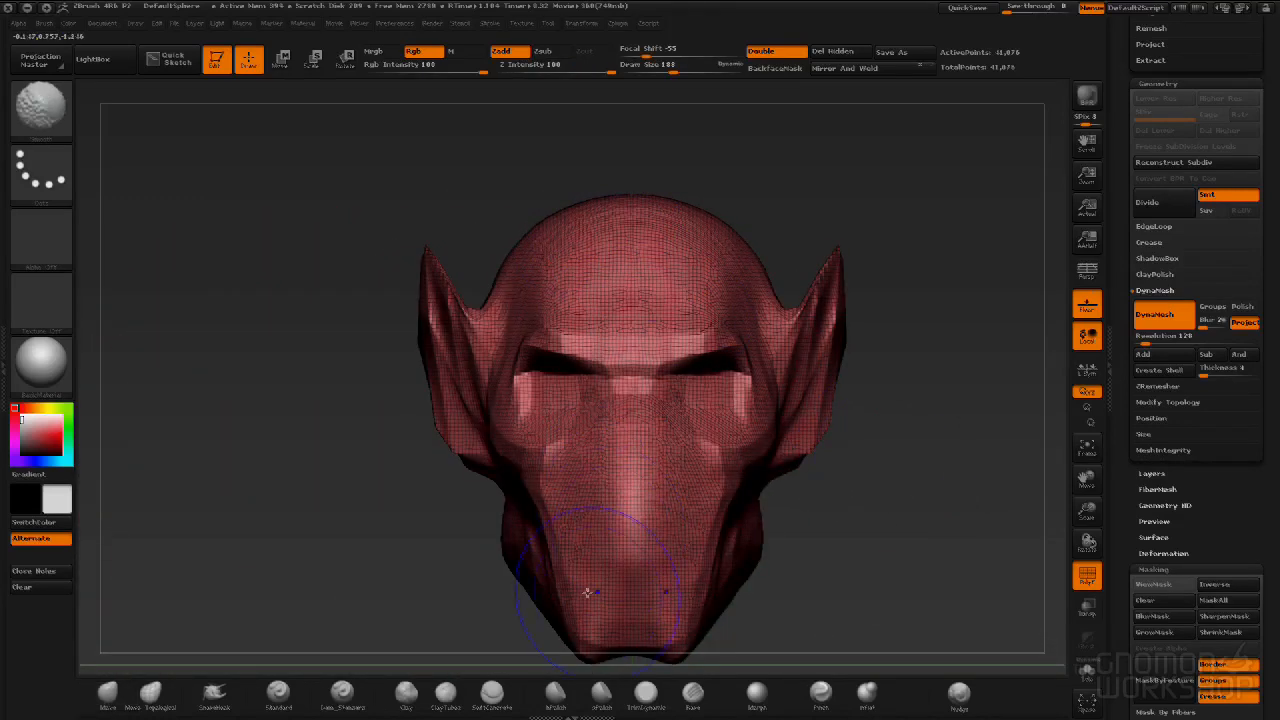
left_click_drag(914, 466, 822, 366)
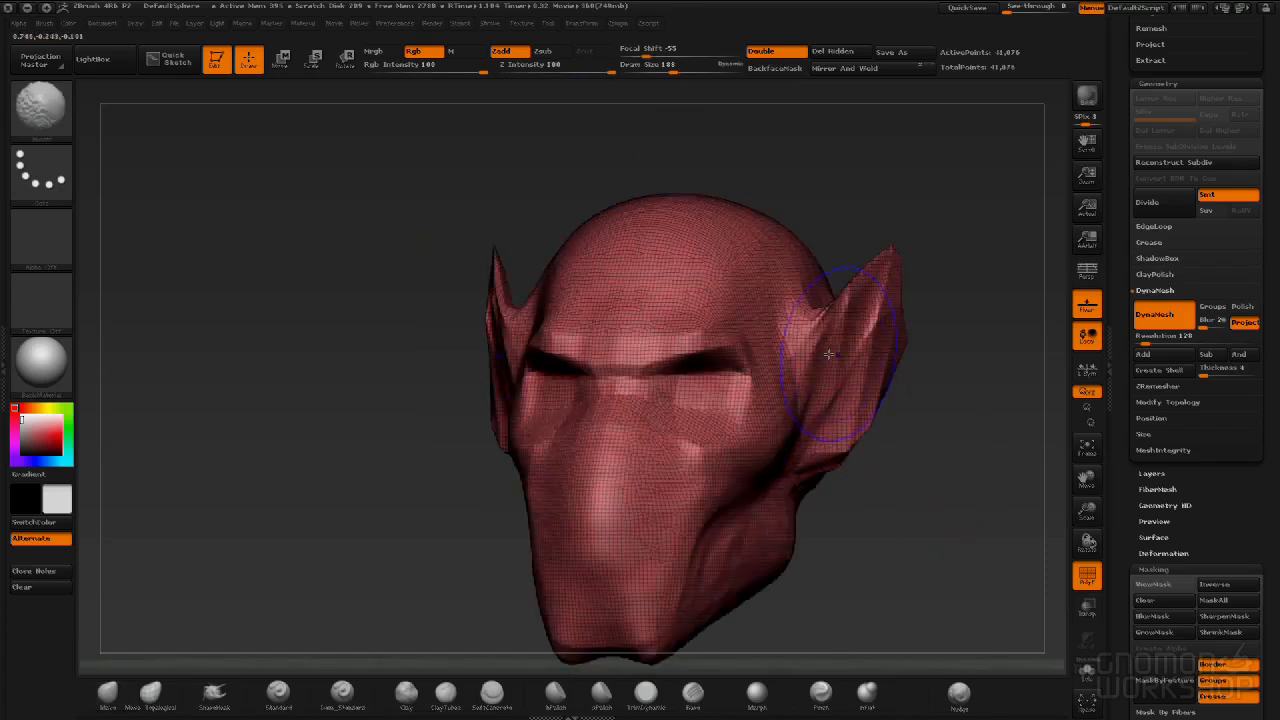
left_click_drag(934, 517, 885, 326)
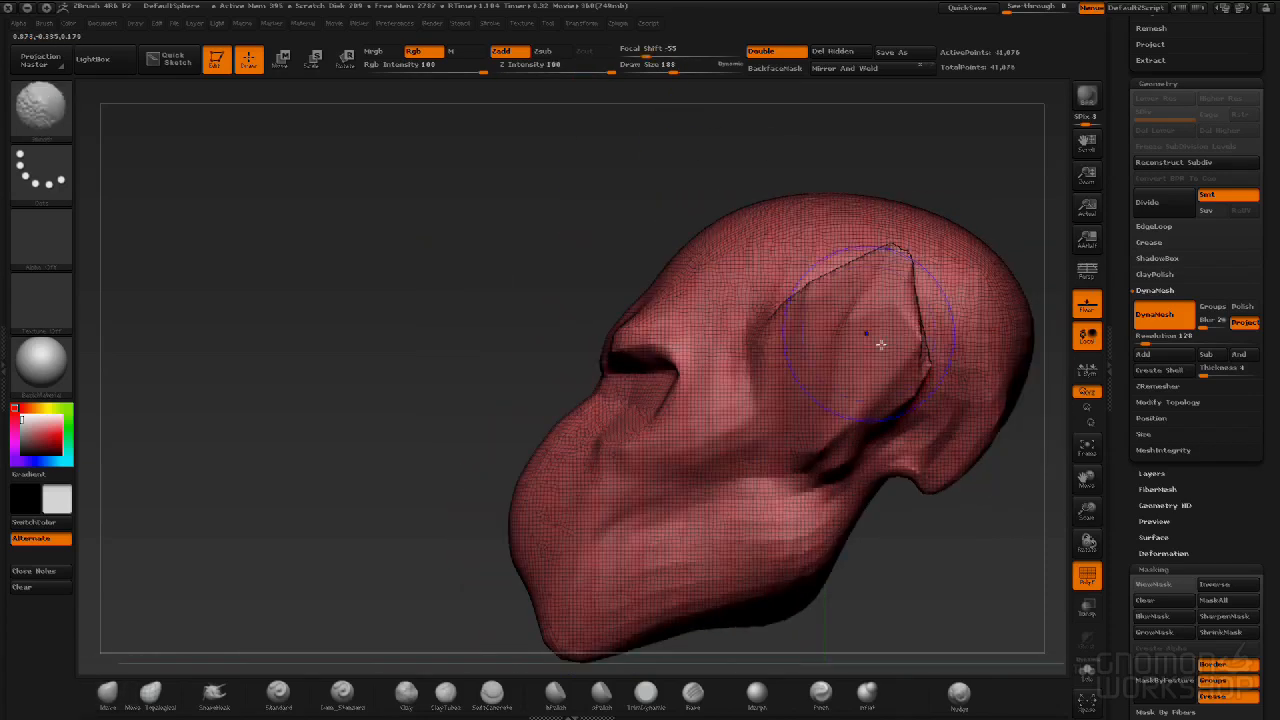
left_click_drag(480, 286, 542, 332, "shift")
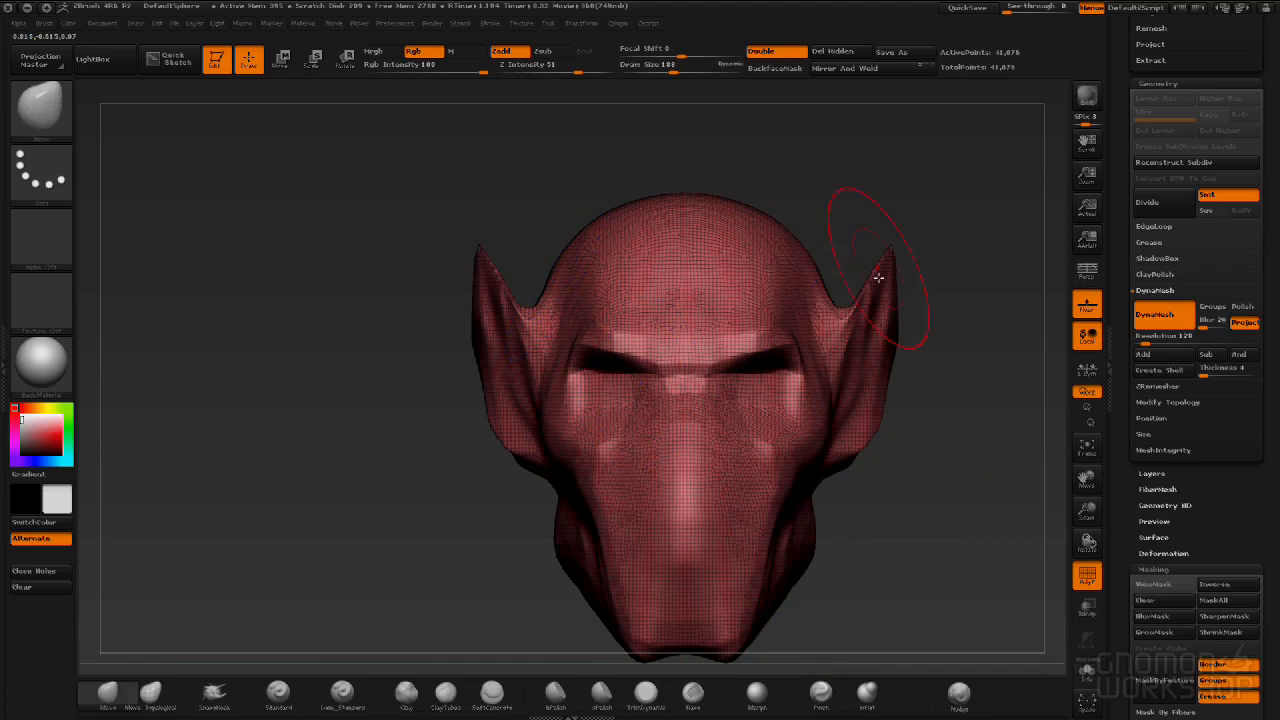
Smooth the cheek, jaw and back of the skull.
mouse_move(961, 515)
left_mouse_down("alt")
mouse_move(866, 444)
mouse_move(940, 480)
left_mouse_up("alt")
left_click_drag(750, 312, 766, 336, "shift")
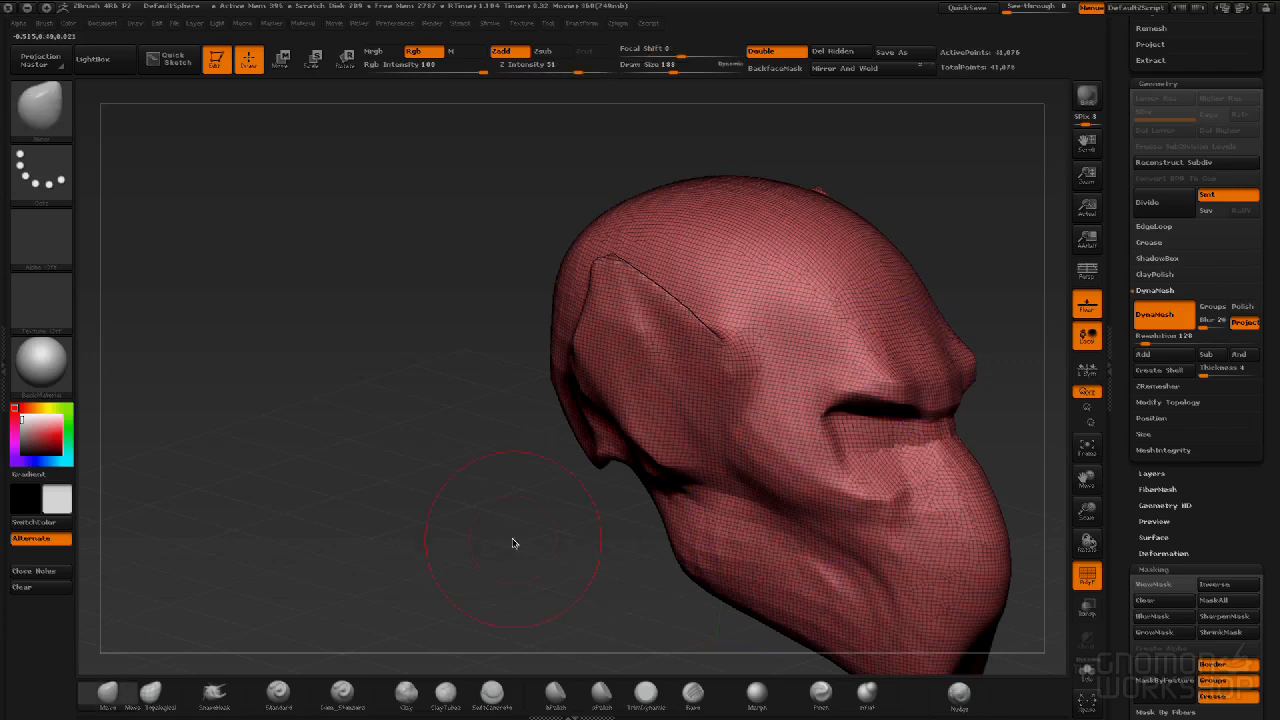
left_click_drag(523, 534, 466, 397, "alt")
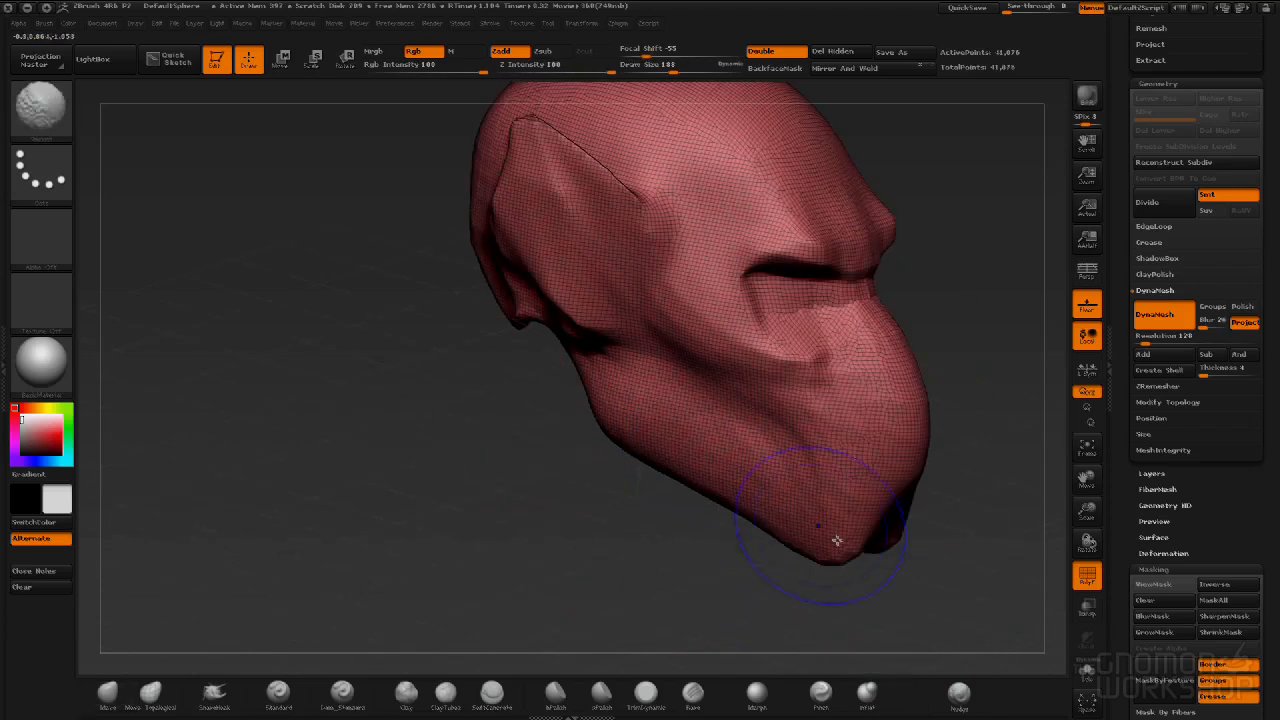
left_click_drag(550, 466, 905, 160, "shift")
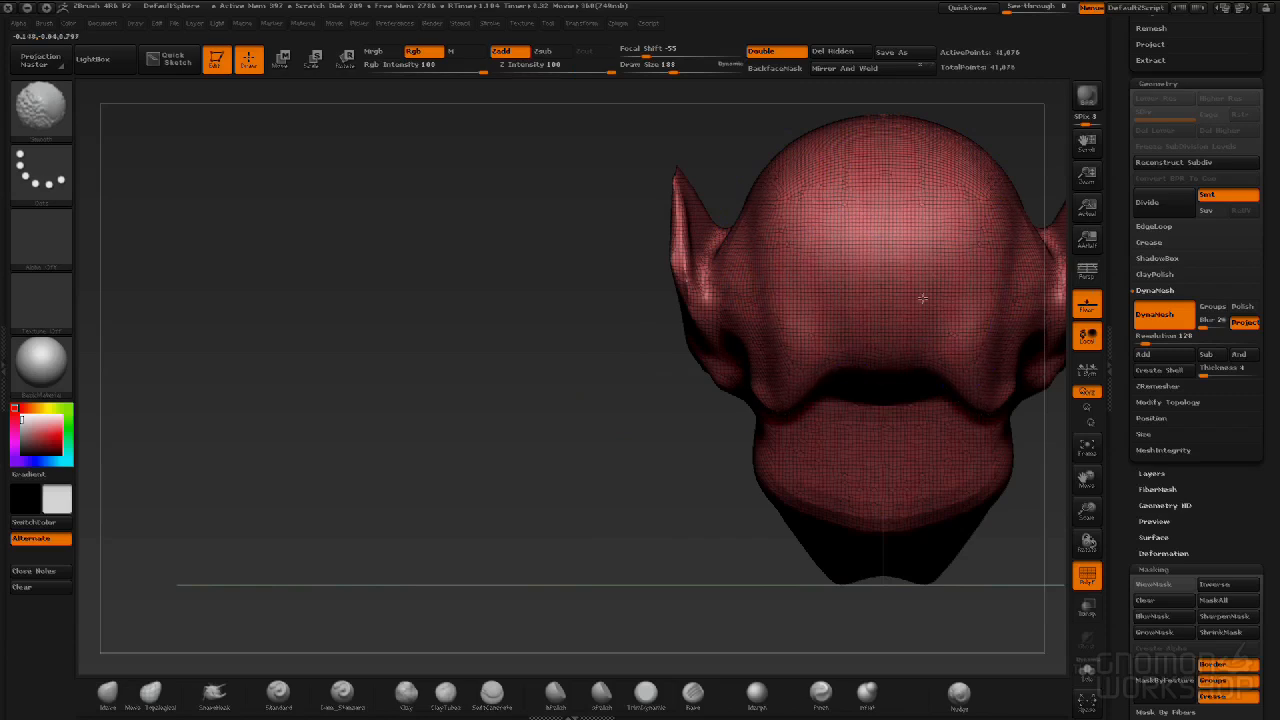
mouse_move(529, 480)
left_mouse_down()
mouse_move(654, 480)
mouse_move(690, 465)
left_mouse_up()
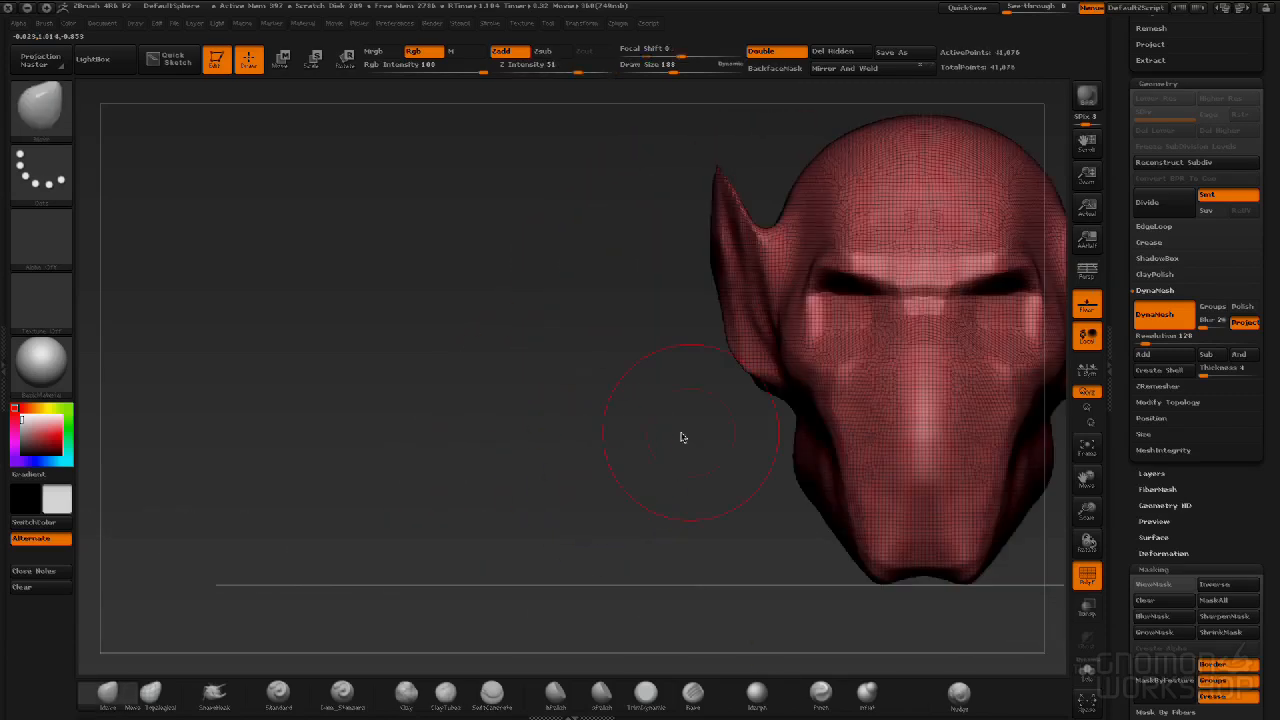
Duplicate the head subtool to keep a copy of the current form.
left_click_drag(603, 457, 267, 455, "alt")
left_click_drag(874, 423, 690, 378)
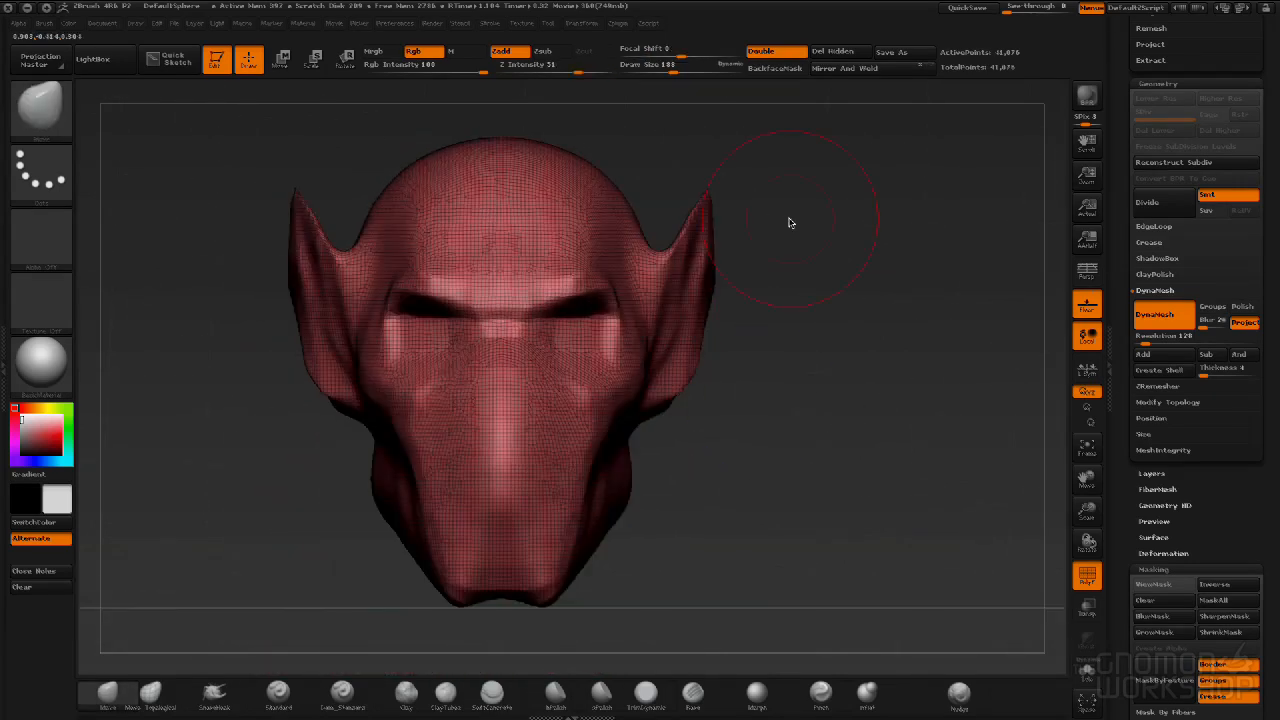
mouse_move(789, 222)
left_mouse_down("shift")
mouse_move(817, 409)
mouse_move(849, 423)
mouse_move(754, 420)
mouse_move(742, 435)
left_mouse_up("shift")
mouse_move(820, 477)
left_mouse_down("shift")
mouse_move(789, 466)
mouse_move(886, 463)
left_mouse_up("shift")
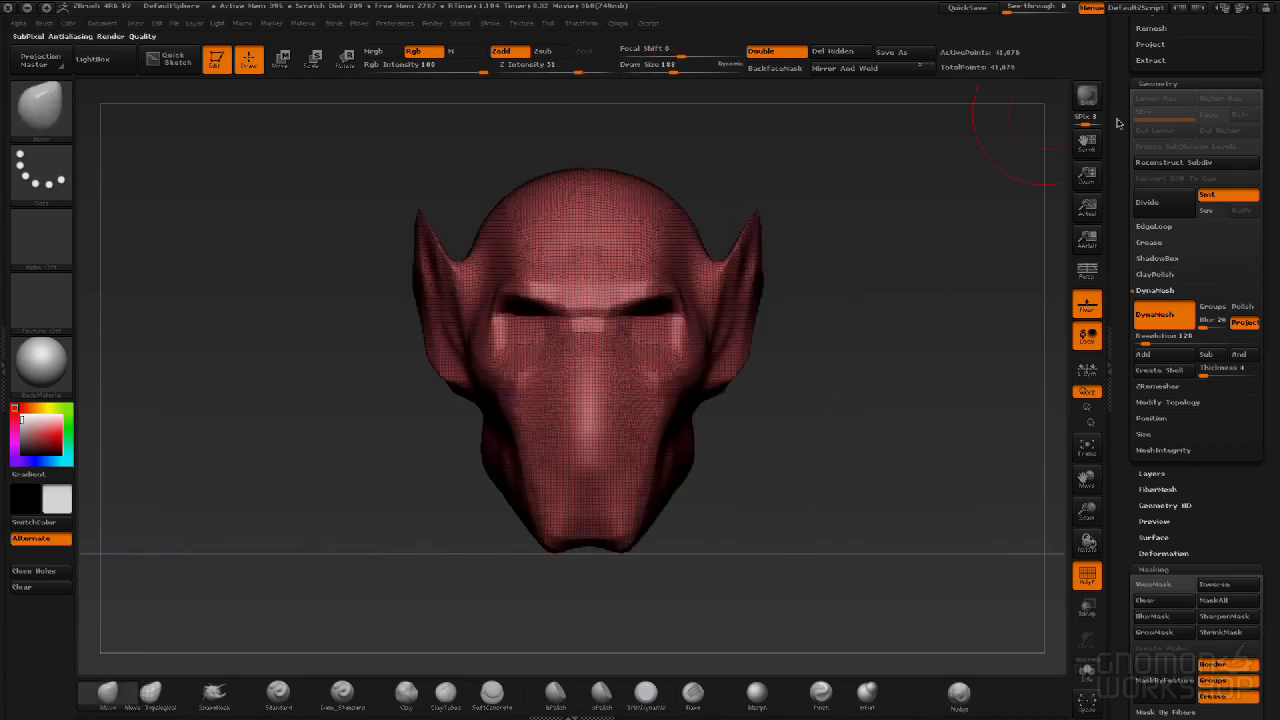
scroll(1165, 300, "up", 10)
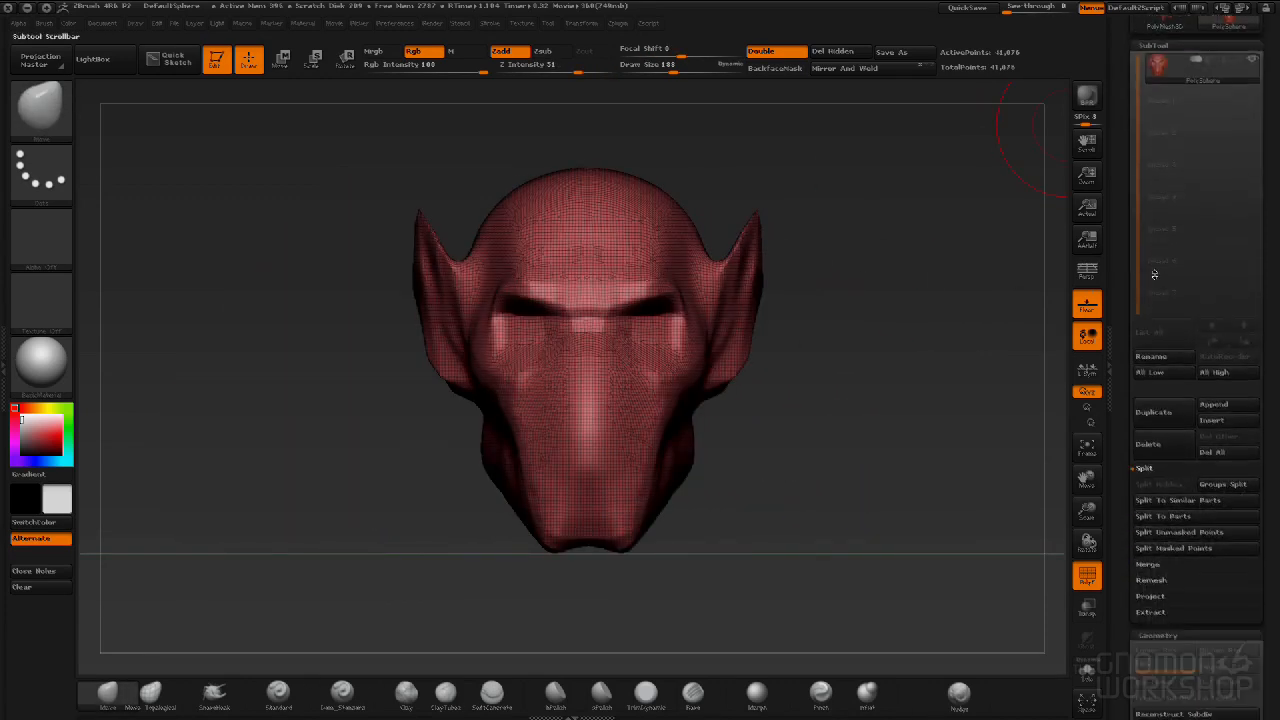
left_click(1153, 412)
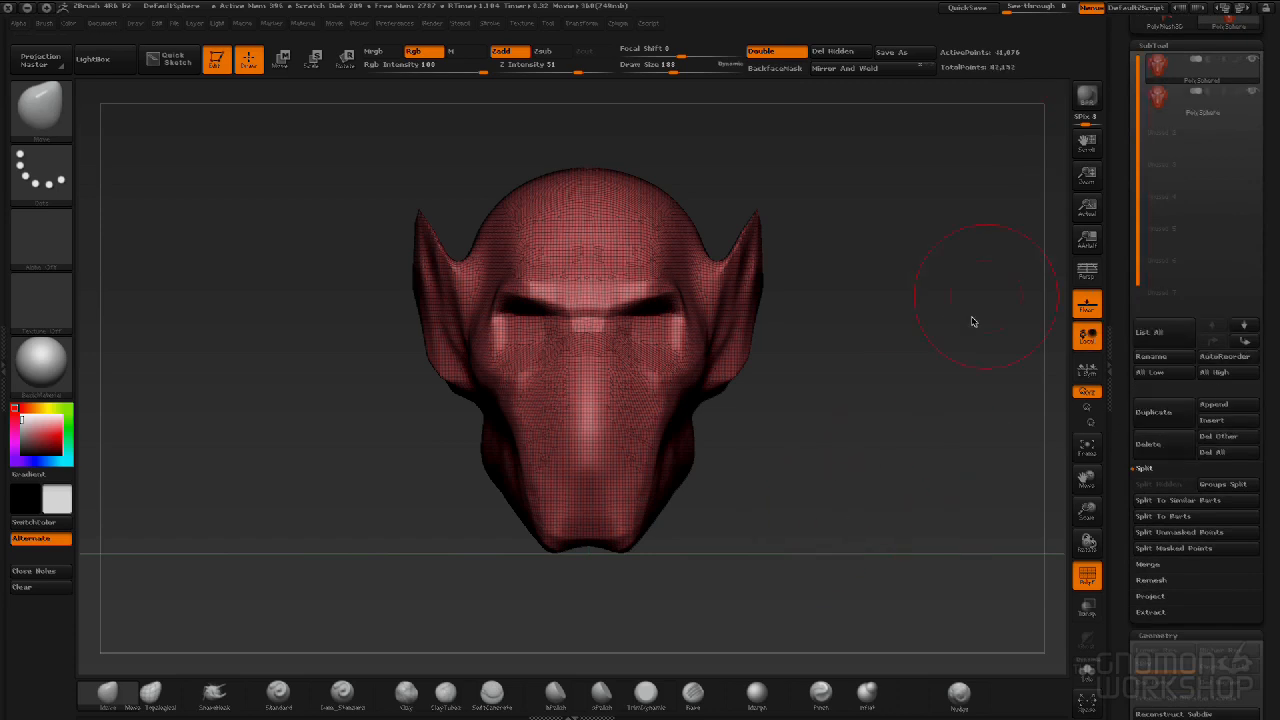
left_click_drag(867, 354, 864, 343, "alt")
mouse_move(901, 441)
left_mouse_down()
mouse_move(977, 443)
mouse_move(849, 460)
mouse_move(834, 457)
mouse_move(860, 414)
mouse_move(883, 440)
mouse_move(906, 423)
mouse_move(697, 426)
mouse_move(914, 427)
mouse_move(873, 432)
mouse_move(794, 351)
left_mouse_up()
left_click_drag(939, 428, 953, 400)
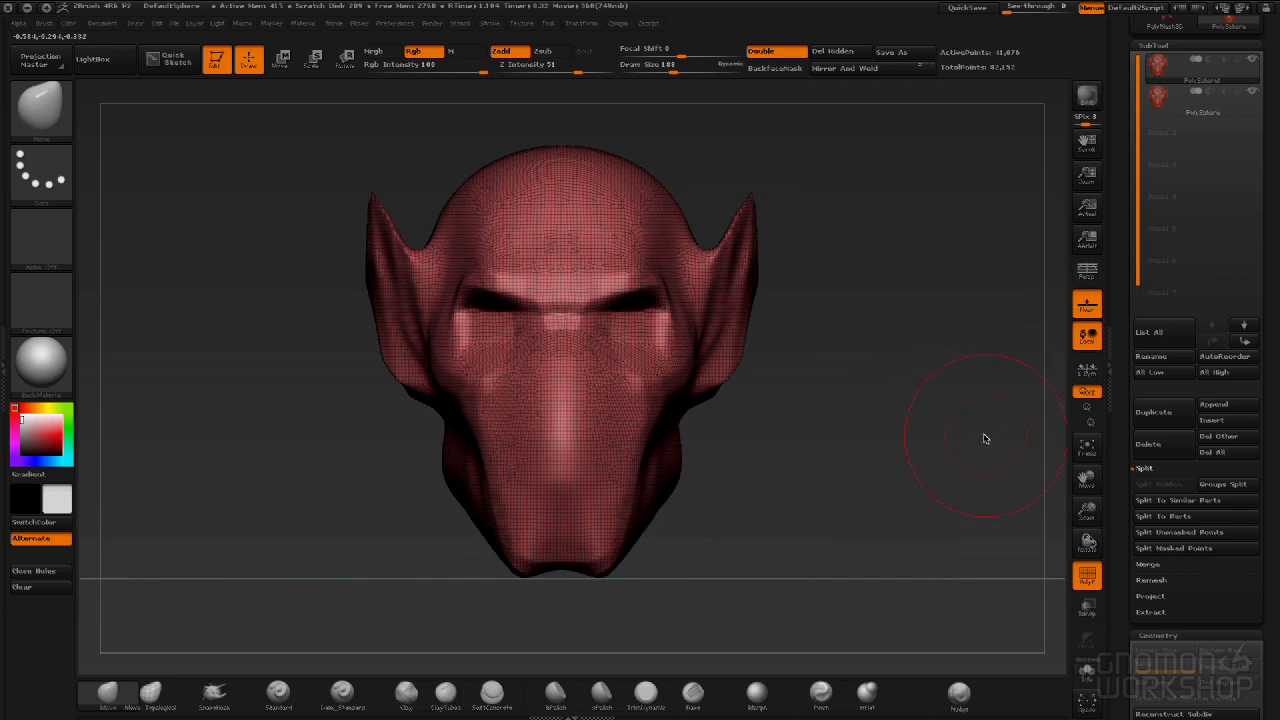
left_click_drag(854, 320, 850, 322, "alt")
left_click_drag(855, 405, 1003, 420, "alt")
left_click_drag(873, 450, 400, 487)
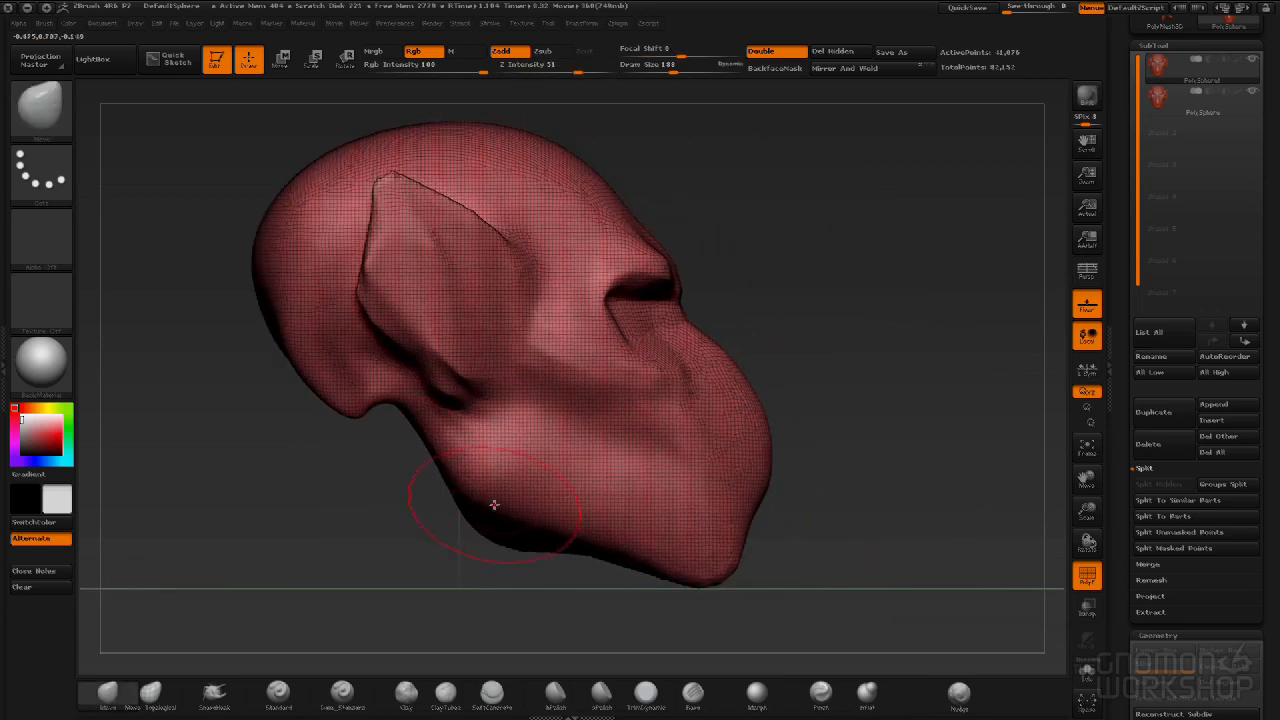
left_click_drag(862, 323, 885, 343)
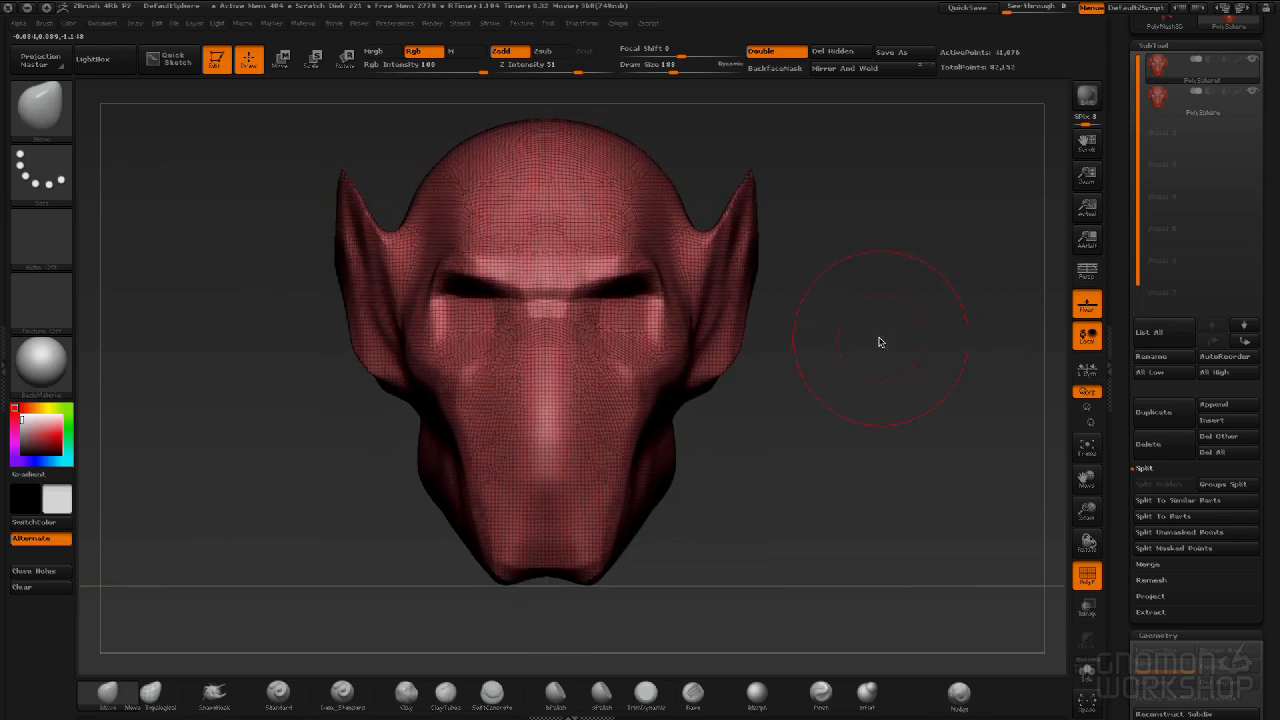
Bulge the outer edges of the ears outward with the Move brush and hide the duplicate head.
mouse_move(349, 255)
left_mouse_down()
mouse_move(320, 256)
mouse_move(320, 354)
mouse_move(363, 349)
mouse_move(345, 290)
left_mouse_up()
mouse_move(480, 355)
left_mouse_down()
mouse_move(620, 423)
mouse_move(643, 480)
mouse_move(549, 429)
mouse_move(466, 342)
mouse_move(408, 328)
left_mouse_up()
left_click(1253, 91)
left_click_drag(870, 217, 902, 222)
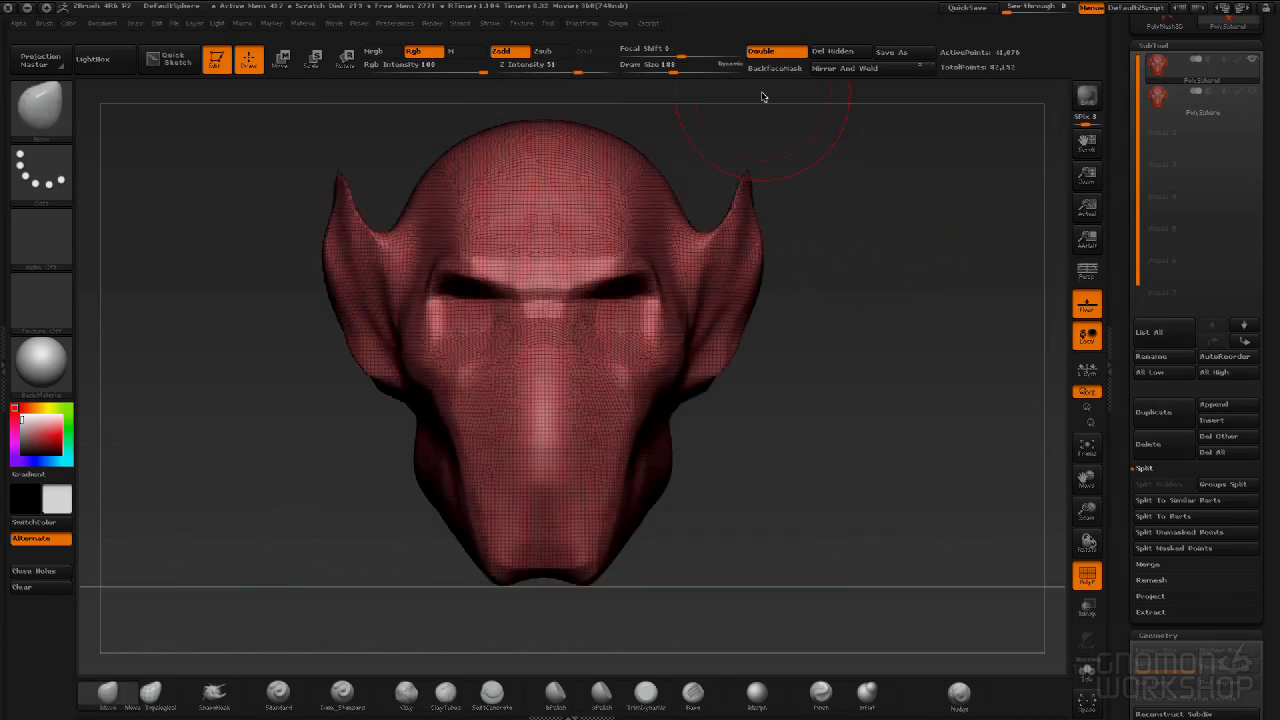
Refine the shape of the ears and their tips with the Move brush at draw size 118.
key("bracketleft")
key("bracketleft")
key("bracketleft")
key("bracketleft")
key("bracketleft")
key("bracketleft")
key("bracketleft")
left_click_drag(779, 450, 790, 390)
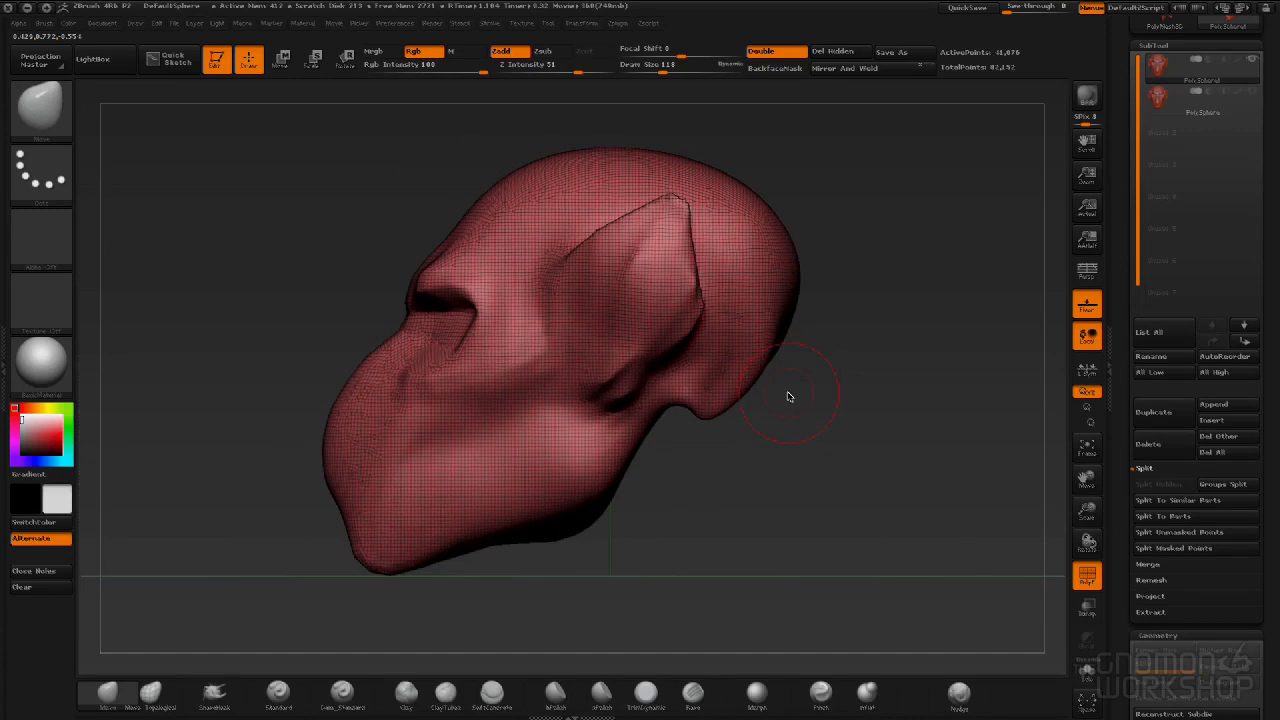
left_click_drag(783, 442, 409, 421)
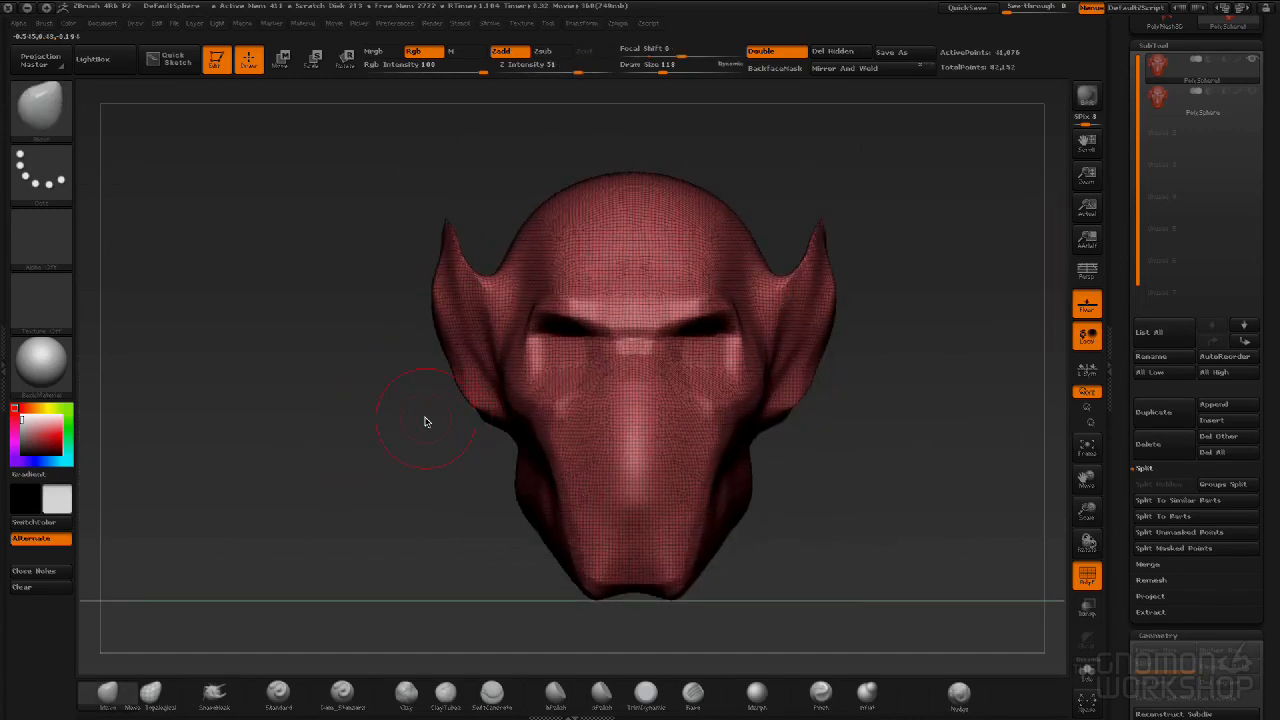
left_click_drag(406, 453, 339, 464)
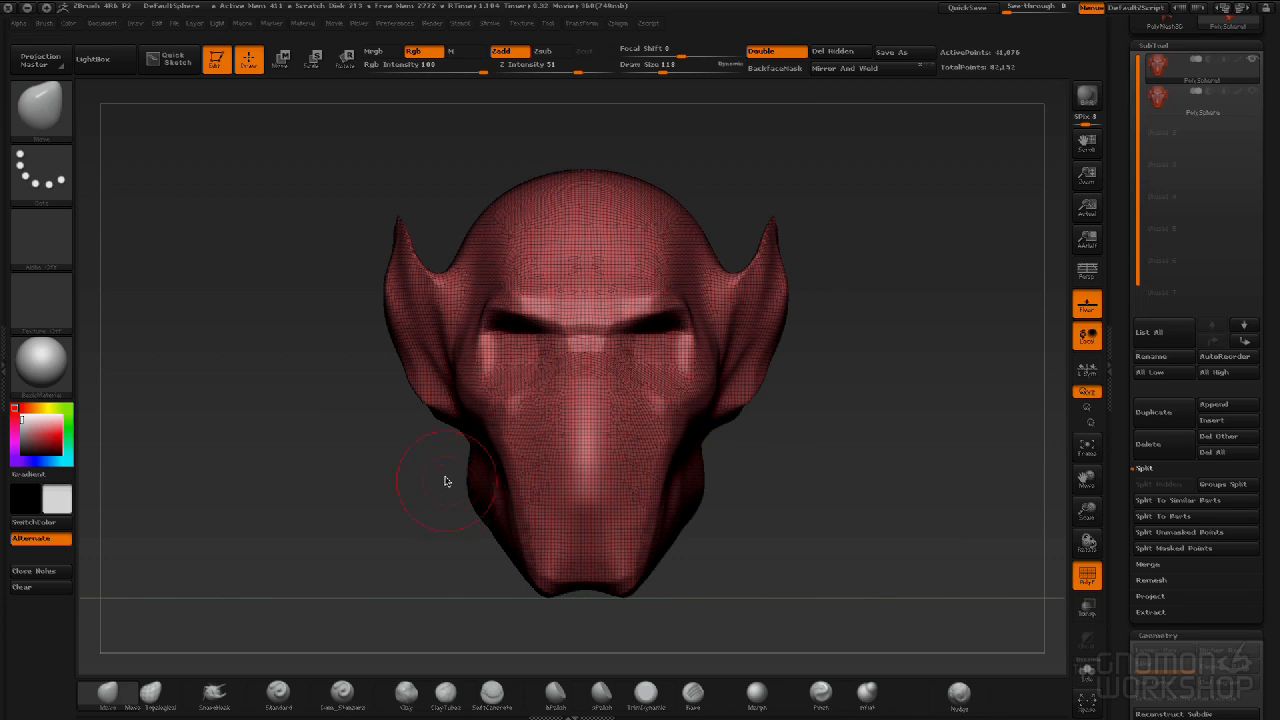
Pull a pair of long curved tusks down from the end of the muzzle with SnakeHook at draw size 118.
mouse_move(763, 471)
left_mouse_down()
mouse_move(786, 474)
mouse_move(772, 475)
left_mouse_up()
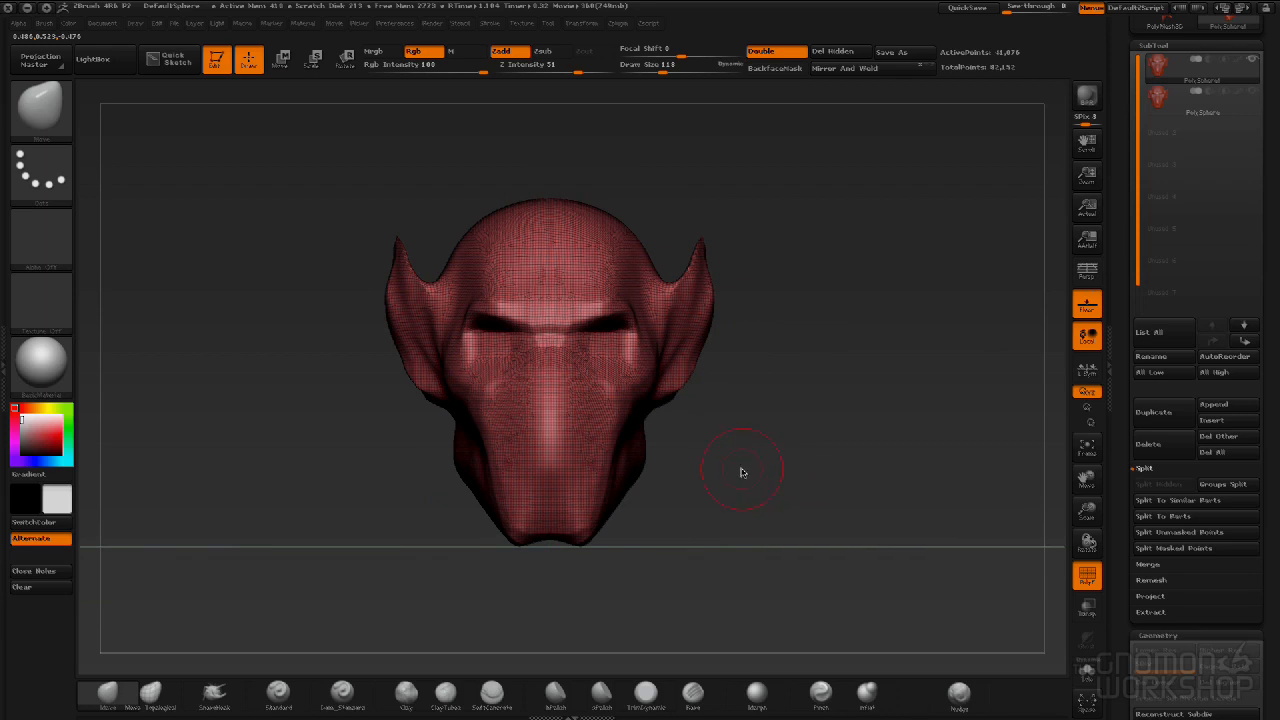
left_click_drag(733, 471, 793, 498)
left_click_drag(853, 467, 746, 404)
left_click_drag(269, 551, 366, 427, "alt")
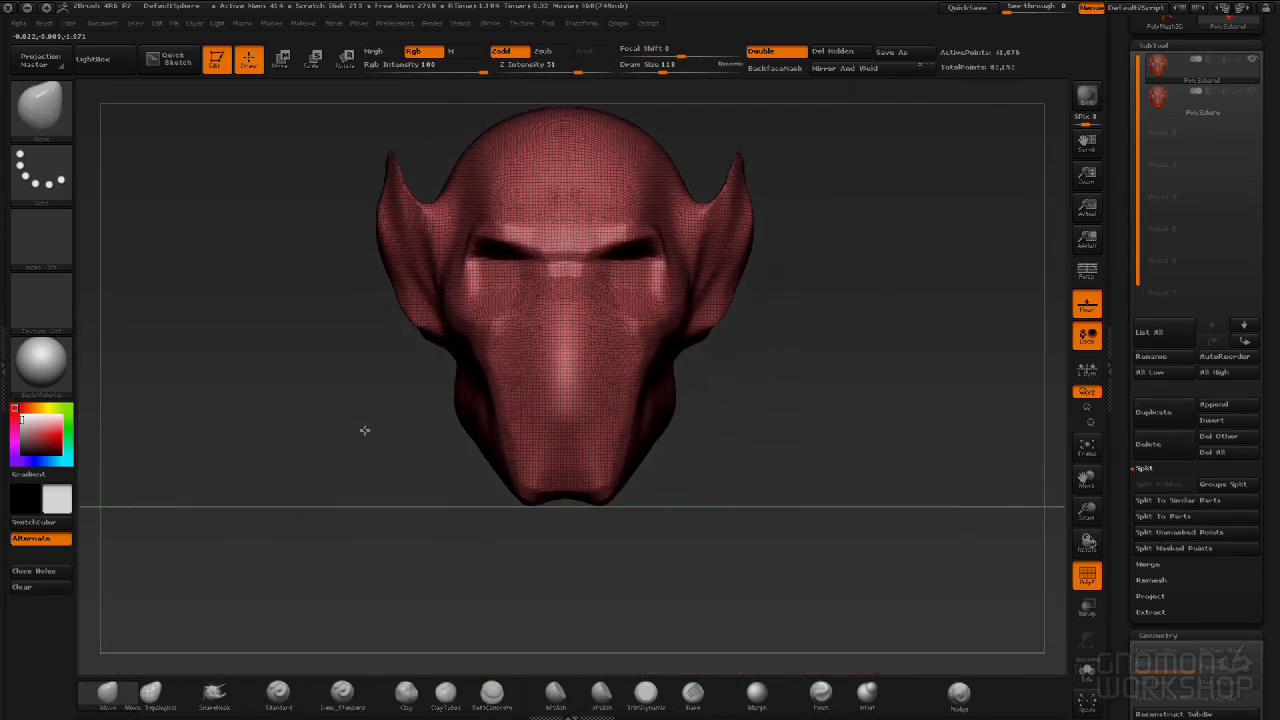
left_click(214, 692)
left_click_drag(320, 486, 685, 505)
mouse_move(777, 454)
left_mouse_down()
mouse_move(800, 394)
mouse_move(815, 412)
mouse_move(826, 386)
mouse_move(760, 386)
left_mouse_up()
mouse_move(487, 424)
left_mouse_down()
mouse_move(400, 534)
mouse_move(430, 616)
left_mouse_up()
mouse_move(818, 518)
left_mouse_down()
mouse_move(737, 509)
mouse_move(737, 528)
left_mouse_up()
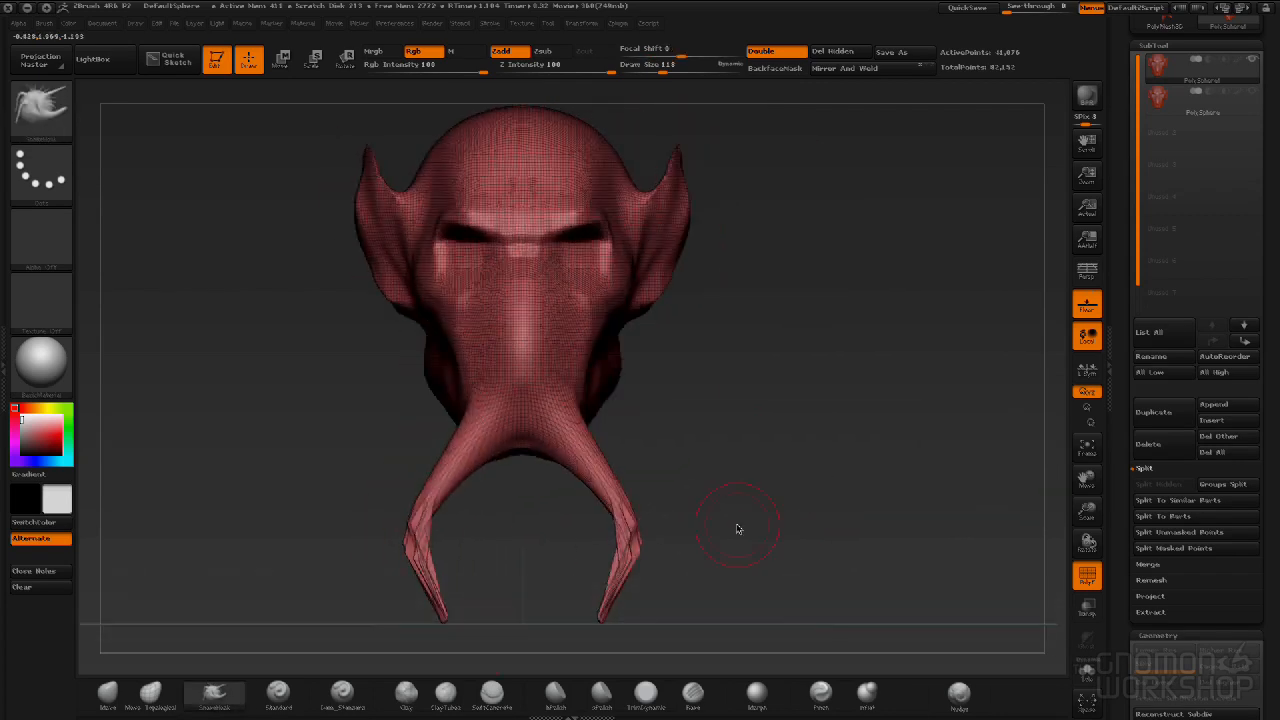
mouse_move(793, 483)
left_mouse_down("alt")
mouse_move(791, 470)
mouse_move(829, 489)
mouse_move(859, 390)
left_mouse_up("alt")
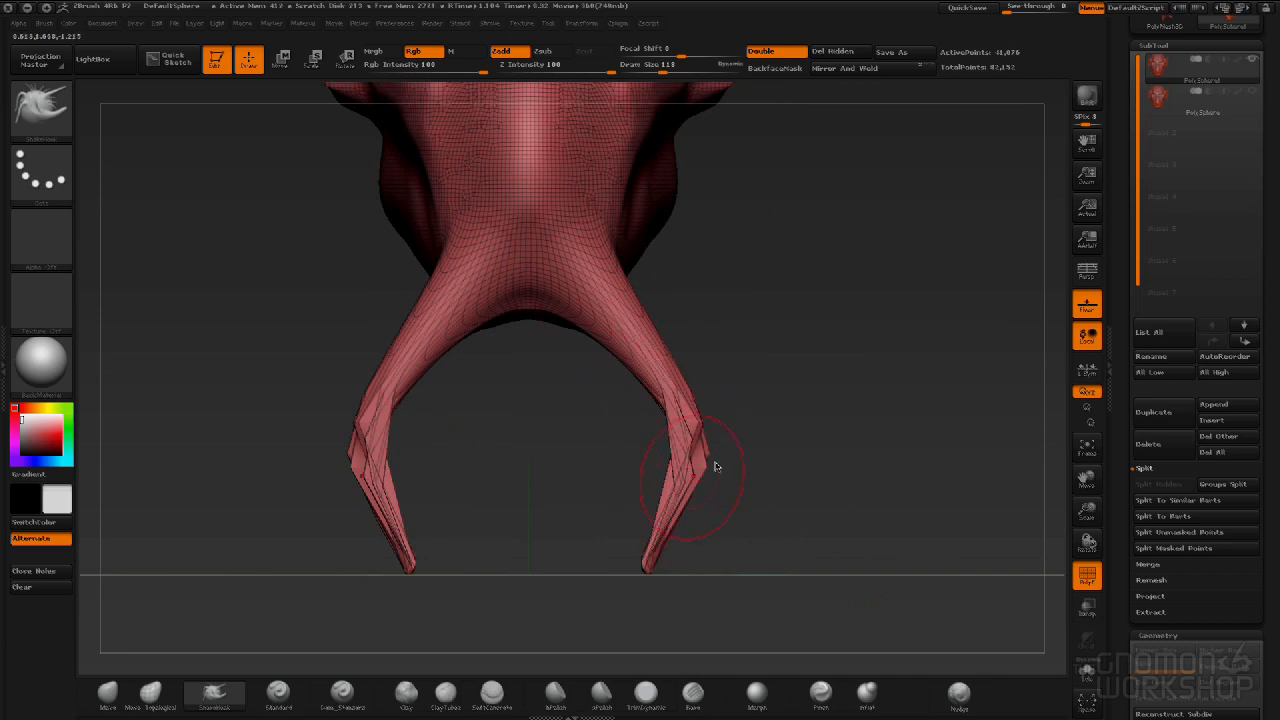
Carve a mouth crease across the muzzle and grooves down its front and along the tusks with Dam_Standard at draw size 76.
left_click(342, 692)
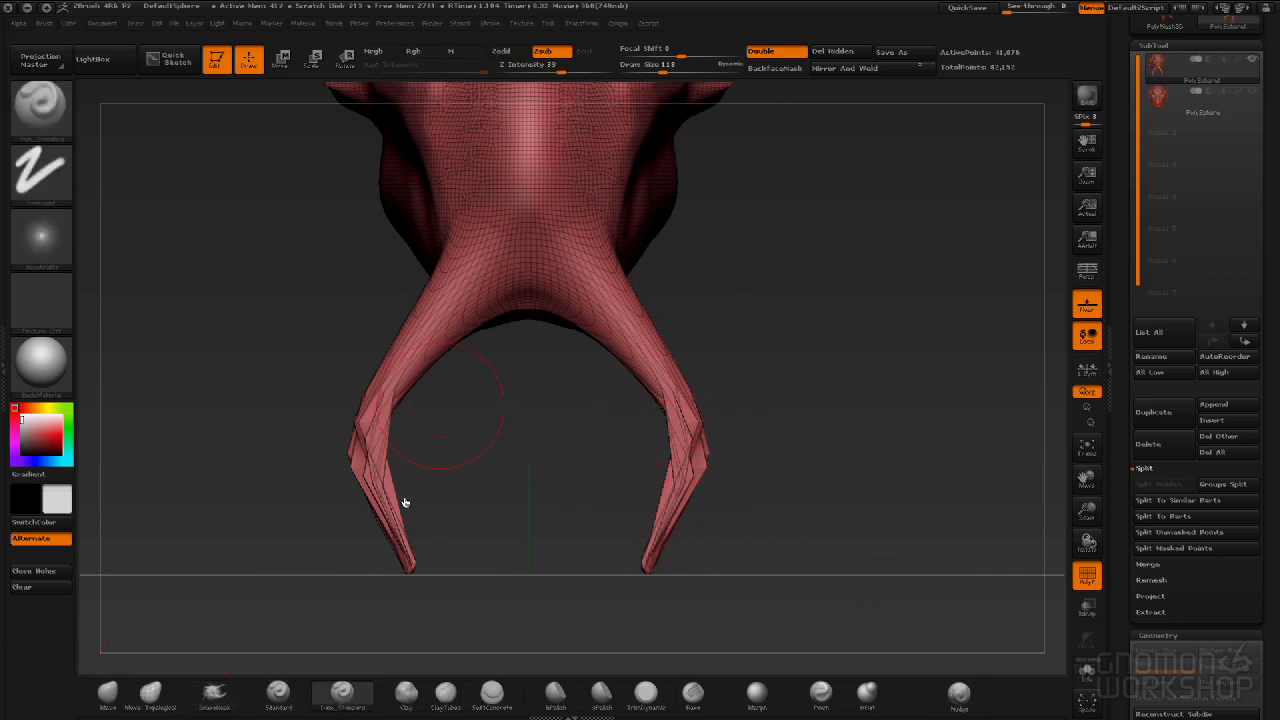
key("bracketleft")
key("bracketleft")
key("bracketleft")
key("bracketleft")
mouse_move(452, 147)
left_mouse_down()
mouse_move(530, 145)
mouse_move(530, 131)
left_mouse_up()
left_click_drag(453, 192, 530, 242)
left_click_drag(450, 232, 492, 288)
mouse_move(403, 268)
left_mouse_down()
mouse_move(515, 225)
mouse_move(367, 388)
left_mouse_up()
mouse_move(412, 315)
left_mouse_down()
mouse_move(368, 398)
mouse_move(476, 486)
left_mouse_up()
left_click_drag(364, 380, 416, 276)
mouse_move(699, 408)
left_mouse_down()
mouse_move(597, 324)
mouse_move(664, 318)
left_mouse_up()
Undo the last crease strokes on the lower muzzle and tusks, keeping the mouth crease.
key("ctrl+z")
key("ctrl+z")
key("ctrl+z")
key("ctrl+z")
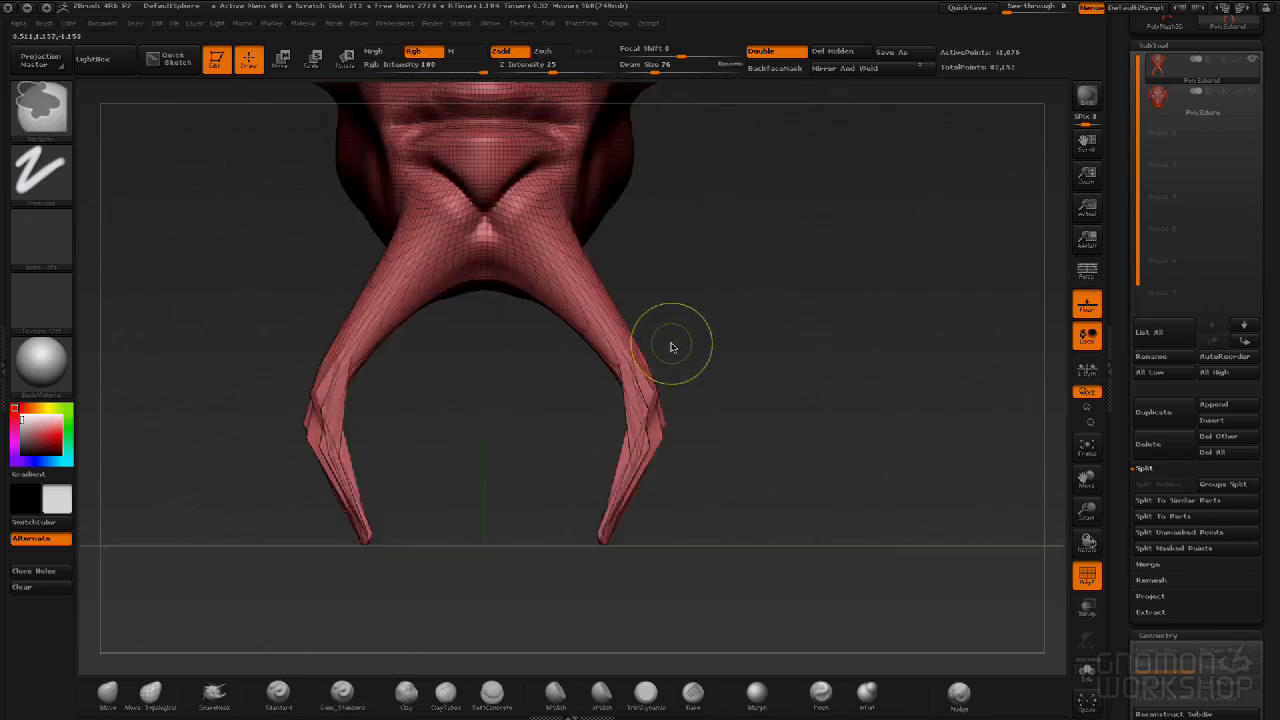
key("ctrl+z")
left_click_drag(816, 243, 814, 443, "alt")
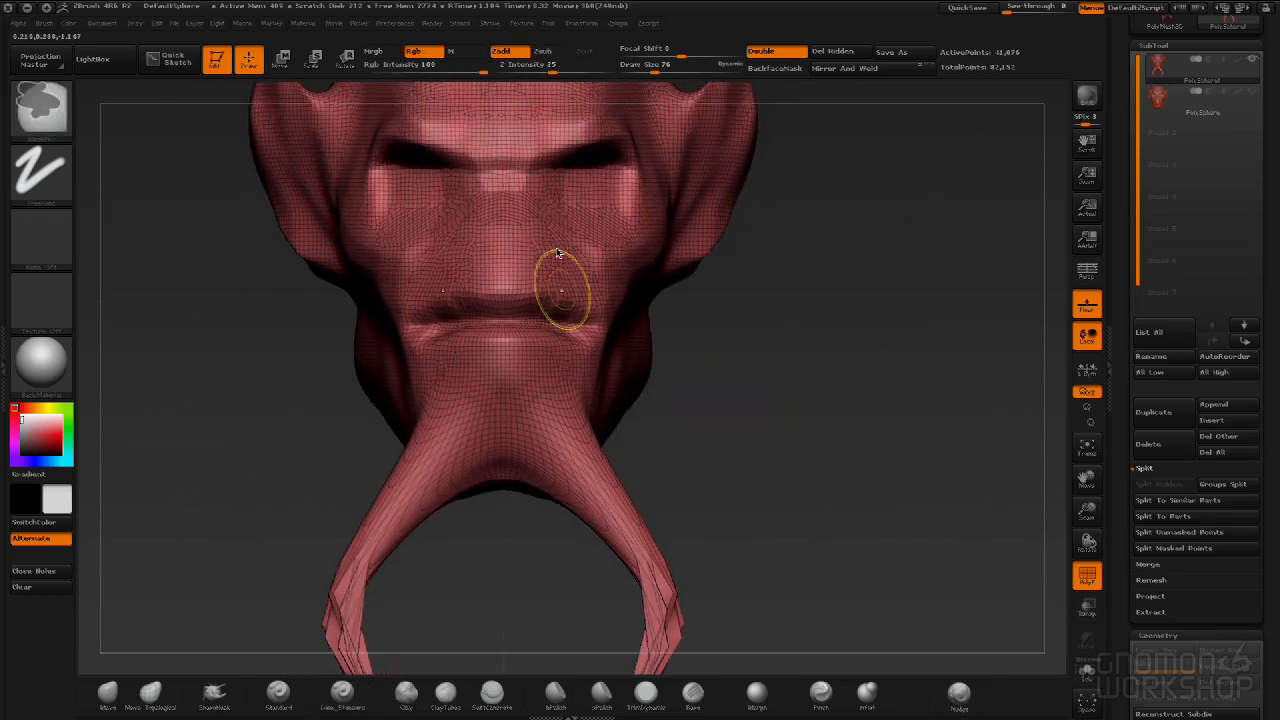
Remesh the stretched head with DynaMesh and smooth the tusks.
mouse_move(848, 199)
left_mouse_down("ctrl")
mouse_move(946, 300)
mouse_move(984, 413)
left_mouse_up("ctrl")
left_click_drag(838, 485, 910, 348, "alt")
mouse_move(420, 452)
left_mouse_down("shift")
mouse_move(430, 550)
mouse_move(404, 514)
mouse_move(410, 526)
left_mouse_up("shift")
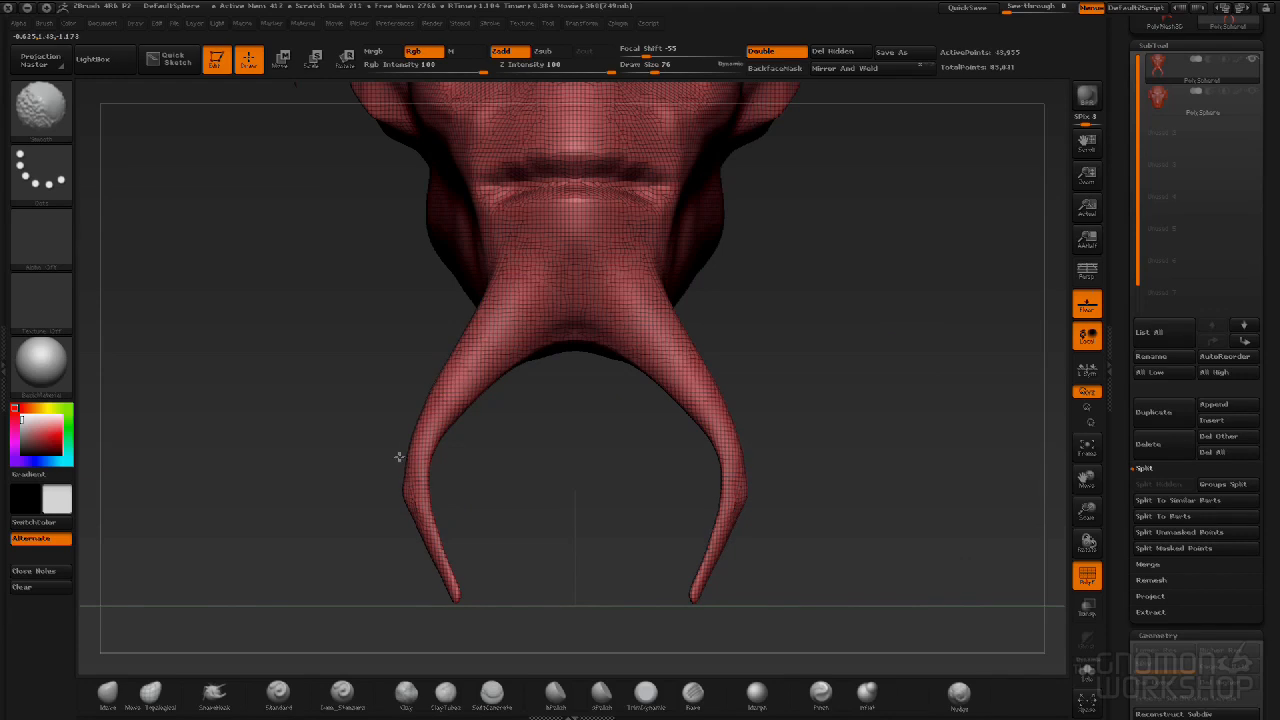
mouse_move(833, 318)
left_mouse_down()
mouse_move(782, 304)
mouse_move(833, 363)
left_mouse_up()
mouse_move(498, 430)
left_mouse_down()
mouse_move(519, 445)
mouse_move(528, 432)
left_mouse_up()
mouse_move(523, 394)
left_mouse_down()
mouse_move(552, 436)
mouse_move(519, 354)
left_mouse_up()
Examine the remeshed head and its tusks from the side and the front.
mouse_move(730, 299)
left_mouse_down()
mouse_move(823, 417)
mouse_move(794, 449)
left_mouse_up()
key("b")
key("c")
key("b")
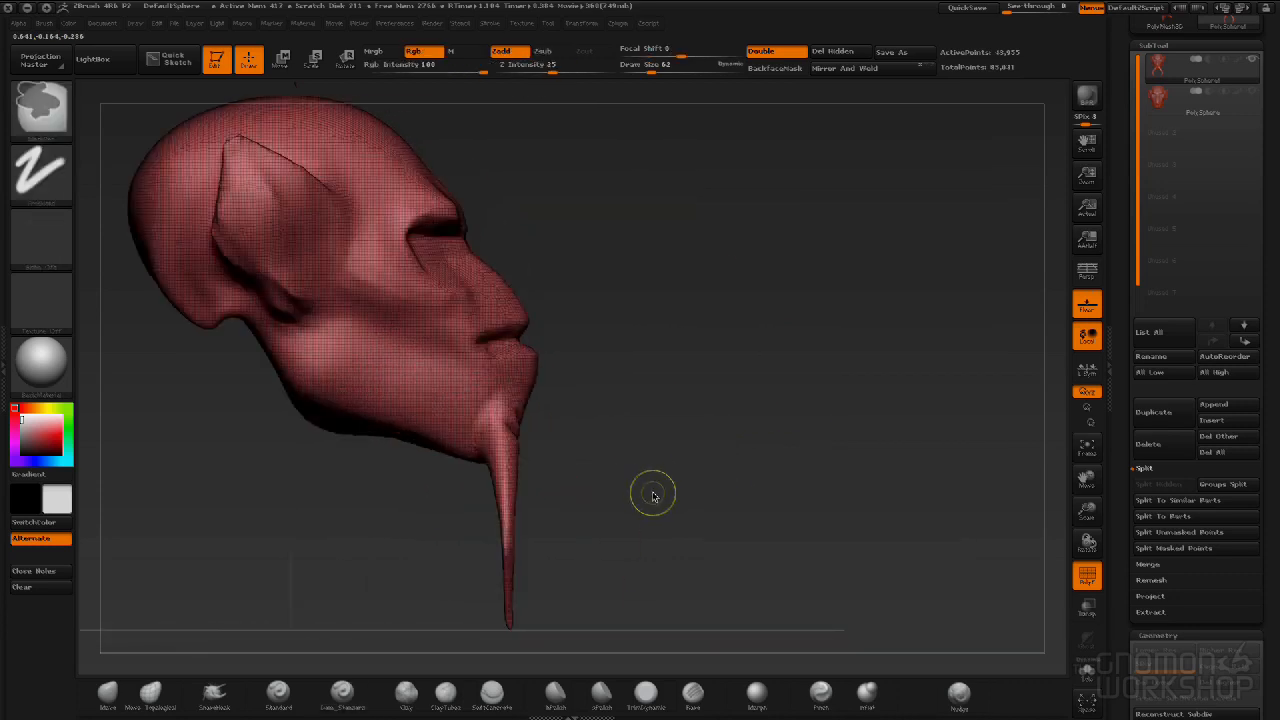
mouse_move(660, 500)
left_mouse_down("shift")
mouse_move(717, 466)
mouse_move(429, 264)
left_mouse_up("shift")
key("b")
key("d")
key("s")
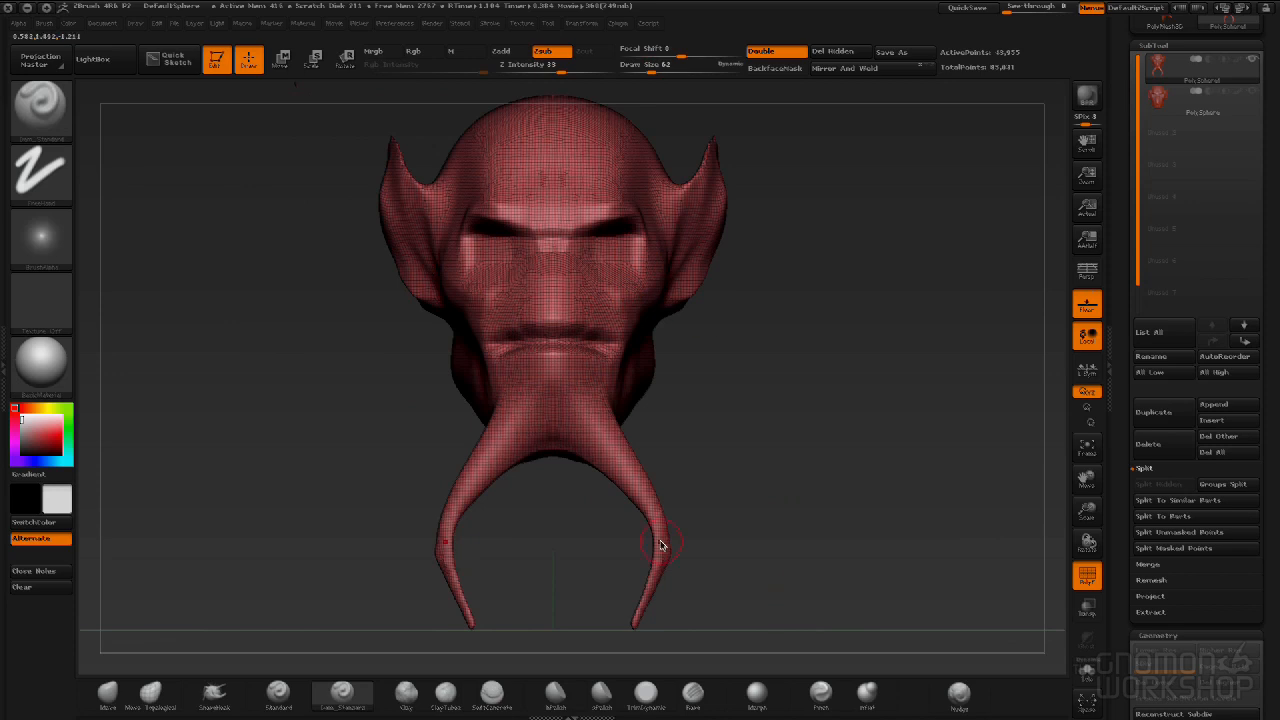
mouse_move(766, 447)
left_mouse_down()
mouse_move(1038, 469)
mouse_move(1005, 480)
left_mouse_up()
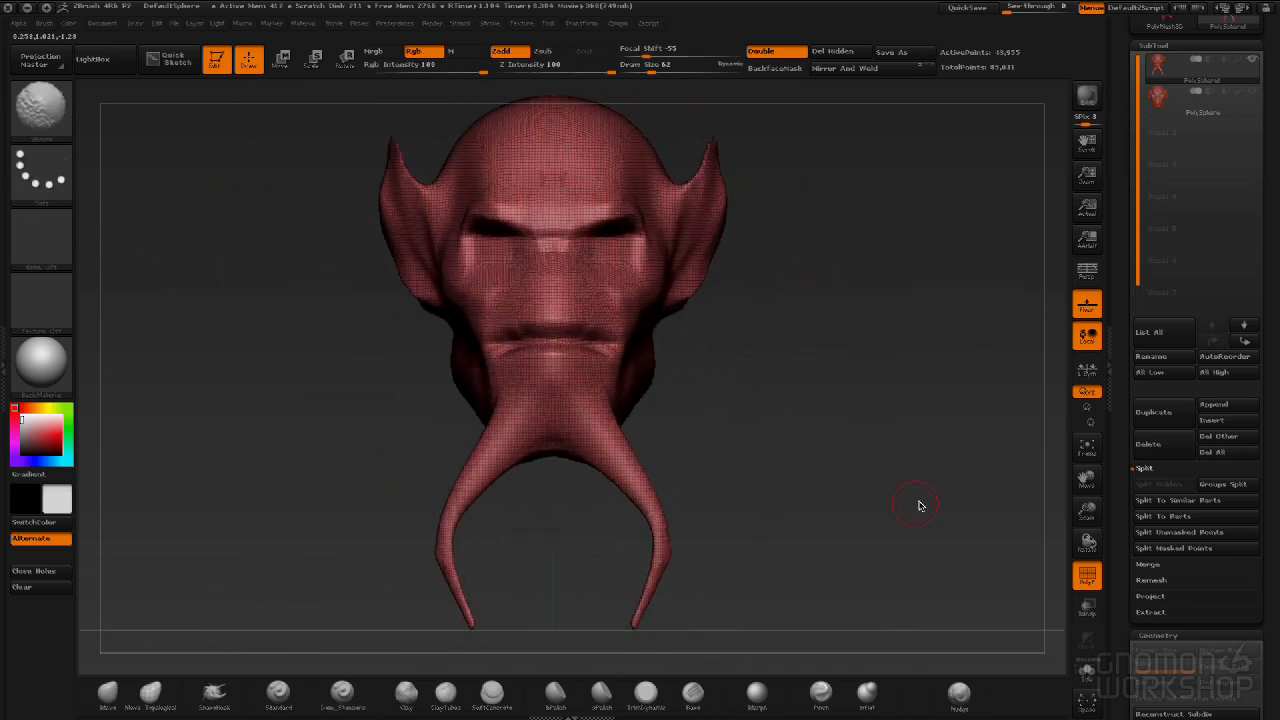
left_click_drag(763, 436, 576, 405, "alt")
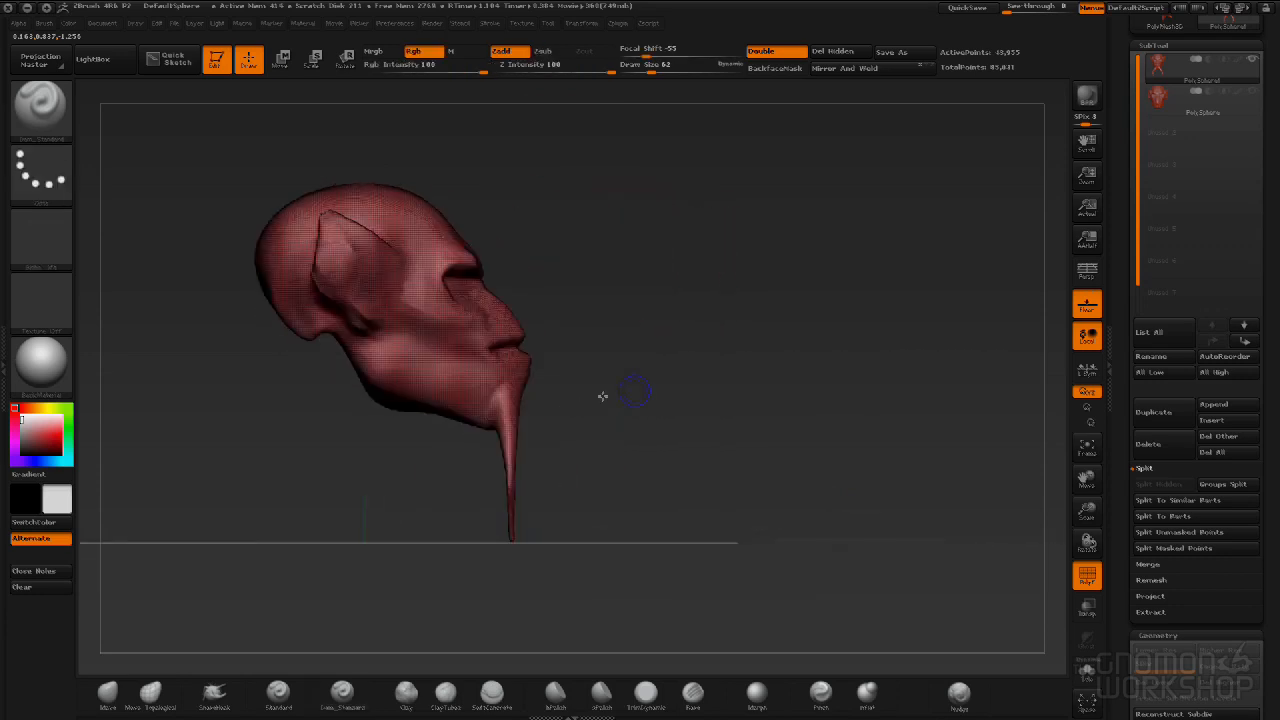
mouse_move(672, 378)
left_mouse_down()
mouse_move(737, 371)
mouse_move(671, 380)
left_mouse_up()
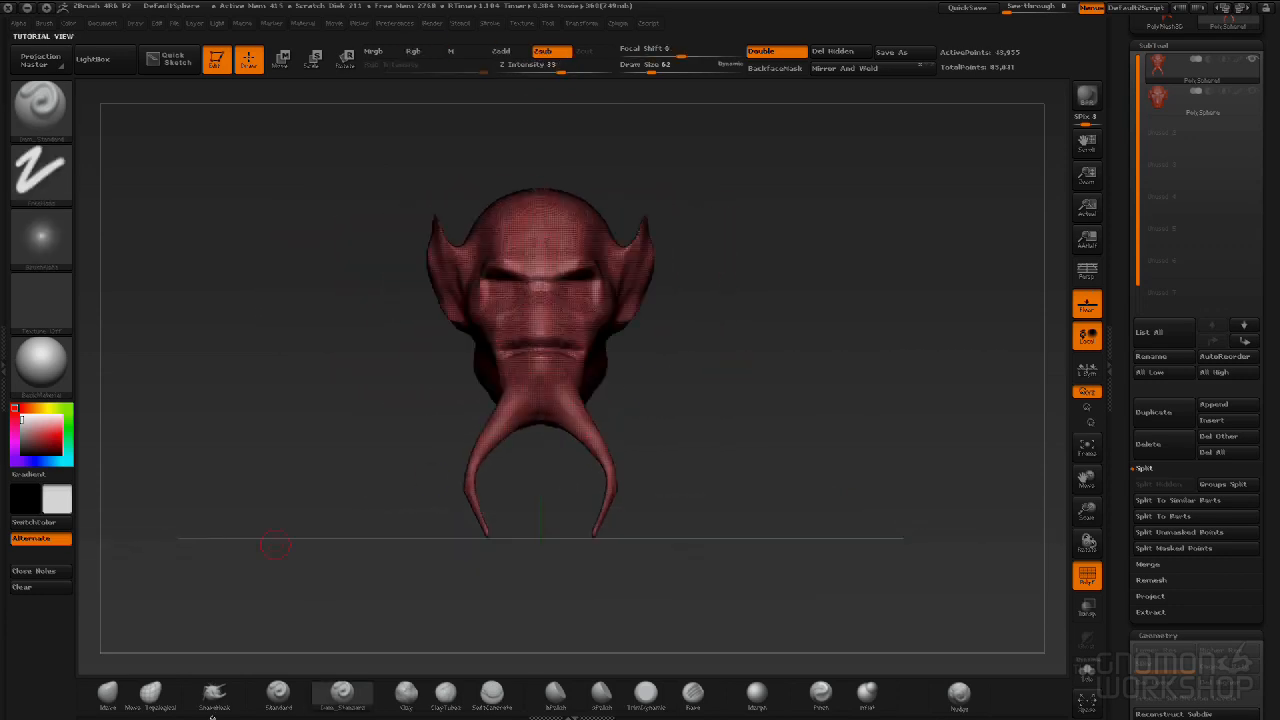
Pull long horns out of the cheeks, upper skull and back of the head with SnakeHook at a large draw size.
left_click(212, 700)
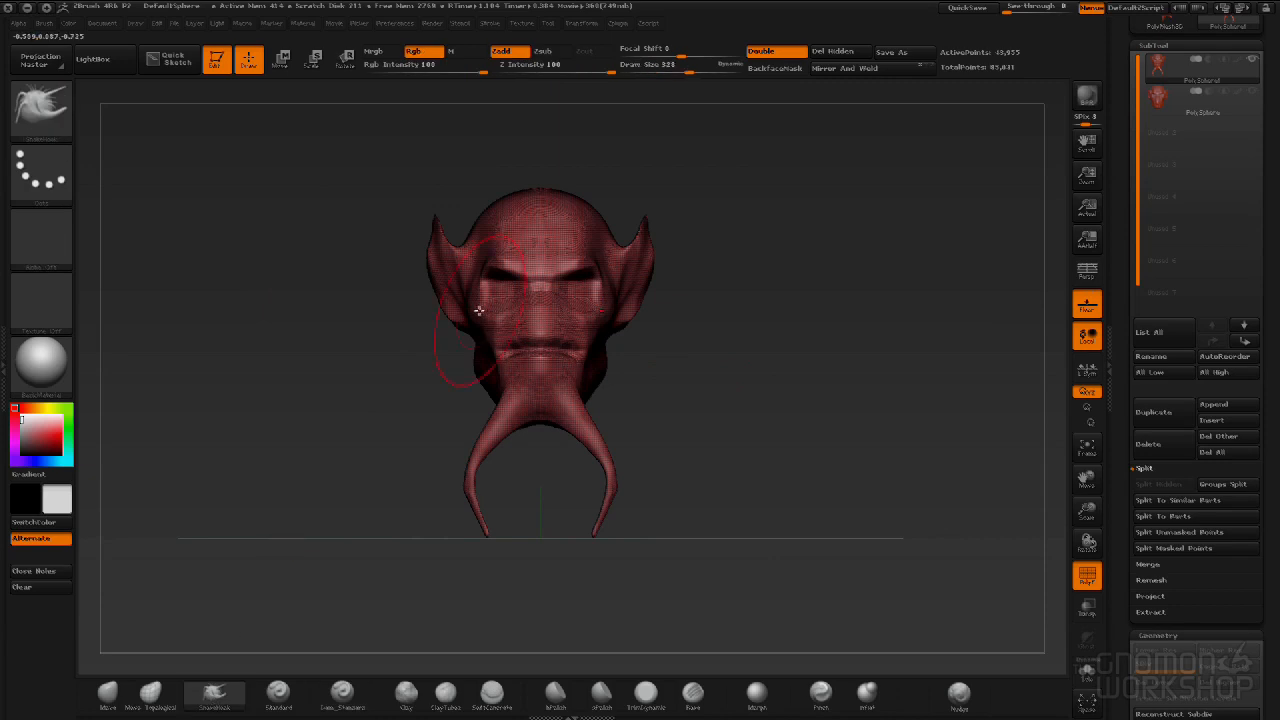
left_click_drag(484, 313, 268, 240)
mouse_move(820, 439)
left_mouse_down()
mouse_move(846, 460)
mouse_move(807, 425)
left_mouse_up()
key("bracketright")
mouse_move(421, 158)
left_mouse_down()
mouse_move(374, 126)
mouse_move(234, 90)
left_mouse_up()
left_click_drag(866, 518, 804, 412)
mouse_move(815, 365)
left_mouse_down()
mouse_move(923, 423)
mouse_move(743, 443)
left_mouse_up()
left_click_drag(585, 332, 791, 503)
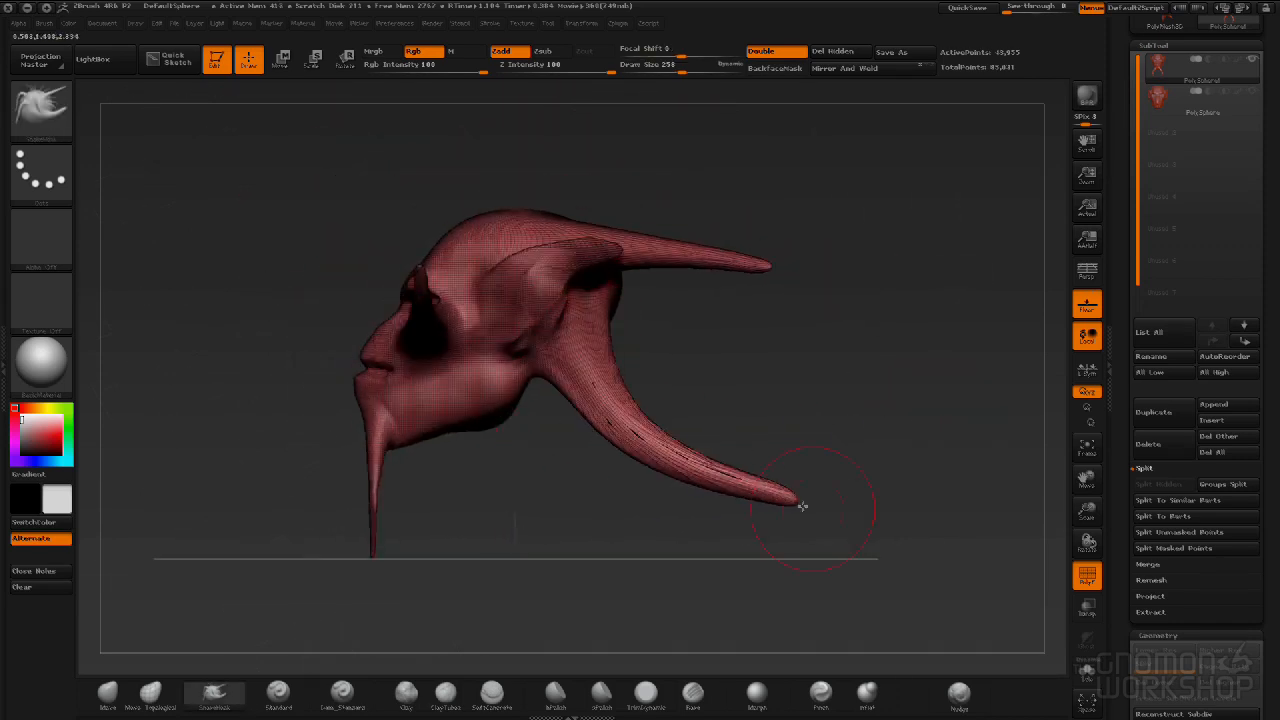
mouse_move(700, 465)
left_mouse_down()
mouse_move(720, 470)
mouse_move(701, 455)
mouse_move(609, 471)
mouse_move(529, 505)
mouse_move(480, 491)
mouse_move(671, 480)
left_mouse_up()
mouse_move(797, 416)
left_mouse_down()
mouse_move(806, 500)
mouse_move(834, 400)
left_mouse_up()
Remesh the horned head with DynaMesh to even out its stretched polygons.
left_click_drag(872, 361, 760, 519, "ctrl")
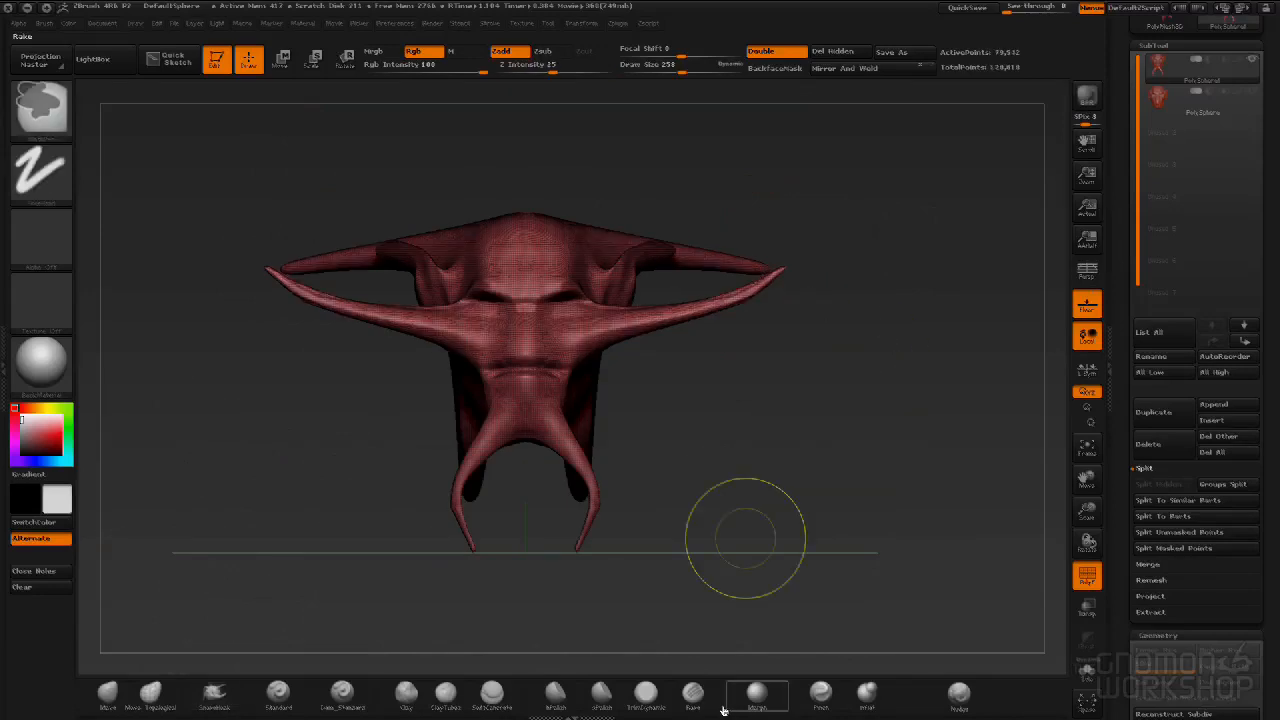
mouse_move(357, 206)
left_mouse_down()
mouse_move(820, 451)
mouse_move(810, 398)
left_mouse_up()
key("shift")
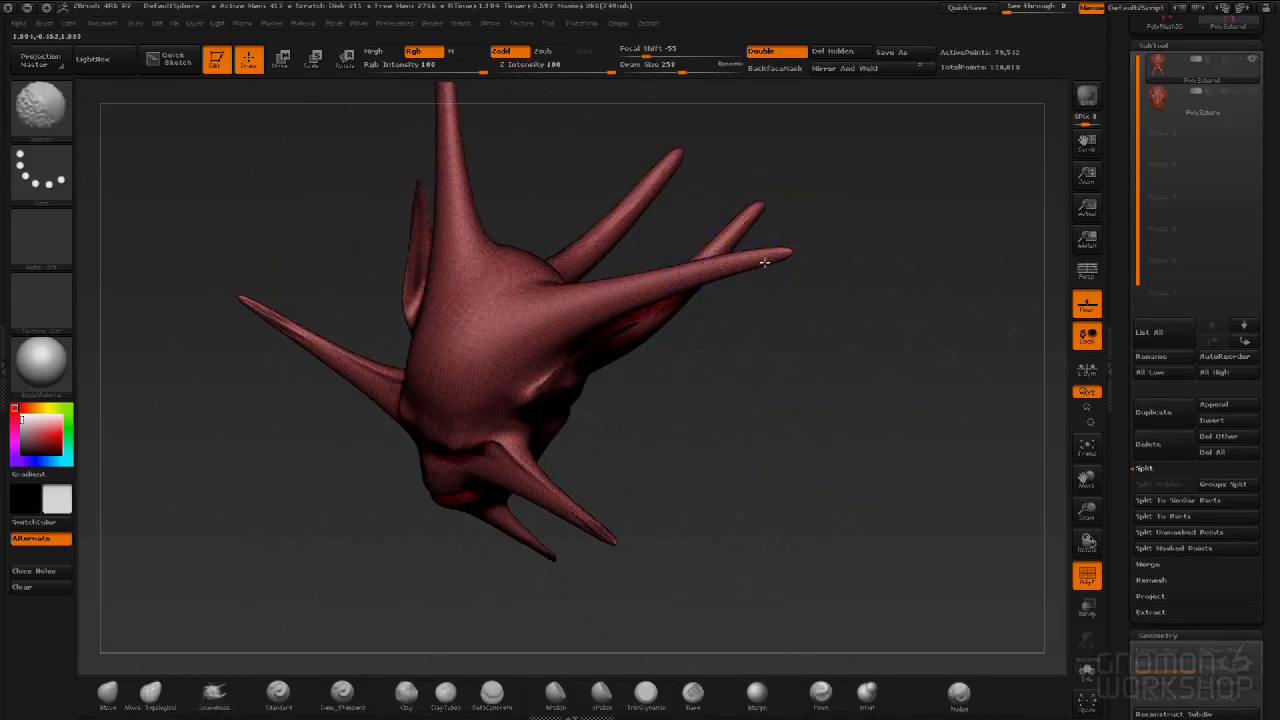
mouse_move(682, 545)
left_mouse_down()
mouse_move(851, 386)
mouse_move(734, 337)
left_mouse_up()
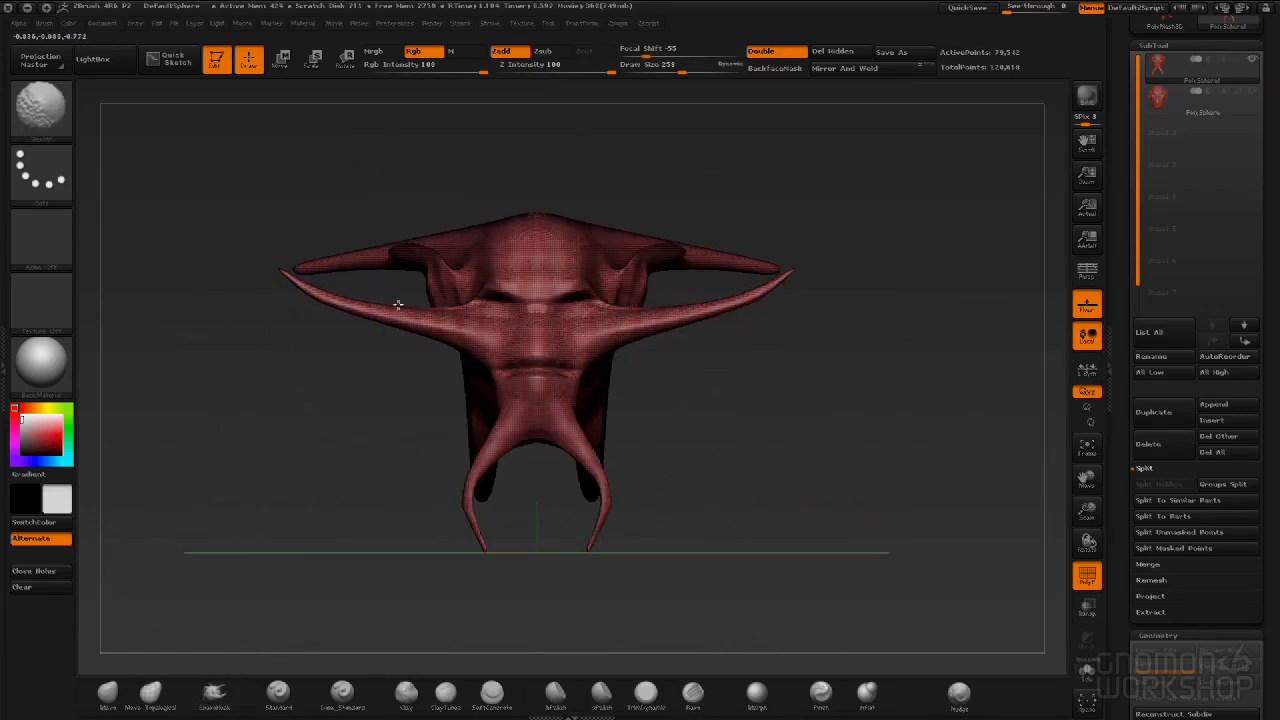
Undo the horns, mouth crease and tusks back to the plain head form.
left_click(213, 692)
mouse_move(790, 420)
left_mouse_down()
mouse_move(763, 443)
mouse_move(729, 586)
mouse_move(797, 354)
mouse_move(880, 411)
mouse_move(788, 351)
left_mouse_up()
left_click_drag(866, 398, 832, 324)
key("b")
key("c")
key("b")
key("ctrl+z")
key("ctrl+z")
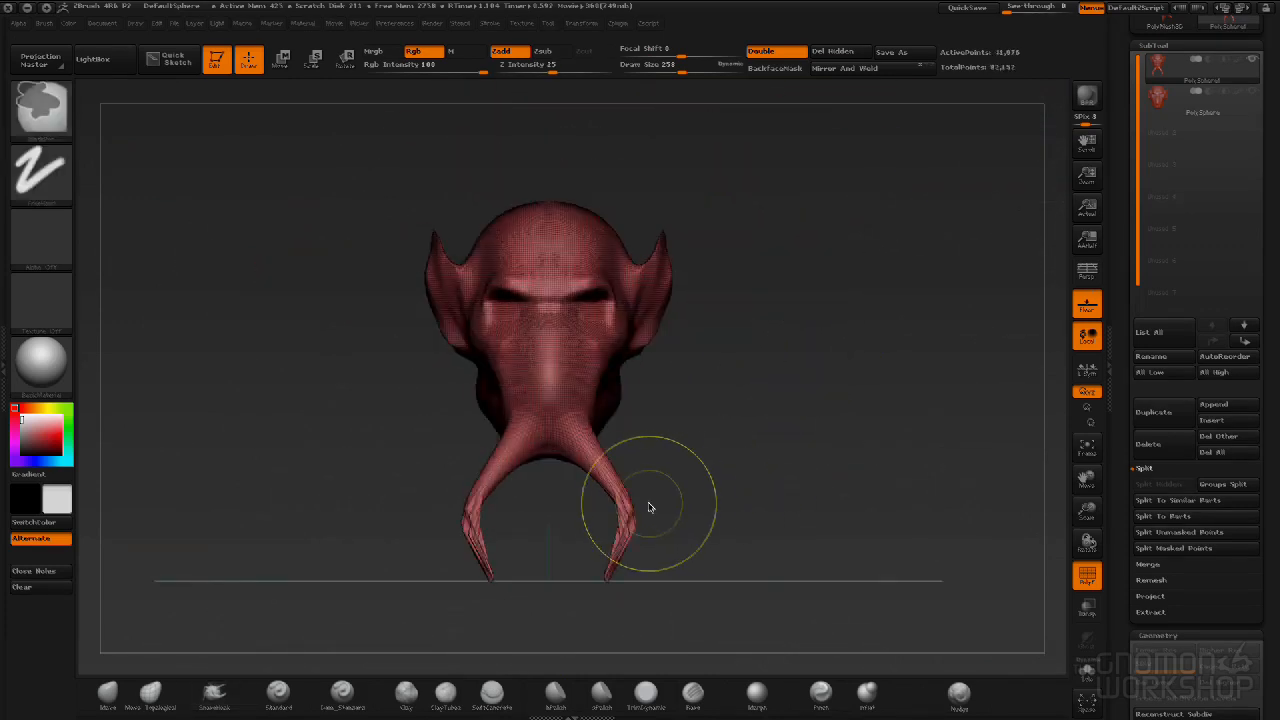
key("ctrl+shift+z")
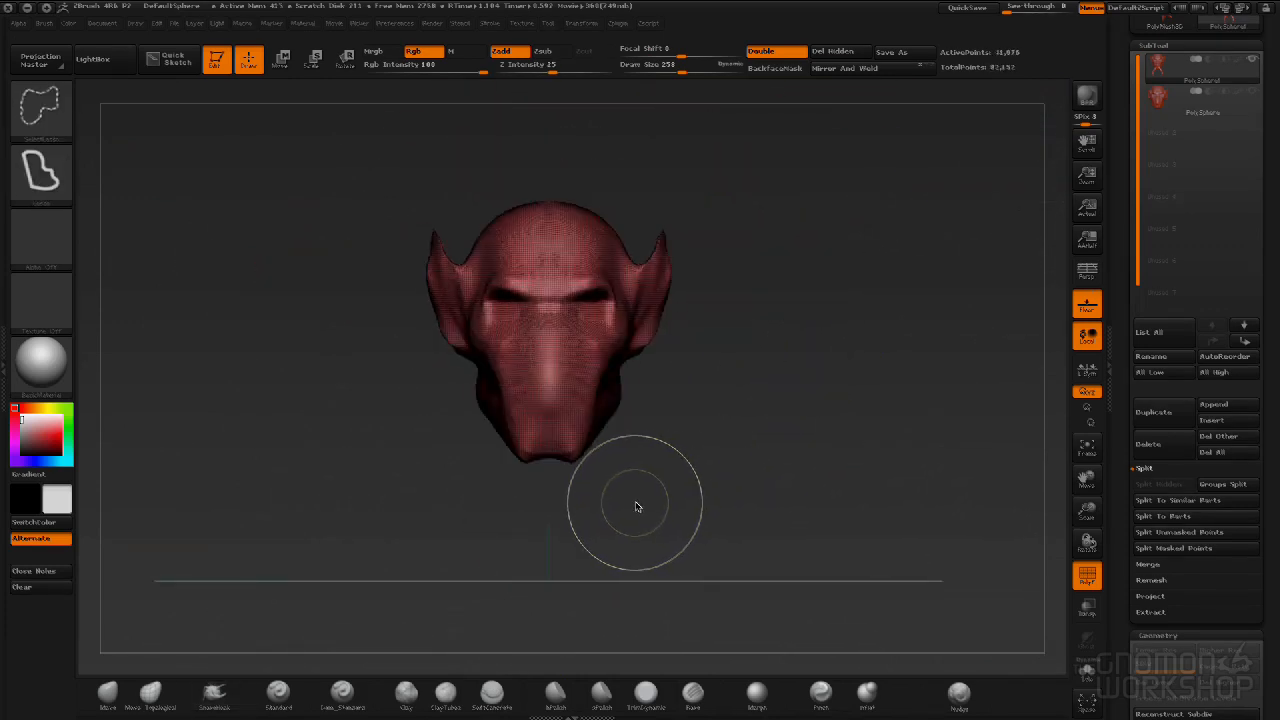
Mask the neck area on the underside of the skull at draw size 160 and invert the mask.
left_click_drag(750, 285, 812, 306, "alt")
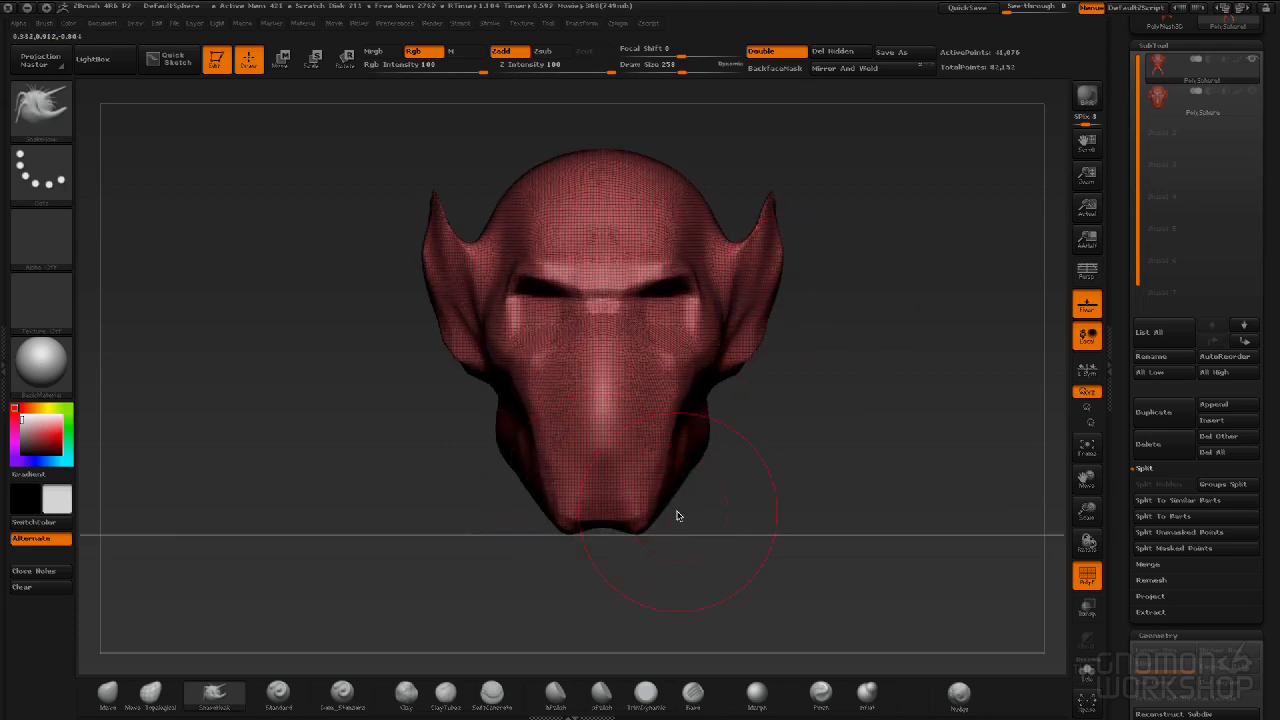
left_click_drag(812, 387, 770, 401, "alt")
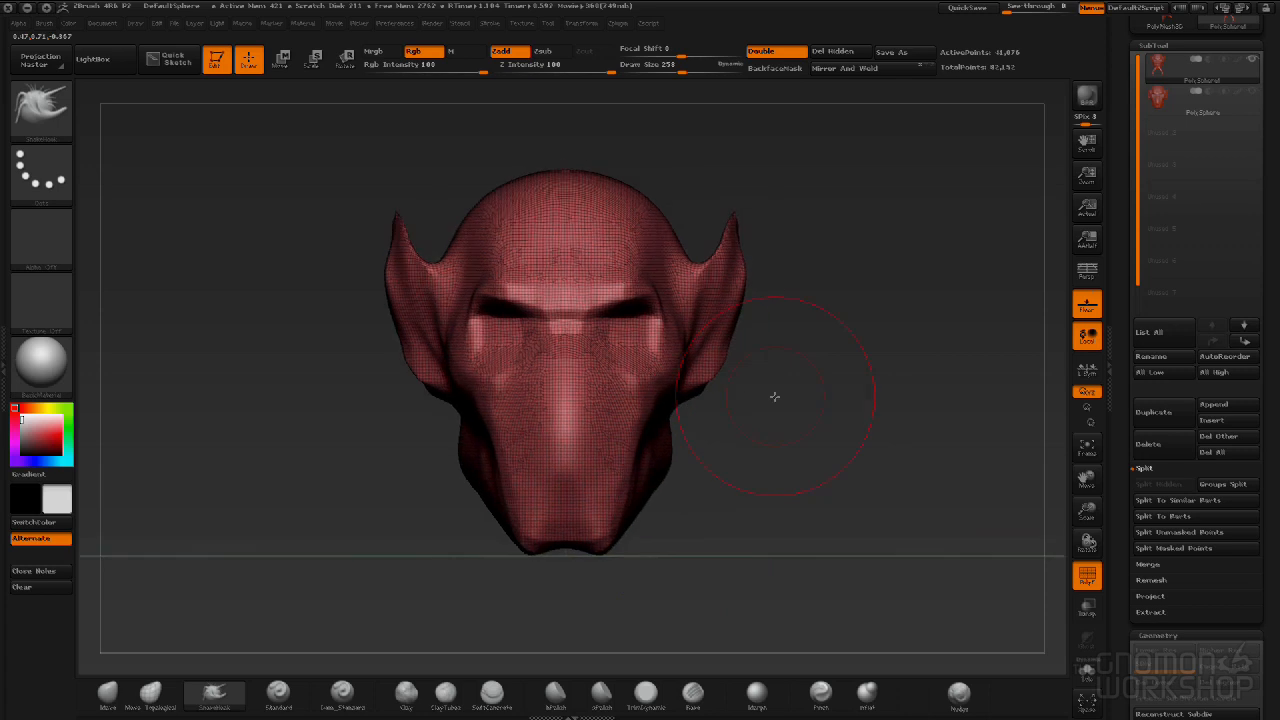
left_click_drag(833, 477, 909, 477)
left_click_drag(720, 451, 598, 375)
left_click_drag(567, 278, 851, 424, "alt")
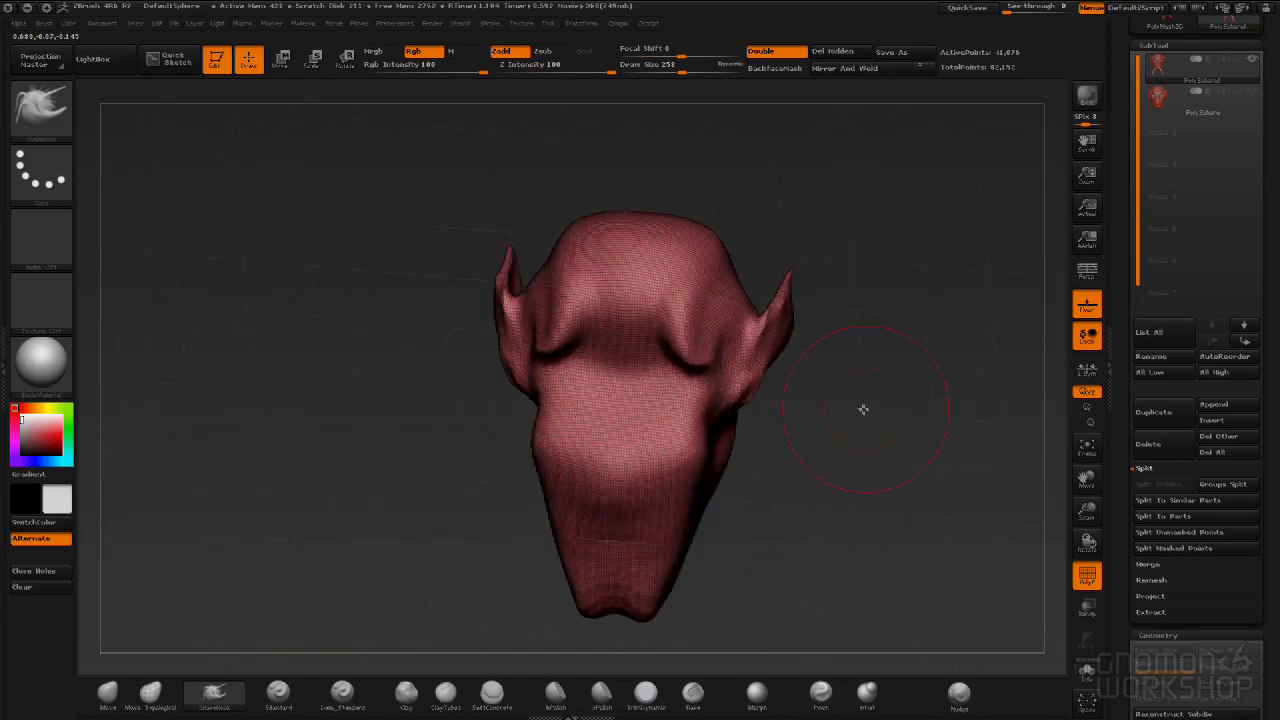
left_click_drag(630, 352, 894, 439)
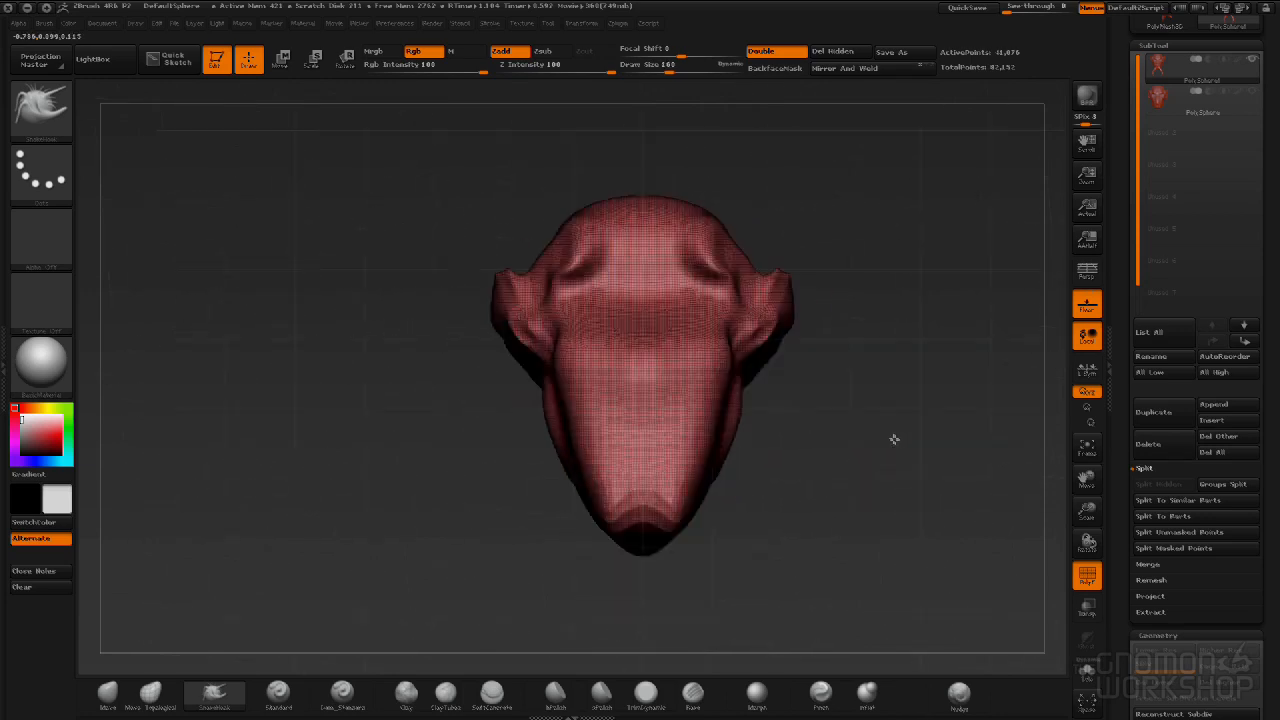
mouse_move(720, 325)
left_mouse_down("ctrl")
mouse_move(640, 291)
mouse_move(630, 271)
left_mouse_up("ctrl")
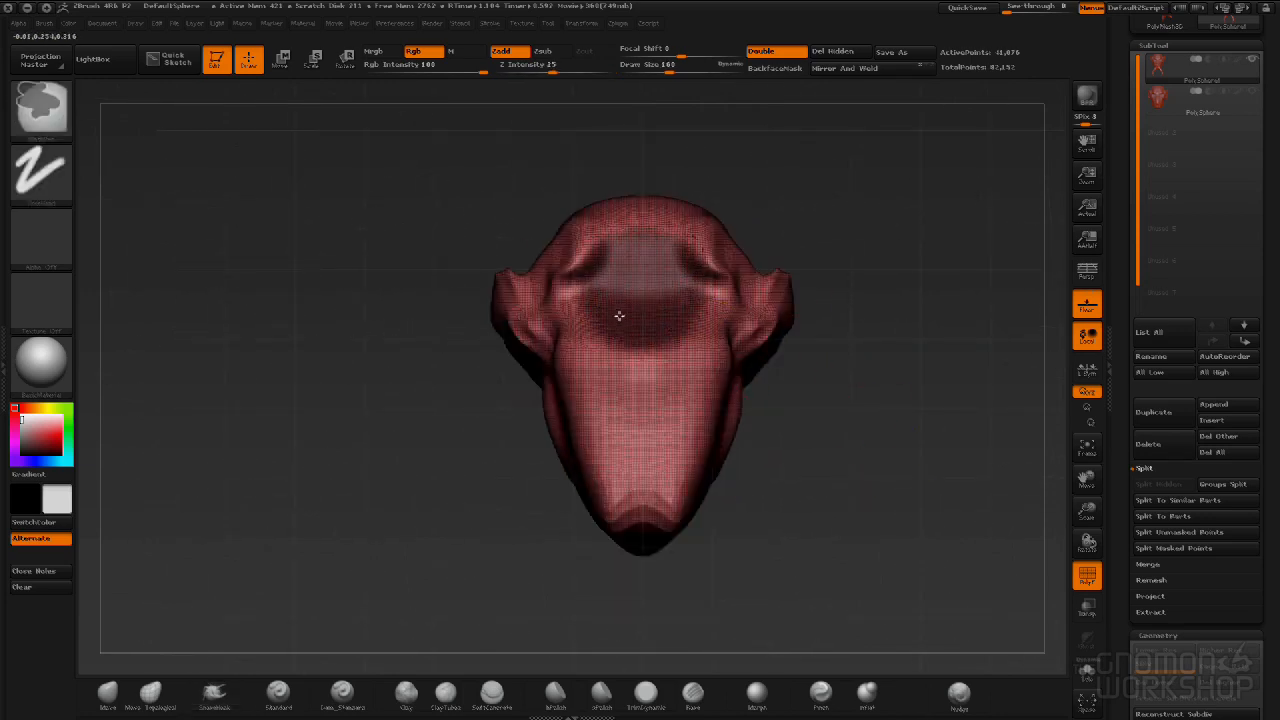
mouse_move(868, 438)
left_mouse_down()
mouse_move(854, 363)
mouse_move(854, 486)
mouse_move(848, 402)
left_mouse_up()
key("ctrl")
left_click(383, 270, "ctrl")
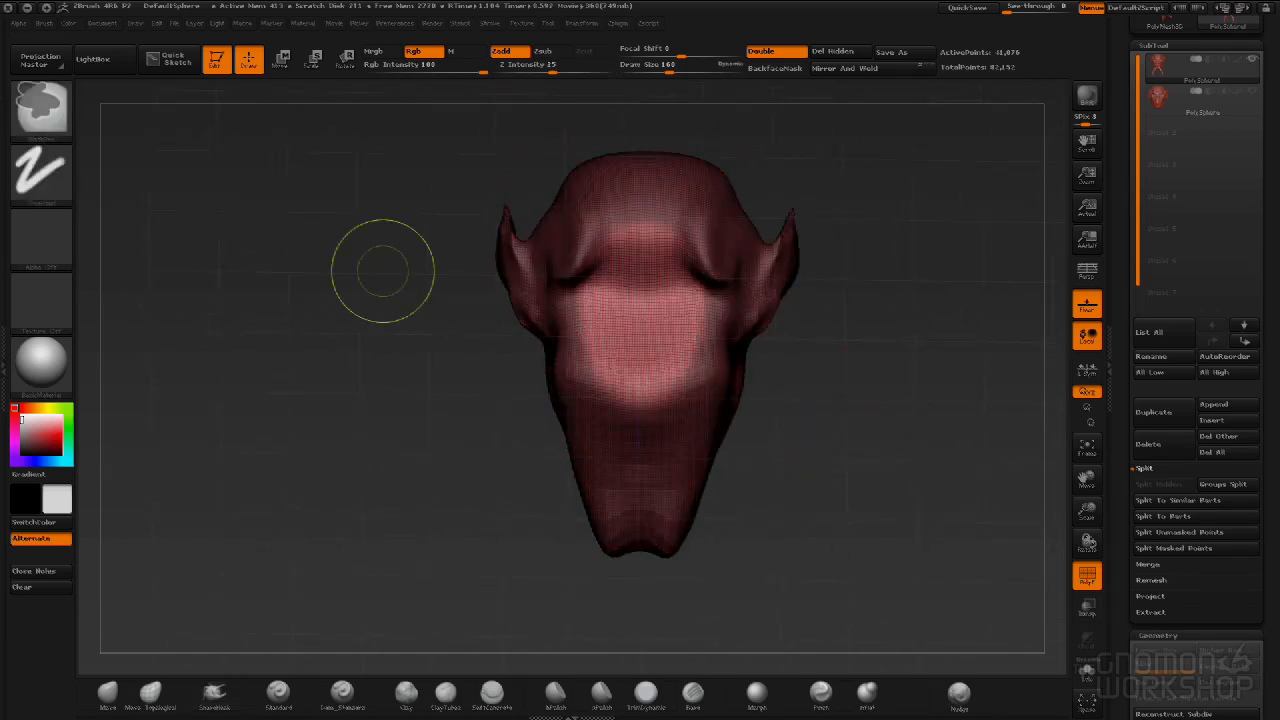
Extend the unmasked area straight downward into a neck with a vertical Transpose Move line in side view.
left_click_drag(897, 299, 906, 423)
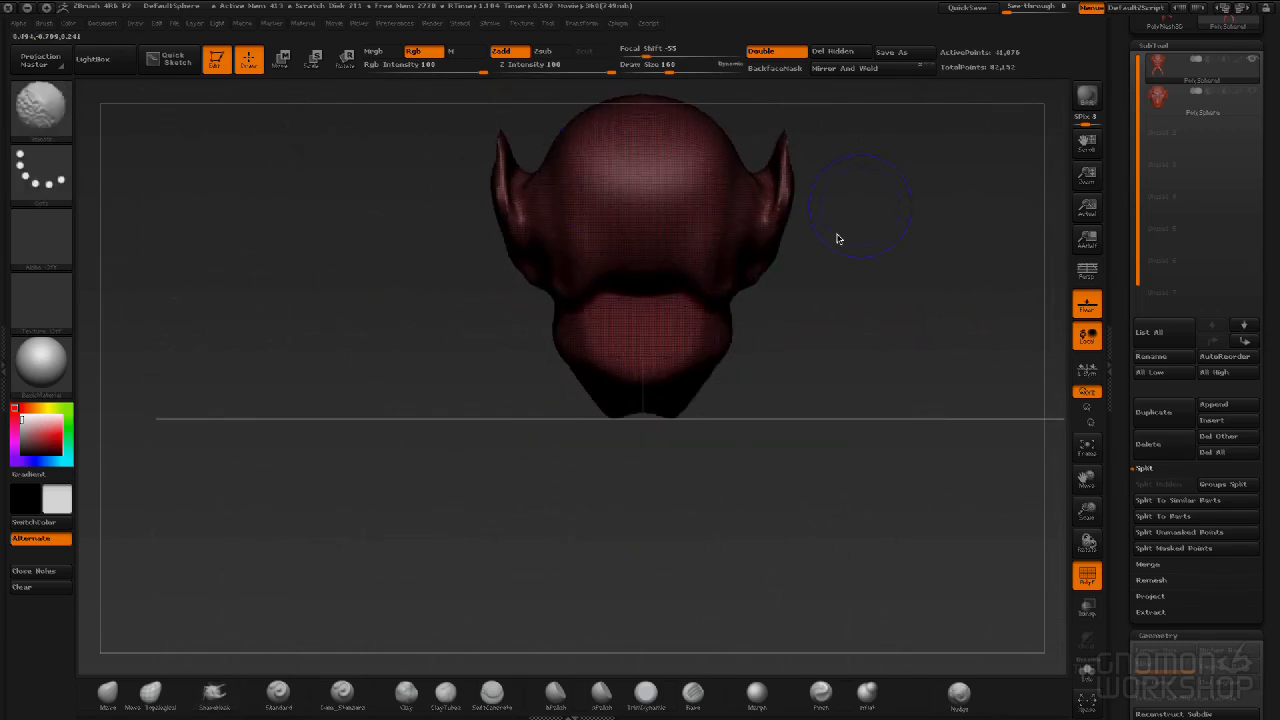
left_click_drag(906, 334, 871, 163)
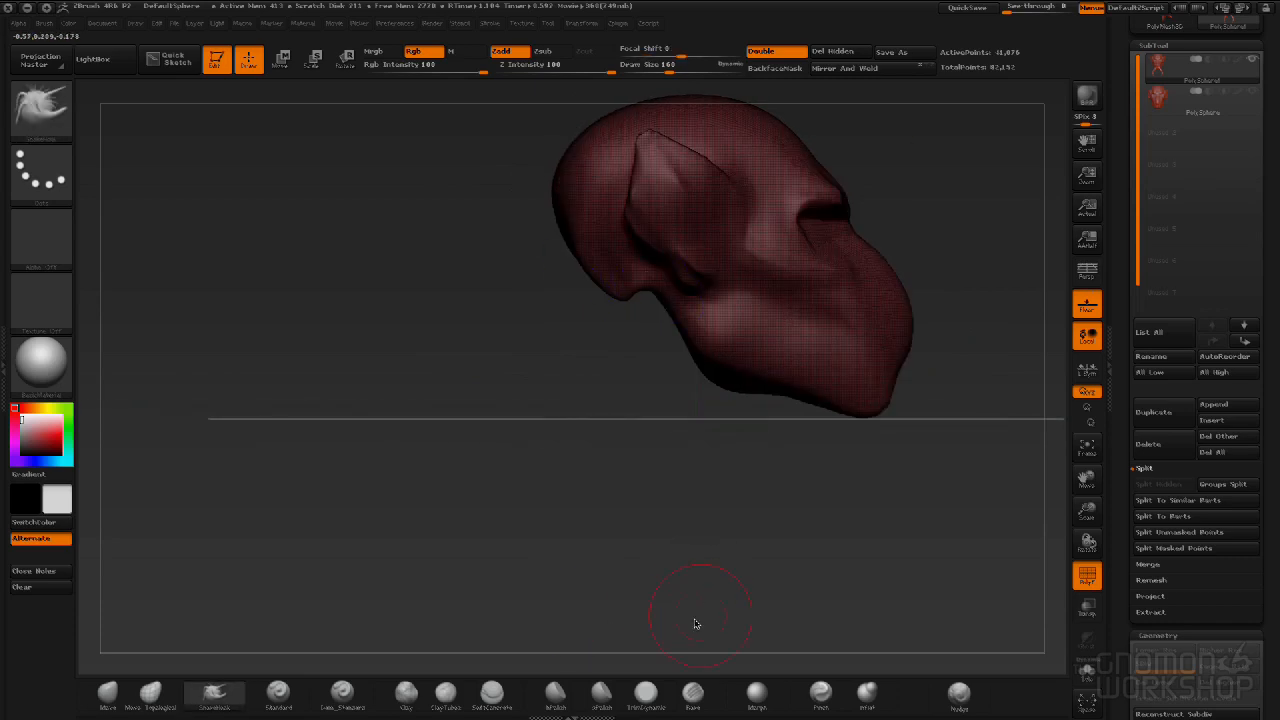
left_click(281, 58)
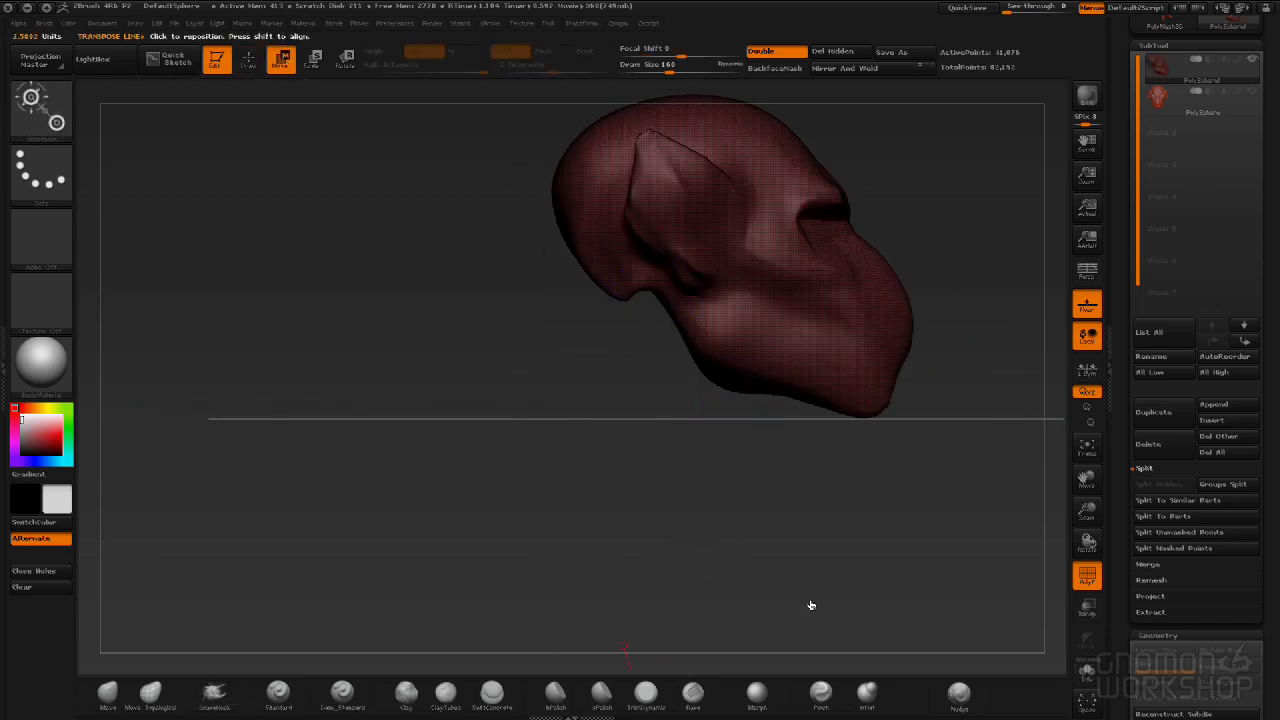
left_click_drag(765, 244, 765, 536)
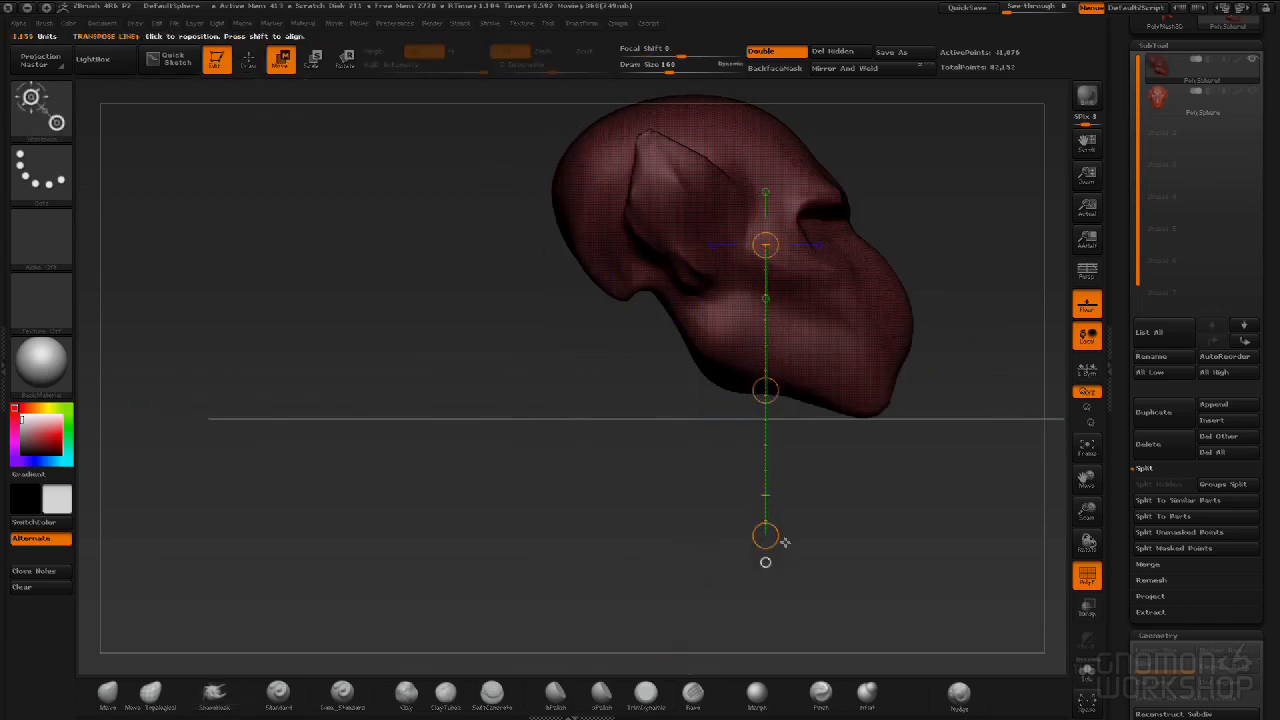
left_click_drag(917, 533, 957, 534)
left_click_drag(765, 390, 763, 560)
left_click_drag(900, 442, 780, 448)
left_click_drag(586, 474, 259, 440, "alt")
left_click_drag(438, 362, 436, 335)
left_click_drag(728, 396, 842, 408)
Clear the mask and remesh the head and neck with DynaMesh.
left_click_drag(826, 279, 804, 353, "ctrl")
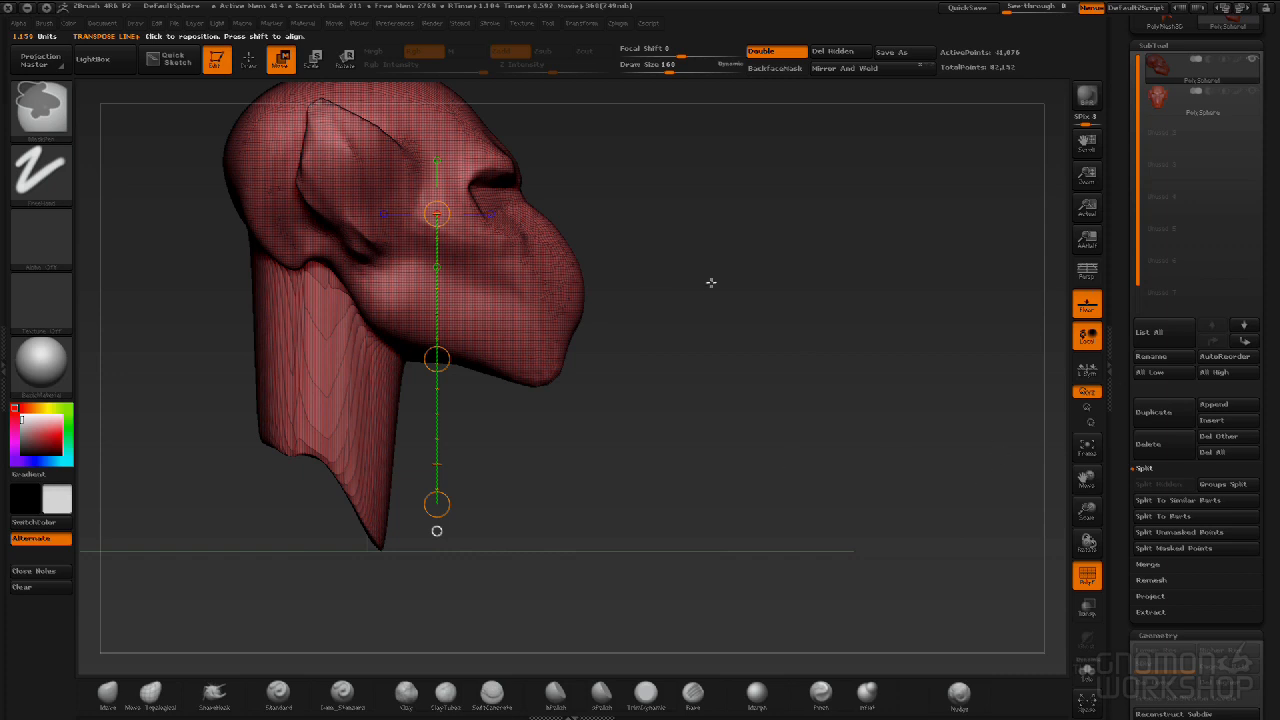
key("b")
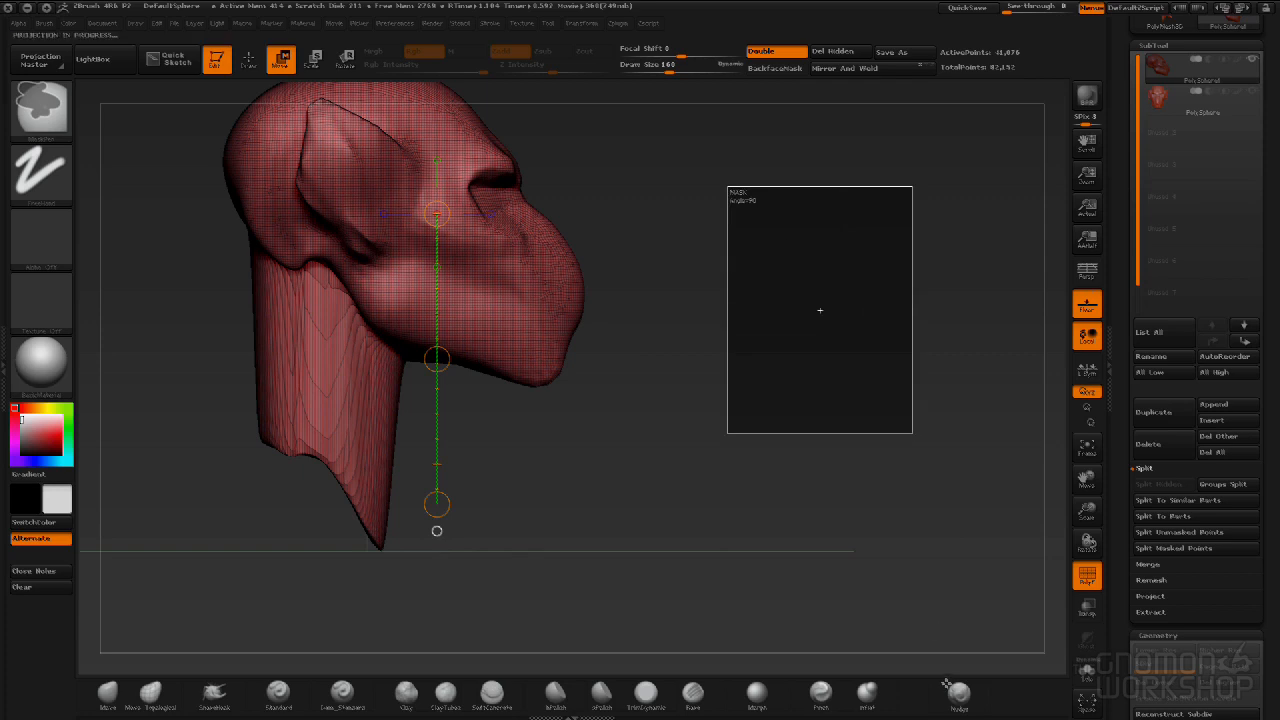
left_click_drag(819, 378, 528, 314)
left_click_drag(815, 422, 464, 444, "shift")
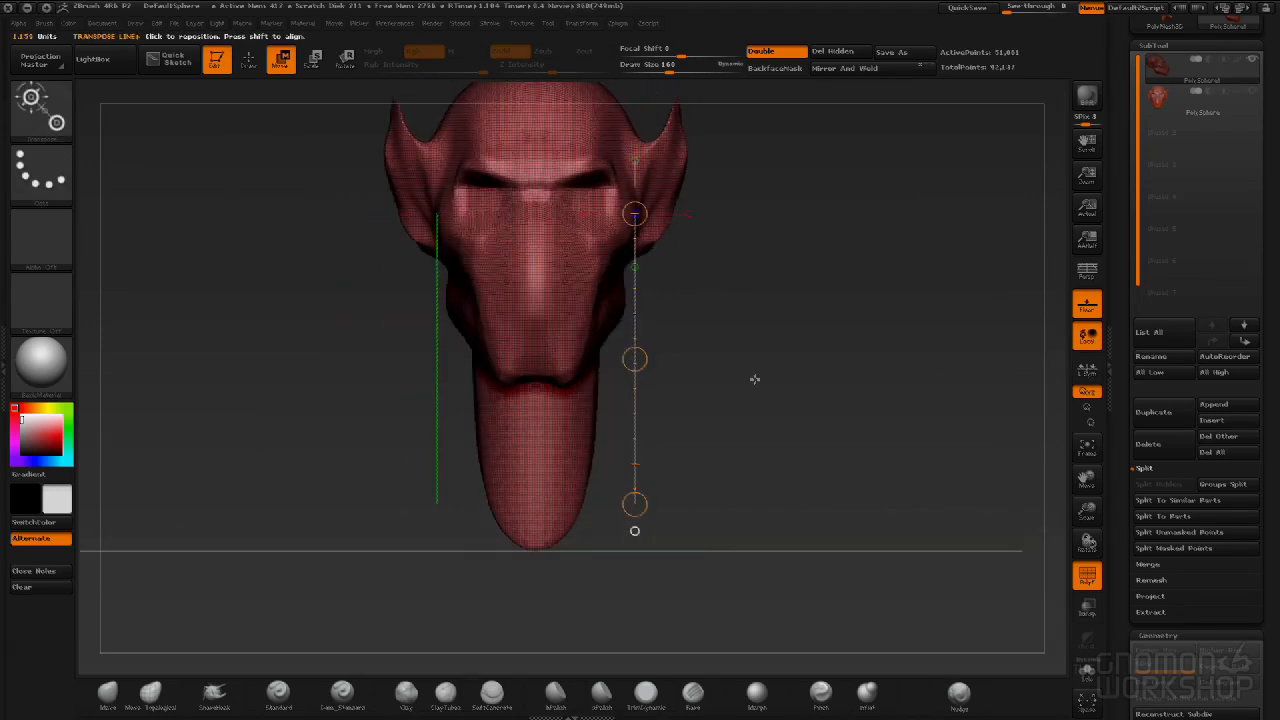
Widen the lower neck with the Move brush and pull its back edge outward into shoulders in side view.
left_click(248, 58)
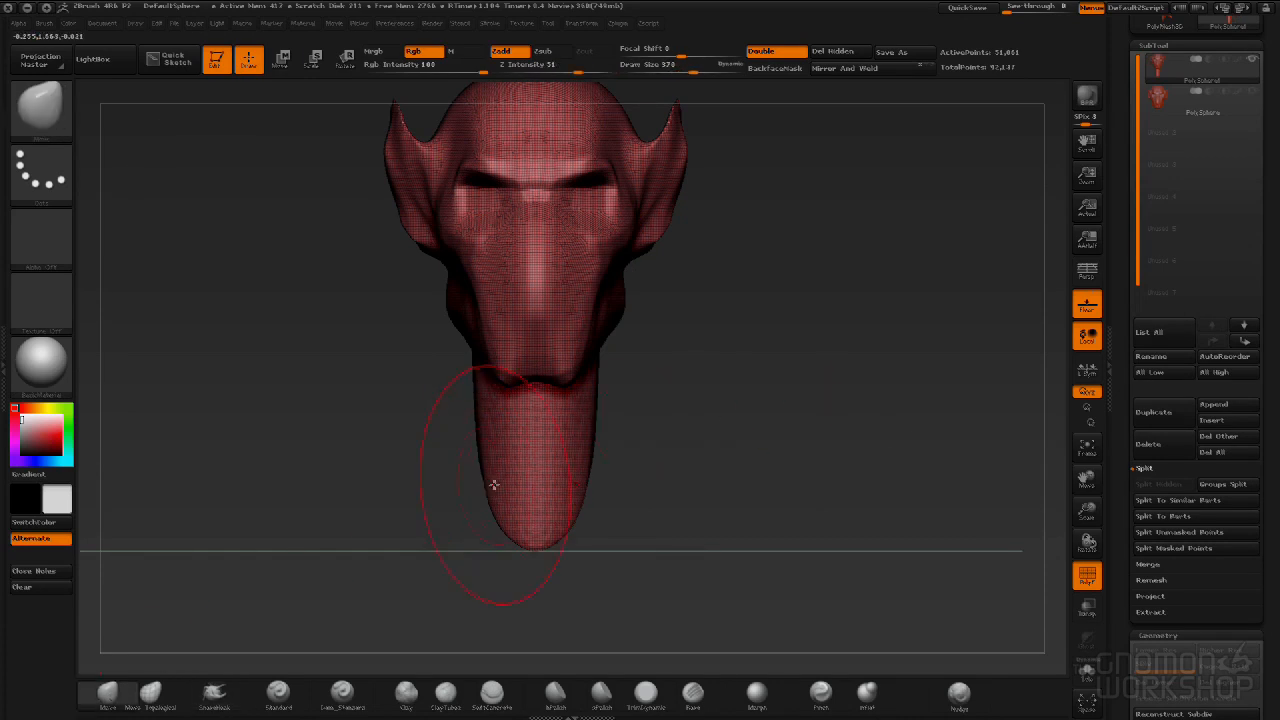
left_click_drag(483, 477, 200, 580)
mouse_move(856, 583)
left_mouse_down()
mouse_move(917, 577)
mouse_move(779, 550)
left_mouse_up()
mouse_move(740, 471)
left_mouse_down()
mouse_move(849, 451)
mouse_move(683, 517)
left_mouse_up()
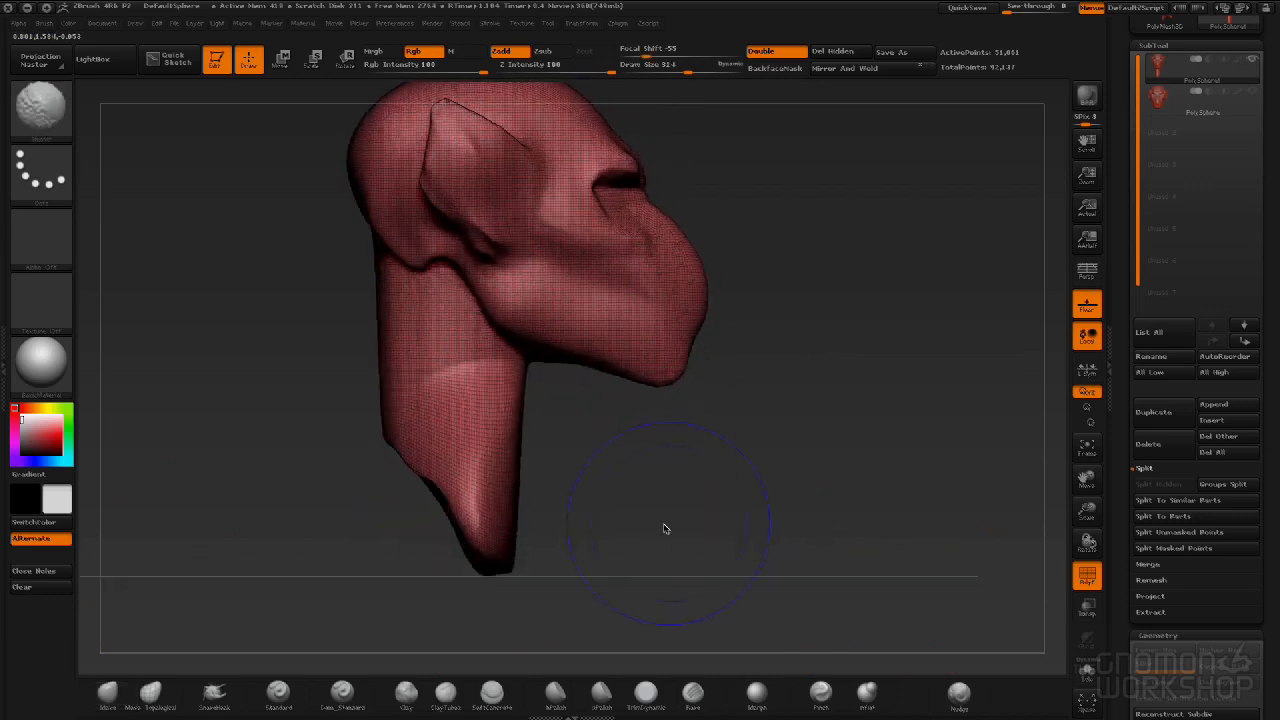
mouse_move(383, 413)
left_mouse_down()
mouse_move(277, 443)
mouse_move(320, 443)
left_mouse_up()
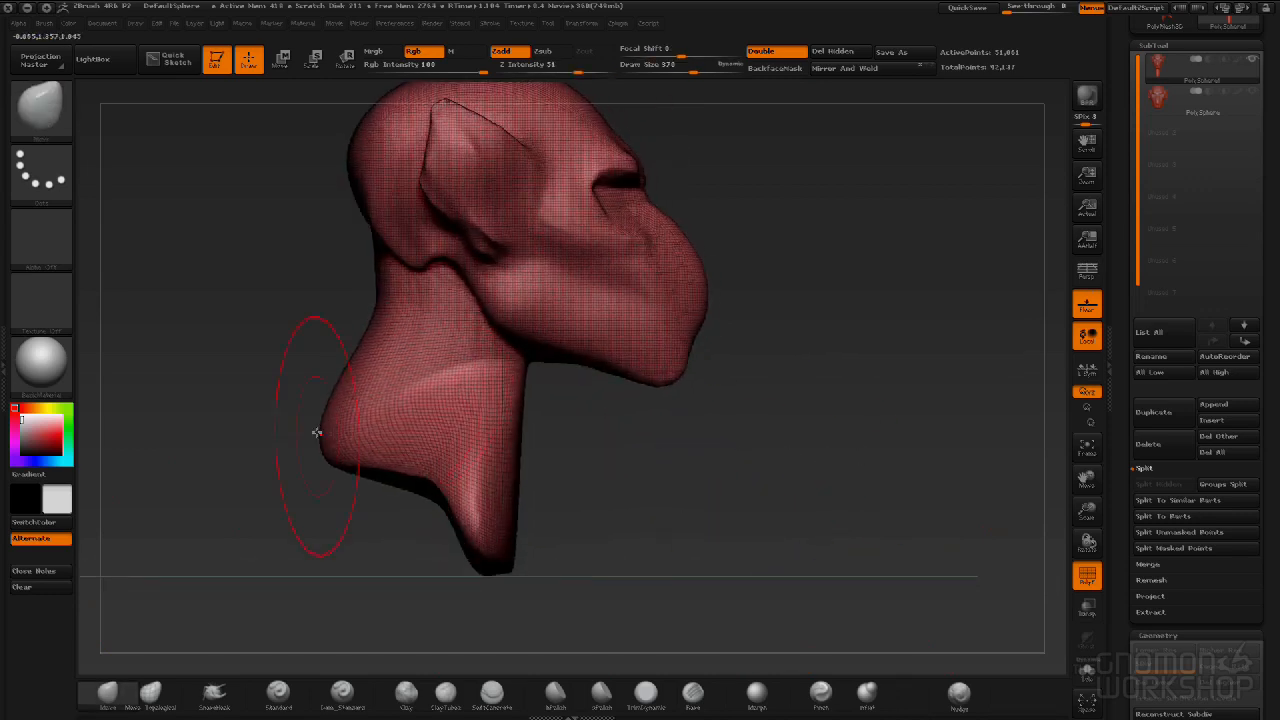
mouse_move(393, 310)
left_mouse_down()
mouse_move(346, 314)
mouse_move(394, 330)
left_mouse_up()
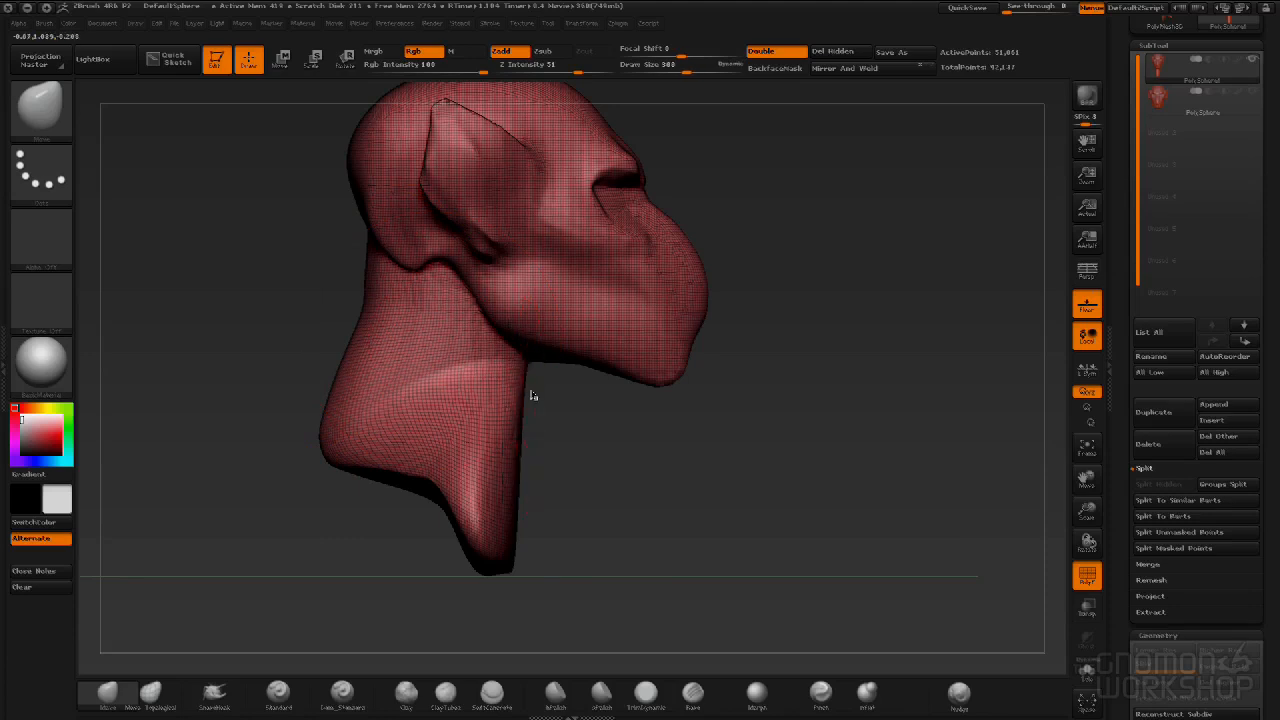
mouse_move(524, 382)
left_mouse_down()
mouse_move(563, 409)
mouse_move(540, 400)
left_mouse_up()
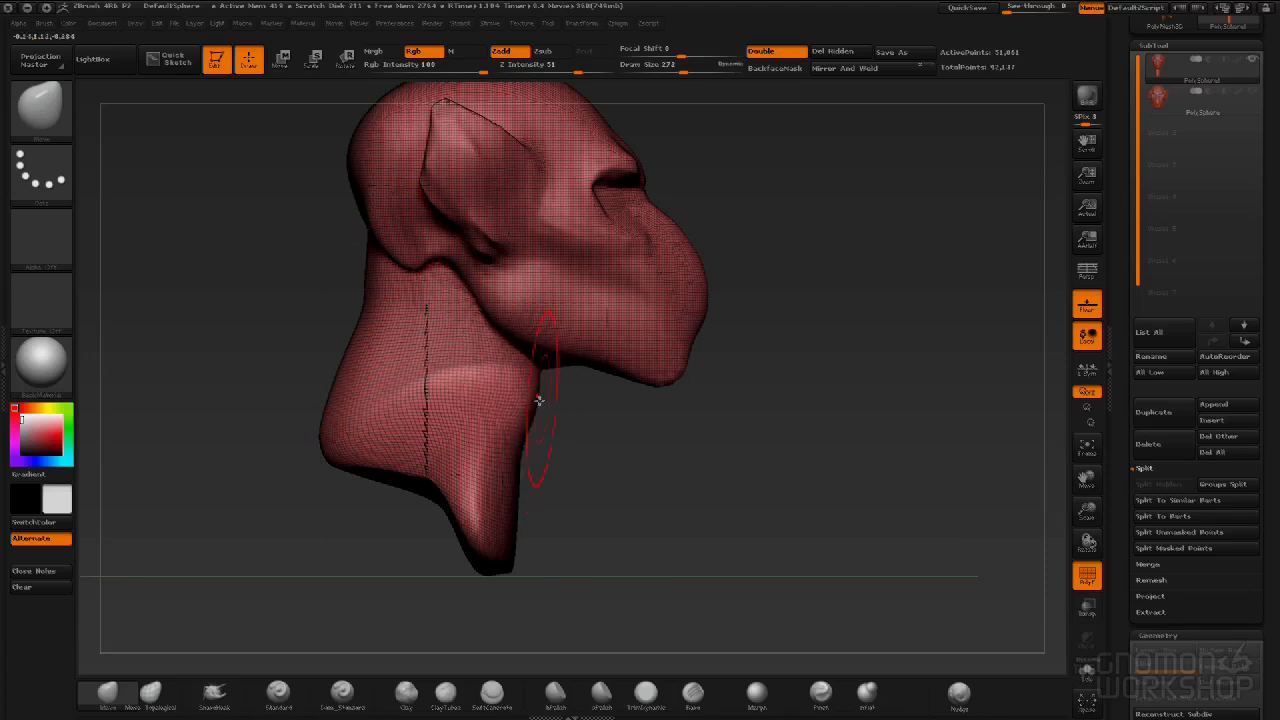
Pull the chest and the underside of the shoulders downward to fill out the bust, and smooth the chest.
mouse_move(505, 546)
left_mouse_down()
mouse_move(576, 613)
mouse_move(598, 670)
left_mouse_up()
left_click_drag(806, 562, 697, 561)
mouse_move(613, 556)
left_mouse_down()
mouse_move(611, 611)
mouse_move(627, 640)
mouse_move(617, 660)
left_mouse_up()
mouse_move(956, 412)
left_mouse_down("alt")
mouse_move(877, 411)
mouse_move(900, 429)
mouse_move(831, 383)
mouse_move(855, 399)
mouse_move(796, 400)
left_mouse_up("alt")
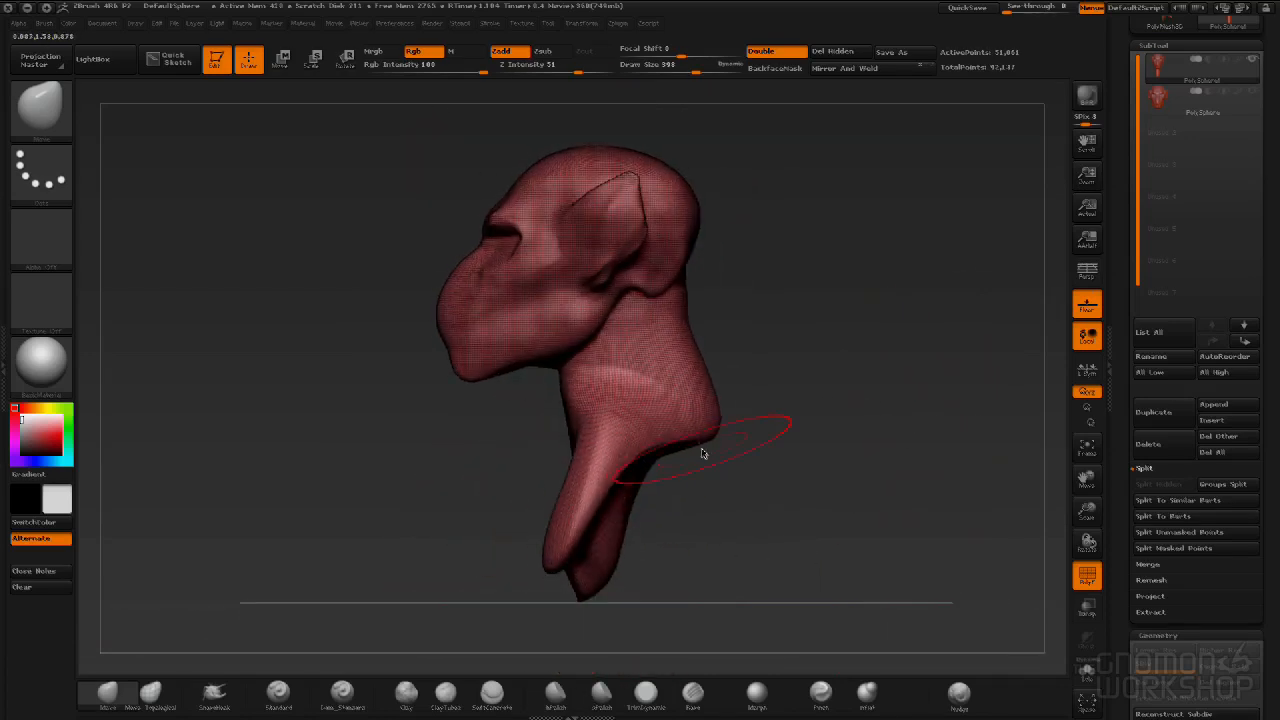
mouse_move(640, 428)
left_mouse_down()
mouse_move(671, 480)
mouse_move(666, 497)
mouse_move(692, 430)
left_mouse_up()
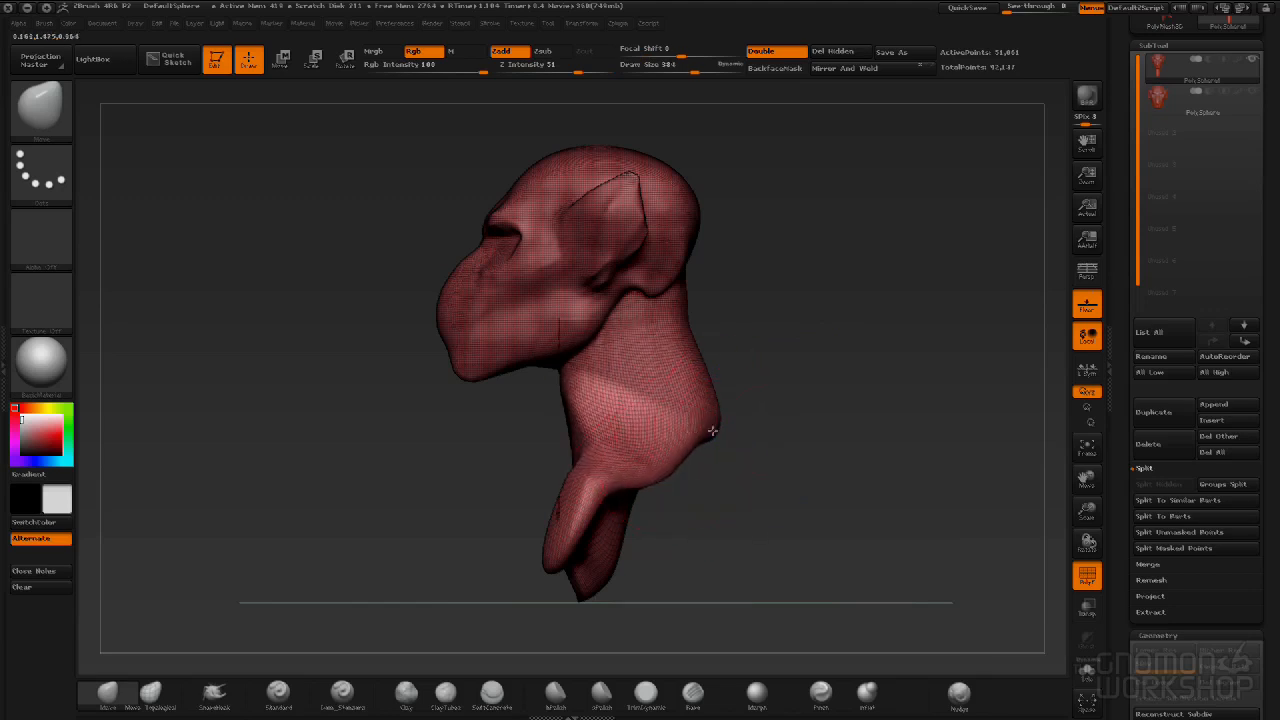
left_click_drag(833, 499, 897, 506)
mouse_move(474, 492)
left_mouse_down("shift")
mouse_move(466, 530)
mouse_move(474, 492)
left_mouse_up("shift")
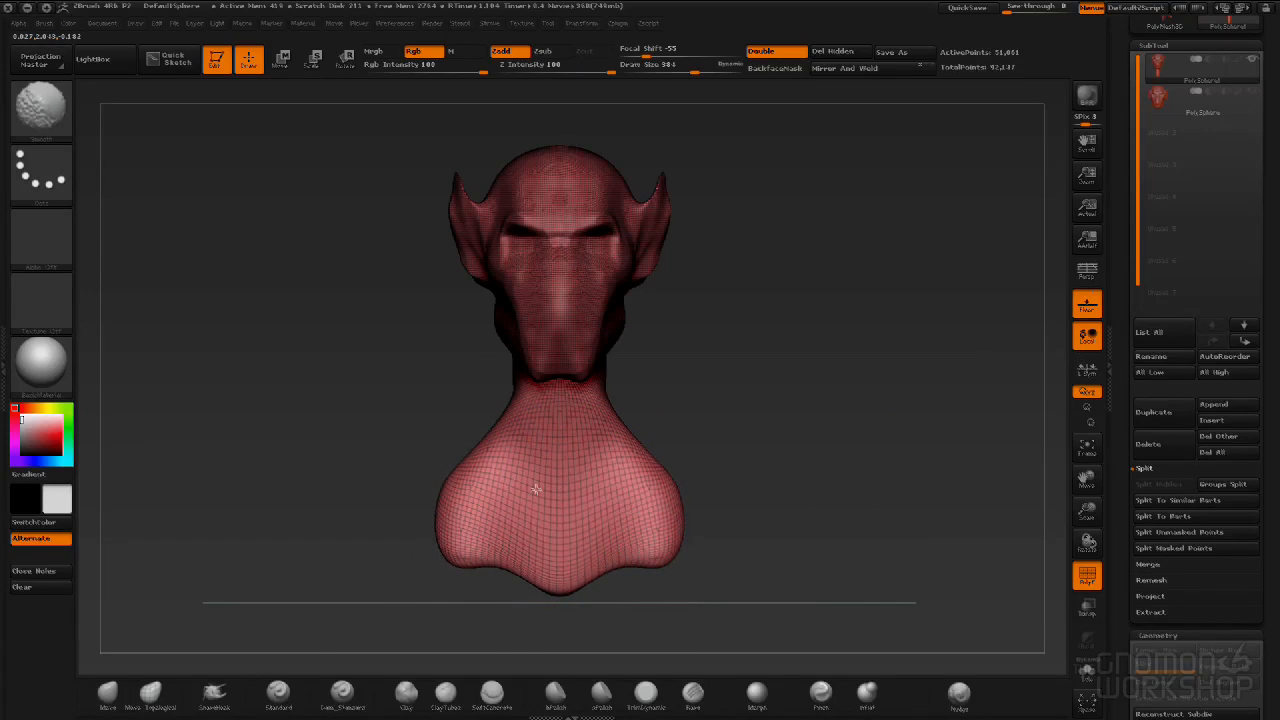
Push the shoulders back and pull the nape and throat into shape beneath the skull and jaw with the Move brush.
left_click_drag(714, 443, 787, 411)
left_click_drag(438, 398, 391, 420)
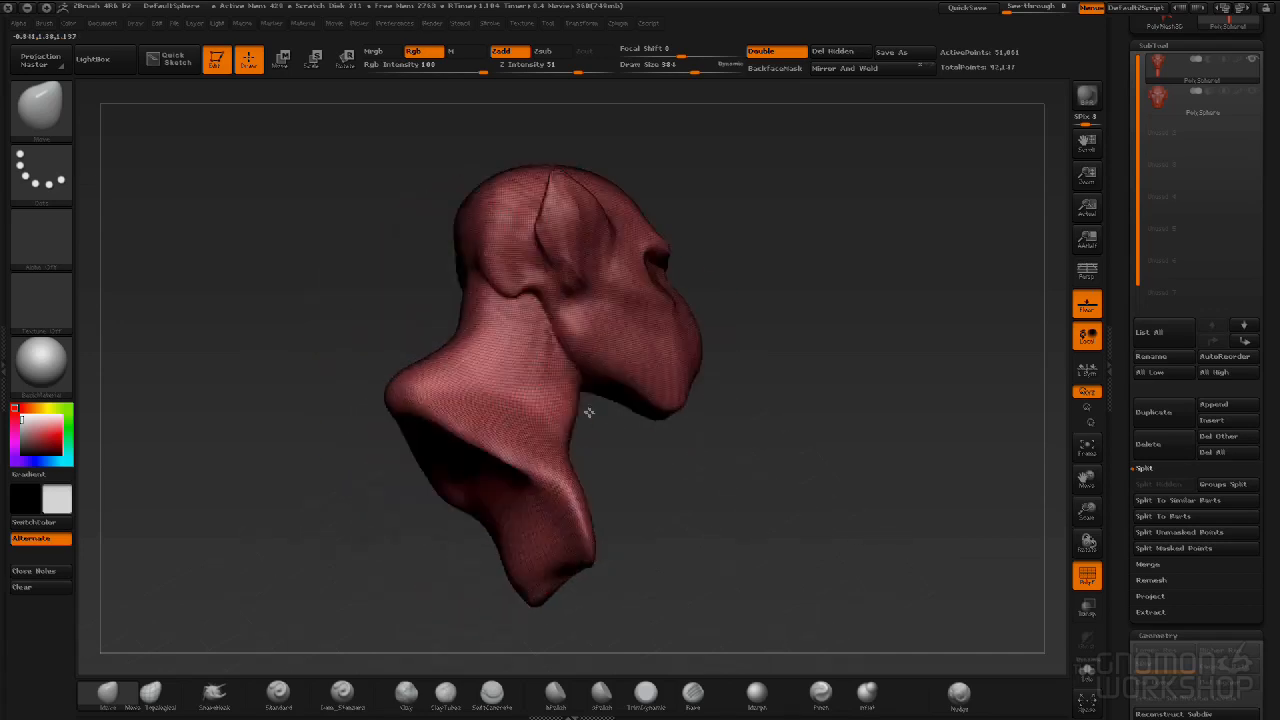
left_click_drag(589, 412, 578, 402, "shift")
mouse_move(458, 338)
left_mouse_down()
mouse_move(443, 323)
mouse_move(449, 300)
left_mouse_up()
mouse_move(769, 463)
left_mouse_down()
mouse_move(711, 459)
mouse_move(677, 430)
left_mouse_up()
left_click_drag(668, 375, 510, 371)
left_click_drag(561, 289, 598, 424)
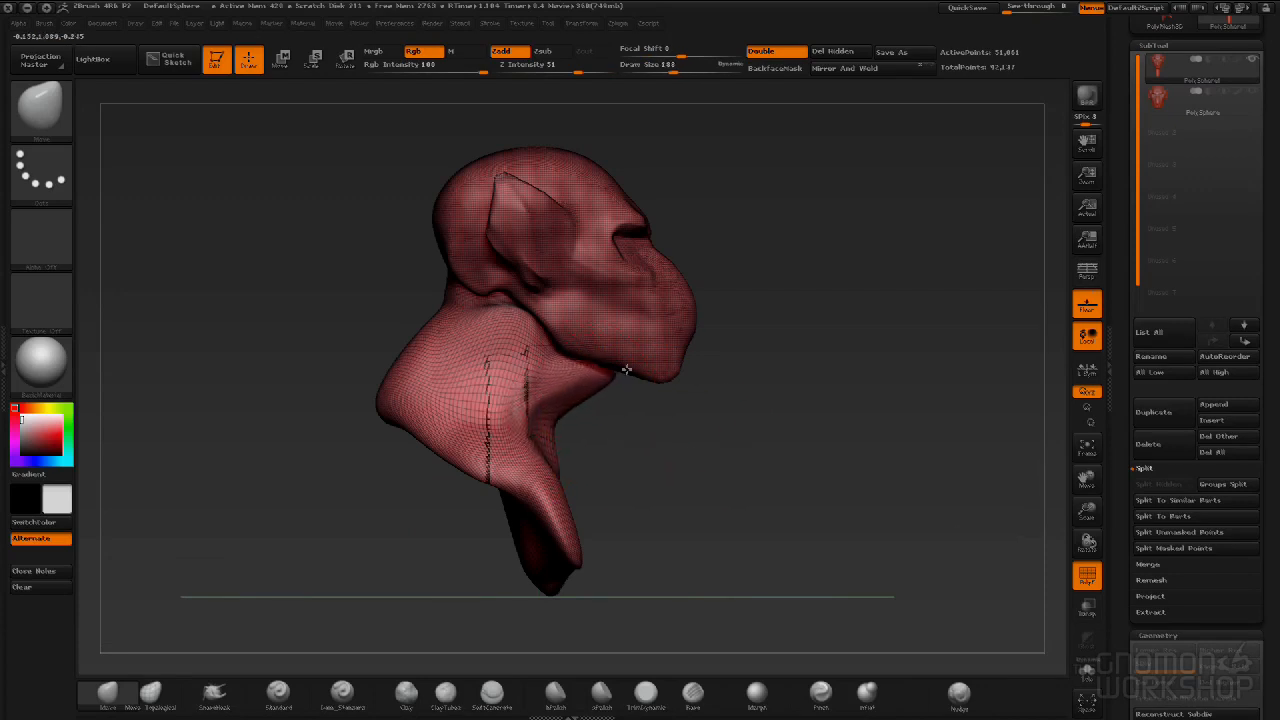
mouse_move(632, 360)
left_mouse_down()
mouse_move(710, 470)
mouse_move(701, 455)
mouse_move(789, 474)
mouse_move(1061, 481)
mouse_move(811, 349)
mouse_move(792, 397)
mouse_move(433, 274)
left_mouse_up()
Remesh the stretched bust with DynaMesh and smooth the seam where the neck meets the jaw.
left_click_drag(826, 396, 674, 409)
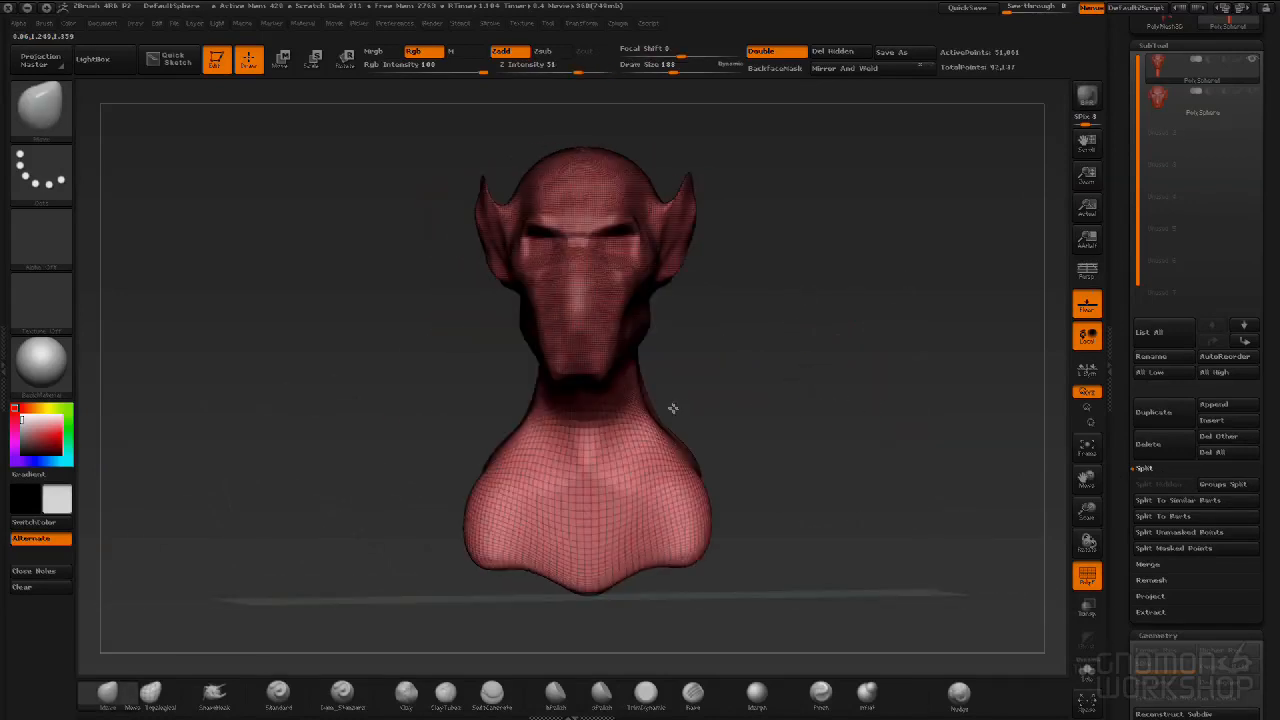
mouse_move(754, 417)
left_mouse_down()
mouse_move(761, 290)
mouse_move(614, 349)
left_mouse_up()
left_click_drag(797, 363, 922, 458, "alt")
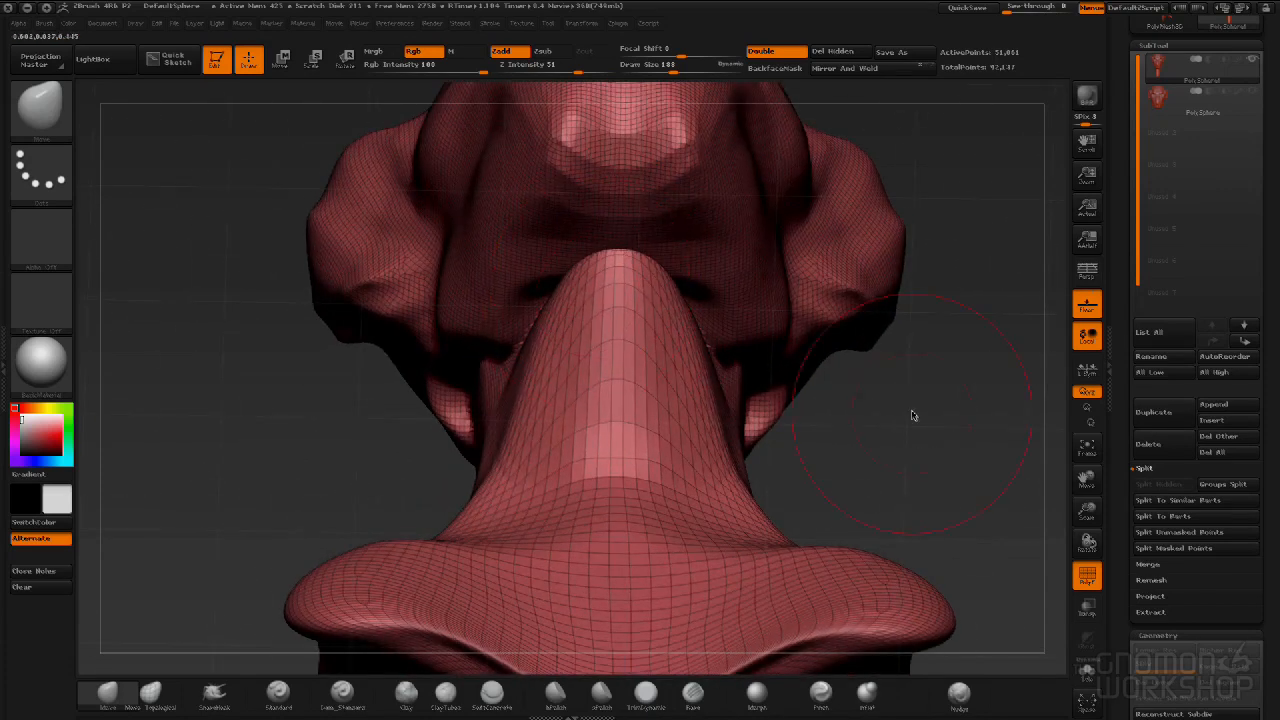
left_click_drag(974, 311, 1061, 560, "ctrl")
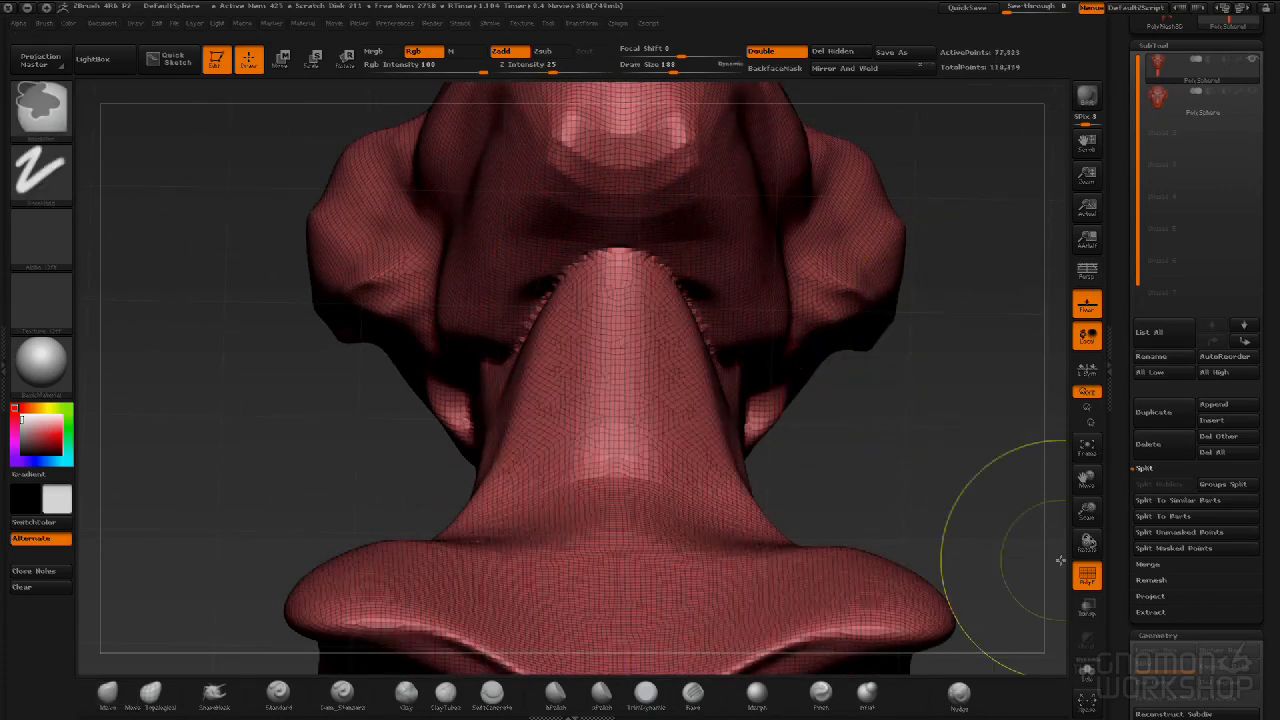
left_click_drag(958, 393, 992, 412)
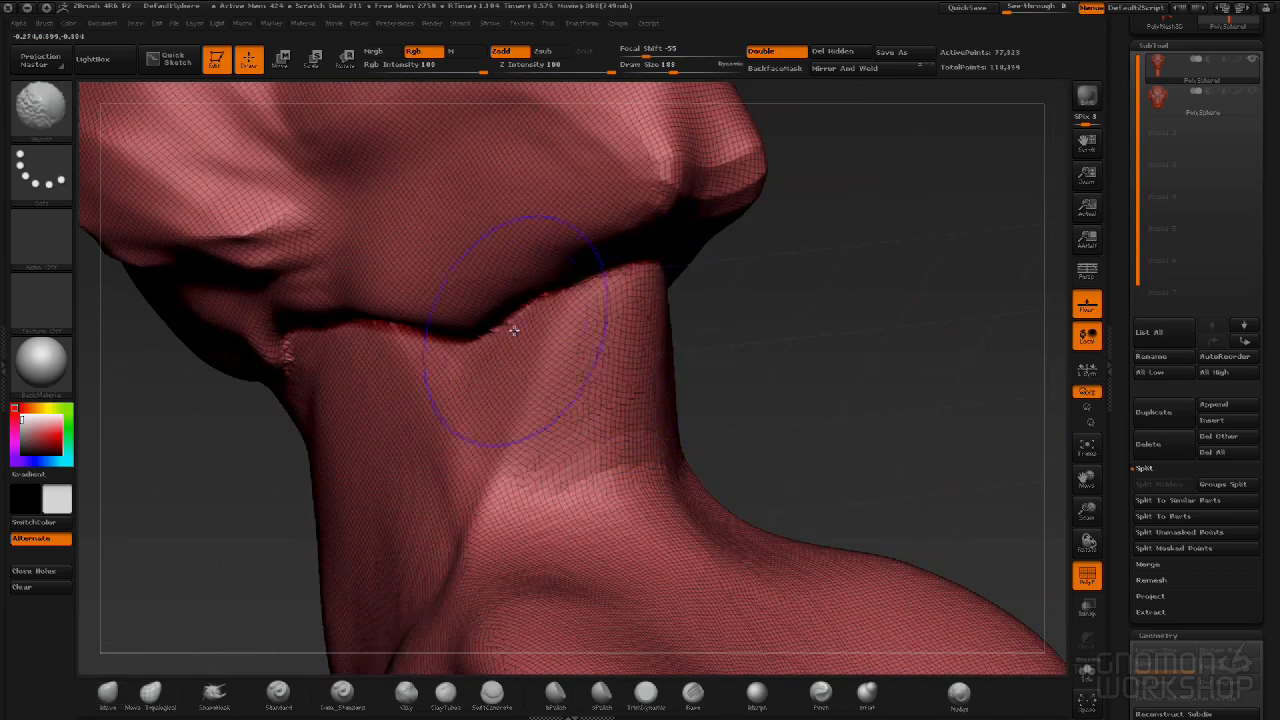
left_click_drag(897, 300, 730, 325)
Pull the bottom edge of the chest downward with the Move brush in front view.
mouse_move(653, 445)
left_mouse_down()
mouse_move(529, 403)
mouse_move(619, 507)
left_mouse_up()
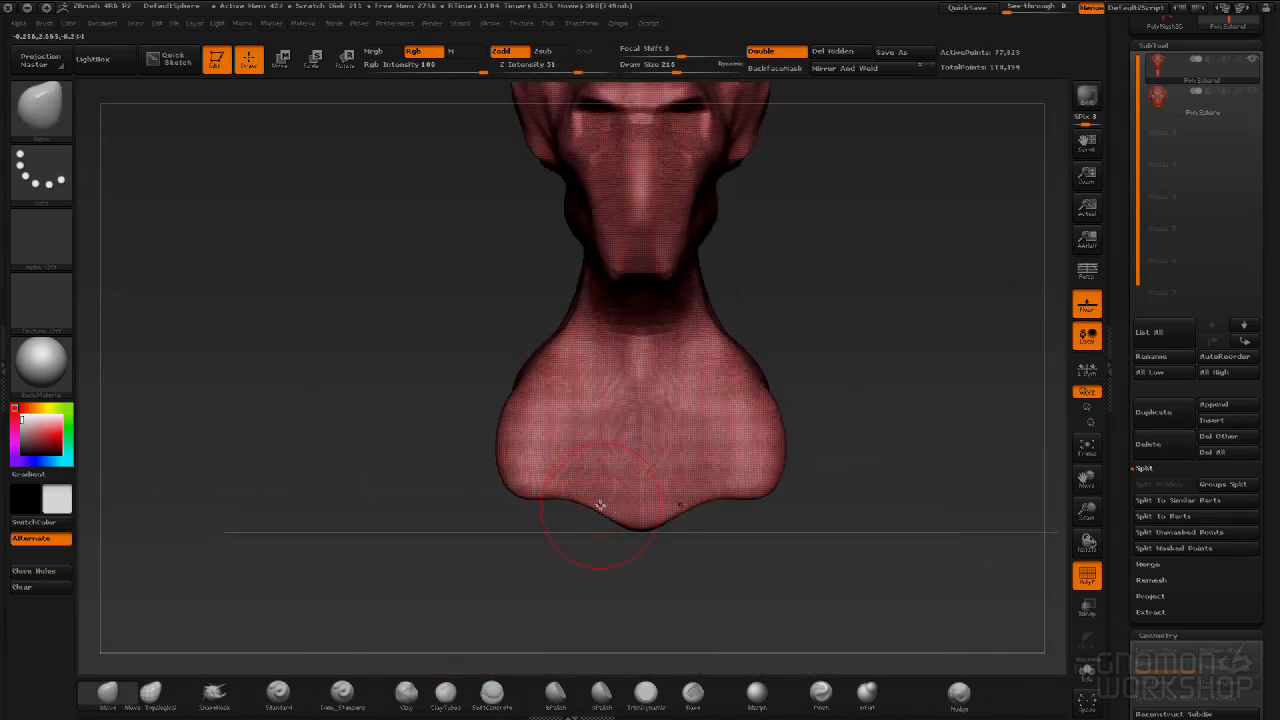
left_click_drag(586, 499, 580, 655)
mouse_move(642, 614)
left_mouse_down()
mouse_move(637, 645)
mouse_move(651, 600)
mouse_move(642, 631)
left_mouse_up()
Mask the head down to the jaw line in side view and hide the polygon wireframe.
mouse_move(808, 538)
left_mouse_down()
mouse_move(856, 508)
mouse_move(774, 474)
mouse_move(809, 460)
mouse_move(609, 290)
left_mouse_up()
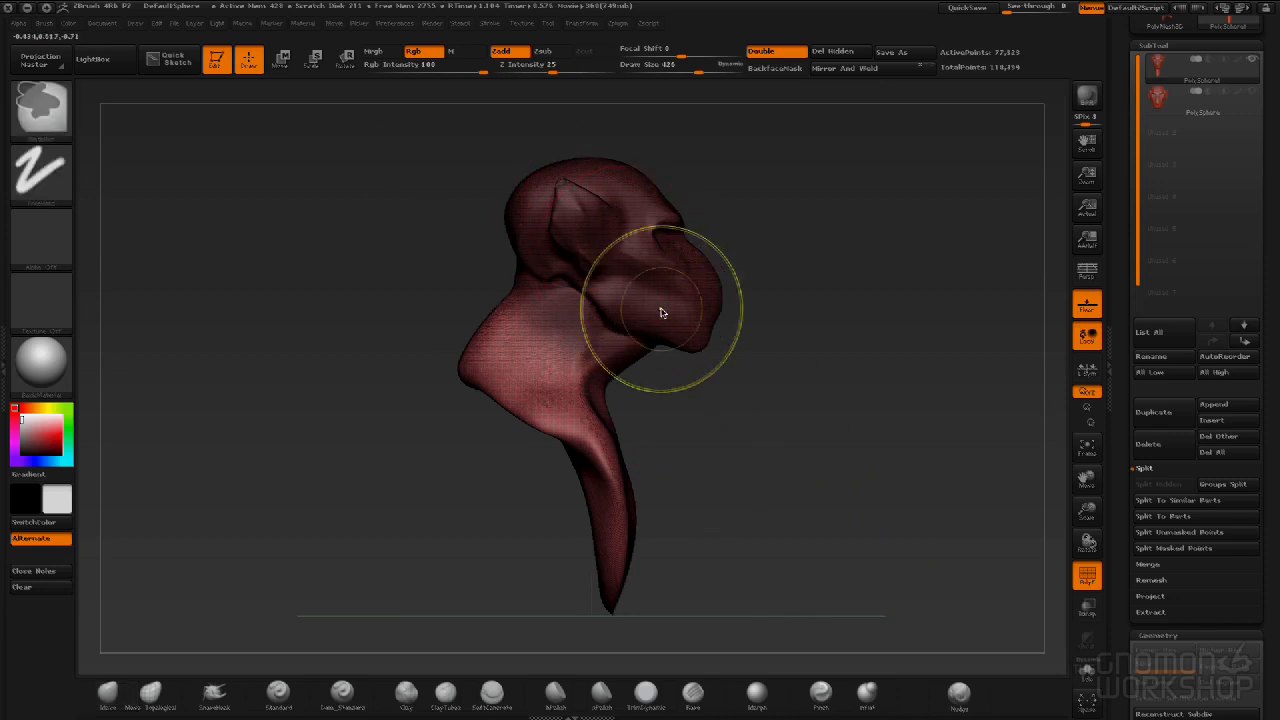
key("shift+f")
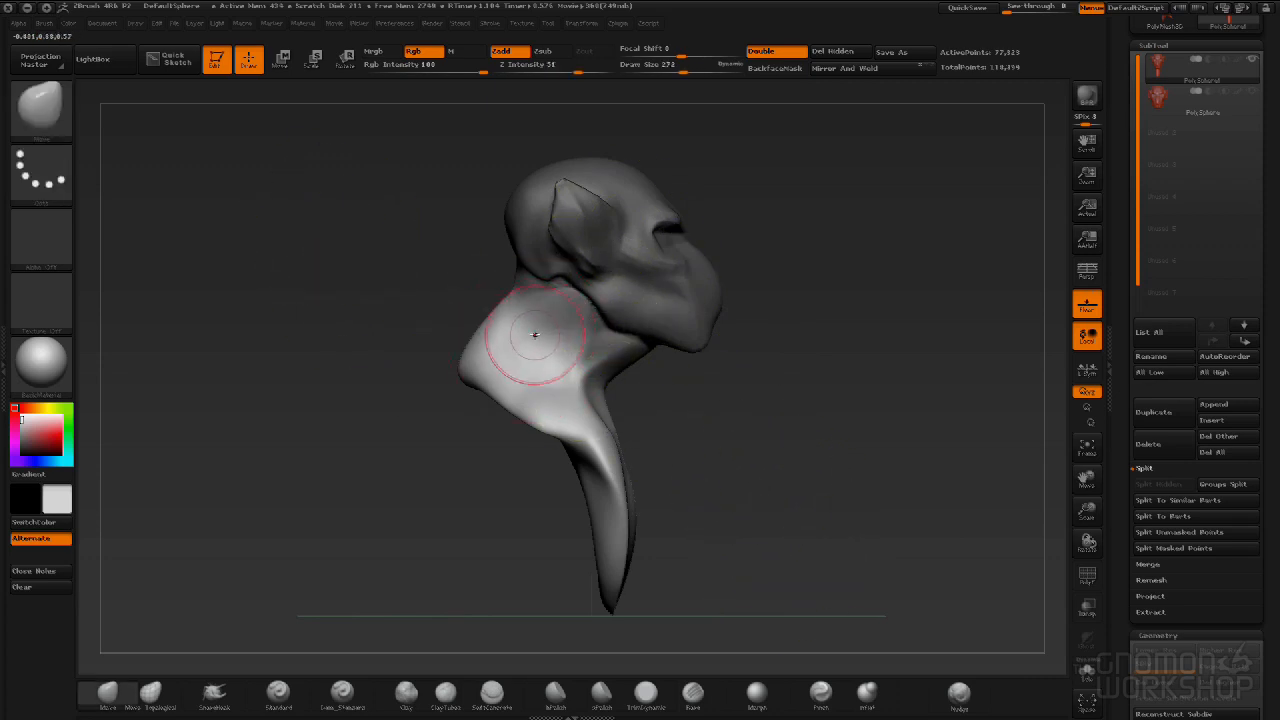
key("ctrl")
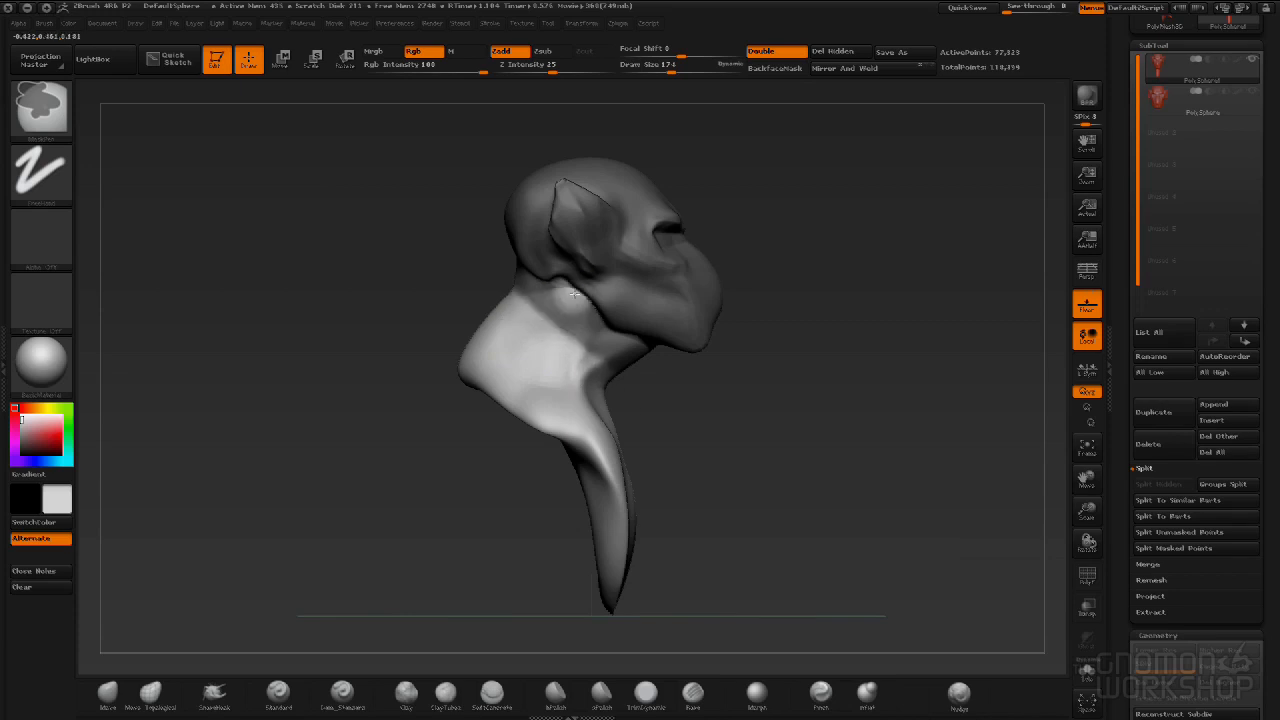
left_click(281, 60)
left_click_drag(717, 332, 633, 336)
key("ctrl+z")
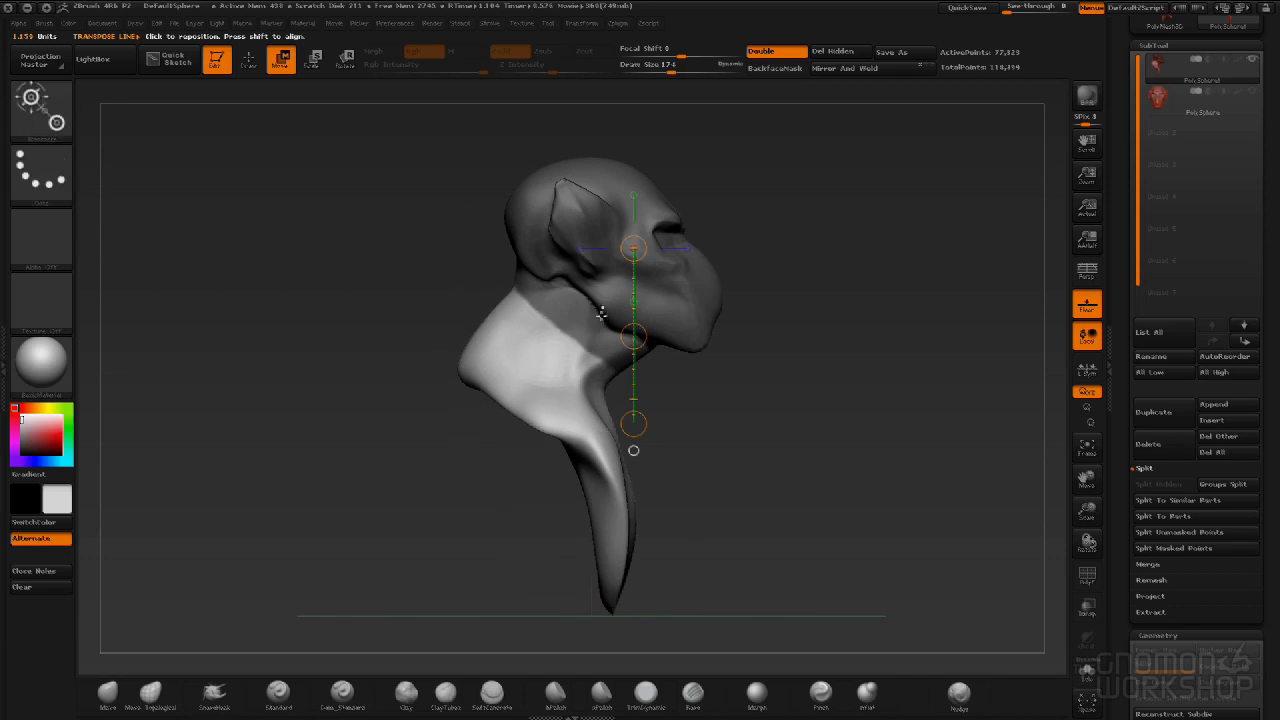
Soften the mask edge at the neck and move the unmasked neck and chest slightly back and down with Transpose Move.
left_click(249, 60)
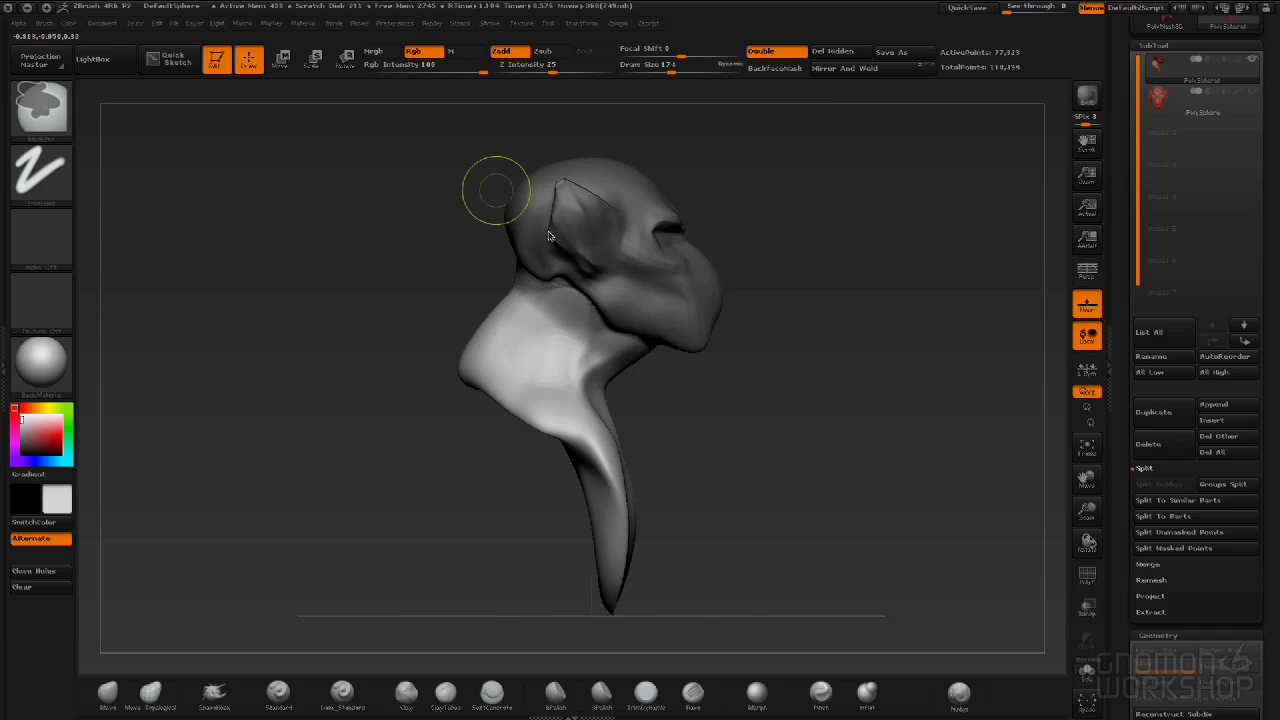
key("w")
left_click_drag(633, 336, 622, 350)
left_click_drag(865, 446, 809, 446)
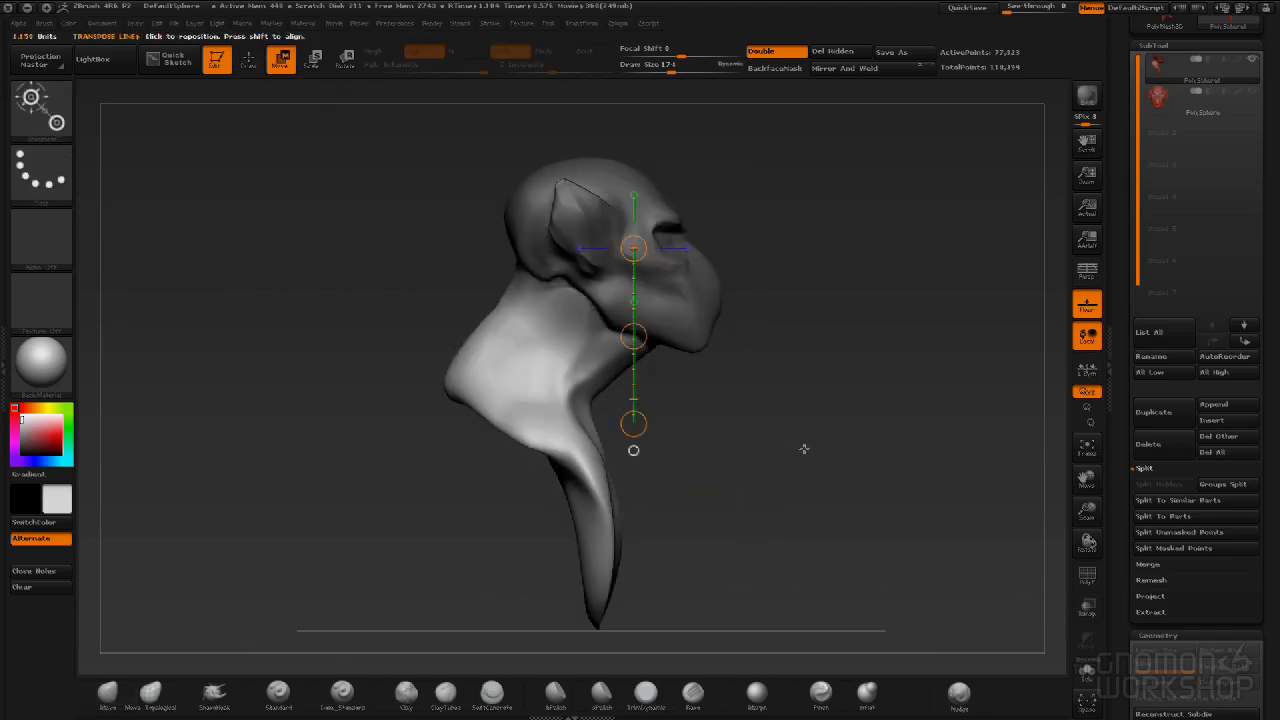
Round off the chest and shoulders, and remesh the bust with DynaMesh after clearing the head mask.
mouse_move(600, 276)
left_mouse_down()
mouse_move(600, 607)
mouse_move(609, 538)
left_mouse_up()
left_click_drag(818, 542, 724, 557)
left_click_drag(808, 494, 718, 415)
left_click_drag(732, 296, 804, 512, "ctrl")
left_click_drag(777, 336, 827, 461, "ctrl")
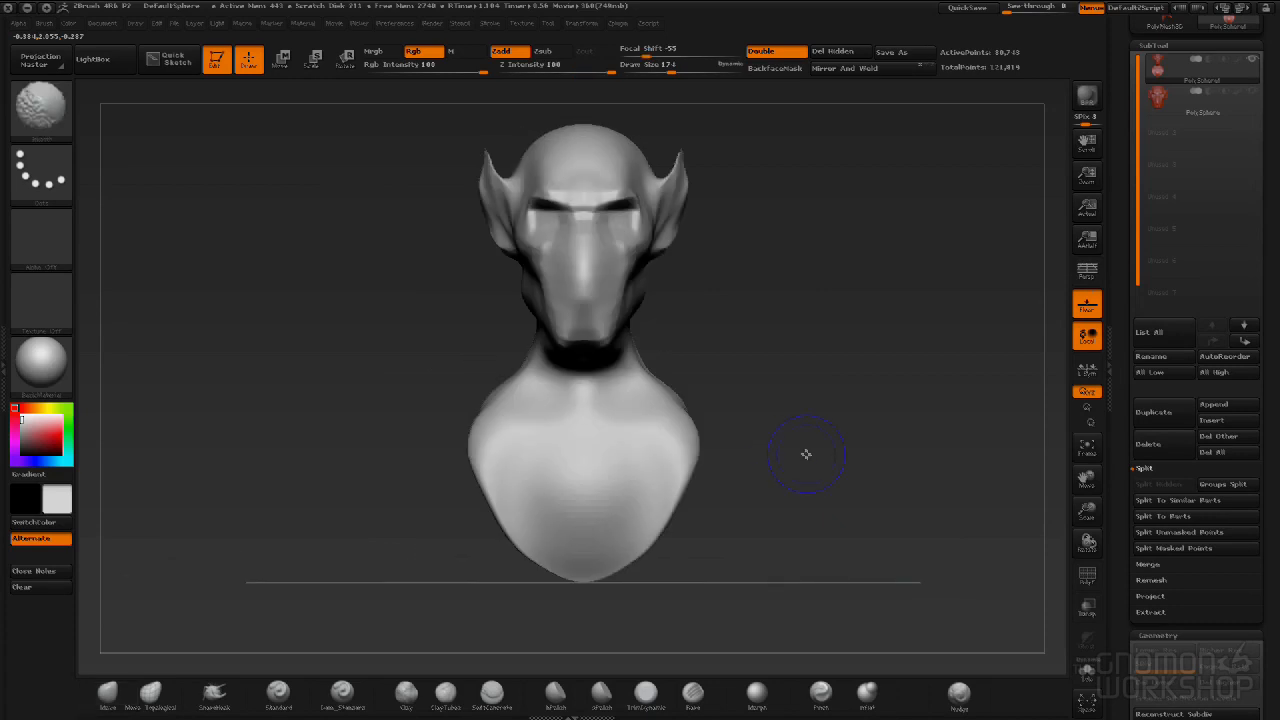
Show the polygon wireframe and remesh the bust at a lower DynaMesh resolution for a coarser mesh.
key("shift+f")
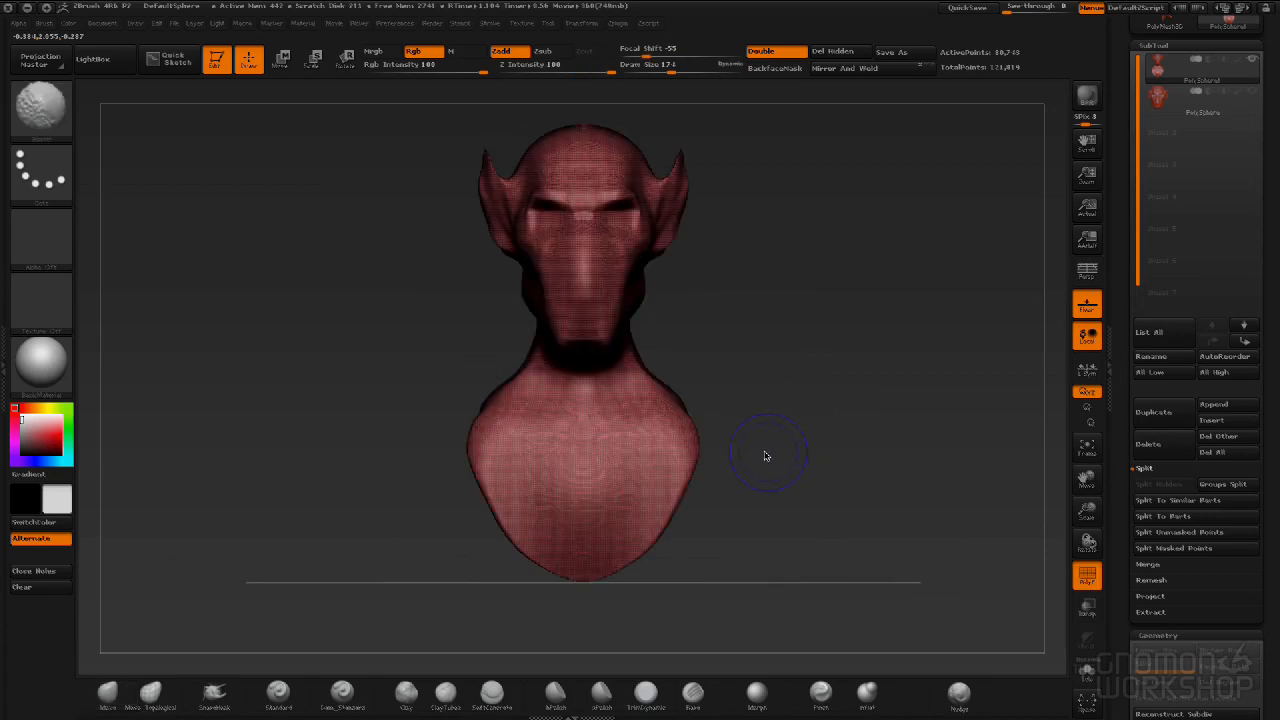
left_click_drag(1119, 460, 1131, 348)
left_click(1143, 394)
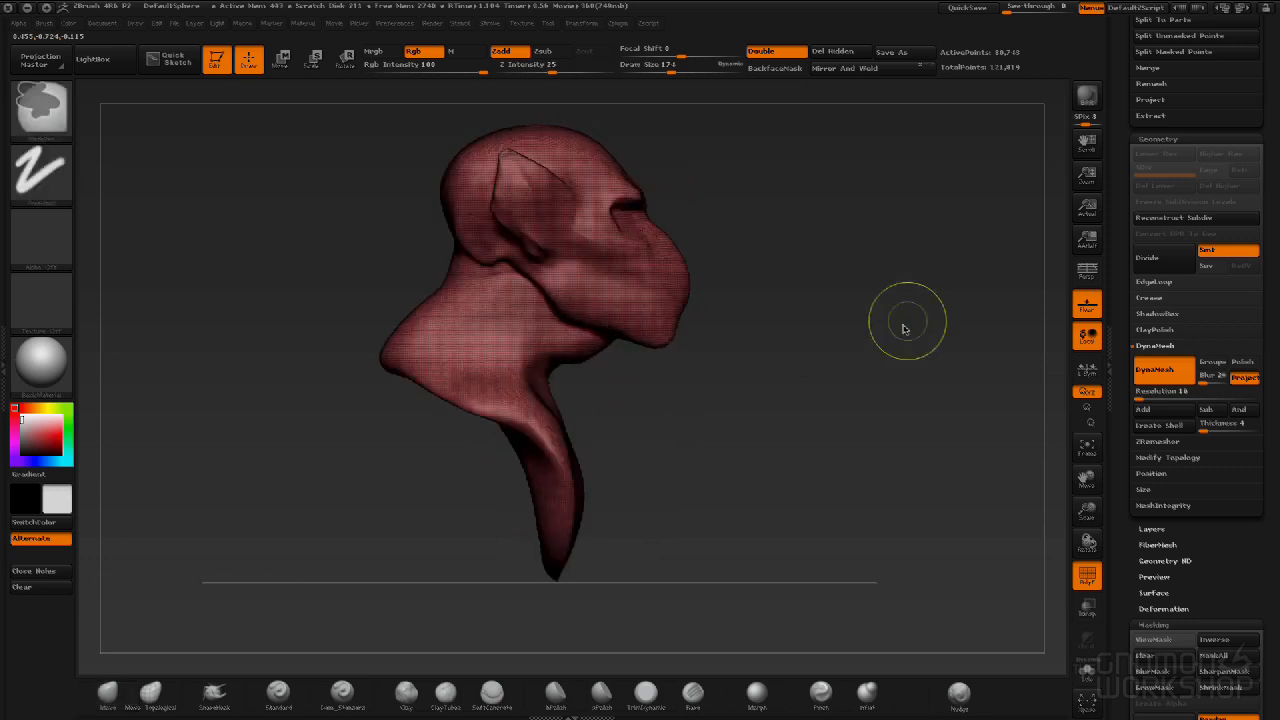
key("shift+d")
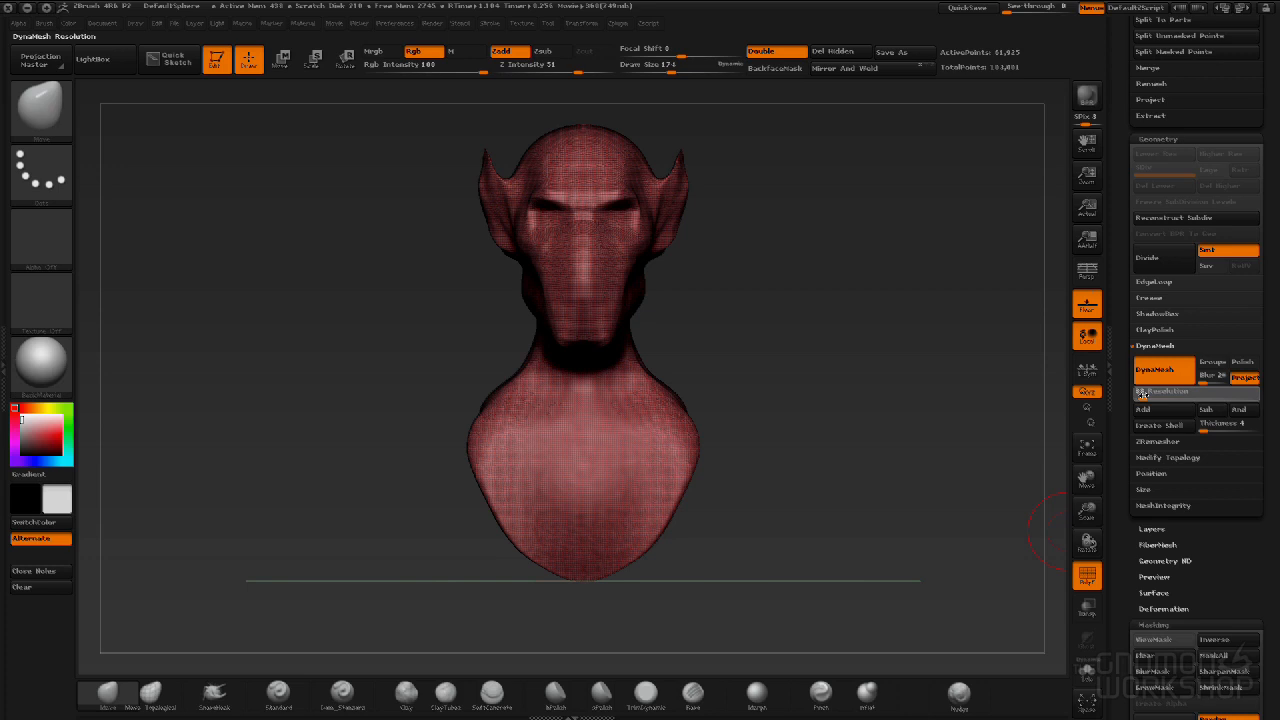
key("Return")
left_click_drag(868, 388, 1014, 586, "ctrl")
left_click_drag(904, 372, 1019, 254, "alt")
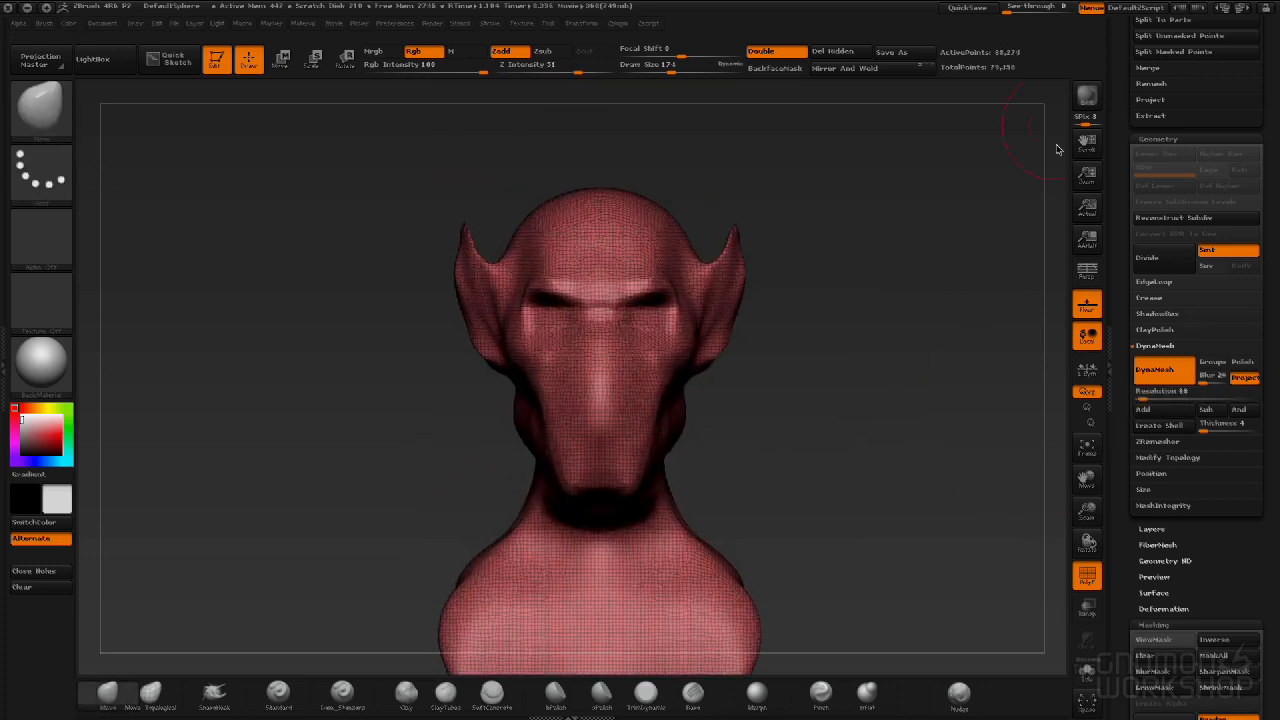
left_click_drag(868, 445, 1138, 449)
key("shift")
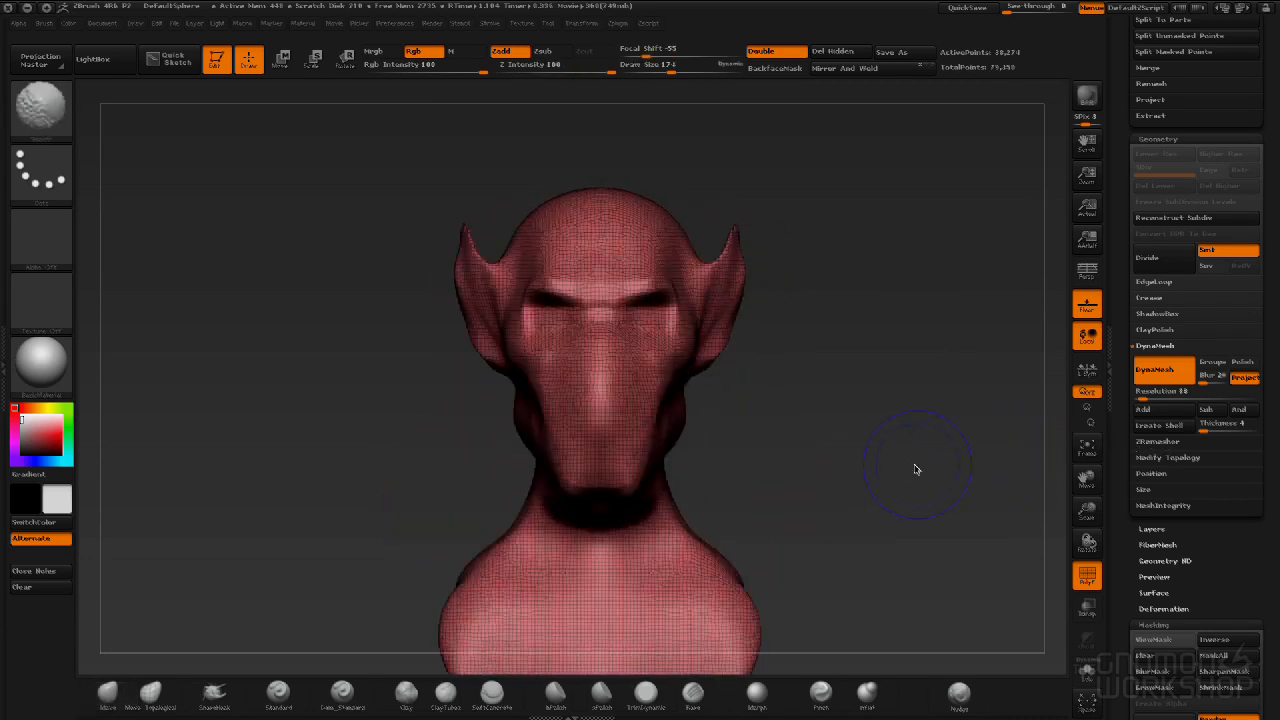
Hide the wireframe and build up the cheekbone and the side of the muzzle with the Clay brush.
key("shift+f")
mouse_move(866, 400)
left_mouse_down()
mouse_move(893, 444)
mouse_move(983, 434)
mouse_move(800, 444)
mouse_move(929, 449)
mouse_move(911, 554)
mouse_move(1019, 436)
mouse_move(820, 440)
left_mouse_up()
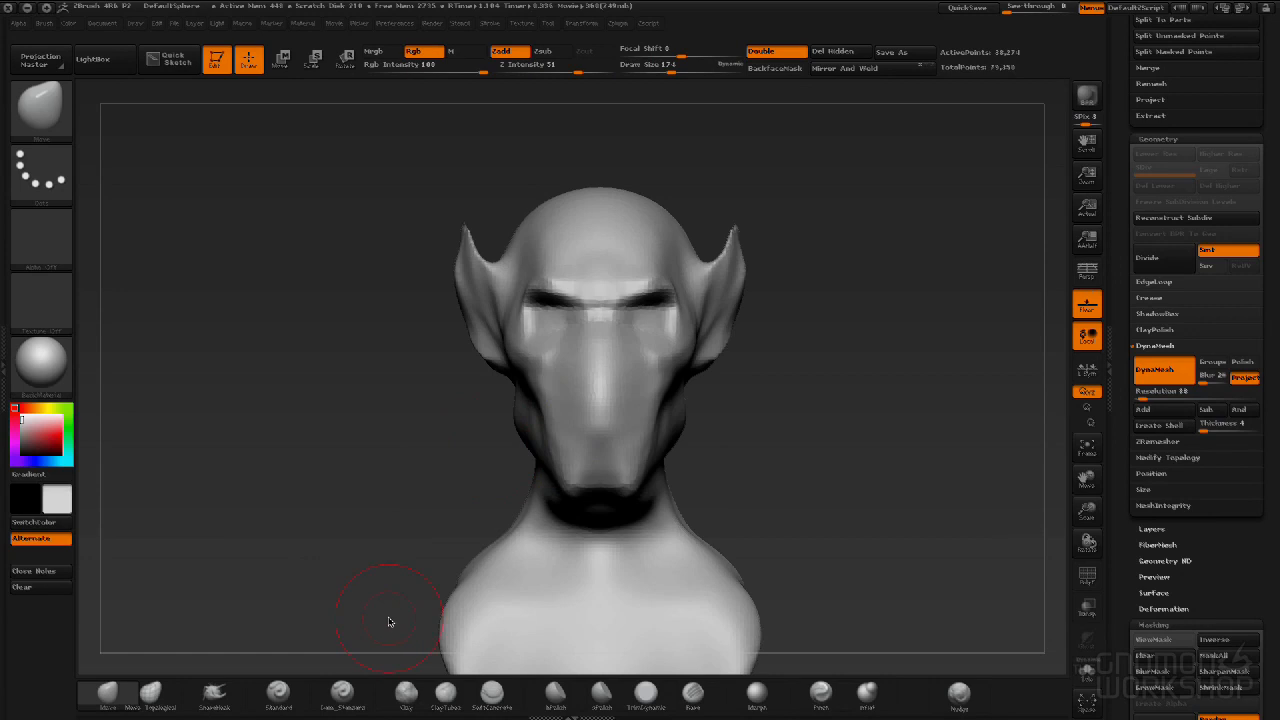
left_click(416, 694)
left_click_drag(869, 406, 794, 423)
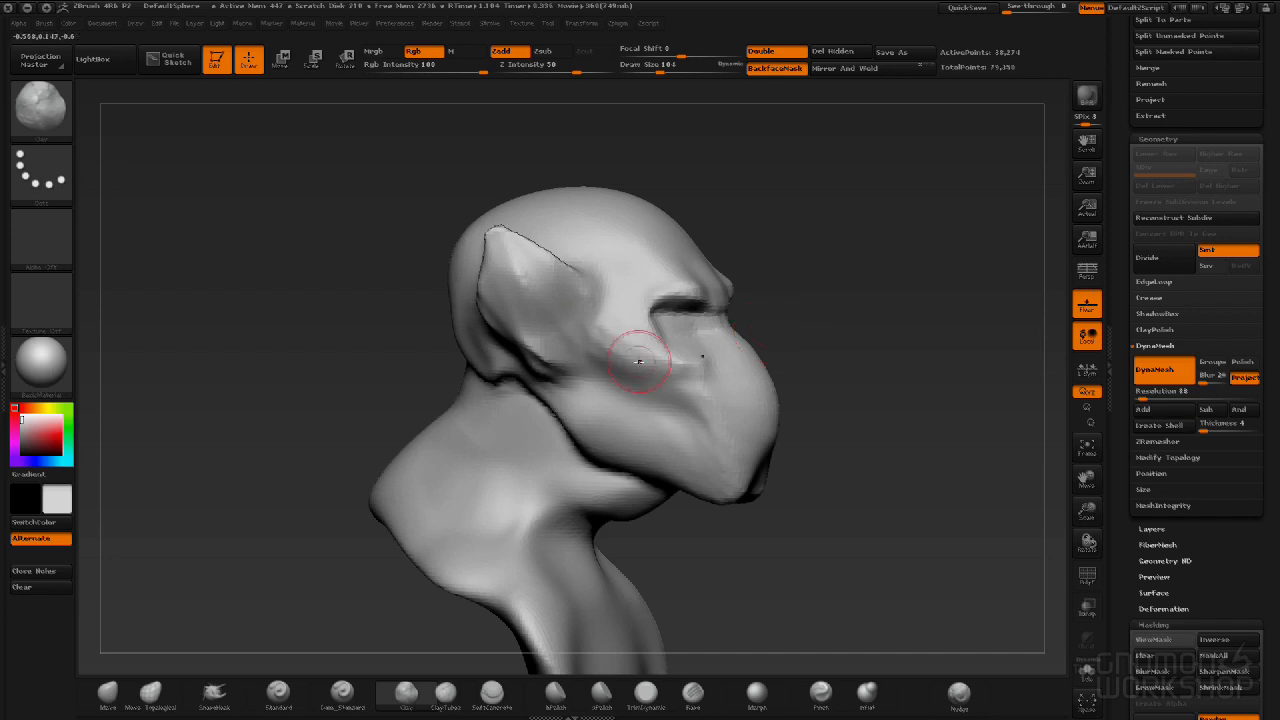
left_click_drag(579, 354, 626, 373)
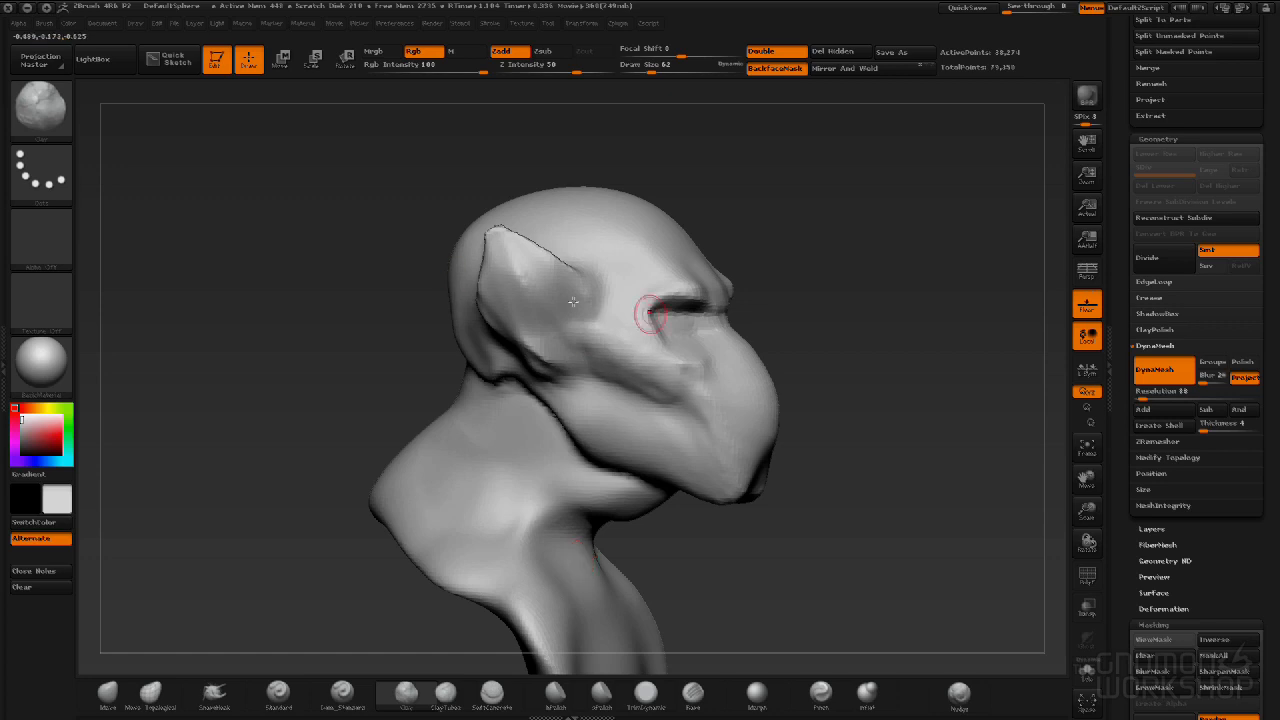
left_click_drag(890, 476, 826, 489)
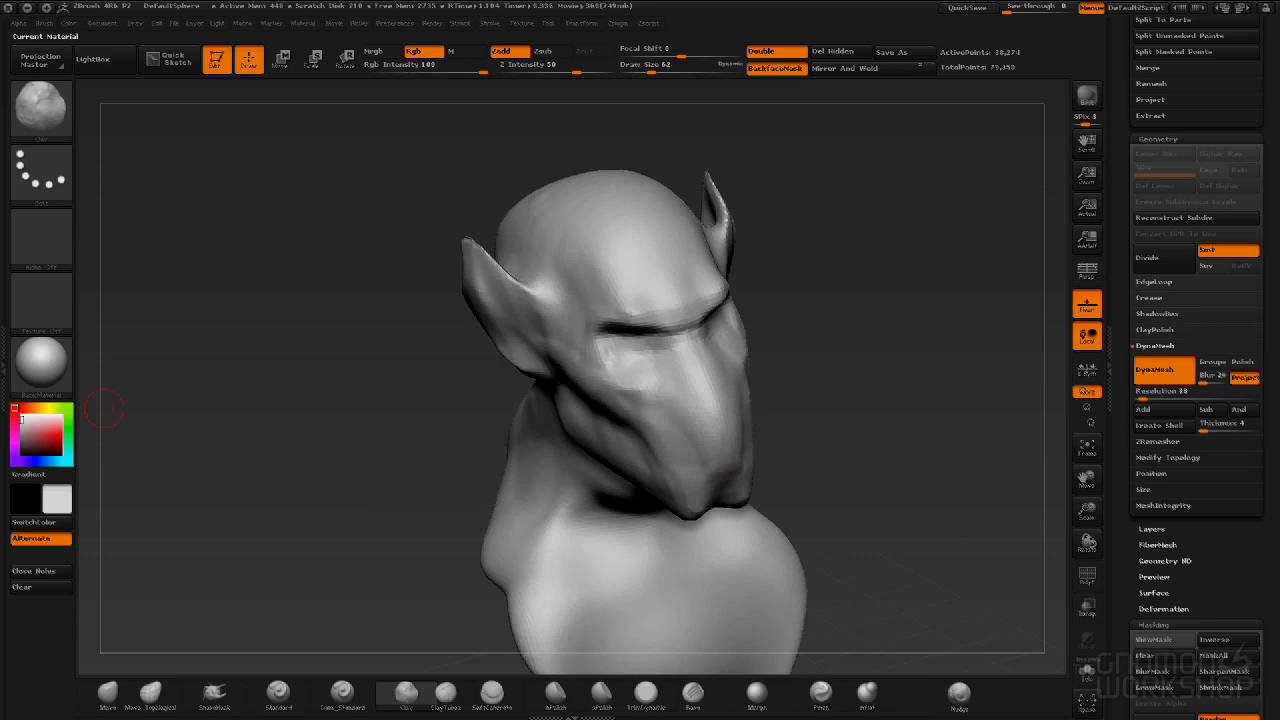
Switch the Clay brush to a FreeHand stroke, darken the model's color to grey, and sculpt the folds beneath the eyes.
left_click(40, 175)
left_click(251, 186)
mouse_move(291, 433)
left_mouse_down()
mouse_move(840, 354)
mouse_move(849, 331)
mouse_move(763, 374)
mouse_move(383, 369)
left_mouse_up()
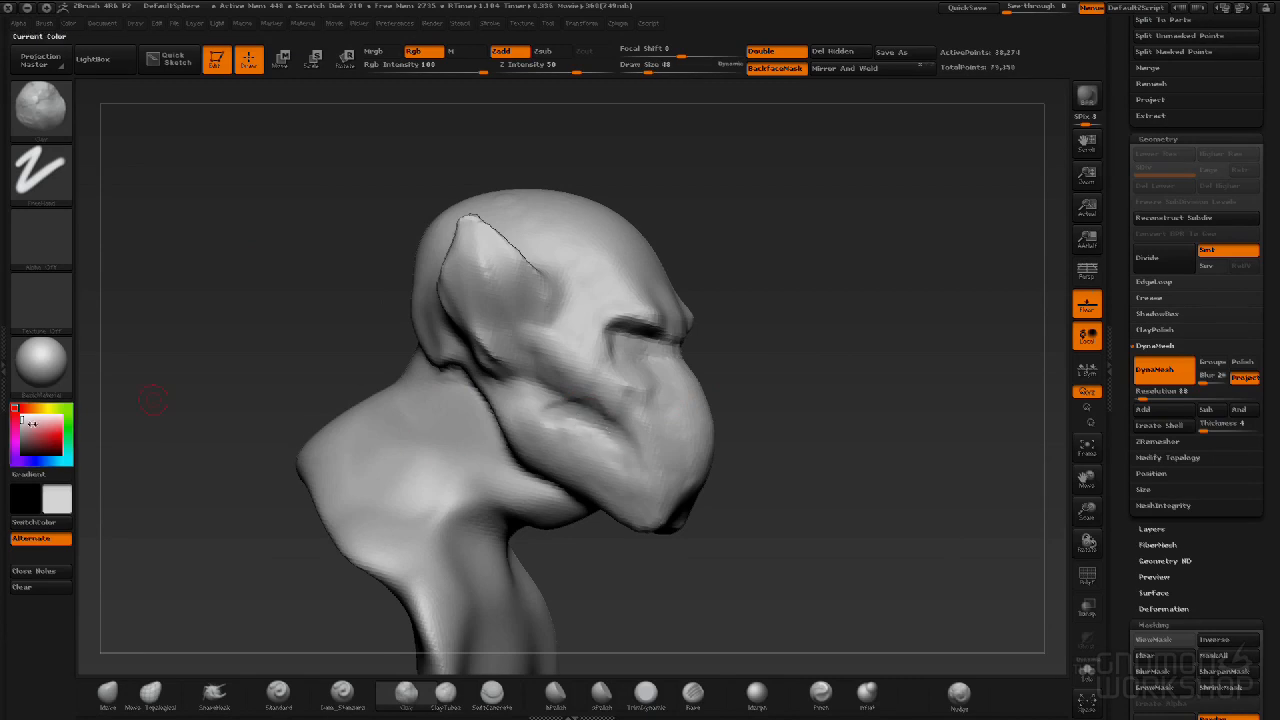
left_click_drag(791, 320, 729, 337)
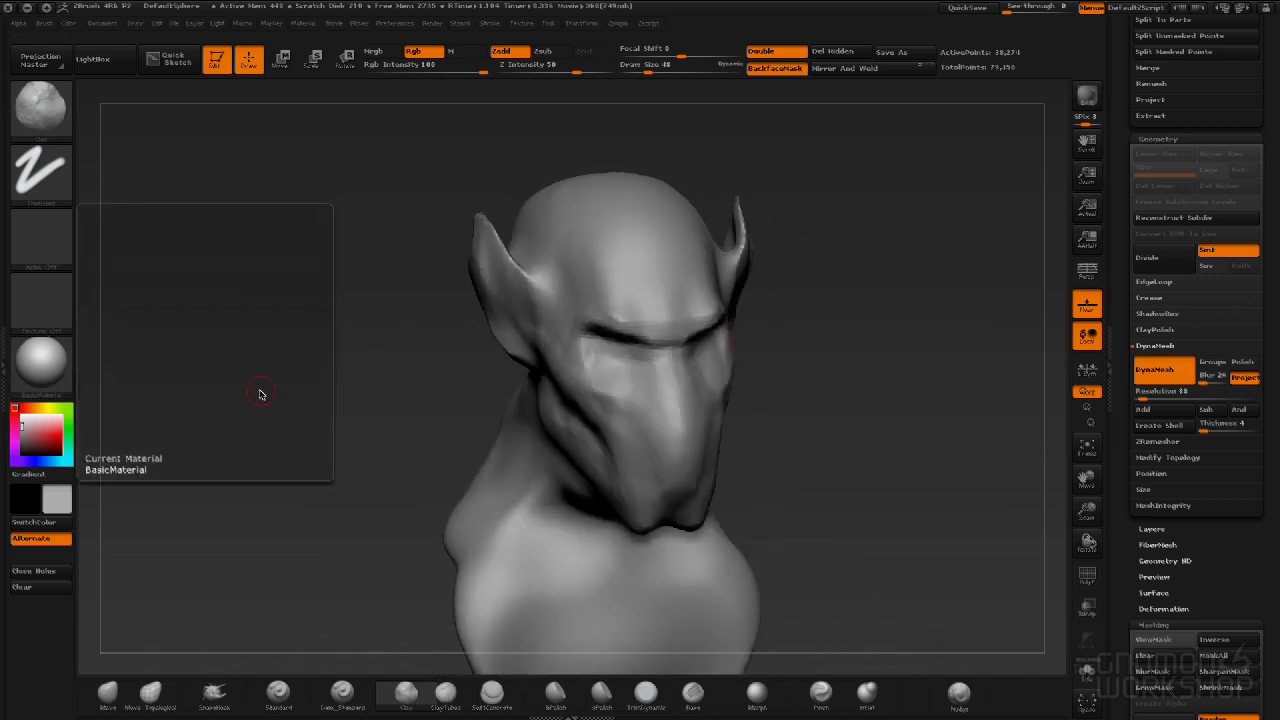
left_click_drag(420, 400, 343, 409)
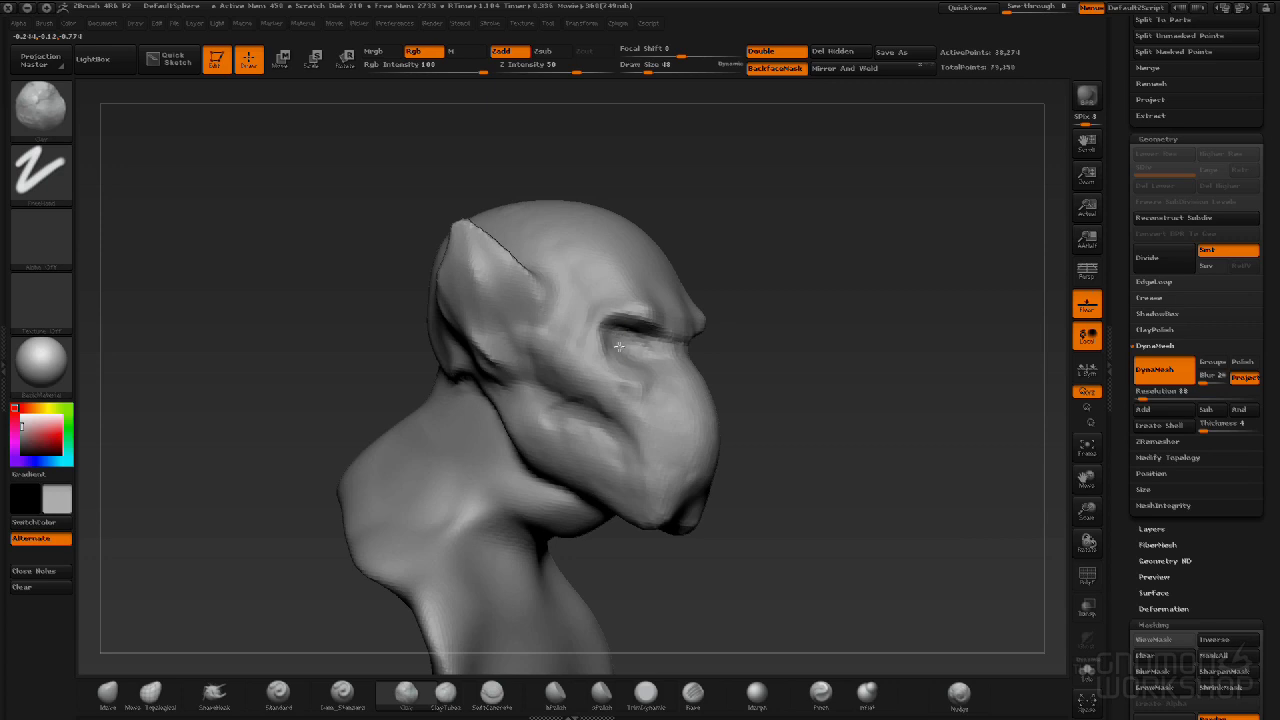
left_click_drag(833, 386, 679, 351)
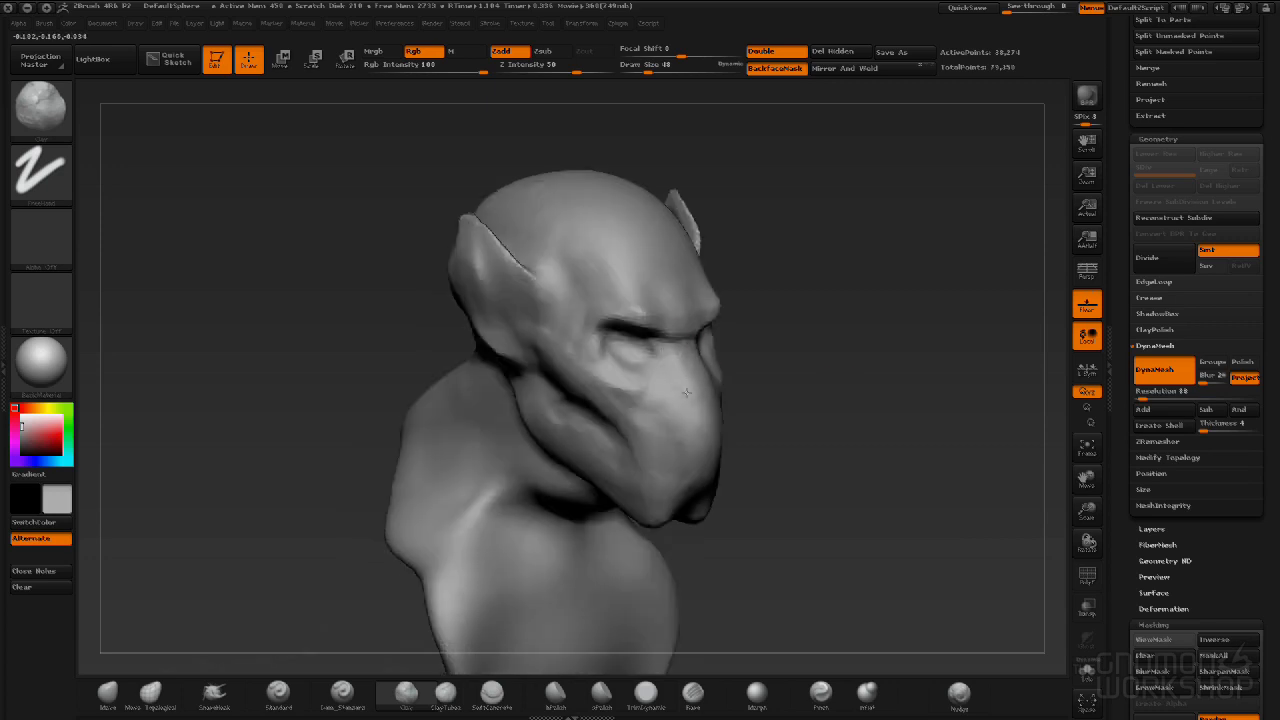
Build up a rounded nose tip and bridge on the muzzle, and add volume to the cheeks with the Clay brush.
left_click_drag(815, 435, 666, 392)
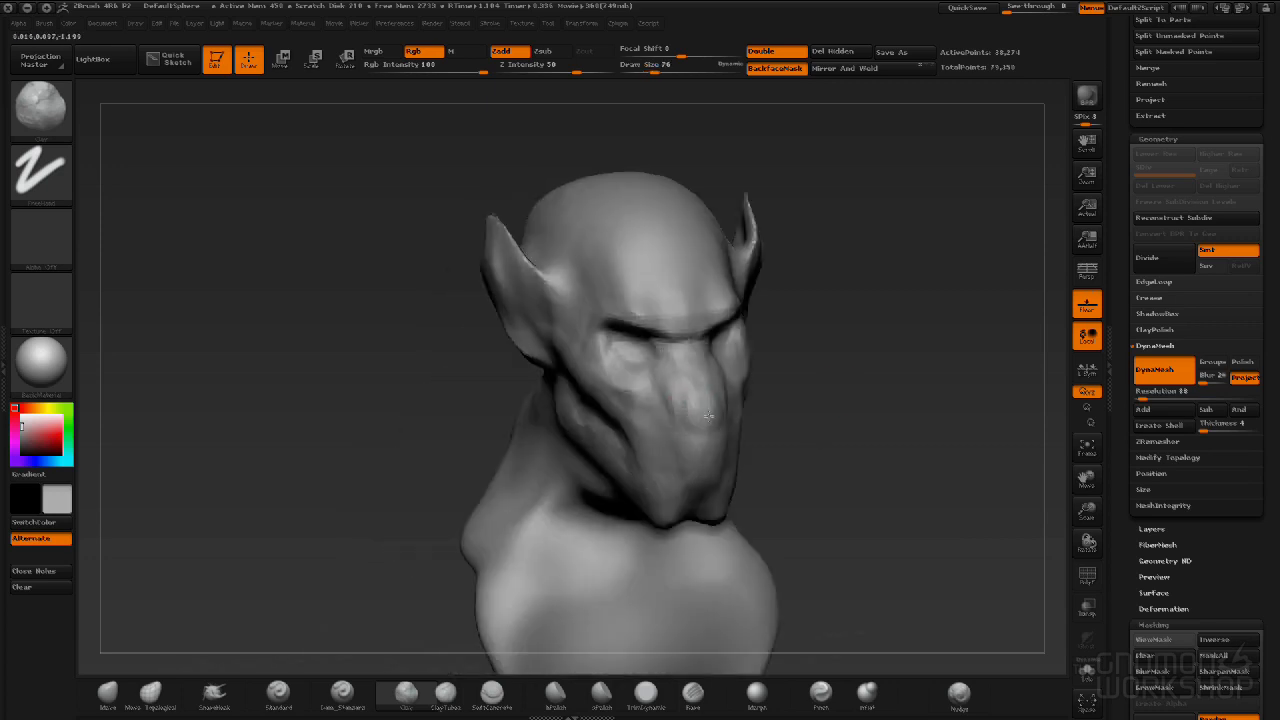
left_click_drag(708, 432, 706, 407)
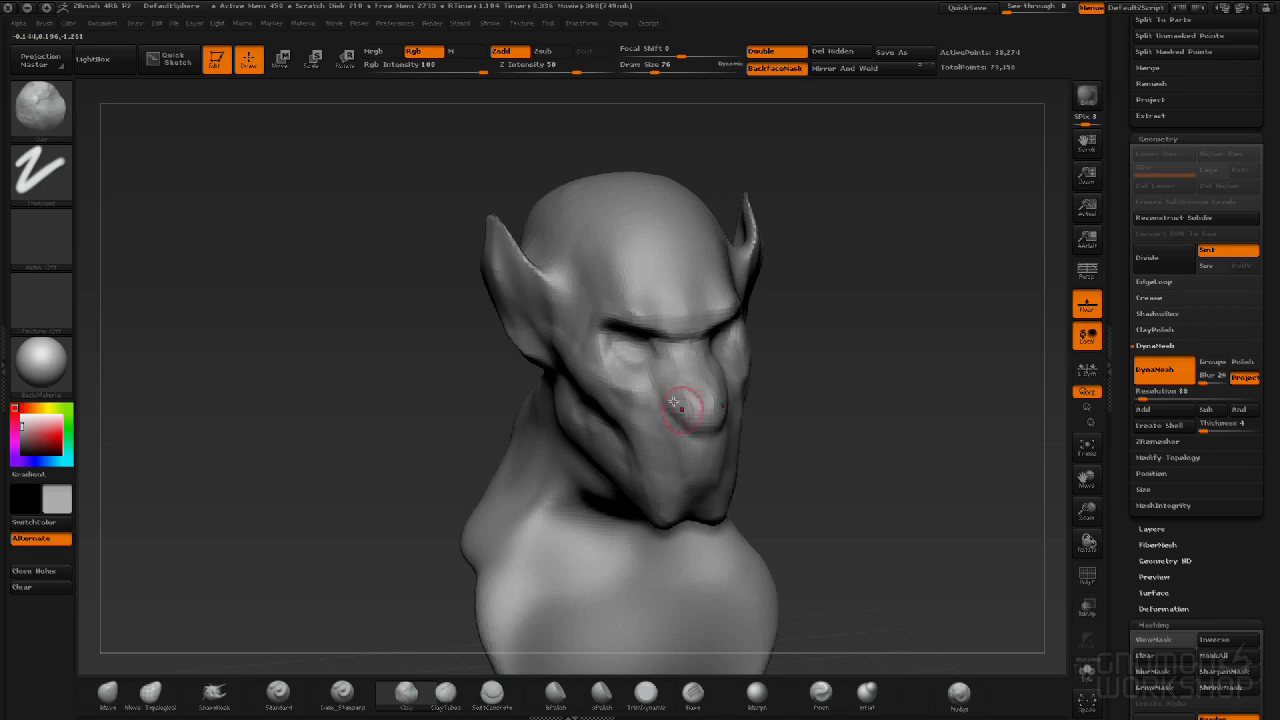
left_click_drag(852, 510, 777, 434)
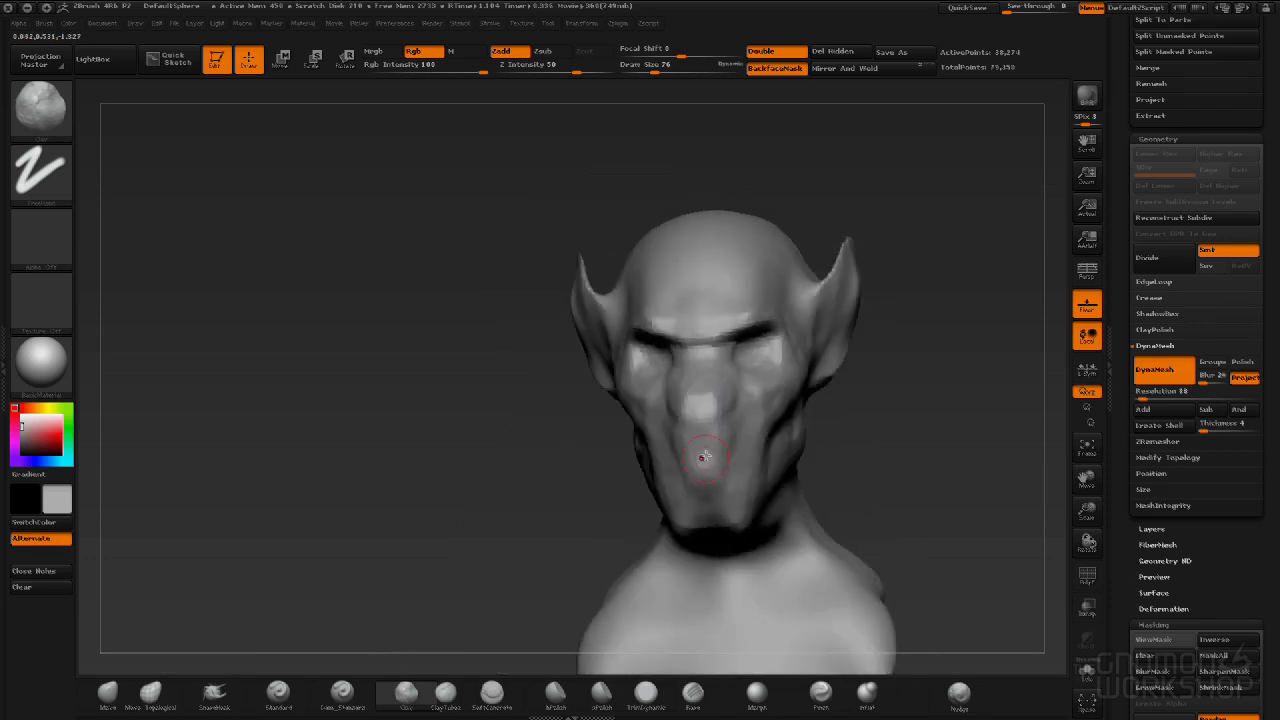
left_click_drag(560, 470, 760, 460)
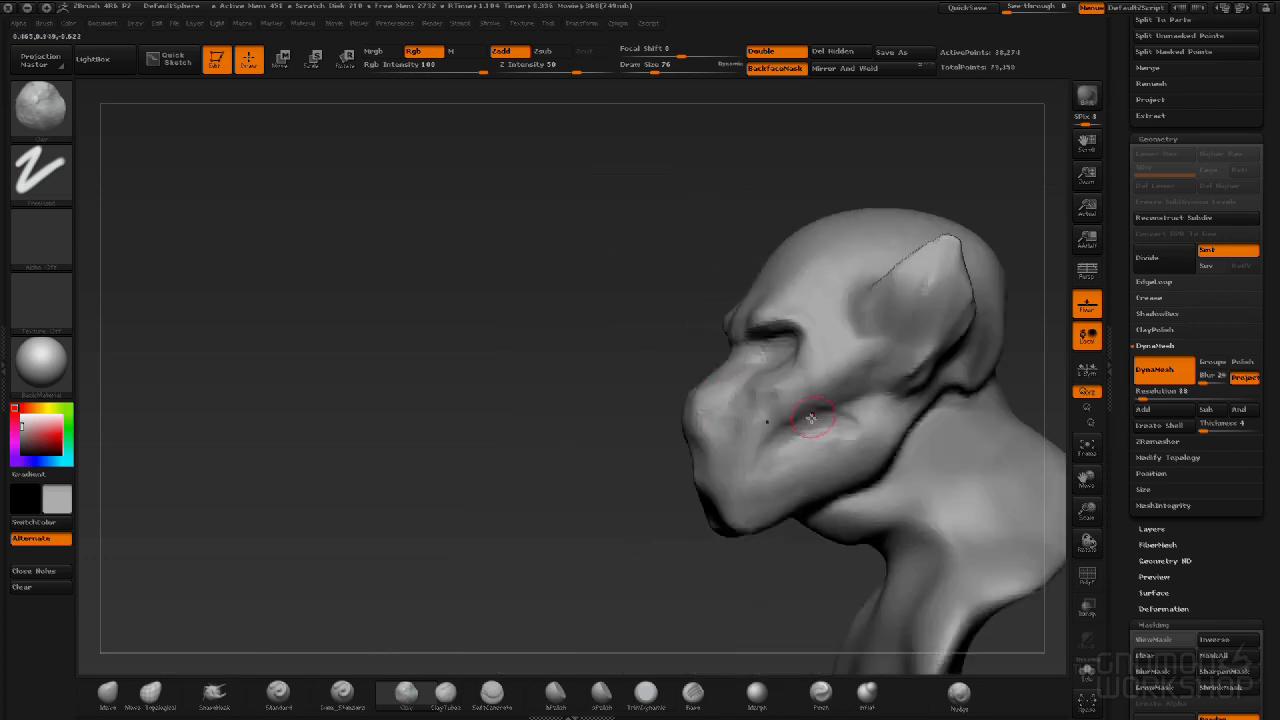
left_click_drag(835, 410, 872, 372)
left_click_drag(640, 340, 920, 314)
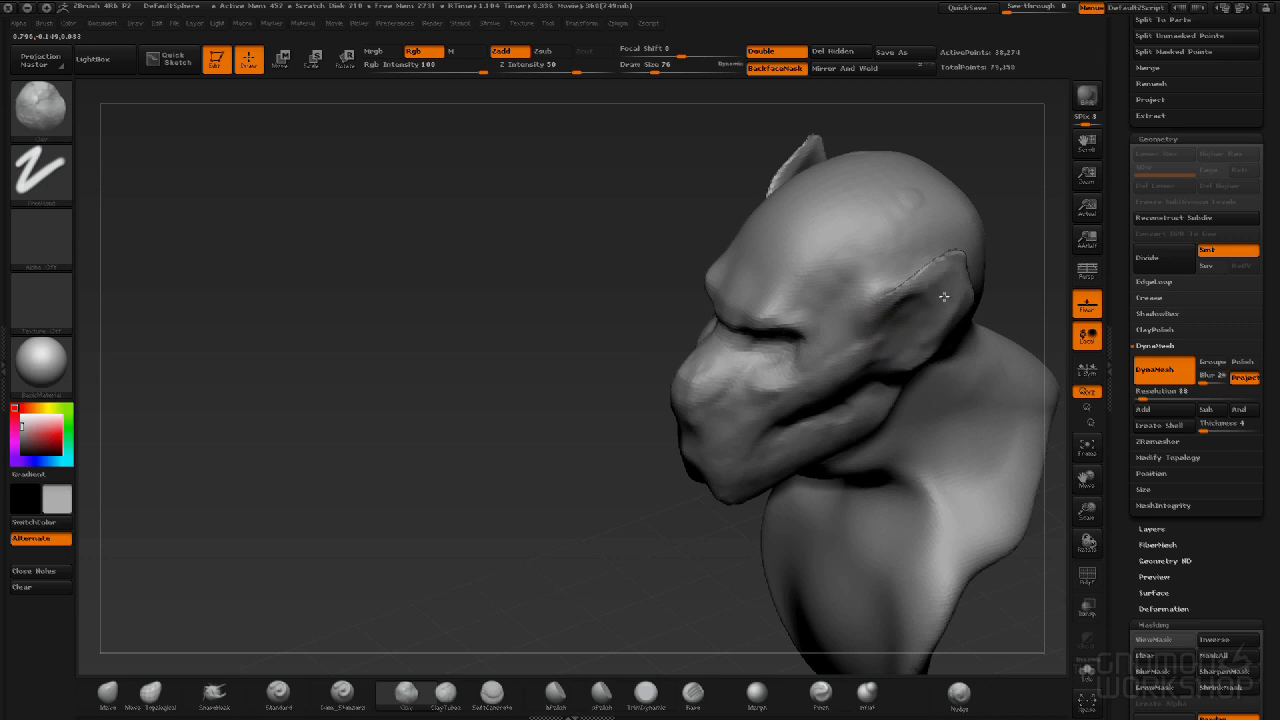
Enlarge the brush and sculpt the long neck muscles running from behind the jaw down to the chest.
mouse_move(512, 483)
left_mouse_down()
mouse_move(577, 463)
mouse_move(543, 460)
mouse_move(754, 470)
mouse_move(832, 545)
mouse_move(850, 590)
left_mouse_up()
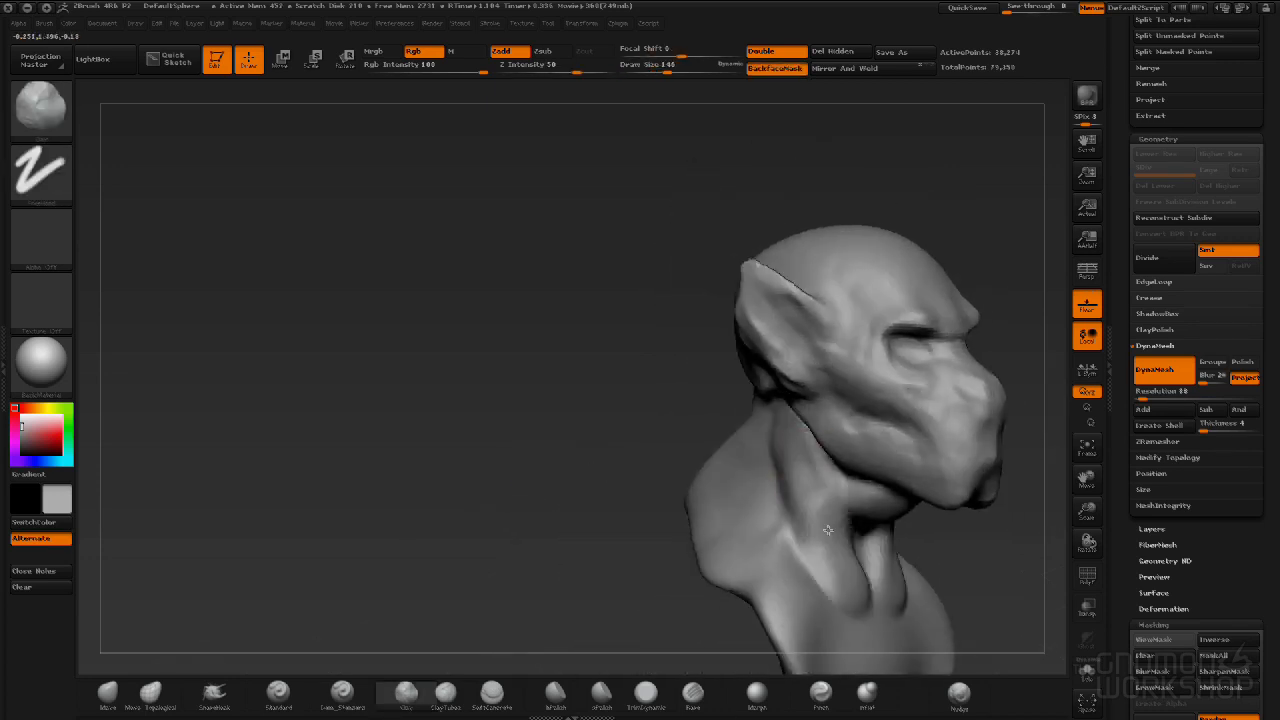
left_click_drag(474, 398, 560, 400)
left_click_drag(740, 416, 740, 478, "shift")
left_click_drag(500, 420, 640, 380)
left_click_drag(768, 308, 728, 210)
left_click_drag(971, 525, 1058, 535)
left_click_drag(311, 486, 390, 385)
Strengthen the shoulder and jaw forms, smooth the rough transitions, and build up the ear's inner surface.
mouse_move(358, 482)
left_mouse_down()
mouse_move(406, 362)
mouse_move(404, 460)
left_mouse_up()
mouse_move(690, 400)
left_mouse_down()
mouse_move(920, 389)
mouse_move(960, 450)
left_mouse_up()
mouse_move(800, 370)
left_mouse_down()
mouse_move(749, 354)
mouse_move(860, 380)
left_mouse_up()
left_click_drag(520, 320, 534, 346, "shift")
left_click_drag(740, 400, 860, 400)
left_click_drag(440, 400, 456, 363, "shift")
left_click_drag(740, 400, 860, 390)
left_click_drag(780, 430, 830, 350)
left_click_drag(474, 155, 509, 145)
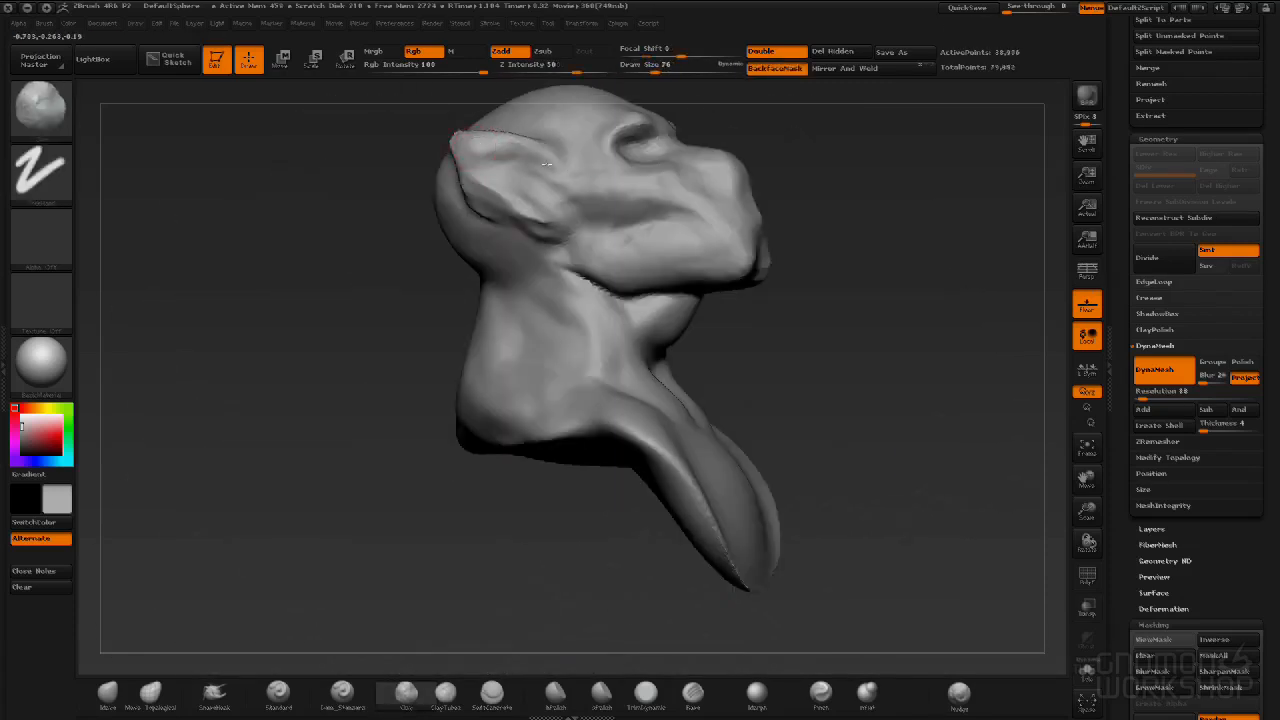
Sculpt the eye sockets, the folds beside the nose, the mouth area and the chin with Clay strokes.
left_click_drag(800, 360, 900, 430)
left_click_drag(708, 268, 688, 292)
left_click_drag(820, 400, 800, 420)
left_click_drag(616, 336, 623, 341)
mouse_move(848, 424)
left_mouse_down()
mouse_move(960, 424)
mouse_move(840, 450)
left_mouse_up()
left_click_drag(557, 474, 580, 428)
mouse_move(950, 500)
left_mouse_down()
mouse_move(882, 510)
mouse_move(890, 450)
left_mouse_up()
left_click_drag(600, 478, 660, 474)
mouse_move(990, 425)
left_mouse_down()
mouse_move(937, 437)
mouse_move(985, 445)
left_mouse_up()
left_click_drag(568, 430, 566, 414)
left_click_drag(820, 430, 700, 430)
left_click_drag(608, 432, 617, 409)
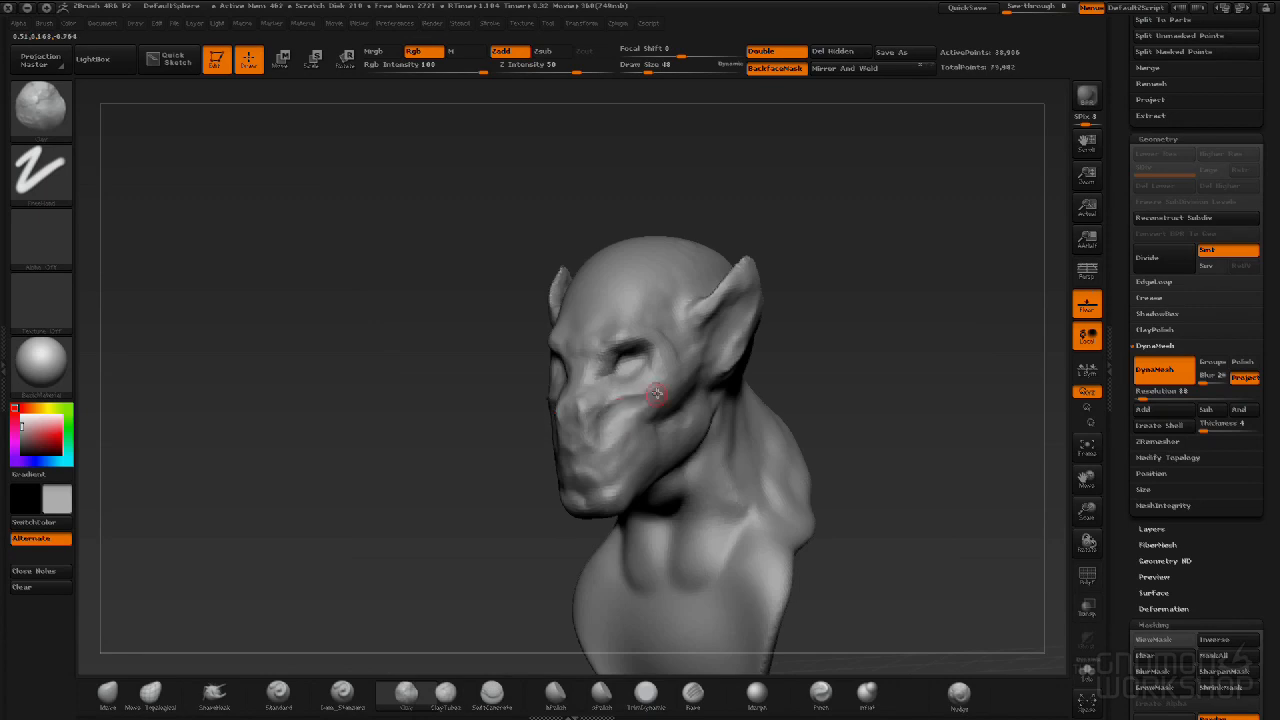
Raise the Clay brush's Z Intensity to 59, enlarge the brush, and refine the cheekbones and the areas around the eyes.
left_click_drag(850, 420, 990, 425)
left_click(585, 69)
left_click_drag(648, 70, 654, 70)
left_click_drag(880, 400, 800, 405)
left_click_drag(530, 352, 562, 372)
left_click_drag(860, 410, 750, 410)
mouse_move(740, 300)
left_mouse_down()
mouse_move(822, 333)
mouse_move(715, 305)
mouse_move(815, 350)
left_mouse_up()
left_click_drag(588, 366, 602, 348)
left_click_drag(836, 382, 765, 345)
left_click_drag(612, 362, 628, 355)
mouse_move(753, 318)
left_mouse_down()
mouse_move(771, 463)
mouse_move(740, 330)
left_mouse_up()
Enlarge the brush further and layer muscle forms down the side of the neck onto the shoulder.
left_click_drag(652, 70, 667, 70)
left_click_drag(514, 344, 508, 382)
left_click_drag(690, 420, 775, 425)
left_click_drag(490, 360, 500, 380)
left_click_drag(760, 425, 680, 420)
left_click_drag(500, 398, 530, 402)
mouse_move(750, 375)
left_mouse_down()
mouse_move(812, 423)
mouse_move(745, 440)
left_mouse_up()
left_click_drag(524, 428, 540, 490)
left_click_drag(443, 511, 535, 530)
mouse_move(775, 515)
left_mouse_down()
mouse_move(734, 537)
mouse_move(825, 520)
left_mouse_up()
Block in the collarbones, the pit of the neck and the chest muscles, and soften the strokes.
mouse_move(705, 410)
left_mouse_down()
mouse_move(769, 426)
mouse_move(762, 375)
left_mouse_up()
left_click_drag(474, 323, 491, 329)
mouse_move(772, 388)
left_mouse_down()
mouse_move(757, 423)
mouse_move(562, 362)
mouse_move(557, 337)
mouse_move(752, 293)
left_mouse_up()
mouse_move(640, 262)
left_mouse_down()
mouse_move(677, 246)
mouse_move(650, 372)
mouse_move(737, 408)
mouse_move(706, 329)
mouse_move(678, 309)
mouse_move(634, 438)
left_mouse_up()
mouse_move(786, 306)
left_mouse_down()
mouse_move(686, 326)
mouse_move(626, 314)
mouse_move(880, 534)
mouse_move(952, 440)
mouse_move(1010, 455)
left_mouse_up()
mouse_move(531, 514)
left_mouse_down()
mouse_move(486, 509)
mouse_move(523, 460)
mouse_move(490, 492)
left_mouse_up()
left_click_drag(840, 492, 990, 508)
mouse_move(450, 508)
left_mouse_down()
mouse_move(429, 487)
mouse_move(452, 512)
left_mouse_up()
left_click_drag(880, 480, 780, 478, "shift")
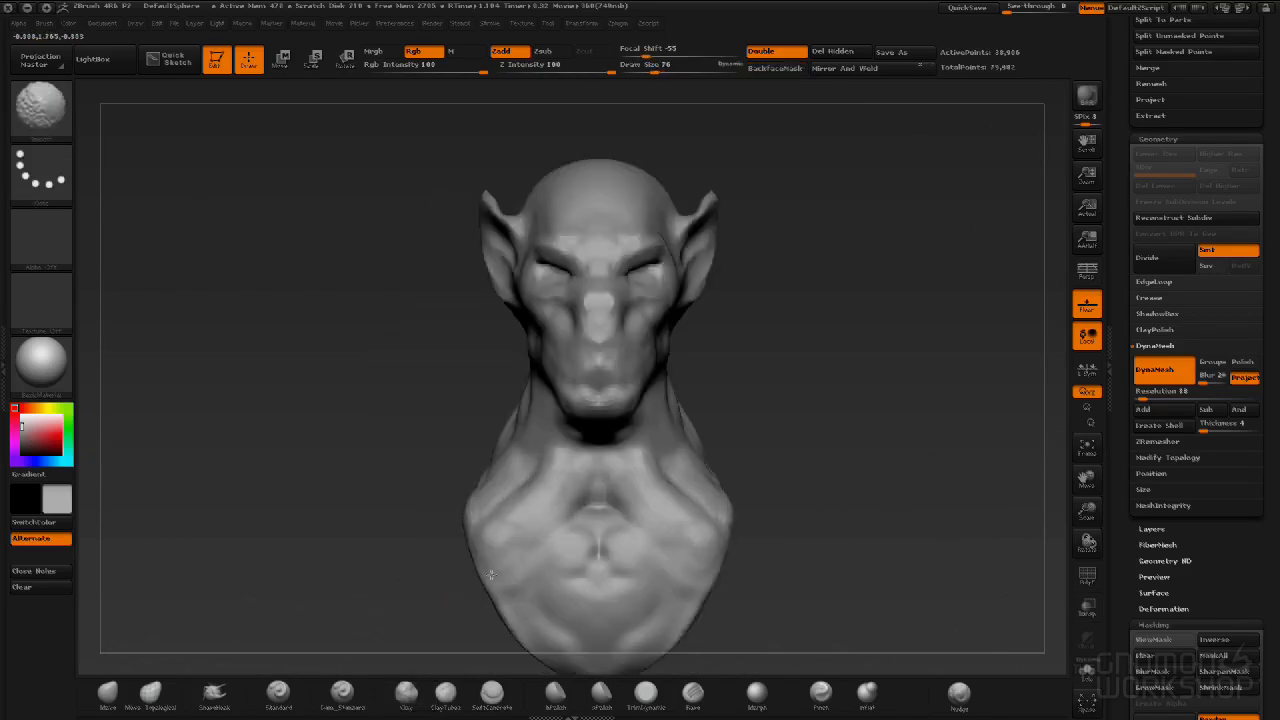
Smooth the lower chest and rework the neck and collarbone transitions.
left_click_drag(505, 595, 530, 640, "shift")
left_click_drag(850, 470, 709, 457)
mouse_move(614, 440)
left_mouse_down()
mouse_move(554, 443)
mouse_move(532, 470)
left_mouse_up()
left_click_drag(770, 460, 830, 455)
mouse_move(760, 284)
left_mouse_down("shift")
mouse_move(749, 471)
mouse_move(766, 414)
mouse_move(812, 405)
left_mouse_up("shift")
mouse_move(622, 298)
left_mouse_down()
mouse_move(577, 330)
mouse_move(618, 325)
mouse_move(652, 346)
left_mouse_up()
left_click_drag(800, 455, 625, 458)
left_click_drag(715, 331, 698, 348, "shift")
left_click_drag(580, 452, 762, 446)
Enlarge the brush, shape the ear and the side of the neck, and smooth the rough strokes there.
key("bracketright")
left_click_drag(405, 360, 430, 440)
left_click_drag(690, 345, 798, 336)
mouse_move(397, 294)
left_mouse_down()
mouse_move(345, 300)
mouse_move(342, 350)
mouse_move(345, 325)
left_mouse_up()
left_click_drag(580, 360, 690, 358)
mouse_move(470, 372)
left_mouse_down("shift")
mouse_move(560, 377)
mouse_move(600, 480)
left_mouse_up("shift")
mouse_move(450, 340)
left_mouse_down()
mouse_move(488, 350)
mouse_move(502, 406)
left_mouse_up()
left_click_drag(600, 470, 628, 385)
left_click_drag(484, 402, 508, 392, "shift")
mouse_move(640, 400)
left_mouse_down()
mouse_move(780, 409)
mouse_move(765, 350)
left_mouse_up()
left_click_drag(440, 465, 453, 484, "shift")
left_click_drag(408, 440, 388, 422, "shift")
Define the brow, the cheek creases and the lips, and hollow the inside of the ear.
mouse_move(700, 380)
left_mouse_down("shift")
mouse_move(811, 374)
mouse_move(730, 376)
left_mouse_up("shift")
left_click_drag(640, 350, 670, 362)
mouse_move(740, 360)
left_mouse_down()
mouse_move(764, 356)
mouse_move(750, 348)
left_mouse_up()
mouse_move(480, 400)
left_mouse_down()
mouse_move(640, 402)
mouse_move(371, 409)
mouse_move(440, 410)
left_mouse_up()
mouse_move(585, 400)
left_mouse_down()
mouse_move(647, 412)
mouse_move(585, 392)
mouse_move(580, 405)
left_mouse_up()
mouse_move(990, 402)
left_mouse_down()
mouse_move(908, 403)
mouse_move(757, 336)
mouse_move(742, 366)
left_mouse_up()
mouse_move(500, 225)
left_mouse_down()
mouse_move(537, 249)
mouse_move(553, 226)
left_mouse_up()
left_click_drag(320, 500, 352, 370)
left_click_drag(646, 480, 690, 462)
left_click_drag(588, 410, 551, 411)
mouse_move(745, 455)
left_mouse_down()
mouse_move(690, 462)
mouse_move(640, 540)
left_mouse_up()
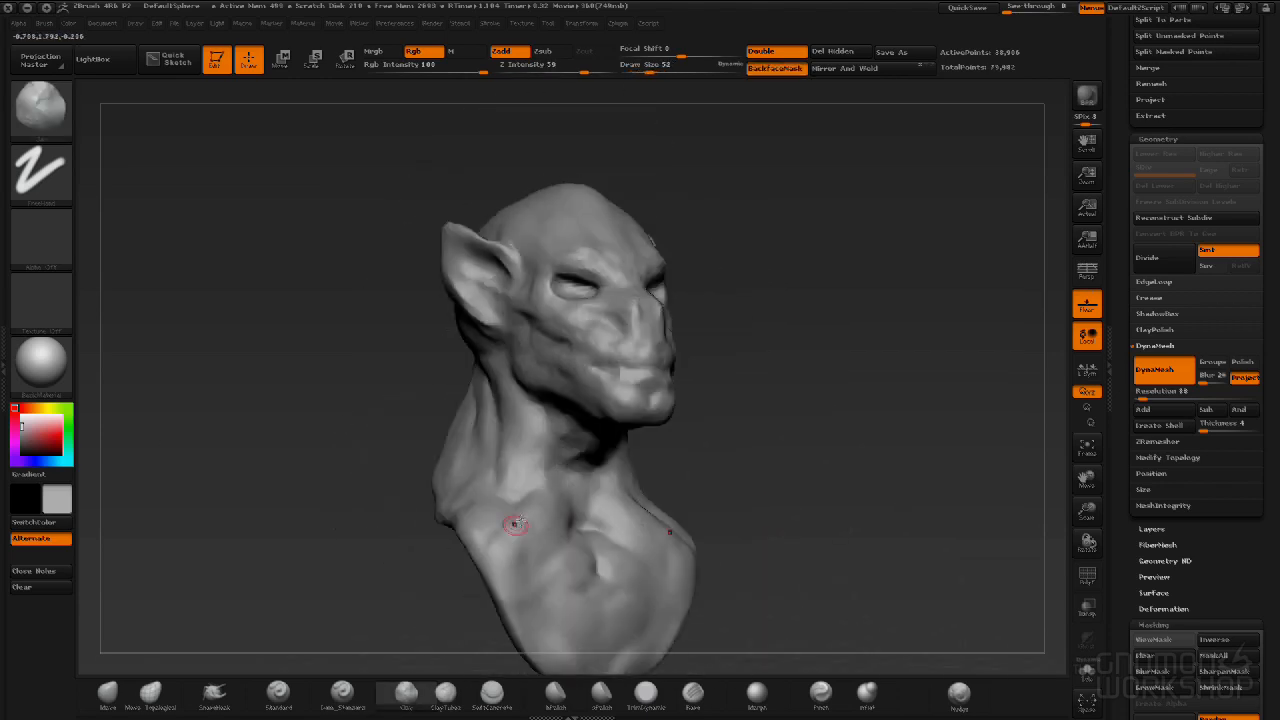
Build up the neck muscles into thick collarbone ridges and cut the pectoral creases beneath them.
left_click_drag(800, 481, 614, 473)
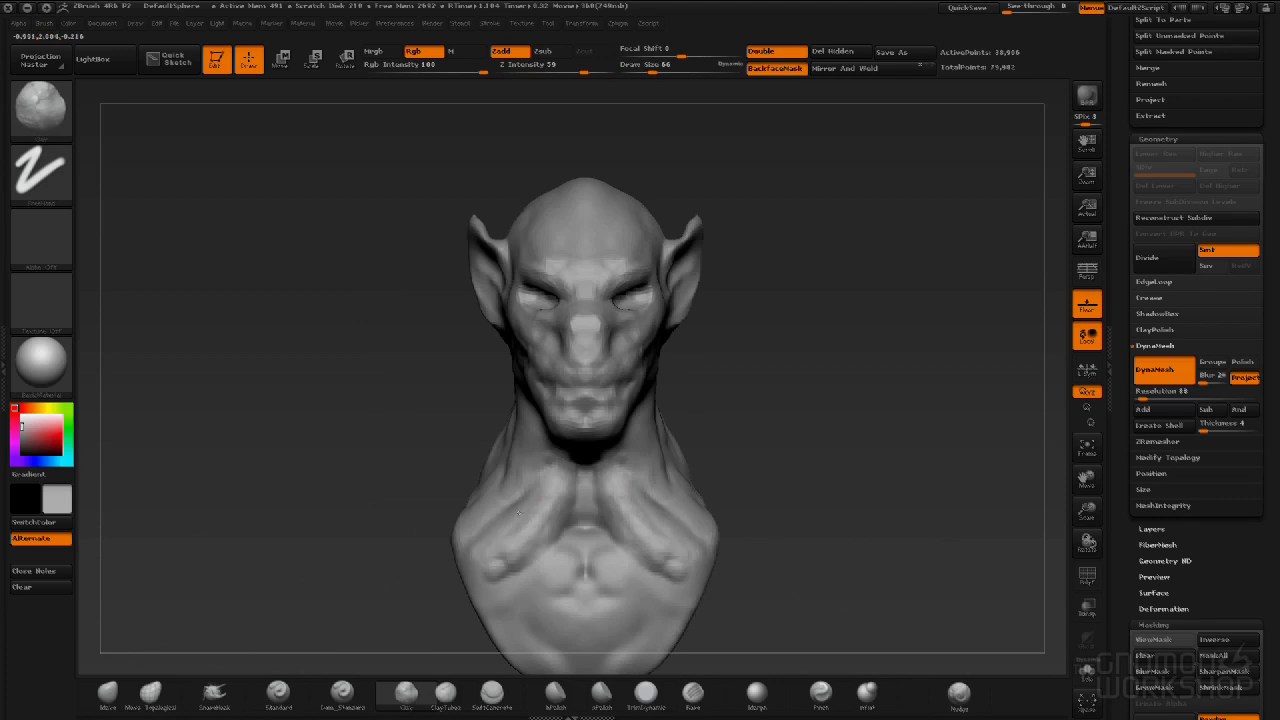
mouse_move(780, 480)
left_mouse_down()
mouse_move(880, 485)
mouse_move(780, 480)
left_mouse_up()
mouse_move(890, 490)
left_mouse_down()
mouse_move(895, 466)
mouse_move(700, 460)
left_mouse_up()
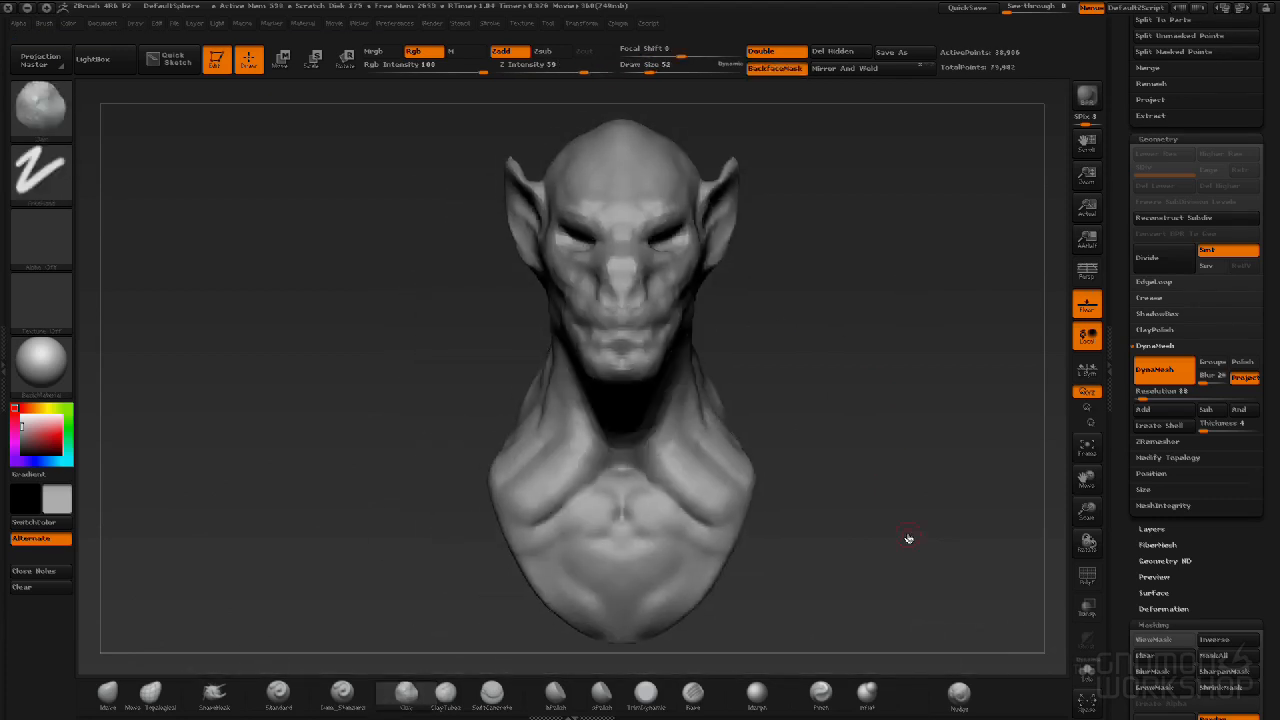
Sculpt the wings of the nose, the lips, the cheek folds and the neck tendons, and sharpen the eyelids.
mouse_move(906, 537)
left_mouse_down()
mouse_move(505, 258)
mouse_move(843, 289)
mouse_move(720, 289)
left_mouse_up()
left_click_drag(380, 280, 400, 240)
left_click_drag(760, 400, 860, 400)
left_click_drag(345, 394, 560, 392)
mouse_move(980, 330)
left_mouse_down()
mouse_move(892, 311)
mouse_move(960, 312)
mouse_move(850, 320)
left_mouse_up()
left_click_drag(420, 370, 640, 365)
left_click_drag(940, 370, 730, 365)
mouse_move(950, 500)
left_mouse_down()
mouse_move(688, 525)
mouse_move(470, 400)
left_mouse_up()
left_click_drag(250, 530, 620, 530)
left_click_drag(450, 462, 415, 500)
left_click_drag(900, 420, 620, 430)
mouse_move(800, 385)
left_mouse_down()
mouse_move(915, 390)
mouse_move(800, 380)
left_mouse_up()
left_click_drag(891, 376, 1030, 385)
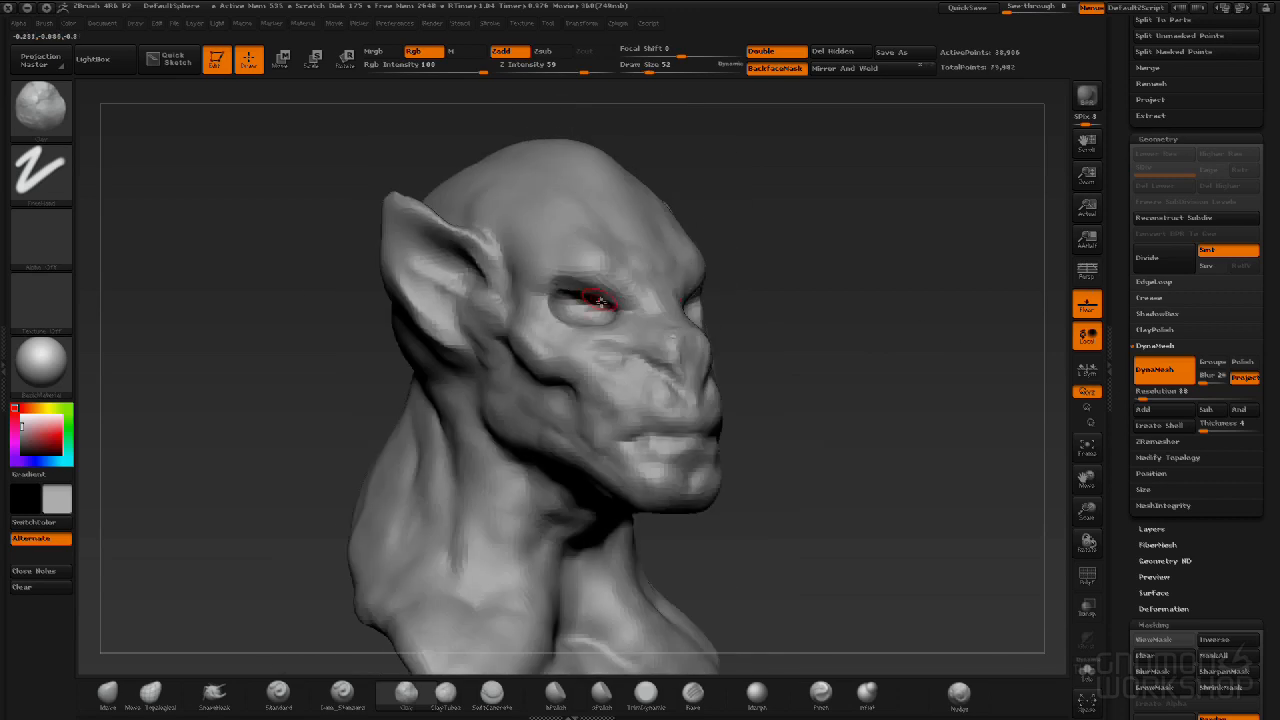
Build up the back of the jaw with a larger Clay brush, smooth it, and remesh the bust with DynaMesh.
mouse_move(860, 465)
left_mouse_down()
mouse_move(935, 465)
mouse_move(870, 480)
left_mouse_up()
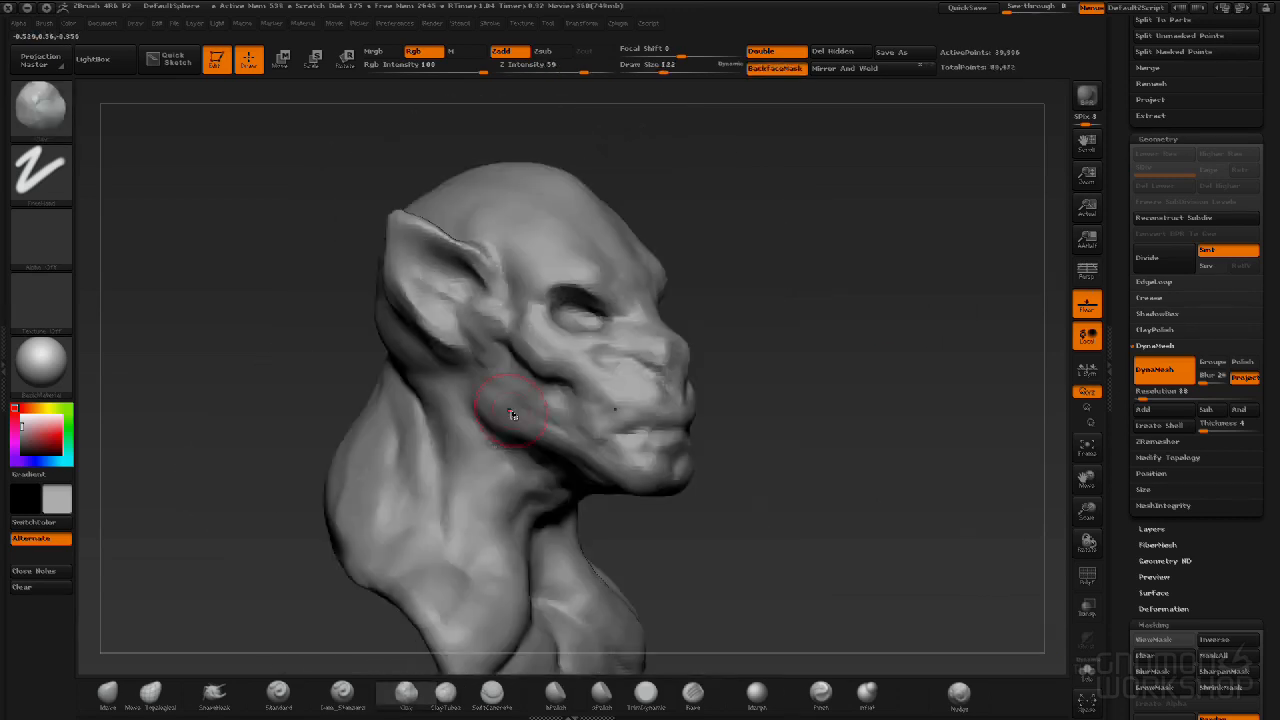
left_click_drag(490, 425, 535, 375)
left_click_drag(820, 440, 900, 440)
left_click_drag(510, 400, 482, 417, "shift")
mouse_move(900, 460)
left_mouse_down()
mouse_move(800, 465)
mouse_move(840, 580)
left_mouse_up()
left_click_drag(815, 400, 806, 180)
left_click_drag(708, 420, 476, 371)
mouse_move(434, 554)
left_mouse_down("ctrl")
mouse_move(463, 574)
mouse_move(600, 570)
left_mouse_up("ctrl")
Switch to the Standard brush with a FreeHand stroke and define the rims around the eyes.
left_click(278, 692)
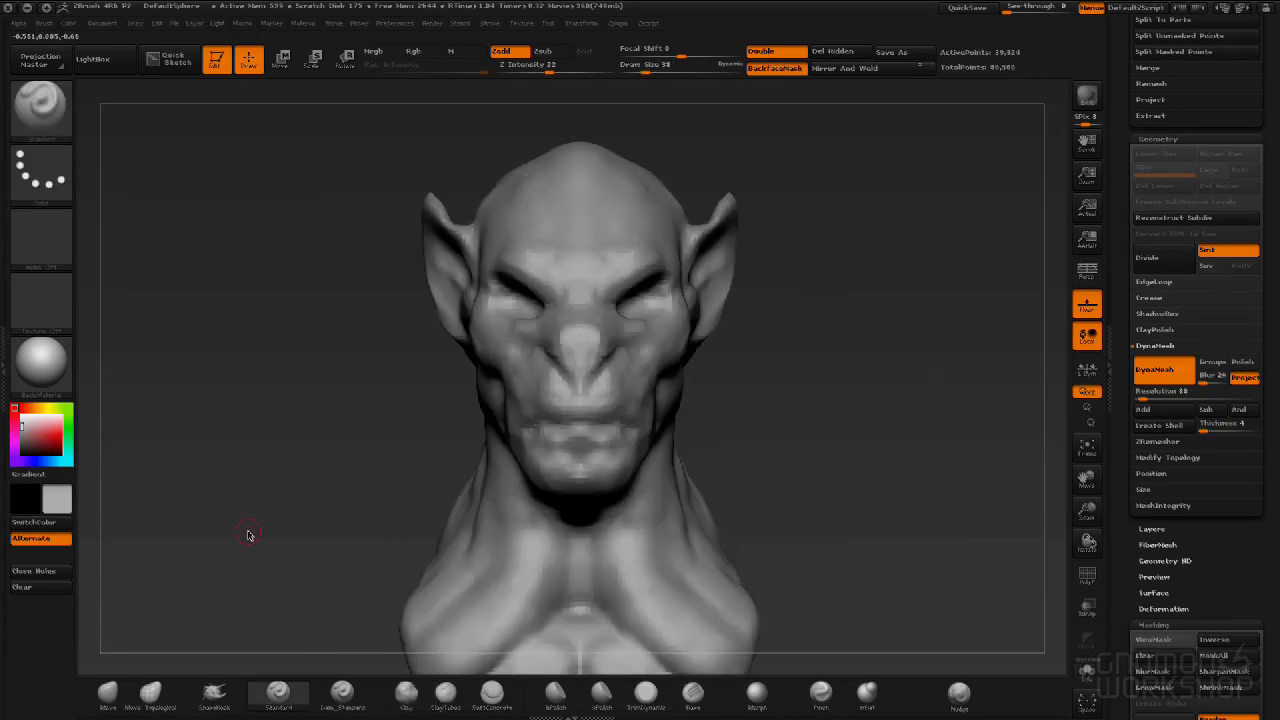
left_click(45, 181)
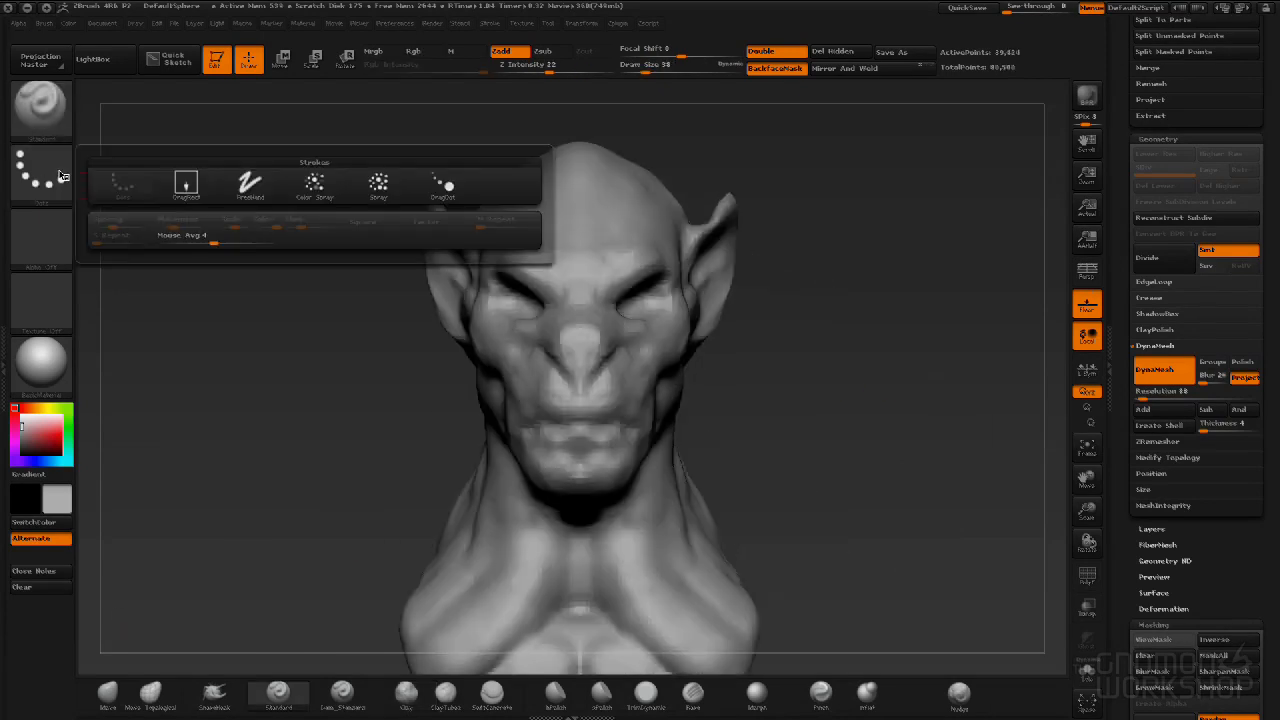
left_click(250, 182)
mouse_move(828, 393)
left_mouse_down()
mouse_move(866, 383)
mouse_move(794, 457)
mouse_move(818, 440)
mouse_move(540, 326)
left_mouse_up()
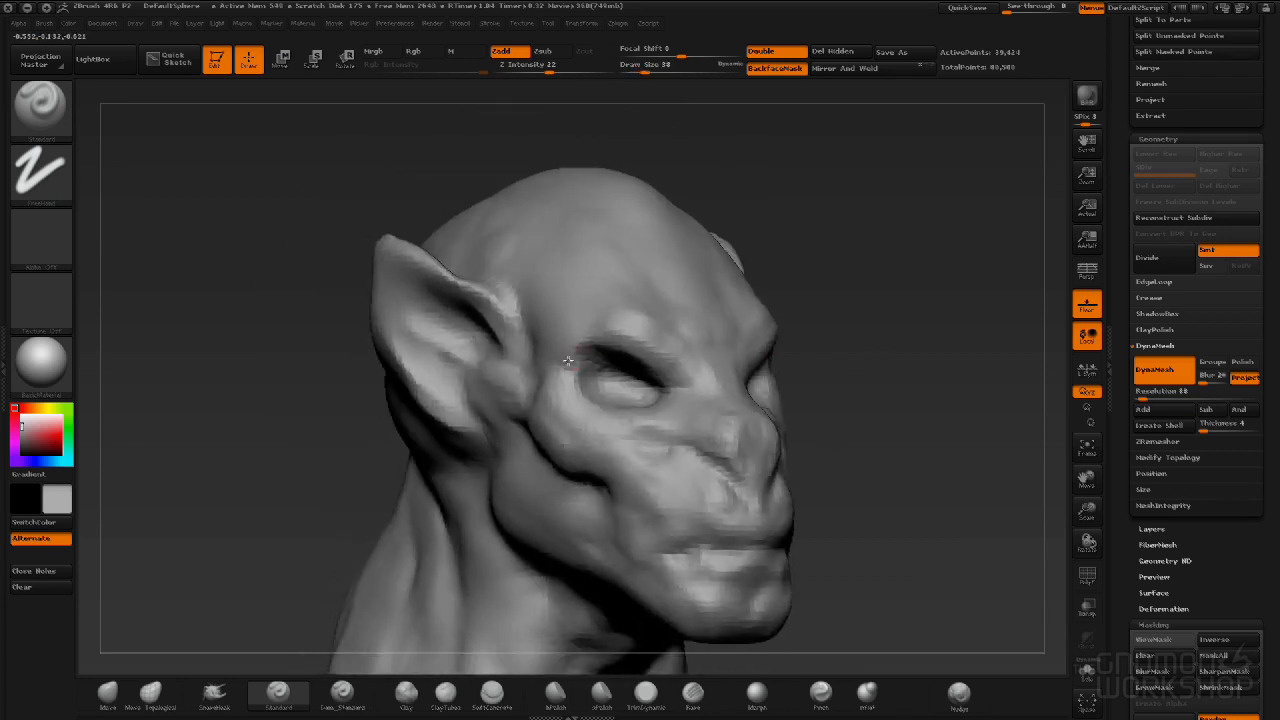
mouse_move(613, 325)
left_mouse_down()
mouse_move(694, 382)
mouse_move(612, 326)
mouse_move(672, 383)
left_mouse_up()
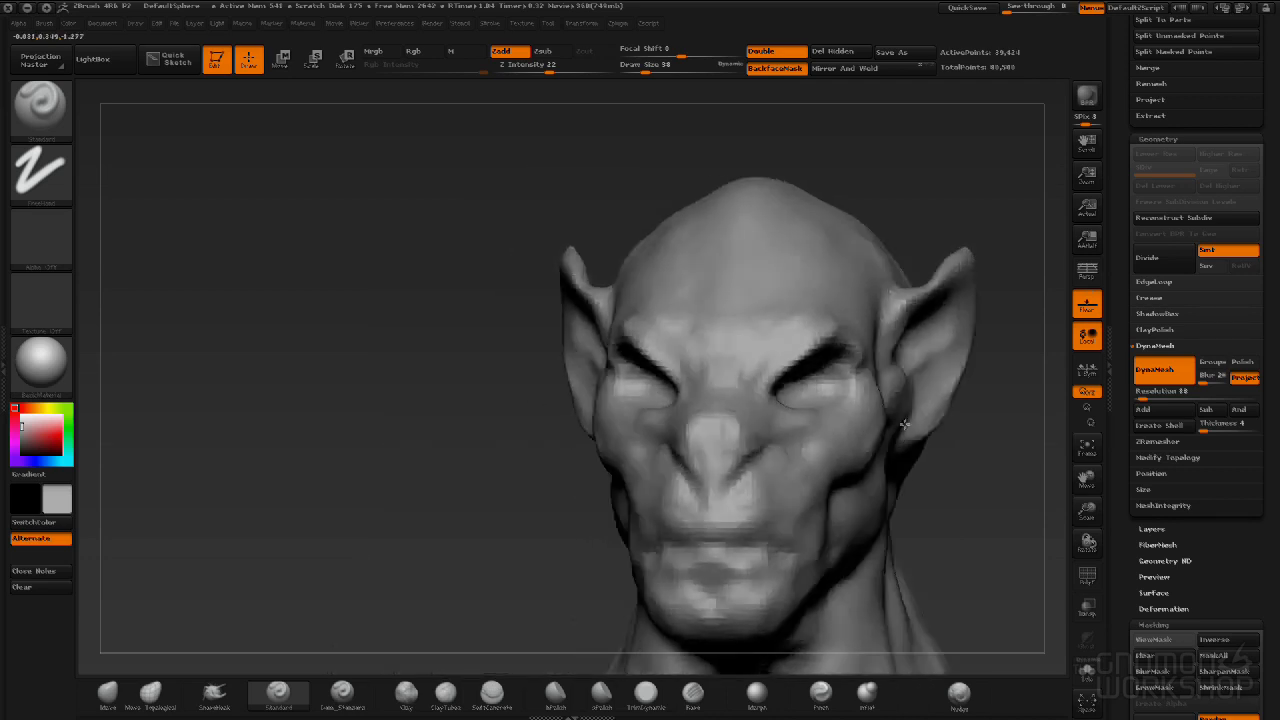
Try to carve curled nostril openings at the nose tip with a smaller Standard brush, and undo the strokes.
key("b")
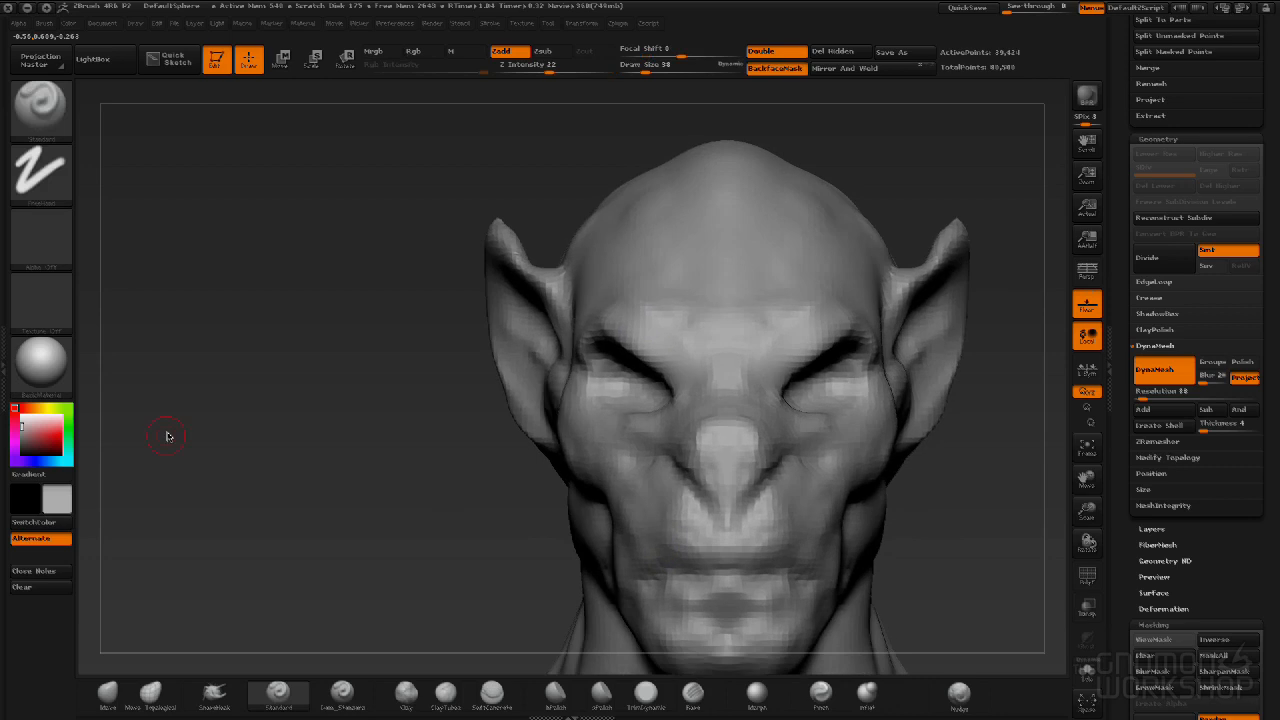
left_click_drag(456, 481, 532, 491)
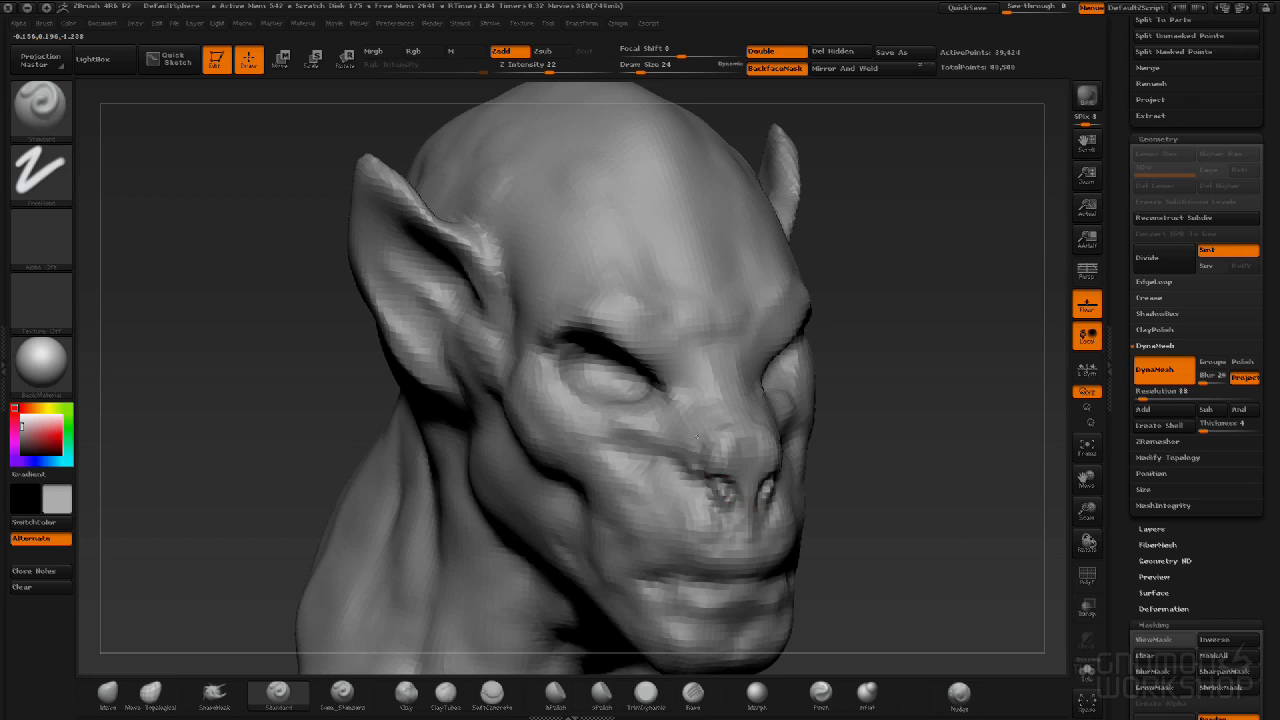
left_click_drag(909, 481, 700, 488)
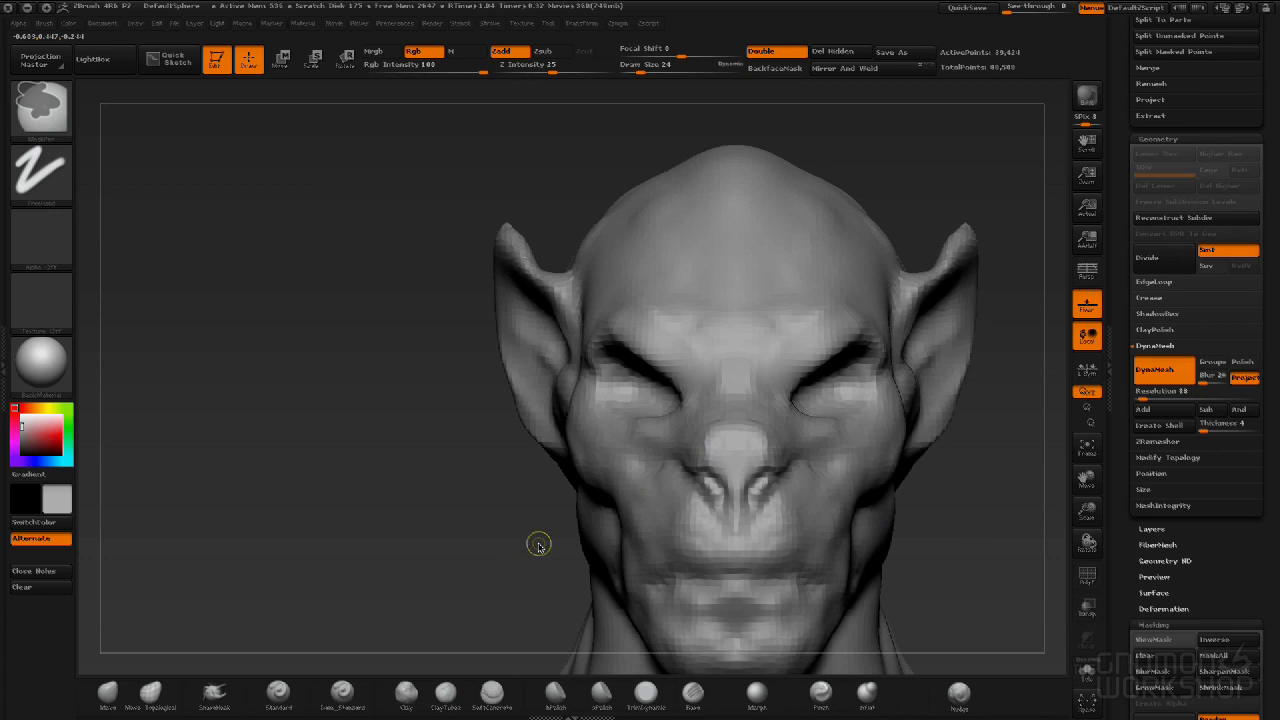
key("ctrl+z")
key("ctrl+z")
key("ctrl+z")
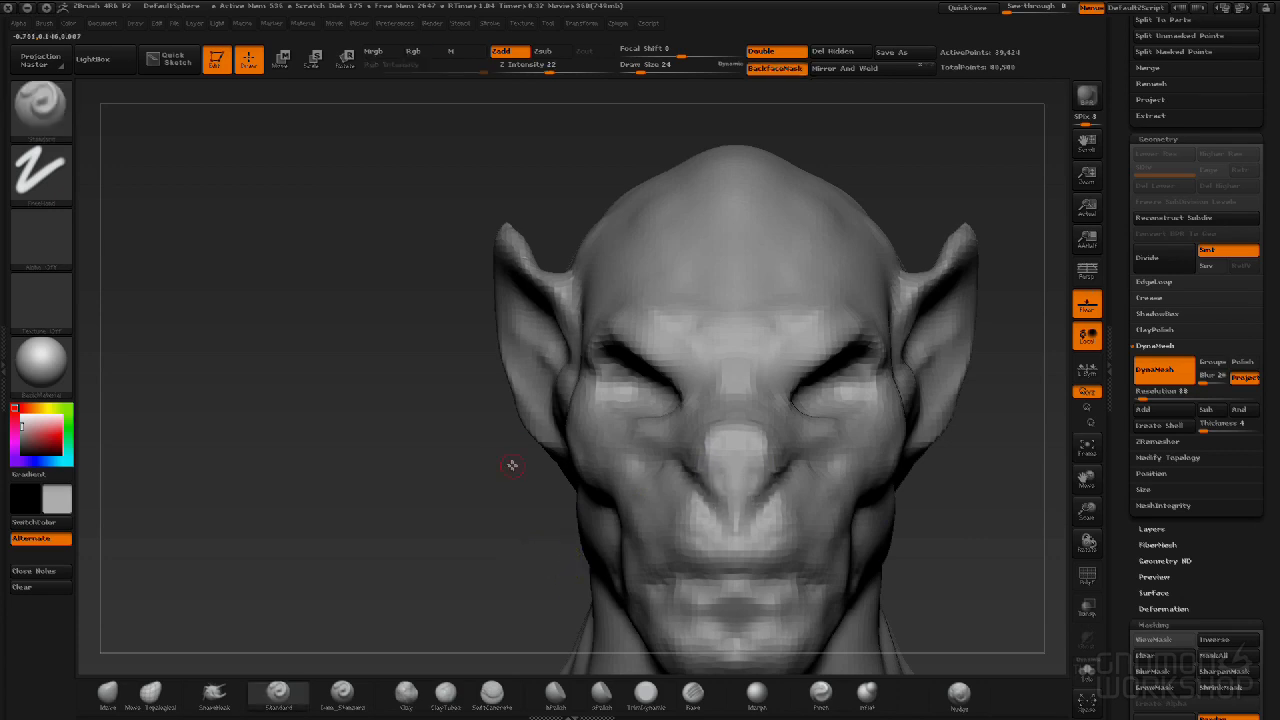
Pull two thin upright spikes out of the nose bridge with the Move brush, and adjust the nose profile.
left_click(108, 692)
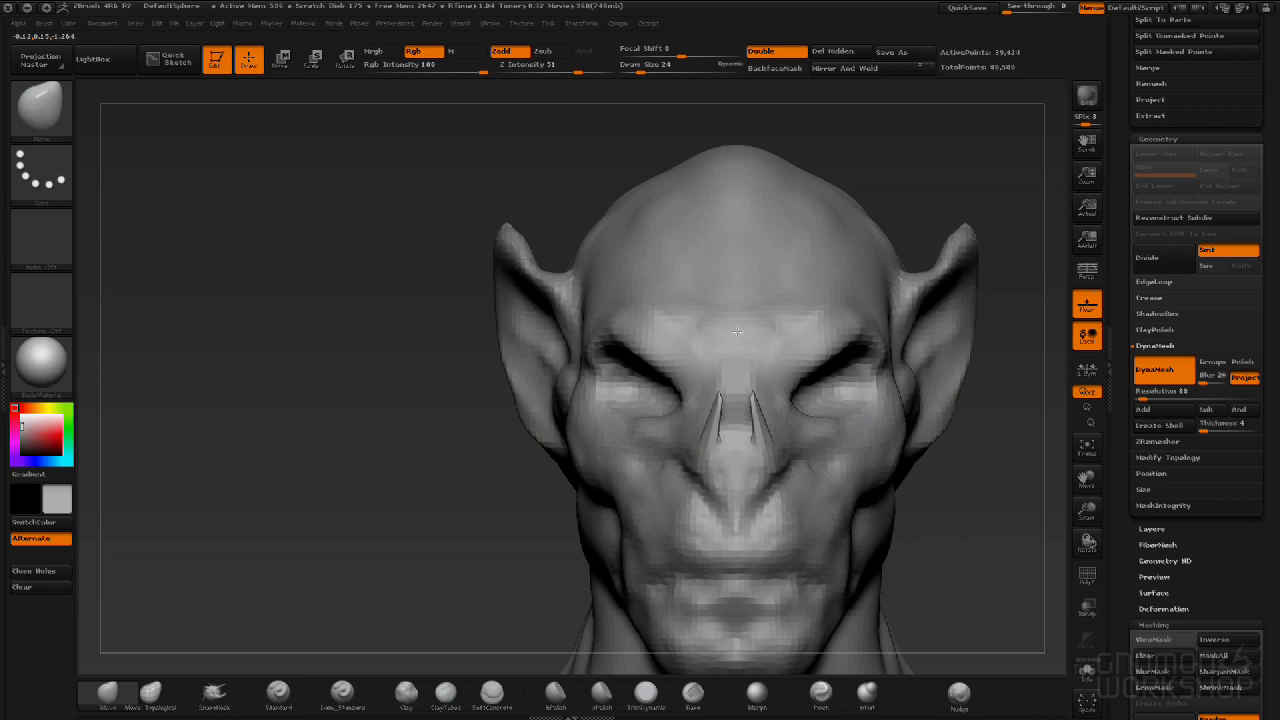
left_click_drag(418, 492, 486, 500)
left_click_drag(280, 320, 262, 326)
key("bracketright")
mouse_move(888, 426)
left_mouse_down()
mouse_move(860, 490)
mouse_move(851, 571)
mouse_move(860, 471)
mouse_move(899, 427)
mouse_move(874, 426)
mouse_move(899, 491)
mouse_move(926, 446)
mouse_move(786, 458)
left_mouse_up()
mouse_move(863, 462)
left_mouse_down()
mouse_move(909, 460)
mouse_move(766, 354)
left_mouse_up()
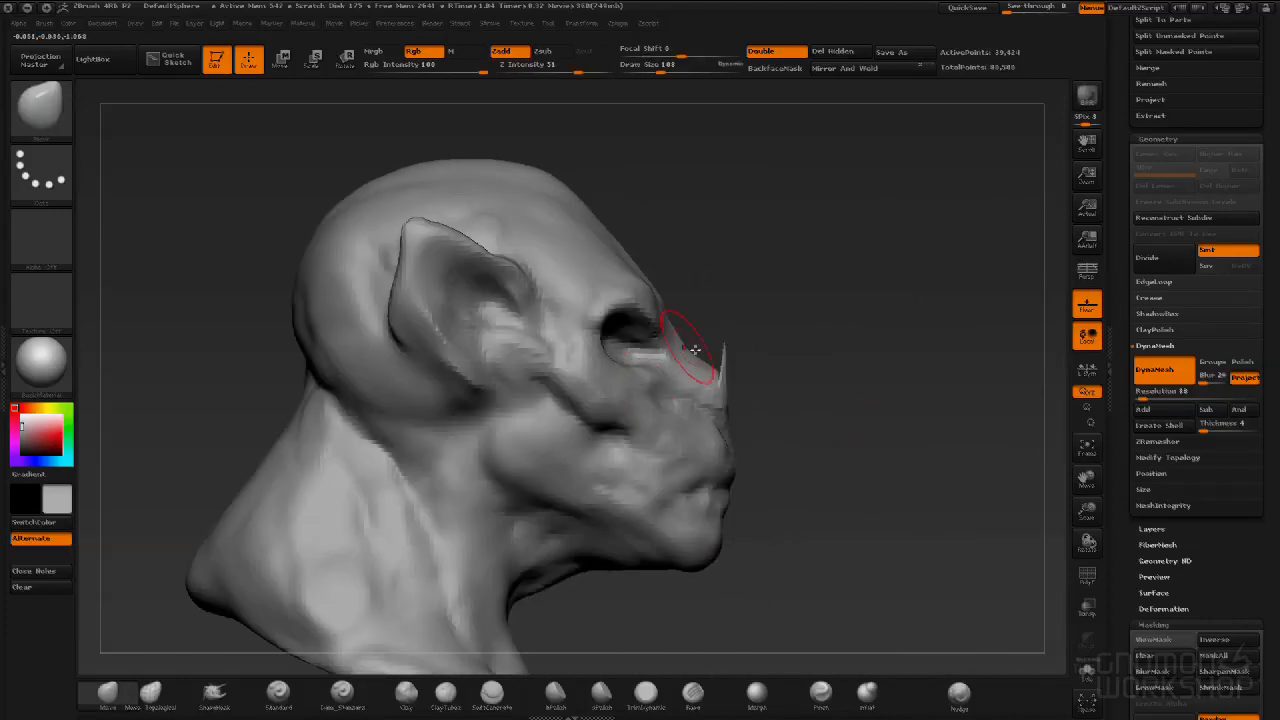
mouse_move(808, 362)
left_mouse_down()
mouse_move(767, 401)
mouse_move(832, 363)
left_mouse_up()
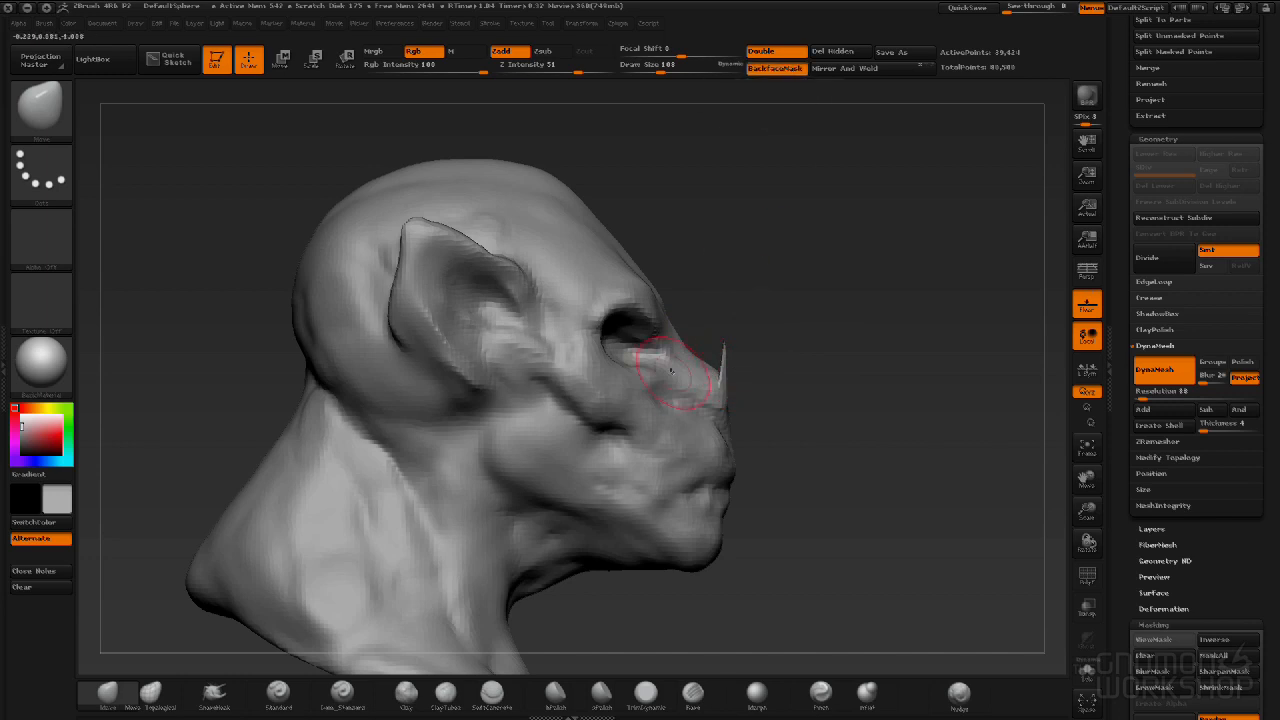
Test moving a nose spike with backface masking off, and turn masking back on to thicken the spike.
left_click(789, 68)
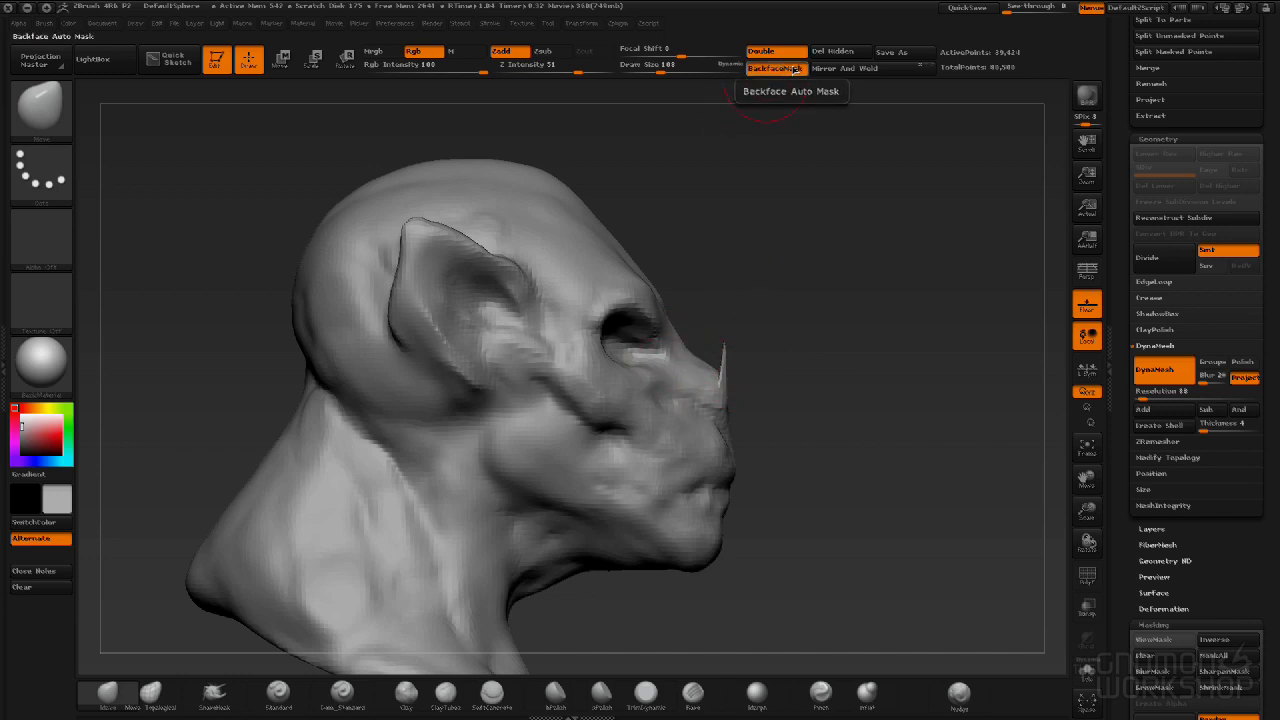
left_click(790, 69)
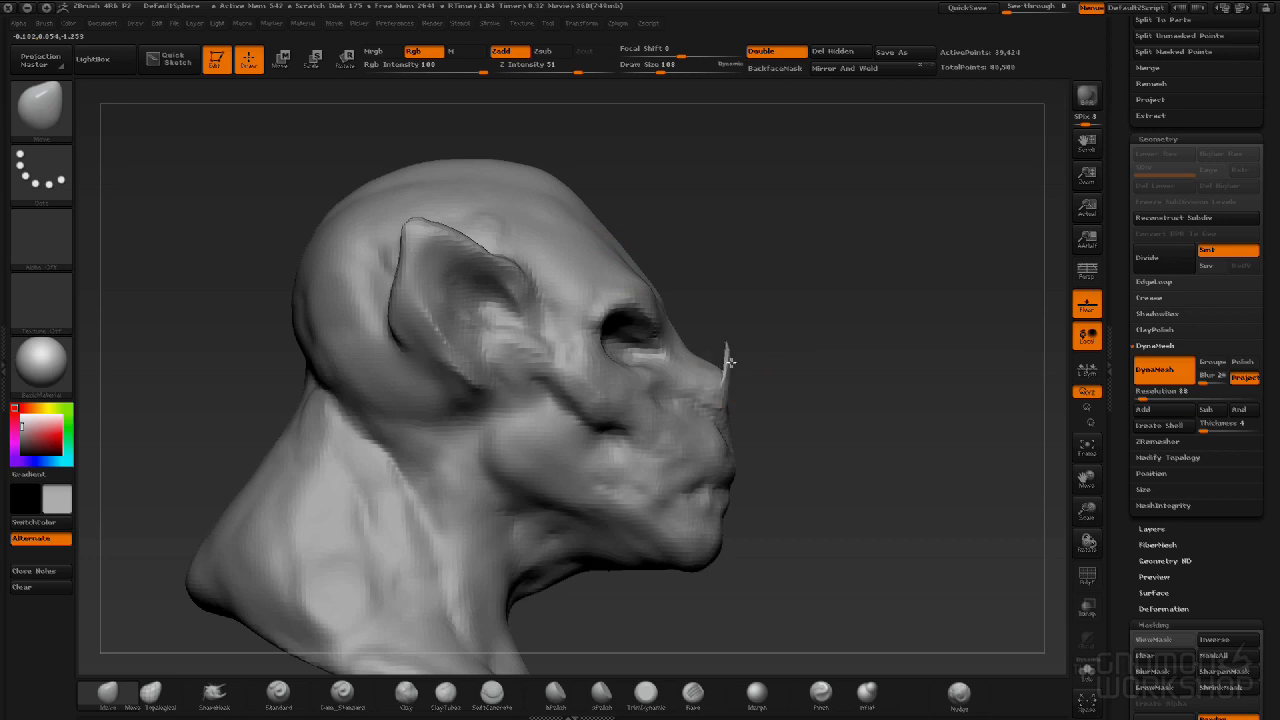
mouse_move(745, 366)
left_mouse_down()
mouse_move(706, 358)
mouse_move(724, 362)
left_mouse_up()
left_click(776, 68)
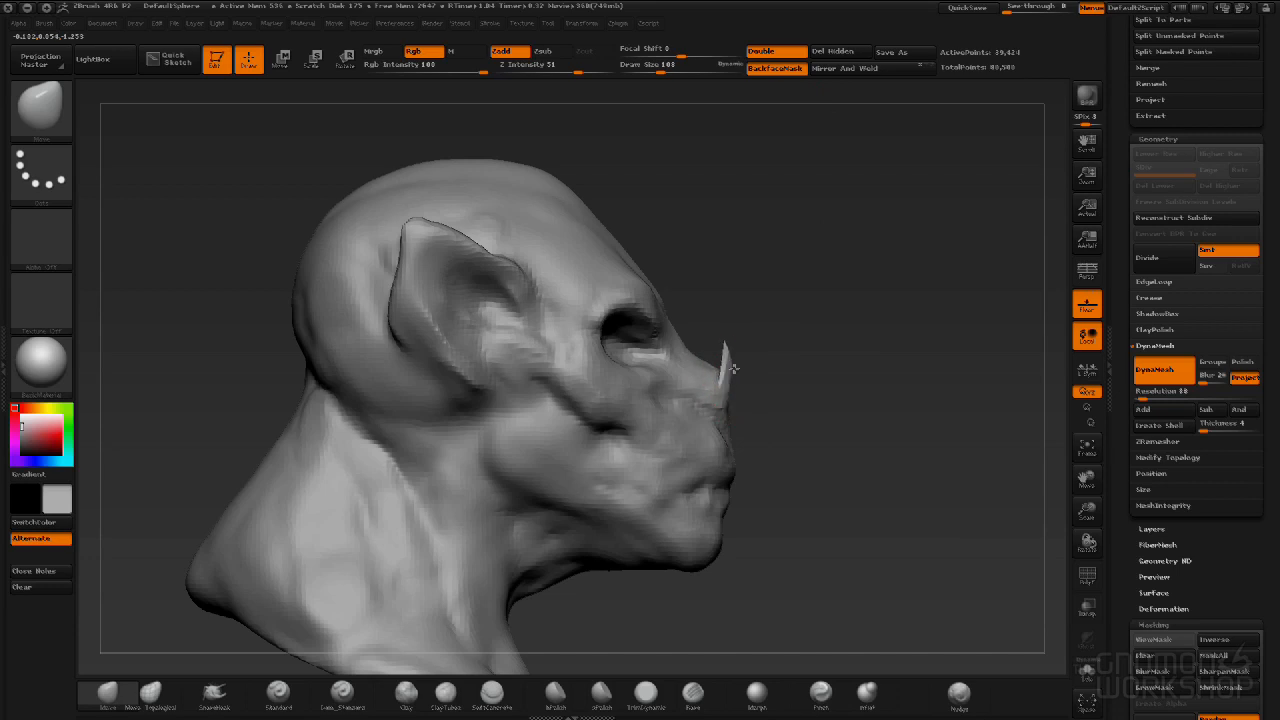
left_click_drag(756, 373, 528, 379)
Shrink the Move brush, adjust the two nose spikes from the front, and remesh the bust with DynaMesh.
key("bracketleft")
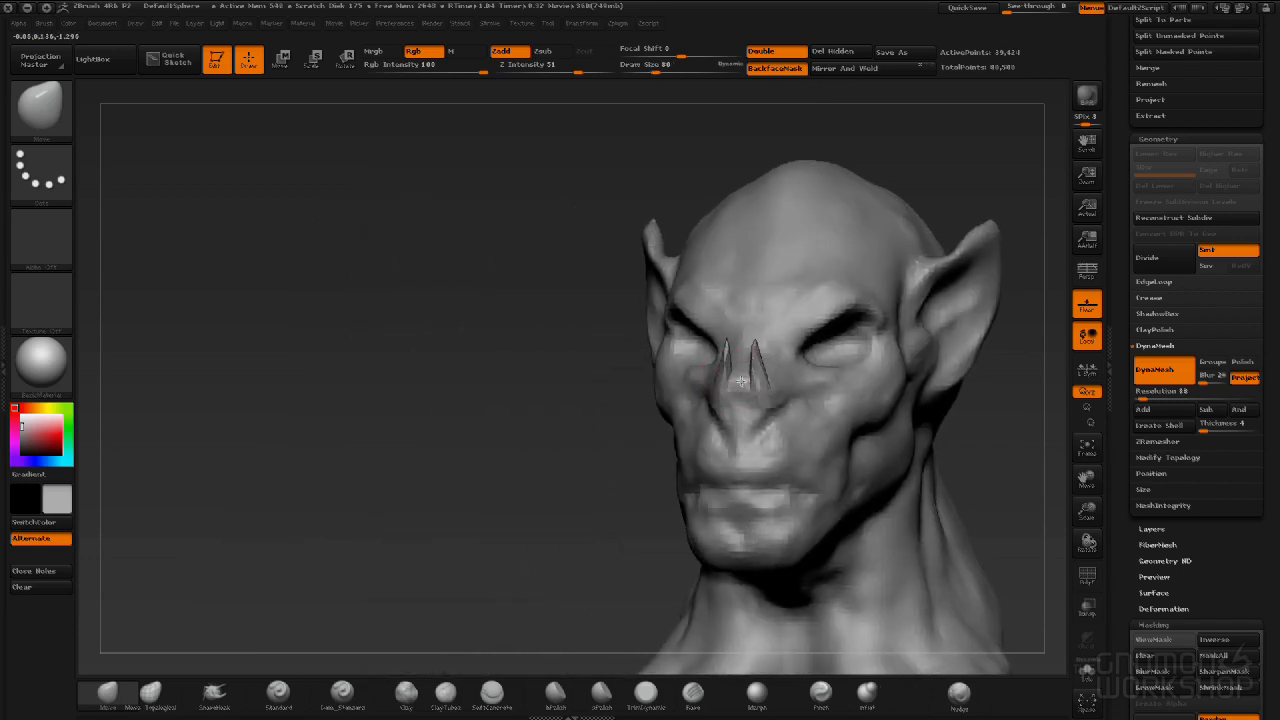
mouse_move(984, 432)
left_mouse_down()
mouse_move(1084, 431)
mouse_move(988, 427)
left_mouse_up()
left_click_drag(443, 505, 460, 437, "alt")
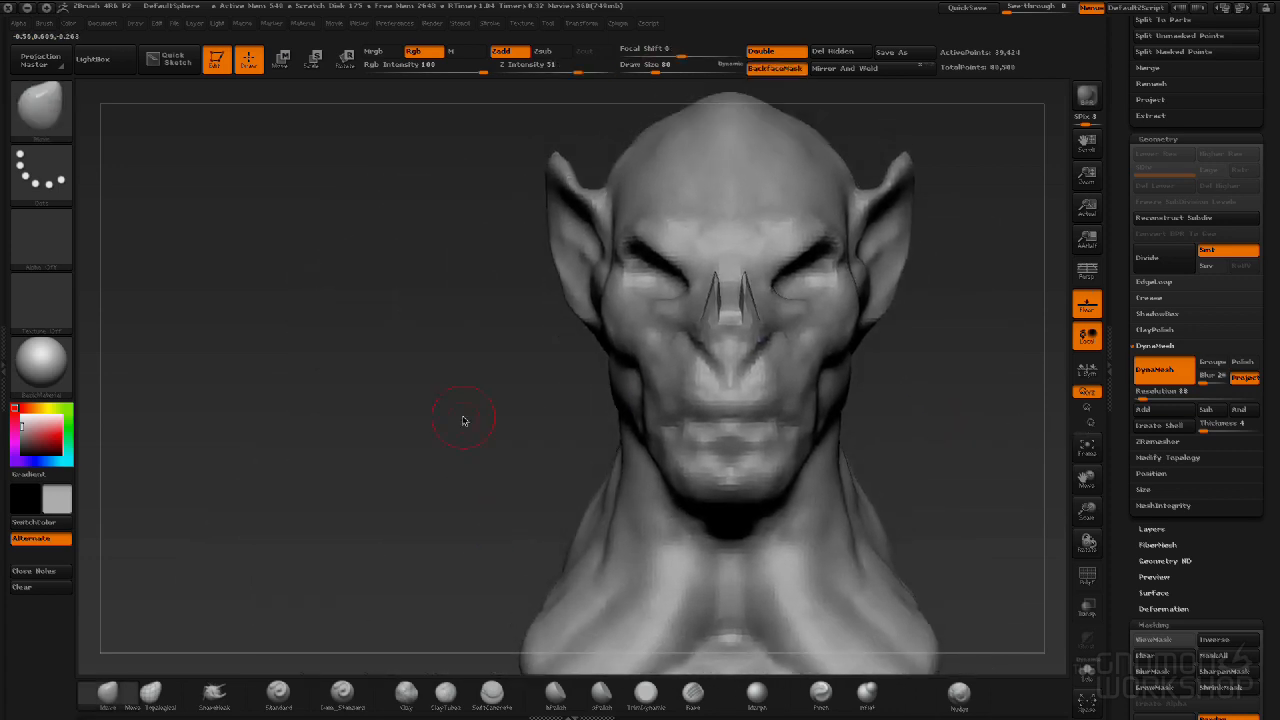
left_click_drag(457, 375, 431, 409, "ctrl")
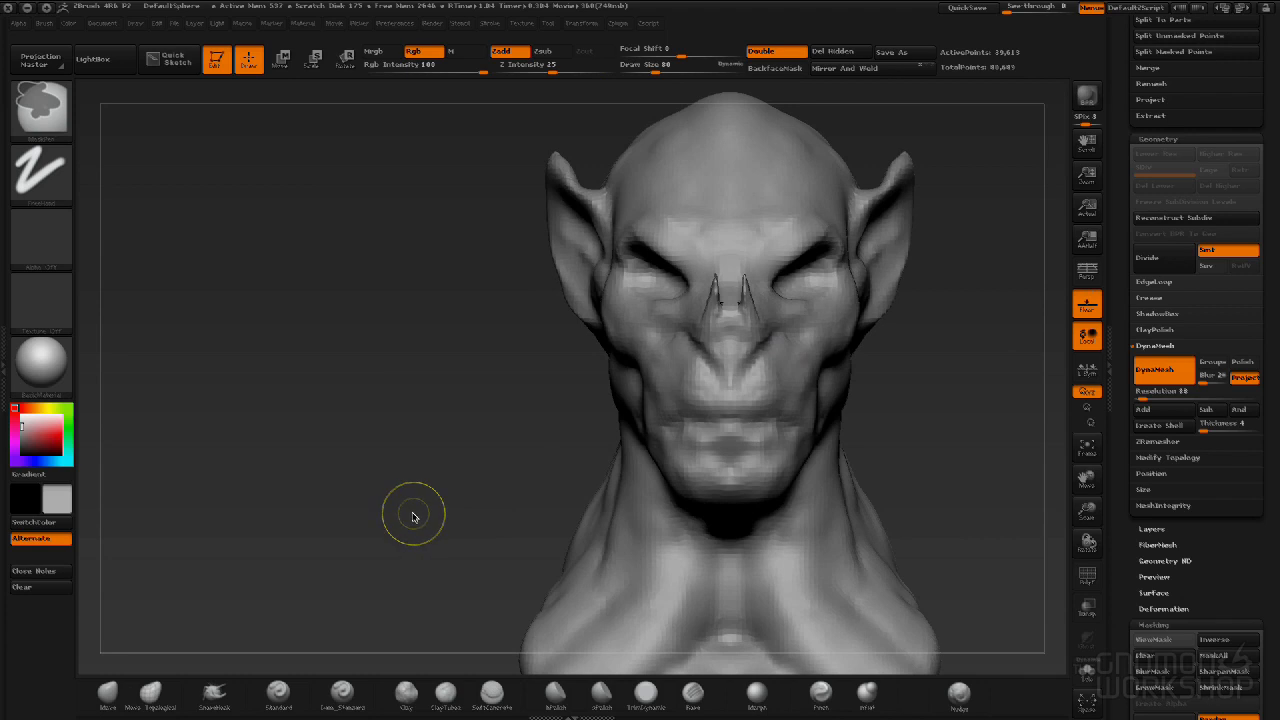
Smooth the nose around the spikes and reshape the spikes with the Move brush.
left_click_drag(443, 497, 686, 343)
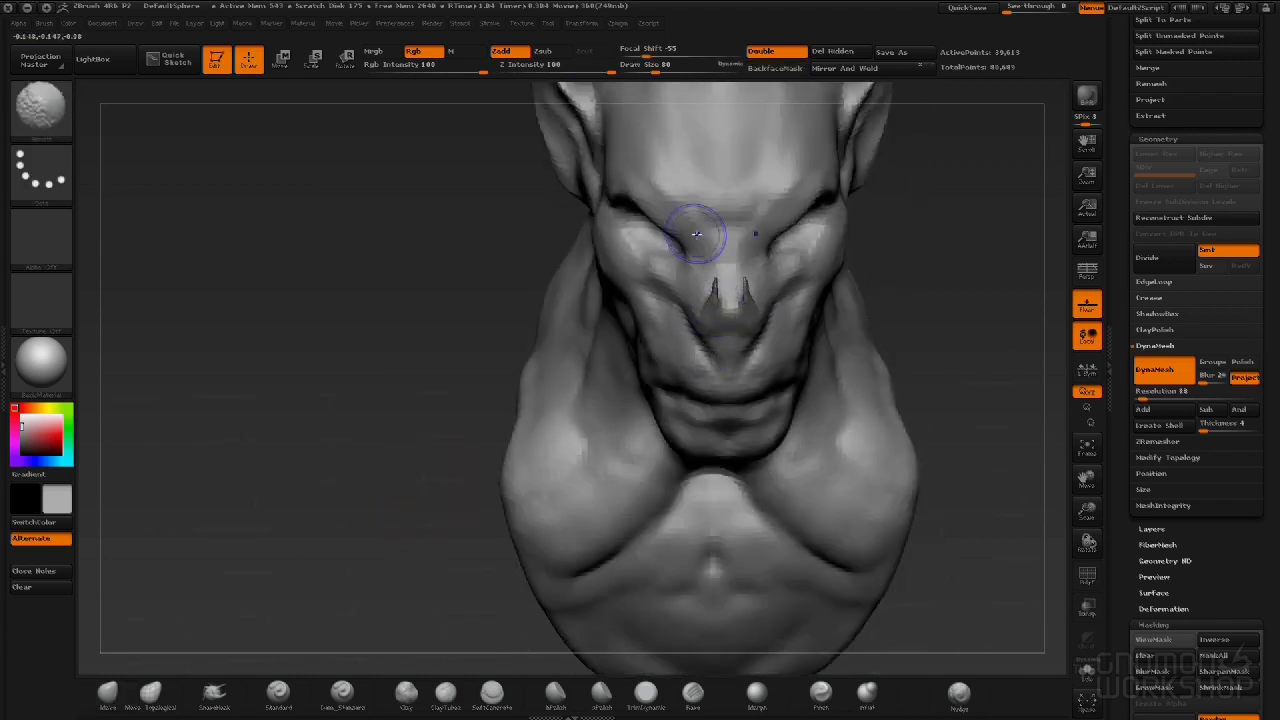
mouse_move(374, 334)
left_mouse_down()
mouse_move(404, 405)
mouse_move(486, 434)
mouse_move(429, 429)
mouse_move(483, 429)
mouse_move(431, 427)
mouse_move(445, 428)
left_mouse_up()
left_click_drag(920, 386, 977, 388, "alt")
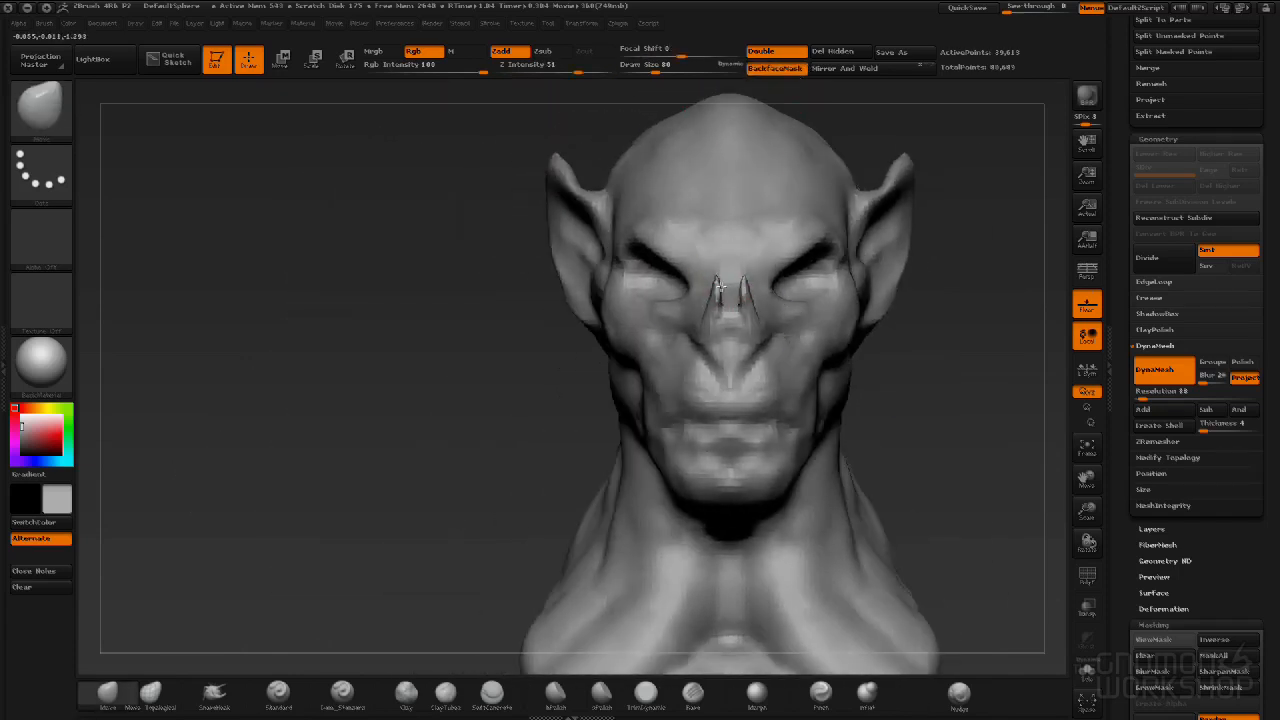
left_click_drag(937, 369, 786, 323)
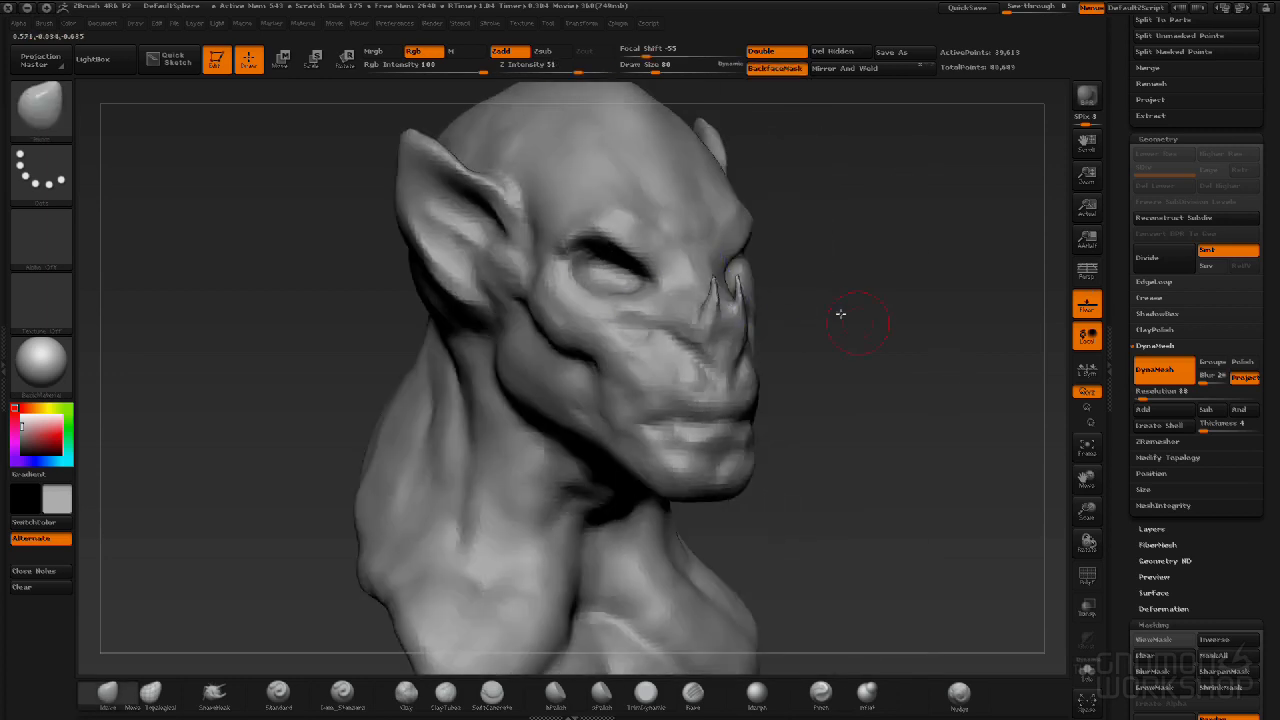
left_click_drag(780, 274, 974, 343)
key("ctrl+shift")
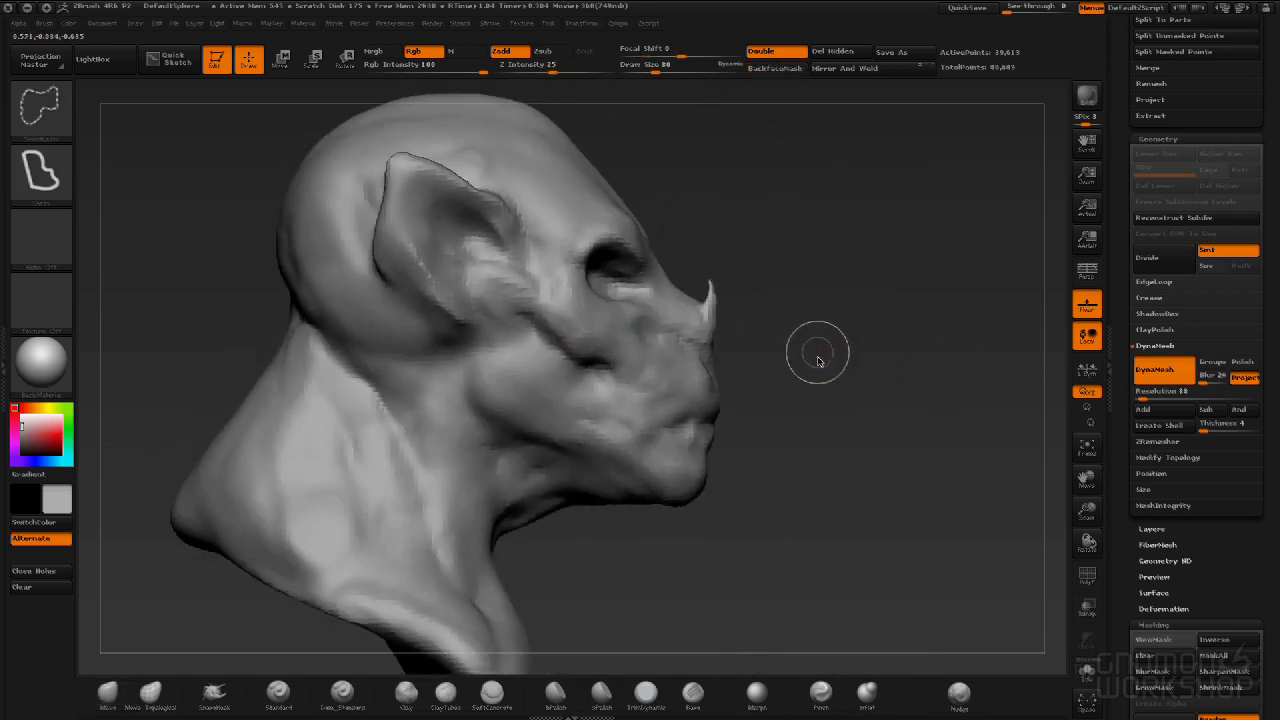
Trim the tips of the nose spikes by lasso-hiding them and deleting the hidden geometry, and remesh the bust with DynaMesh.
mouse_move(734, 253)
left_mouse_down("ctrl+alt+shift")
mouse_move(694, 258)
mouse_move(700, 282)
left_mouse_up("ctrl+alt+shift")
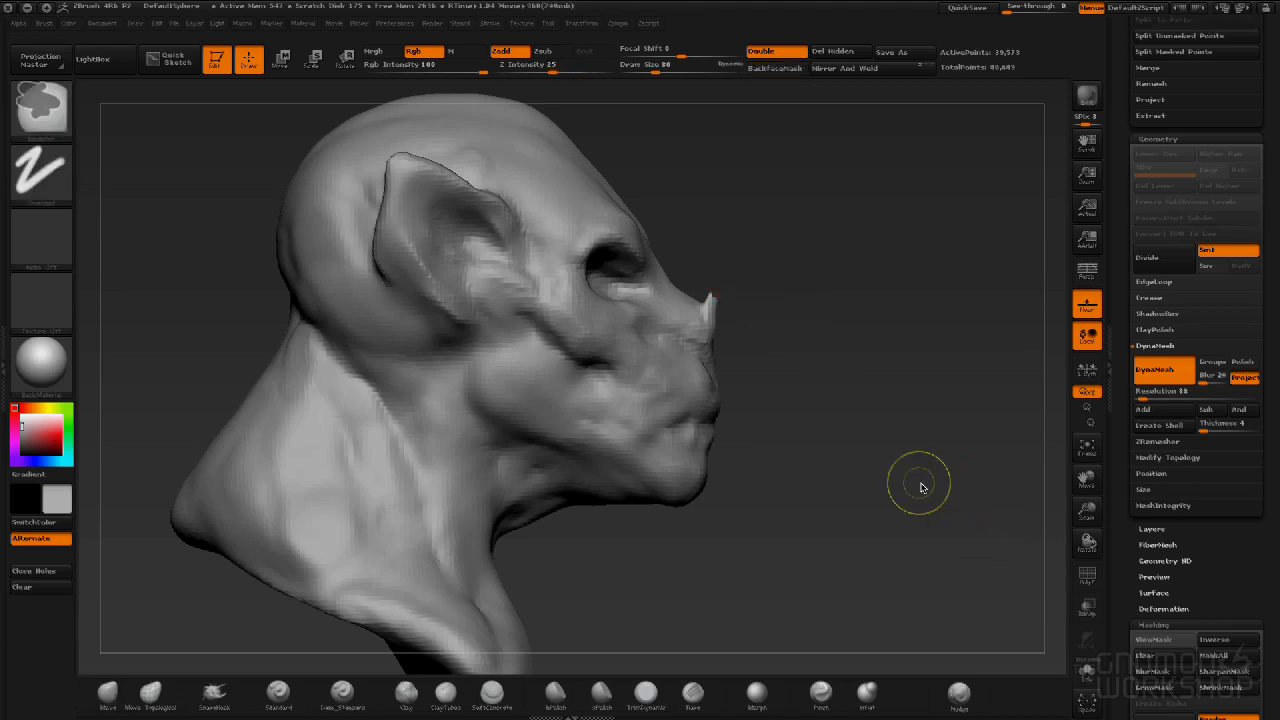
key("ctrl+shift")
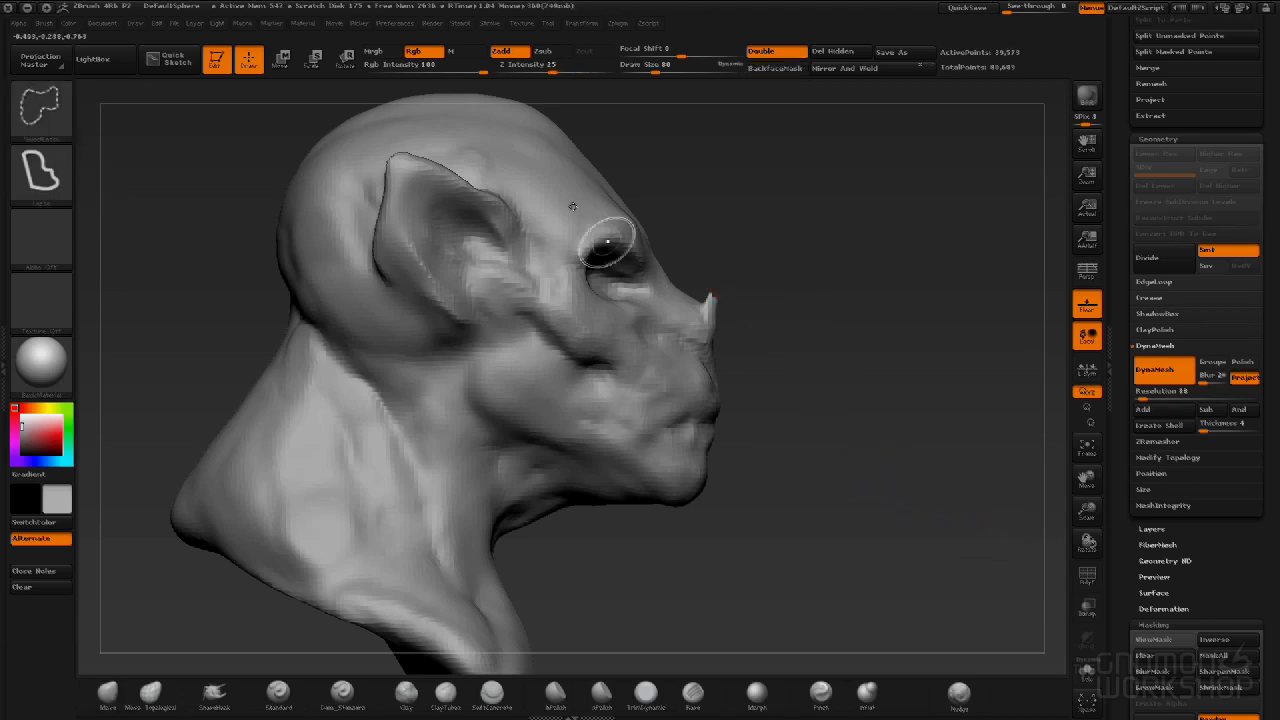
mouse_move(829, 302)
left_mouse_down("ctrl+shift")
mouse_move(705, 256)
mouse_move(697, 286)
mouse_move(714, 299)
left_mouse_up("ctrl+shift")
left_click_drag(966, 381, 848, 378)
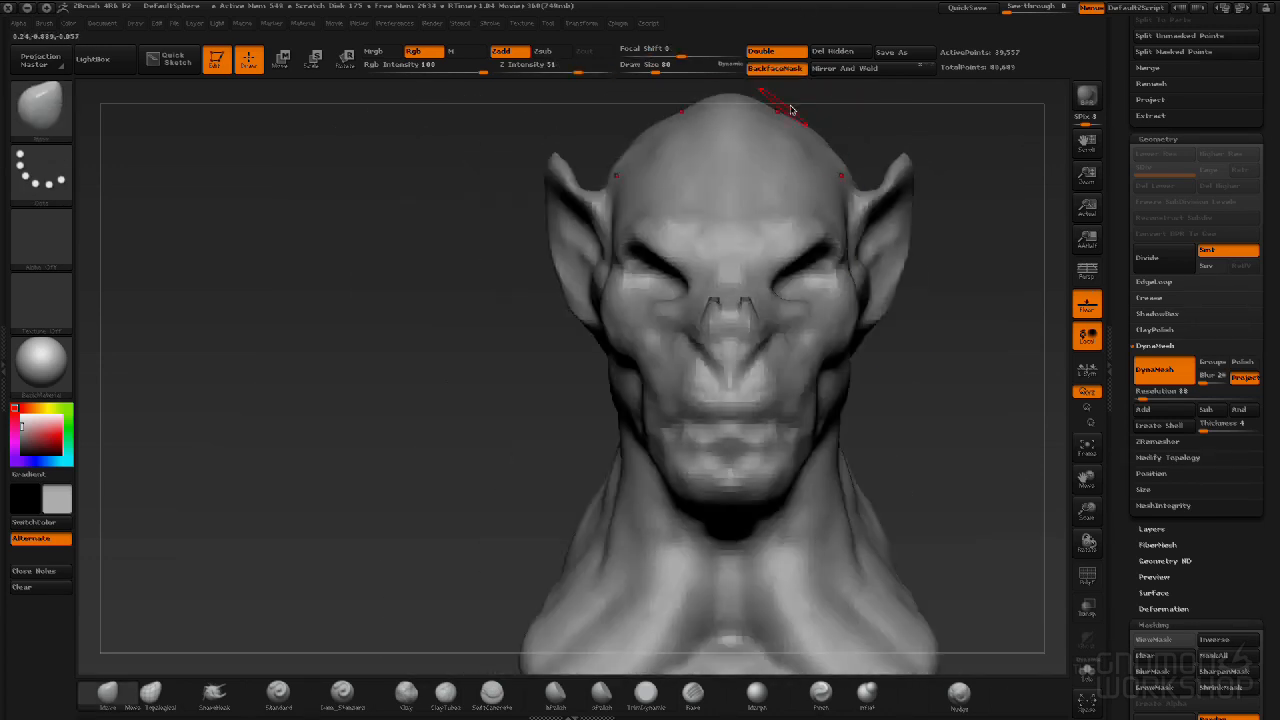
left_click(852, 56)
left_click_drag(457, 357, 423, 415, "ctrl")
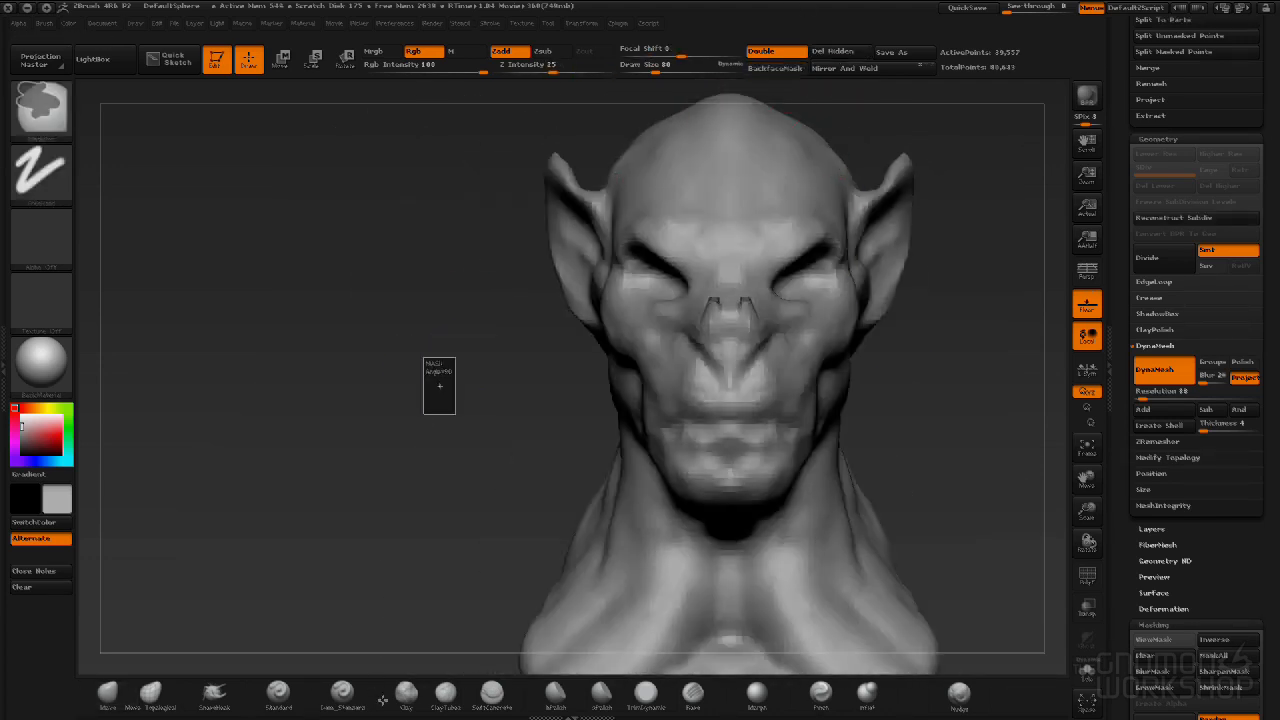
Set up the Standard brush with a draw size of 9 for fine sculpting around the nose spikes.
left_click_drag(366, 566, 418, 528)
left_click_drag(467, 398, 660, 470)
mouse_move(450, 440)
left_mouse_down()
mouse_move(543, 469)
mouse_move(470, 450)
mouse_move(737, 290)
left_mouse_up()
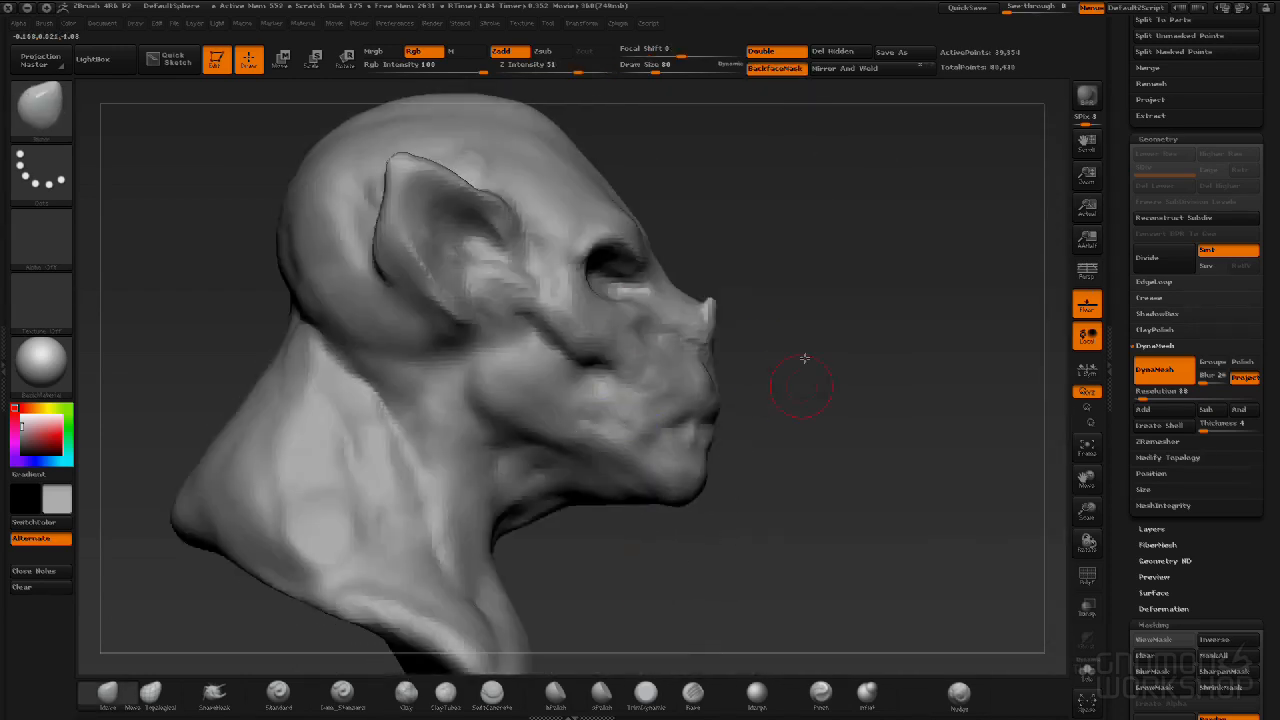
left_click(269, 702)
left_click_drag(899, 285, 922, 300, "alt")
mouse_move(872, 462)
left_mouse_down()
mouse_move(700, 447)
mouse_move(750, 457)
mouse_move(717, 451)
left_mouse_up()
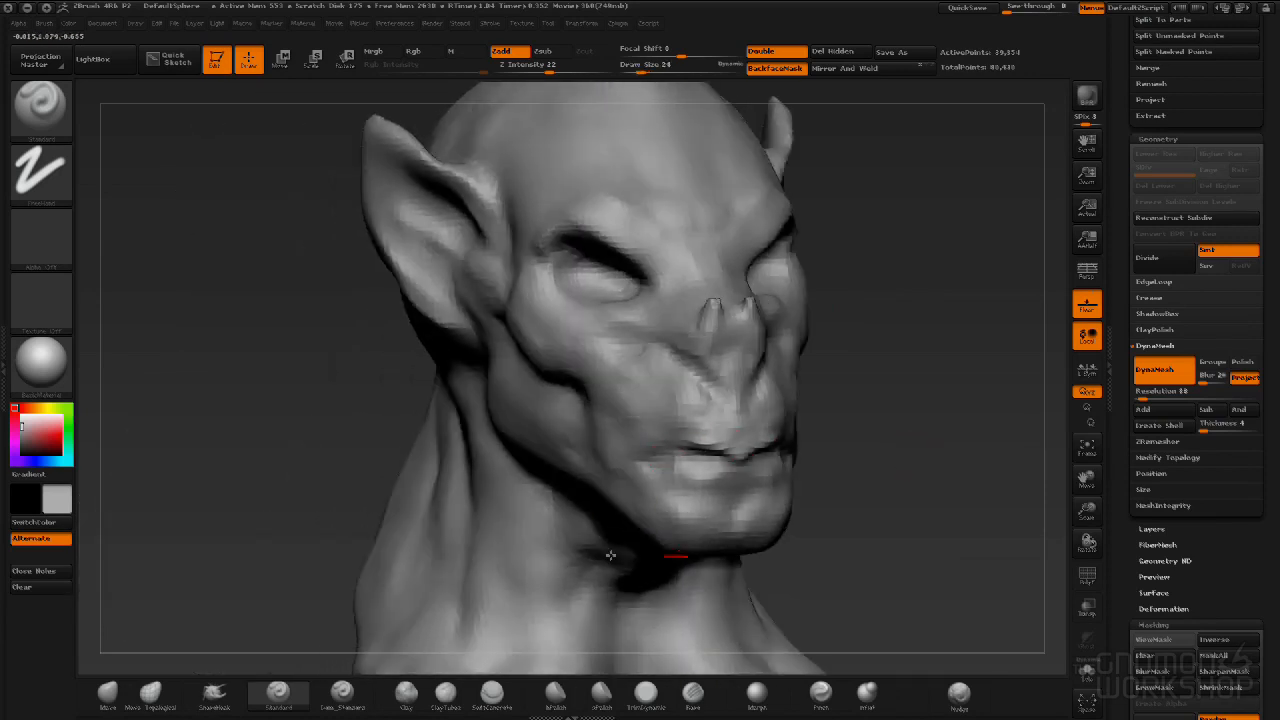
left_click_drag(942, 481, 766, 400)
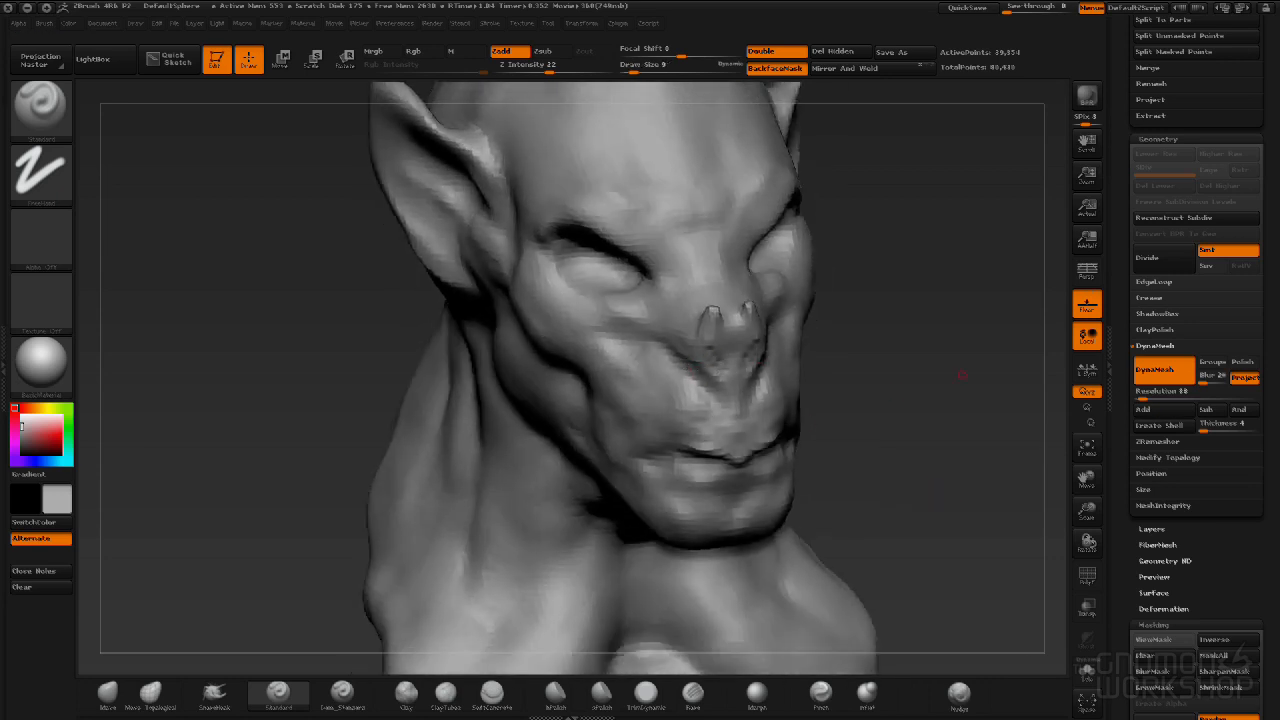
Consult the bat reference sheet AWL scrap2.jpg for the facial features and return to the sculpt.
left_click_drag(961, 715, 851, 66)
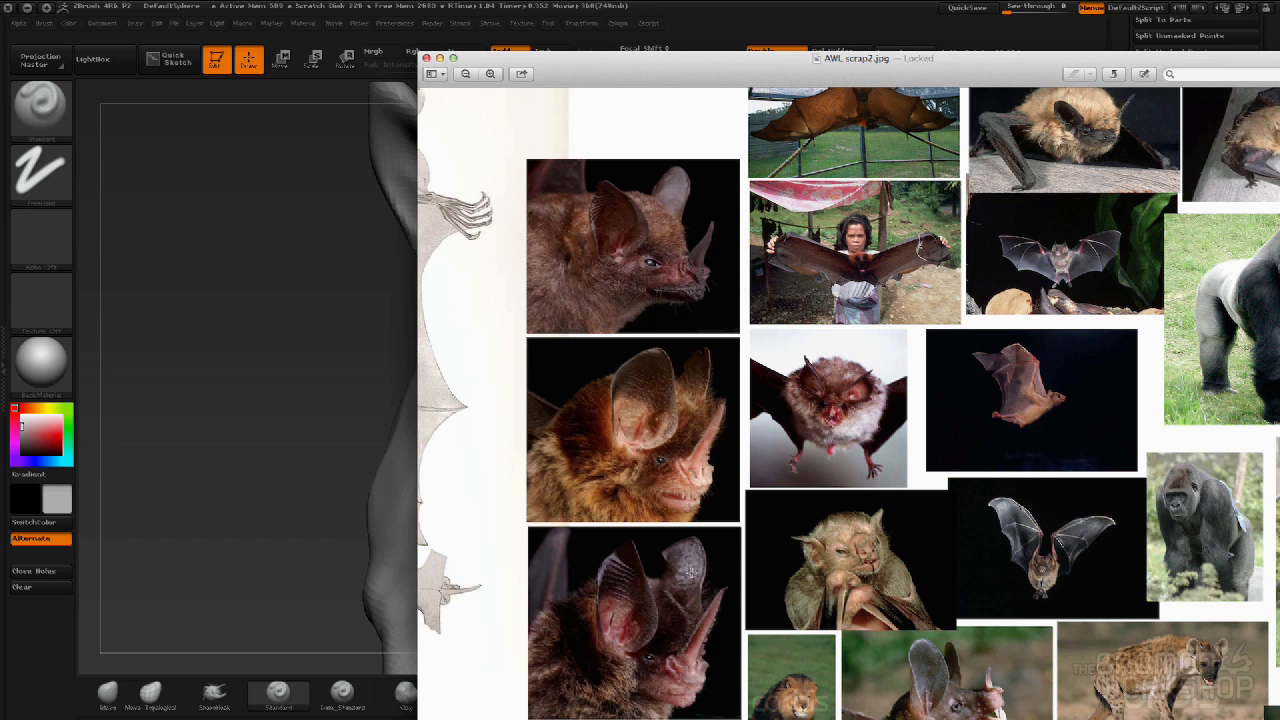
mouse_move(646, 82)
left_mouse_down()
mouse_move(555, 91)
mouse_move(1279, 100)
left_mouse_up()
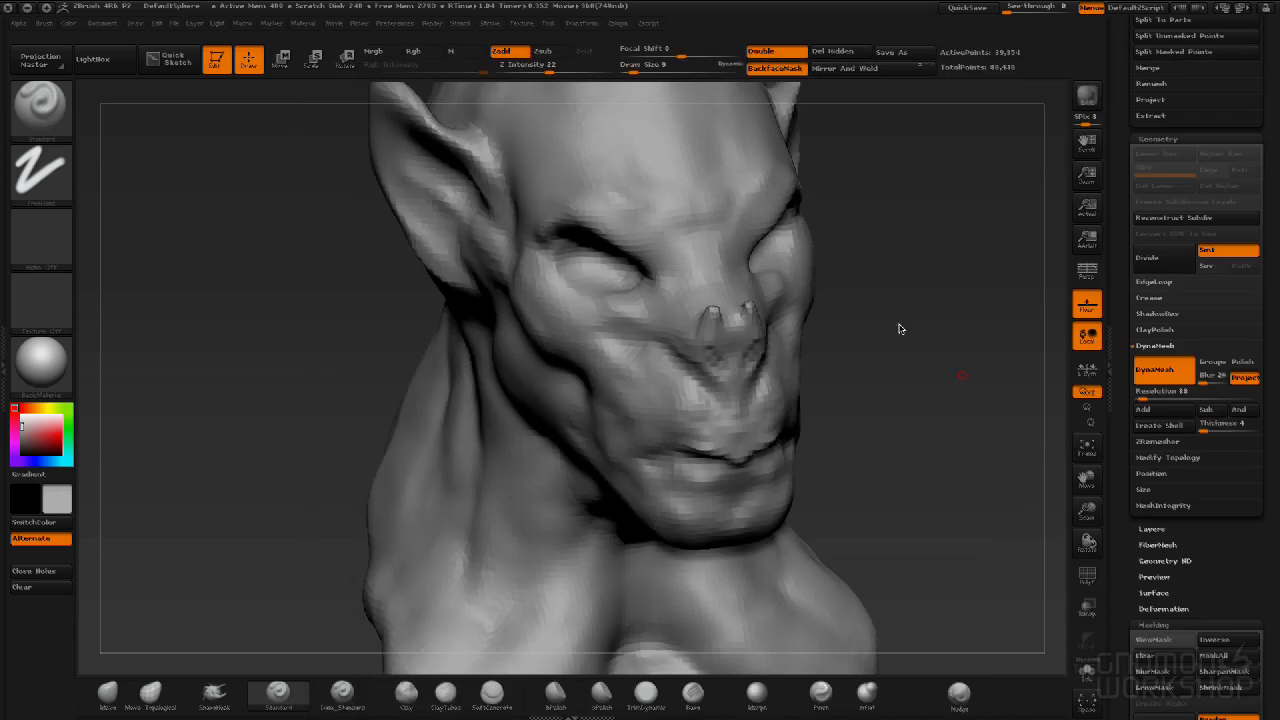
Smooth the upper edges and outer surfaces of both pointed ears, with the brush enlarged to draw size 52.
left_click_drag(929, 255, 904, 234, "shift")
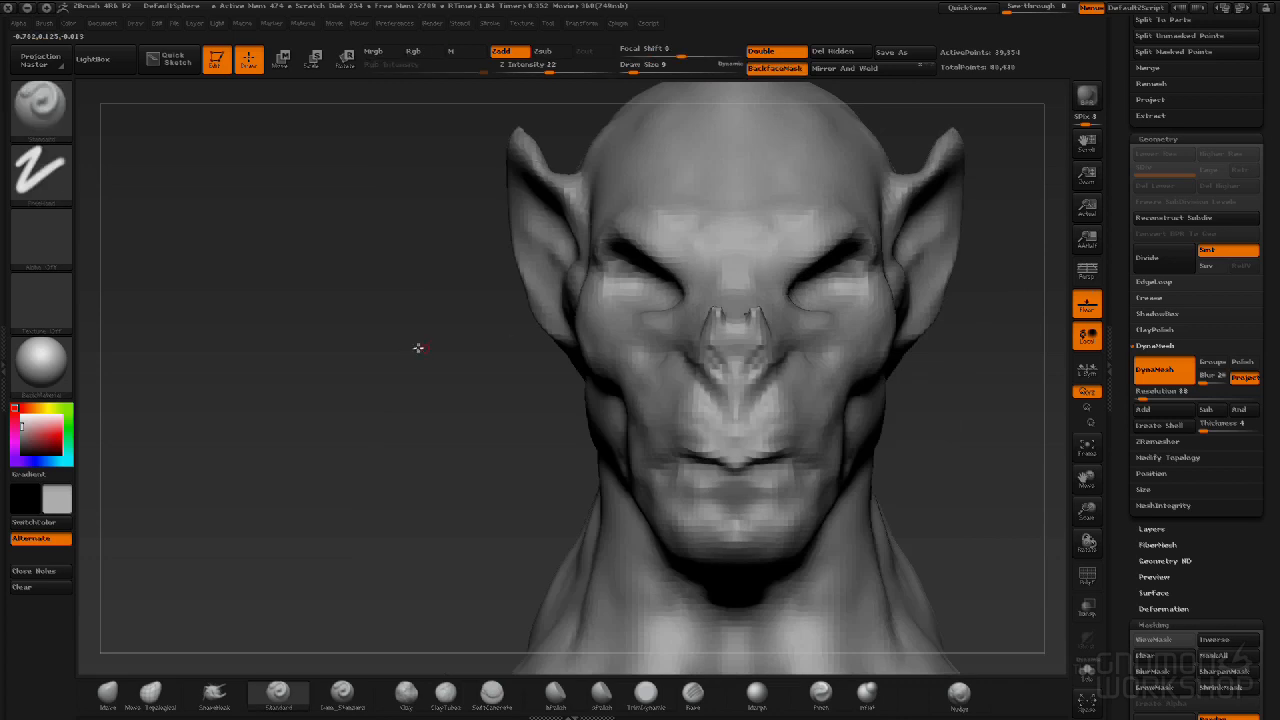
left_click_drag(387, 350, 383, 489, "alt")
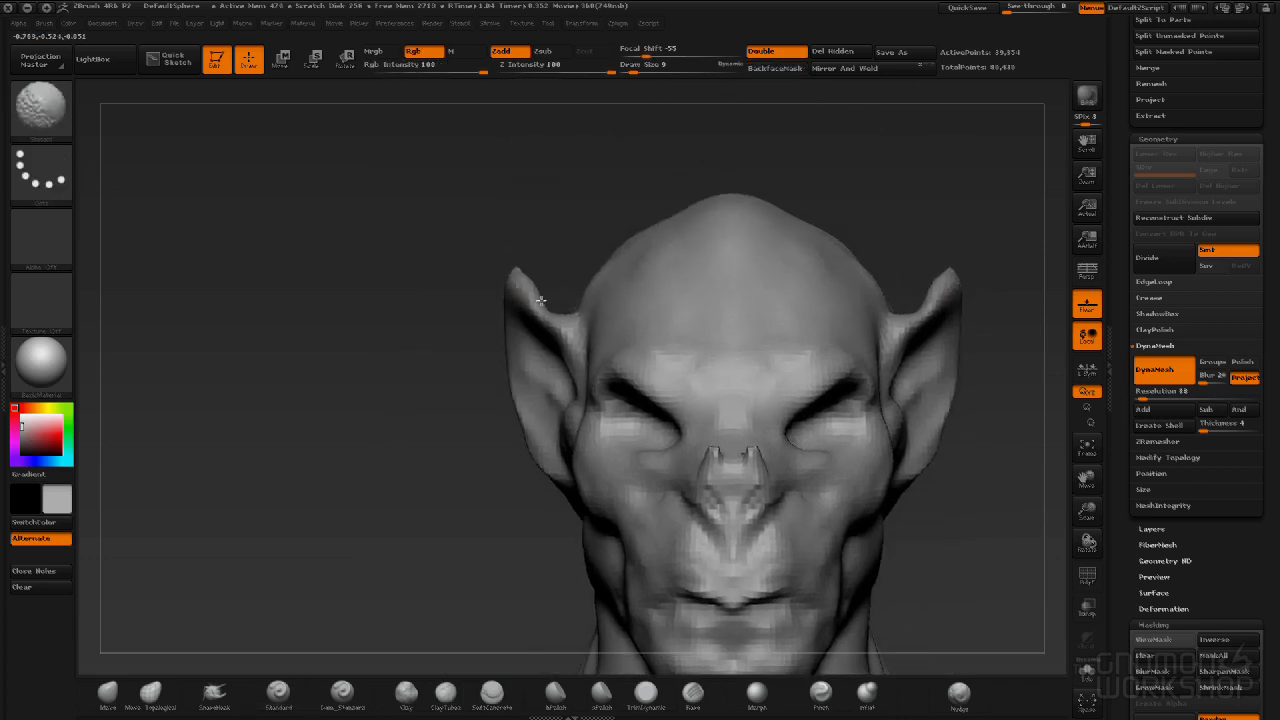
left_click_drag(423, 394, 431, 423)
left_click_drag(542, 298, 531, 262, "shift")
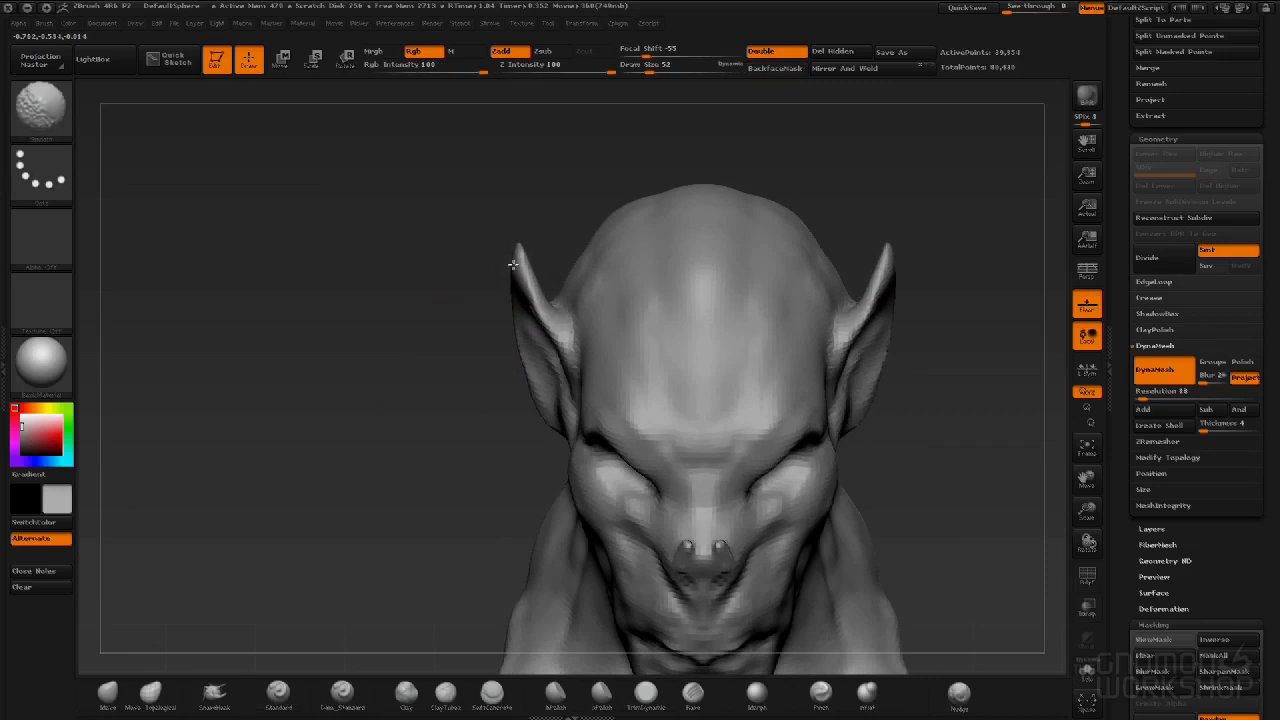
left_click_drag(549, 332, 536, 310, "shift")
Carve the mouth line from the lips back to the mouth corners with the Dam_Standard brush at draw size 24.
mouse_move(449, 509)
left_mouse_down()
mouse_move(457, 440)
mouse_move(388, 366)
mouse_move(354, 393)
left_mouse_up()
left_click_drag(885, 474, 942, 463)
key("[")
mouse_move(829, 423)
left_mouse_down()
mouse_move(837, 409)
mouse_move(666, 417)
mouse_move(826, 421)
mouse_move(854, 380)
mouse_move(966, 440)
mouse_move(791, 426)
left_mouse_up()
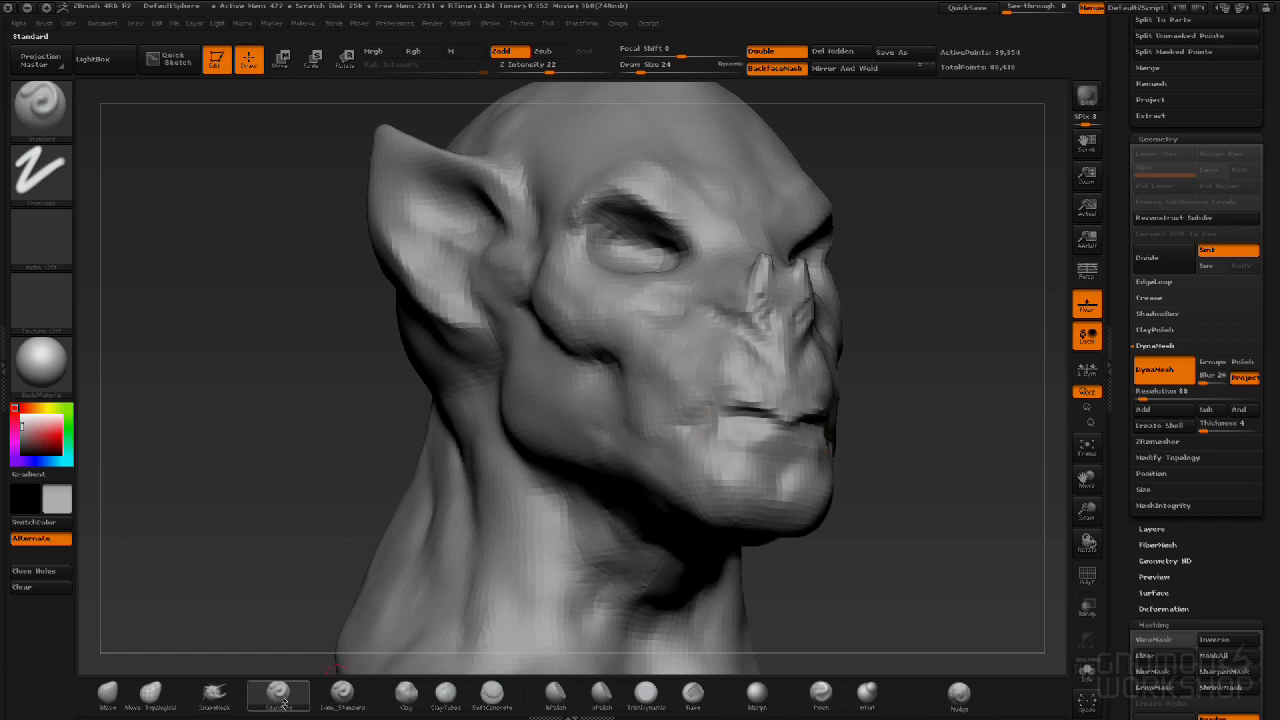
left_click(342, 691)
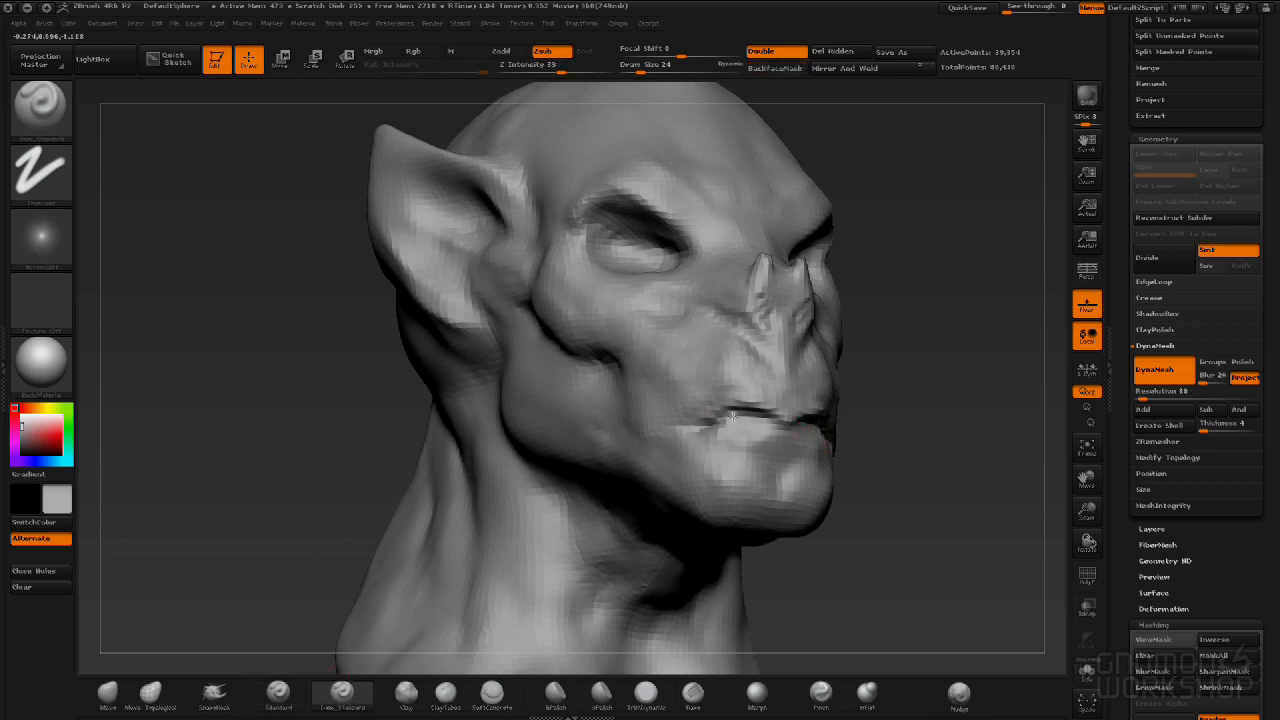
left_click_drag(783, 427, 706, 432)
left_click_drag(956, 500, 968, 451)
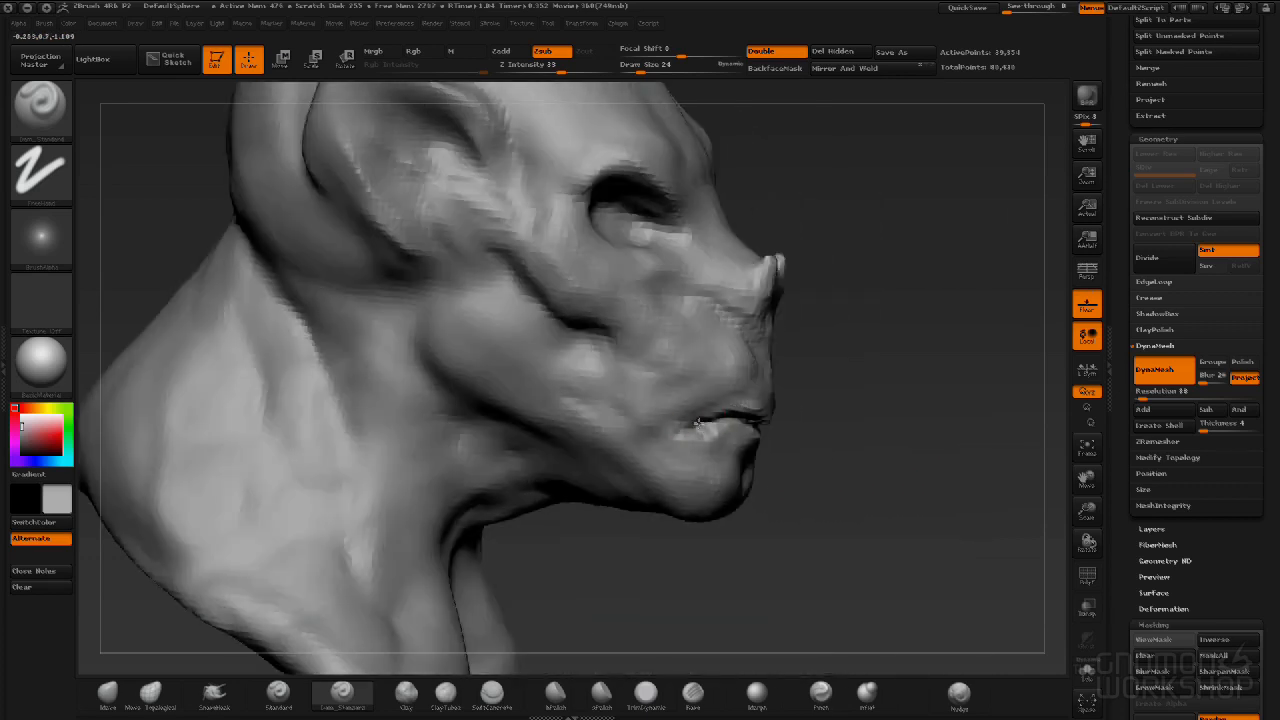
left_click_drag(629, 418, 693, 437)
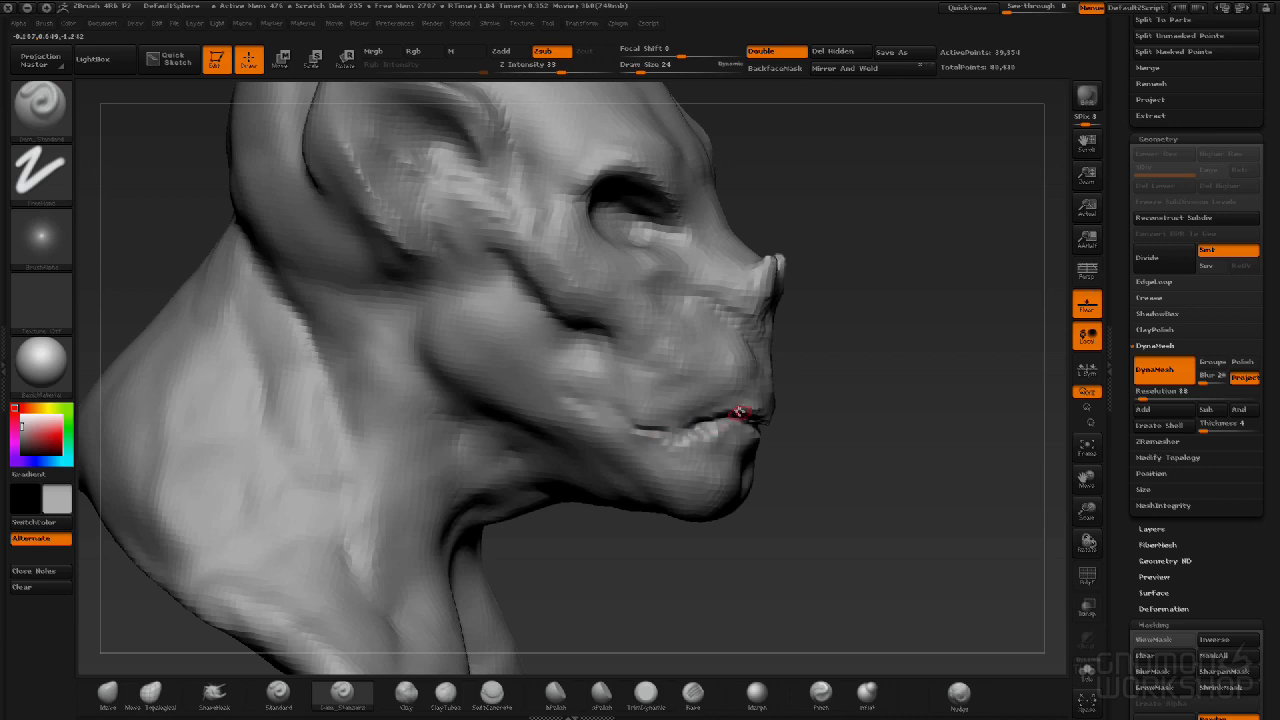
Remesh the bust with DynaMesh and smooth the lips around the newly cut mouth line.
left_click_drag(870, 436, 600, 436, "shift")
mouse_move(456, 414)
left_mouse_down("alt")
mouse_move(186, 457)
mouse_move(154, 477)
left_mouse_up("alt")
mouse_move(749, 486)
left_mouse_down()
mouse_move(709, 457)
mouse_move(775, 406)
mouse_move(879, 497)
left_mouse_up()
left_click_drag(763, 513, 854, 508, "shift")
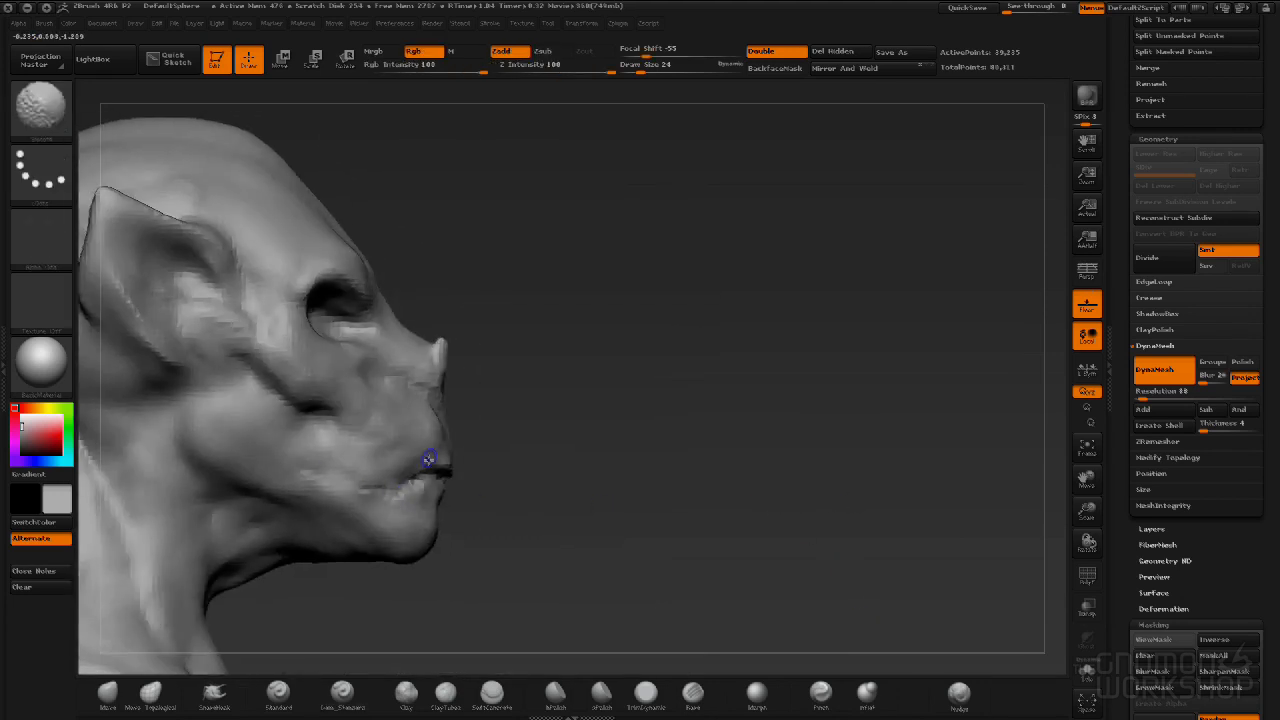
left_click_drag(707, 446, 620, 448, "shift")
left_click_drag(703, 424, 820, 442, "alt")
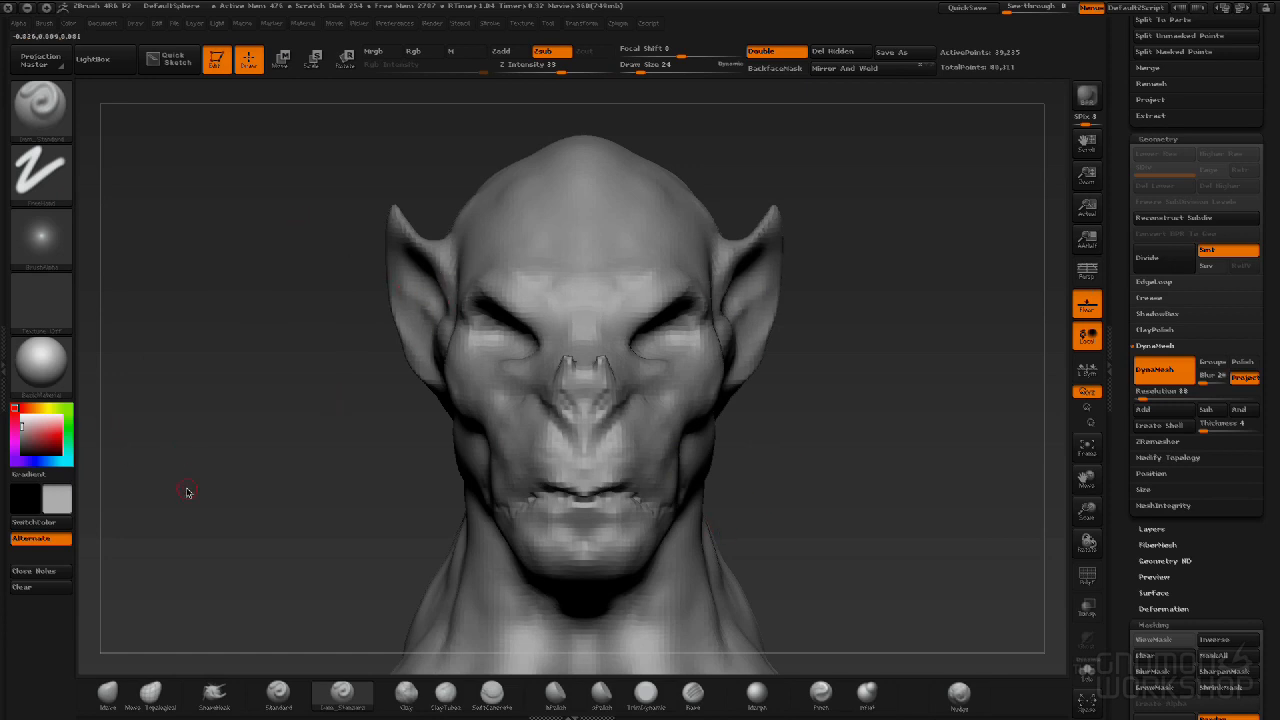
Carve creases across the nose bridge and around the inner eye corners with Dam_Standard at draw size 38.
left_click_drag(238, 424, 318, 424)
left_click_drag(505, 334, 548, 316)
left_click_drag(724, 366, 696, 404)
mouse_move(526, 335)
left_mouse_down()
mouse_move(557, 330)
mouse_move(498, 361)
left_mouse_up()
left_click_drag(791, 489, 770, 388)
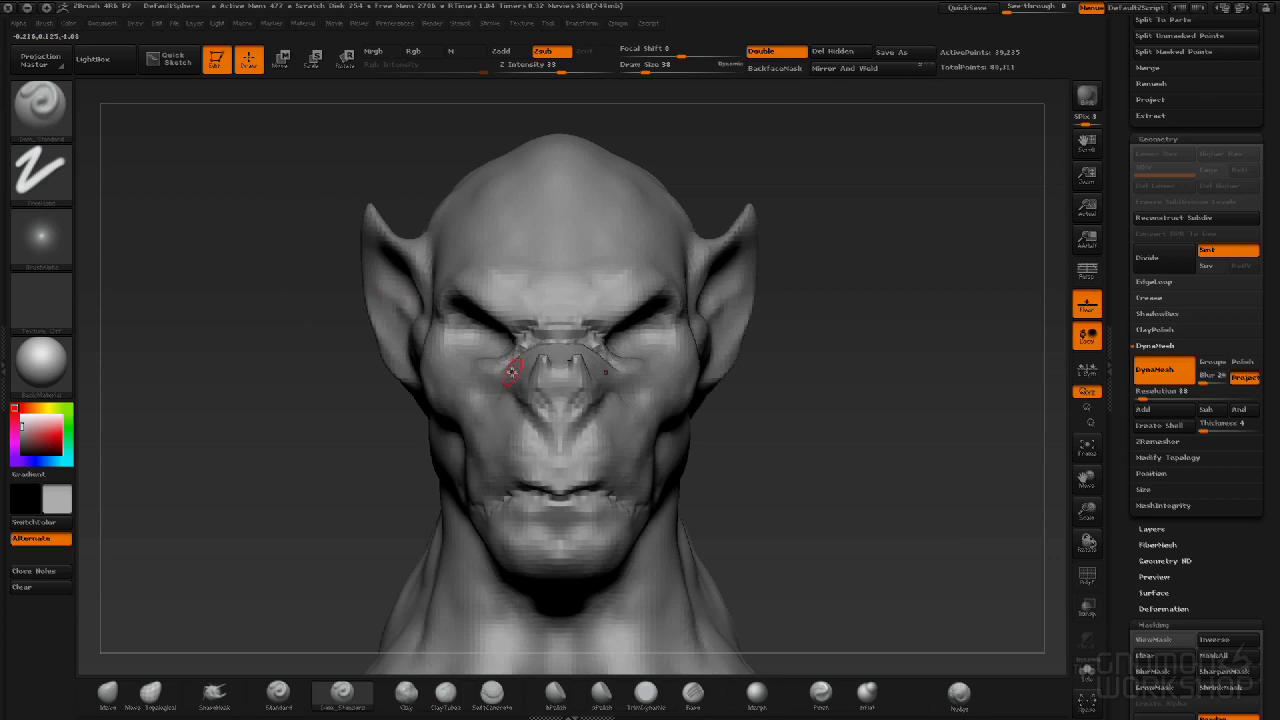
left_click_drag(836, 385, 905, 381)
Remesh the bust with DynaMesh and soften the creases between the eyes and nose bridge.
left_click_drag(896, 310, 793, 423, "ctrl")
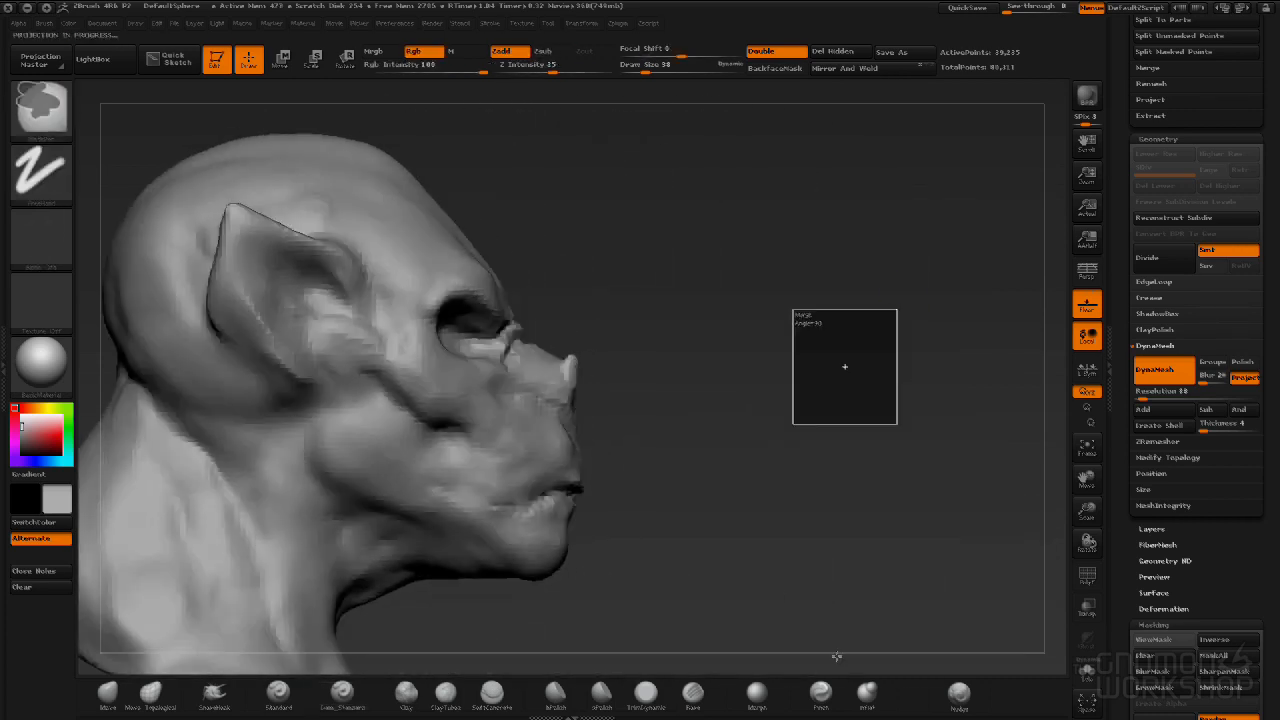
mouse_move(806, 576)
left_mouse_down()
mouse_move(797, 440)
mouse_move(786, 436)
left_mouse_up()
left_click_drag(543, 318, 531, 331, "shift")
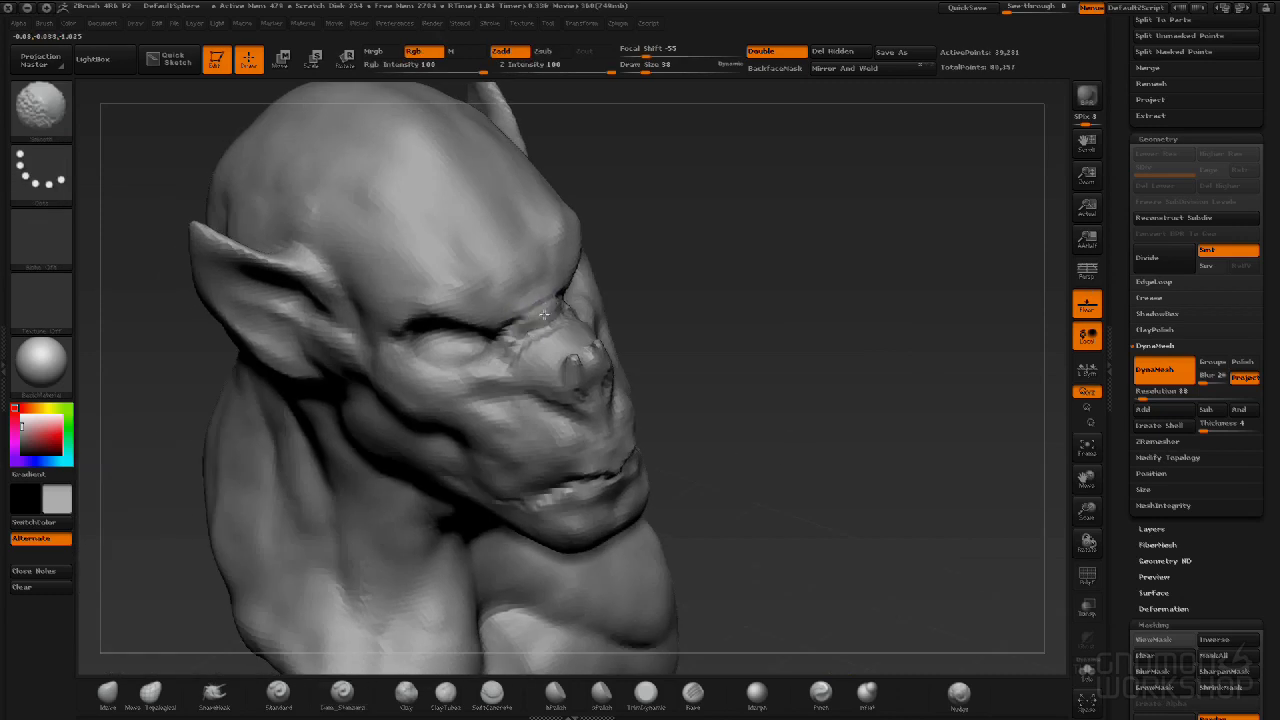
left_click_drag(757, 491, 671, 457, "shift")
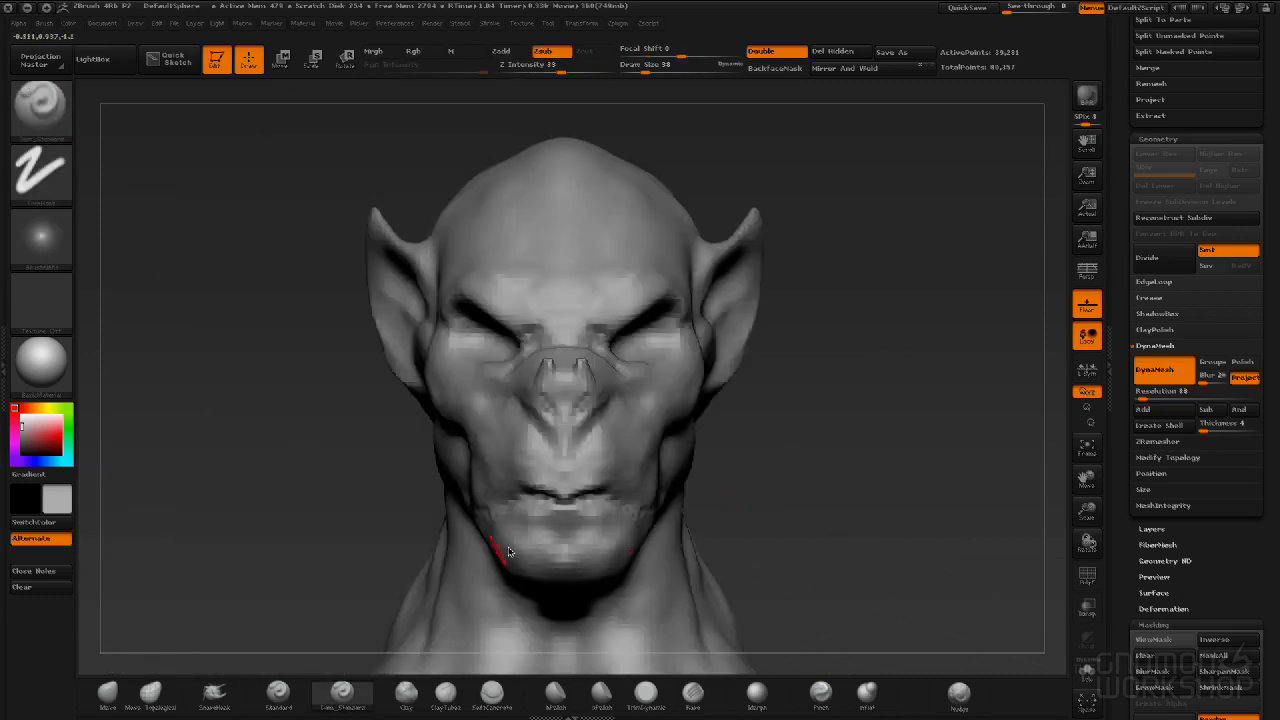
Carve a deep hollow from the lower cheek down to the mouth corner, using a larger Dam_Standard brush.
left_click_drag(262, 578, 356, 530, "shift")
left_click_drag(446, 430, 508, 472)
key("]")
key("]")
mouse_move(440, 430)
left_mouse_down()
mouse_move(498, 461)
mouse_move(467, 474)
mouse_move(490, 515)
mouse_move(486, 488)
mouse_move(503, 500)
left_mouse_up()
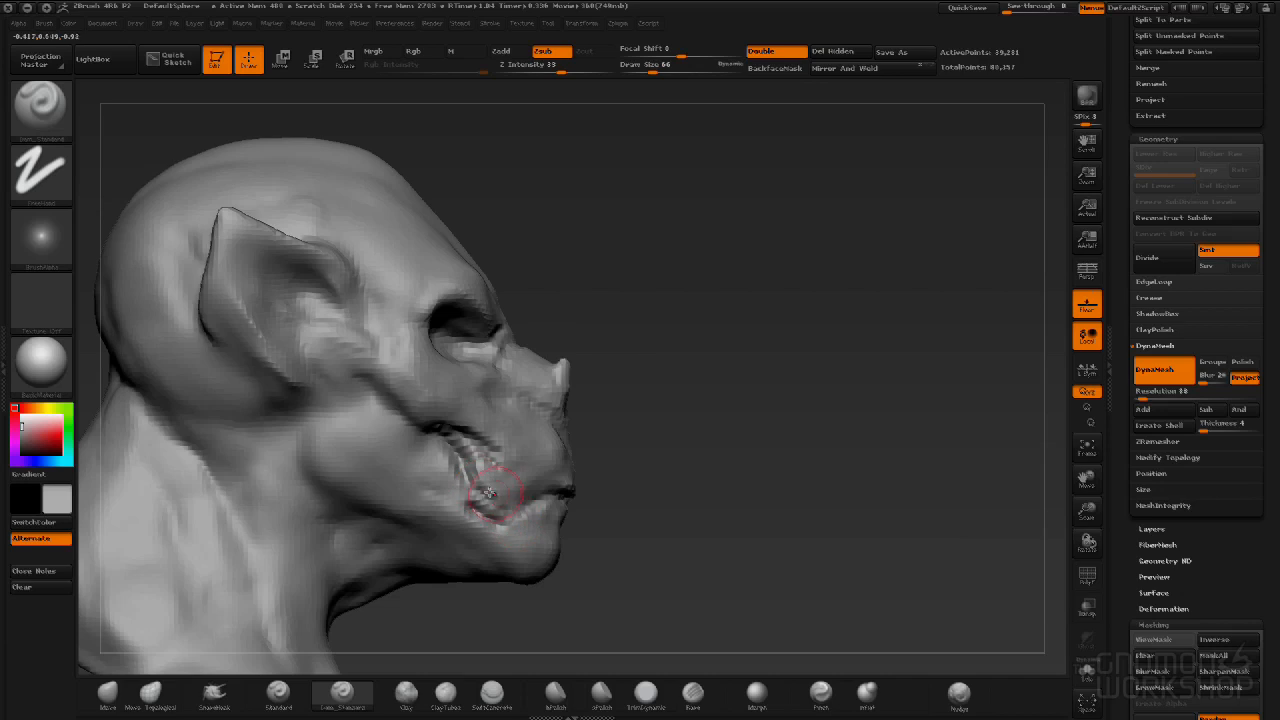
left_click_drag(672, 546, 540, 500)
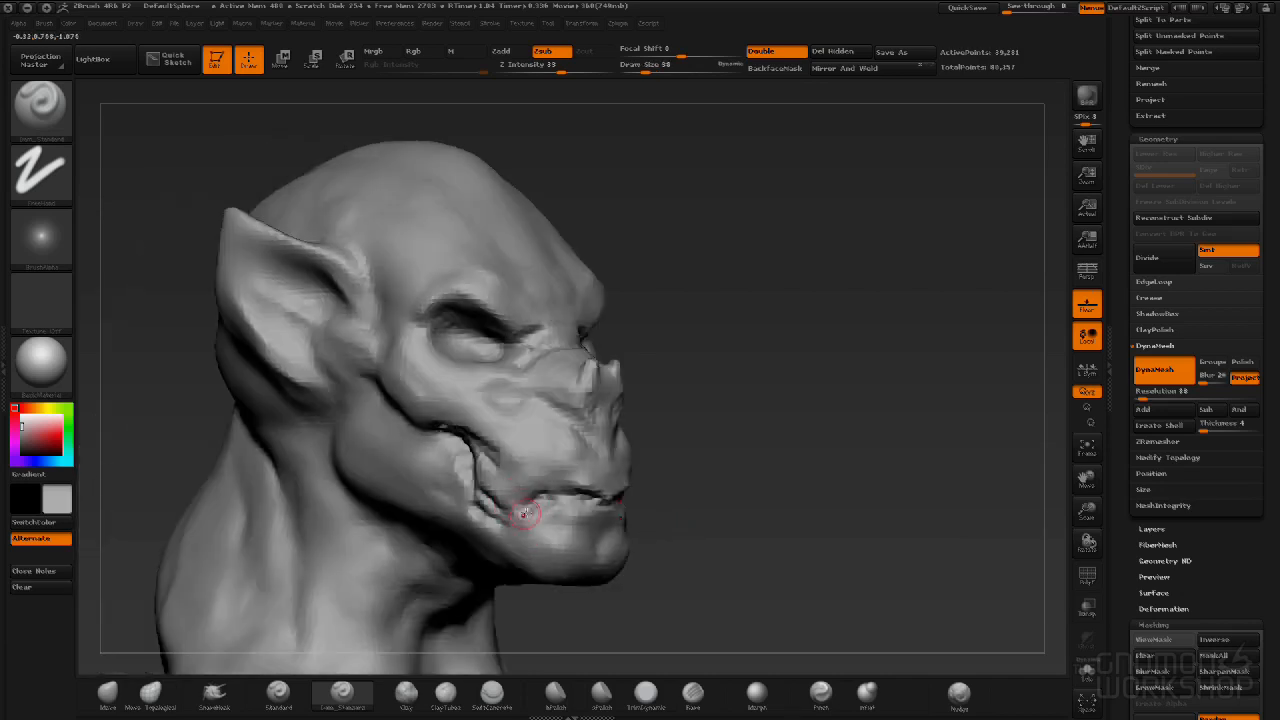
Update the DynaMesh after the cheek carving and smooth the area below the lips.
left_click_drag(747, 562, 428, 590)
mouse_move(403, 503)
left_mouse_down("ctrl")
mouse_move(297, 600)
mouse_move(409, 509)
mouse_move(448, 505)
left_mouse_up("ctrl")
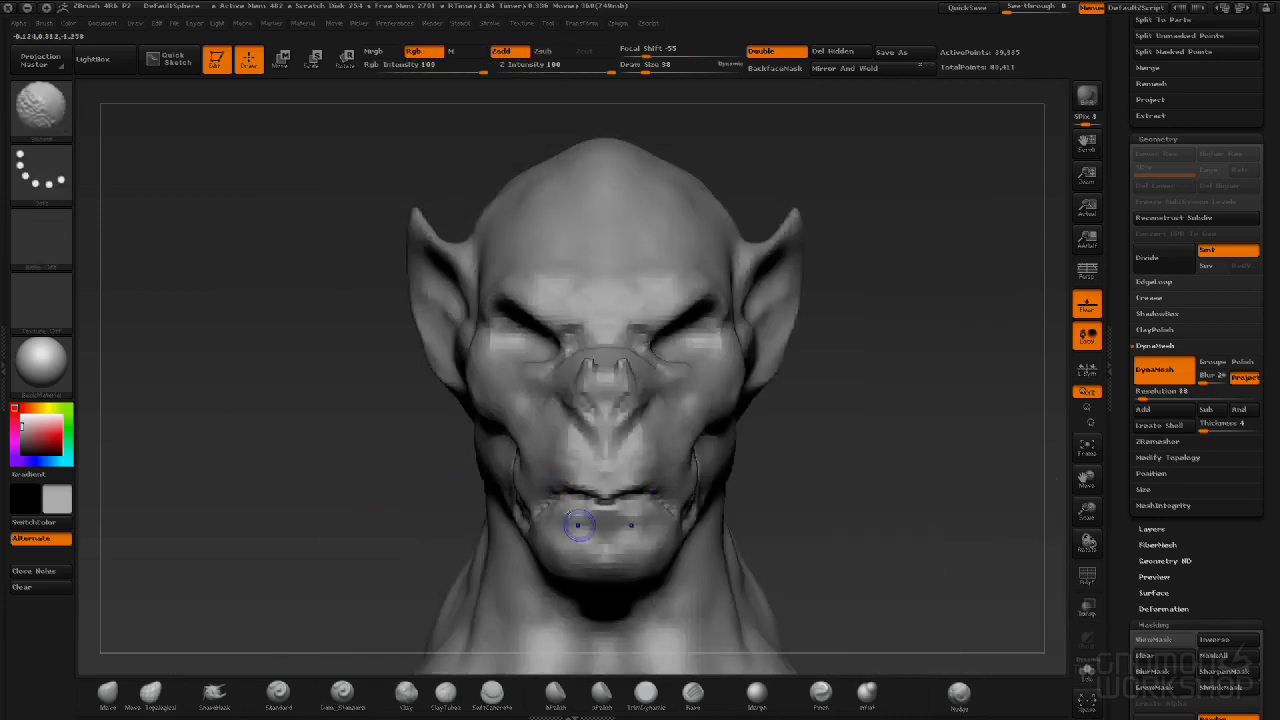
left_click_drag(868, 452, 786, 436, "alt")
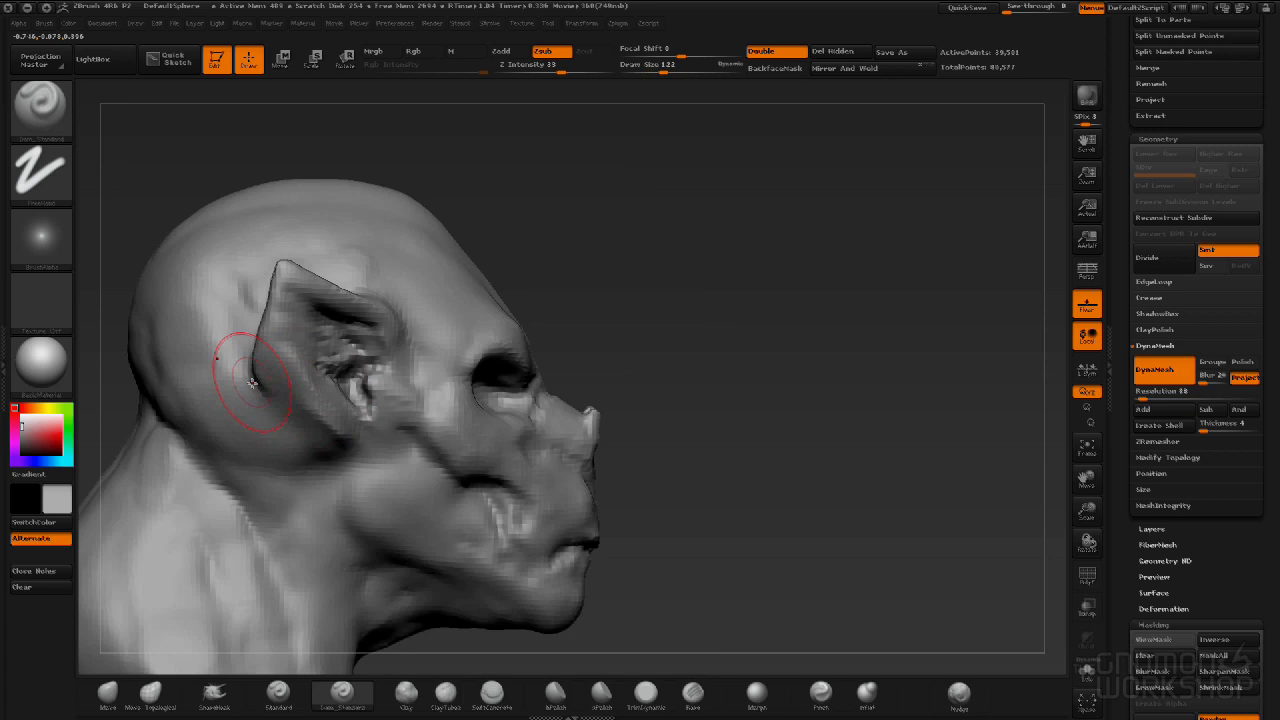
Reduce the Dam_Standard brush size and carve a groove along the rear edge of the ear.
key("bracketleft")
key("bracketleft")
key("bracketleft")
key("bracketleft")
left_click_drag(242, 372, 340, 448)
Deepen the folds inside the ear and the creases beside it with a smaller Dam_Standard brush.
mouse_move(778, 377)
left_mouse_down()
mouse_move(817, 380)
mouse_move(664, 414)
left_mouse_up()
key("bracketleft")
key("bracketleft")
mouse_move(435, 354)
left_mouse_down()
mouse_move(421, 443)
mouse_move(471, 463)
mouse_move(429, 432)
left_mouse_up()
mouse_move(500, 418)
left_mouse_down()
mouse_move(600, 437)
mouse_move(571, 501)
left_mouse_up()
left_click_drag(432, 378, 386, 390)
left_click_drag(651, 470, 780, 520)
mouse_move(829, 177)
left_mouse_down()
mouse_move(722, 349)
mouse_move(849, 306)
mouse_move(786, 380)
mouse_move(736, 387)
mouse_move(800, 389)
mouse_move(783, 377)
mouse_move(770, 390)
left_mouse_up()
Reshape the chin and jawline using the Move brush with BackfaceMask off, enlarging the draw size to 206.
left_click(145, 706)
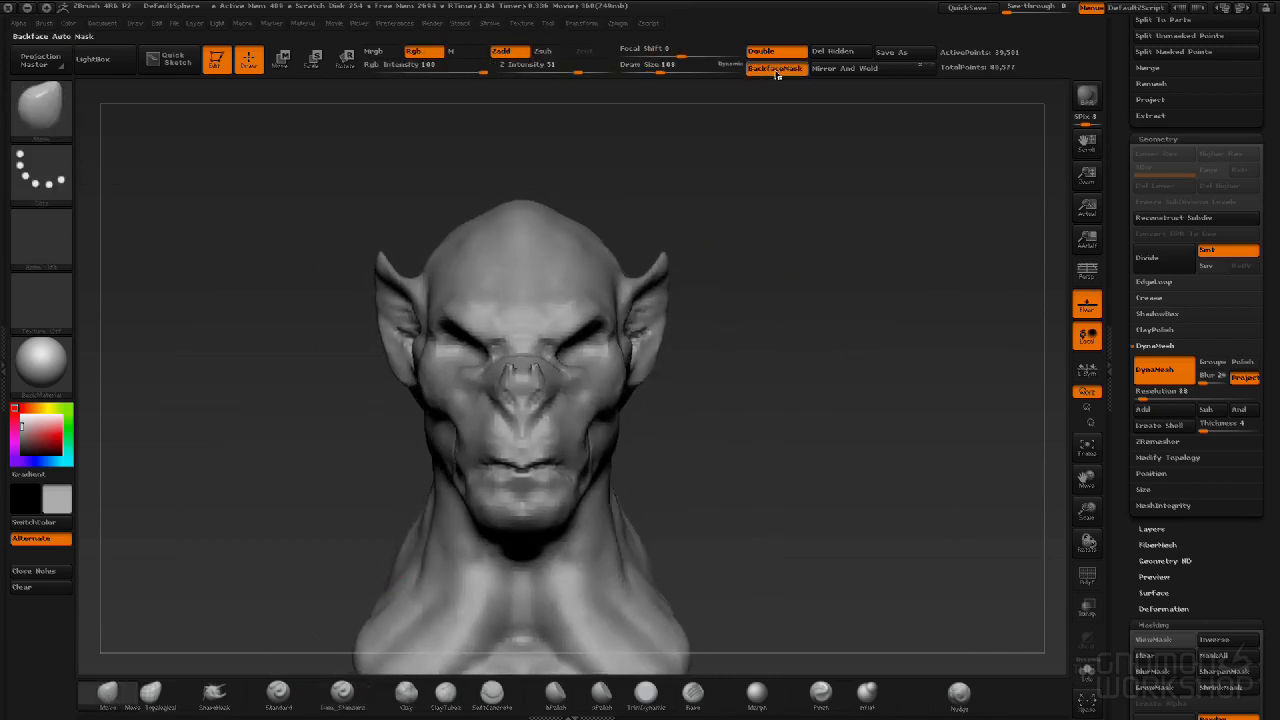
left_click_drag(912, 392, 903, 290, "alt")
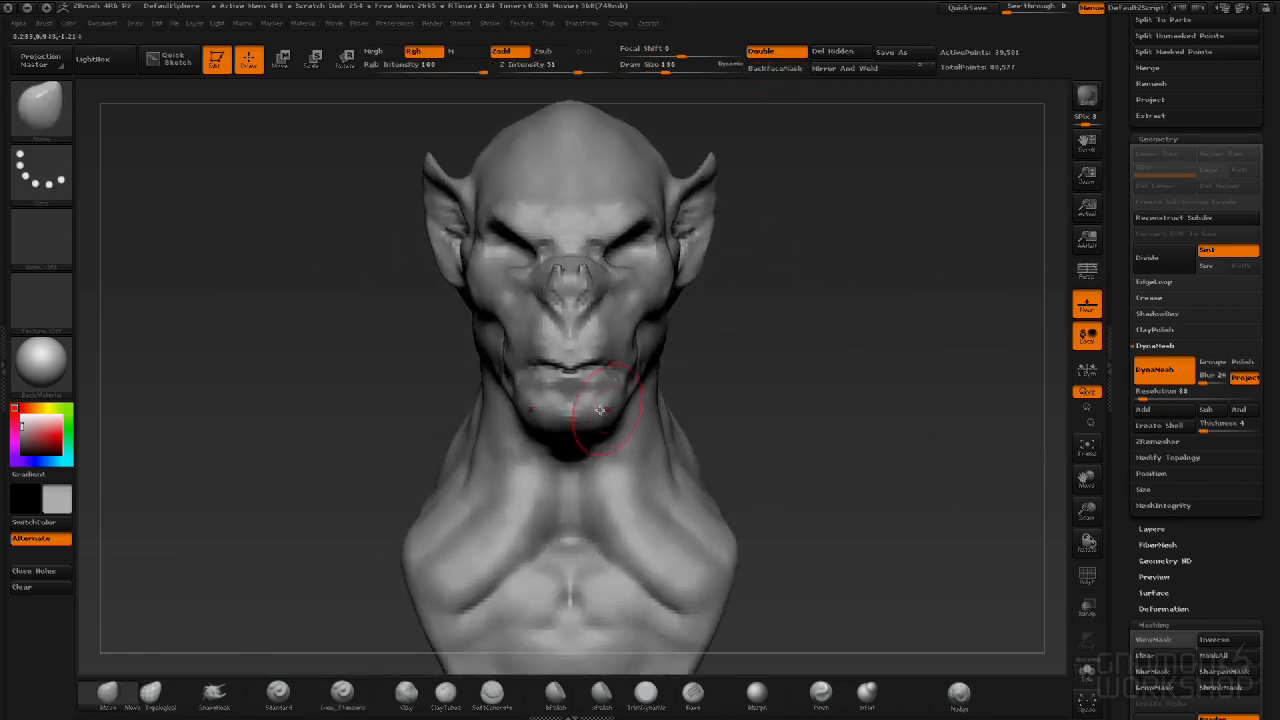
left_click_drag(548, 423, 551, 434)
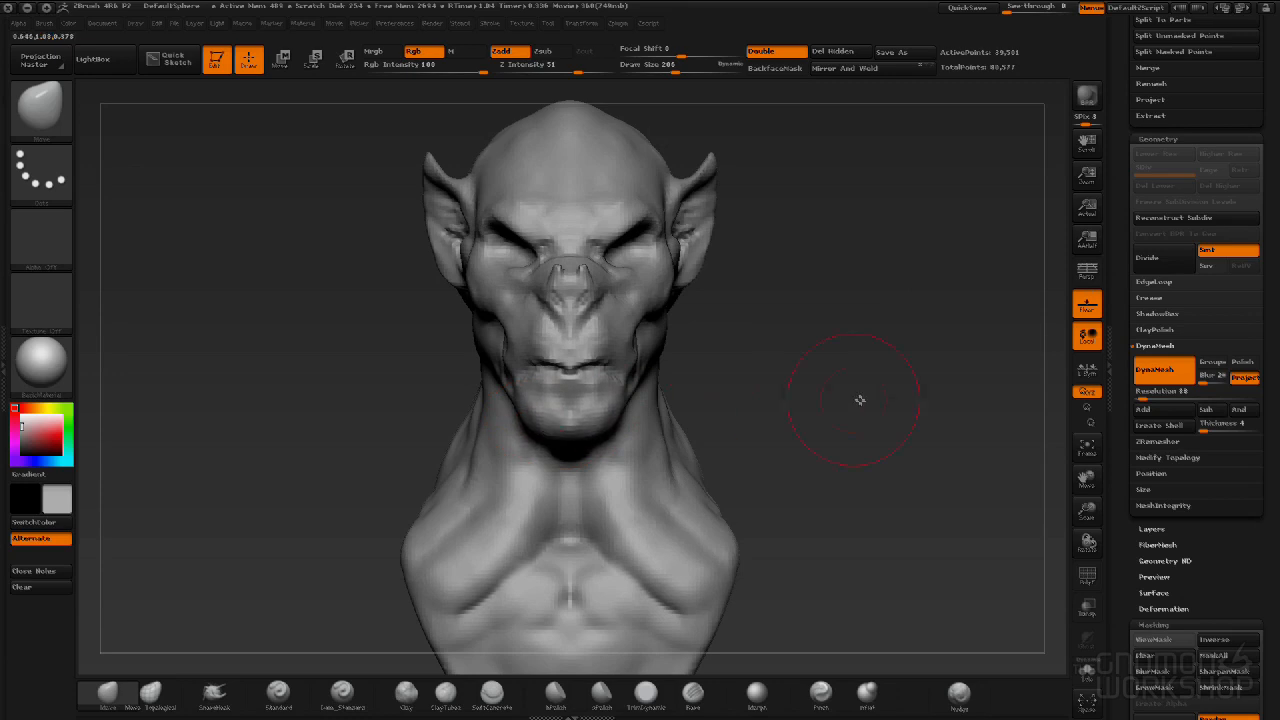
left_click_drag(797, 409, 836, 407)
left_click_drag(507, 416, 522, 425)
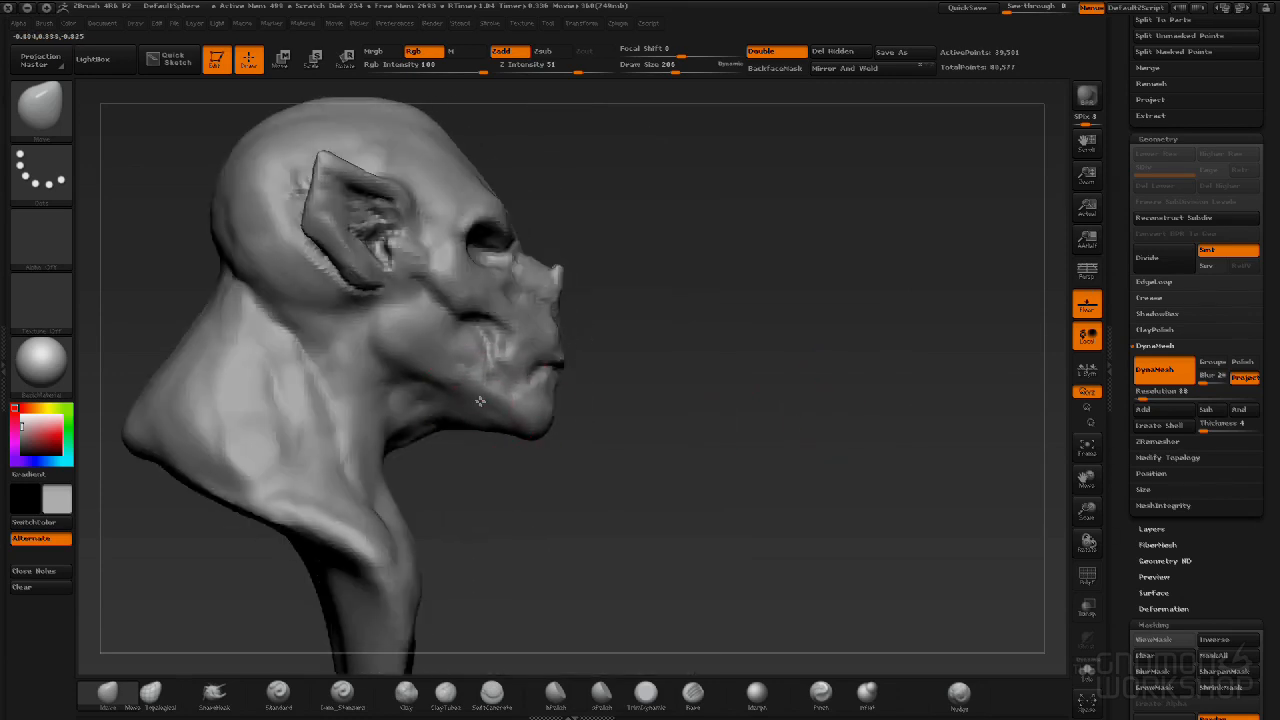
left_click_drag(414, 357, 508, 405)
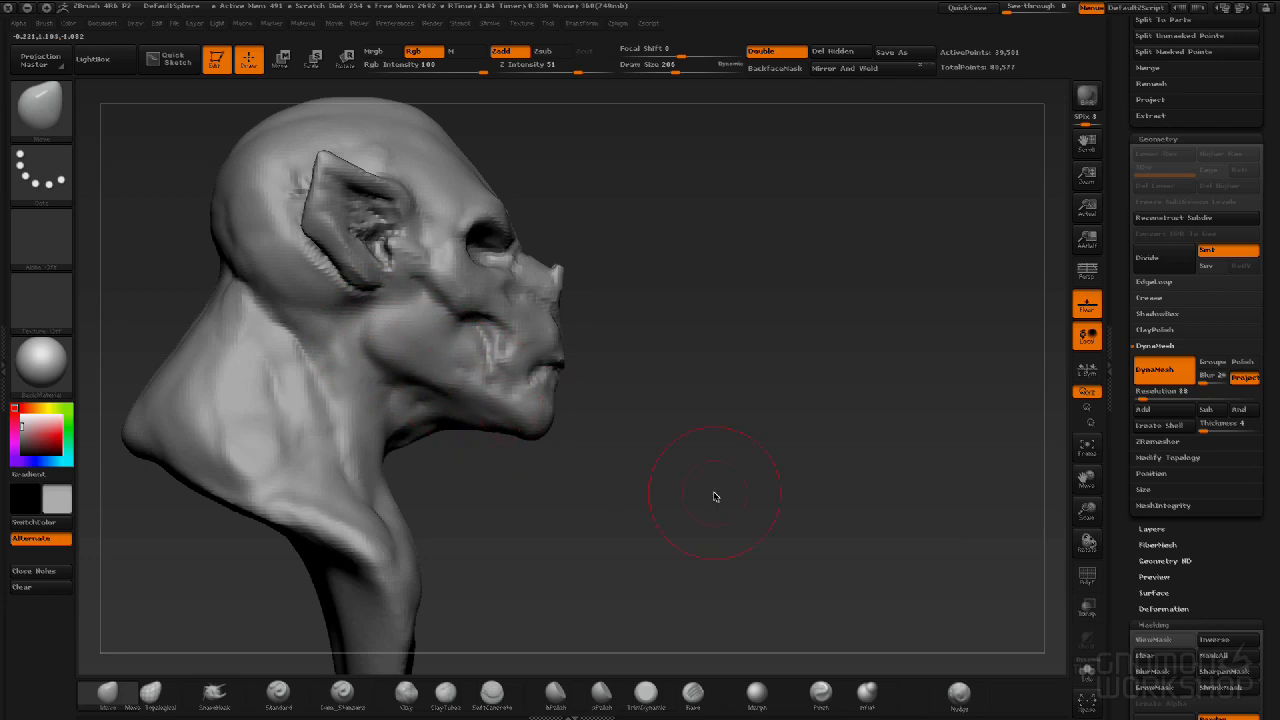
left_click_drag(843, 497, 758, 495)
Push the brow down over the eye sockets with the Move brush at draw size 150.
key("bracketleft")
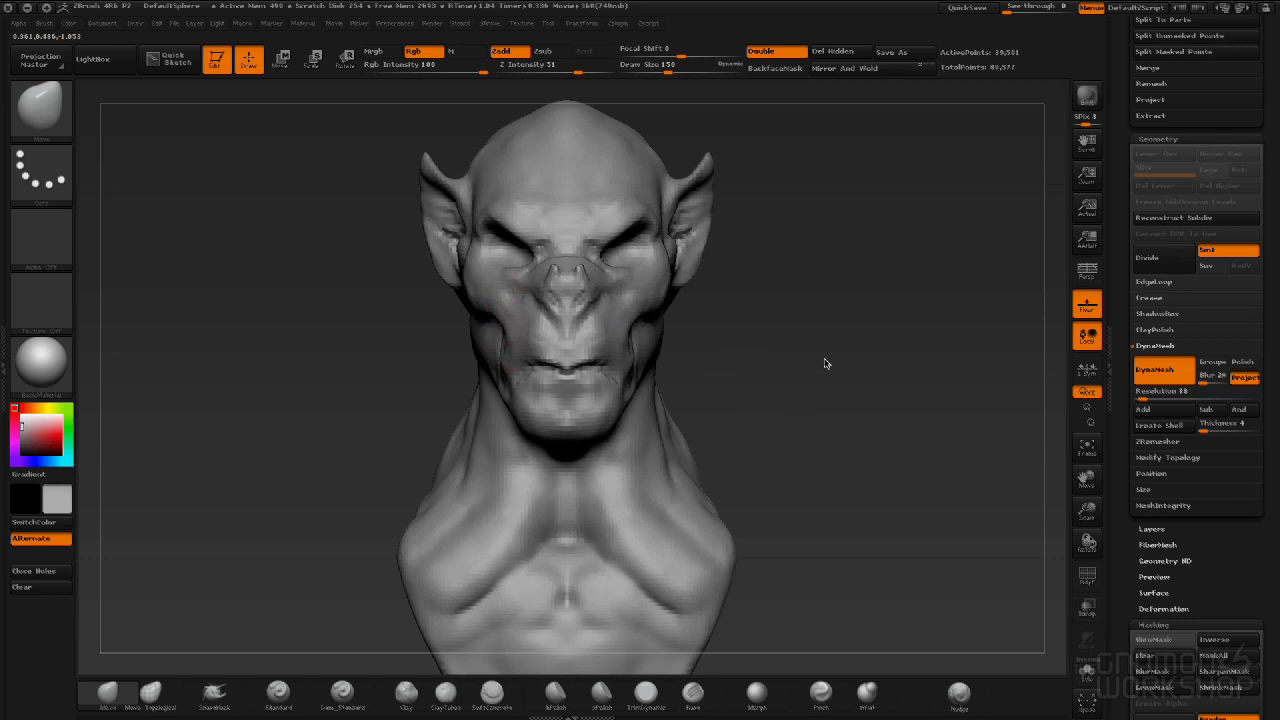
left_click_drag(820, 365, 876, 370)
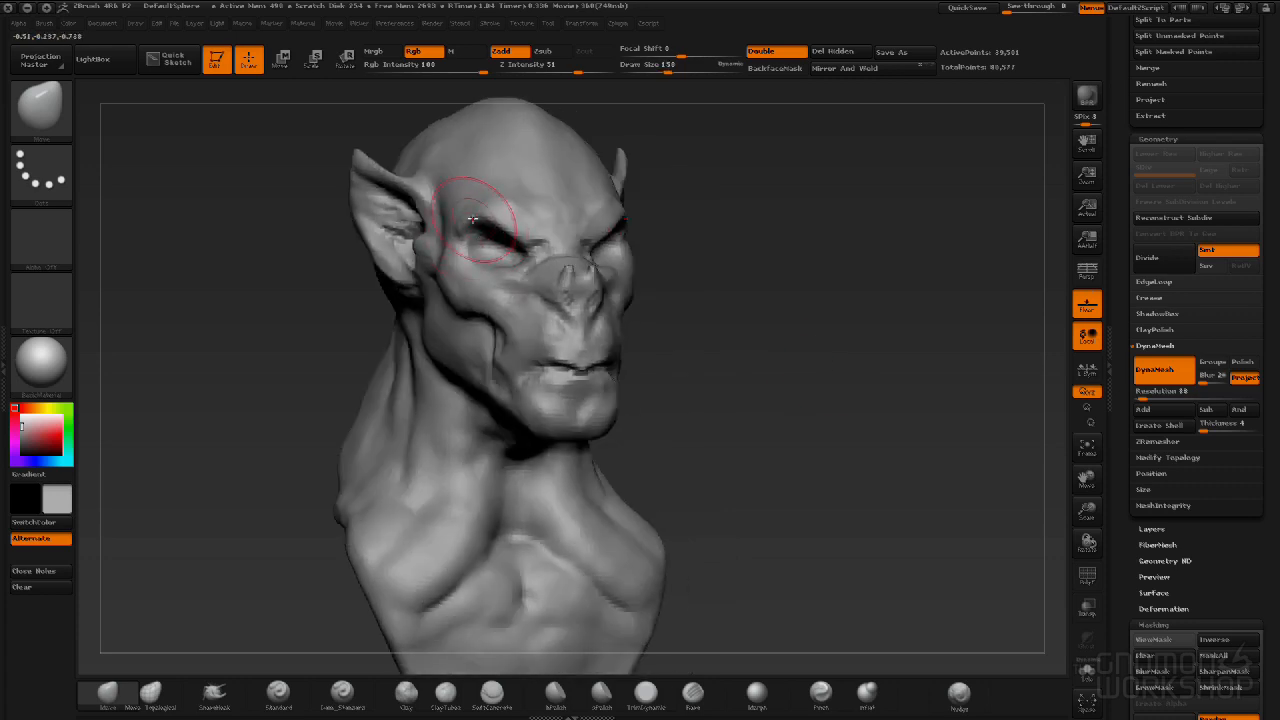
left_click_drag(470, 225, 471, 242)
left_click_drag(546, 222, 553, 228)
left_click_drag(810, 285, 717, 269)
Pull the mouth corners down and outward into a frown, using a smaller Move brush.
key("bracketleft")
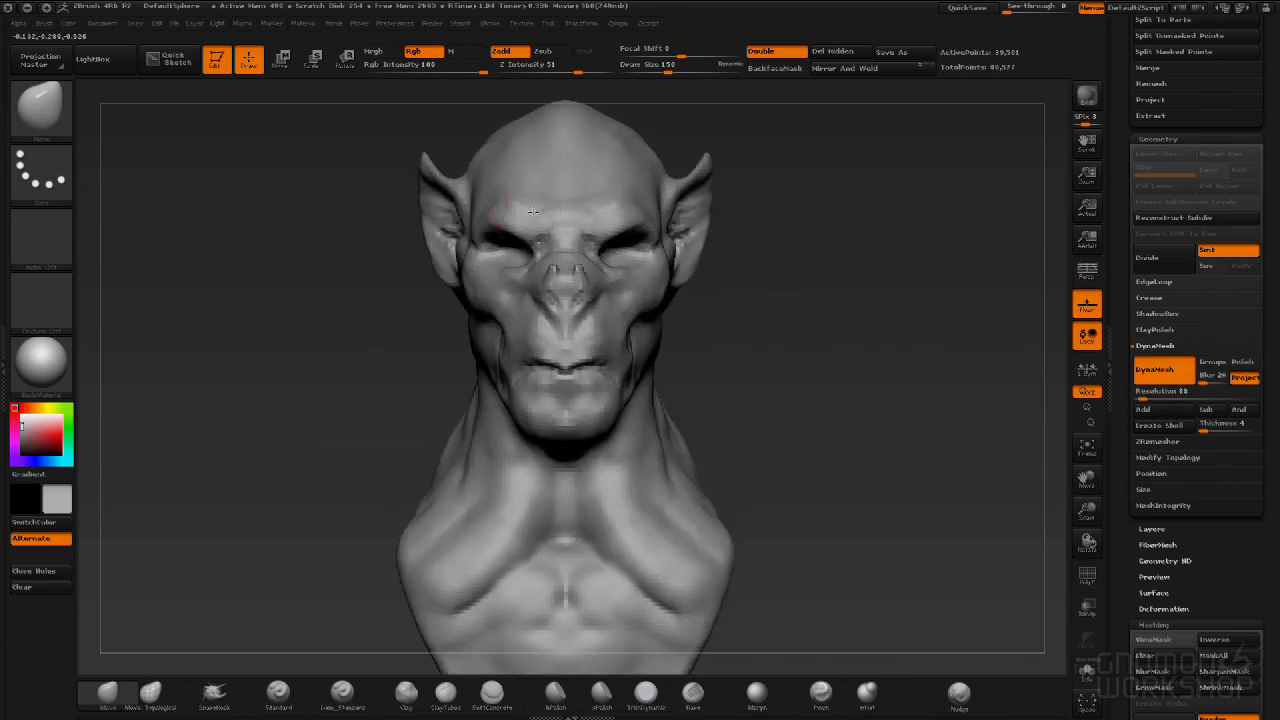
left_click_drag(266, 399, 321, 393)
key("bracketleft")
key("bracketleft")
left_click_drag(563, 363, 531, 386)
left_click_drag(709, 506, 534, 385)
left_click_drag(725, 521, 690, 517)
Enlarge the Move brush and nudge the rear corner of the jaw up and forward.
key("bracketright")
key("bracketright")
key("bracketright")
left_click_drag(362, 328, 373, 319)
left_click_drag(684, 432, 554, 454)
Shape the brow ridge in profile by moving it down over the eyes, adjusting the Move brush size as needed.
mouse_move(622, 310)
left_mouse_down("alt")
mouse_move(814, 289)
mouse_move(820, 400)
left_mouse_up("alt")
key("bracketleft")
mouse_move(872, 285)
left_mouse_down("alt")
mouse_move(869, 266)
mouse_move(705, 278)
mouse_move(943, 346)
mouse_move(1065, 347)
left_mouse_up("alt")
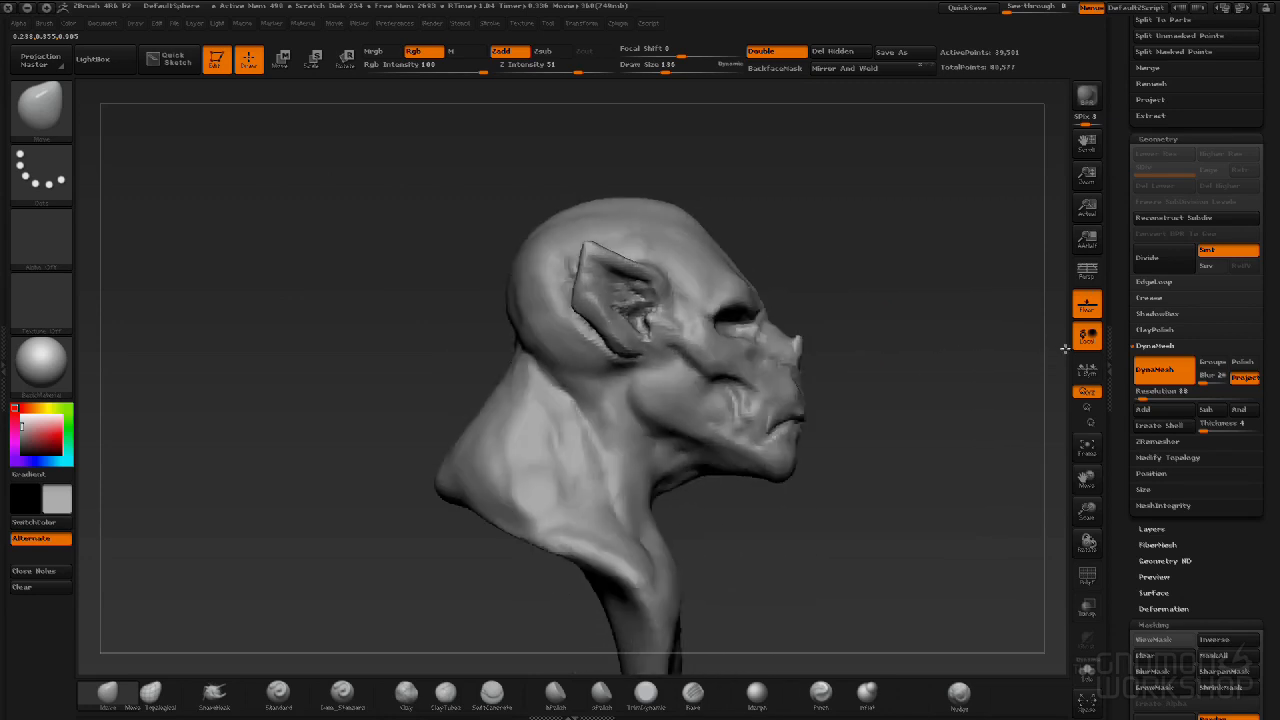
key("bracketright")
mouse_move(768, 264)
left_mouse_down()
mouse_move(850, 285)
mouse_move(773, 278)
left_mouse_up()
key("bracketleft")
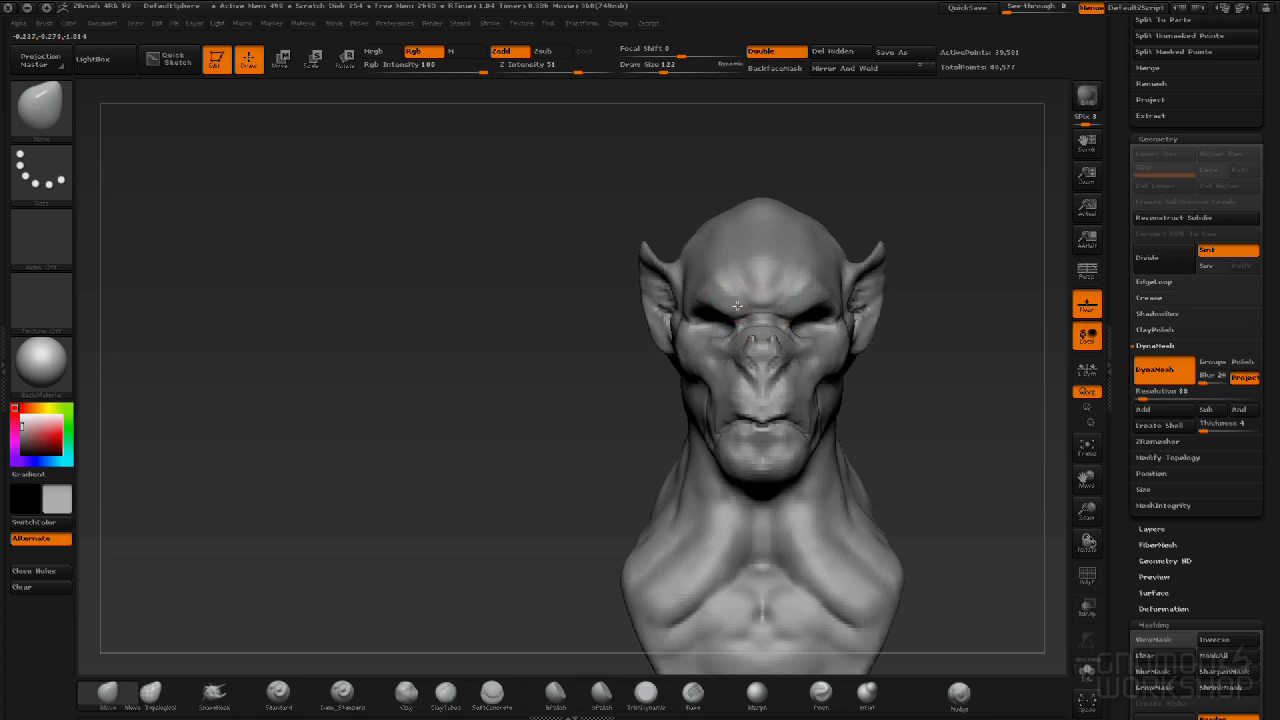
mouse_move(535, 416)
left_mouse_down()
mouse_move(520, 430)
mouse_move(543, 437)
mouse_move(443, 434)
mouse_move(554, 414)
mouse_move(530, 418)
left_mouse_up()
mouse_move(722, 328)
left_mouse_down("shift")
mouse_move(877, 320)
mouse_move(858, 329)
mouse_move(908, 363)
mouse_move(855, 316)
left_mouse_up("shift")
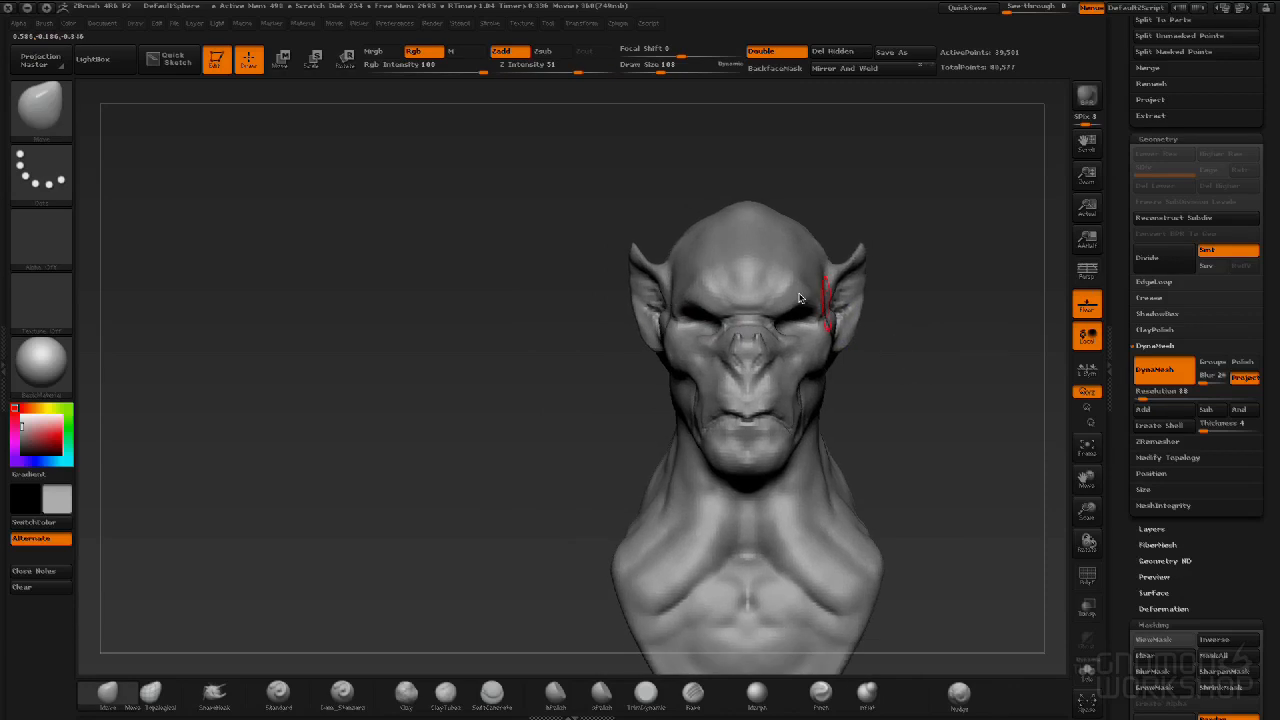
Build a heavier, more protruding brow above the nose bridge and eye sockets with a smaller Move brush.
left_click_drag(576, 395, 685, 395)
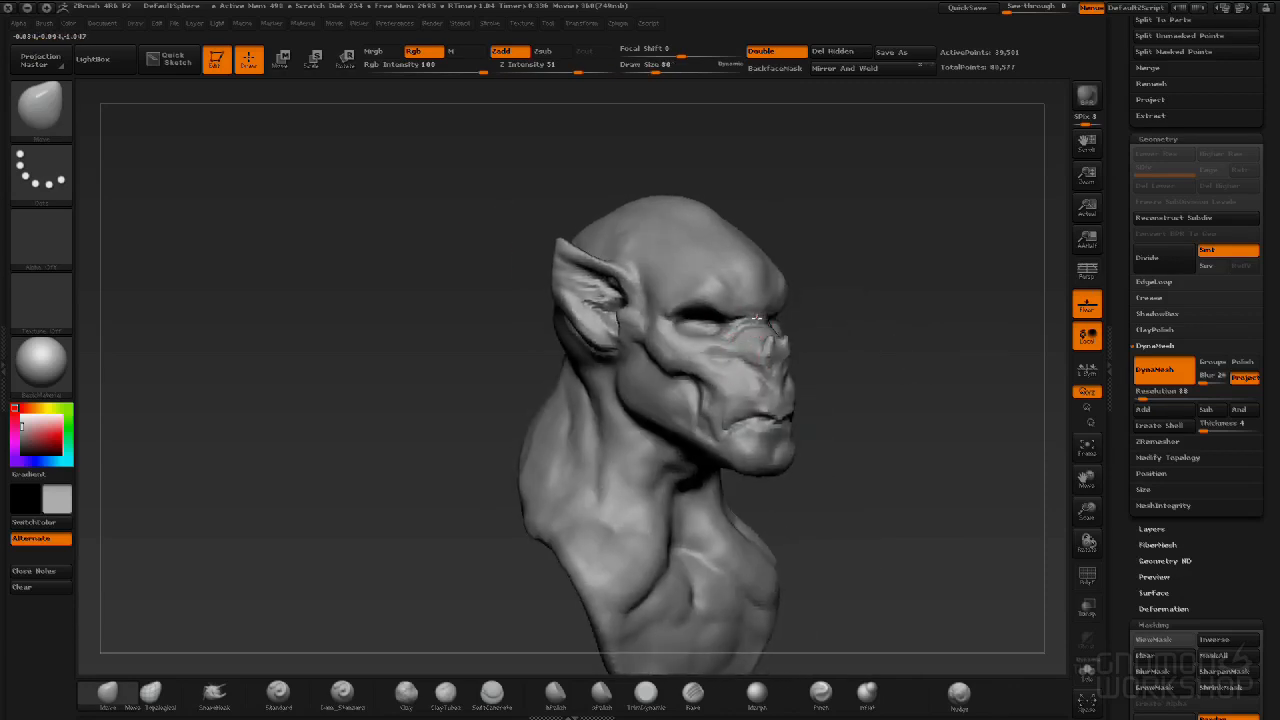
left_click_drag(910, 442, 750, 415)
left_click_drag(520, 402, 670, 402)
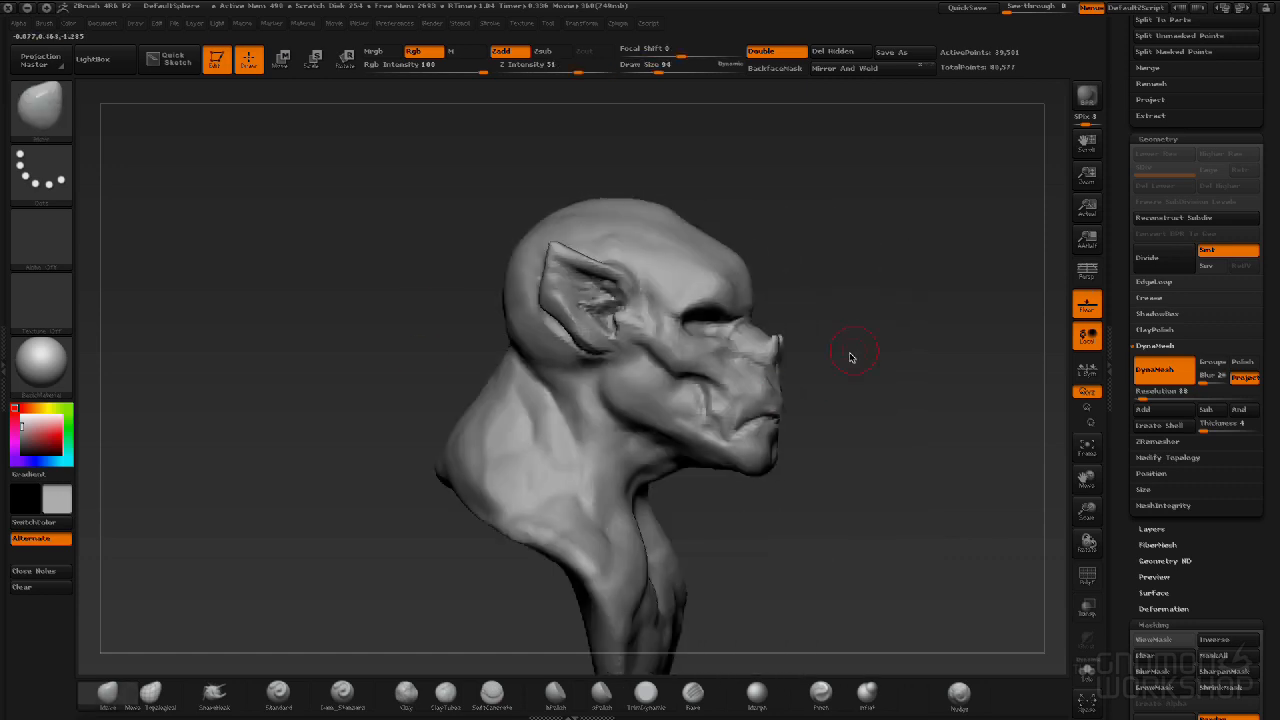
left_click_drag(905, 337, 872, 310)
left_click_drag(800, 279, 750, 325)
Smooth the forehead and eye area, checking the reshaped head from both profiles.
left_click_drag(680, 253, 611, 210, "shift")
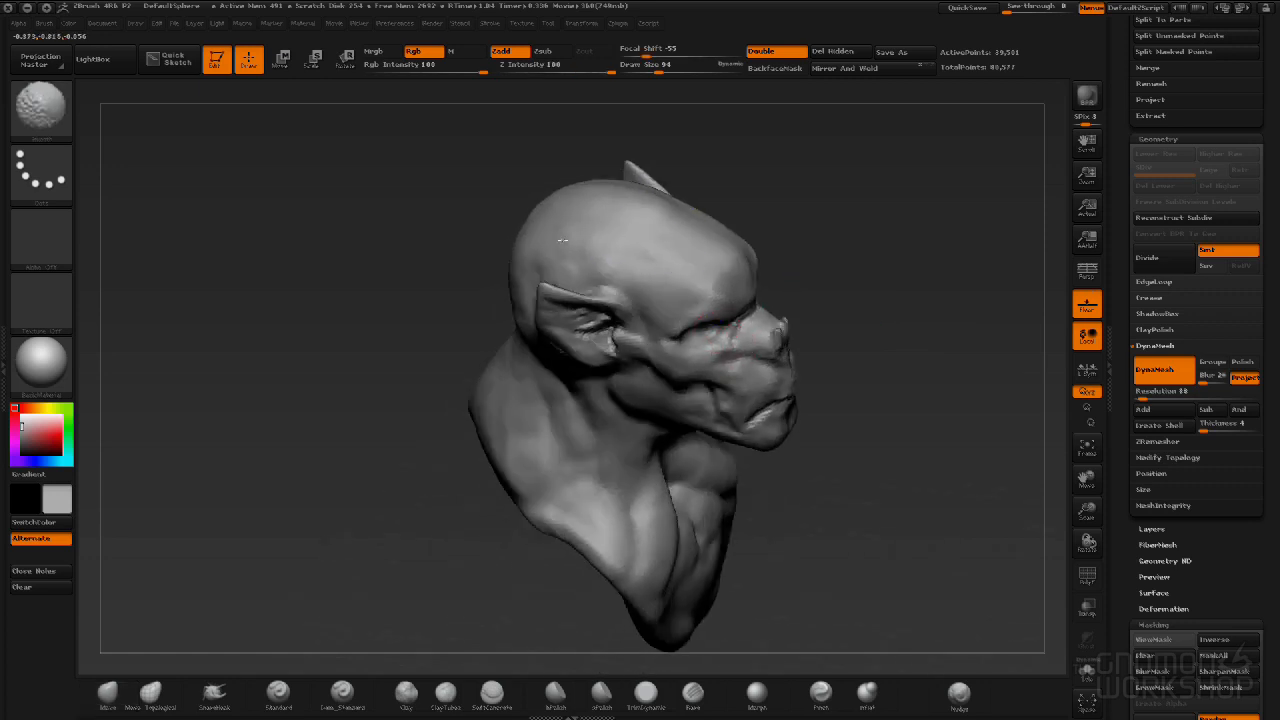
mouse_move(857, 277)
left_mouse_down("shift")
mouse_move(903, 211)
mouse_move(907, 317)
left_mouse_up("shift")
left_click_drag(866, 365, 817, 363)
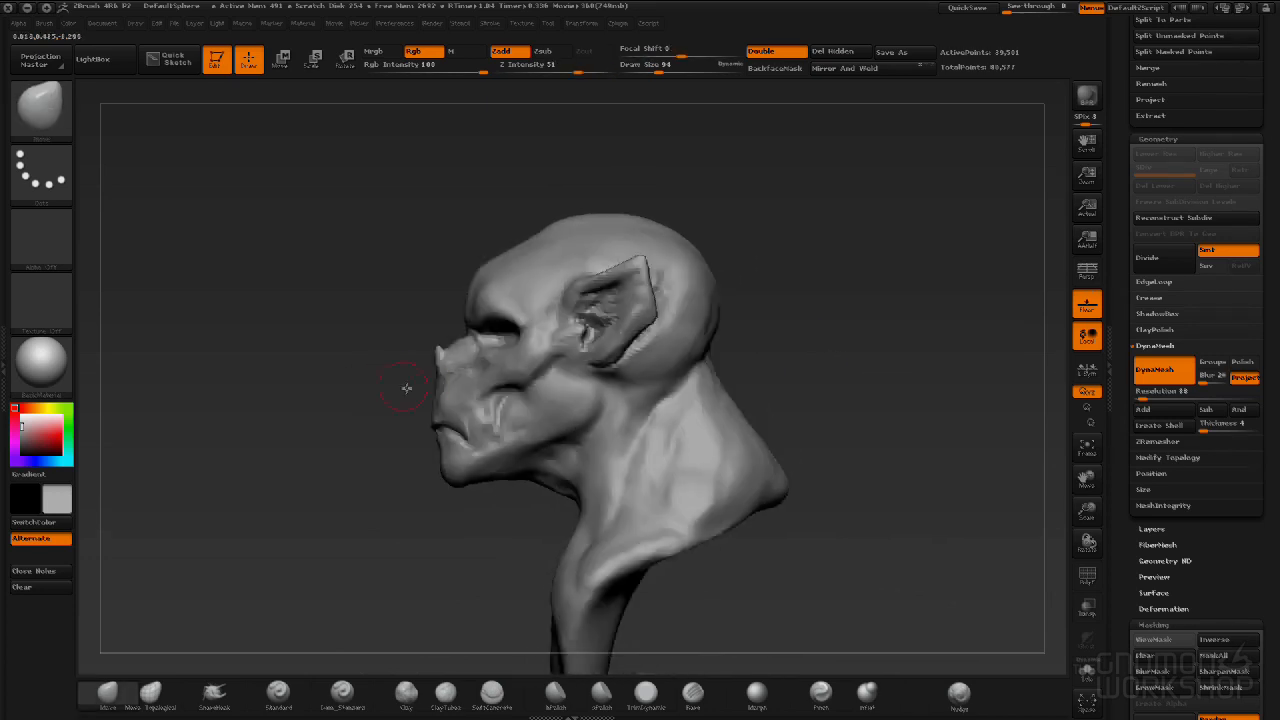
left_click_drag(331, 553, 457, 557)
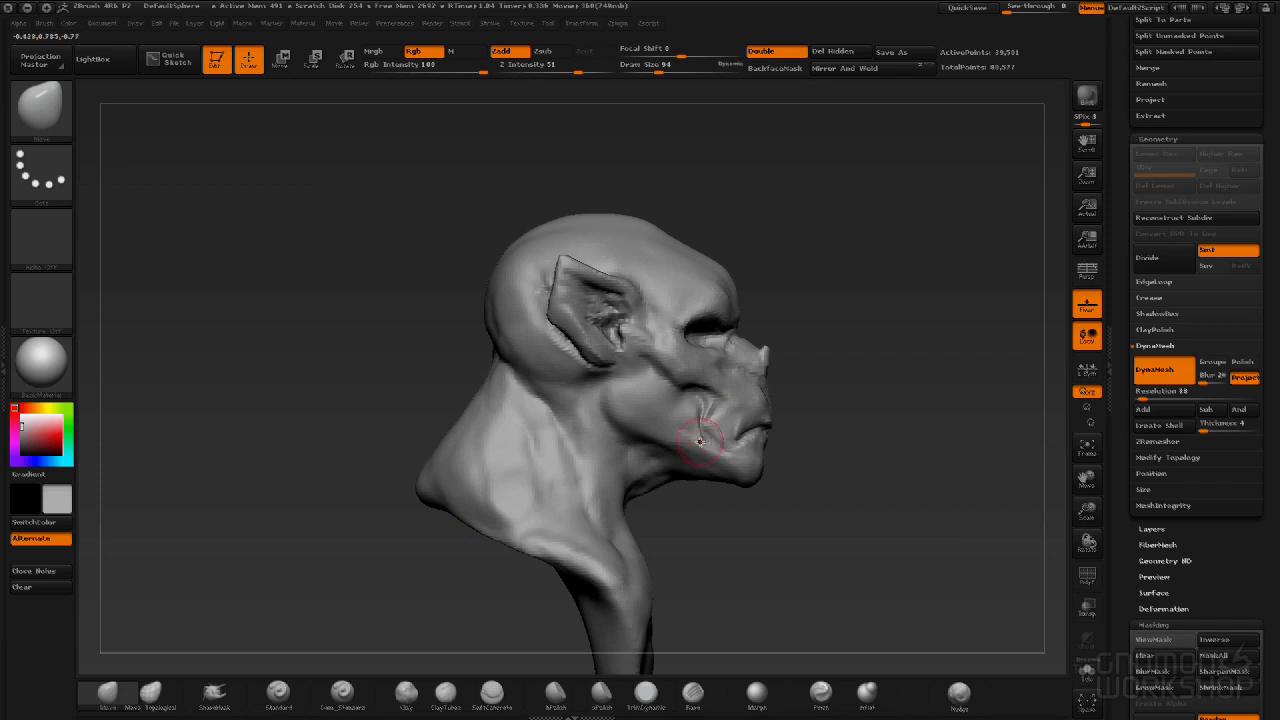
Remesh the bust with DynaMesh to even out the stretched surface, and check the head from the side.
left_click_drag(862, 474, 602, 510)
left_click_drag(890, 411, 736, 638, "ctrl")
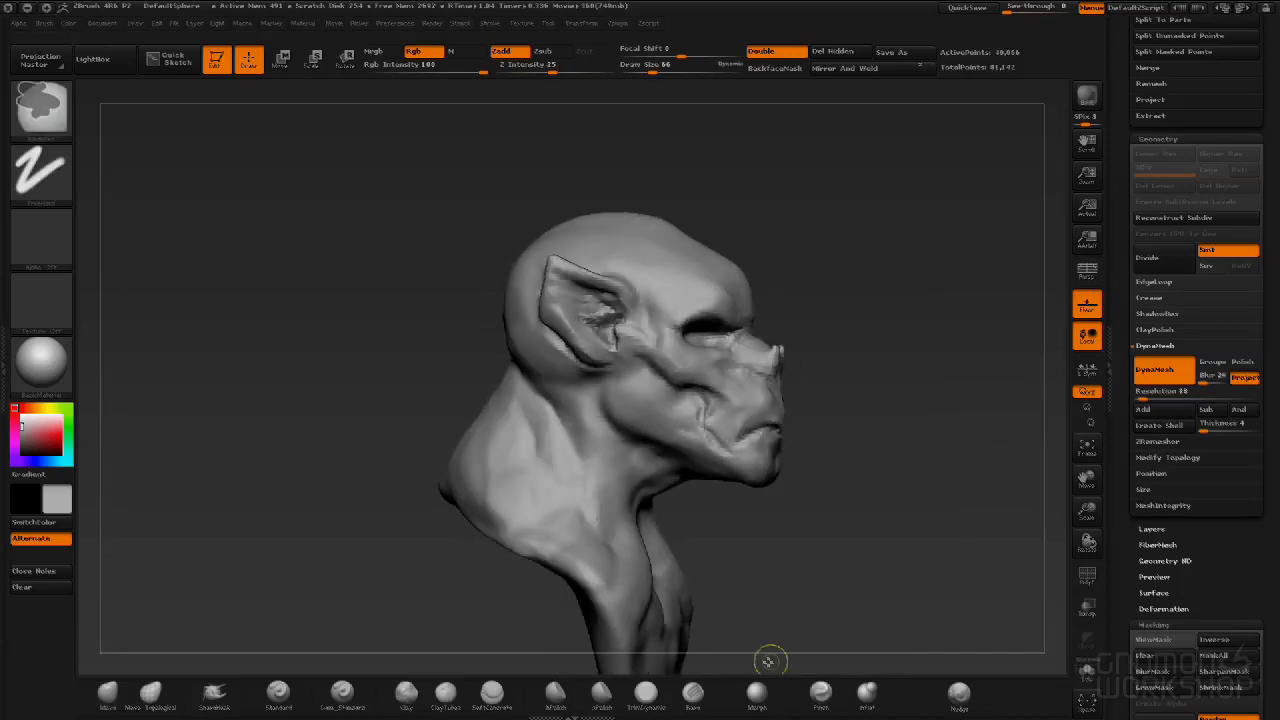
left_click_drag(920, 491, 880, 488)
mouse_move(936, 398)
left_mouse_down()
mouse_move(903, 396)
mouse_move(977, 407)
mouse_move(914, 237)
mouse_move(854, 333)
mouse_move(869, 400)
mouse_move(893, 400)
left_mouse_up()
Pull the inner ends of the collarbones up and forward with the Move brush, backface masking on, and smooth the chest around them.
left_click(778, 68)
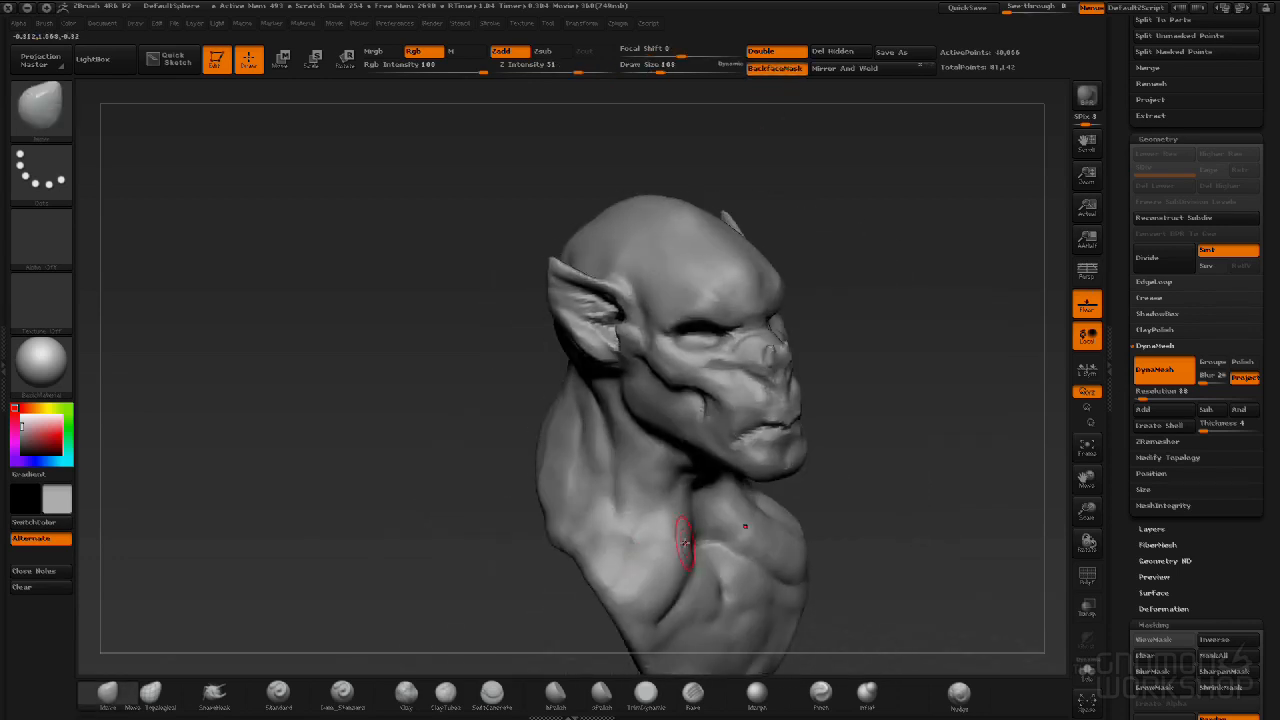
left_click_drag(685, 544, 710, 523)
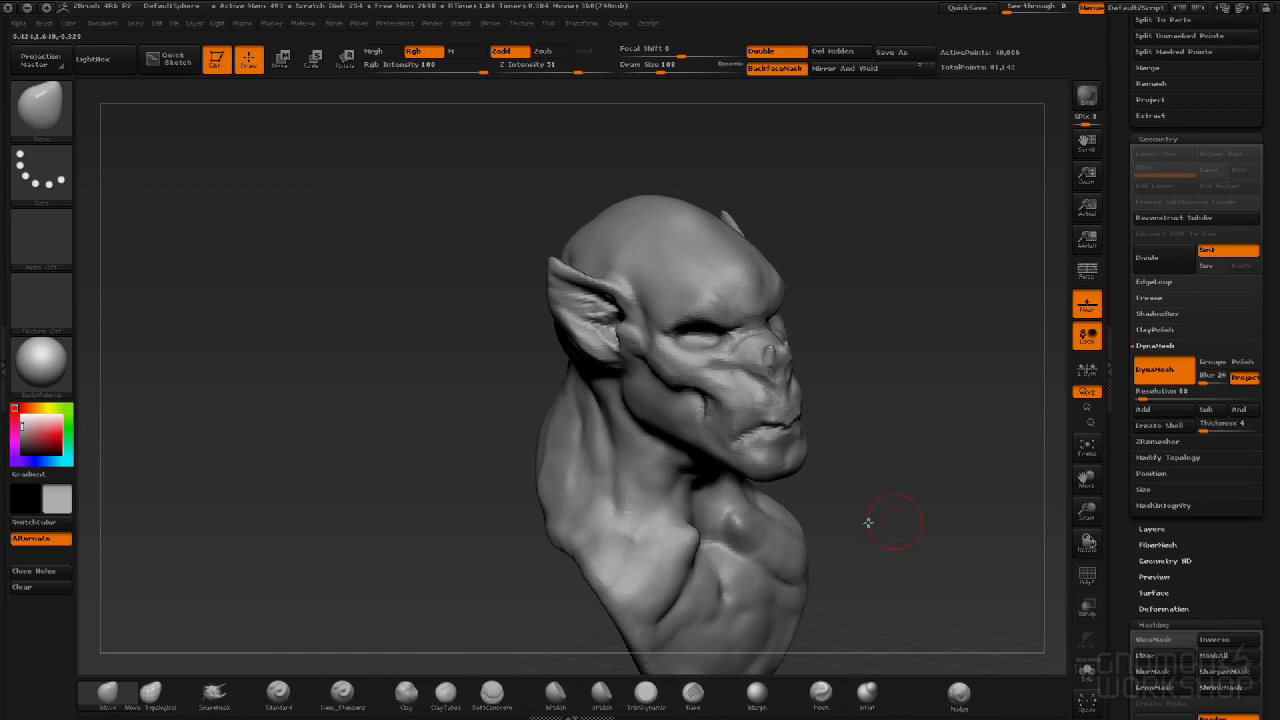
left_click_drag(936, 514, 902, 502, "shift")
left_click_drag(681, 561, 688, 556, "shift")
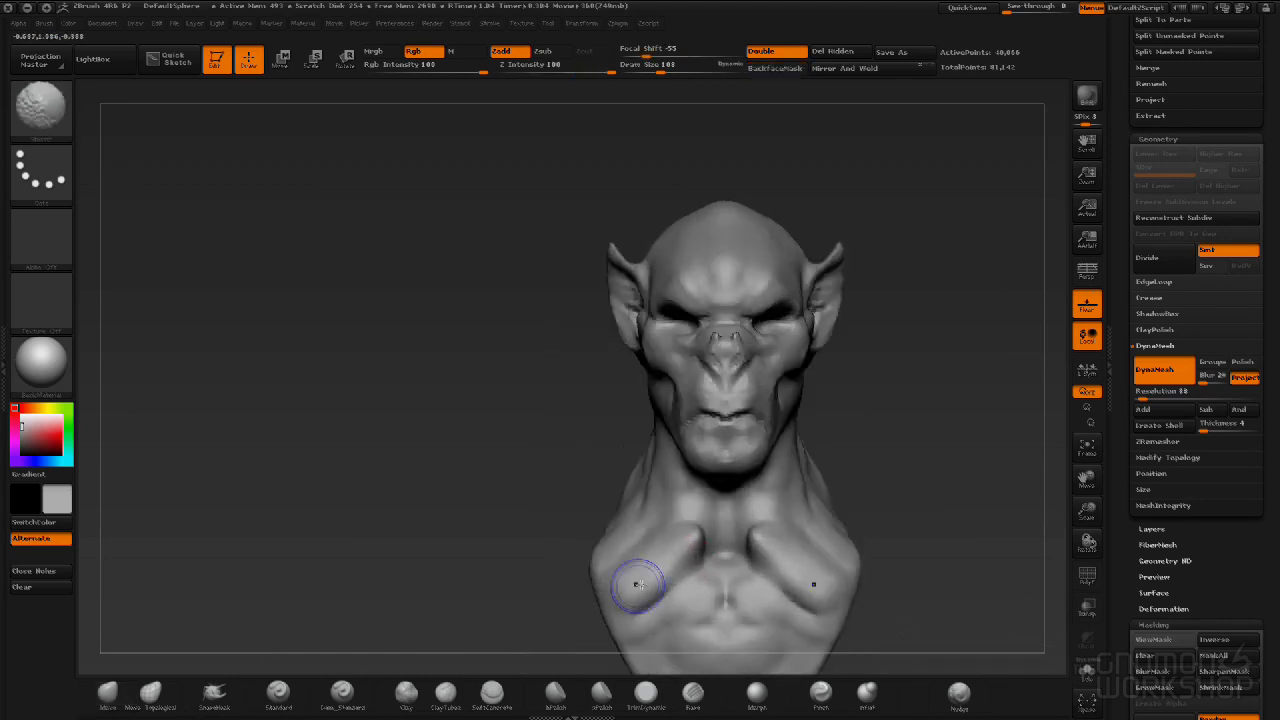
Adjust the neck and shoulder silhouette with backface masking off and the Move brush enlarged to 262, working from back and front.
mouse_move(845, 380)
left_mouse_down()
mouse_move(849, 306)
mouse_move(871, 334)
mouse_move(814, 389)
mouse_move(869, 415)
mouse_move(651, 423)
mouse_move(741, 421)
left_mouse_up()
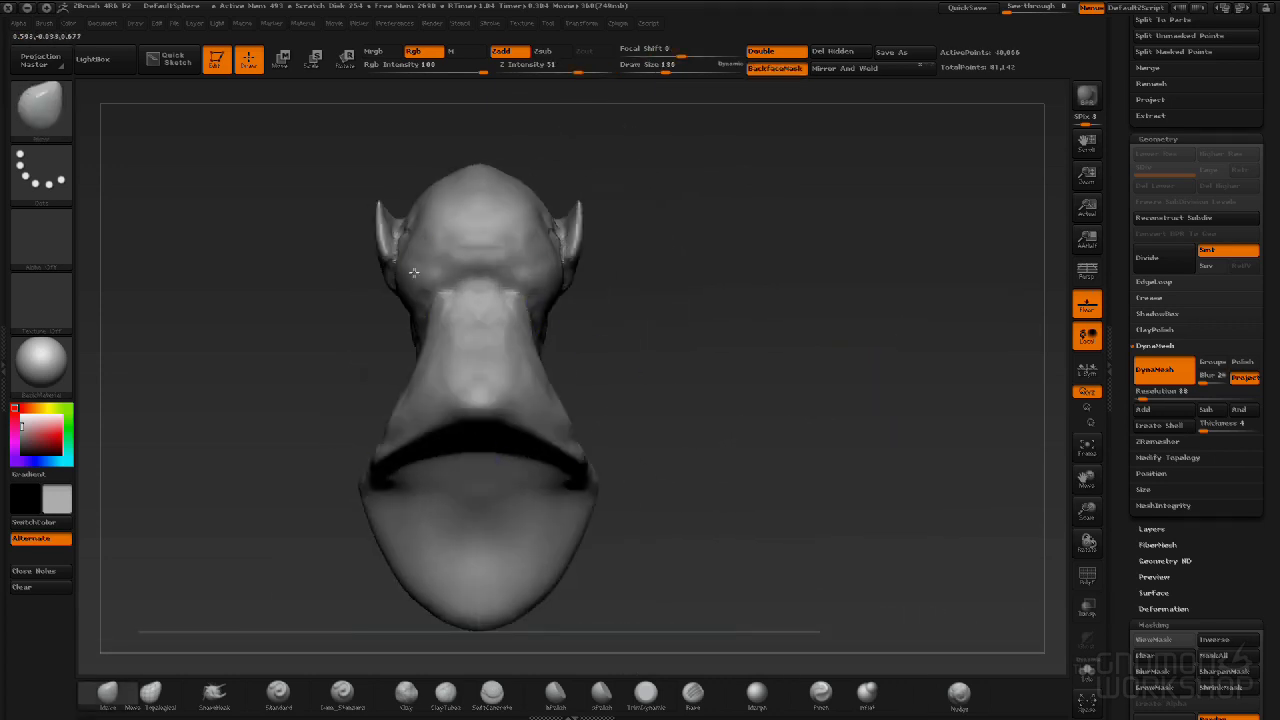
left_click(775, 68)
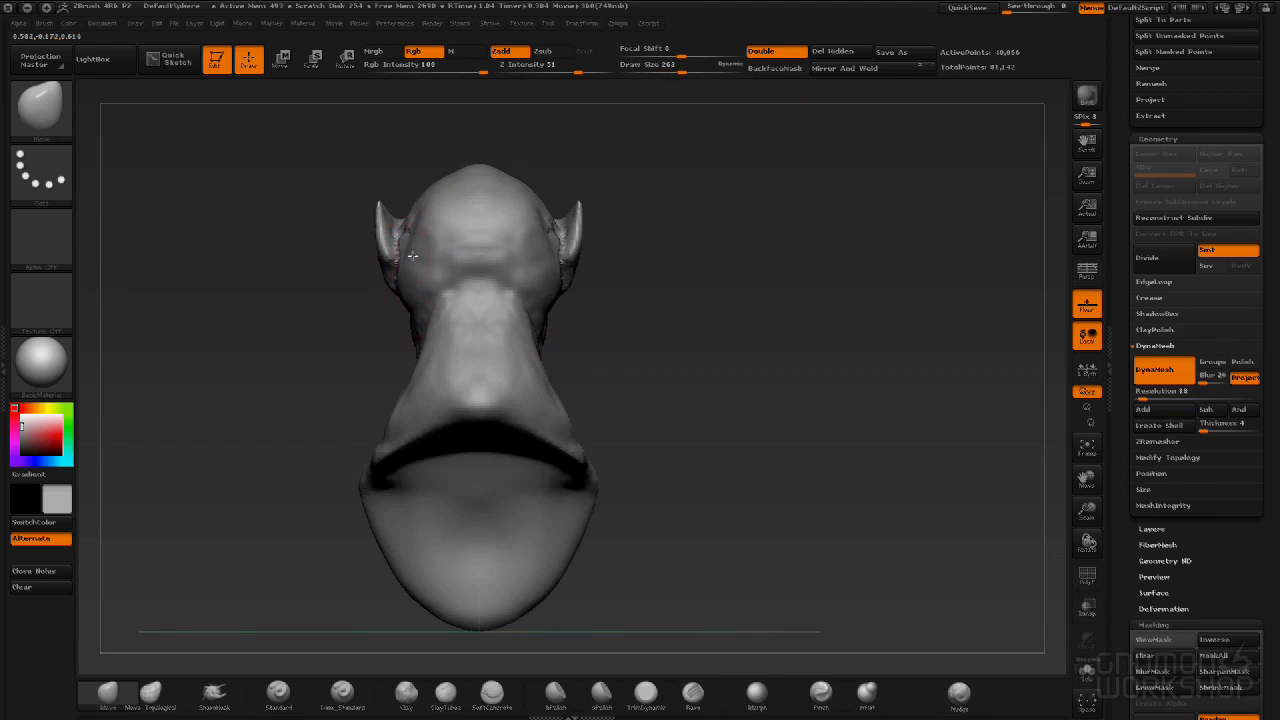
mouse_move(642, 334)
left_mouse_down()
mouse_move(831, 354)
mouse_move(663, 354)
mouse_move(757, 323)
mouse_move(489, 519)
left_mouse_up()
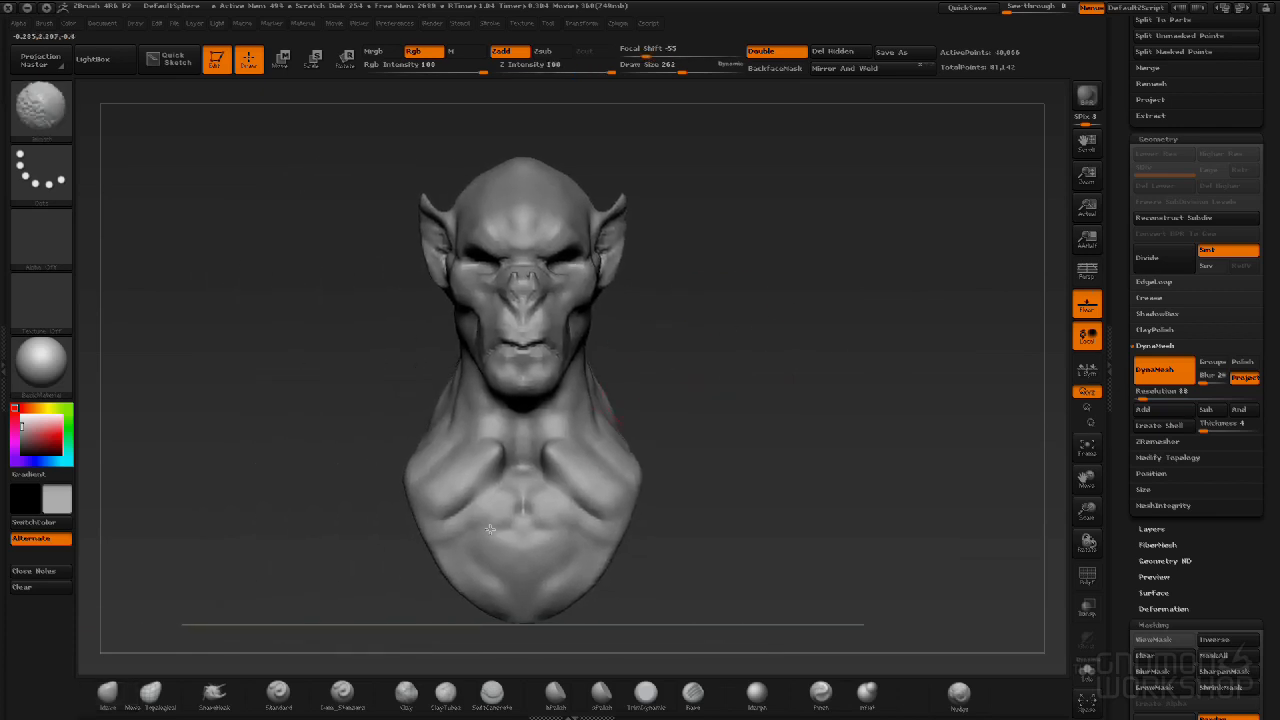
mouse_move(763, 437)
left_mouse_down()
mouse_move(840, 423)
mouse_move(581, 400)
left_mouse_up()
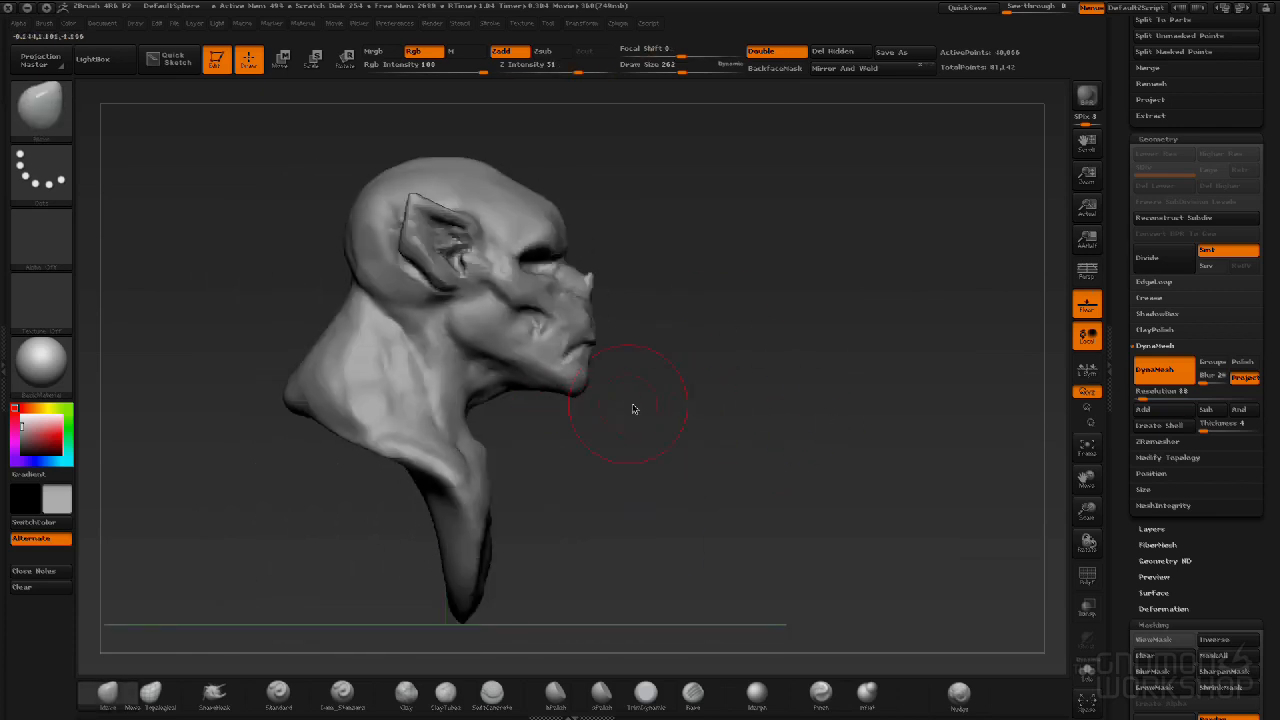
Lower and fill out the underside of the jaw toward the throat with the Move brush, backface masking on.
left_click(790, 69)
left_click_drag(566, 388, 538, 407)
left_click_drag(450, 411, 96, 417)
mouse_move(686, 493)
left_mouse_down()
mouse_move(645, 465)
mouse_move(601, 391)
left_mouse_up()
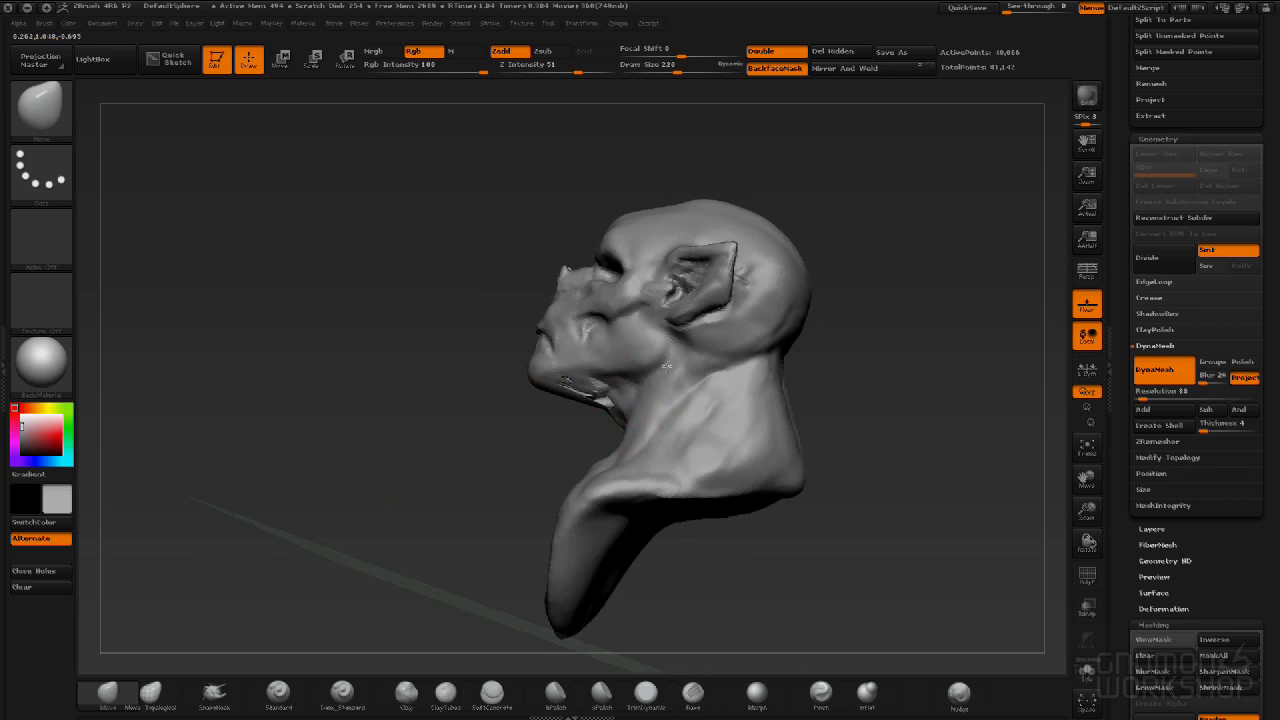
mouse_move(475, 440)
left_mouse_down()
mouse_move(478, 463)
mouse_move(640, 390)
mouse_move(625, 410)
mouse_move(600, 412)
left_mouse_up()
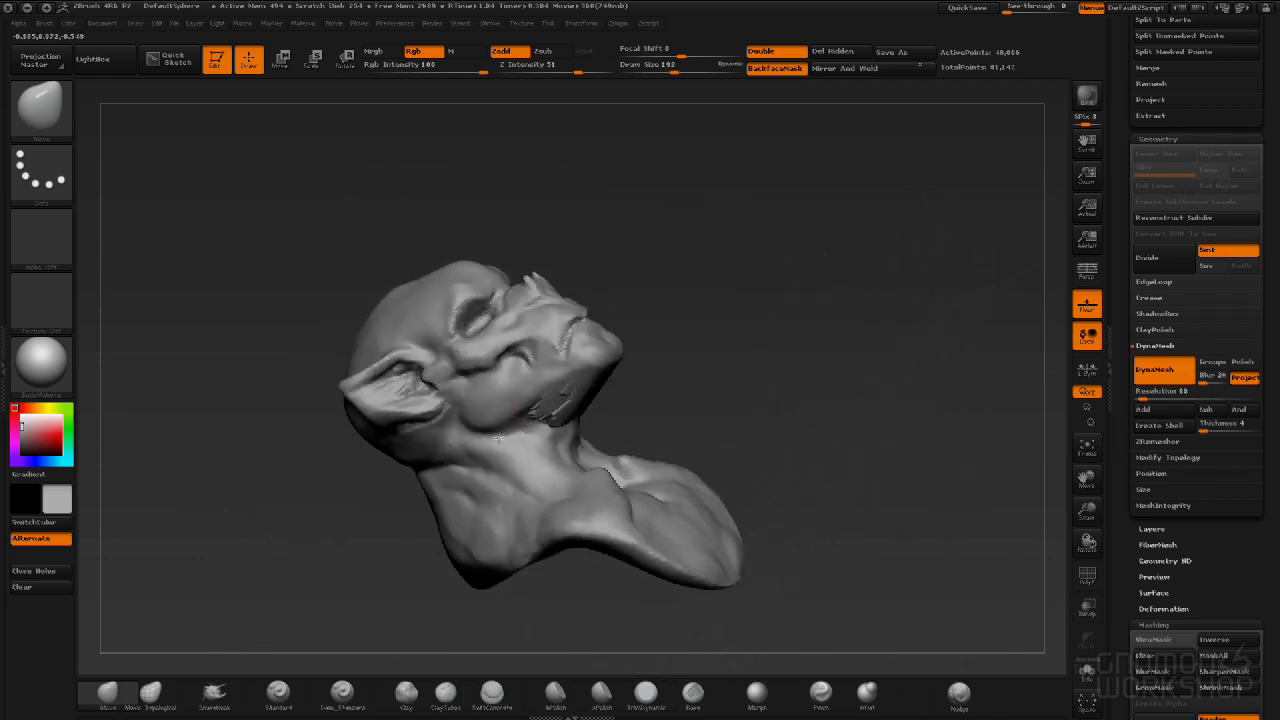
mouse_move(785, 344)
left_mouse_down()
mouse_move(743, 357)
mouse_move(834, 354)
mouse_move(775, 352)
left_mouse_up()
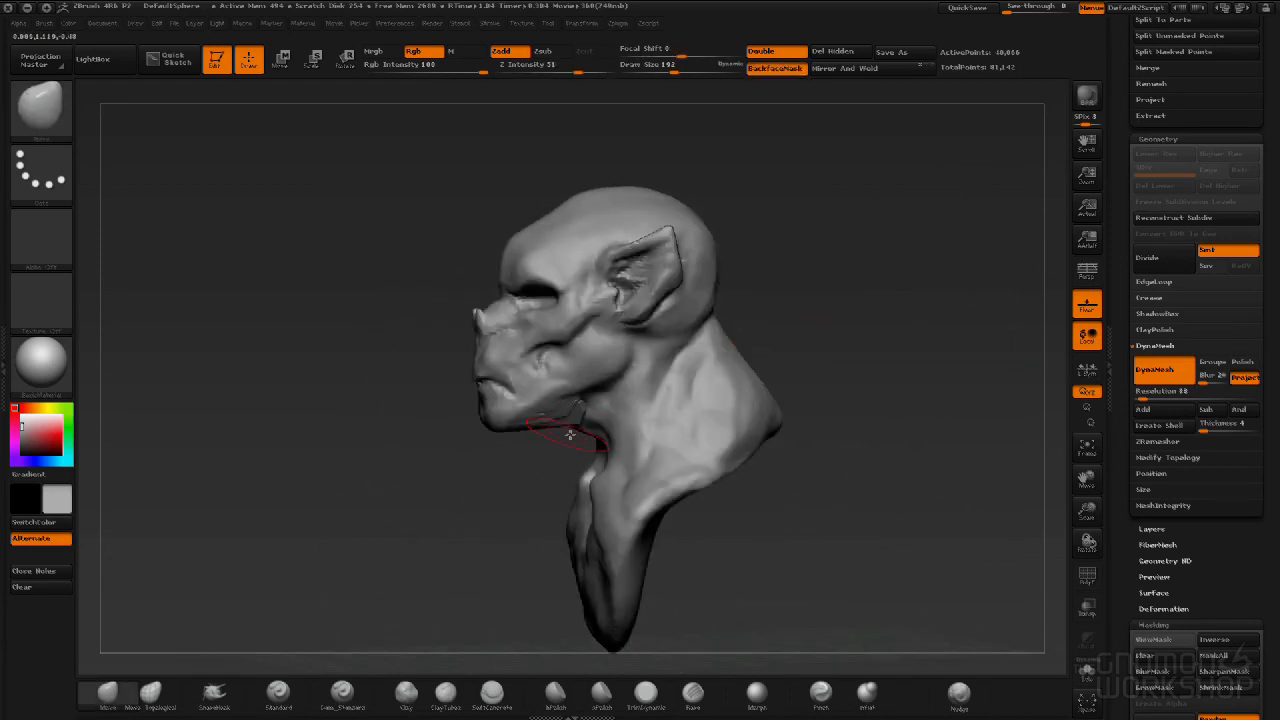
Remesh the bust with DynaMesh and smooth the reshaped underside of the jaw.
left_click_drag(888, 270, 952, 374, "ctrl")
left_click_drag(449, 535, 475, 440)
left_click_drag(606, 385, 559, 401, "shift")
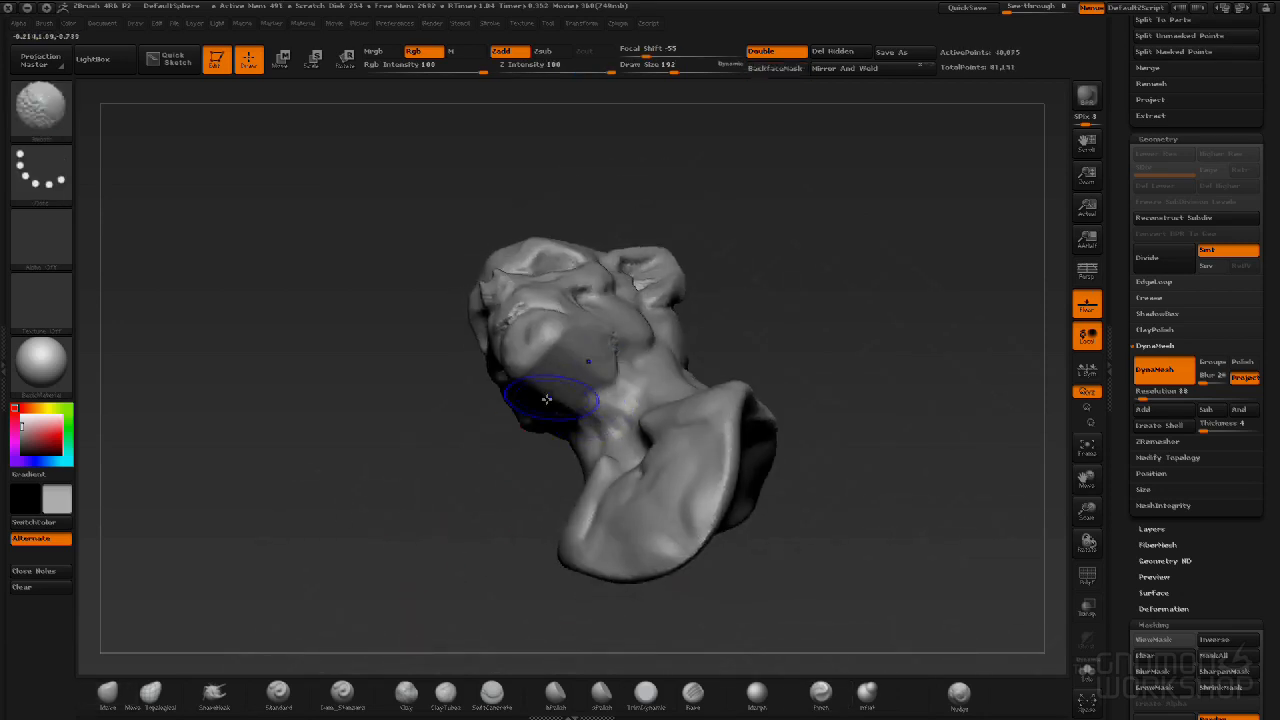
left_click_drag(838, 292, 854, 384, "shift")
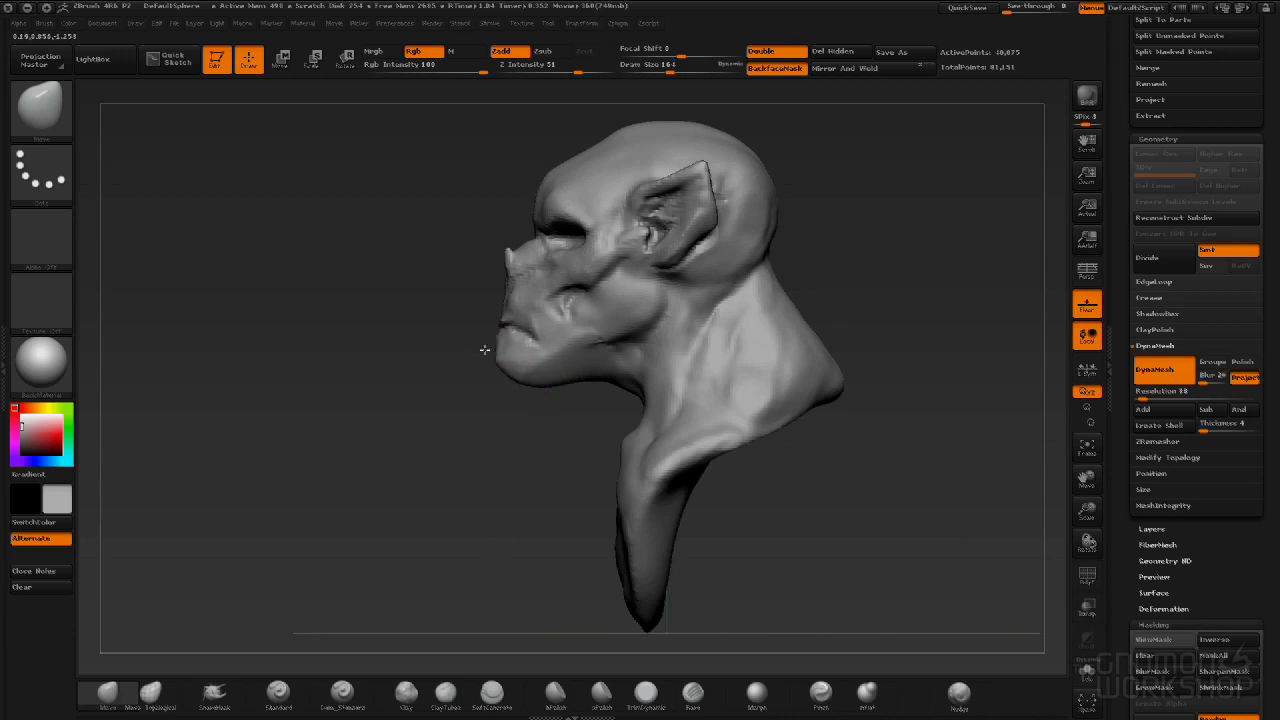
Raise the DynaMesh resolution to 128 and remesh the bust, showing the wireframe to compare the mesh density.
left_click_drag(403, 451, 554, 455)
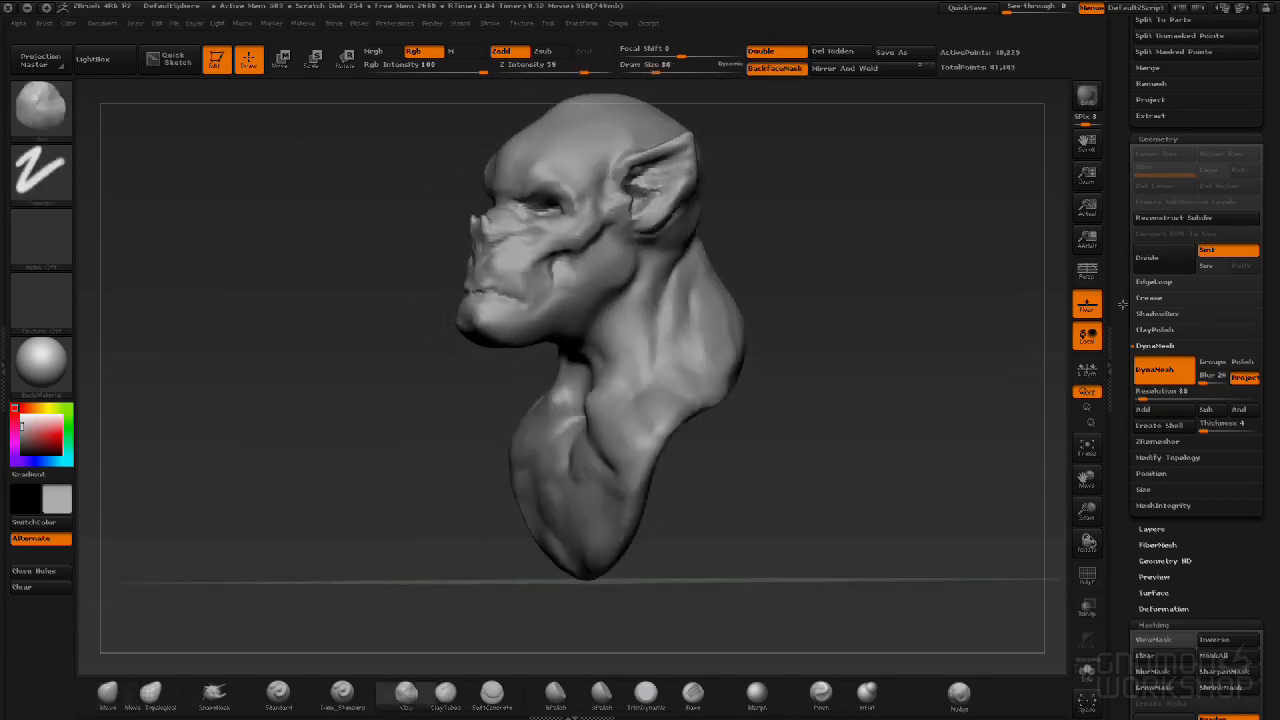
mouse_move(650, 400)
left_mouse_down()
mouse_move(870, 400)
mouse_move(760, 400)
left_mouse_up()
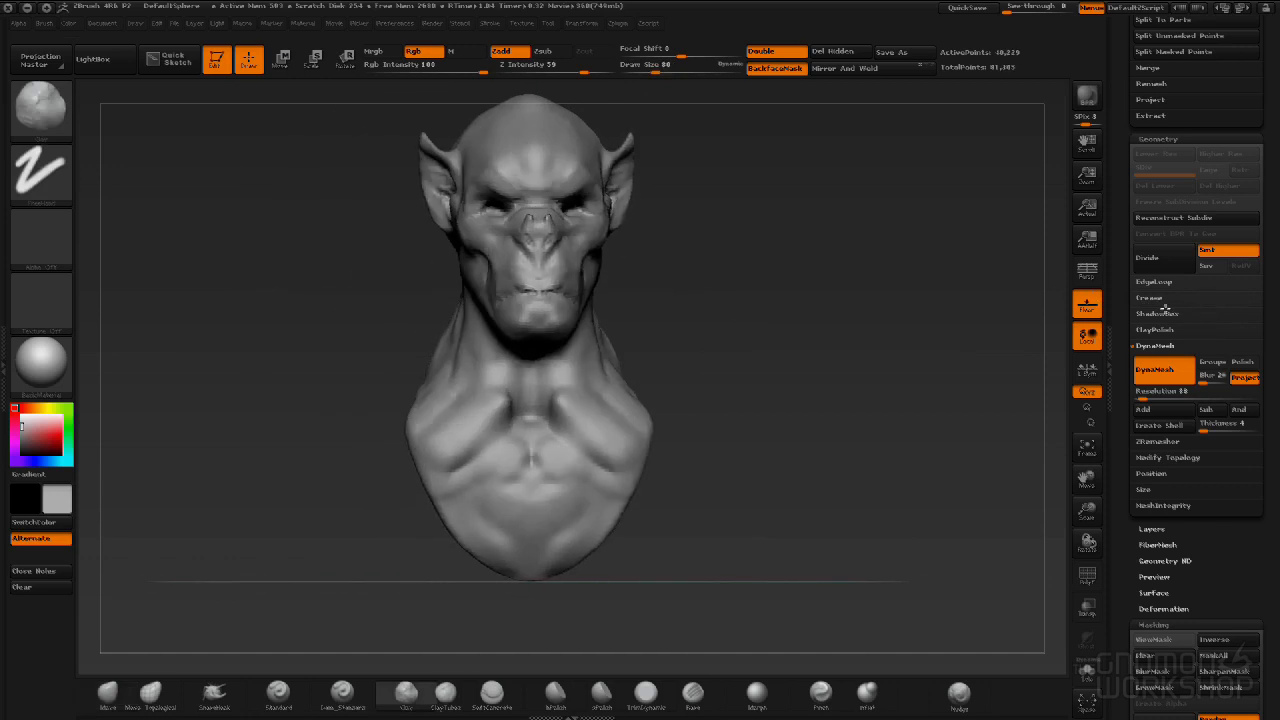
left_click_drag(1165, 308, 1160, 304, "shift")
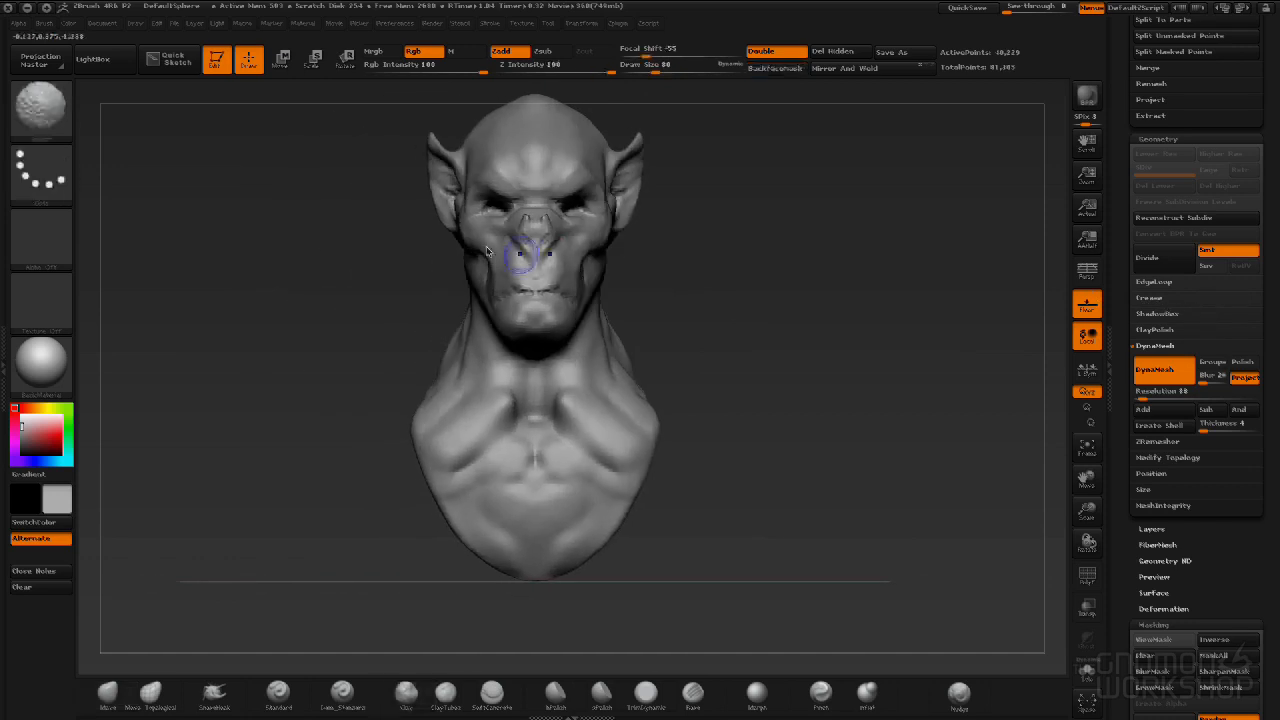
left_click(1143, 393)
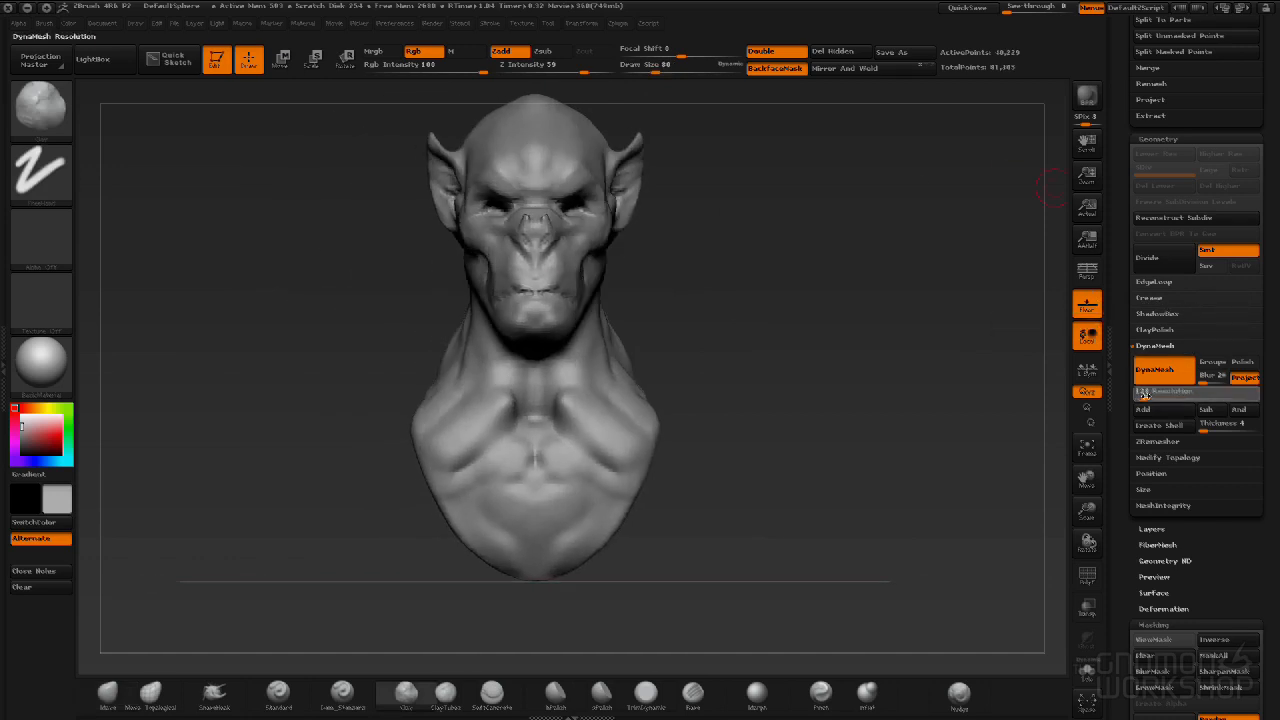
left_click_drag(801, 327, 854, 391, "ctrl")
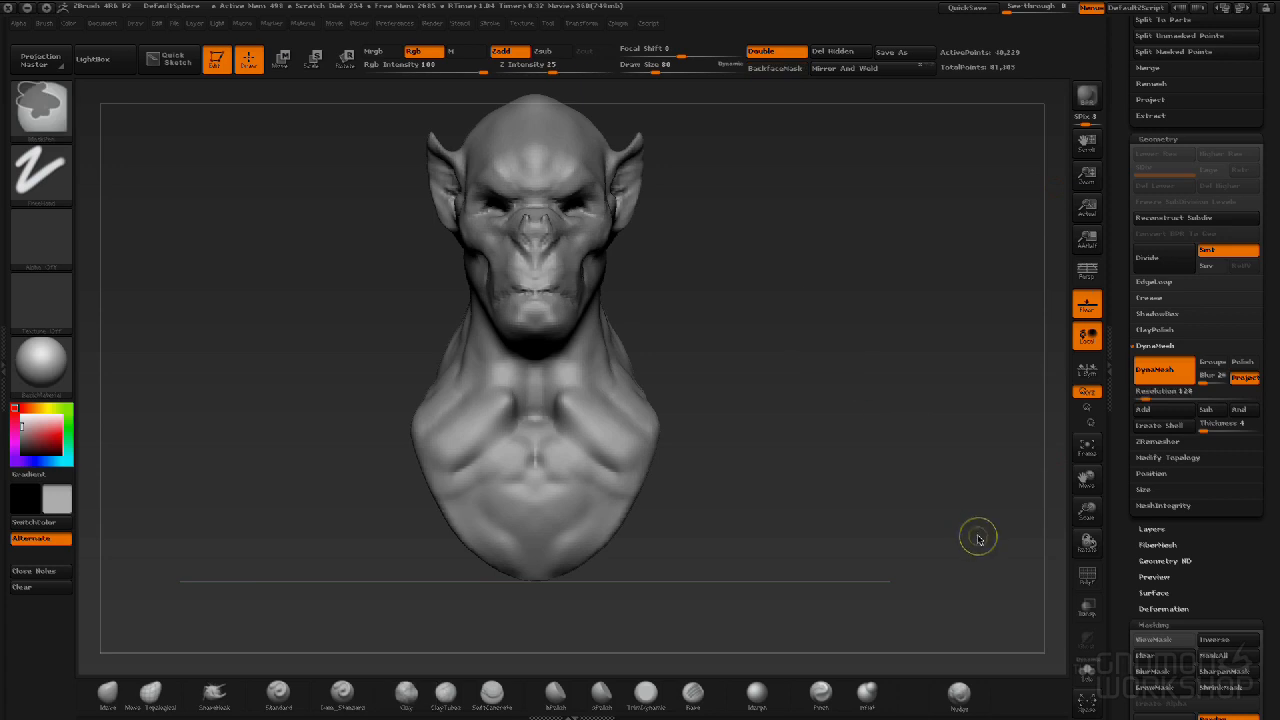
key("shift+f")
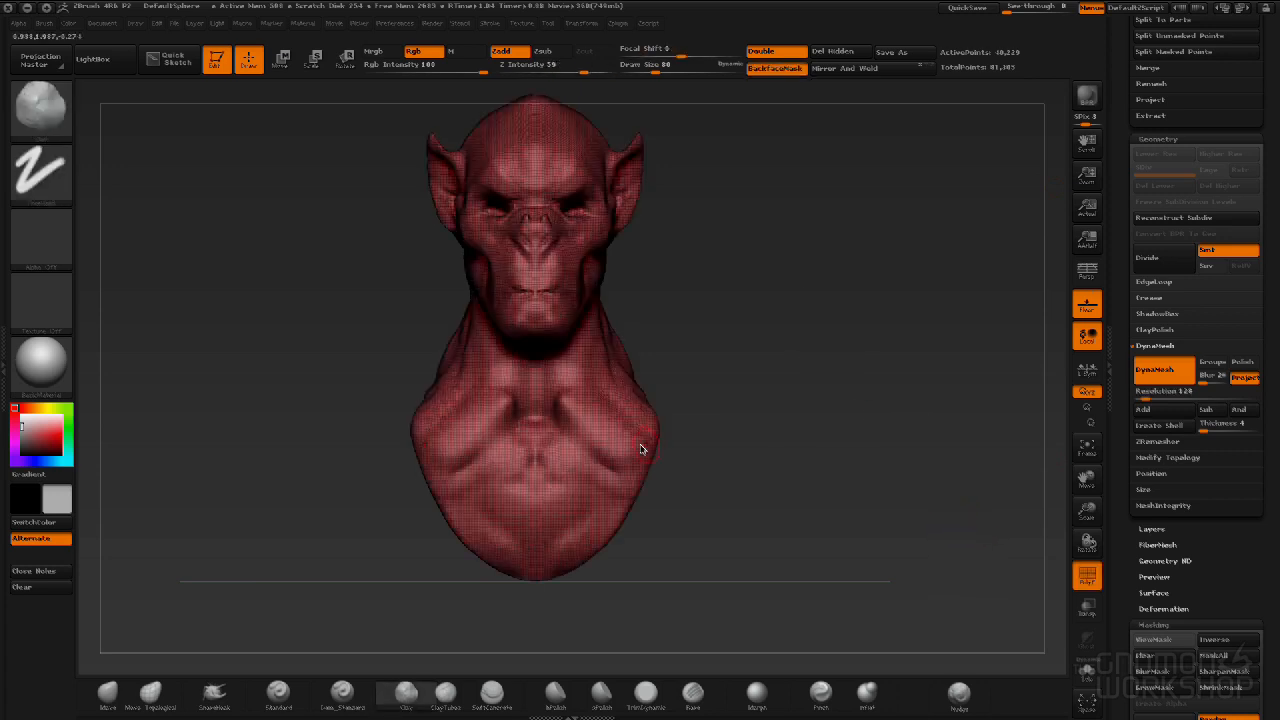
key("ctrl")
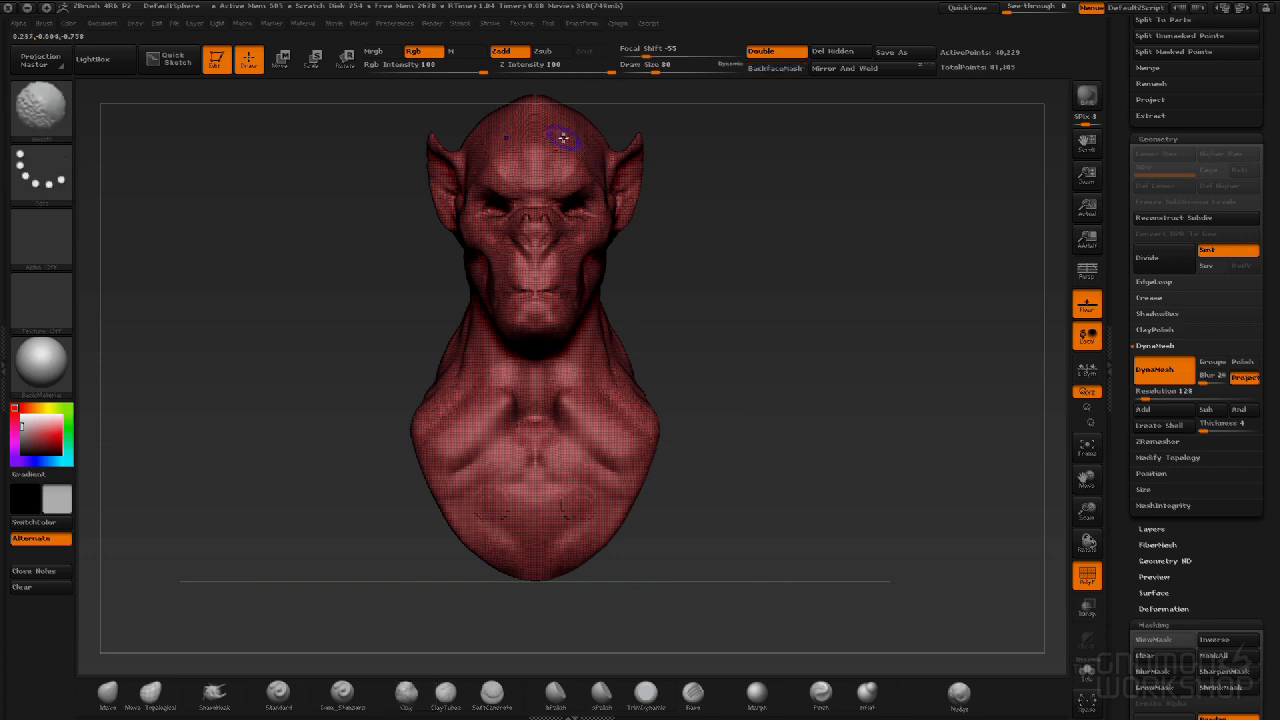
key("ctrl")
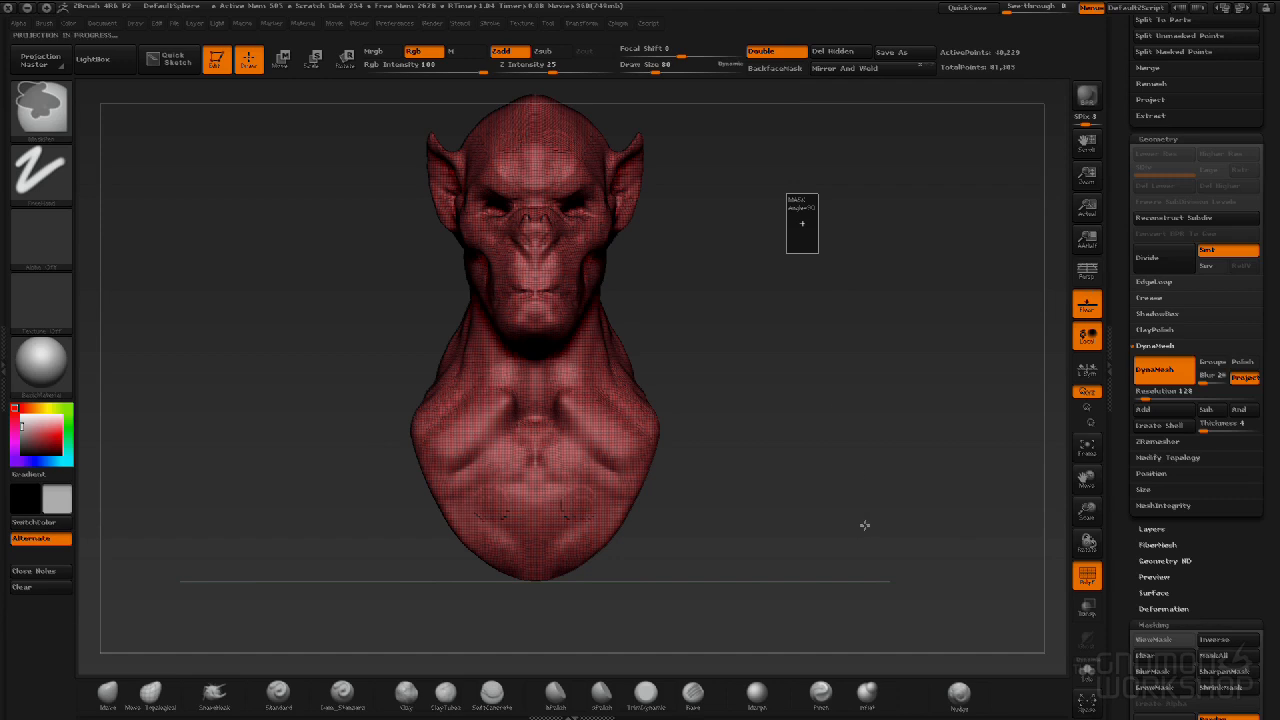
key("shift")
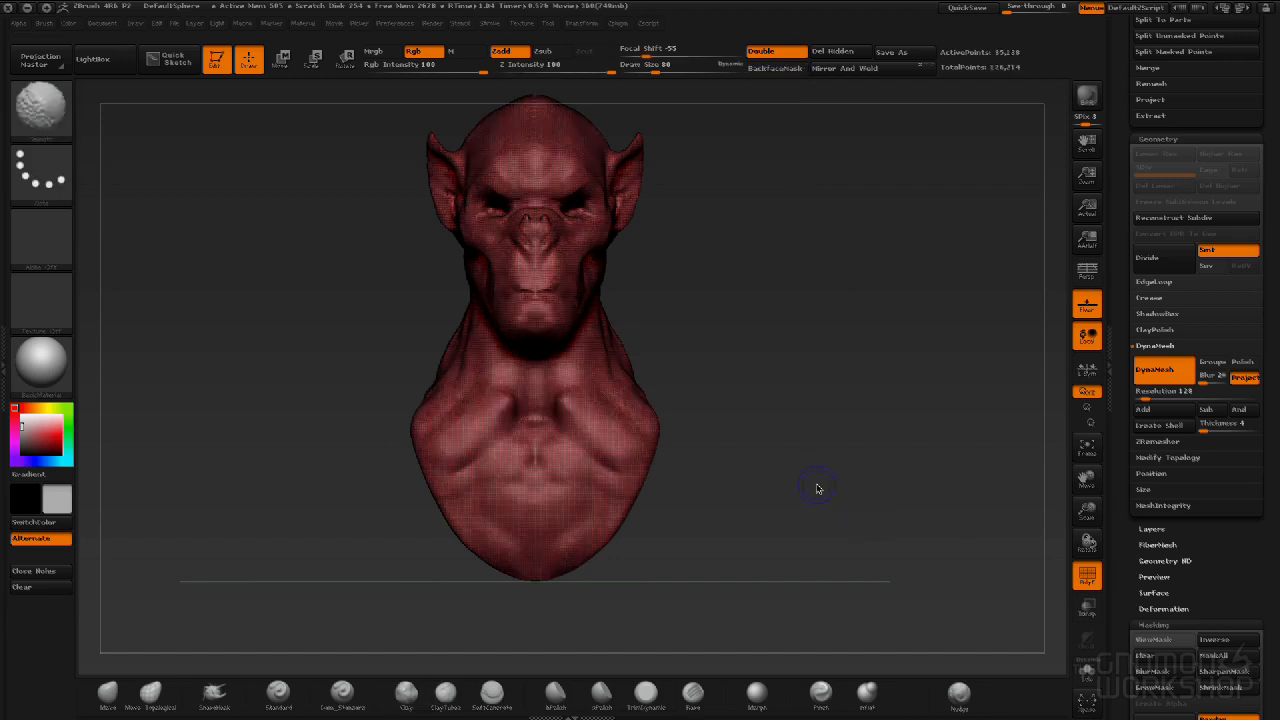
key("shift+f")
Smooth the cheek hollows and begin sculpting folds along the lower face with a smaller Standard brush.
left_click_drag(760, 283, 817, 317, "alt")
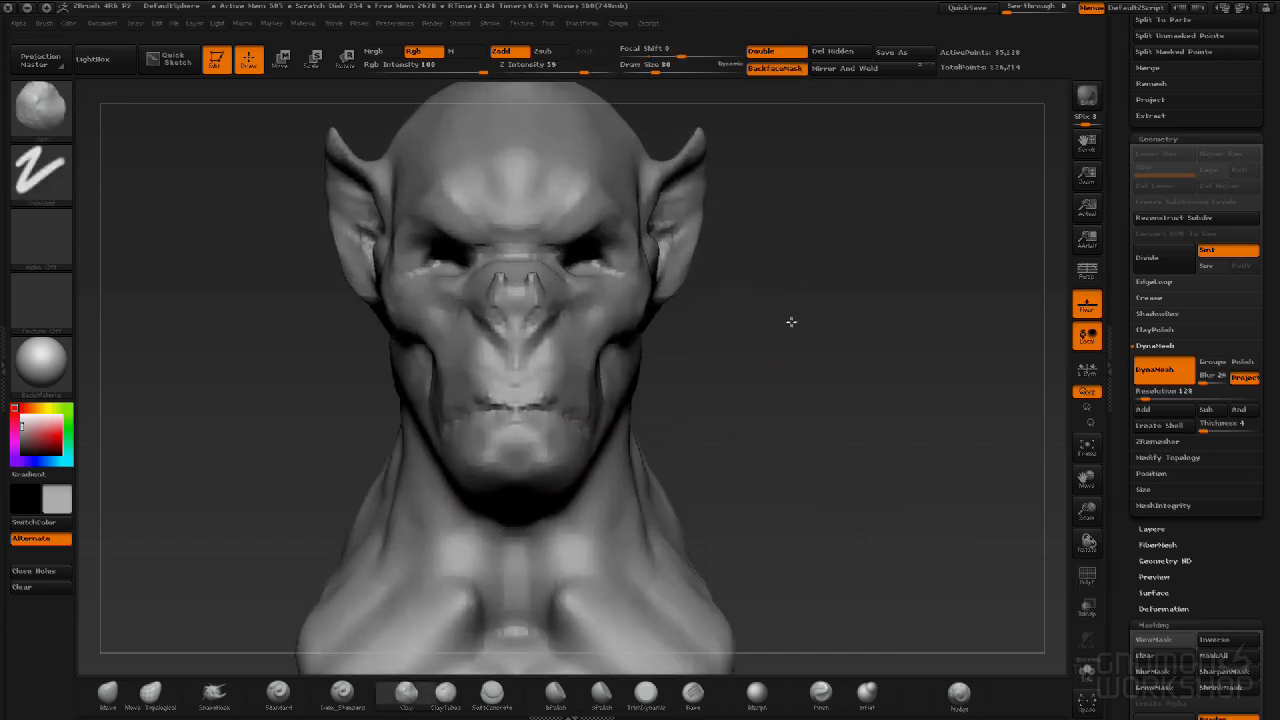
key("shift")
mouse_move(501, 348)
left_mouse_down("shift")
mouse_move(466, 355)
mouse_move(476, 394)
left_mouse_up("shift")
left_click(278, 692)
left_click_drag(180, 560, 330, 545)
left_click_drag(700, 310, 750, 350, "alt")
left_click_drag(472, 469, 415, 487)
key("bracketleft")
mouse_move(740, 400)
left_mouse_down()
mouse_move(870, 390)
mouse_move(666, 469)
left_mouse_up()
Sculpt the mouth line and wrinkles around the mouth corners with the Standard brush, smoothing the harsh strokes.
key("bracketright")
mouse_move(800, 460)
left_mouse_down()
mouse_move(480, 454)
mouse_move(640, 450)
left_mouse_up()
mouse_move(900, 270)
left_mouse_down()
mouse_move(801, 244)
mouse_move(900, 260)
left_mouse_up()
mouse_move(860, 390)
left_mouse_down()
mouse_move(770, 385)
mouse_move(880, 430)
left_mouse_up()
key("bracketleft")
mouse_move(820, 490)
left_mouse_down()
mouse_move(835, 492)
mouse_move(770, 500)
left_mouse_up()
left_click_drag(860, 470, 960, 460)
left_click_drag(490, 430, 500, 451, "shift")
Carve folds around the nose and upper muzzle with the Standard brush, softening them with light smoothing.
left_click_drag(860, 430, 700, 425)
left_click_drag(920, 430, 780, 425)
left_click_drag(220, 500, 540, 500)
mouse_move(900, 450)
left_mouse_down()
mouse_move(790, 440)
mouse_move(900, 440)
left_mouse_up()
left_click_drag(540, 312, 549, 320, "shift")
left_click_drag(800, 445, 334, 451, "shift")
mouse_move(820, 480)
left_mouse_down("alt")
mouse_move(697, 371)
mouse_move(860, 375)
left_mouse_up("alt")
left_click_drag(525, 363, 544, 374, "shift")
Define the cheekbone folds, eye surrounds and inner ear ridges with the Standard brush at size 24, smoothing between strokes.
left_click_drag(820, 480, 830, 600, "alt")
left_click_drag(590, 325, 600, 334, "shift")
mouse_move(880, 470)
left_mouse_down()
mouse_move(790, 450)
mouse_move(940, 455)
mouse_move(560, 450)
mouse_move(1020, 455)
left_mouse_up()
mouse_move(900, 450)
left_mouse_down()
mouse_move(830, 450)
mouse_move(1000, 450)
left_mouse_up()
left_click_drag(460, 355, 466, 366, "shift")
left_click_drag(860, 500, 354, 526)
mouse_move(820, 520)
left_mouse_down()
mouse_move(780, 450)
mouse_move(1000, 500)
left_mouse_up()
left_click_drag(860, 450, 800, 460)
left_click_drag(440, 220, 450, 232, "shift")
mouse_move(820, 460)
left_mouse_down()
mouse_move(880, 455)
mouse_move(720, 460)
left_mouse_up()
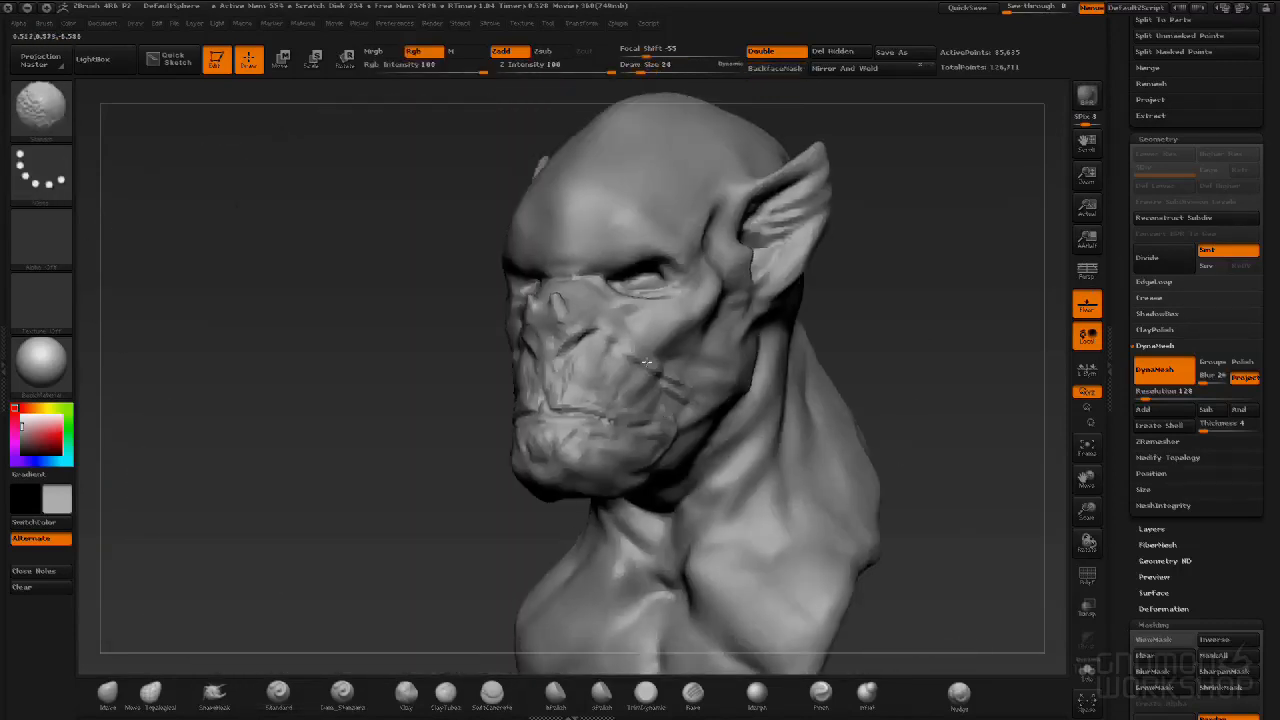
left_click_drag(860, 460, 960, 450)
Switch briefly to the other application window and return to the sculpt.
key("super+Tab")
left_click_drag(409, 72, 0, 80)
mouse_move(0, 124)
left_mouse_down()
mouse_move(196, 124)
mouse_move(430, 37)
mouse_move(414, 46)
left_mouse_up()
key("super+Tab")
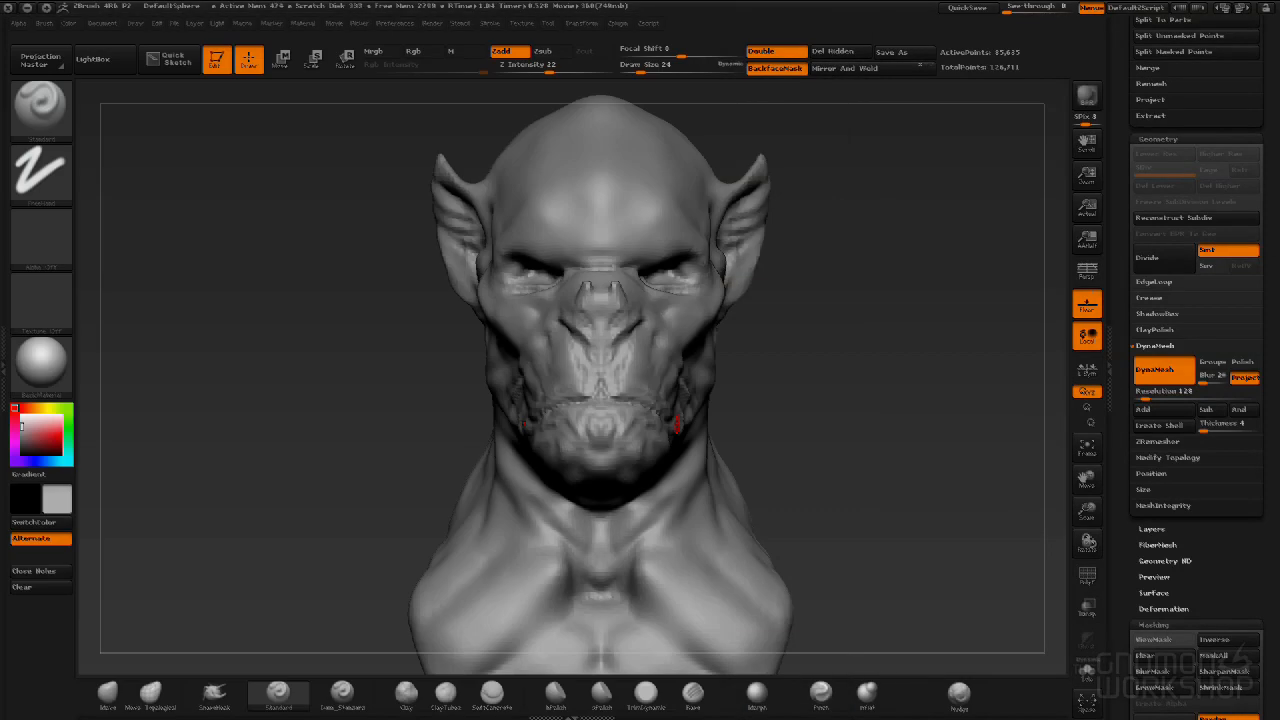
Add wrinkles from the muzzle crease down around the mouth corner and along the jaw with the Standard brush.
left_click_drag(376, 332, 596, 328)
mouse_move(558, 325)
left_mouse_down()
mouse_move(586, 341)
mouse_move(630, 338)
mouse_move(567, 378)
left_mouse_up()
left_click_drag(660, 379, 740, 379)
left_click_drag(554, 399, 572, 388)
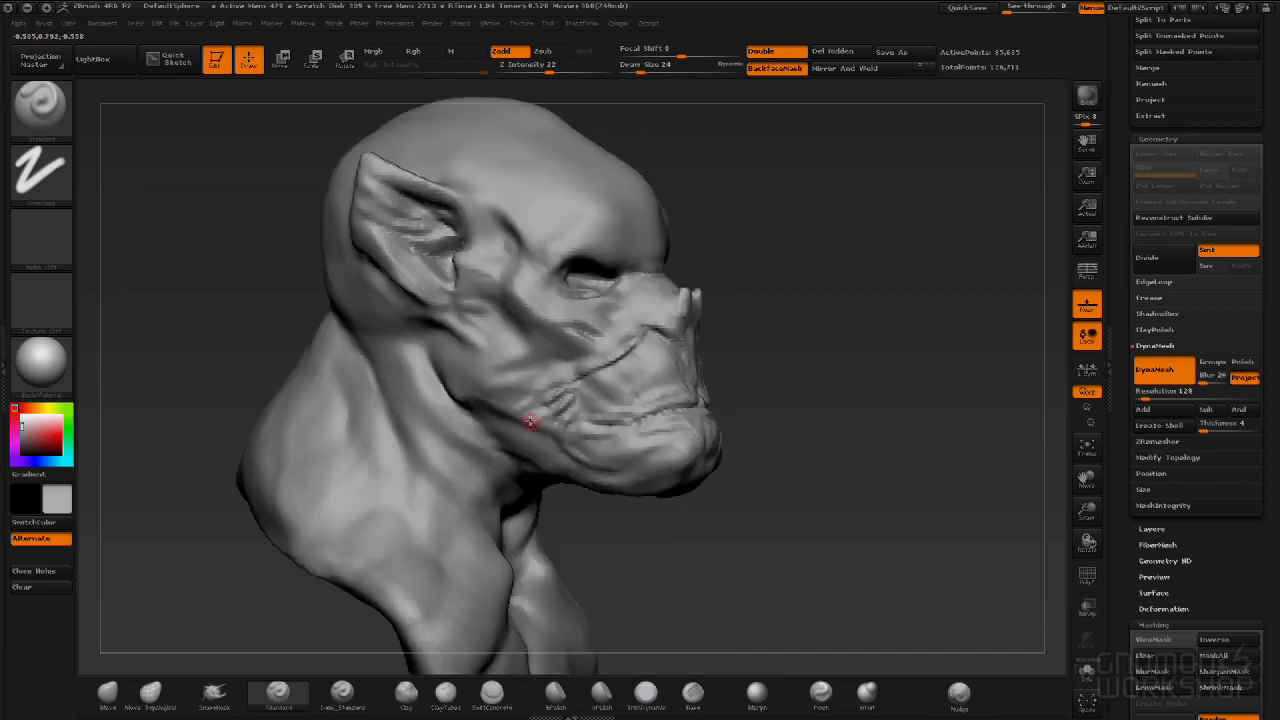
mouse_move(548, 430)
left_mouse_down()
mouse_move(563, 463)
mouse_move(548, 436)
left_mouse_up()
mouse_move(760, 420)
left_mouse_down()
mouse_move(560, 410)
mouse_move(480, 390)
left_mouse_up()
mouse_move(380, 367)
left_mouse_down()
mouse_move(600, 360)
mouse_move(672, 318)
mouse_move(548, 308)
mouse_move(347, 205)
mouse_move(774, 271)
mouse_move(446, 311)
mouse_move(703, 374)
mouse_move(780, 371)
mouse_move(466, 300)
left_mouse_up()
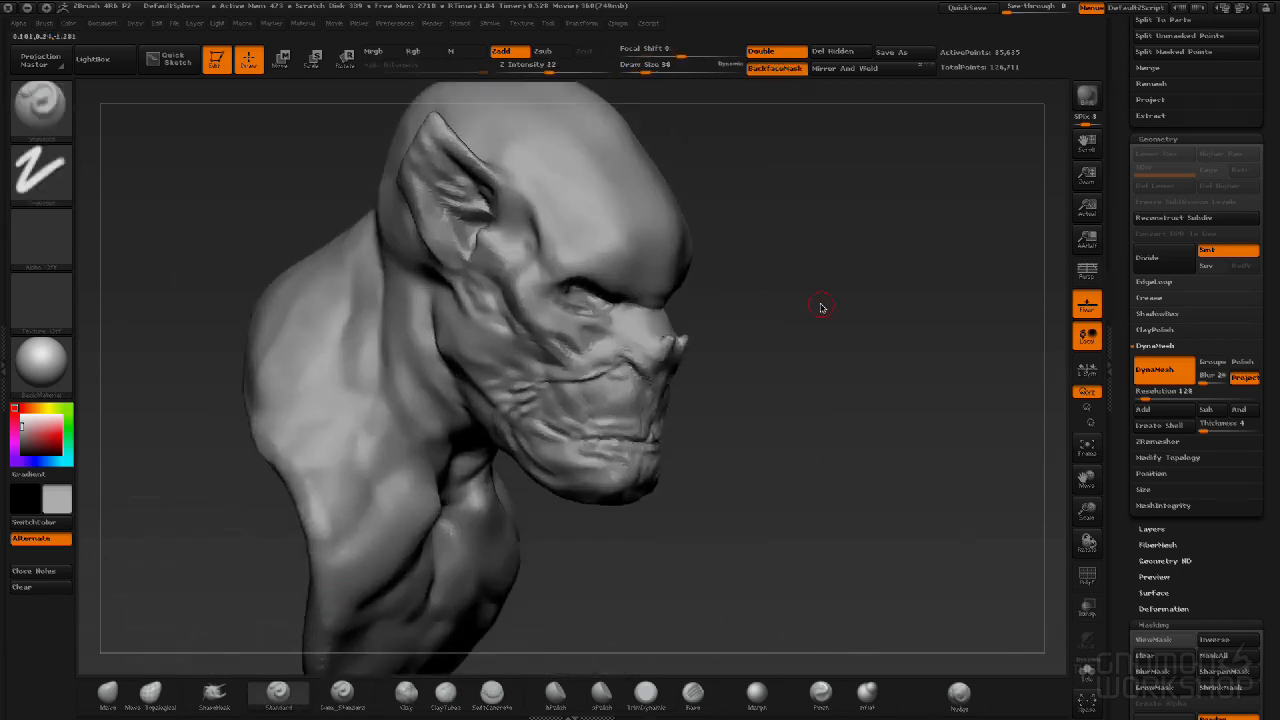
Build up fleshy bumps on the chin and lower jaw with an enlarged Standard brush.
left_click_drag(820, 306, 524, 385)
mouse_move(700, 454)
left_mouse_down()
mouse_move(680, 363)
mouse_move(511, 434)
mouse_move(766, 434)
mouse_move(451, 412)
mouse_move(521, 436)
mouse_move(743, 449)
mouse_move(766, 509)
mouse_move(826, 434)
mouse_move(620, 432)
left_mouse_up()
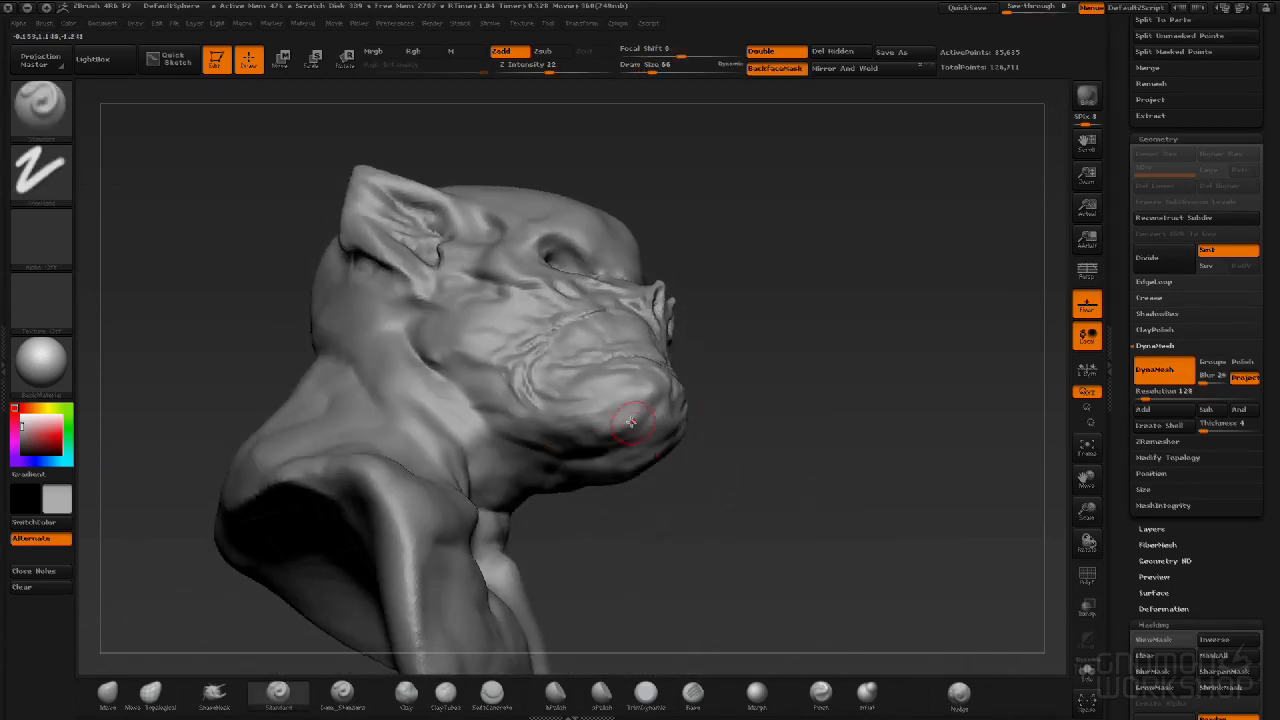
left_click_drag(777, 394, 744, 482, "shift")
Sculpt frown creases into the inner brow above the nose with a smaller Standard brush, and quick-save the project.
mouse_move(843, 380)
left_mouse_down()
mouse_move(897, 360)
mouse_move(880, 375)
mouse_move(893, 393)
mouse_move(895, 343)
mouse_move(545, 286)
left_mouse_up()
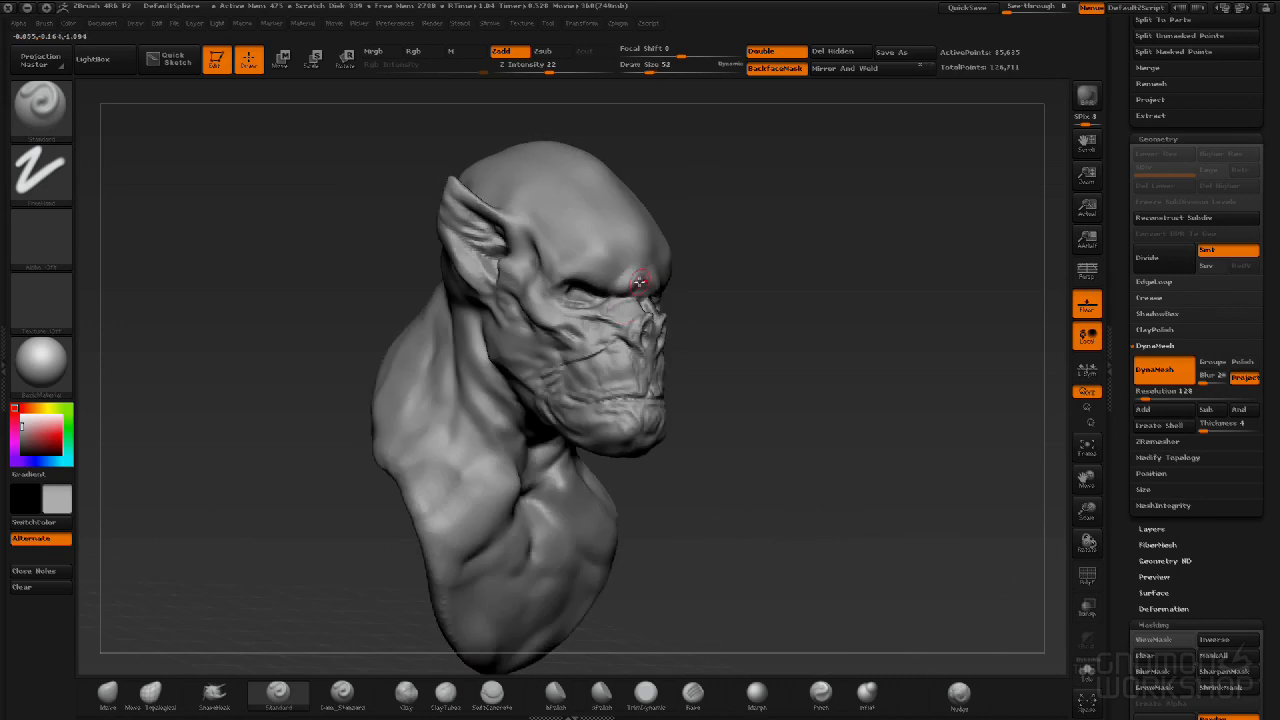
left_click_drag(405, 378, 735, 337)
key("[")
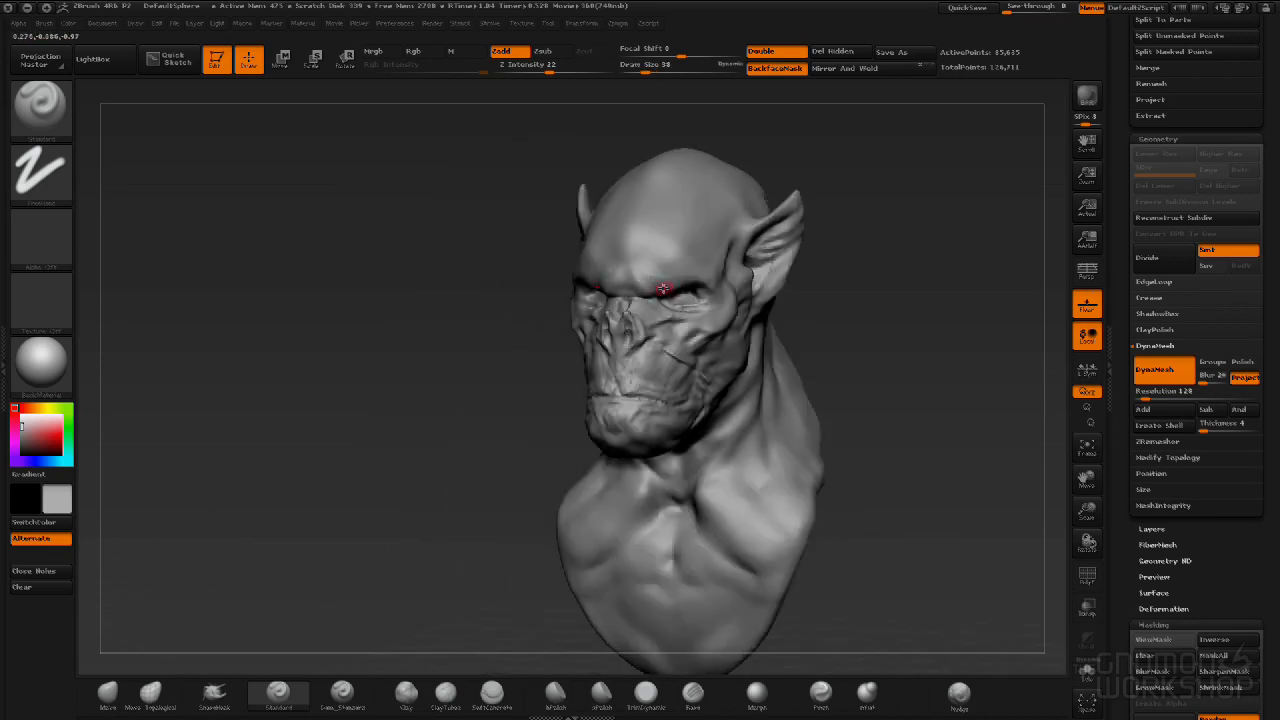
left_click_drag(666, 291, 637, 247)
left_click(967, 9)
key("ctrl+shift")
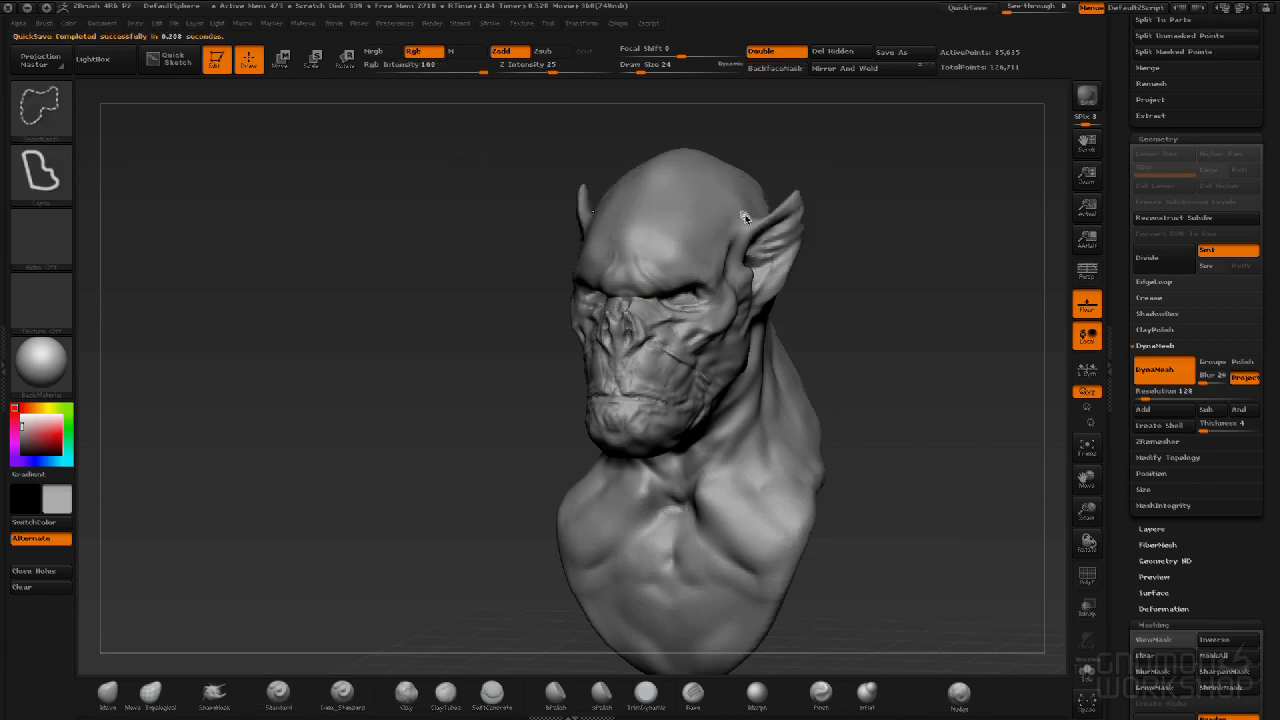
Refine the cheek and muzzle folds on both sides of the face with the Standard brush at size 38, smoothing as needed.
mouse_move(469, 384)
left_mouse_down()
mouse_move(457, 349)
mouse_move(494, 360)
left_mouse_up()
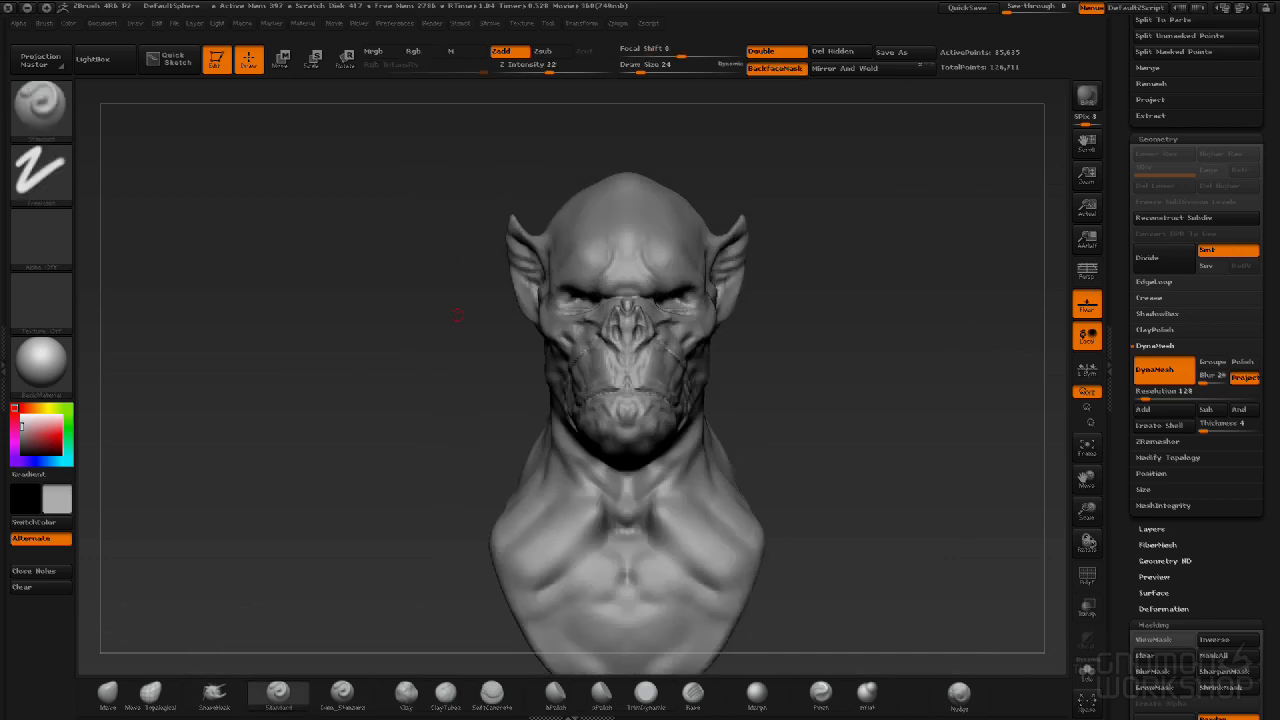
mouse_move(1004, 243)
left_mouse_down()
mouse_move(837, 246)
mouse_move(866, 294)
mouse_move(760, 360)
mouse_move(665, 332)
left_mouse_up()
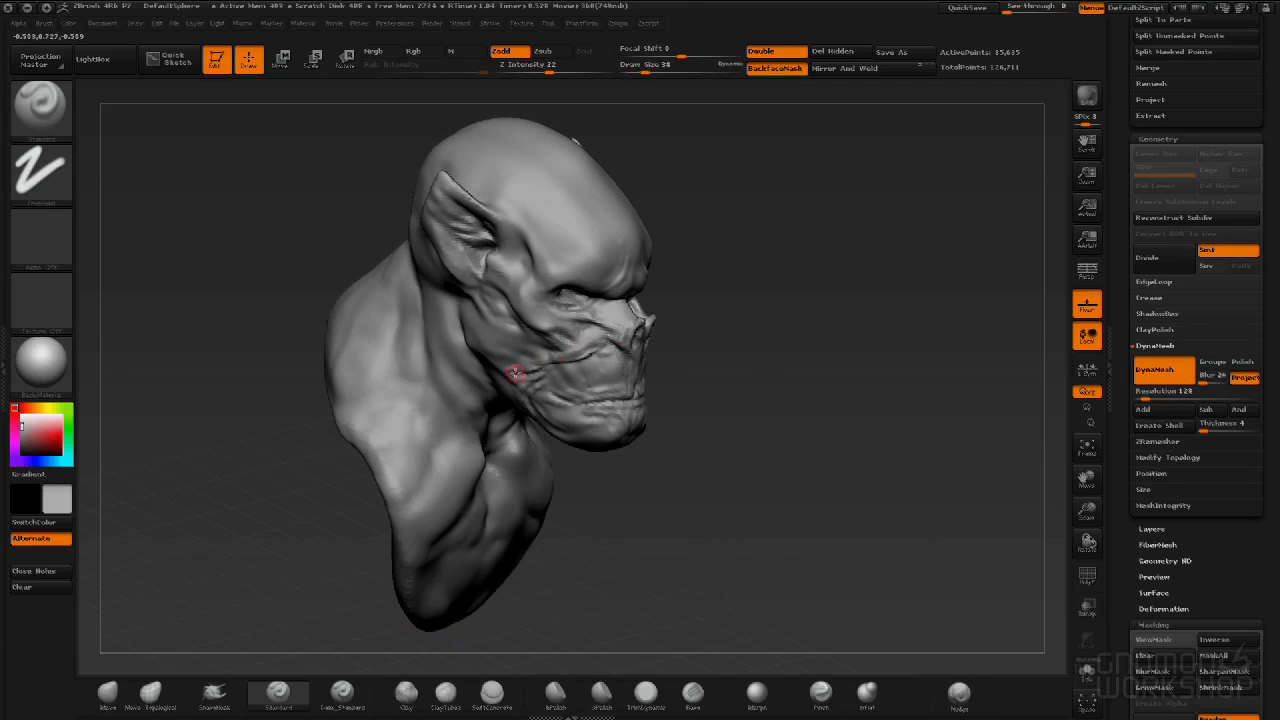
left_click_drag(858, 388, 500, 352)
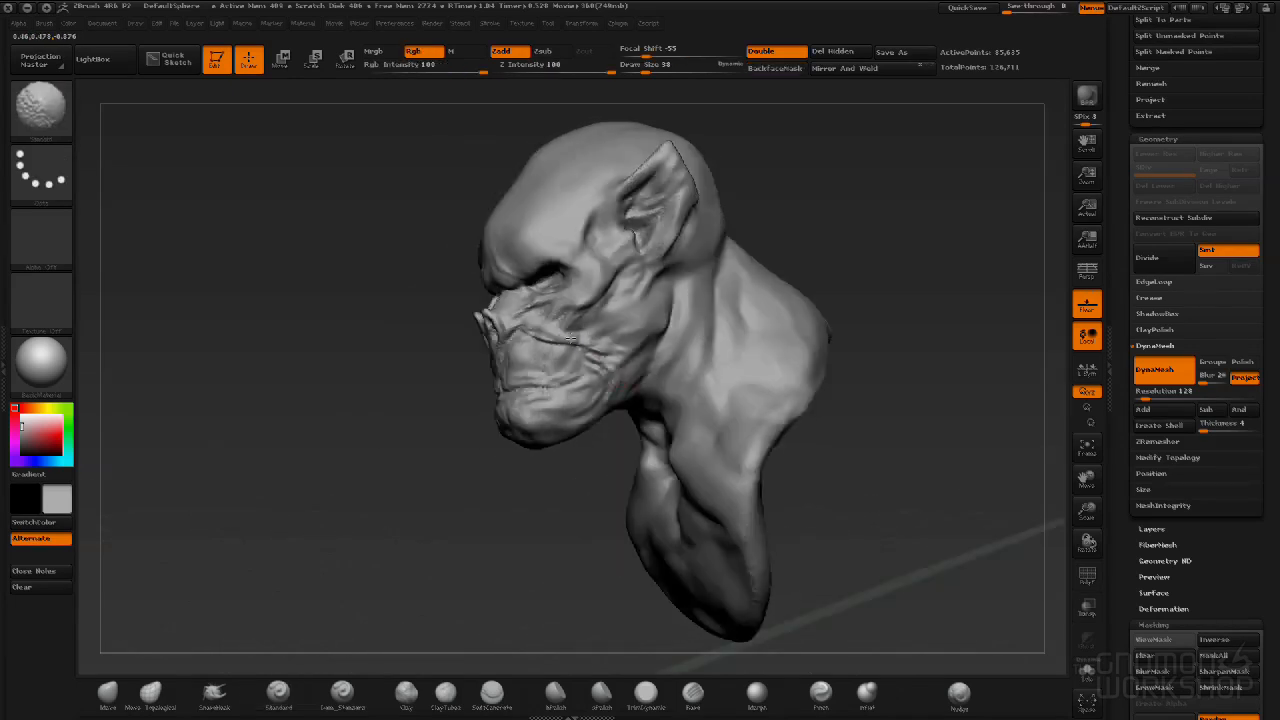
mouse_move(490, 475)
left_mouse_down()
mouse_move(600, 477)
mouse_move(654, 456)
left_mouse_up()
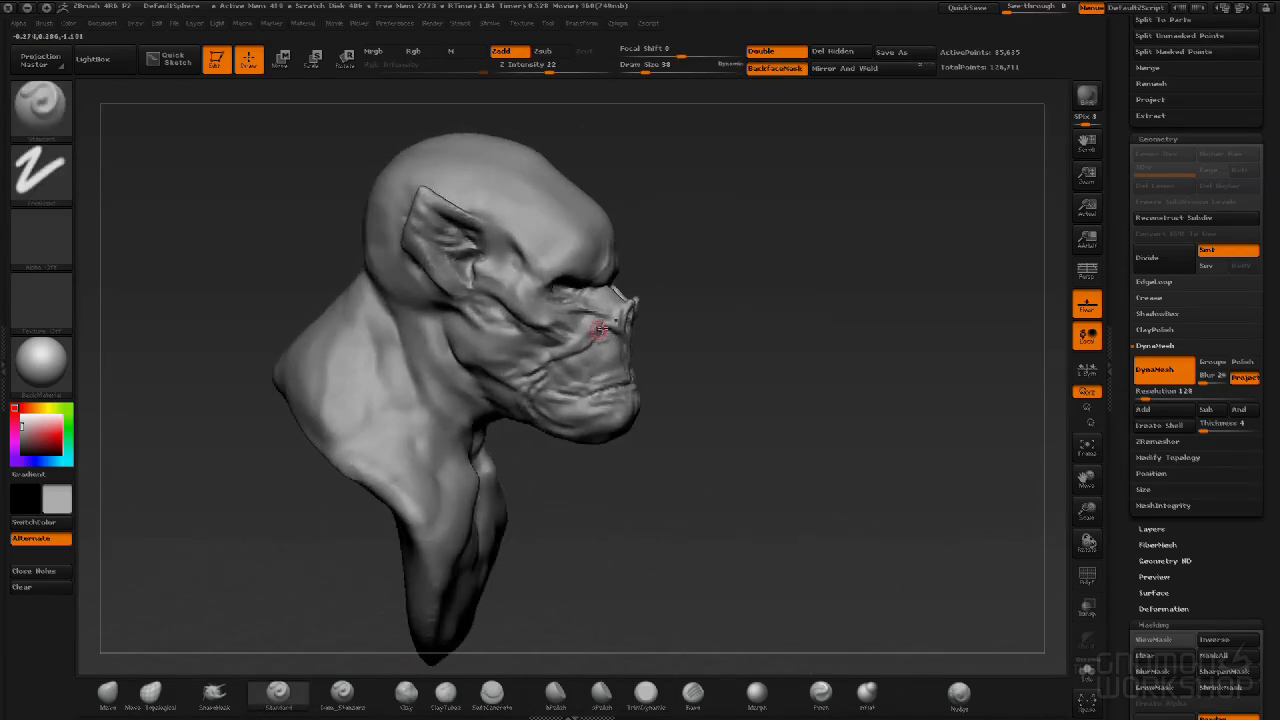
Refine the folds around the eye with the Standard brush and smooth the brow above both eyes.
left_click_drag(690, 365, 596, 345)
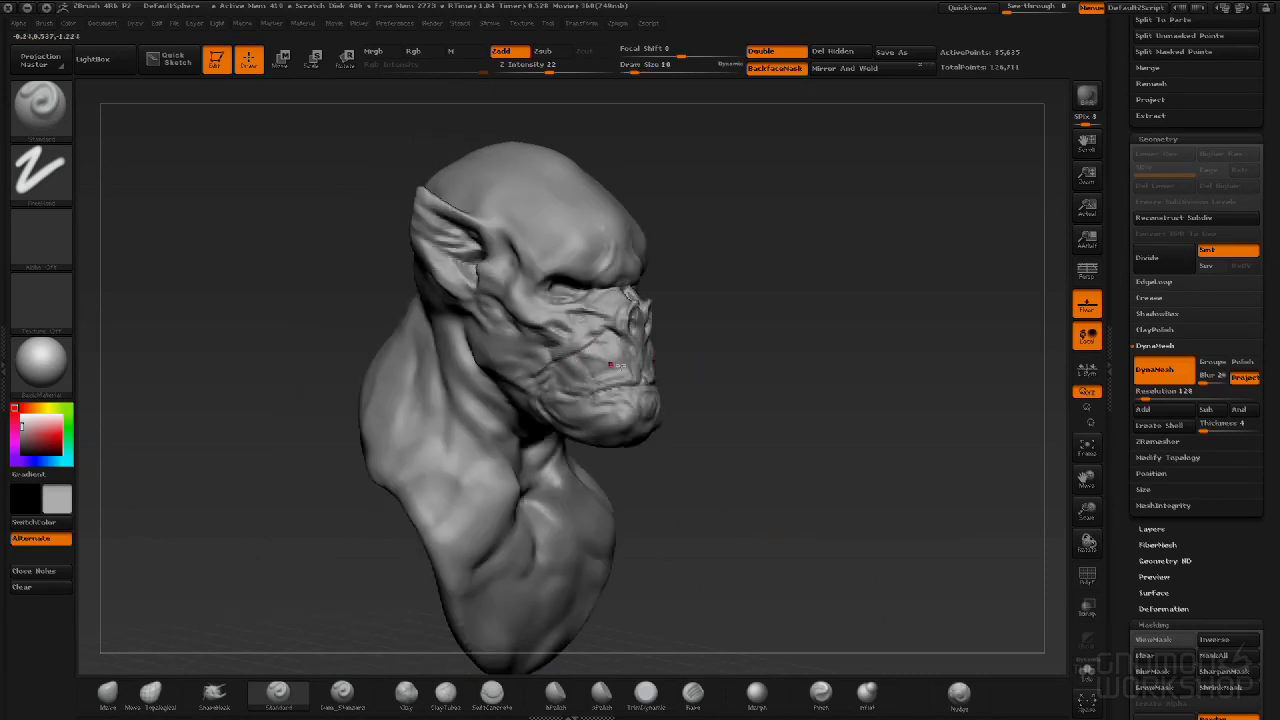
left_click_drag(782, 393, 668, 378)
mouse_move(830, 330)
left_mouse_down("shift")
mouse_move(908, 309)
mouse_move(857, 326)
mouse_move(885, 380)
left_mouse_up("shift")
mouse_move(914, 284)
left_mouse_down("alt")
mouse_move(912, 381)
mouse_move(804, 314)
left_mouse_up("alt")
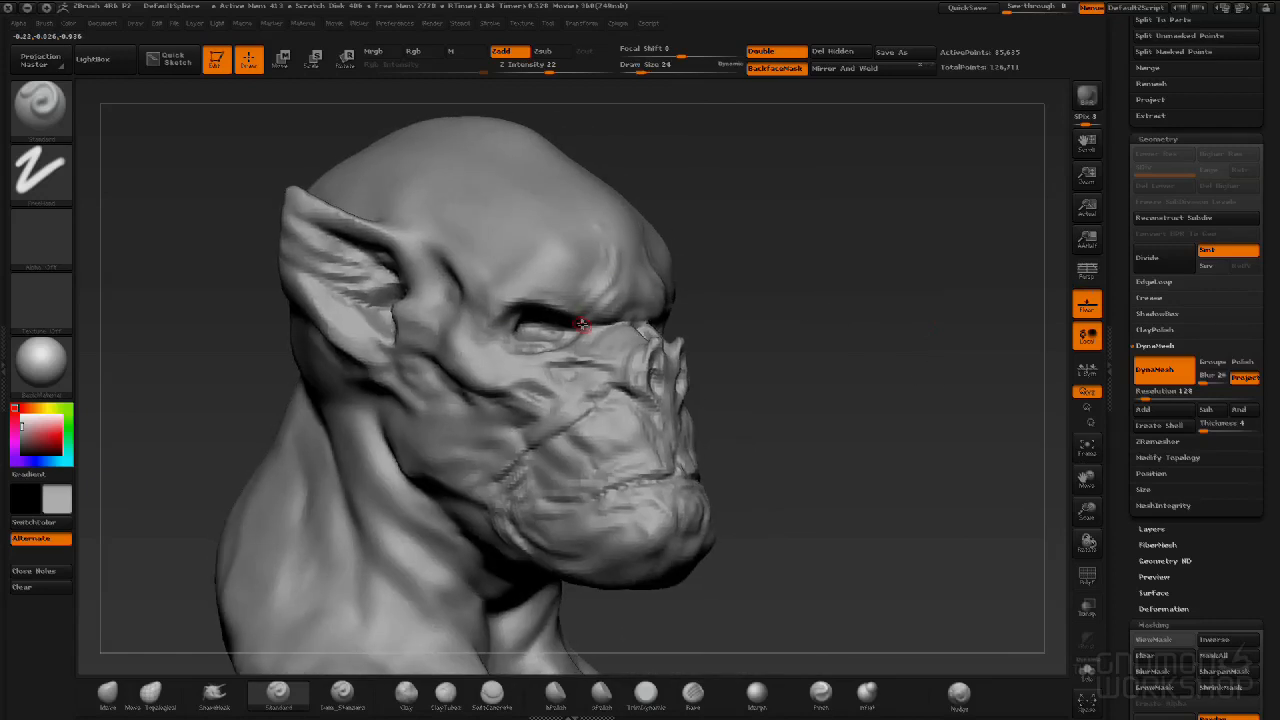
mouse_move(667, 233)
left_mouse_down()
mouse_move(711, 293)
mouse_move(680, 285)
mouse_move(690, 300)
mouse_move(676, 300)
mouse_move(696, 305)
mouse_move(676, 286)
mouse_move(724, 307)
left_mouse_up()
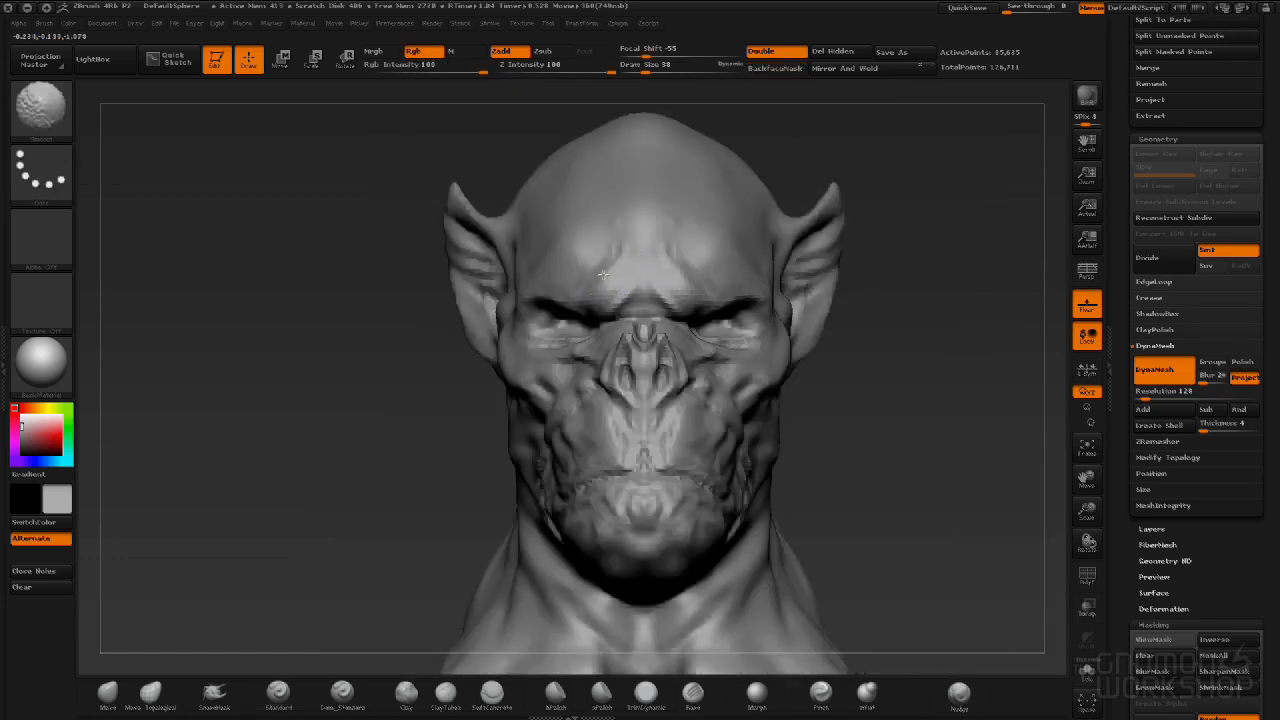
mouse_move(603, 274)
left_mouse_down("shift")
mouse_move(598, 200)
mouse_move(602, 244)
left_mouse_up("shift")
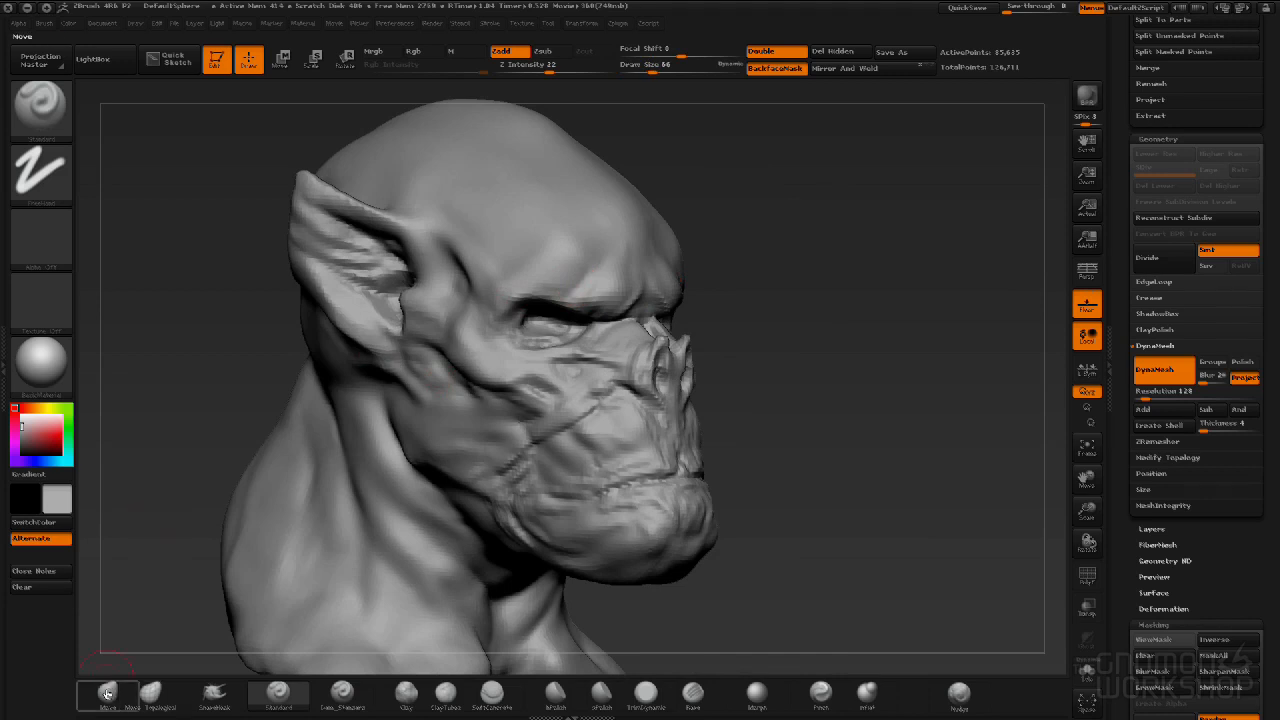
Pull the outer end of the brow ridge upward above the eye with the Move brush at size 94.
left_click(107, 693)
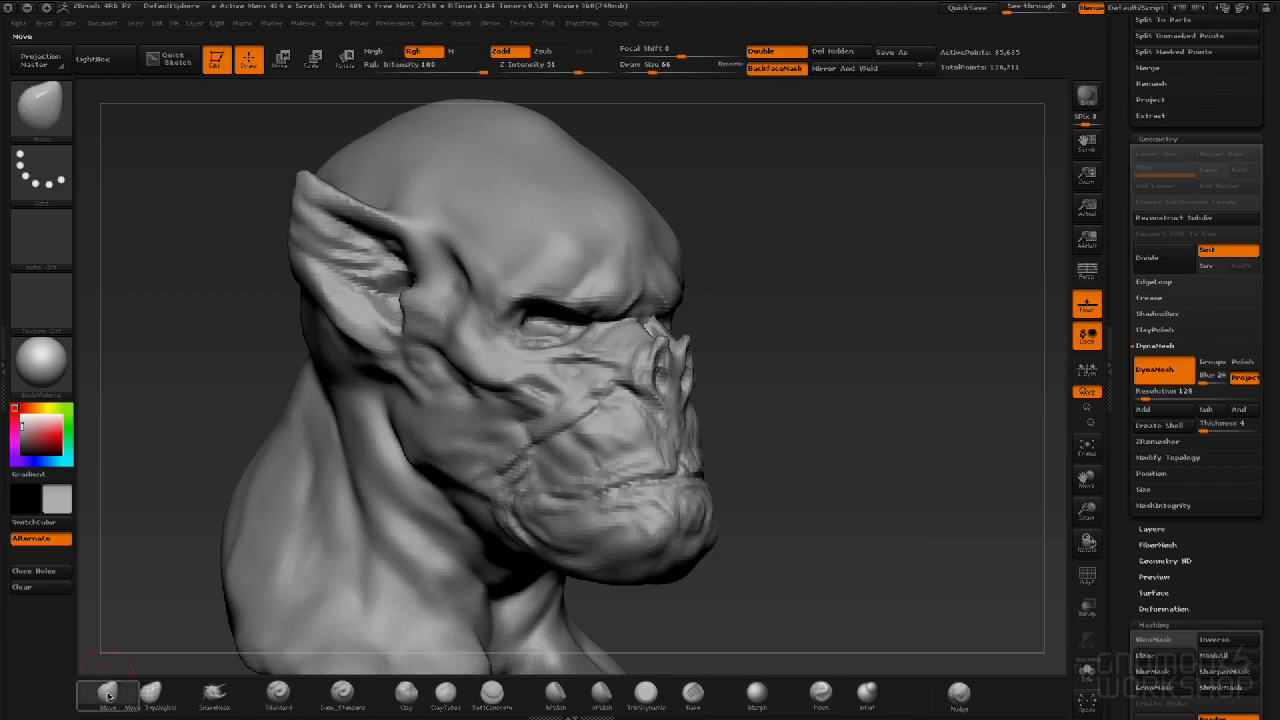
left_click_drag(818, 263, 790, 262)
key("bracketleft")
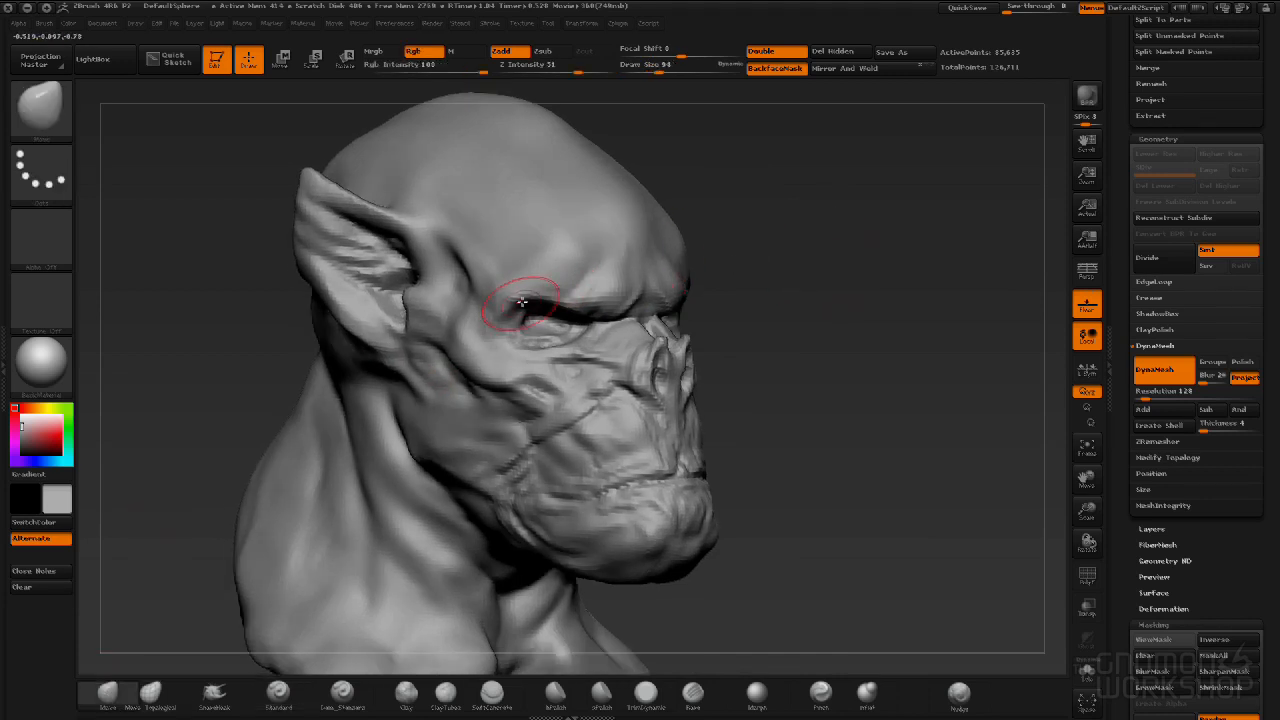
left_click_drag(526, 293, 511, 260)
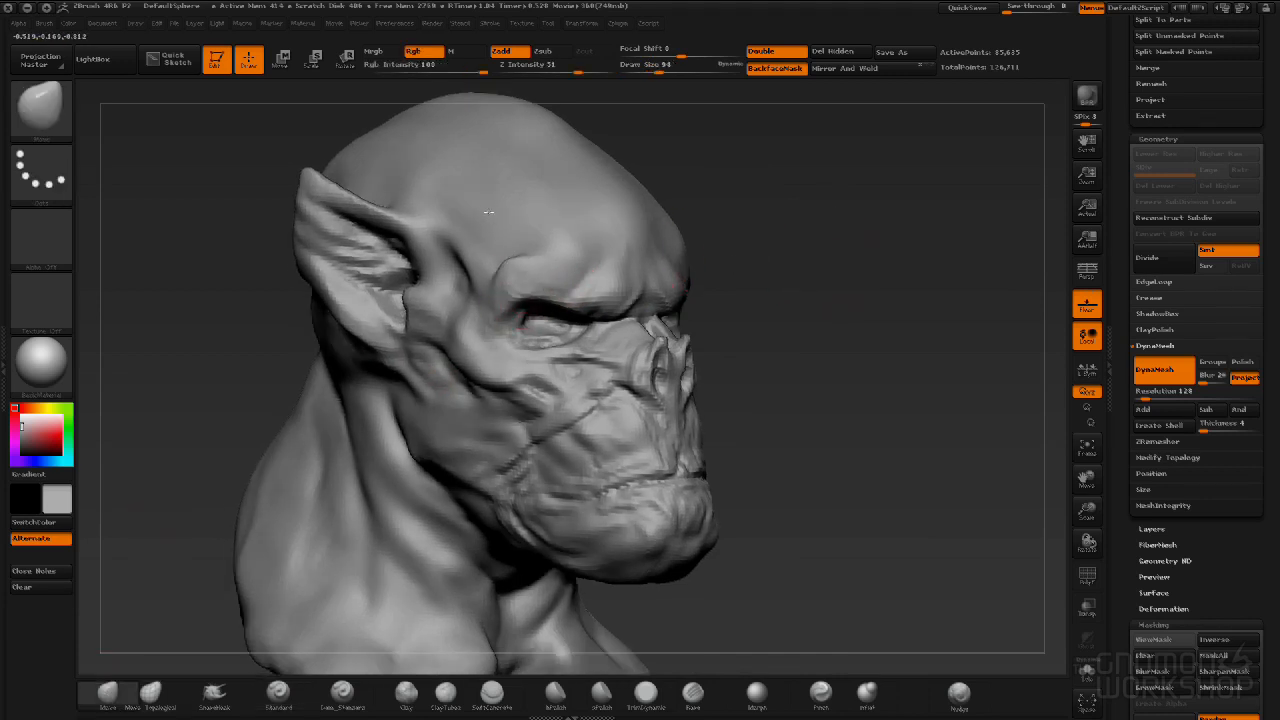
mouse_move(849, 257)
left_mouse_down()
mouse_move(717, 260)
mouse_move(570, 300)
mouse_move(486, 361)
left_mouse_up()
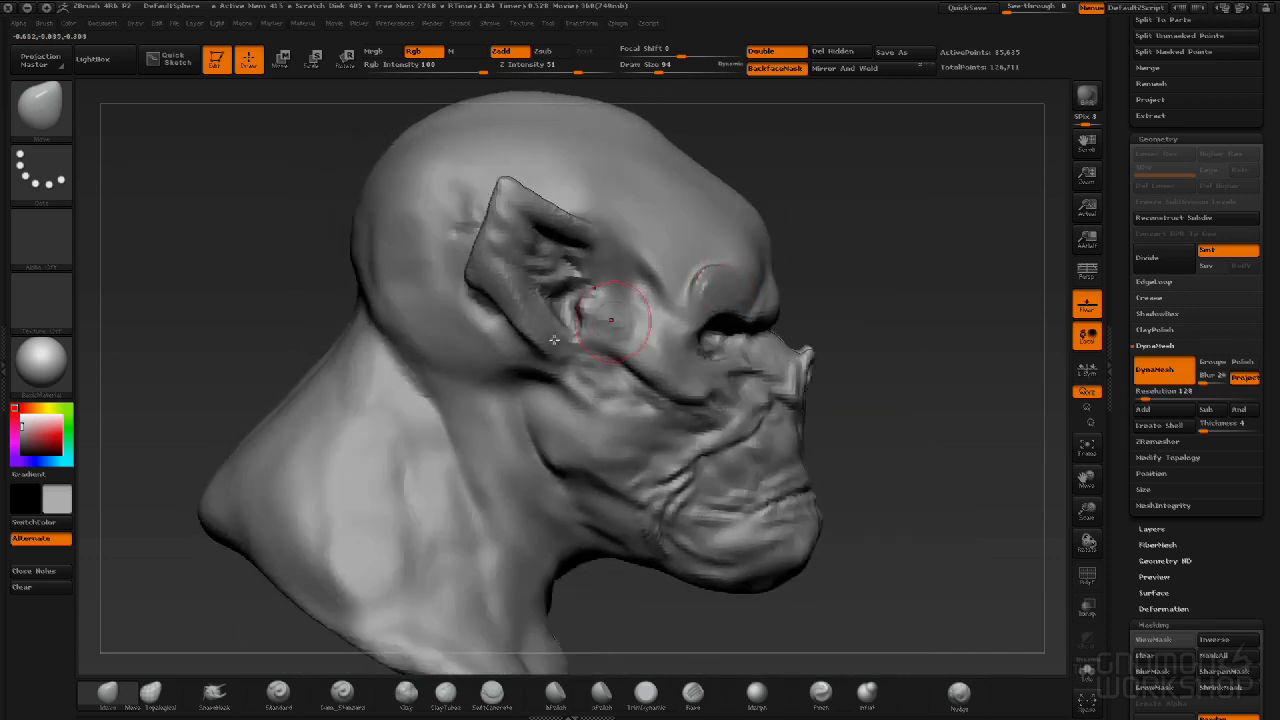
Shape the raised outer brow into a rounded bulge with the Move brush, working in profile and three-quarter views.
key("bracketright")
key("bracketright")
left_click_drag(714, 284, 731, 296)
left_click_drag(821, 301, 764, 318)
key("bracketleft")
key("bracketleft")
left_click_drag(518, 382, 648, 374)
left_click_drag(716, 288, 733, 294)
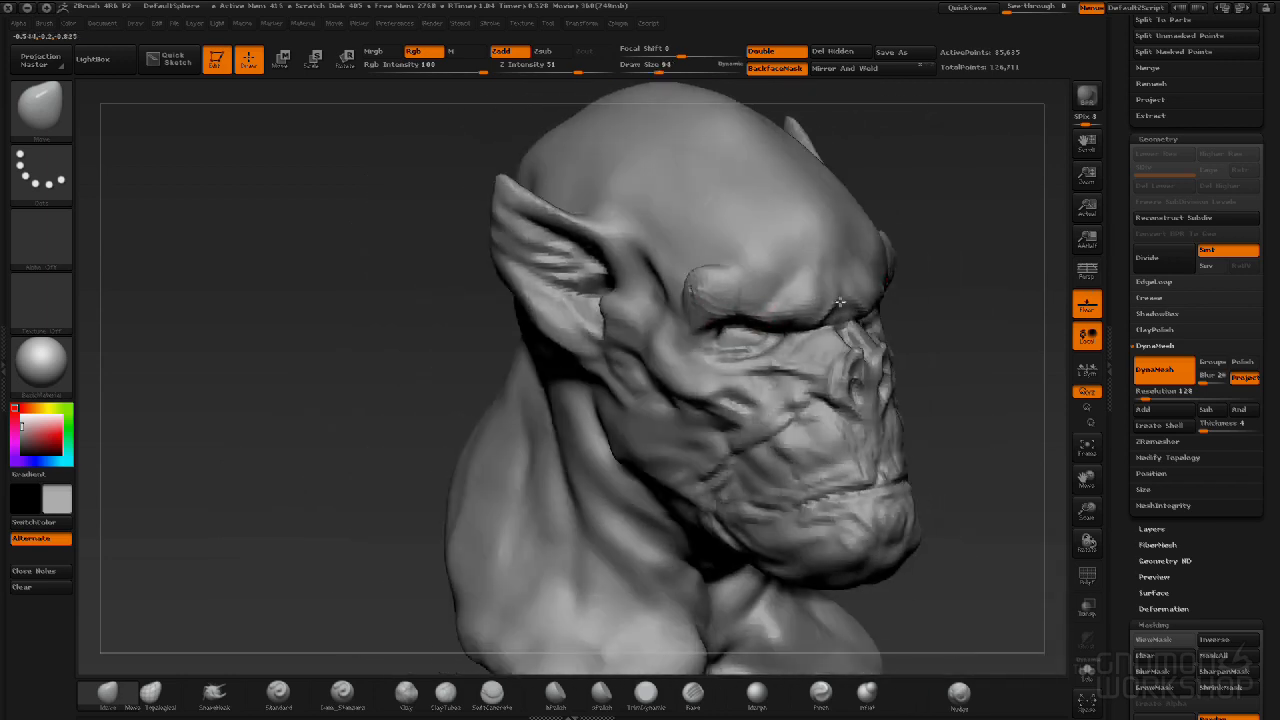
left_click_drag(1032, 297, 980, 300)
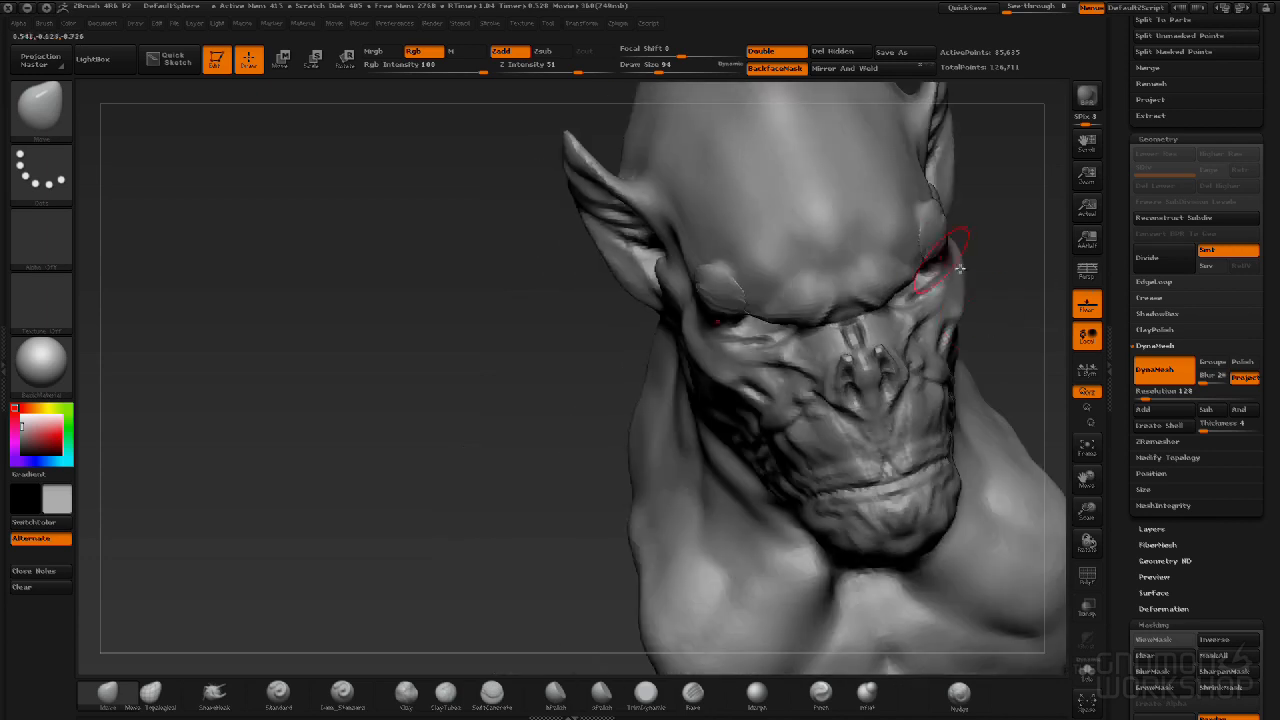
Update the DynaMesh of the bust and smooth the outer brow bulges into the forehead.
mouse_move(466, 425)
left_mouse_down("shift")
mouse_move(461, 397)
mouse_move(421, 403)
left_mouse_up("shift")
left_click_drag(380, 560, 520, 545)
mouse_move(852, 256)
left_mouse_down("shift")
mouse_move(808, 240)
mouse_move(786, 278)
mouse_move(792, 268)
left_mouse_up("shift")
mouse_move(1002, 170)
left_mouse_down()
mouse_move(986, 156)
mouse_move(900, 200)
mouse_move(860, 200)
left_mouse_up()
mouse_move(970, 165)
left_mouse_down()
mouse_move(900, 157)
mouse_move(920, 220)
mouse_move(977, 191)
mouse_move(818, 224)
left_mouse_up()
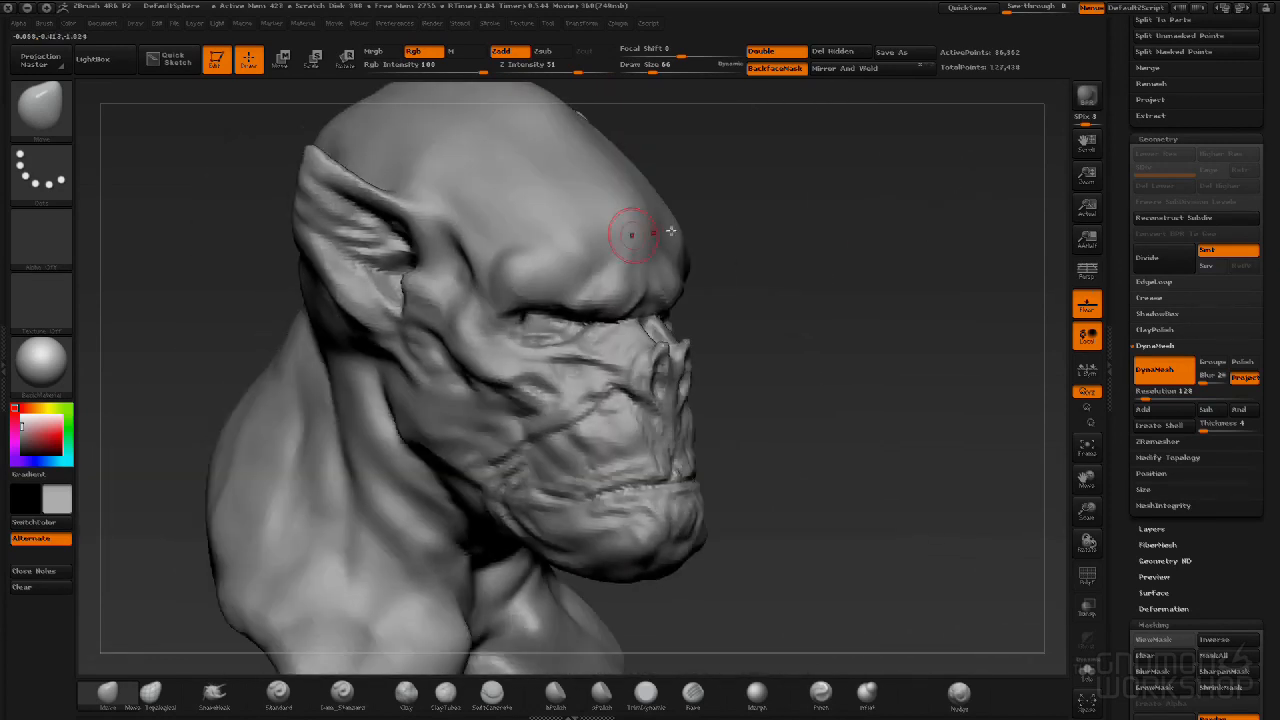
key("shift")
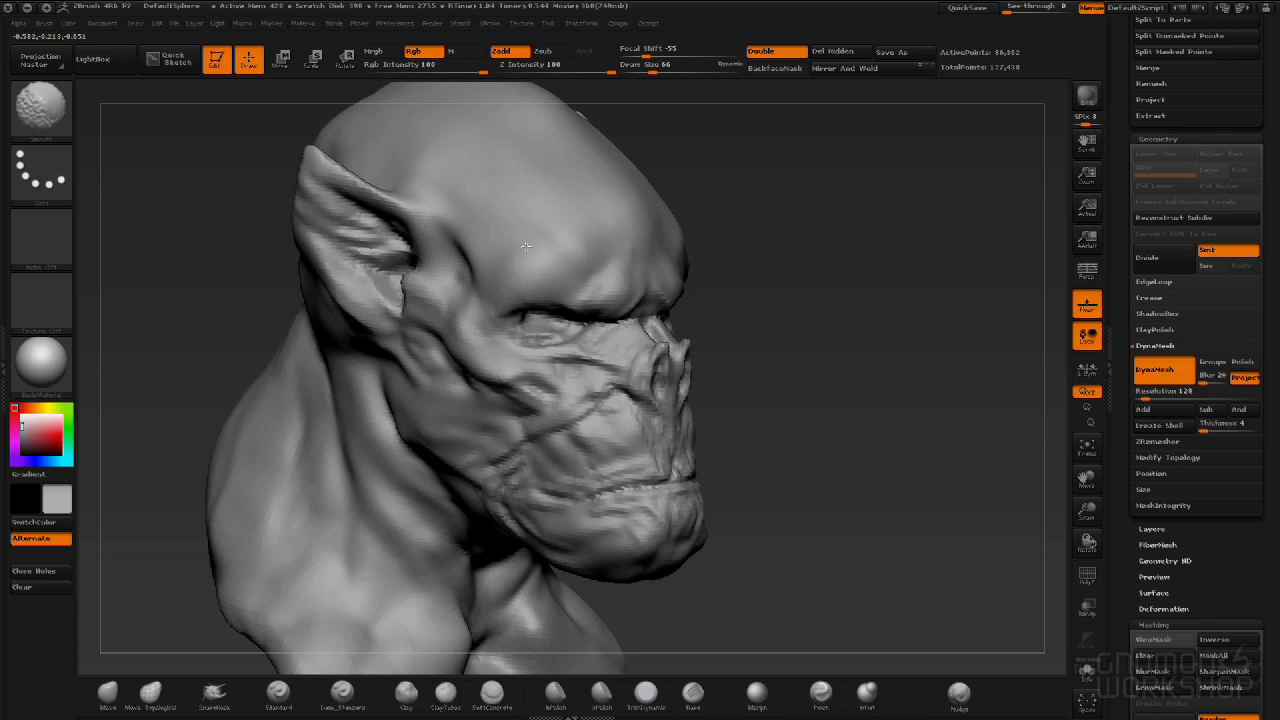
left_click_drag(831, 266, 791, 232, "shift")
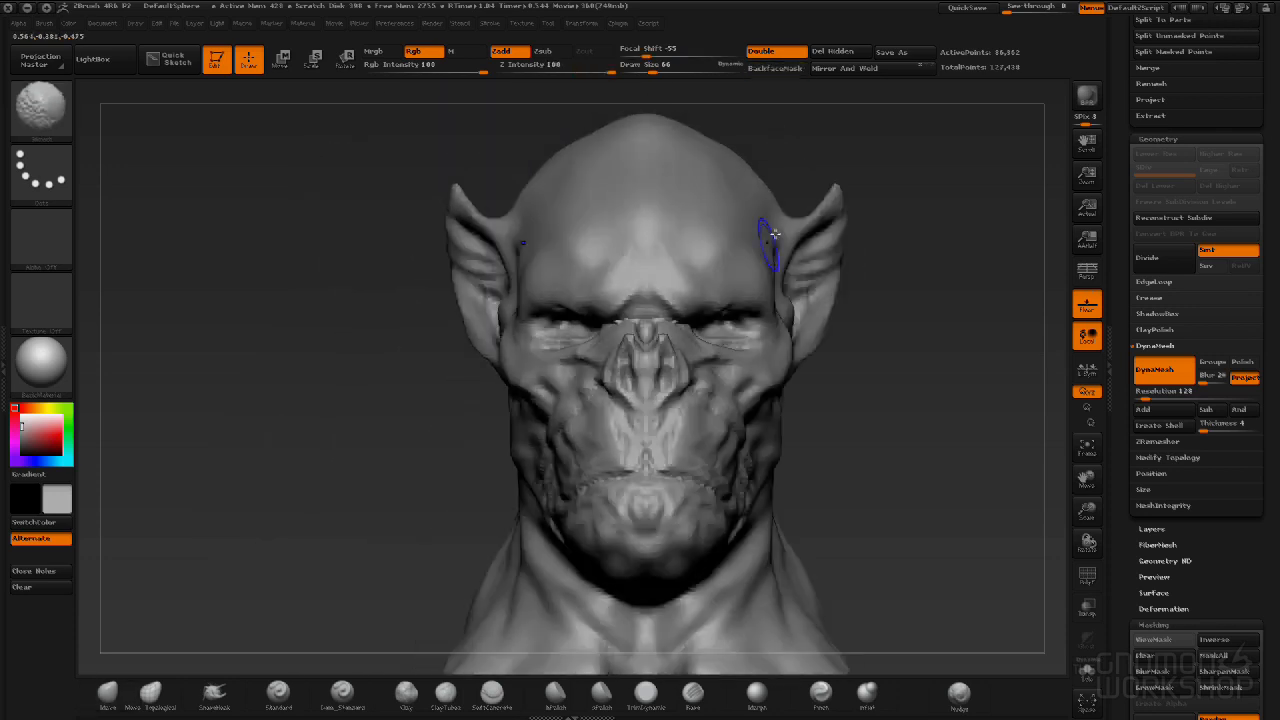
Carve a crease above the outer eye with the Dam_Standard brush and update the DynaMesh.
mouse_move(397, 386)
left_mouse_down("alt")
mouse_move(347, 371)
mouse_move(380, 396)
mouse_move(371, 423)
mouse_move(590, 303)
left_mouse_up("alt")
left_click(342, 692)
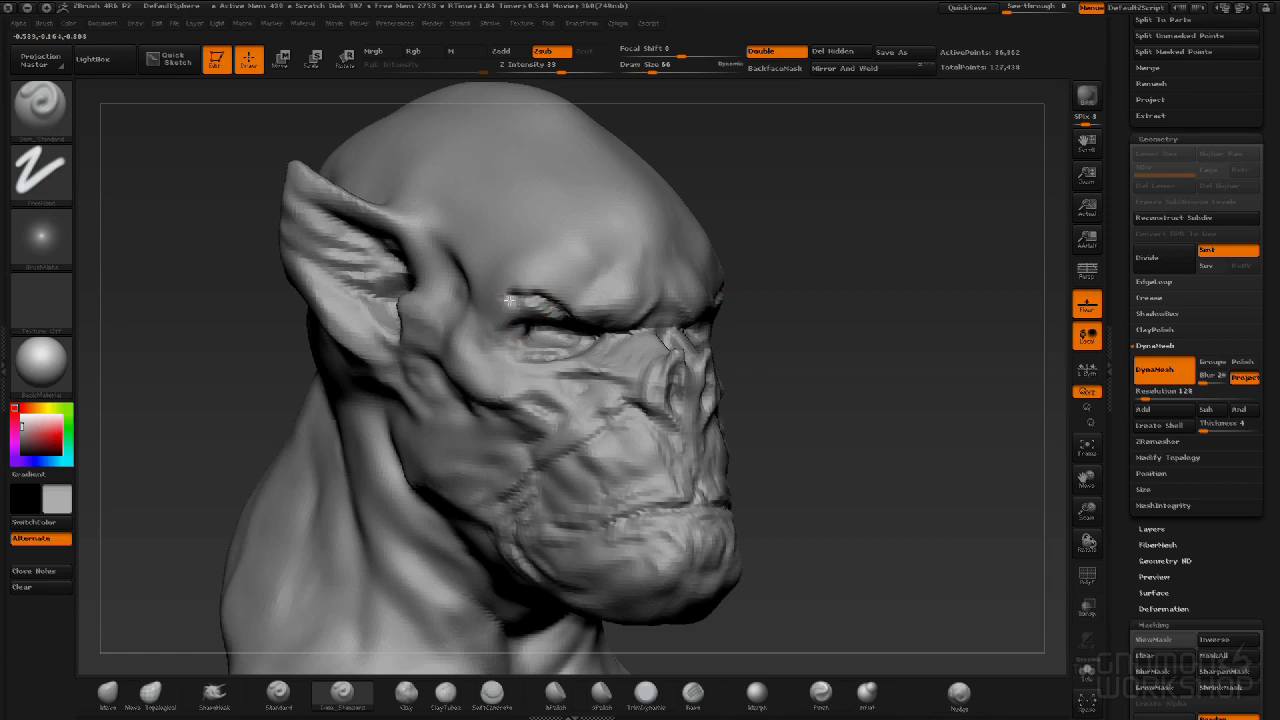
left_click_drag(922, 370, 851, 371)
left_click_drag(982, 383, 950, 468, "ctrl")
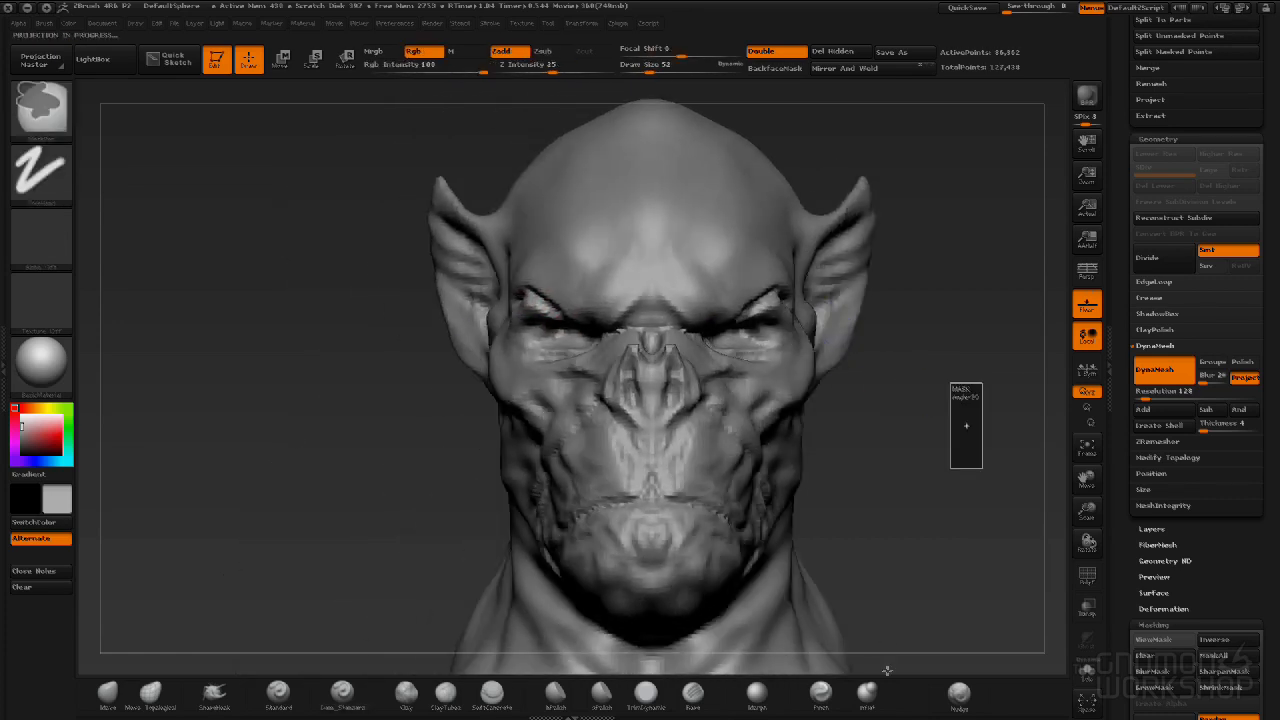
Cut short creases into the cheek below the cheekbone with the Dam_Standard brush at size 24.
left_click(342, 692)
mouse_move(297, 471)
left_mouse_down()
mouse_move(502, 295)
mouse_move(551, 289)
mouse_move(527, 284)
mouse_move(515, 328)
left_mouse_up()
left_click_drag(968, 358, 820, 348)
left_click_drag(923, 377, 797, 375)
left_click_drag(719, 318, 834, 374, "alt")
key("bracketleft")
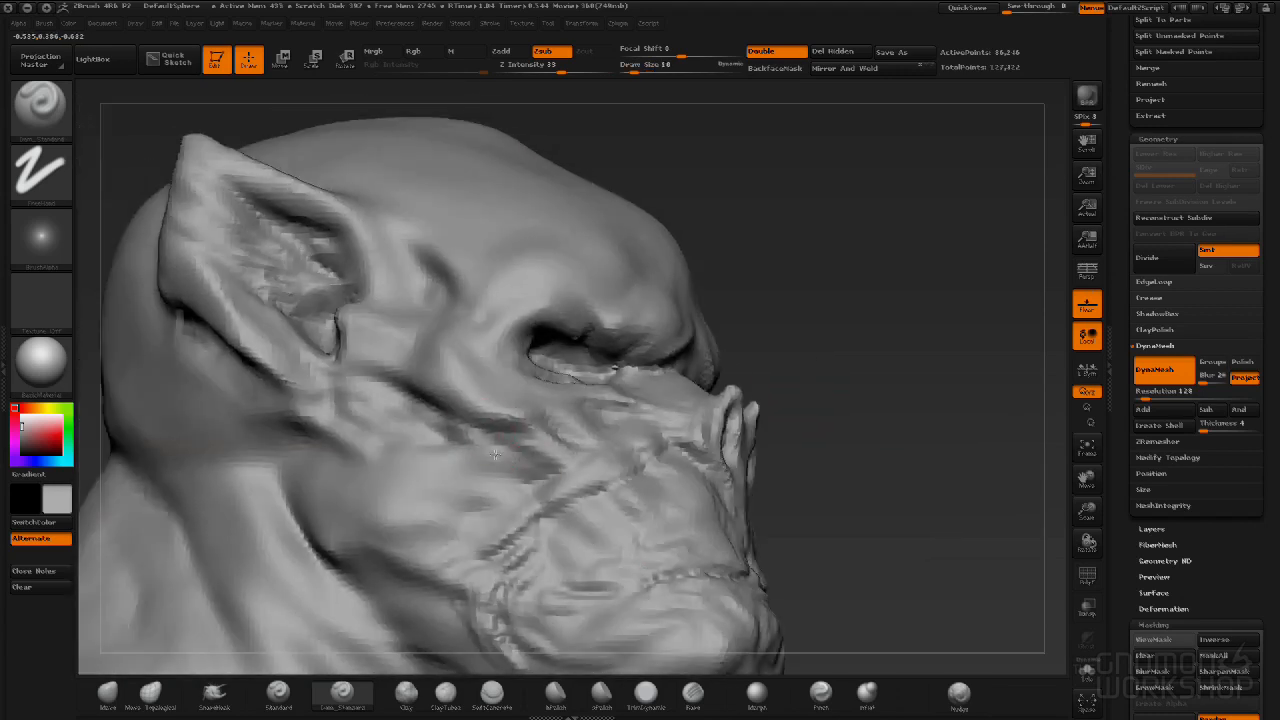
left_click_drag(497, 453, 532, 476)
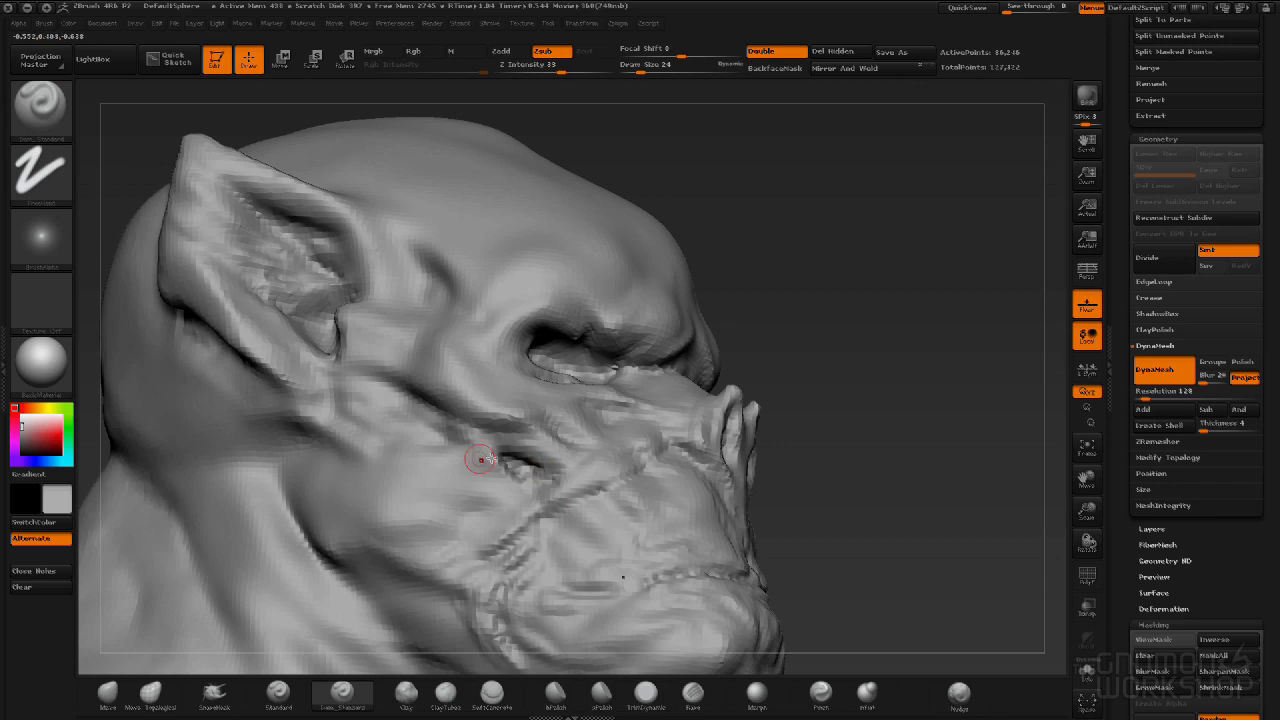
mouse_move(457, 440)
left_mouse_down()
mouse_move(428, 435)
mouse_move(478, 459)
left_mouse_up()
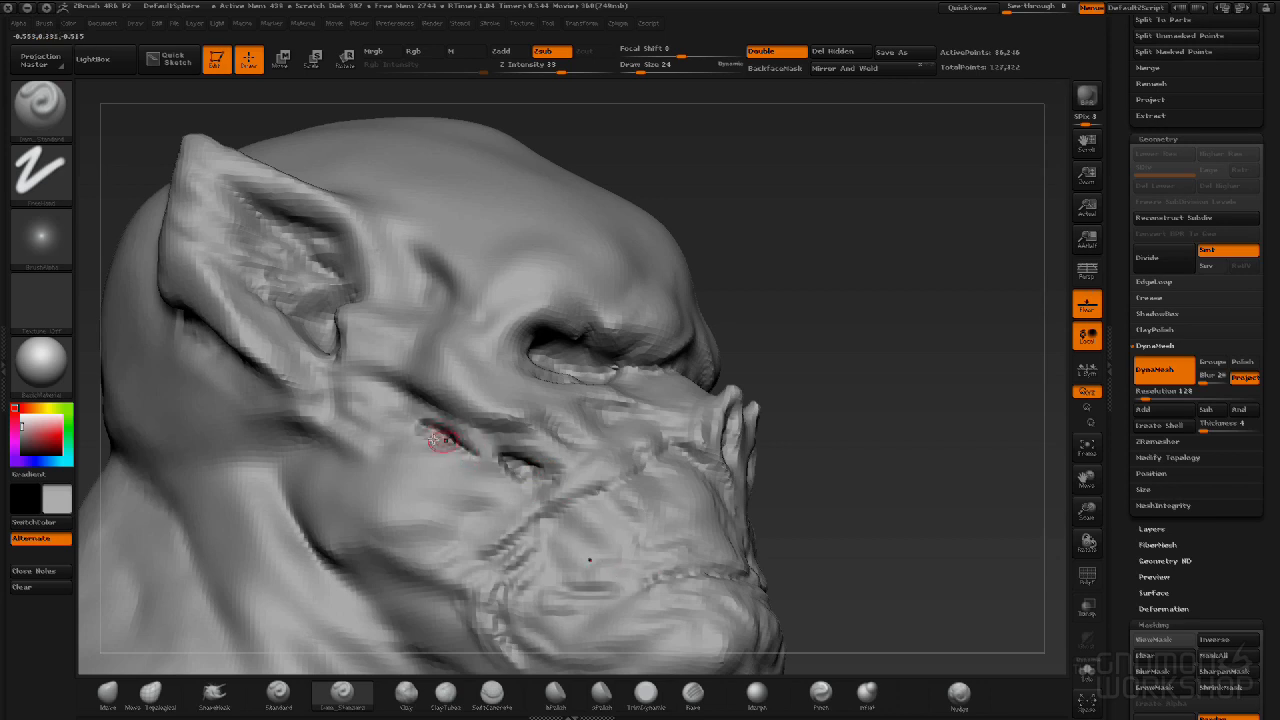
Smooth the new creases below the cheekbones and update the DynaMesh.
mouse_move(800, 365)
left_mouse_down()
mouse_move(880, 357)
mouse_move(863, 403)
mouse_move(876, 429)
mouse_move(775, 431)
left_mouse_up()
left_click_drag(634, 477, 620, 478, "shift")
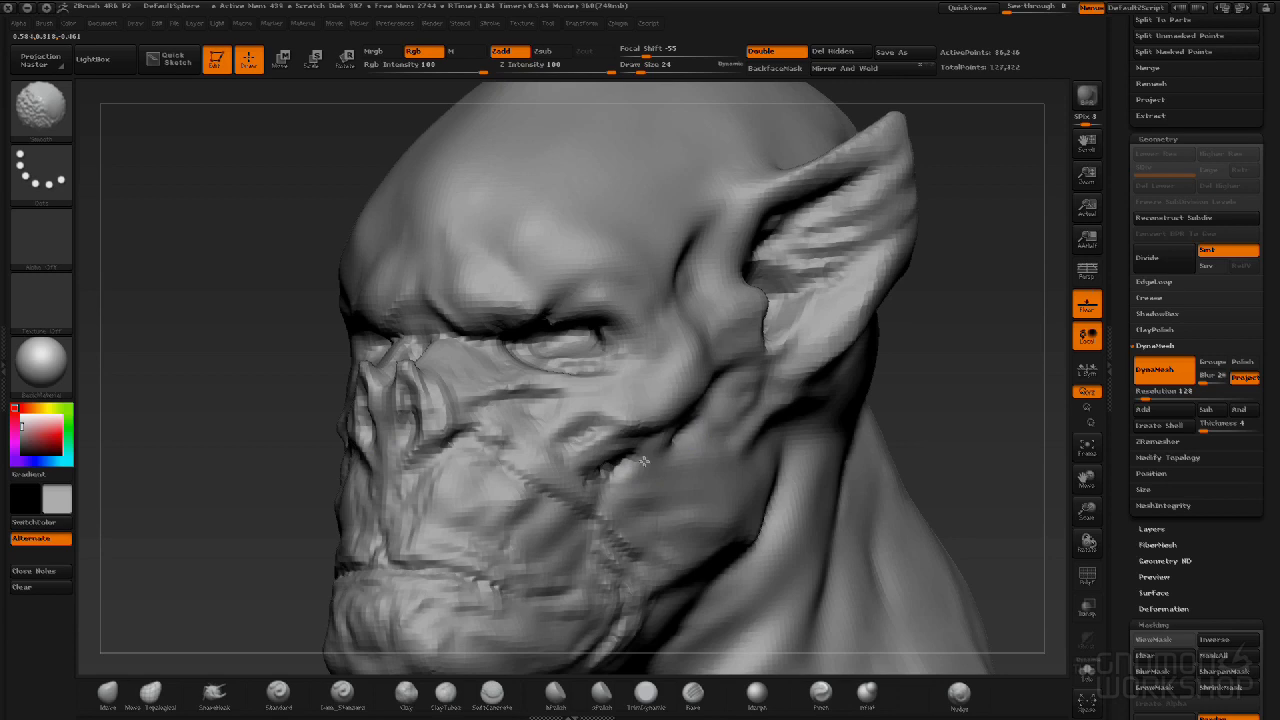
left_click_drag(215, 494, 285, 491)
left_click_drag(802, 482, 902, 480)
left_click_drag(596, 465, 609, 476, "shift")
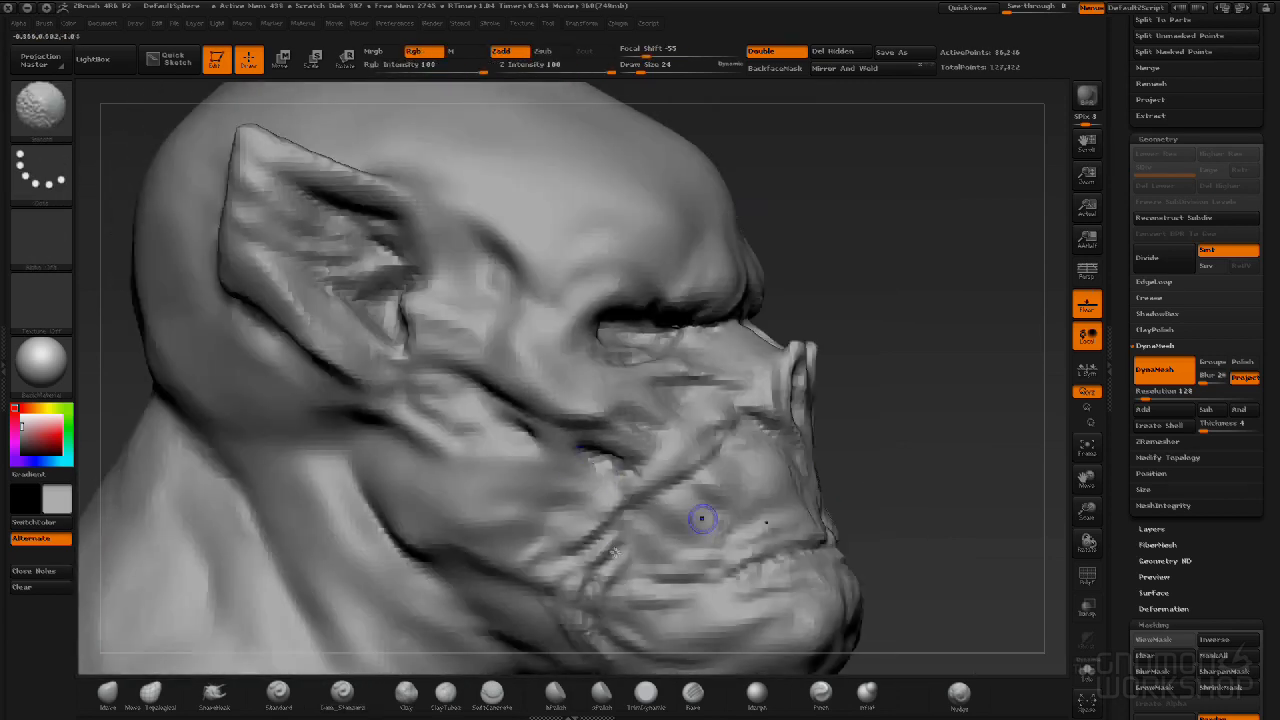
left_click_drag(907, 274, 948, 328, "ctrl")
left_click_drag(956, 373, 957, 371, "ctrl")
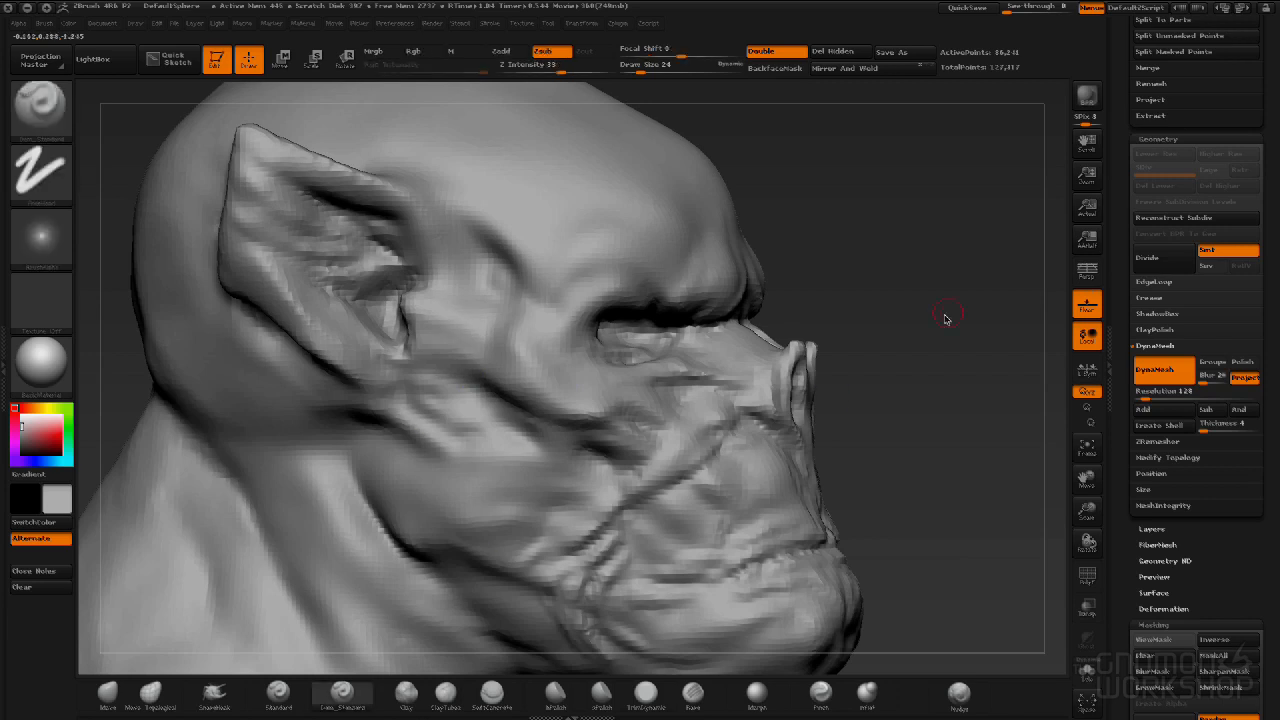
Build up the cheekbone beside and below the outer eye corner with the Standard brush at size 24, smoothing as needed.
left_click_drag(923, 343, 901, 319)
mouse_move(221, 426)
left_mouse_down()
mouse_move(323, 414)
mouse_move(200, 466)
left_mouse_up()
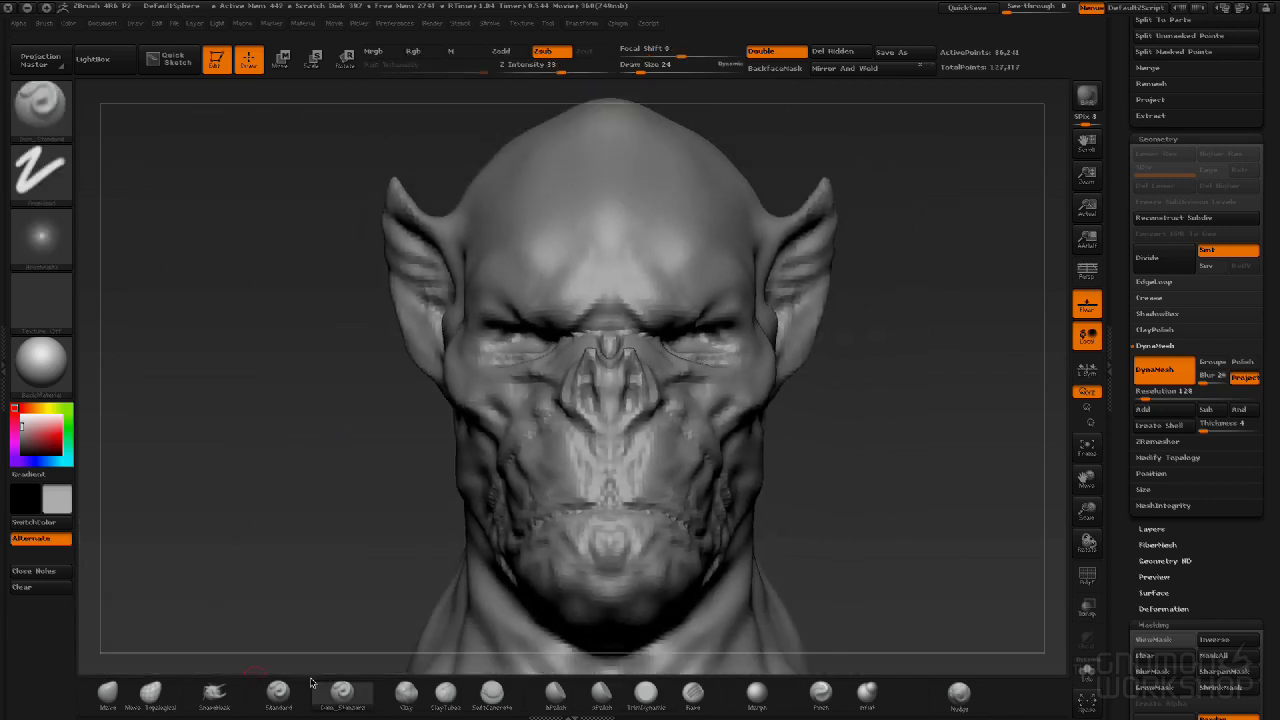
left_click(279, 697)
left_click_drag(263, 506, 546, 392)
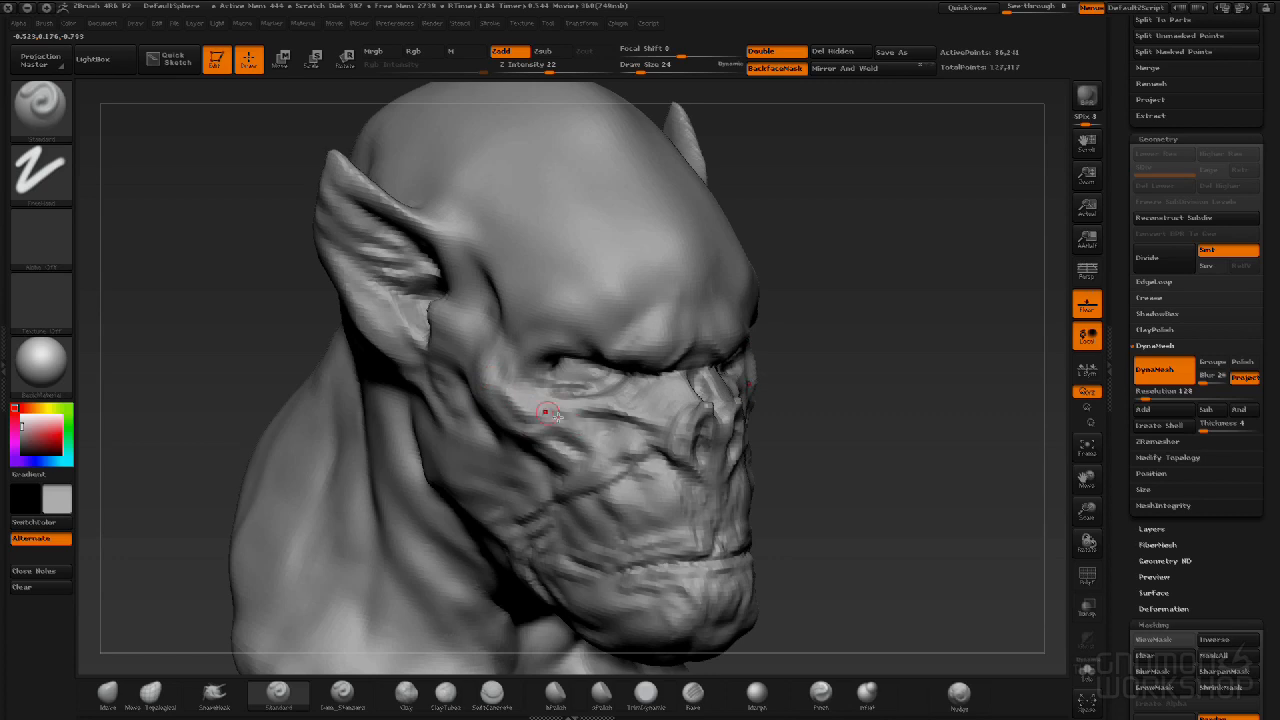
left_click_drag(863, 382, 836, 362)
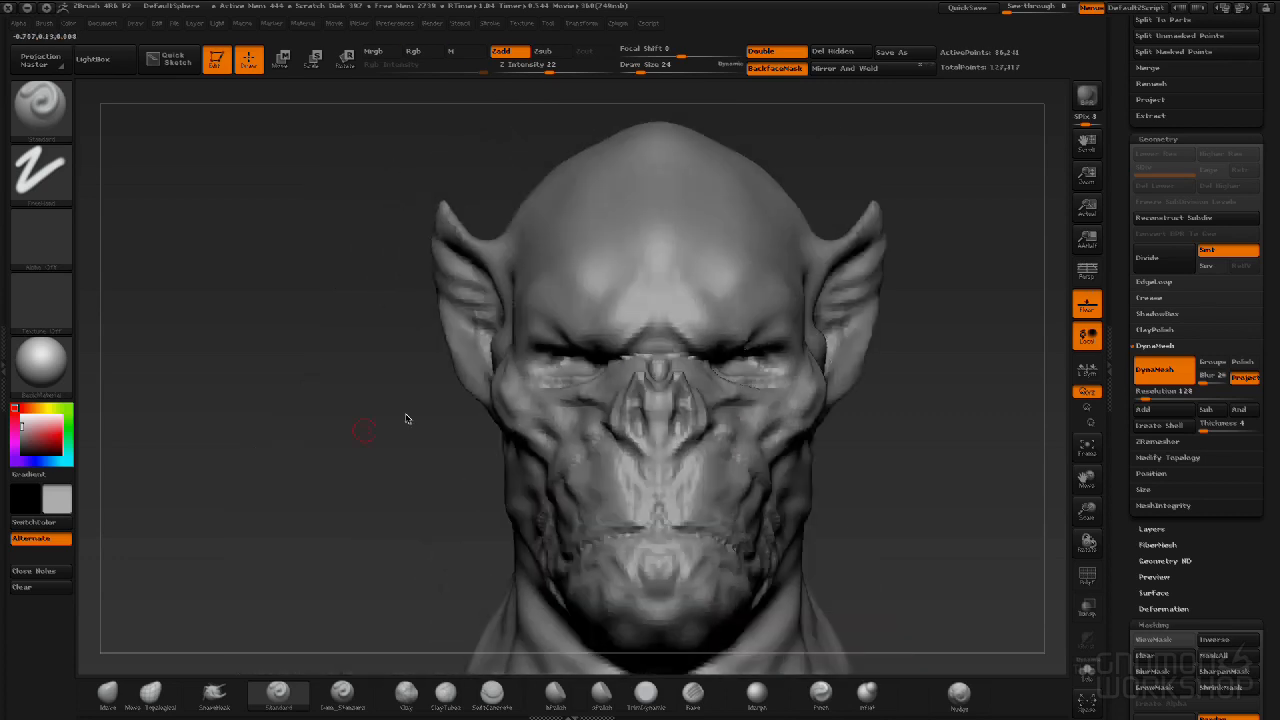
left_click_drag(364, 446, 470, 440)
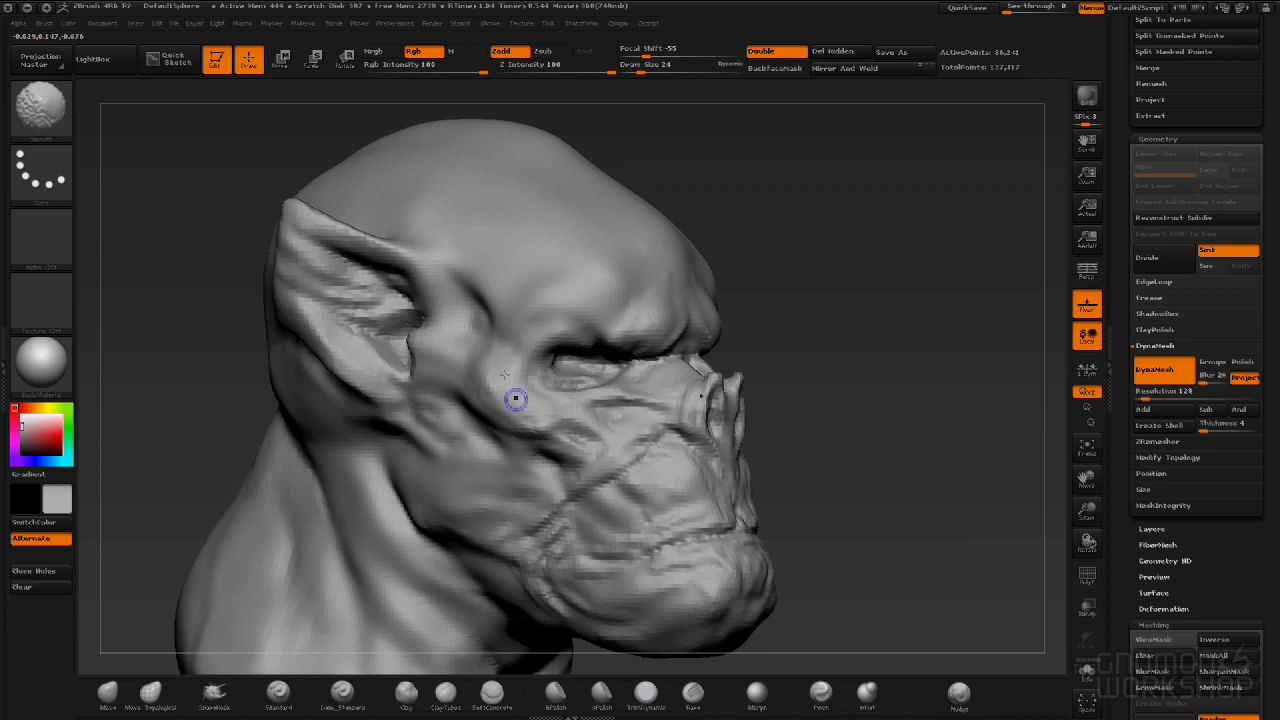
left_click_drag(817, 423, 567, 411)
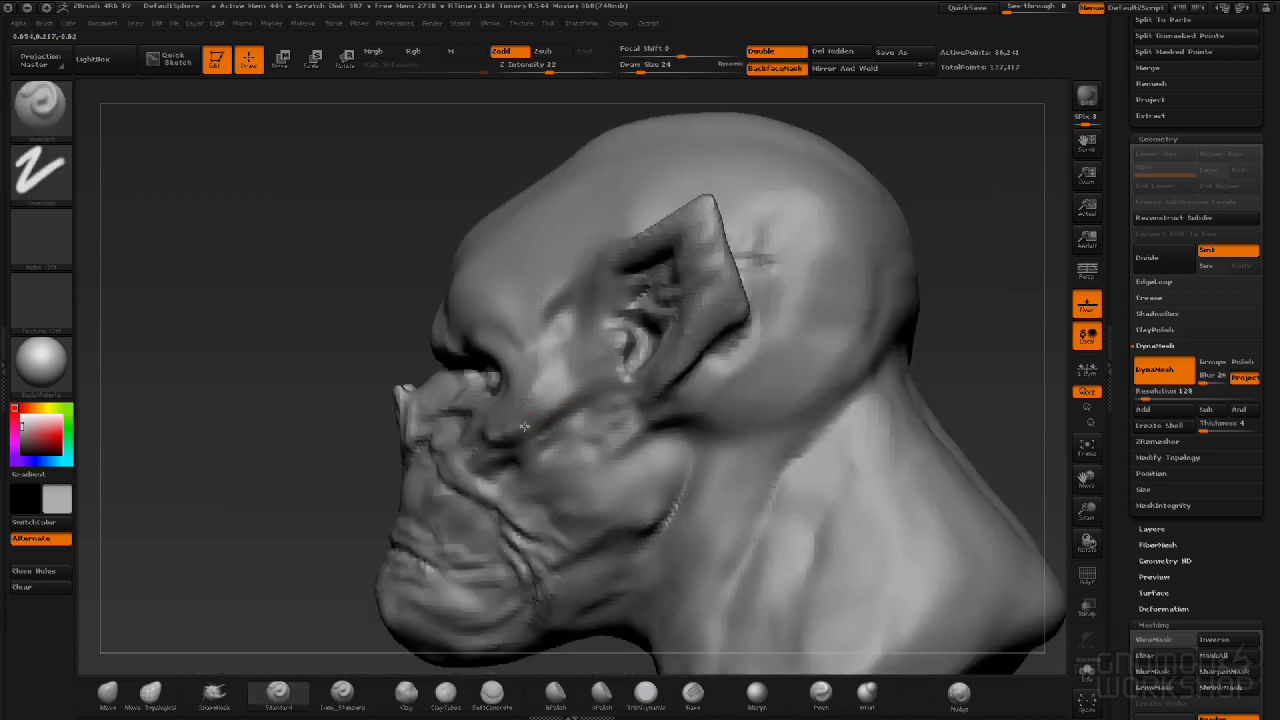
Smooth the cheekbone ridge and blend the folds running beneath it toward the ear.
left_click_drag(279, 442, 495, 453)
left_click_drag(740, 469, 805, 480)
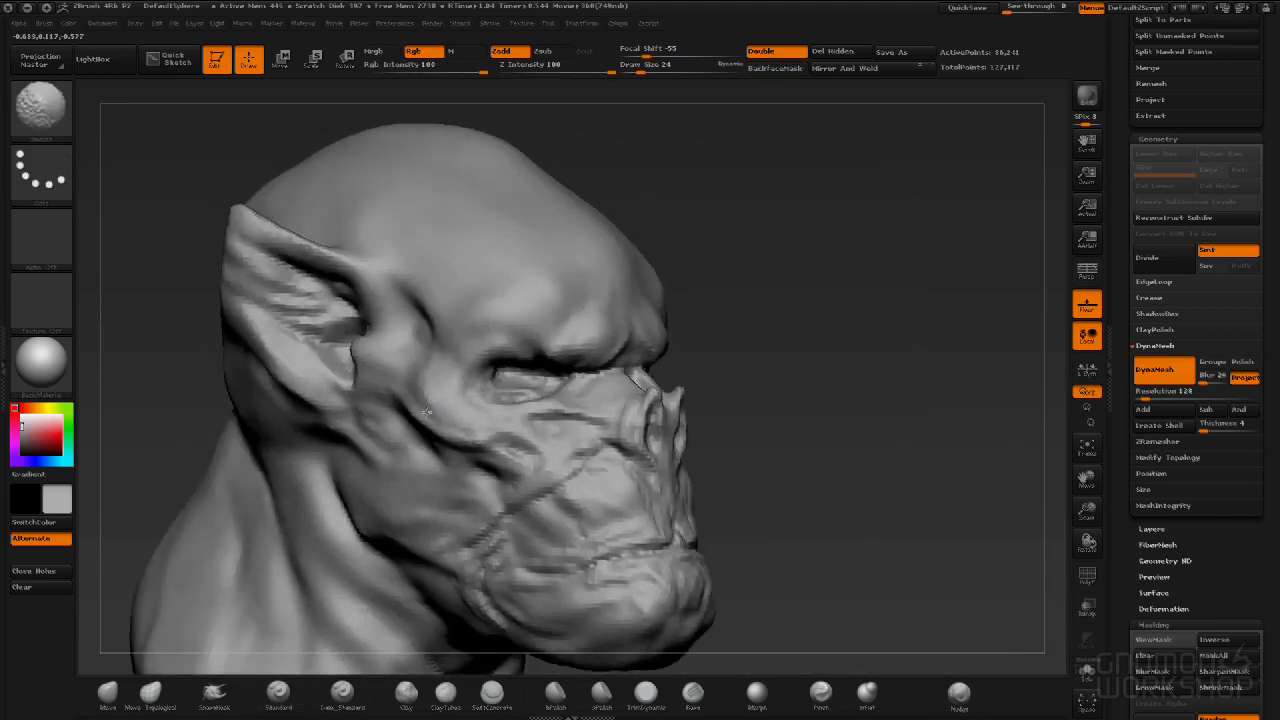
left_click_drag(468, 441, 508, 470, "shift")
mouse_move(816, 546)
left_mouse_down()
mouse_move(852, 489)
mouse_move(766, 478)
left_mouse_up()
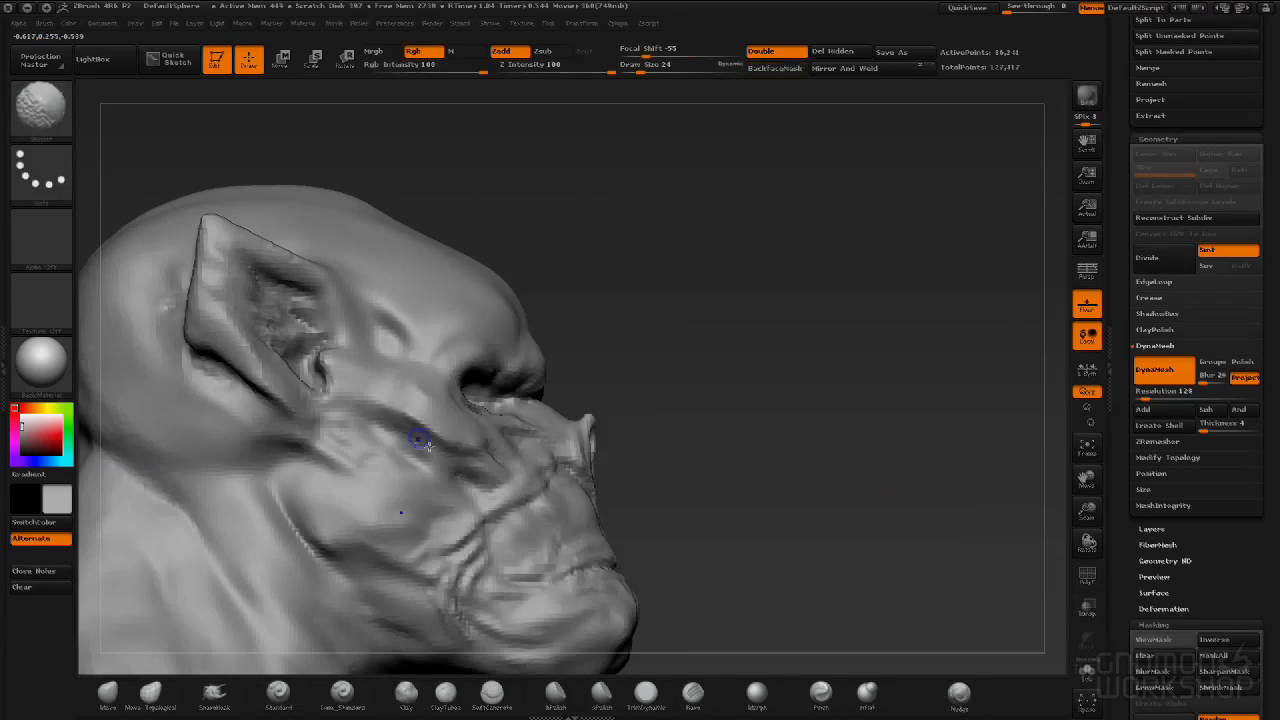
mouse_move(750, 362)
left_mouse_down()
mouse_move(689, 363)
mouse_move(631, 420)
left_mouse_up()
mouse_move(836, 488)
left_mouse_down()
mouse_move(871, 466)
mouse_move(812, 447)
left_mouse_up()
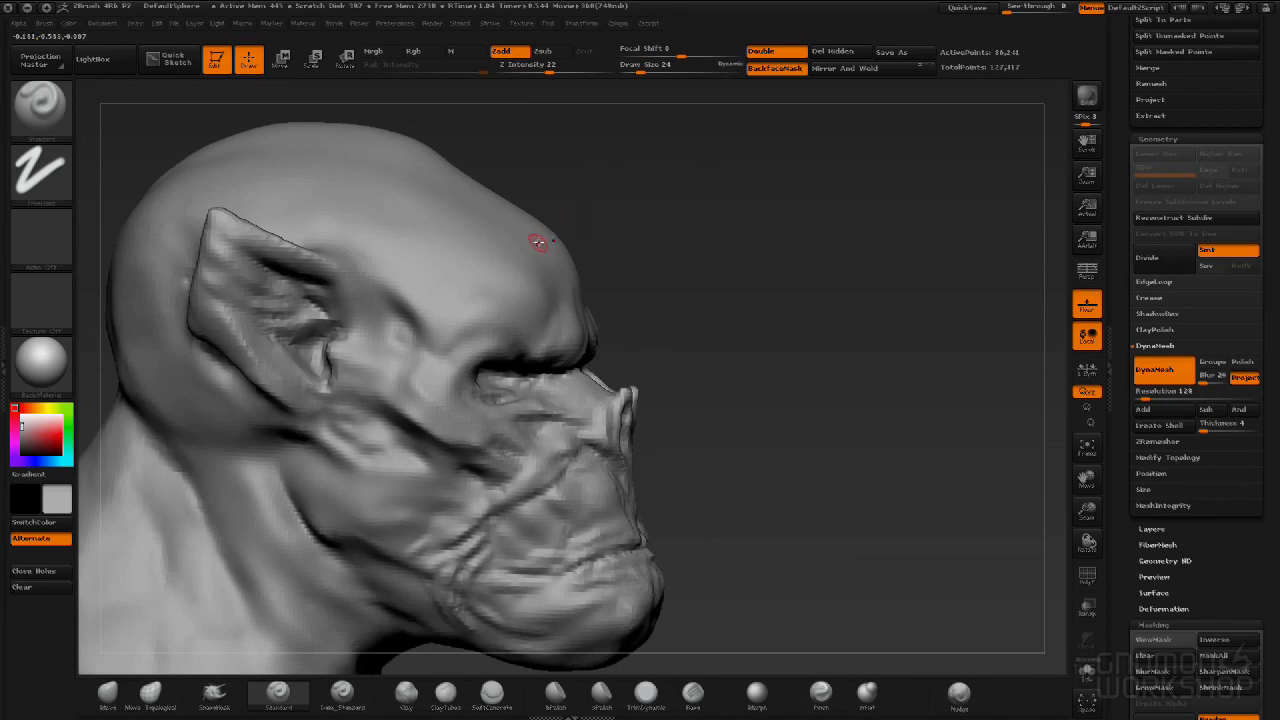
Carve in the upper inner edge of the ear with the Standard brush at size 24.
mouse_move(224, 231)
left_mouse_down("alt")
mouse_move(338, 291)
mouse_move(312, 274)
left_mouse_up("alt")
key("]")
key("[")
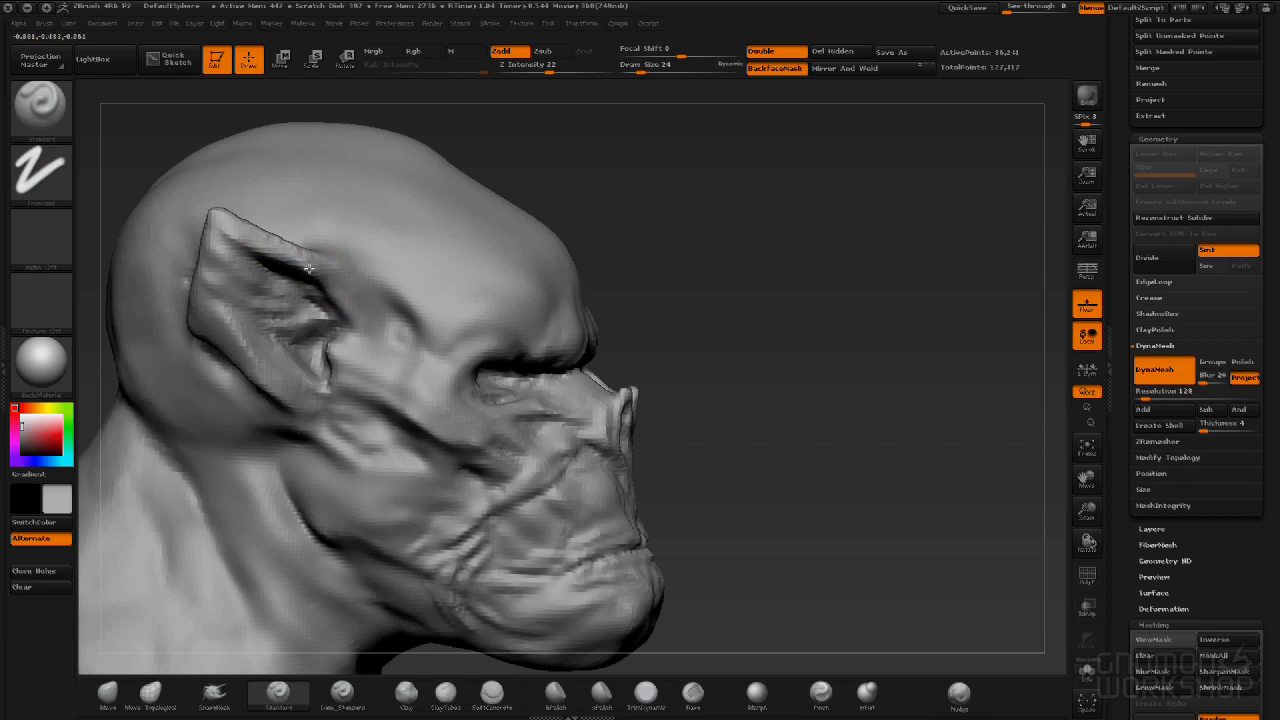
left_click_drag(790, 272, 570, 285)
left_click_drag(782, 529, 828, 432, "alt")
left_click_drag(878, 380, 806, 324, "alt")
mouse_move(700, 295)
left_mouse_down("alt")
mouse_move(813, 353)
mouse_move(822, 384)
left_mouse_up("alt")
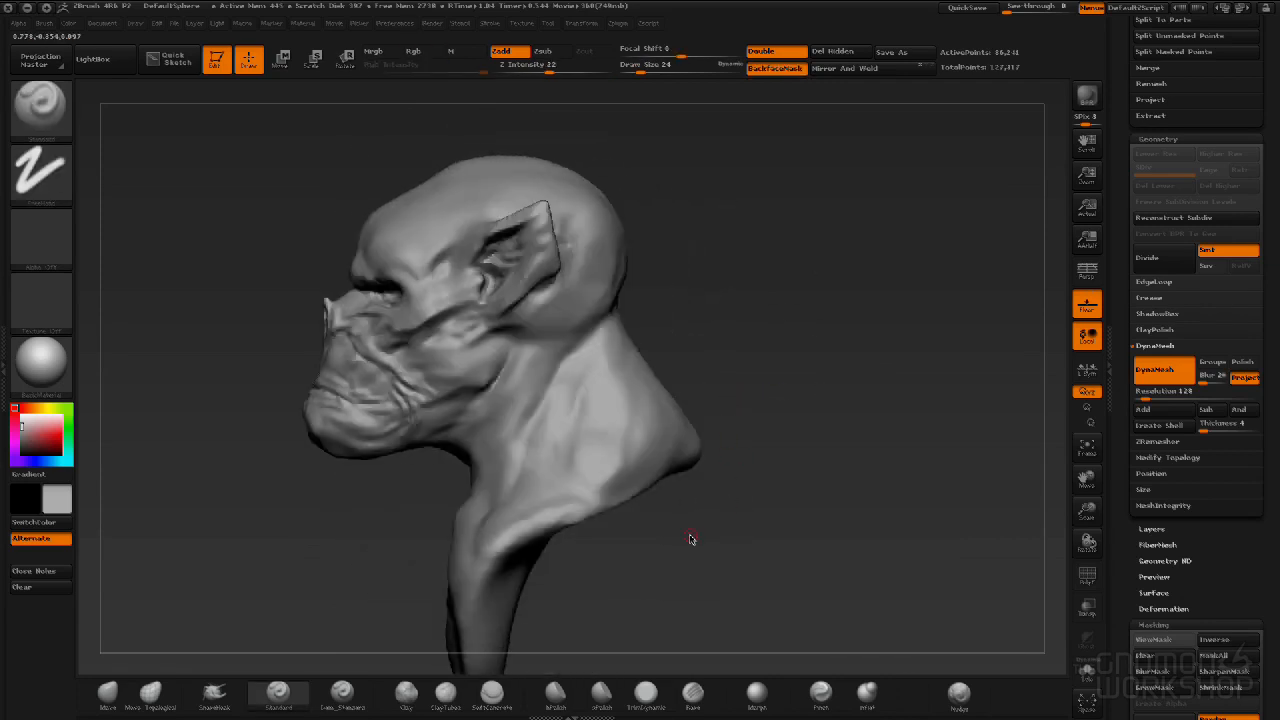
Add volume to the temple between the outer eye and the ear with the Standard brush at size 38.
left_click_drag(727, 299, 900, 323)
left_click_drag(793, 309, 423, 374, "alt")
mouse_move(971, 357)
left_mouse_down("alt")
mouse_move(794, 343)
mouse_move(876, 361)
left_mouse_up("alt")
key("]")
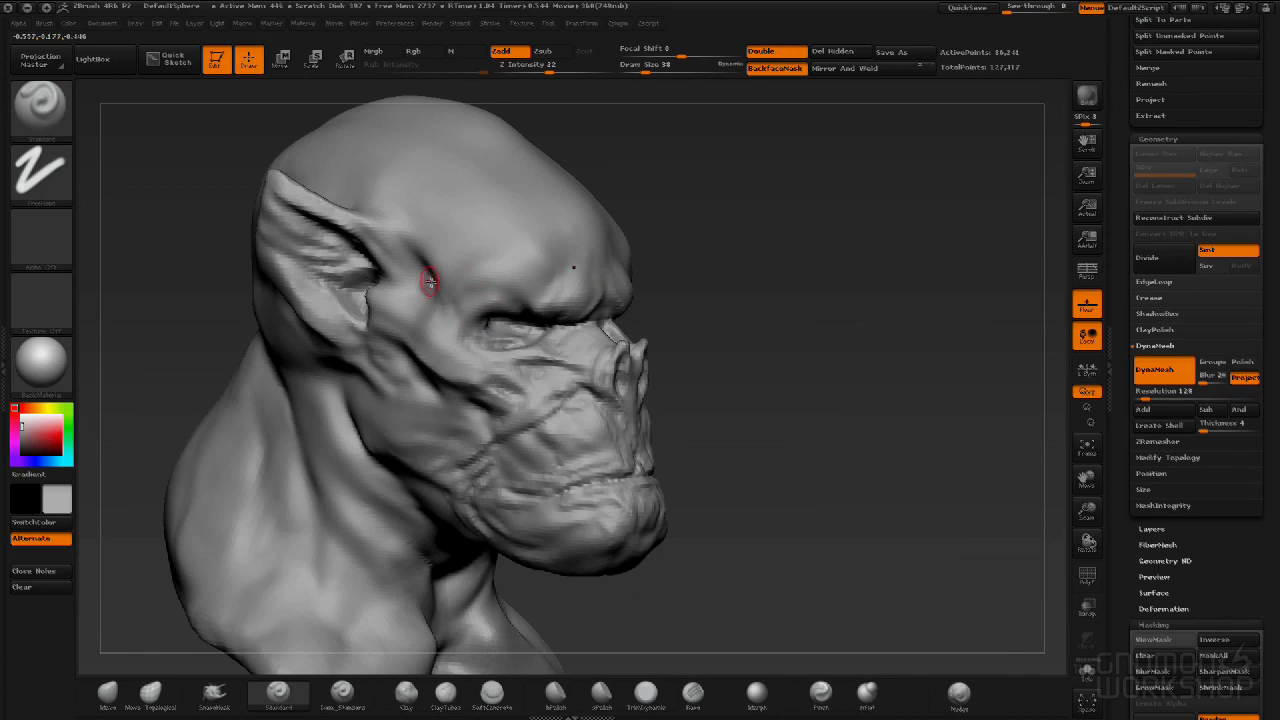
left_click_drag(449, 318, 434, 280)
Try to pull a pair of curved spikes out of the collarbones with the SnakeHook brush.
left_click_drag(795, 374, 745, 365)
left_click_drag(872, 472, 829, 338, "alt")
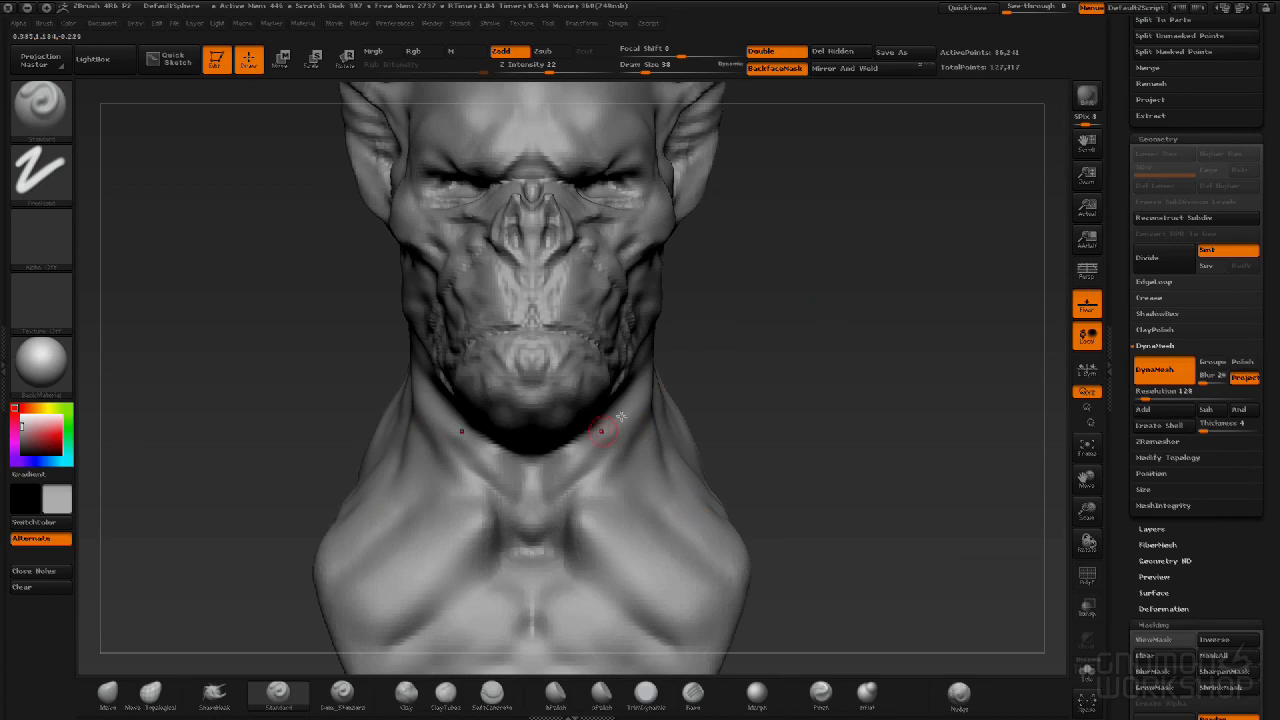
mouse_move(791, 403)
left_mouse_down("alt")
mouse_move(789, 357)
mouse_move(717, 346)
mouse_move(780, 402)
left_mouse_up("alt")
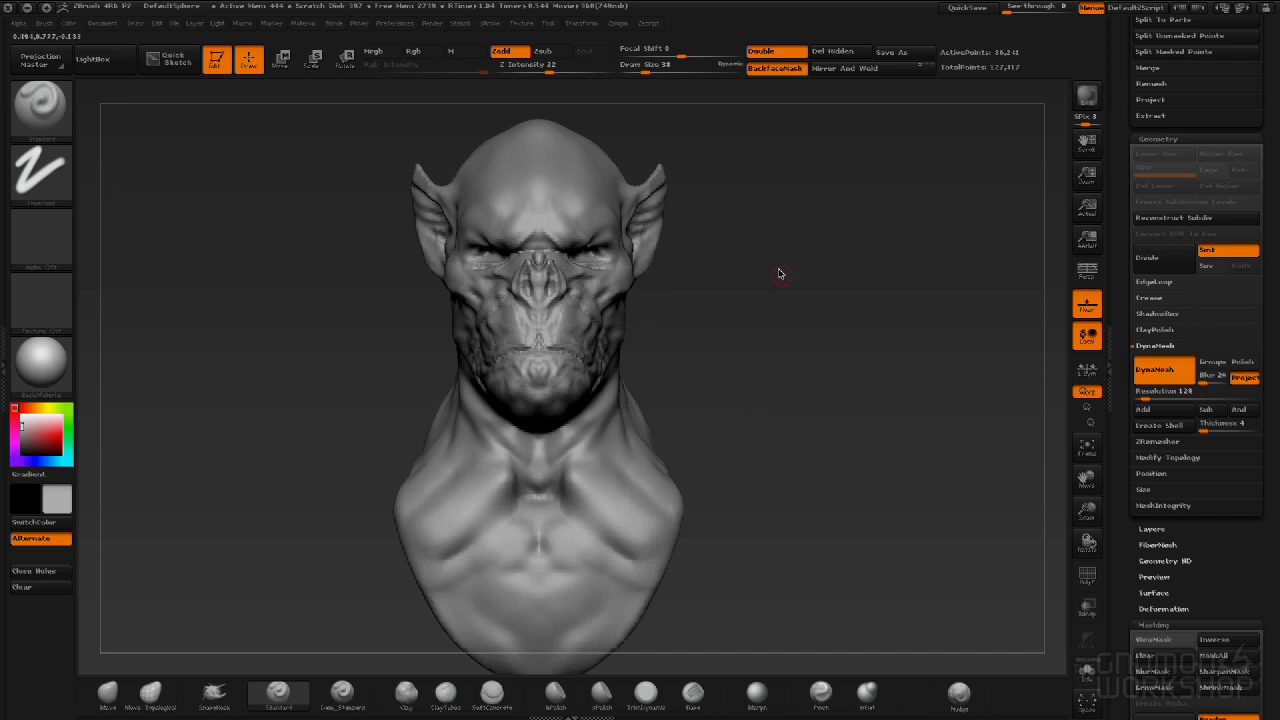
left_click_drag(802, 319, 771, 371)
left_click(214, 692)
mouse_move(846, 423)
left_mouse_down()
mouse_move(815, 392)
mouse_move(849, 426)
mouse_move(808, 420)
left_mouse_up()
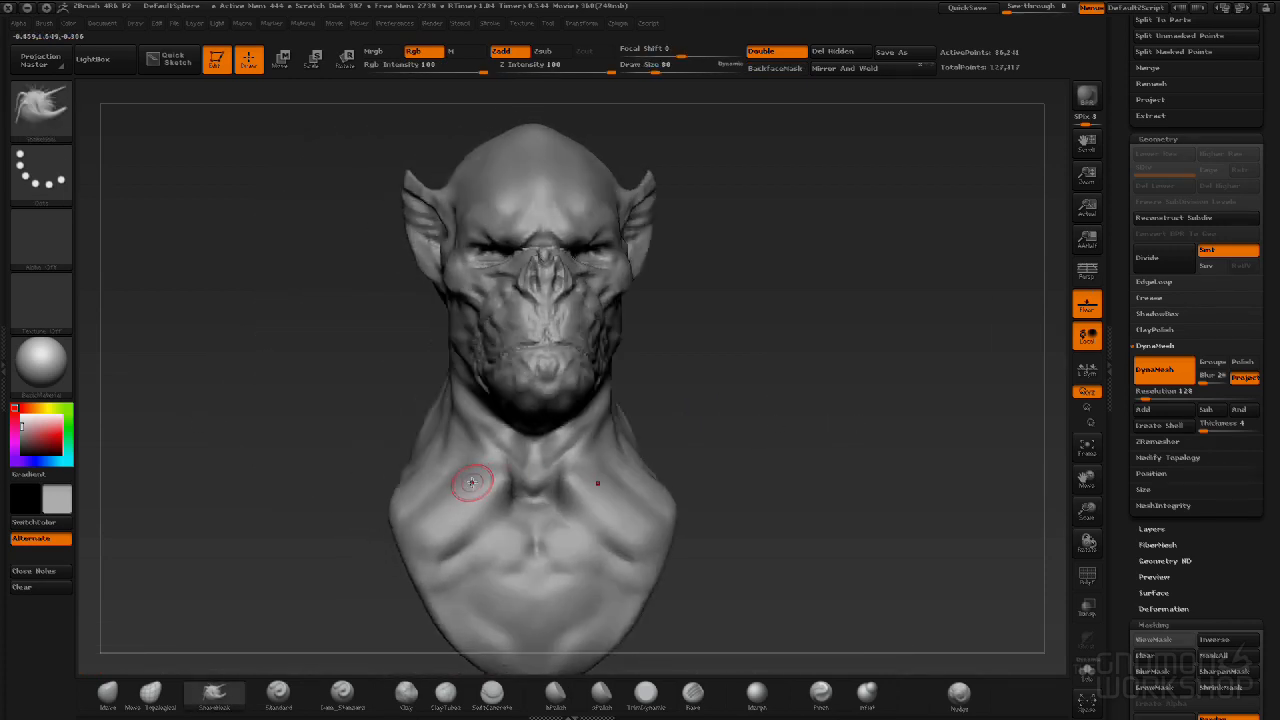
mouse_move(476, 485)
left_mouse_down()
mouse_move(444, 464)
mouse_move(405, 388)
left_mouse_up()
mouse_move(814, 487)
left_mouse_down()
mouse_move(856, 532)
mouse_move(911, 497)
left_mouse_up()
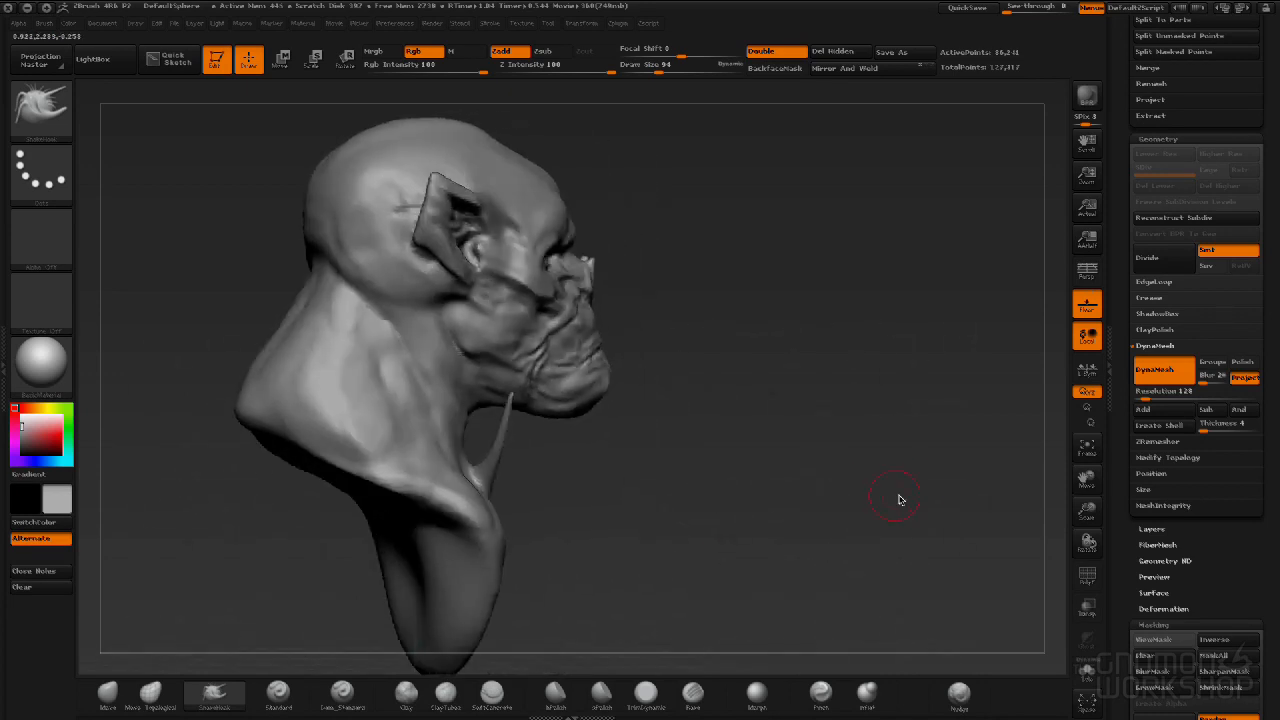
left_click_drag(797, 551, 791, 497)
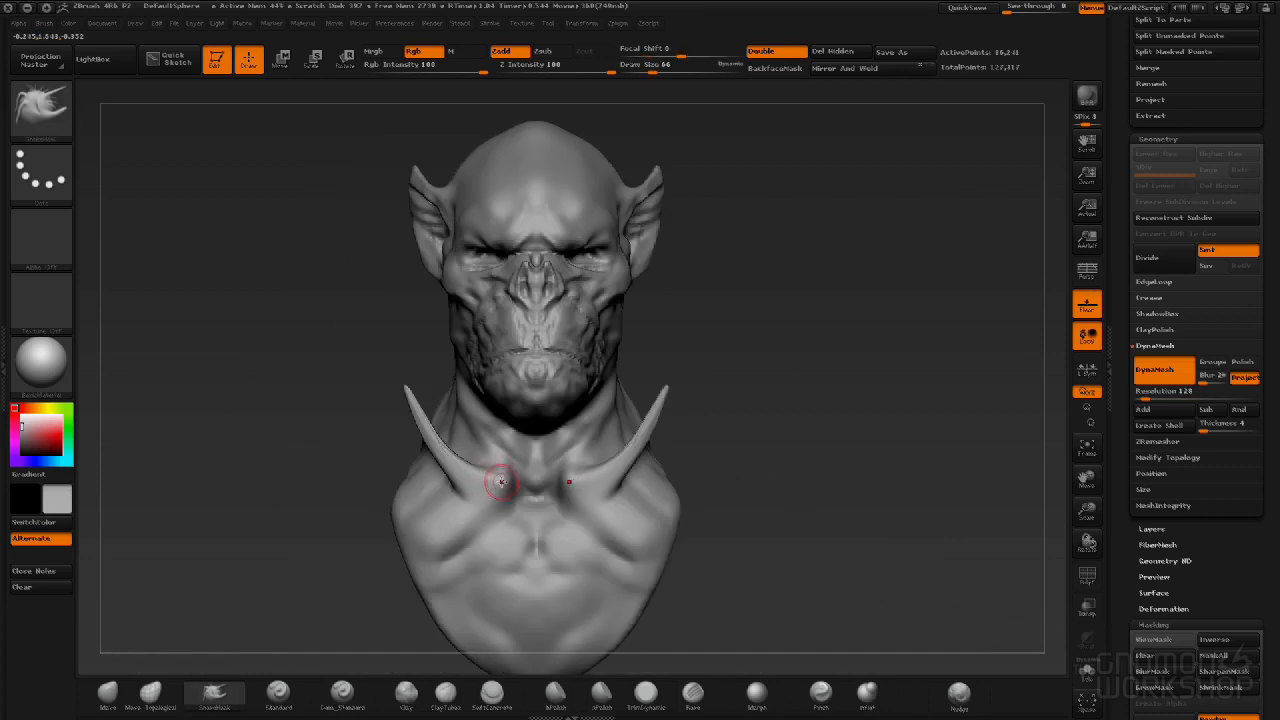
mouse_move(740, 540)
left_mouse_down()
mouse_move(871, 528)
mouse_move(771, 531)
mouse_move(849, 526)
mouse_move(775, 535)
mouse_move(786, 536)
left_mouse_up()
key("ctrl+z")
key("ctrl+z")
Define the muscle running down the side of the neck from behind the ear with the Standard brush at size 52 and smooth it.
mouse_move(786, 480)
left_mouse_down()
mouse_move(783, 457)
mouse_move(846, 474)
mouse_move(777, 467)
left_mouse_up()
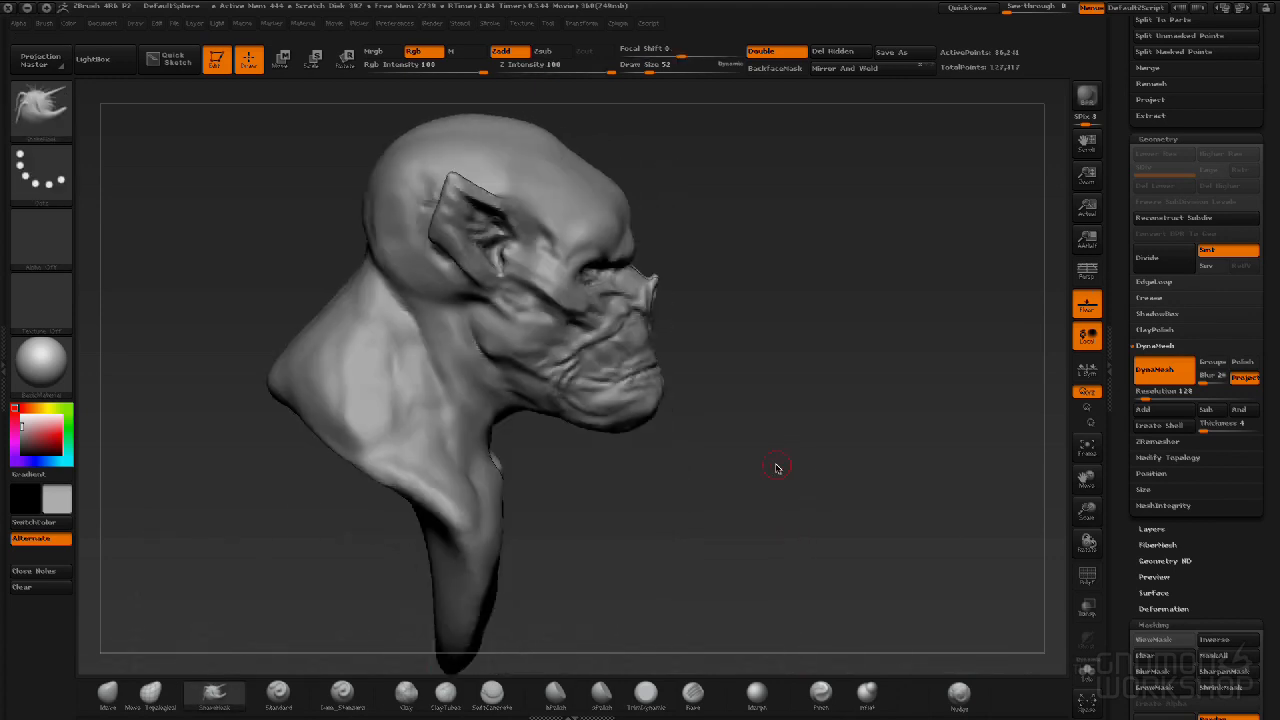
left_click(278, 692)
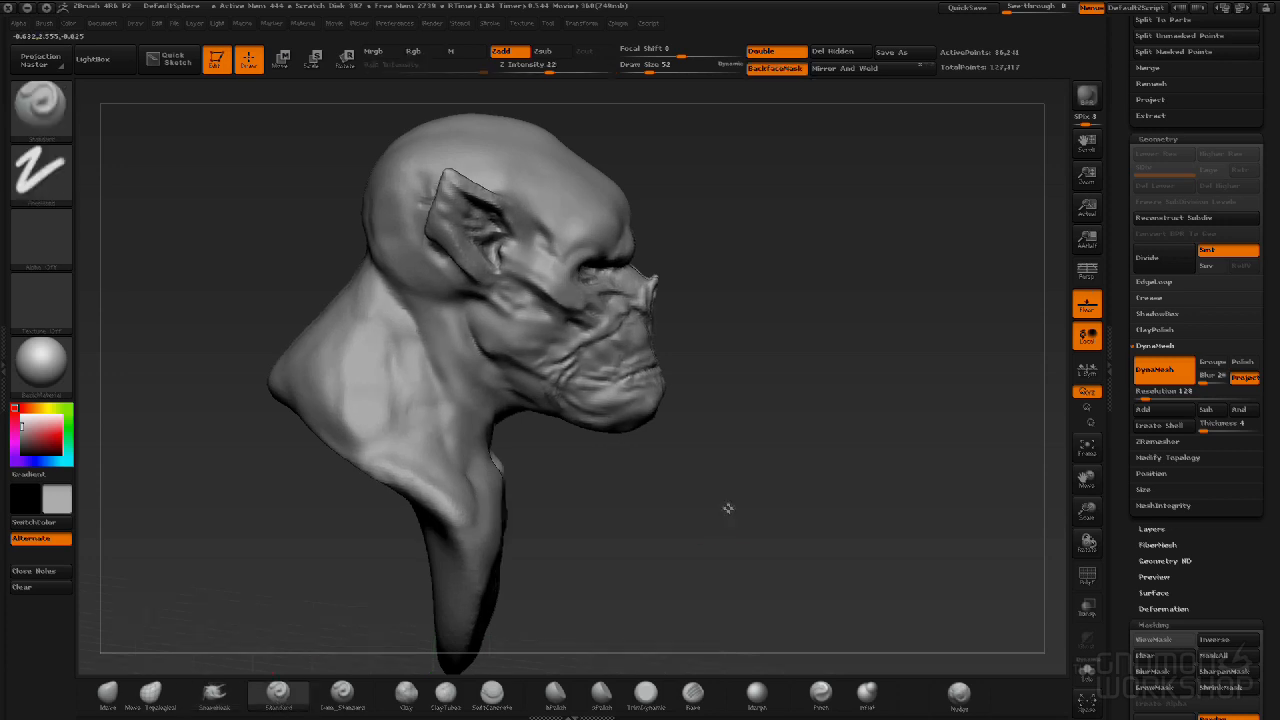
left_click_drag(734, 517, 557, 369)
key("bracketright")
key("bracketright")
key("bracketright")
key("bracketright")
mouse_move(596, 430)
left_mouse_down()
mouse_move(589, 474)
mouse_move(563, 486)
left_mouse_up()
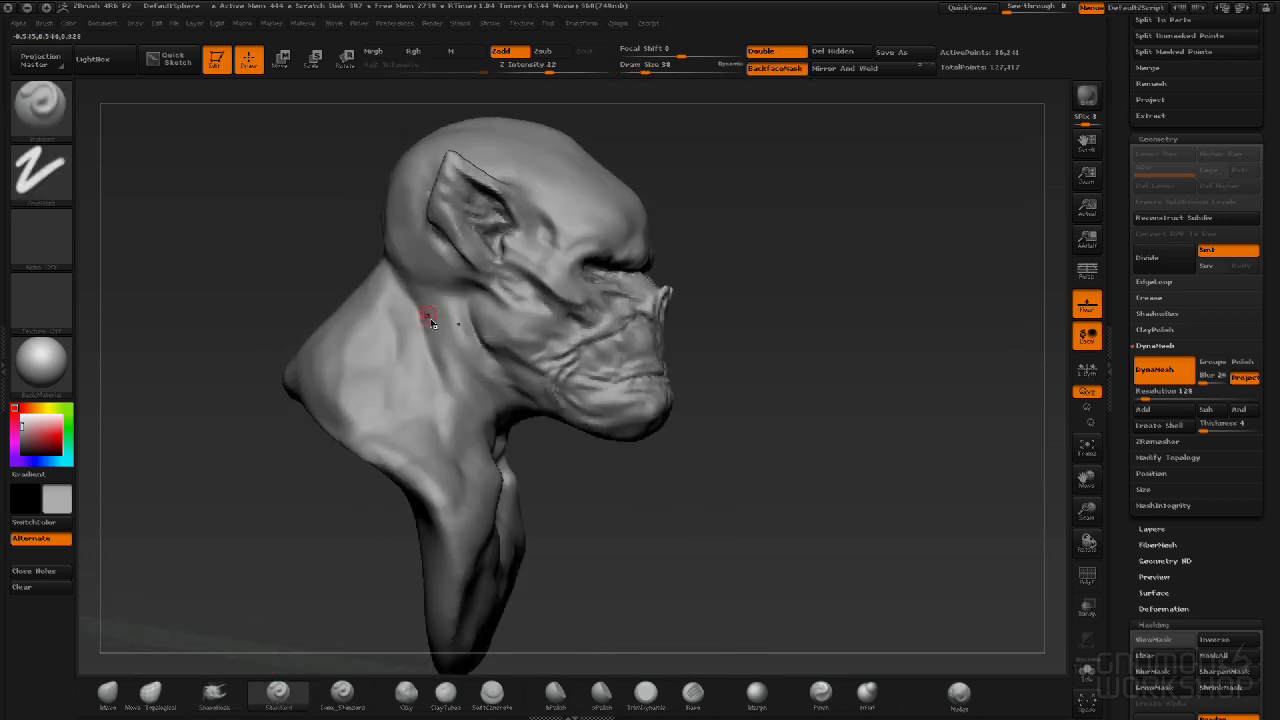
key("bracketleft")
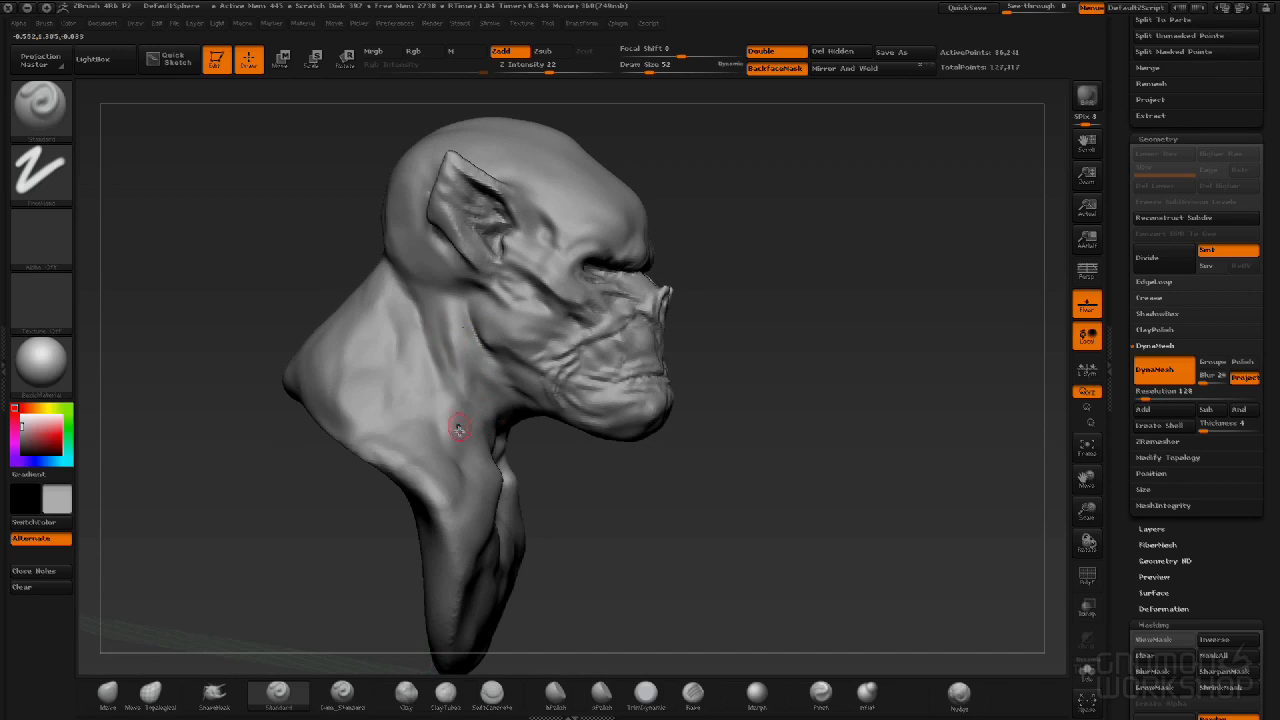
left_click_drag(430, 315, 445, 398)
left_click_drag(667, 509, 612, 503)
left_click_drag(474, 414, 434, 362, "shift")
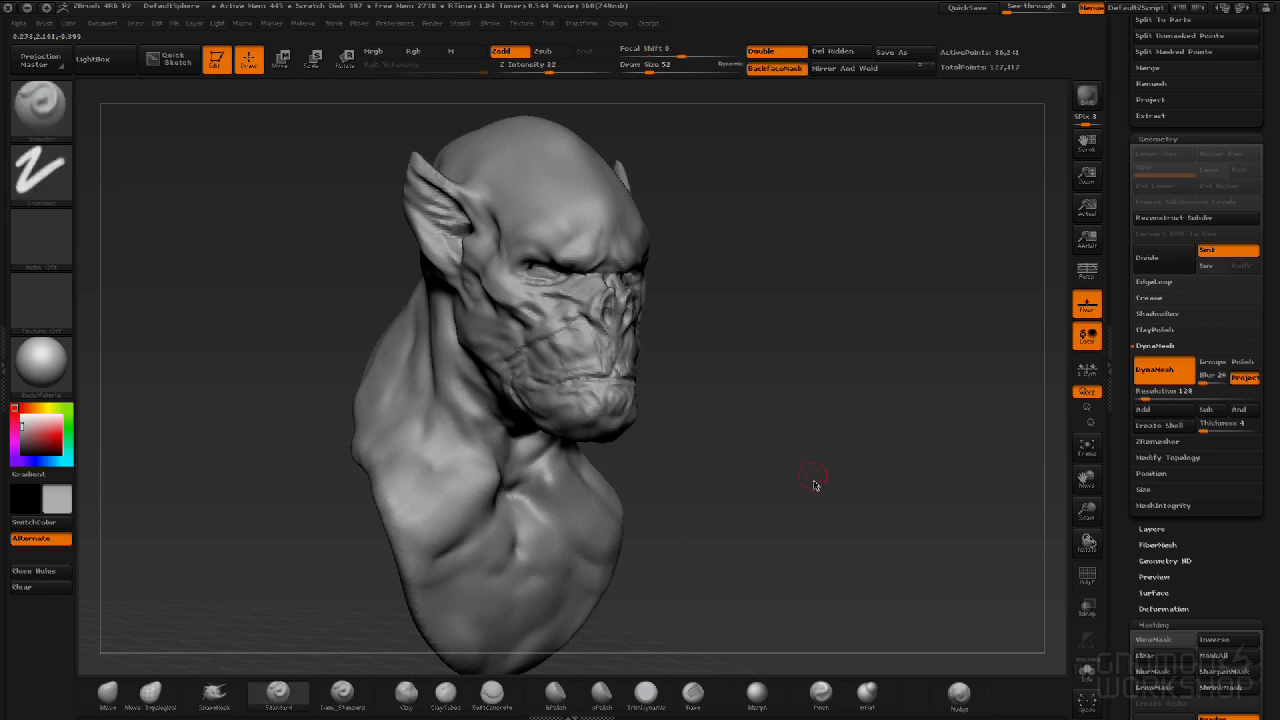
Sculpt the lower side of the neck just above the collarbone with the Standard brush and smooth the transition.
left_click_drag(809, 486, 746, 466, "shift")
left_click_drag(766, 394, 705, 393)
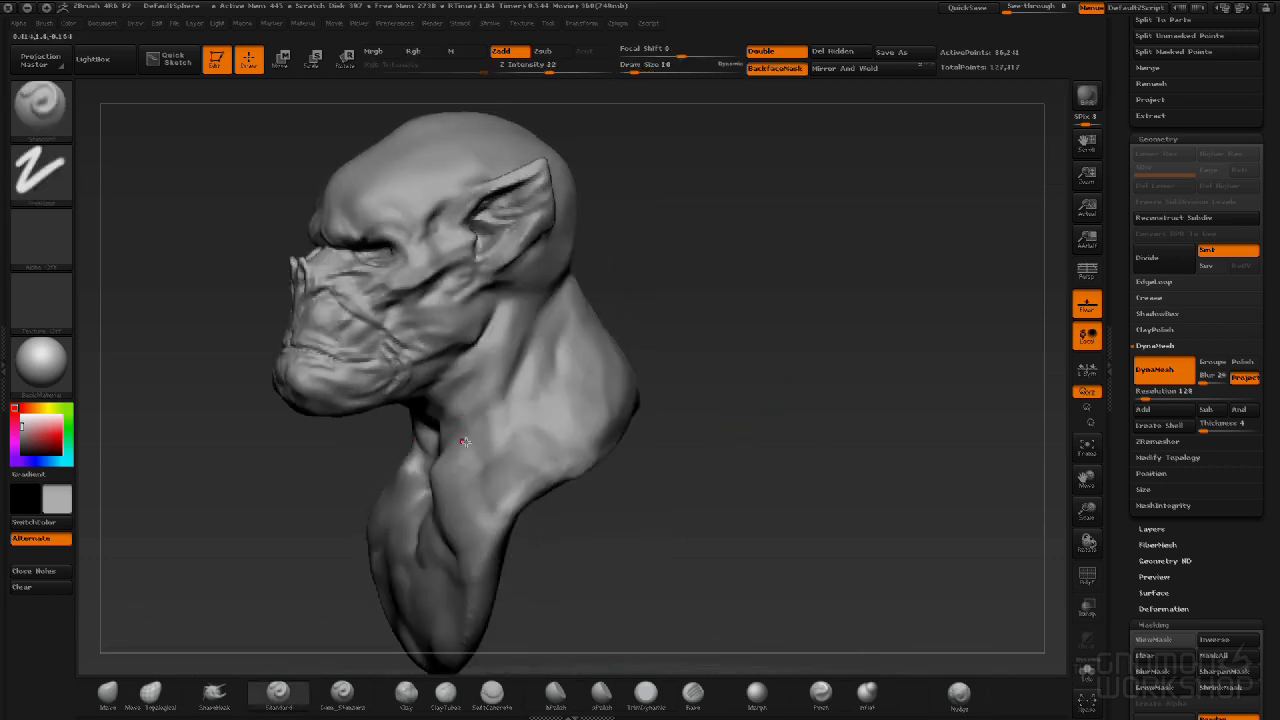
left_click_drag(442, 462, 492, 394)
left_click_drag(724, 384, 790, 384)
left_click_drag(508, 411, 491, 396, "shift")
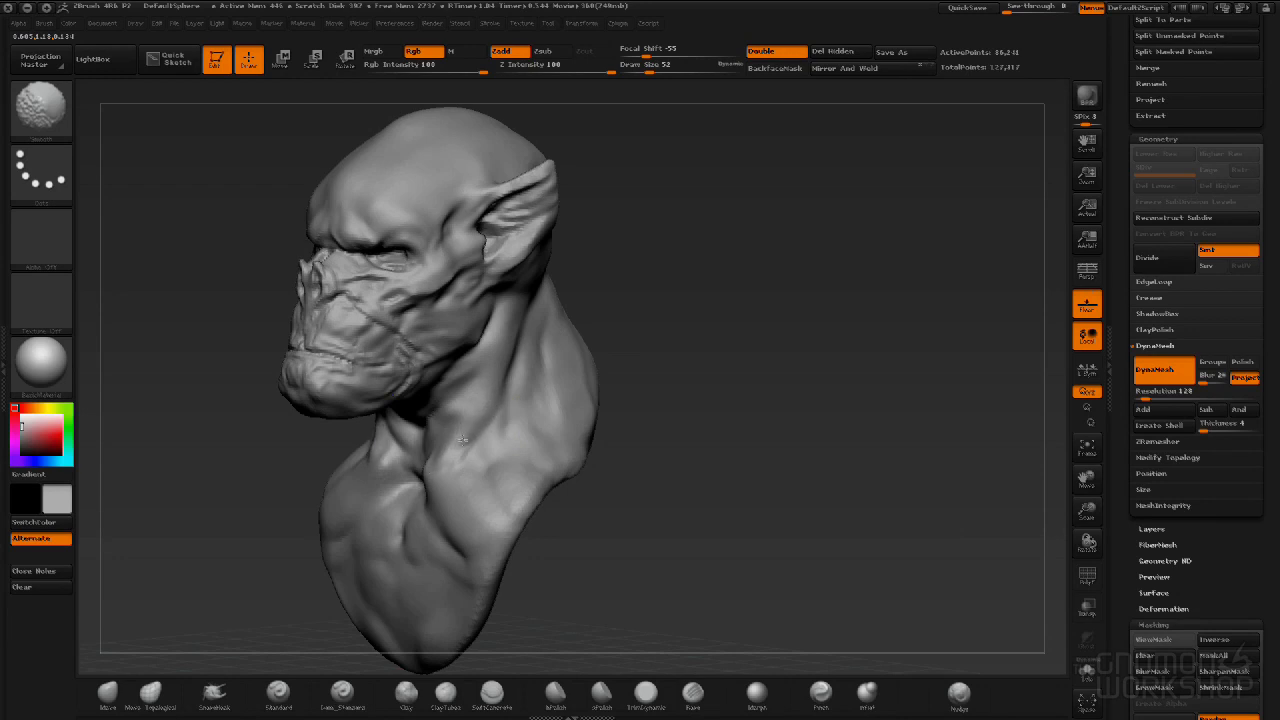
Carve deep grooves below the collarbones from the base of the throat outward and smooth the surface above them.
left_click_drag(655, 510, 720, 486)
left_click_drag(632, 350, 732, 450, "alt")
key("[")
key("[")
left_click_drag(440, 514, 526, 604, "alt")
mouse_move(480, 543)
left_mouse_down("alt")
mouse_move(530, 611)
mouse_move(504, 592)
left_mouse_up("alt")
left_click_drag(438, 517, 530, 612, "alt")
mouse_move(750, 495)
left_mouse_down("alt")
mouse_move(755, 377)
mouse_move(777, 422)
left_mouse_up("alt")
key("]")
key("]")
left_click_drag(566, 451, 518, 483, "shift")
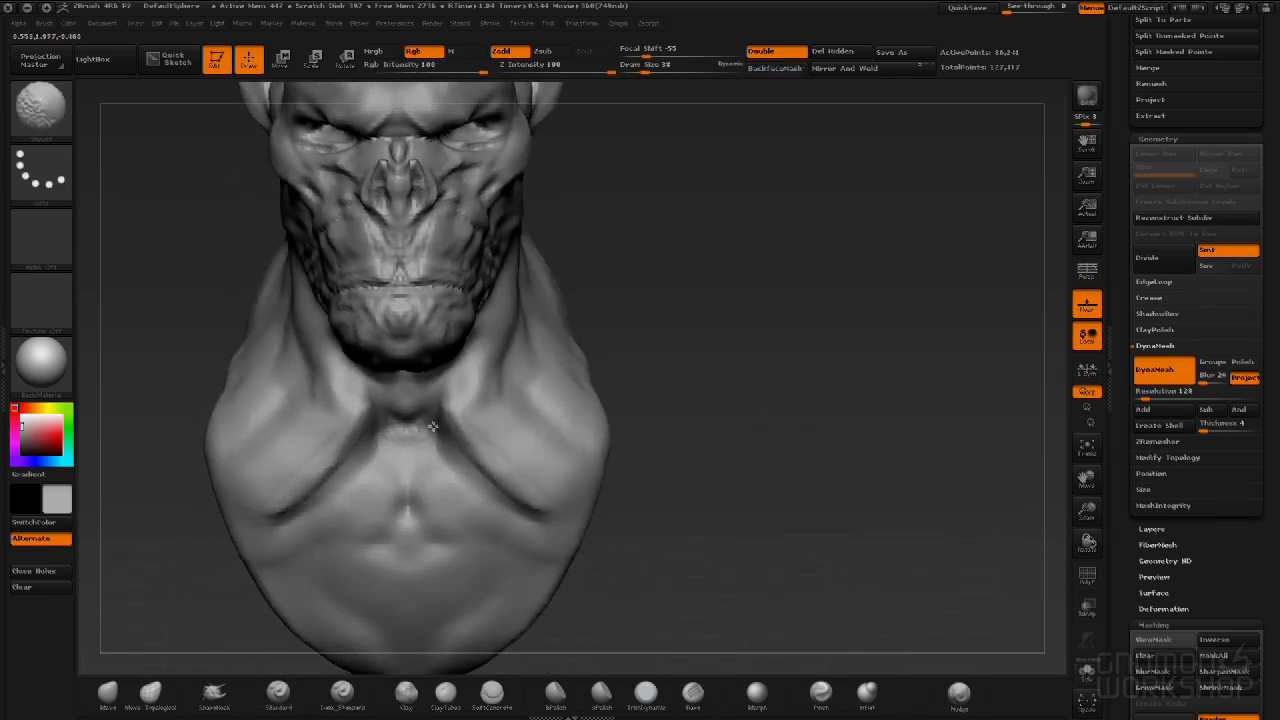
Sculpt folds from behind the jaw below the ear toward the underside of the chin with the Standard brush at size 38.
mouse_move(777, 434)
left_mouse_down()
mouse_move(820, 414)
mouse_move(886, 457)
mouse_move(818, 448)
left_mouse_up()
left_click_drag(511, 545, 600, 431)
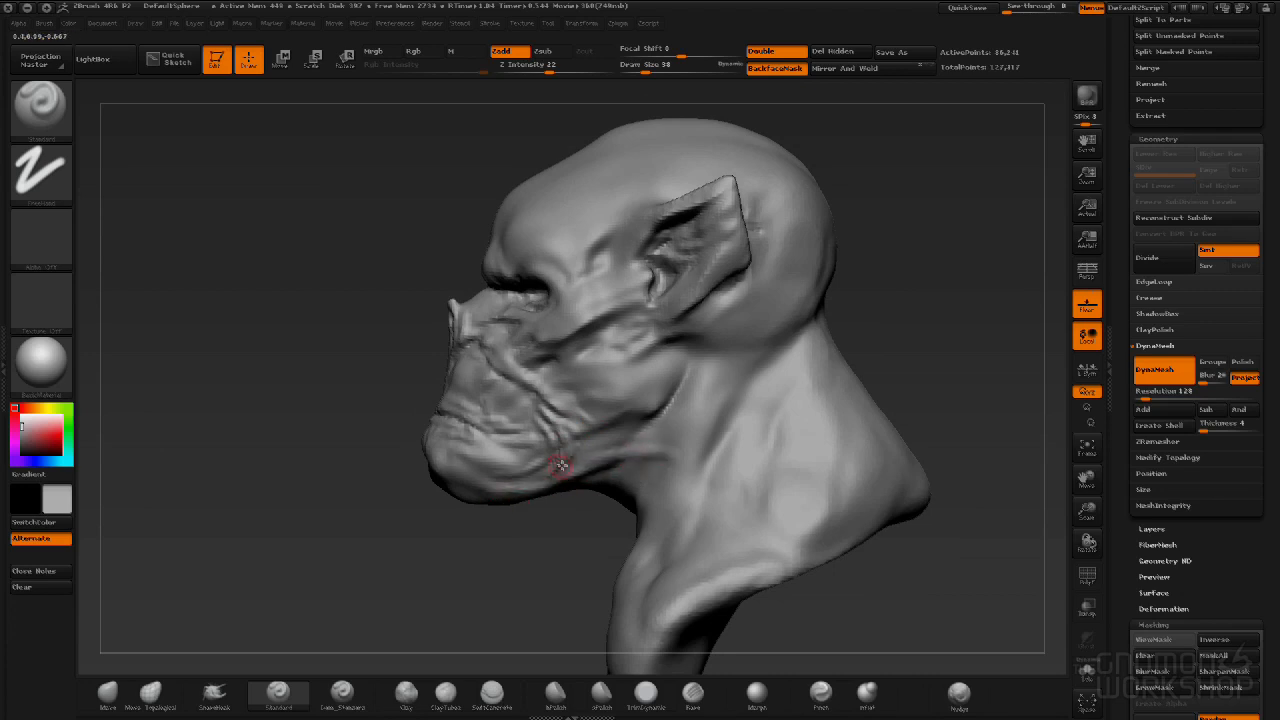
left_click_drag(477, 565, 617, 561)
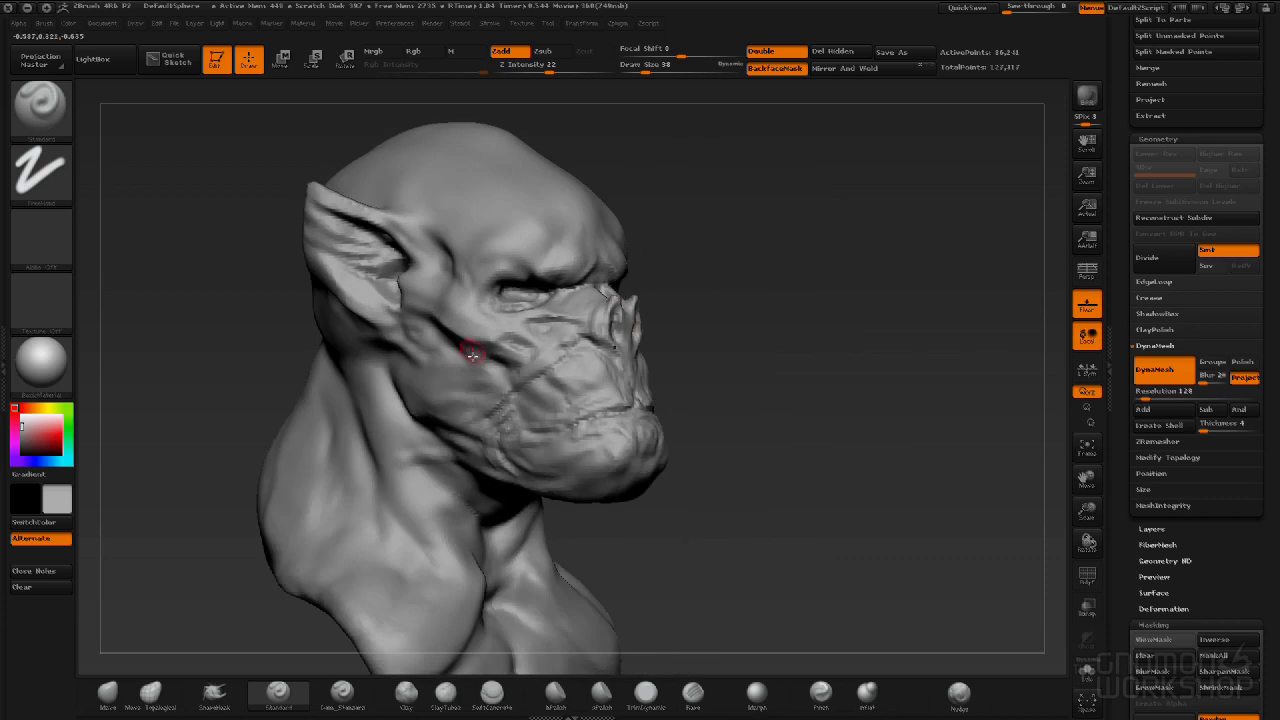
left_click_drag(725, 549, 762, 479)
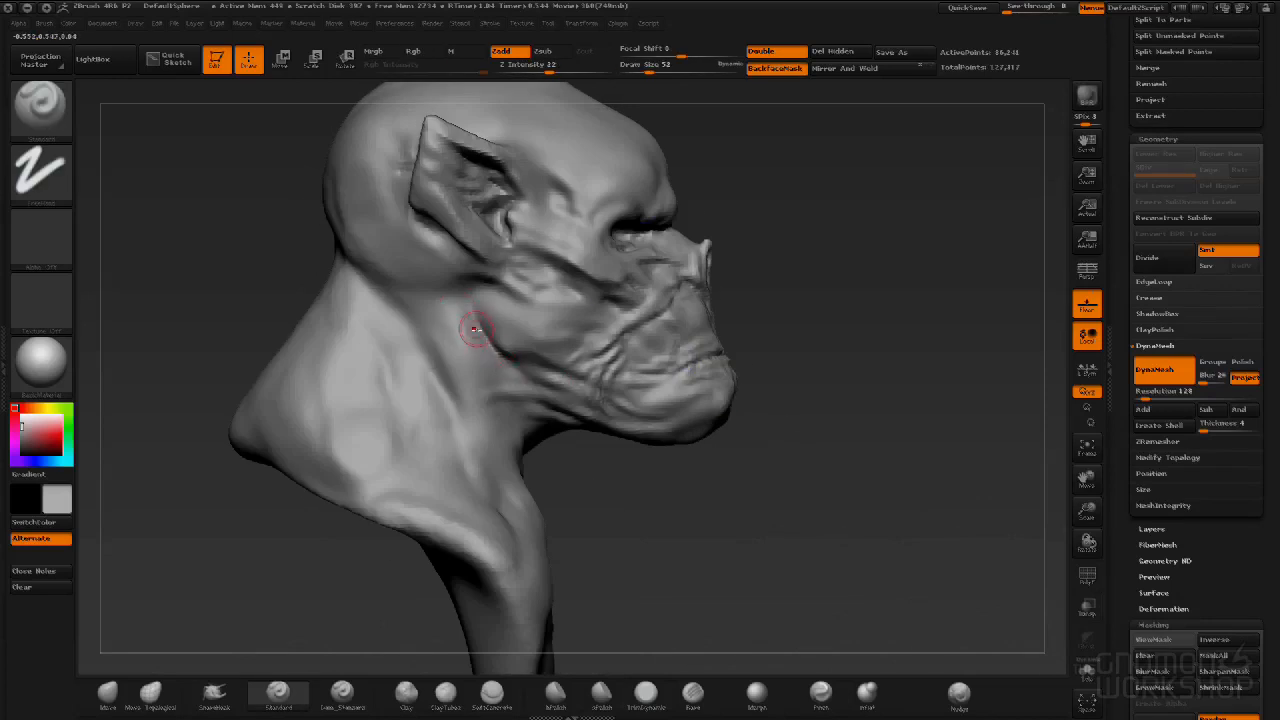
mouse_move(445, 291)
left_mouse_down()
mouse_move(512, 376)
mouse_move(564, 377)
mouse_move(545, 376)
left_mouse_up()
key("[")
key("]")
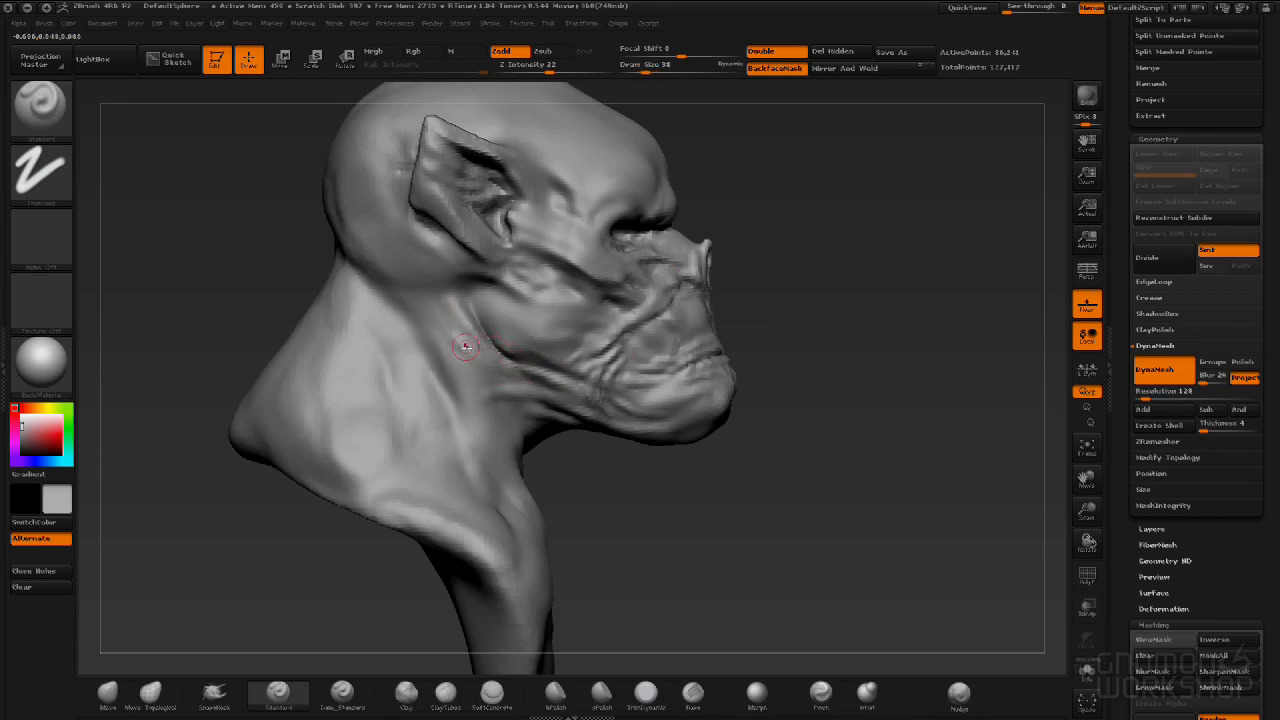
left_click_drag(641, 496, 544, 364)
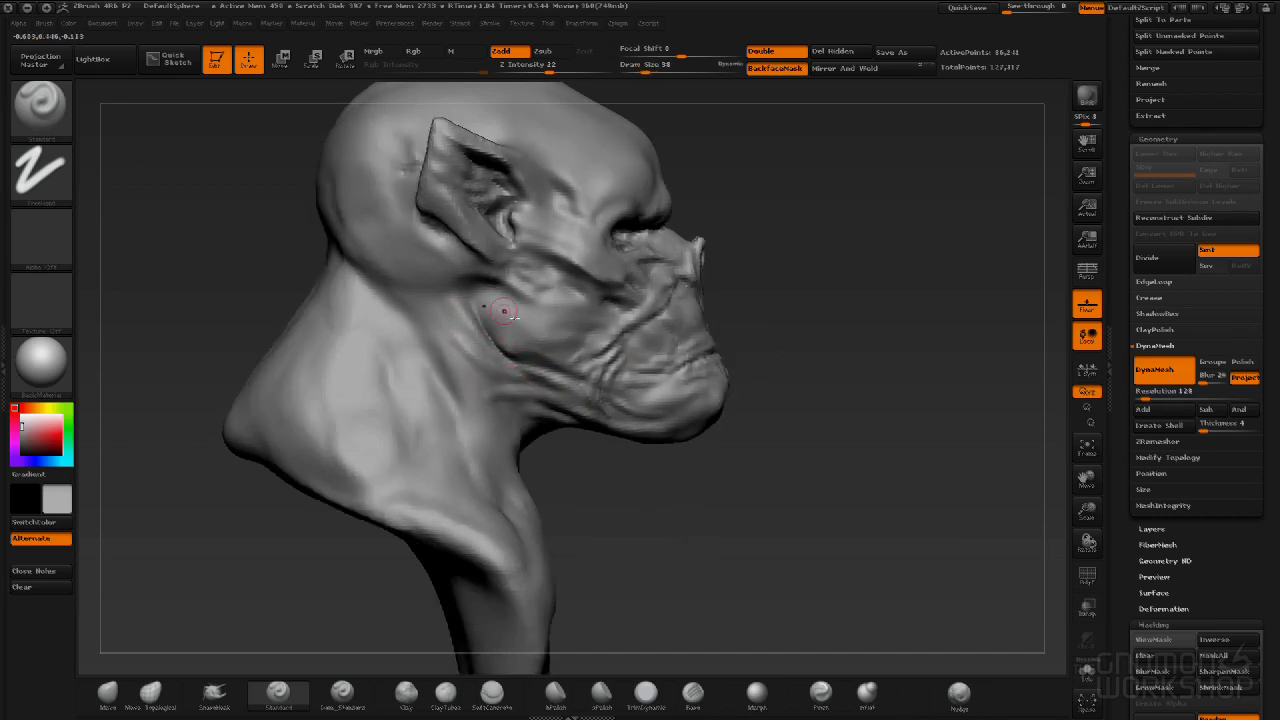
left_click_drag(474, 302, 517, 349)
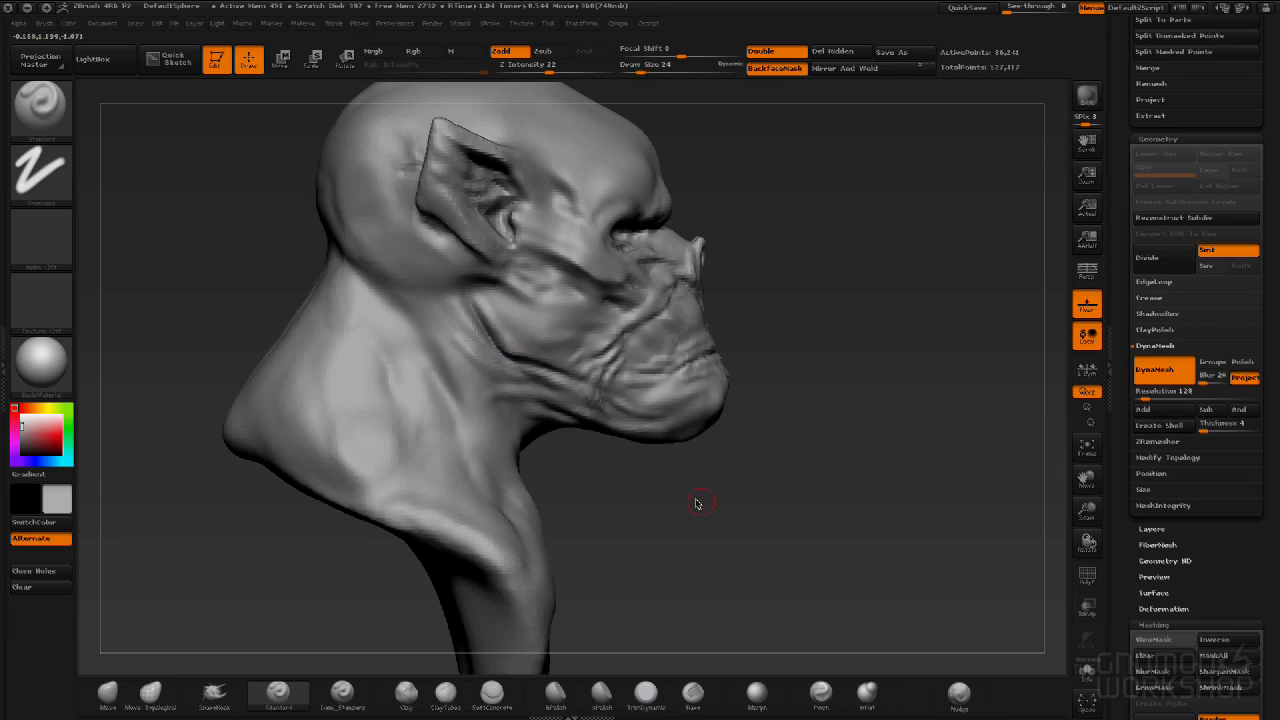
Smooth the rear jaw fold and the upper side of the neck behind it.
left_click_drag(679, 485, 675, 516)
left_click_drag(507, 334, 546, 361, "shift")
mouse_move(444, 300)
left_mouse_down("shift")
mouse_move(484, 363)
mouse_move(496, 423)
mouse_move(505, 408)
left_mouse_up("shift")
Accentuate the skin fold running along the lower jaw toward the neck with the Standard brush at size 24.
left_click_drag(739, 537, 816, 503)
mouse_move(771, 451)
left_mouse_down()
mouse_move(705, 468)
mouse_move(684, 490)
mouse_move(523, 386)
left_mouse_up()
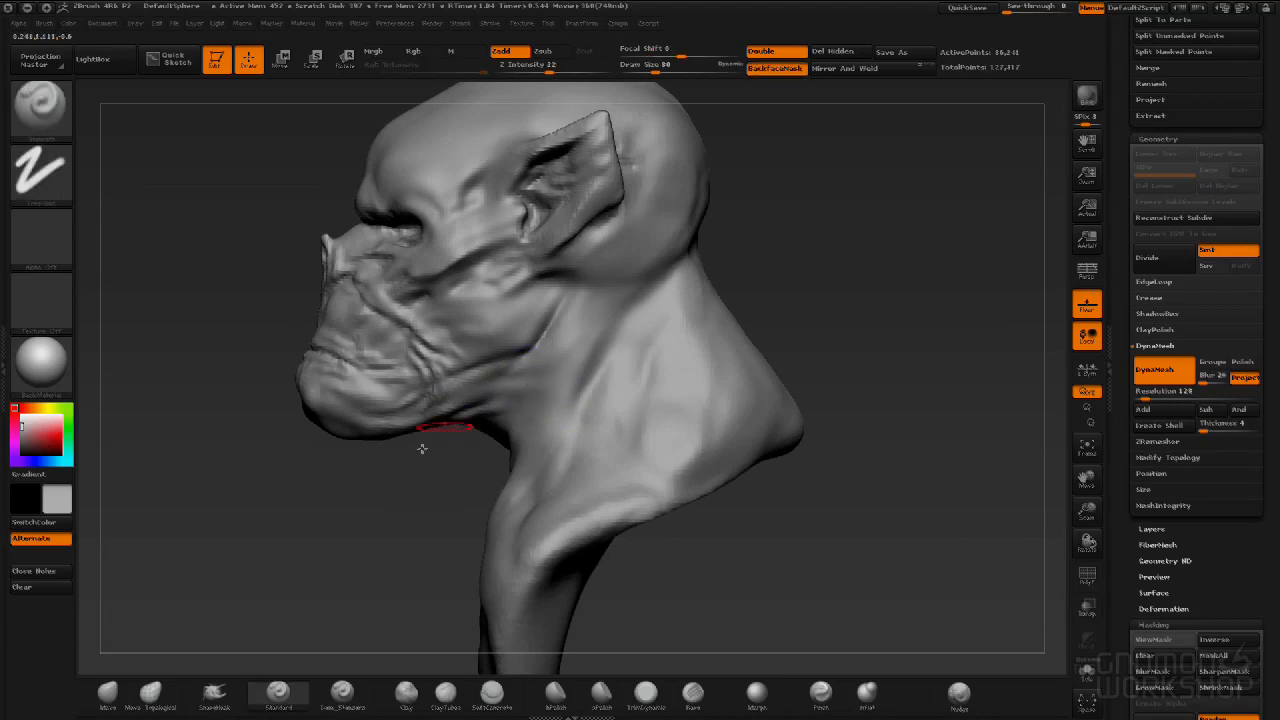
key("[")
left_click_drag(446, 396, 527, 362)
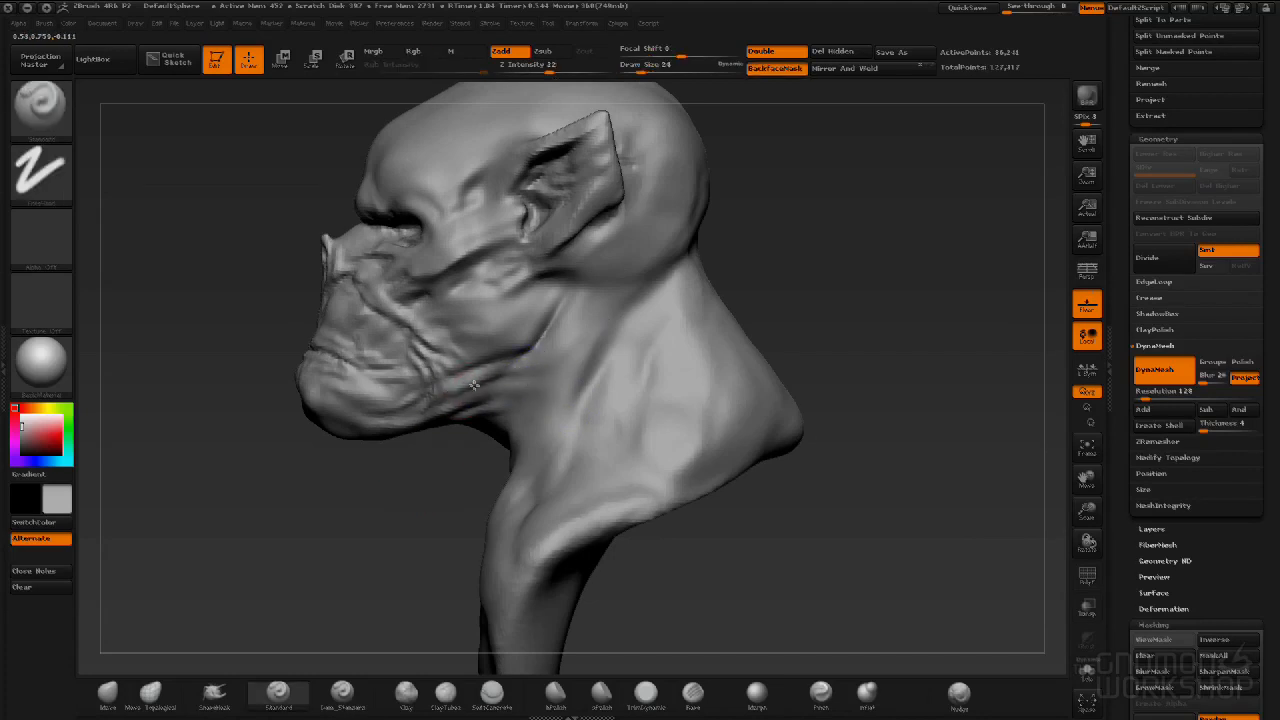
Build up folds across the throat beneath the chin with the Standard brush at size 66.
mouse_move(346, 538)
left_mouse_down()
mouse_move(697, 290)
mouse_move(534, 271)
left_mouse_up()
key("]")
key("]")
key("]")
key("]")
key("[")
key("[")
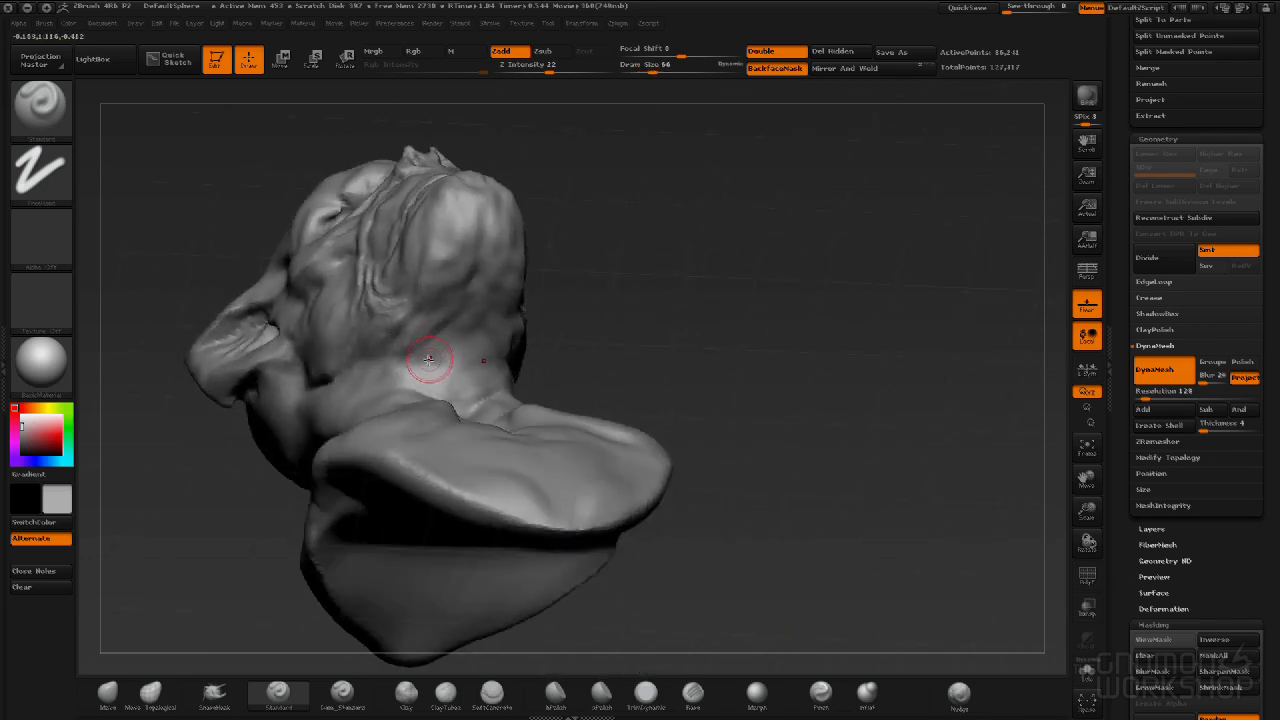
left_click_drag(434, 342, 464, 317)
left_click_drag(444, 367, 476, 360)
mouse_move(407, 382)
left_mouse_down()
mouse_move(464, 335)
mouse_move(457, 297)
left_mouse_up()
left_click_drag(405, 356, 439, 322)
left_click_drag(576, 314, 702, 313)
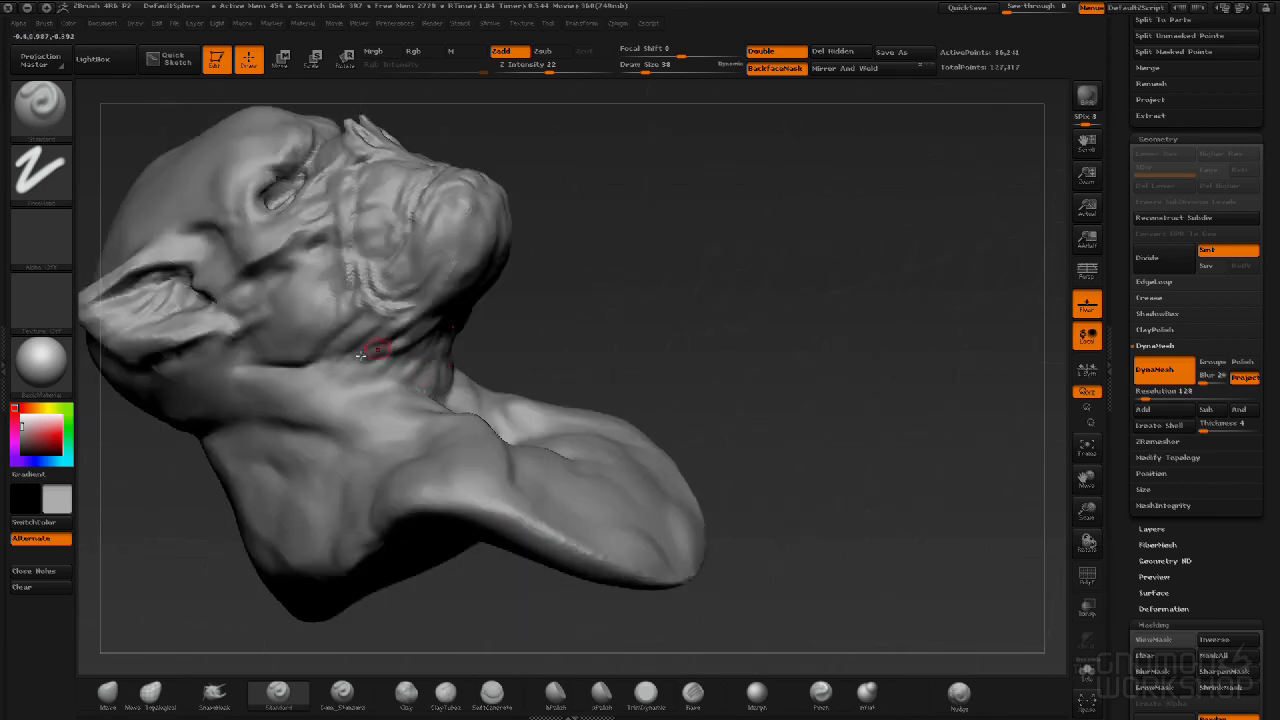
left_click_drag(552, 276, 574, 301)
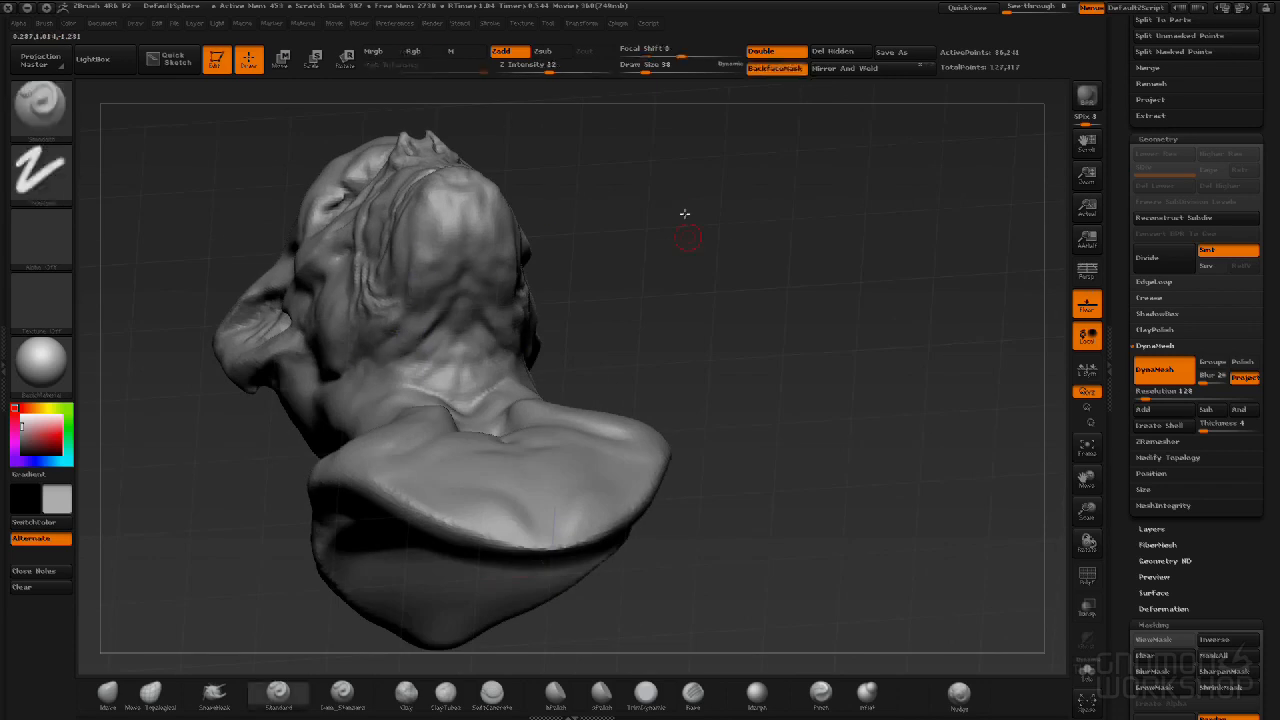
Smooth the outer brow above the eyes with the brush at size 38.
left_click_drag(674, 211, 671, 360, "shift")
mouse_move(715, 318)
left_mouse_down("alt")
mouse_move(720, 280)
mouse_move(770, 287)
mouse_move(863, 357)
mouse_move(986, 363)
mouse_move(874, 317)
mouse_move(955, 440)
mouse_move(886, 429)
left_mouse_up("alt")
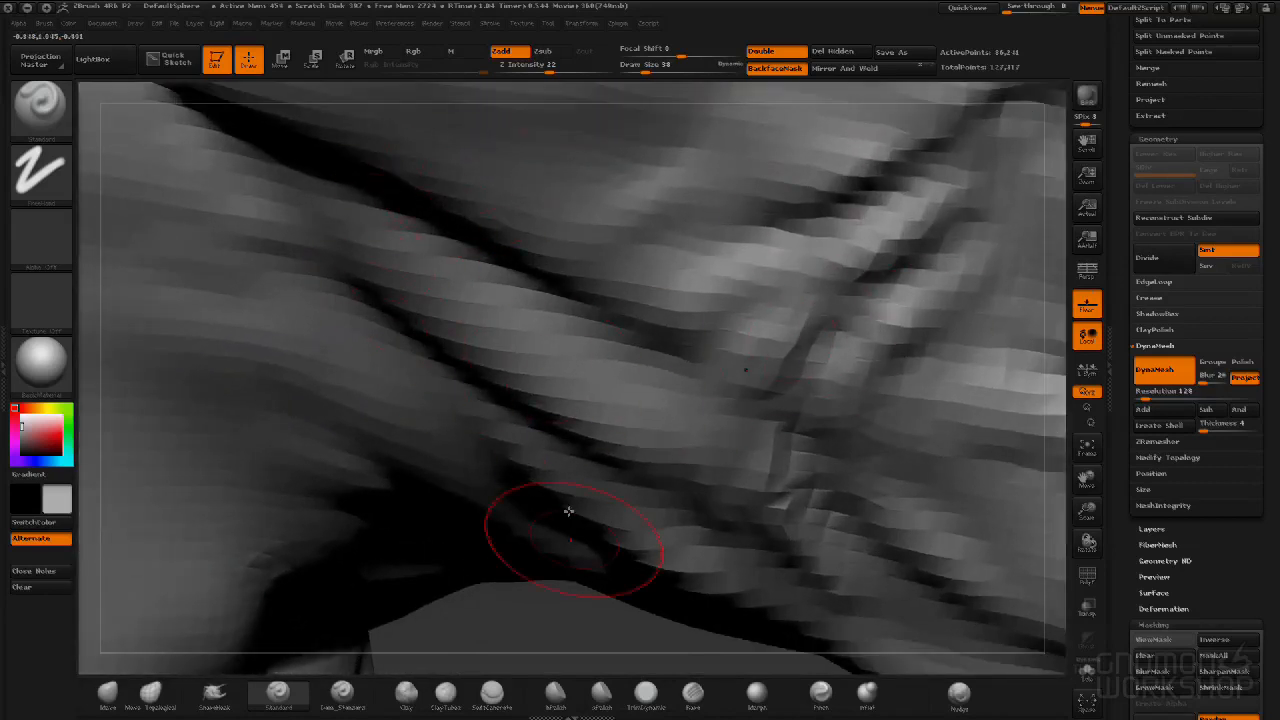
left_click_drag(571, 614, 811, 369, "alt")
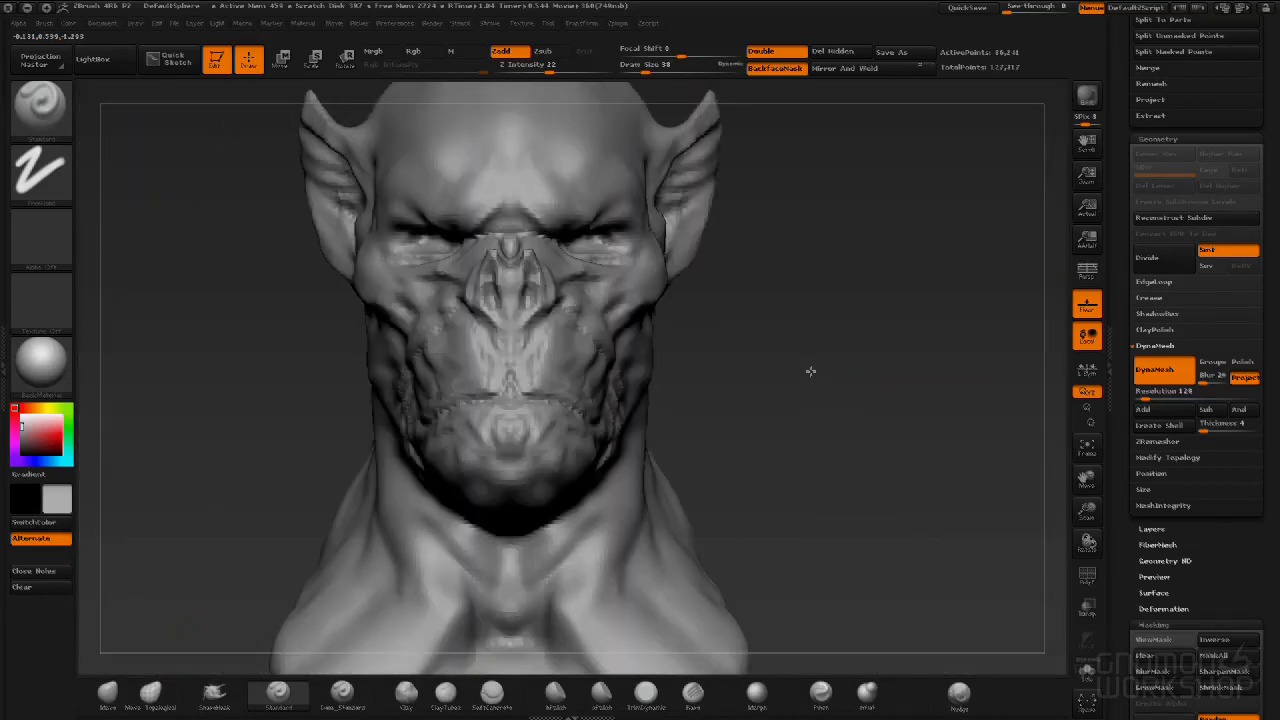
left_click_drag(806, 320, 757, 375)
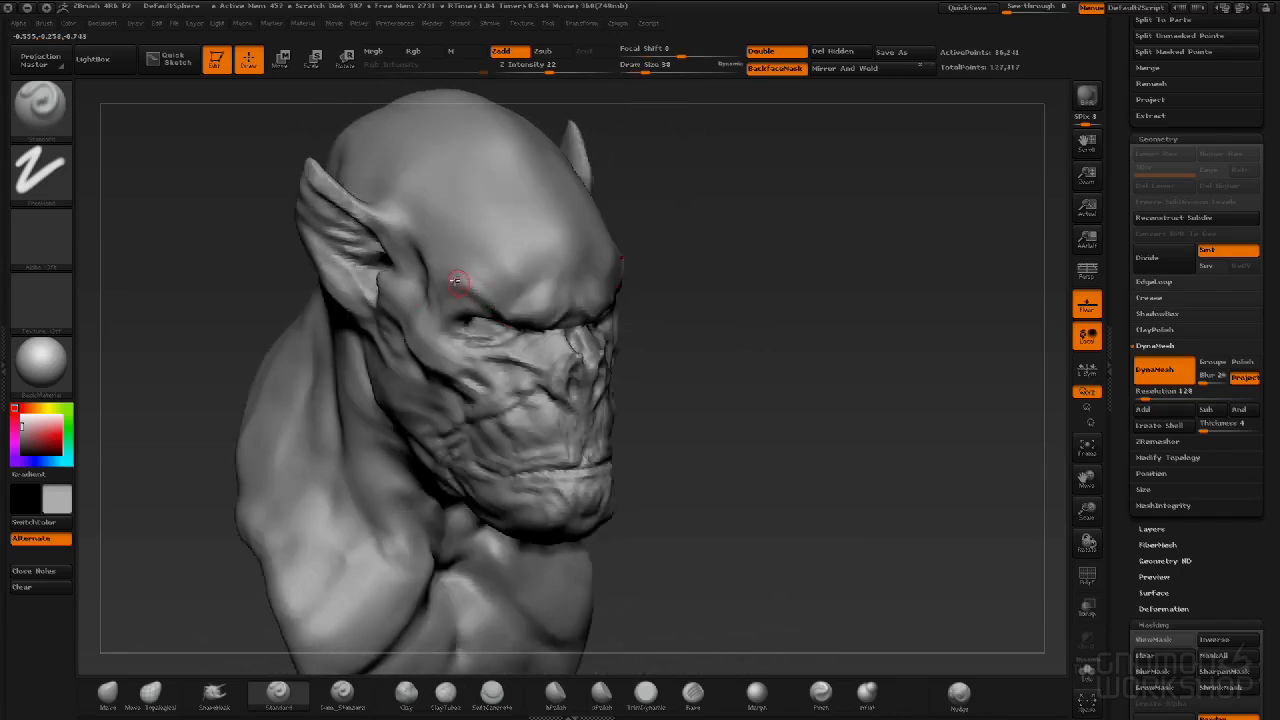
left_click_drag(700, 386, 689, 331)
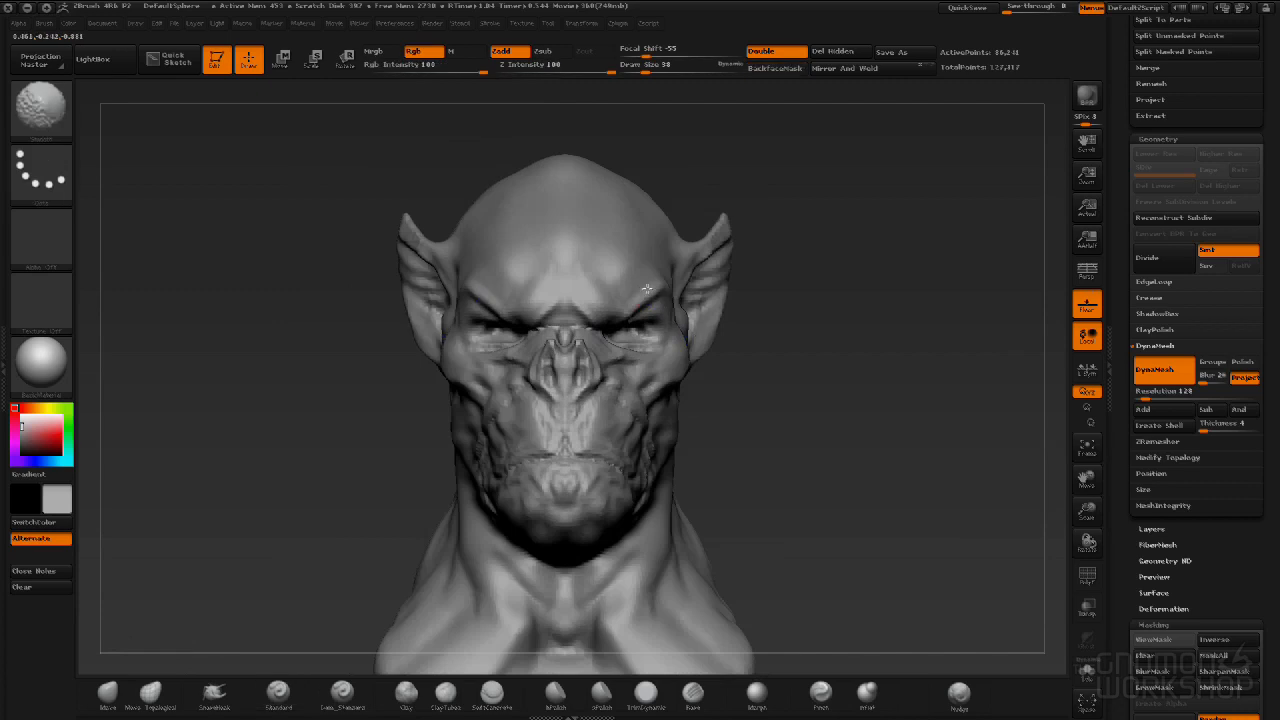
left_click_drag(716, 408, 803, 420)
left_click_drag(495, 298, 517, 310, "shift")
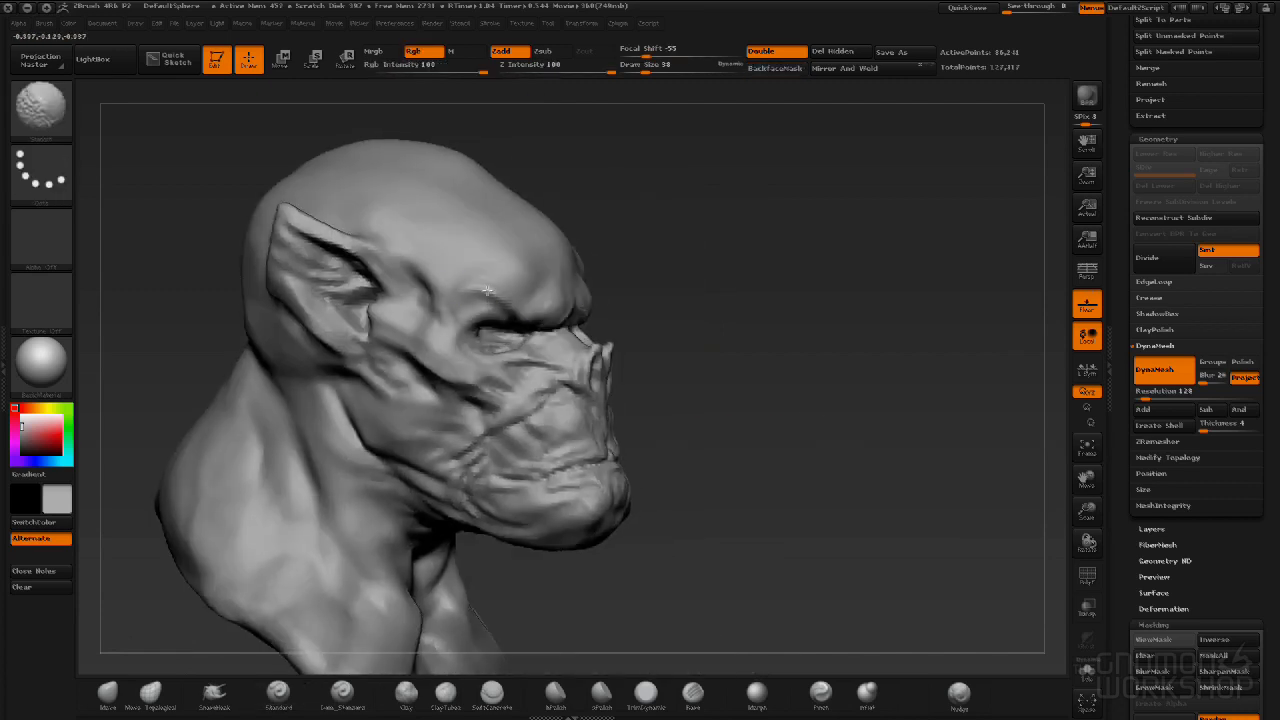
Deepen the crease beneath the cheekbone in front of the ear with the Standard brush at size 24.
left_click_drag(690, 300, 774, 311)
left_click_drag(652, 384, 746, 285)
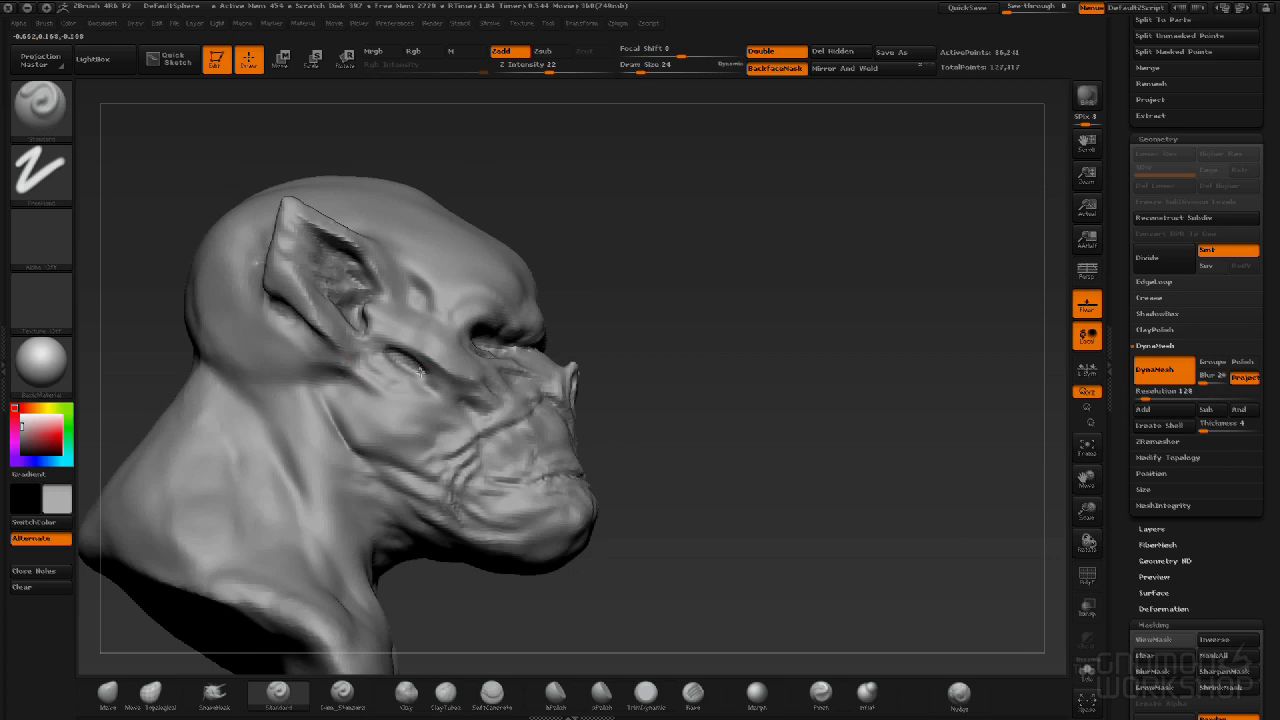
left_click_drag(808, 468, 697, 489)
Strengthen the upper front rim of the ear and its fold into the temple with the Standard brush at size 24, then smooth it.
mouse_move(760, 271)
left_mouse_down()
mouse_move(803, 326)
mouse_move(820, 385)
left_mouse_up()
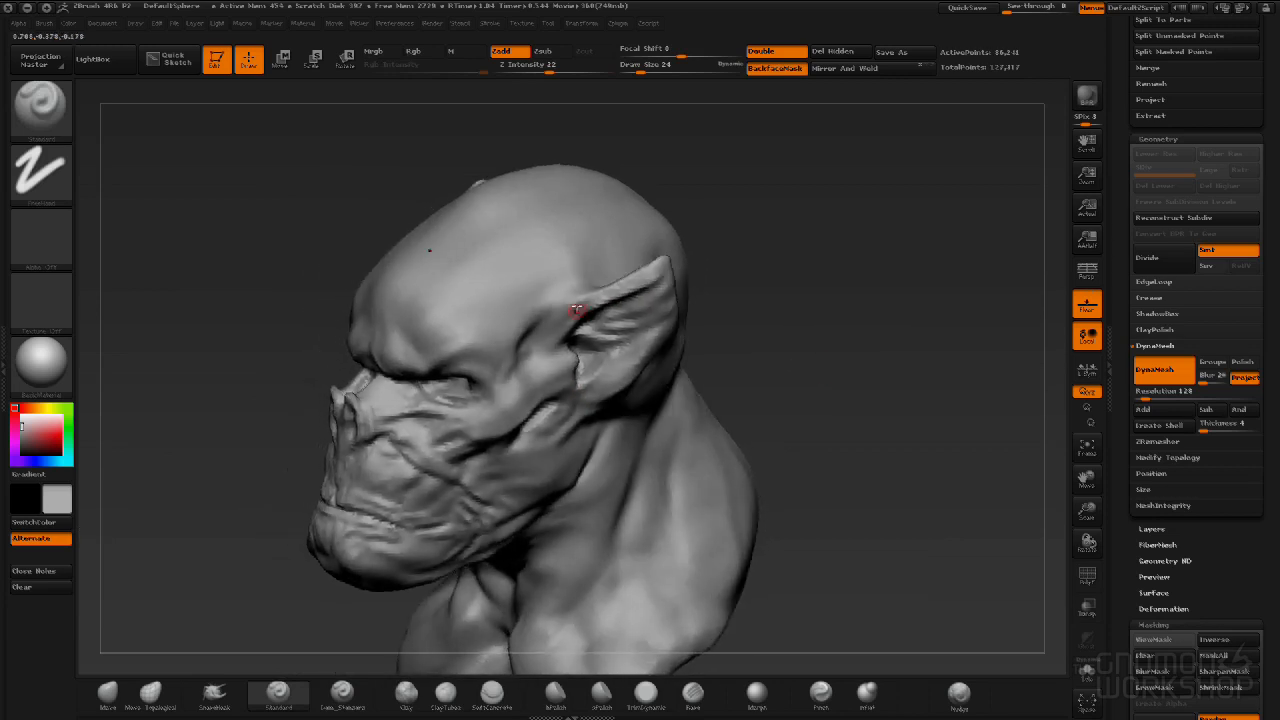
left_click_drag(576, 312, 655, 277)
left_click_drag(563, 323, 534, 363)
left_click_drag(617, 296, 672, 258)
mouse_move(858, 318)
left_mouse_down()
mouse_move(903, 289)
mouse_move(909, 300)
mouse_move(829, 414)
mouse_move(590, 345)
left_mouse_up()
mouse_move(526, 316)
left_mouse_down("shift")
mouse_move(488, 296)
mouse_move(575, 337)
left_mouse_up("shift")
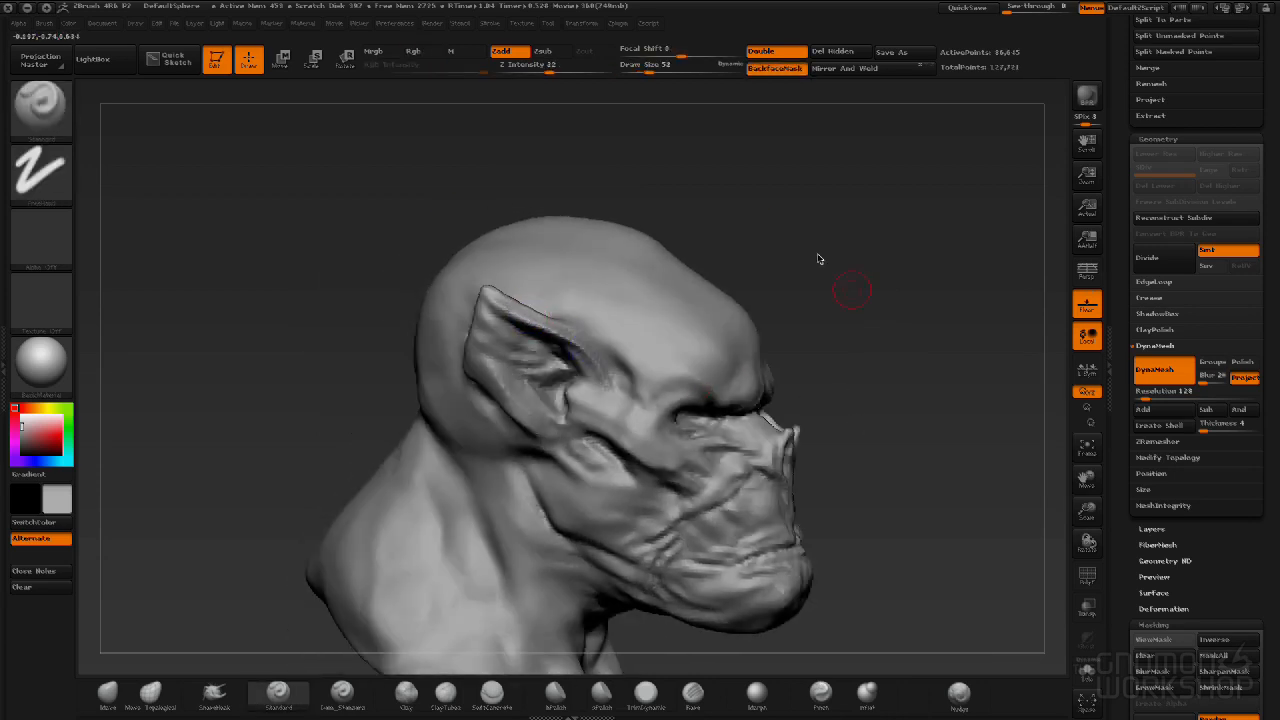
Sculpt the rear edge of the jaw below the ear with the Standard brush and smooth it at size 38.
left_click_drag(881, 341, 803, 199, "alt")
left_click_drag(887, 306, 903, 271)
key("[")
left_click_drag(440, 344, 484, 414)
left_click_drag(450, 368, 501, 436)
left_click_drag(640, 582, 723, 594)
left_click_drag(462, 384, 426, 344, "shift")
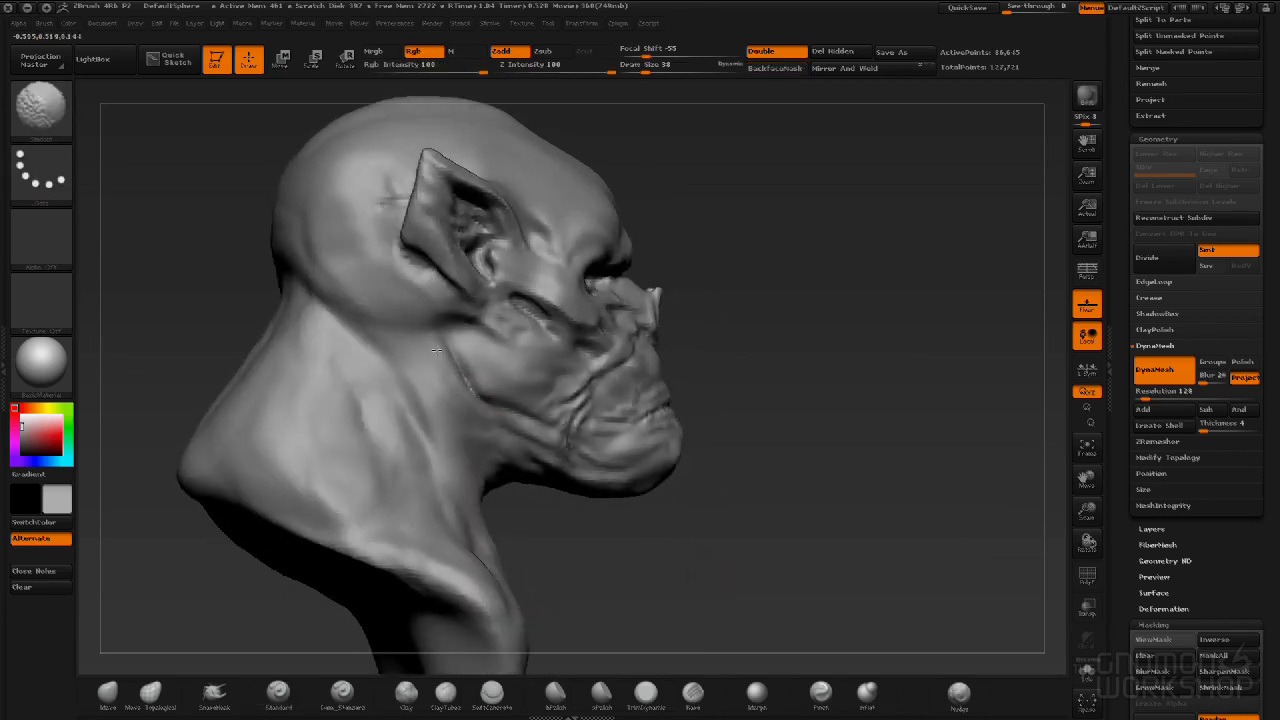
Sharpen the jaw edge running from below the ear toward the chin with the Standard brush, and smooth the transition.
left_click_drag(712, 575, 598, 478)
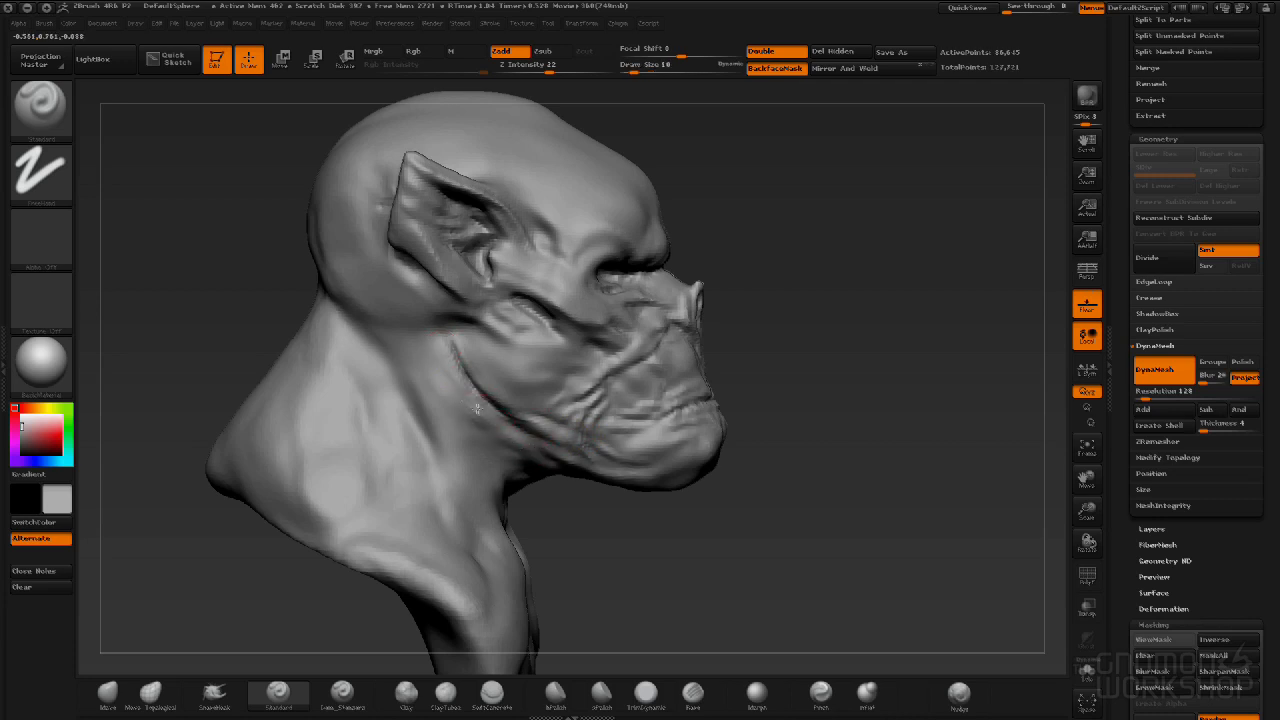
mouse_move(736, 544)
left_mouse_down()
mouse_move(608, 514)
mouse_move(829, 451)
mouse_move(513, 446)
left_mouse_up()
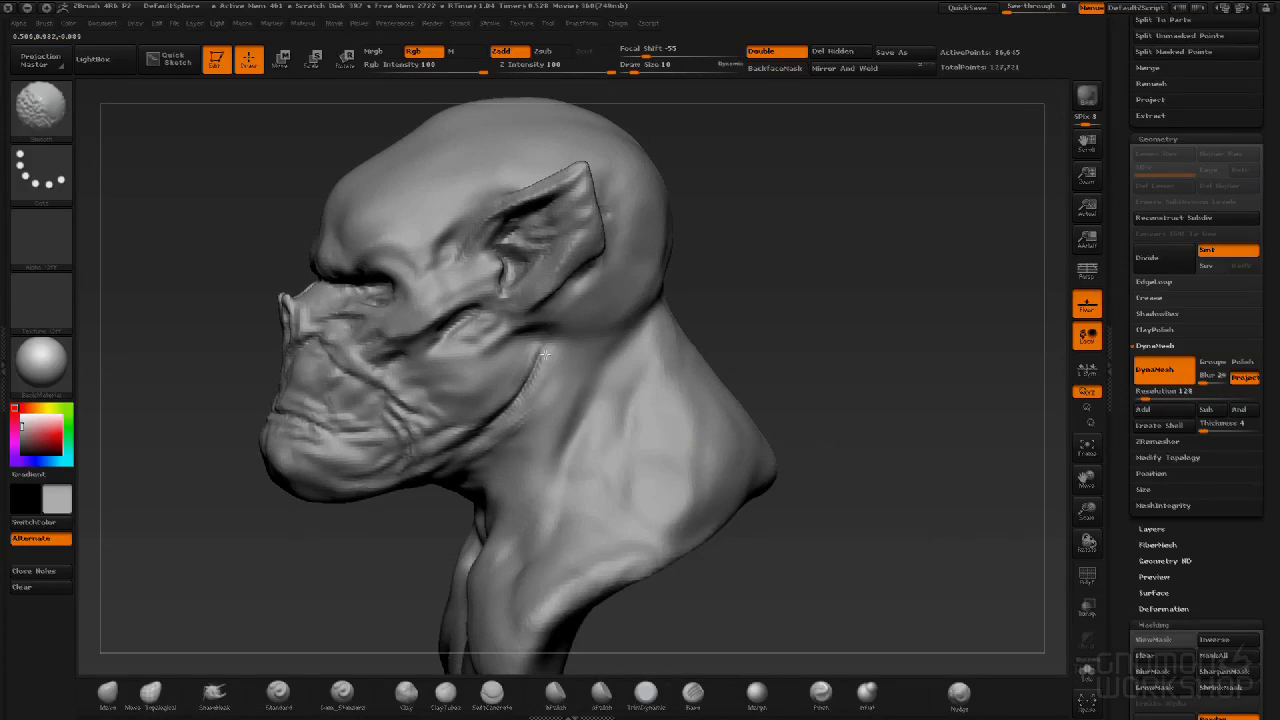
mouse_move(235, 355)
left_mouse_down()
mouse_move(657, 367)
mouse_move(810, 353)
mouse_move(557, 314)
left_mouse_up()
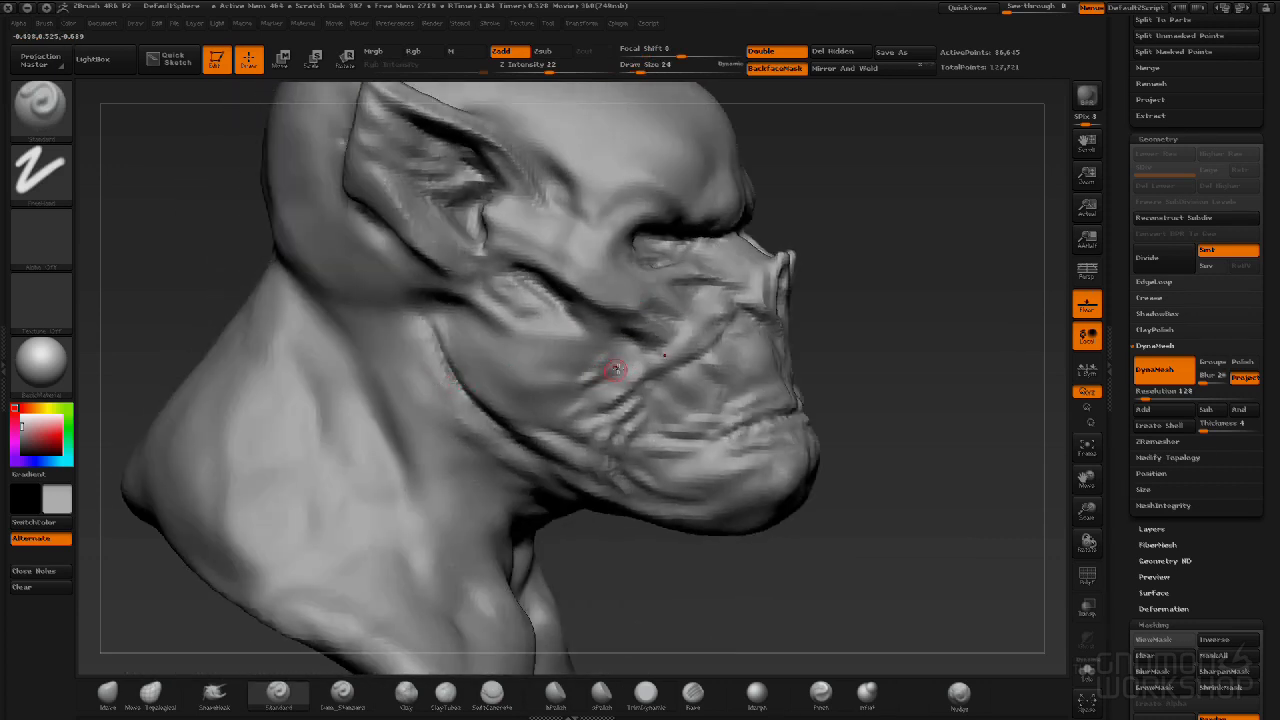
left_click_drag(557, 403, 609, 365, "shift")
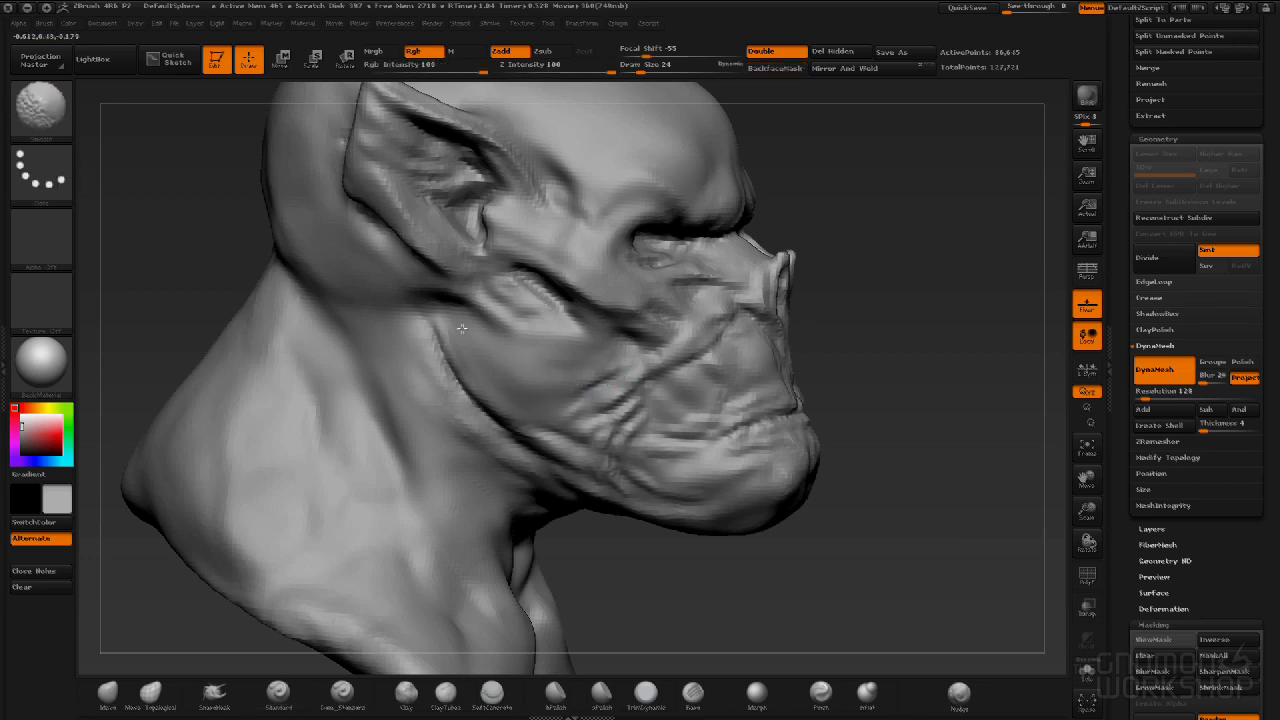
Update the DynaMesh after refining the jaw crease, and smooth the hollow beneath the cheekbone at size 24.
left_click_drag(868, 298, 912, 296)
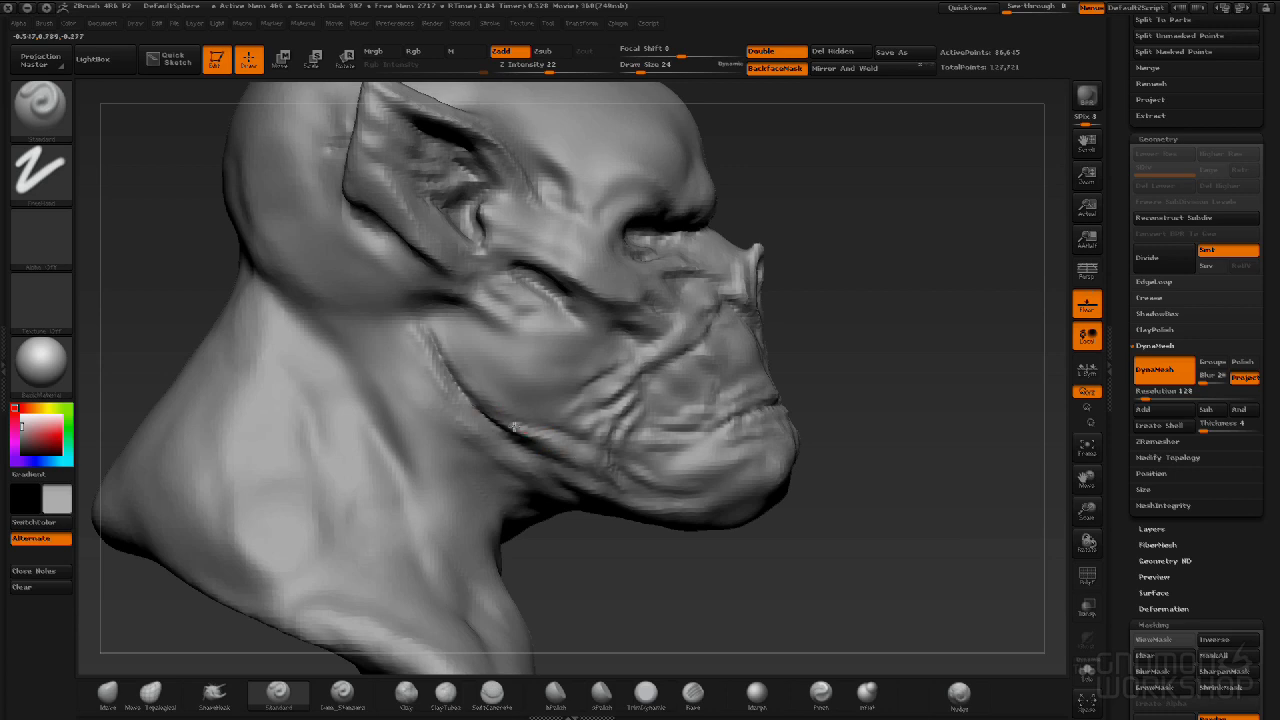
left_click_drag(912, 273, 944, 370, "ctrl")
left_click_drag(572, 306, 554, 298, "shift")
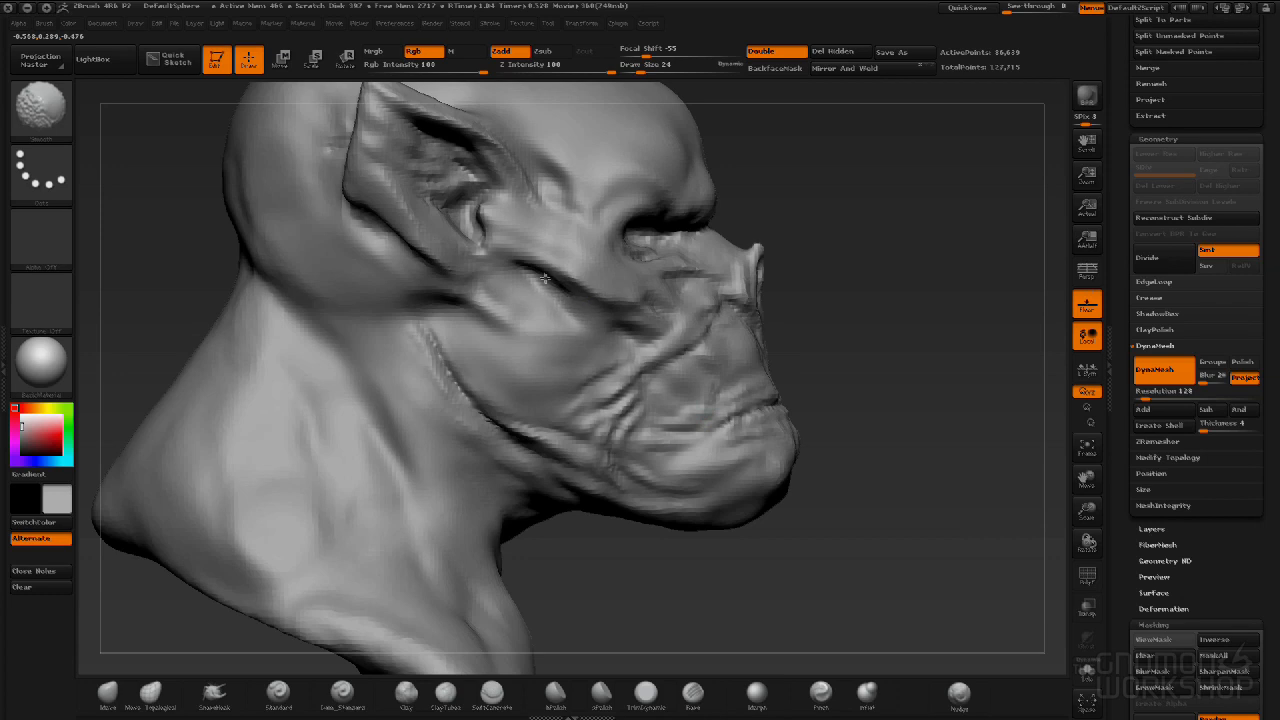
Sculpt the furrow between the brows with the Standard brush at size 24 and smooth the forehead above it.
left_click_drag(880, 262, 849, 257)
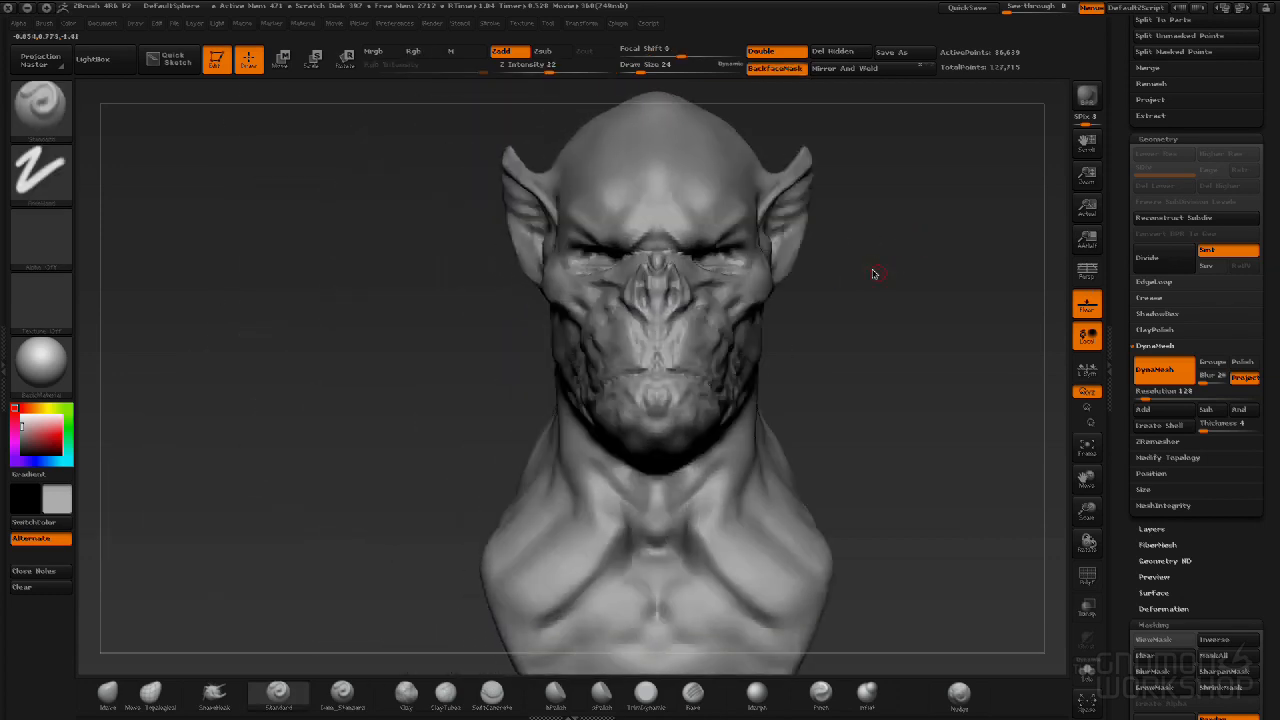
left_click_drag(920, 240, 906, 311, "alt")
left_click_drag(772, 323, 830, 335)
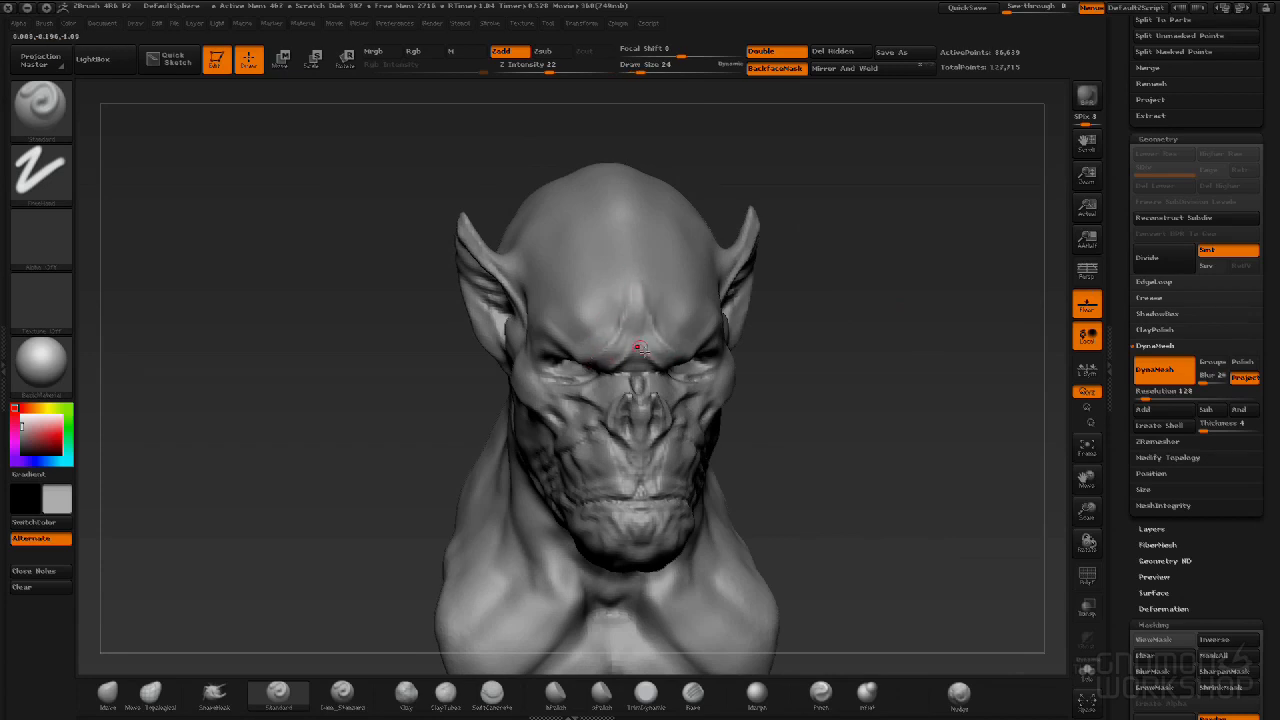
left_click_drag(836, 459, 766, 440)
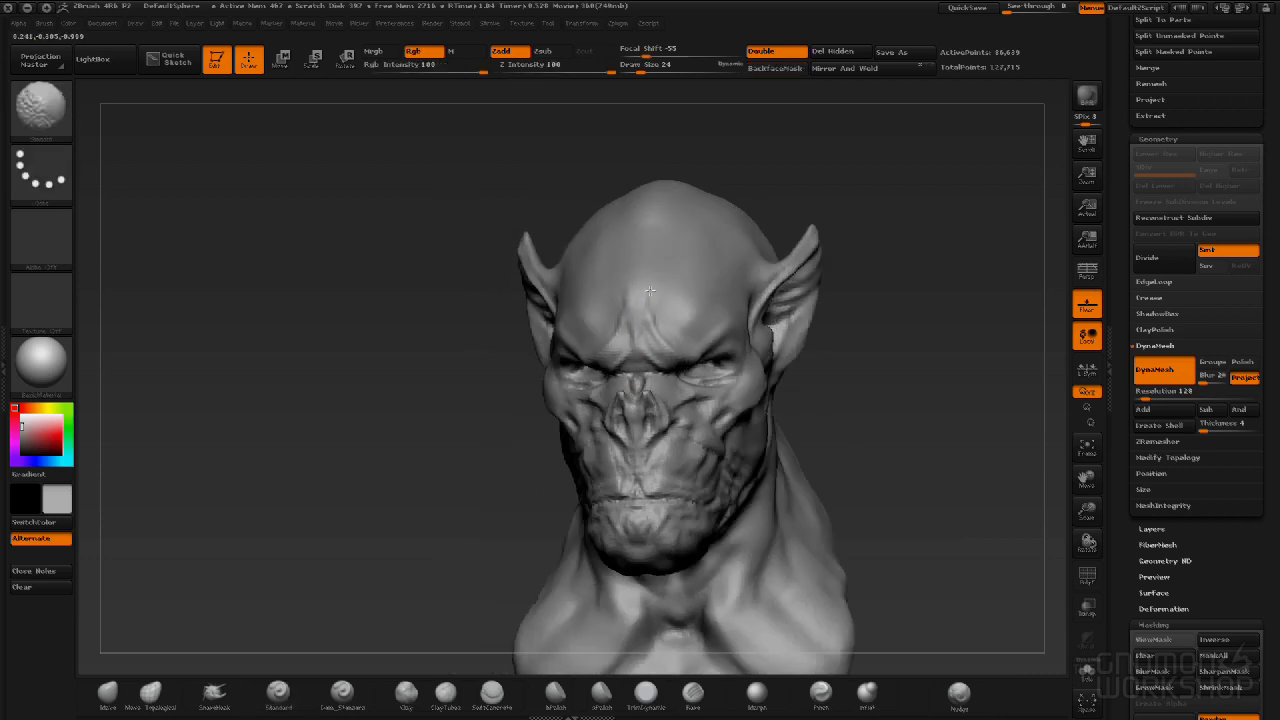
mouse_move(936, 297)
left_mouse_down()
mouse_move(954, 306)
mouse_move(900, 330)
left_mouse_up()
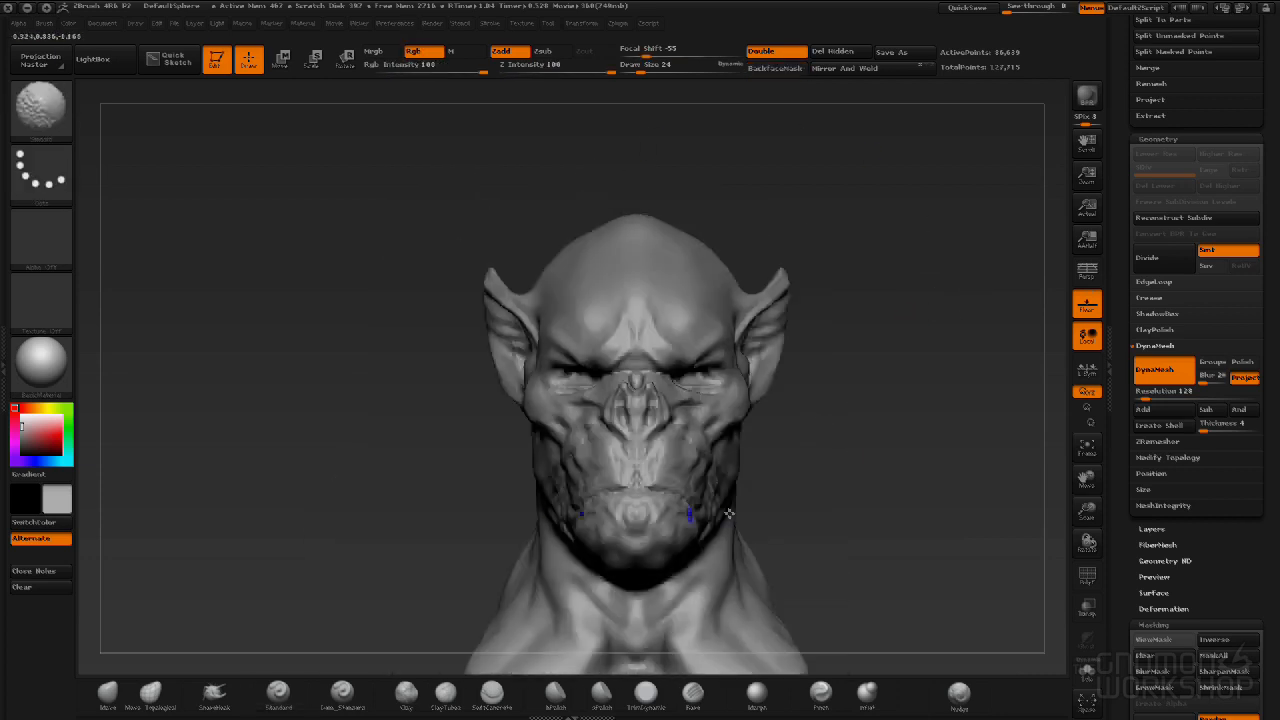
Build up the neck below the ear, the throat and the shoulders with the Clay brush.
mouse_move(834, 457)
left_mouse_down()
mouse_move(886, 443)
mouse_move(867, 365)
mouse_move(874, 503)
mouse_move(929, 474)
mouse_move(861, 511)
left_mouse_up()
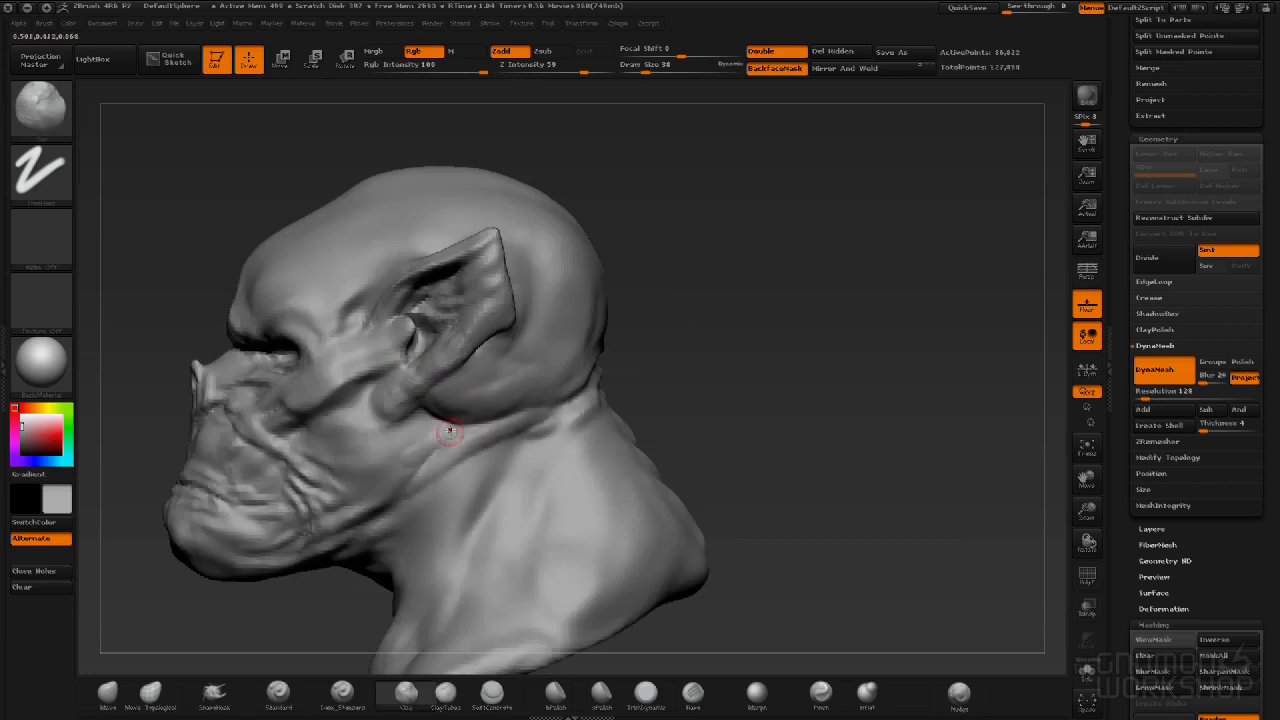
mouse_move(700, 370)
left_mouse_down()
mouse_move(843, 354)
mouse_move(700, 370)
left_mouse_up()
left_click_drag(334, 366, 430, 300)
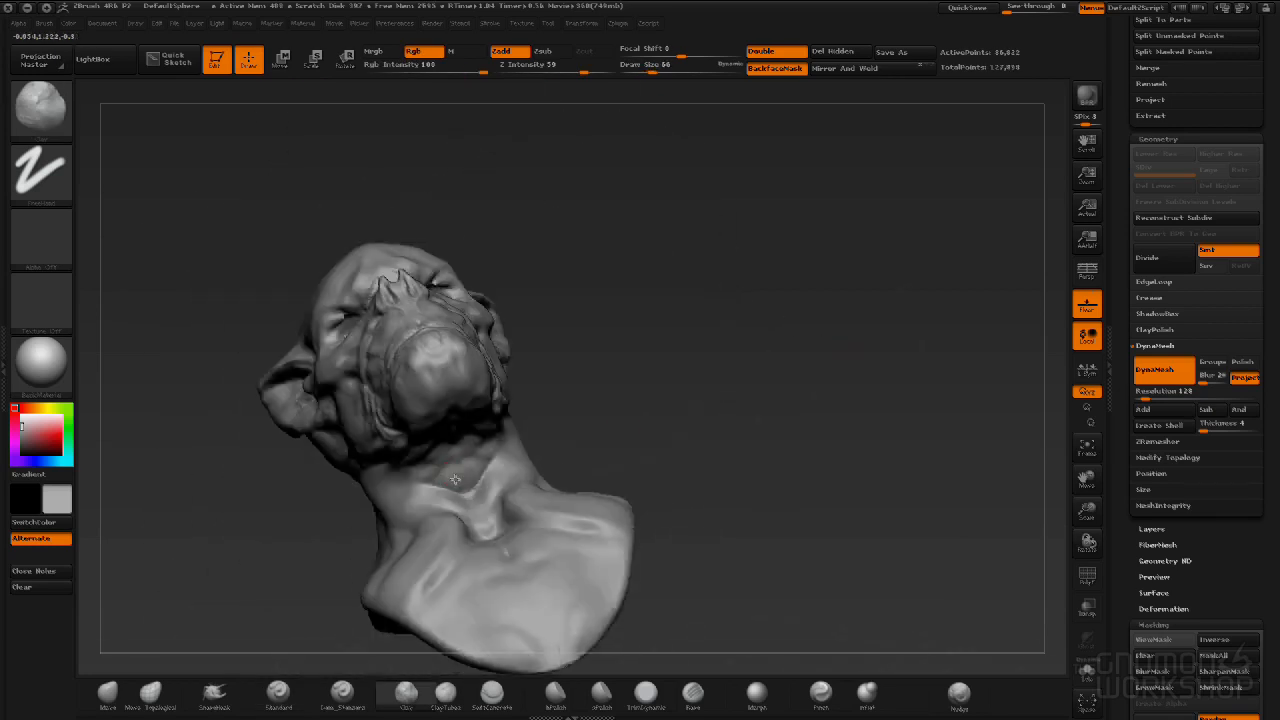
mouse_move(455, 455)
left_mouse_down()
mouse_move(594, 391)
mouse_move(484, 488)
left_mouse_up()
left_click_drag(455, 576, 668, 547)
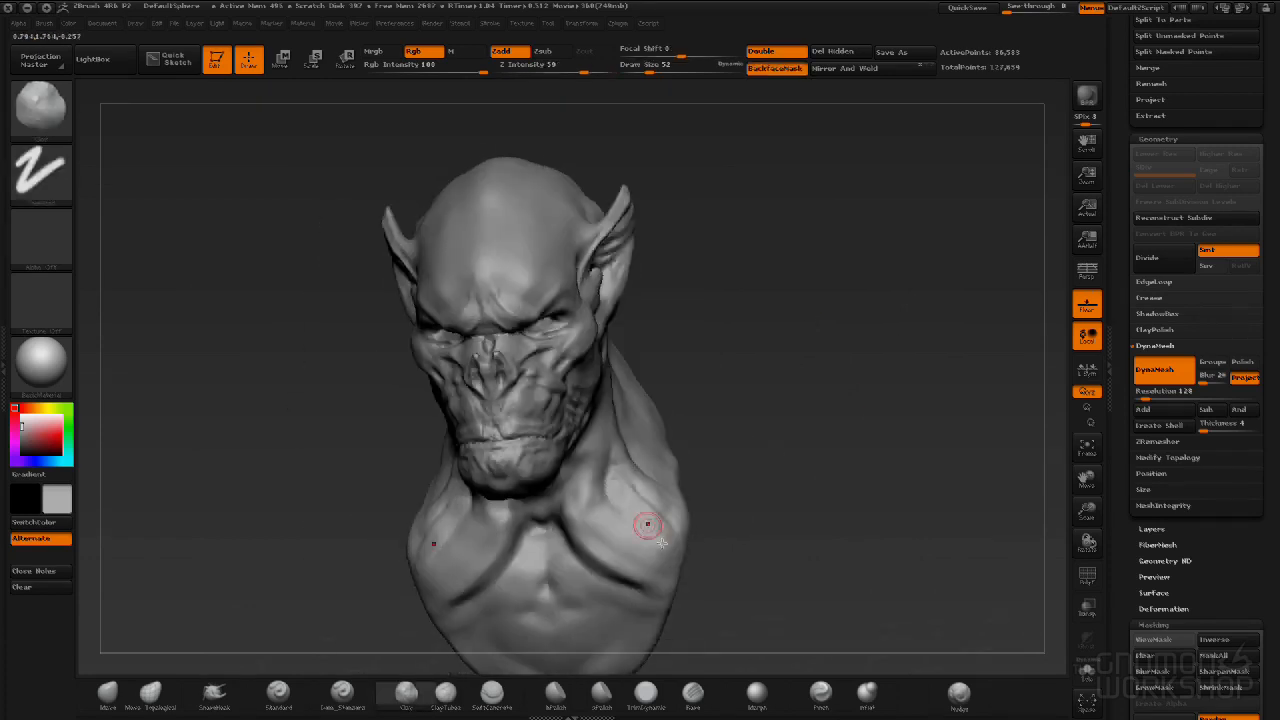
key("b")
key("c")
key("l")
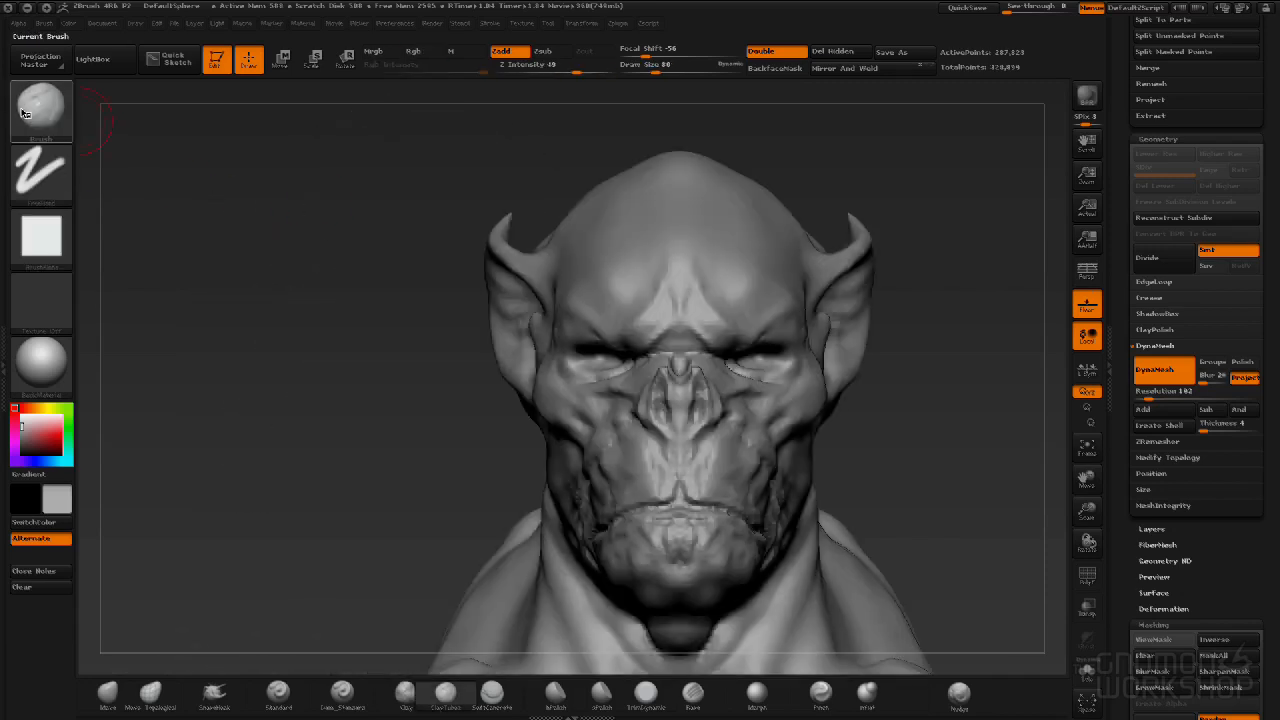
Insert symmetrical eyeballs into both eye sockets with the InsertSphere brush at size 80.
left_click(22, 110)
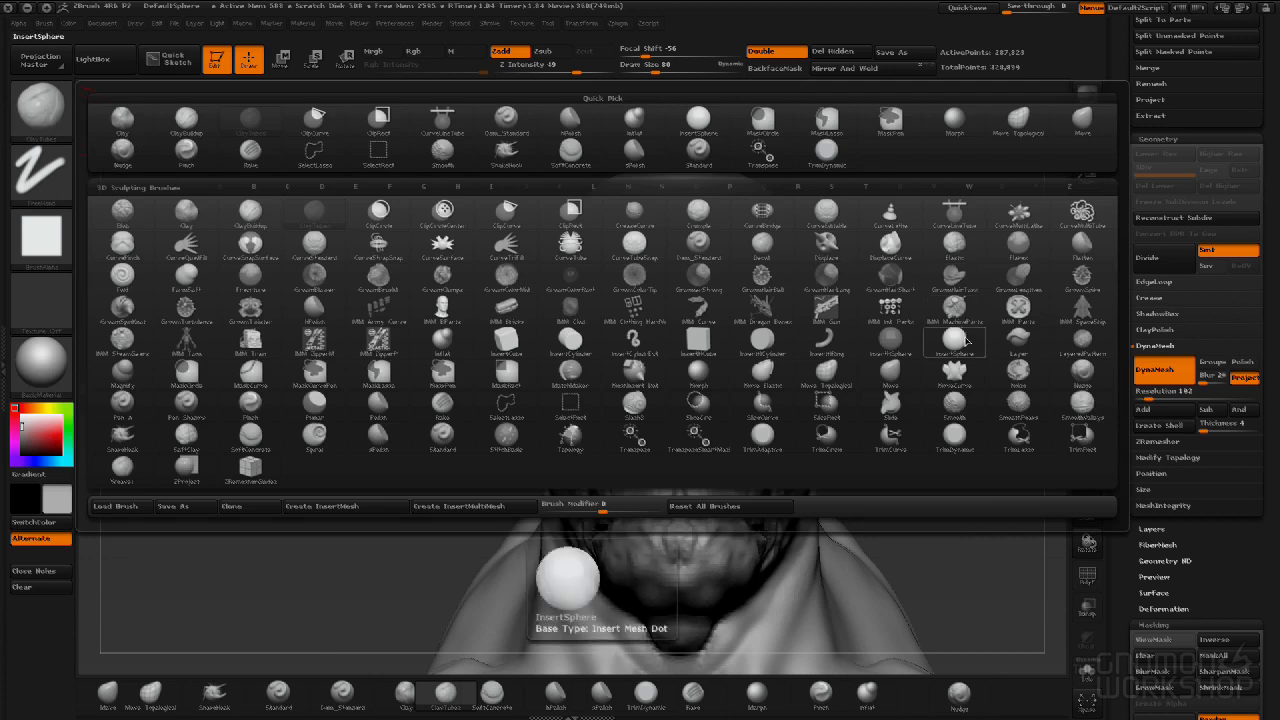
left_click(958, 341)
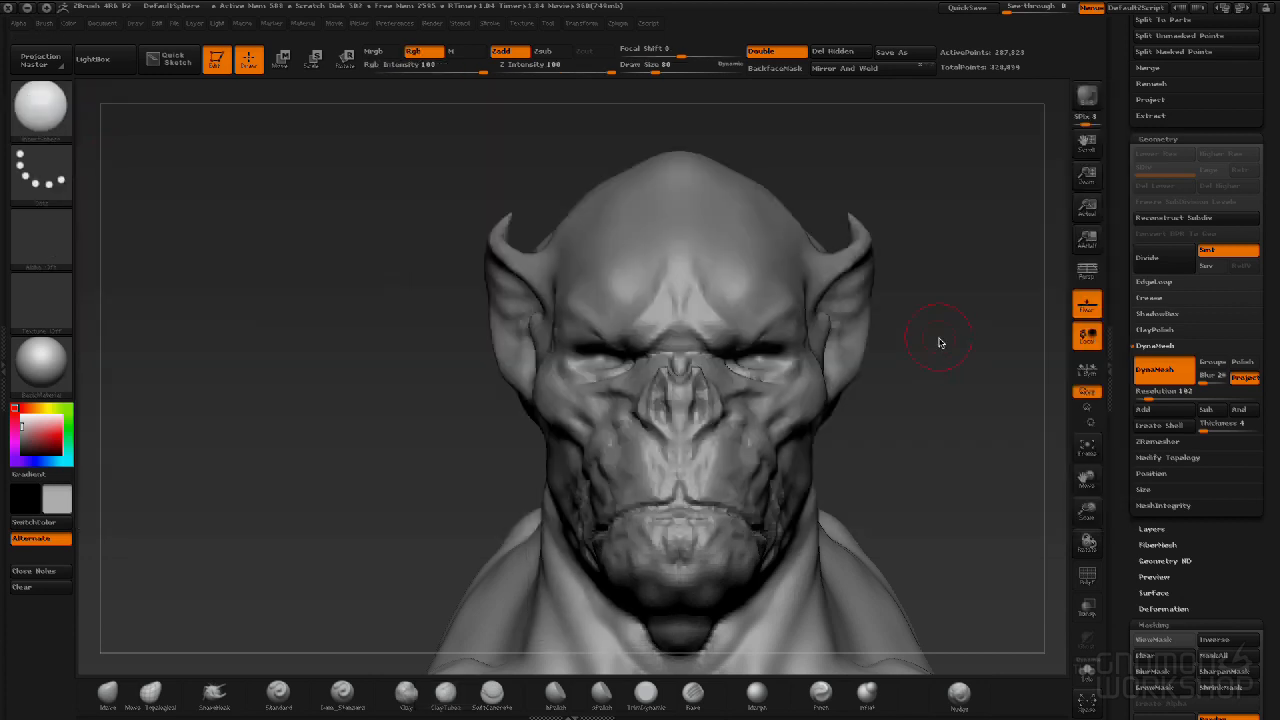
key("ctrl+i")
key("ctrl+i")
left_click_drag(921, 414, 922, 438, "alt")
left_click_drag(434, 466, 572, 446)
left_click_drag(598, 358, 638, 375)
left_click_drag(945, 427, 877, 414)
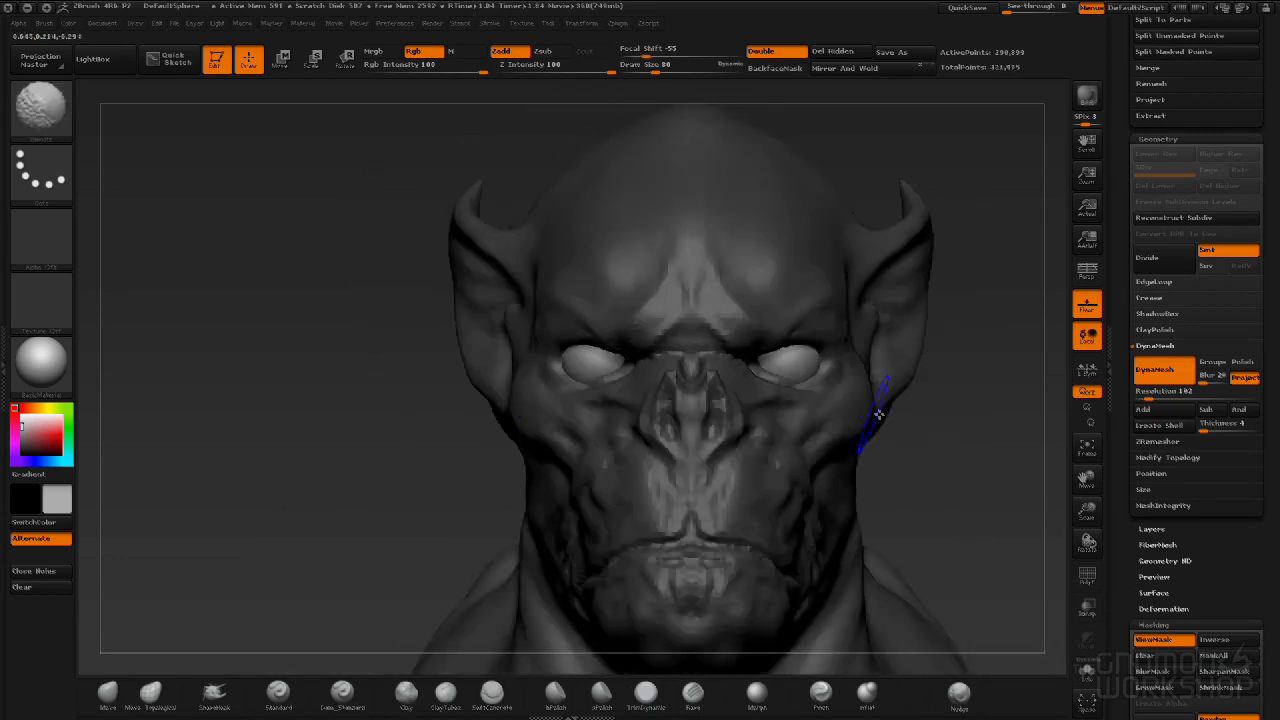
Scale the unmasked eye spheres to fit the sockets with a straight horizontal Transpose line.
left_click(312, 59)
left_click_drag(356, 326, 260, 284, "alt")
left_click_drag(380, 194, 378, 194)
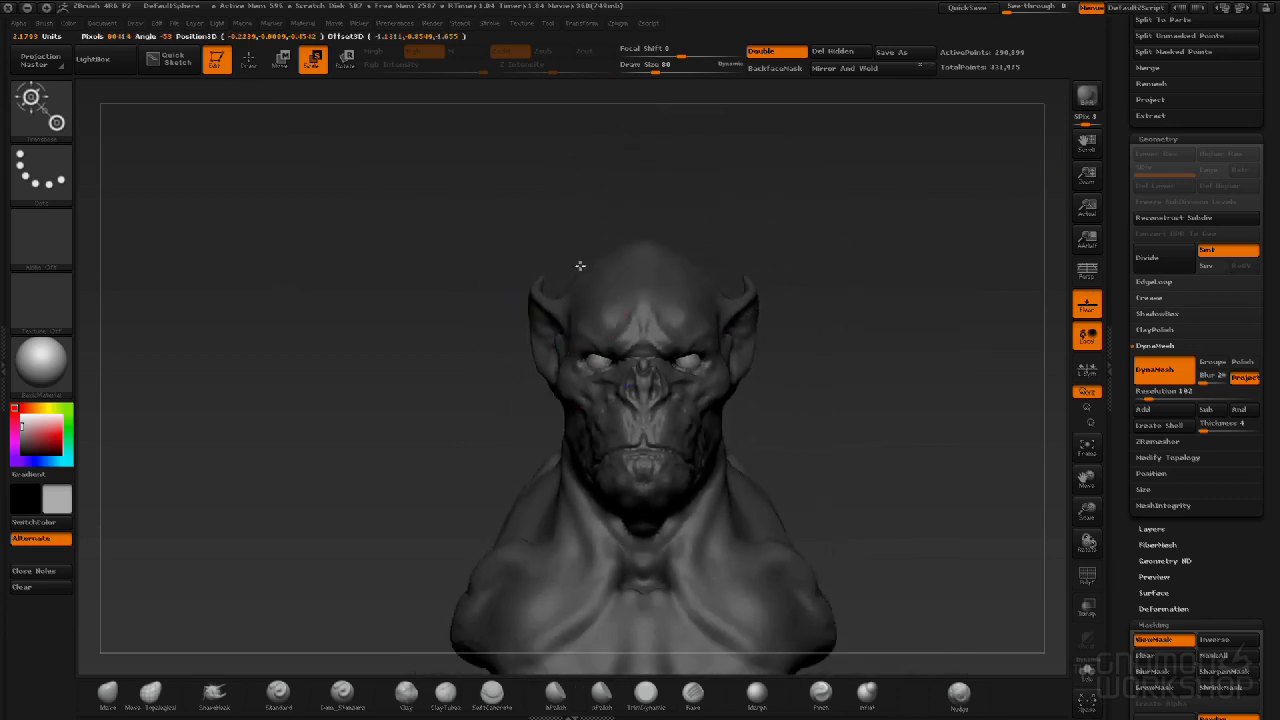
left_click_drag(486, 409, 744, 243)
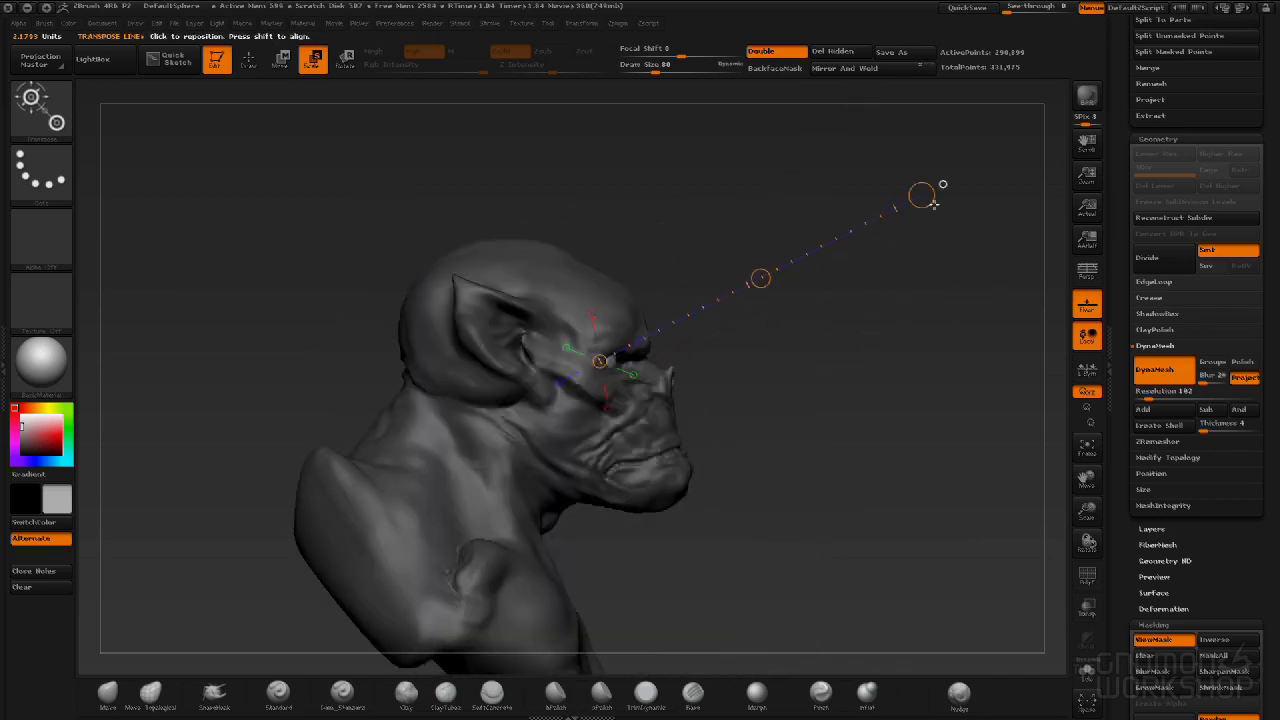
left_click_drag(925, 196, 903, 362, "shift")
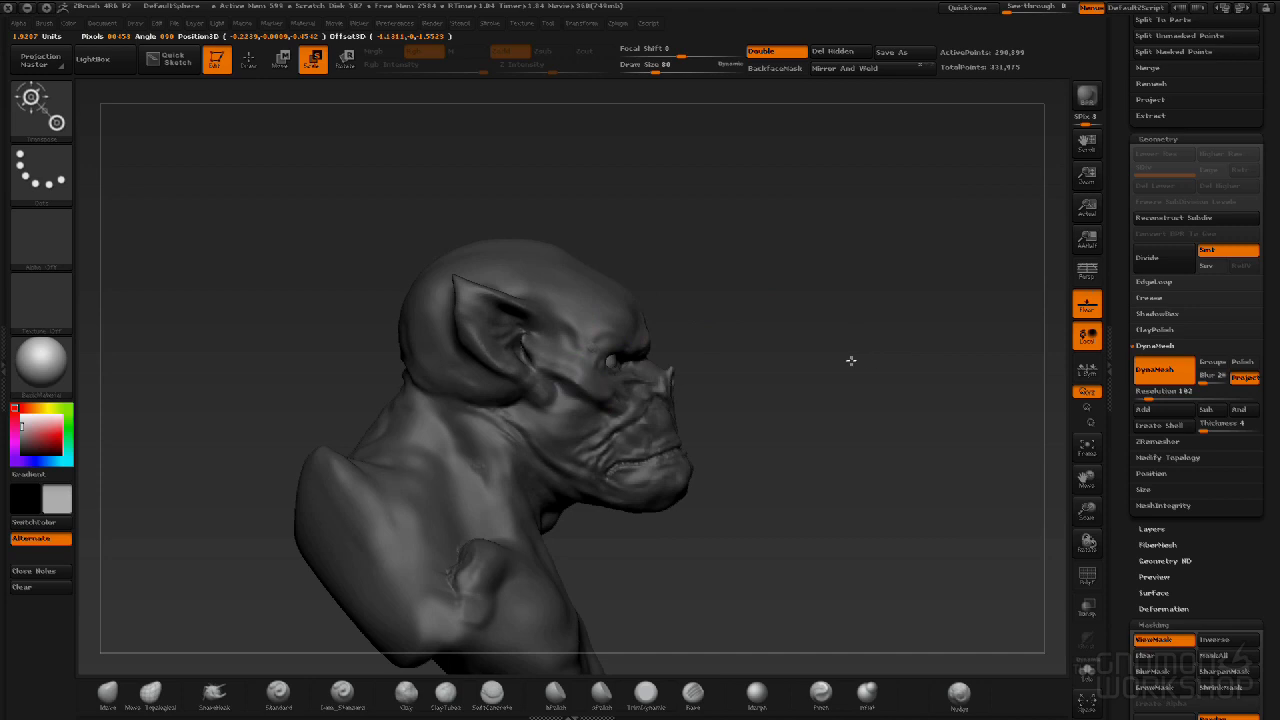
left_click_drag(720, 364, 758, 364)
Move the eye spheres sideways with the Transpose line to seat them evenly within both sockets.
left_click(281, 57)
left_click_drag(880, 468, 797, 483)
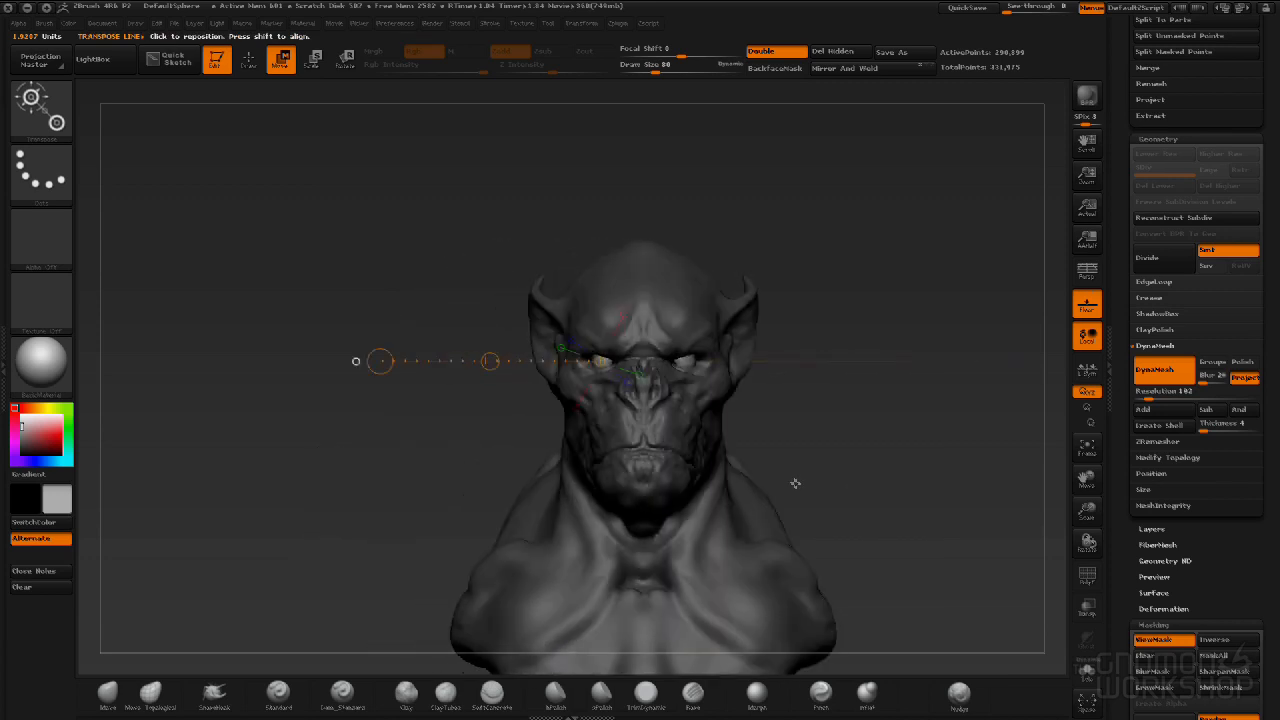
left_click_drag(490, 361, 490, 360)
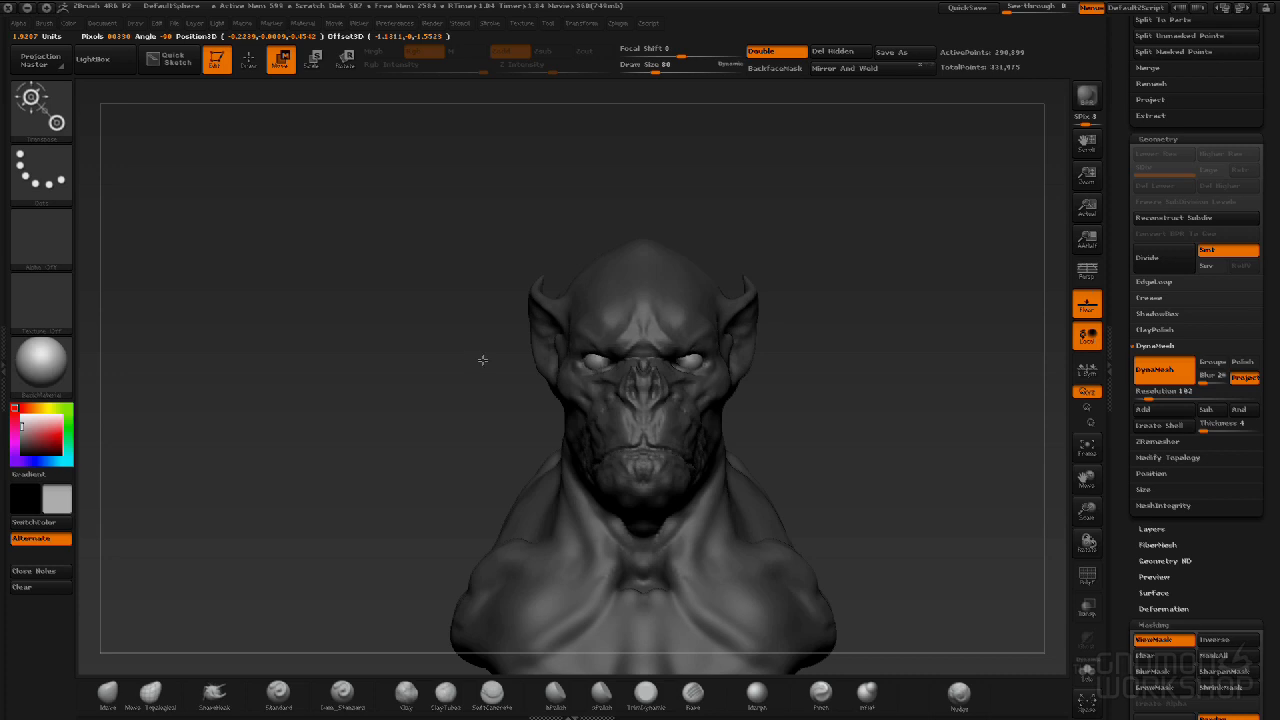
left_click_drag(483, 360, 483, 361)
mouse_move(426, 455)
left_mouse_down()
mouse_move(437, 594)
mouse_move(744, 471)
mouse_move(811, 471)
mouse_move(700, 540)
mouse_move(560, 537)
mouse_move(580, 562)
mouse_move(714, 571)
mouse_move(670, 555)
left_mouse_up()
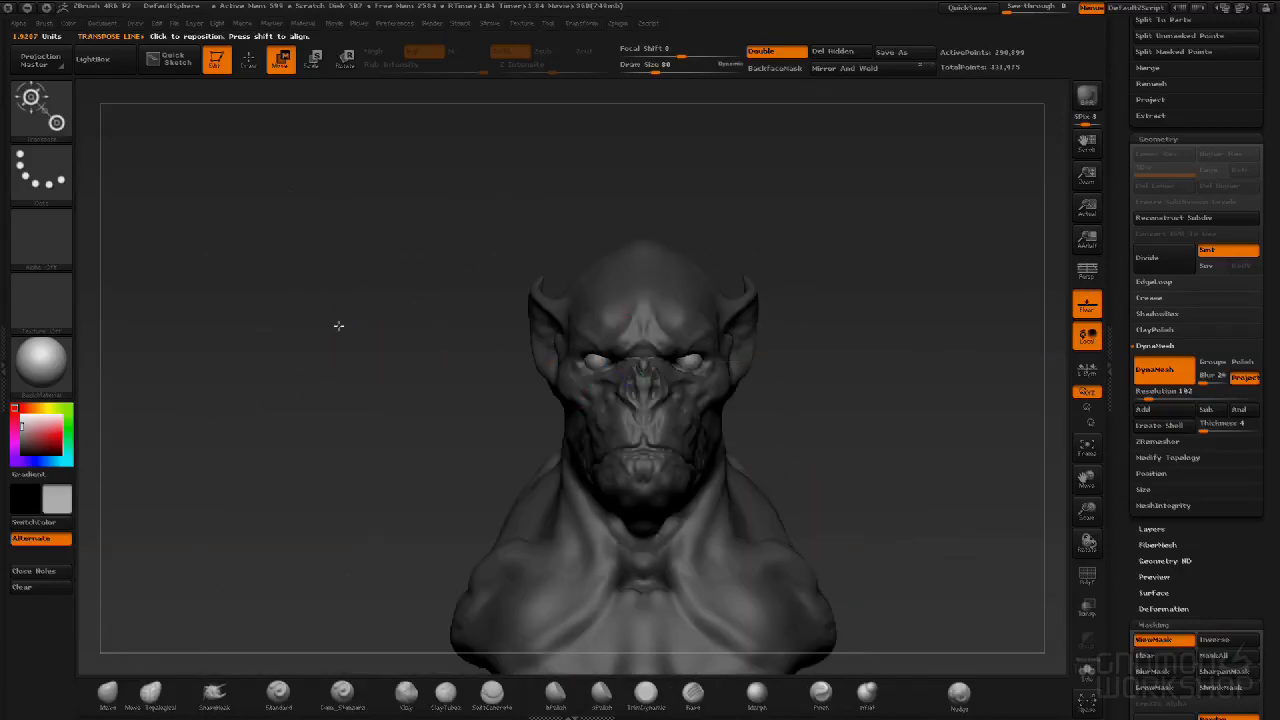
left_click_drag(337, 249, 458, 375, "alt")
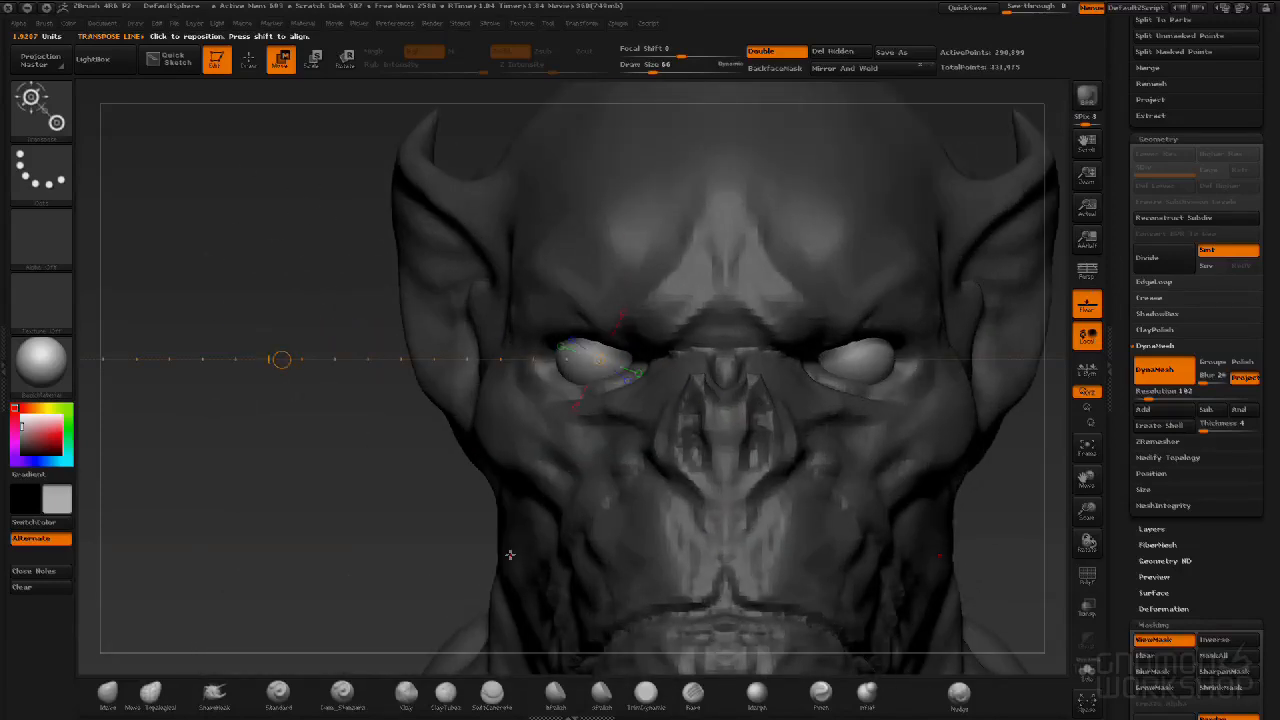
left_click_drag(397, 503, 340, 470, "alt")
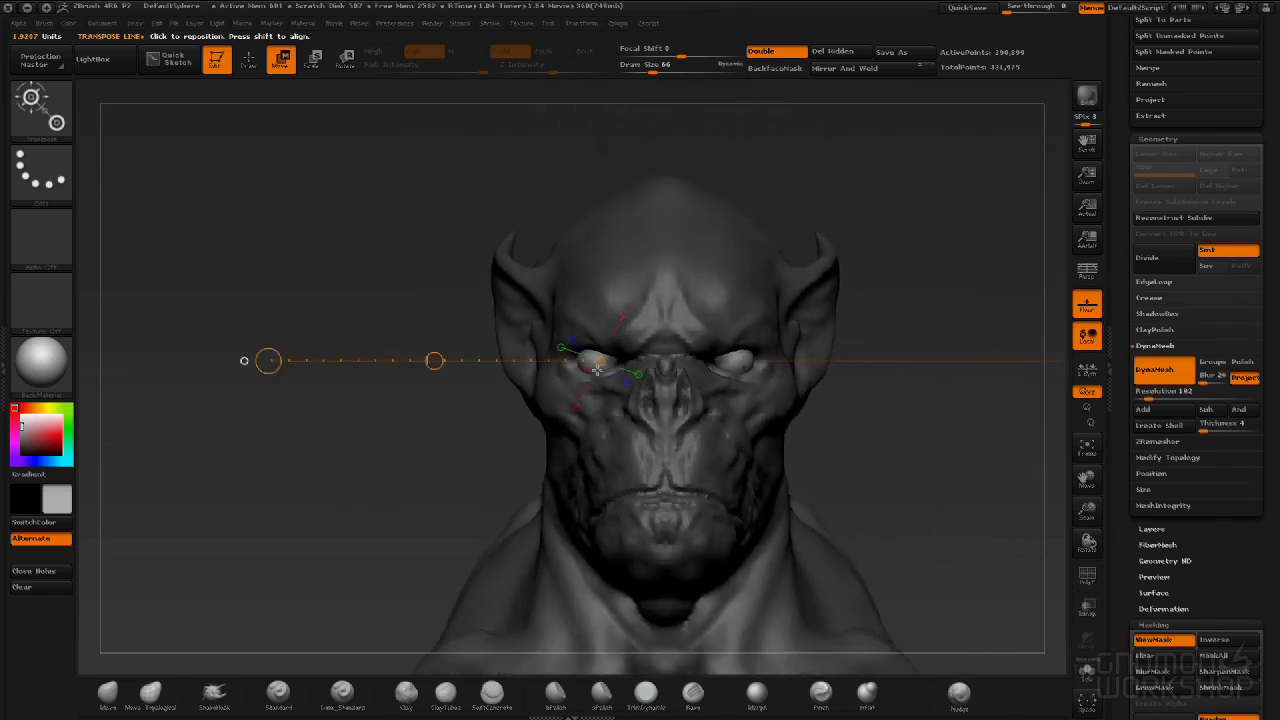
mouse_move(451, 460)
left_mouse_down()
mouse_move(440, 474)
mouse_move(420, 457)
mouse_move(442, 514)
mouse_move(451, 440)
left_mouse_up()
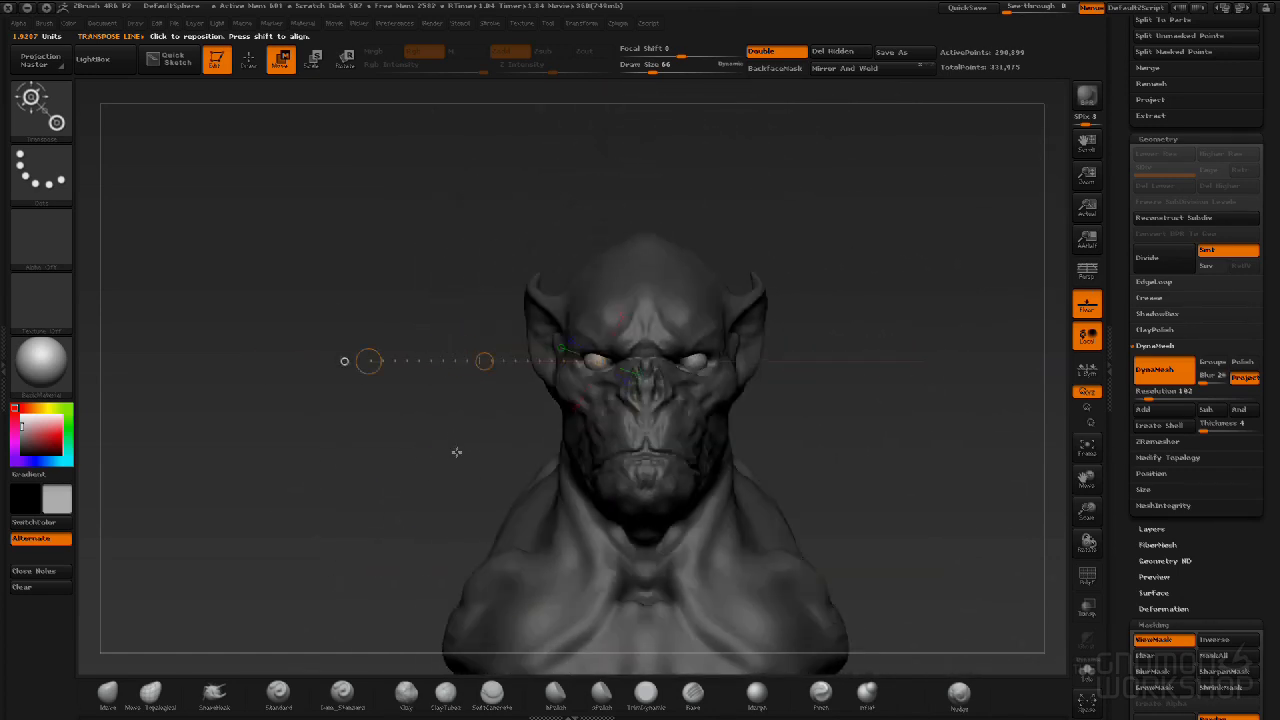
left_click_drag(484, 361, 480, 361)
left_click_drag(484, 494, 496, 458)
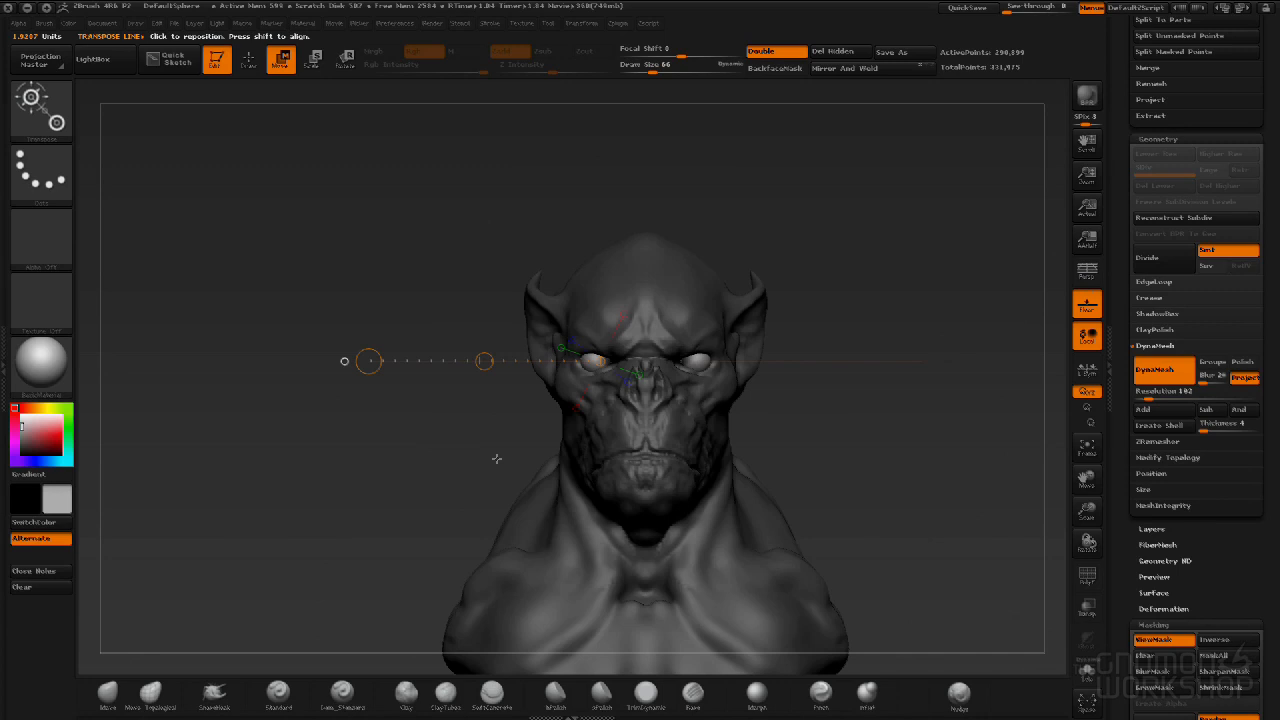
Try to fuse the inserted eye spheres with the head by clearing the mask and updating the DynaMesh.
left_click(249, 61)
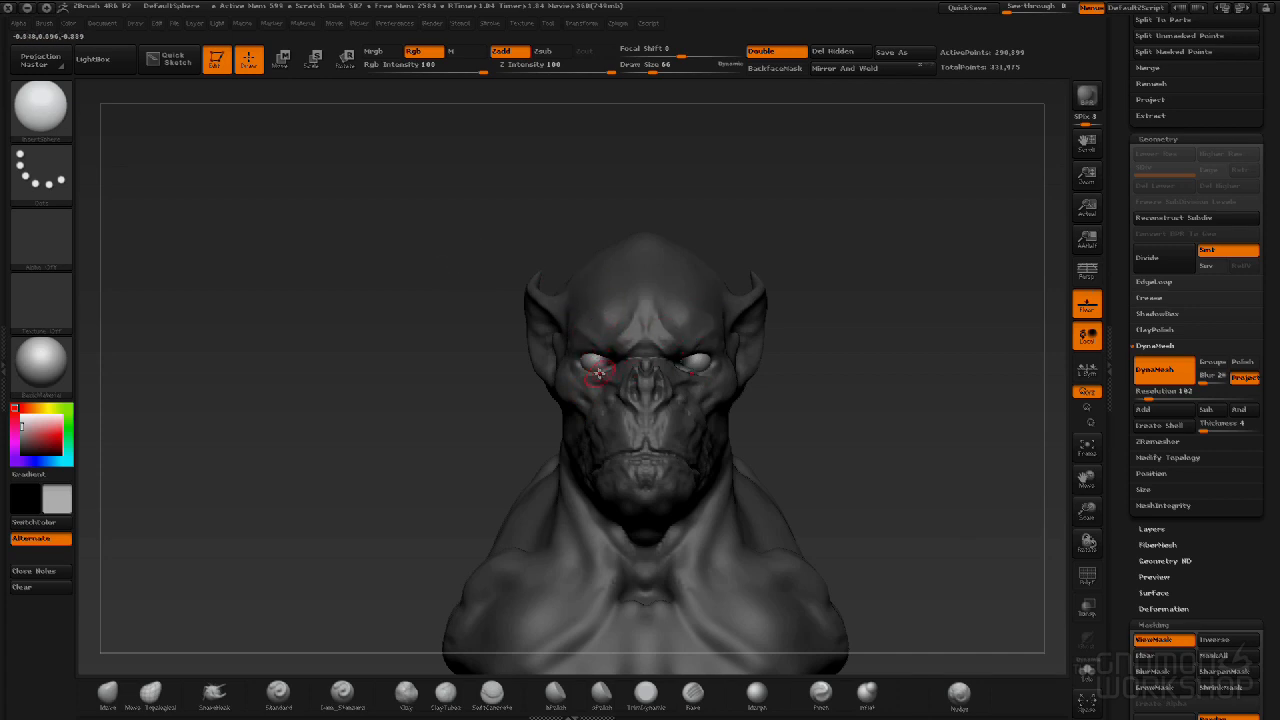
mouse_move(820, 440)
left_mouse_down()
mouse_move(920, 443)
mouse_move(795, 443)
mouse_move(900, 446)
left_mouse_up()
left_click_drag(818, 434, 736, 432)
left_click_drag(858, 221, 932, 350, "ctrl")
left_click_drag(849, 177, 1002, 449, "ctrl")
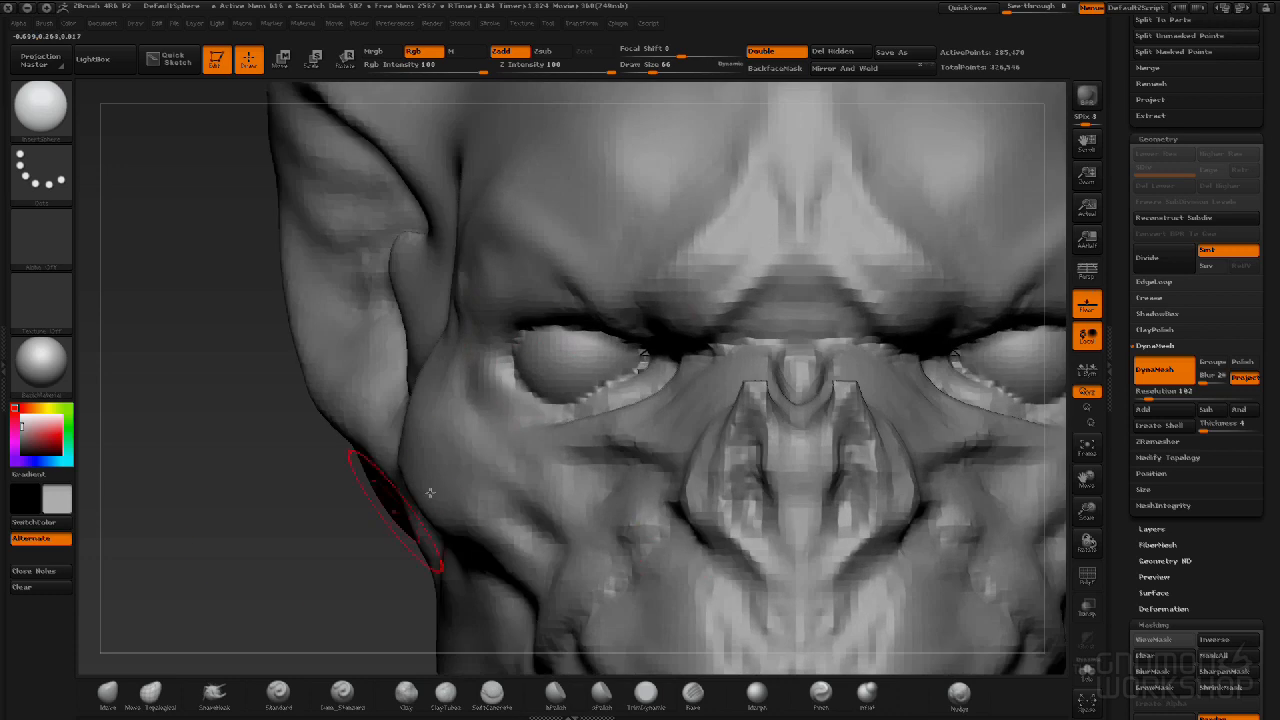
left_click_drag(267, 547, 145, 430, "alt")
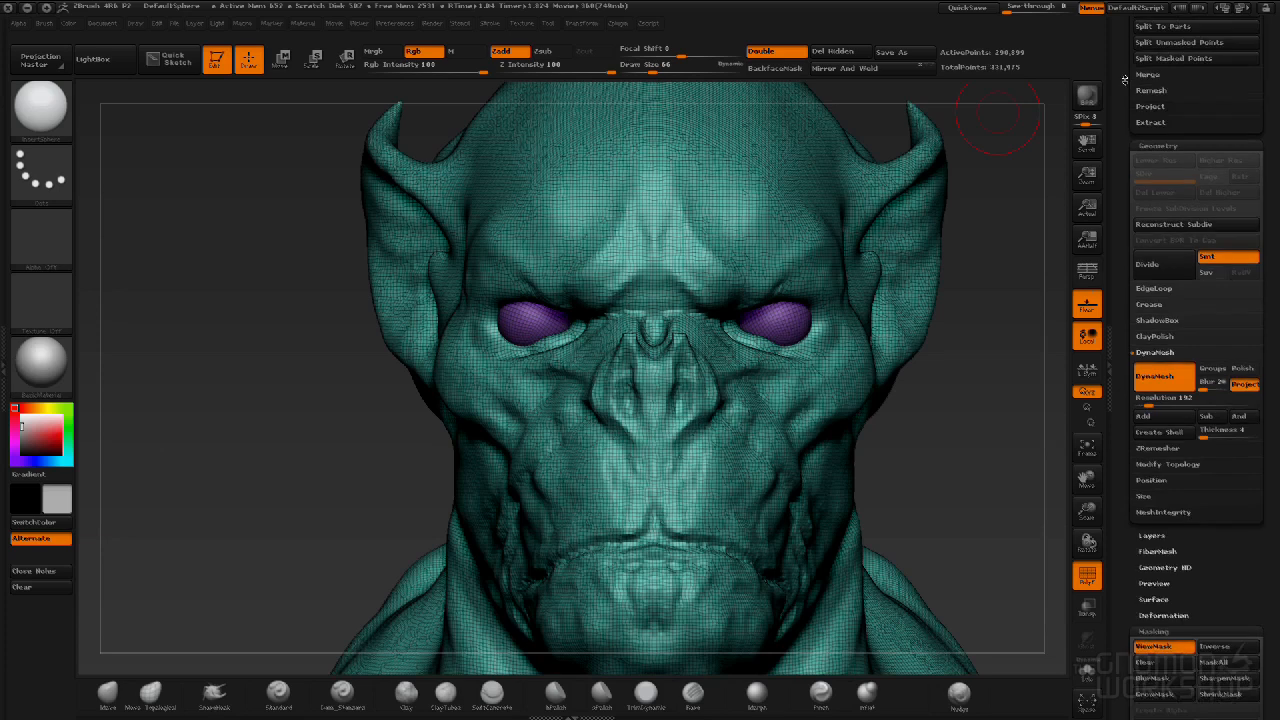
Separate the eyes from the head into their own subtool with Groups Split, accepting that it cannot be undone.
scroll(1161, 245, "up", 5)
scroll(1161, 245, "up", 2)
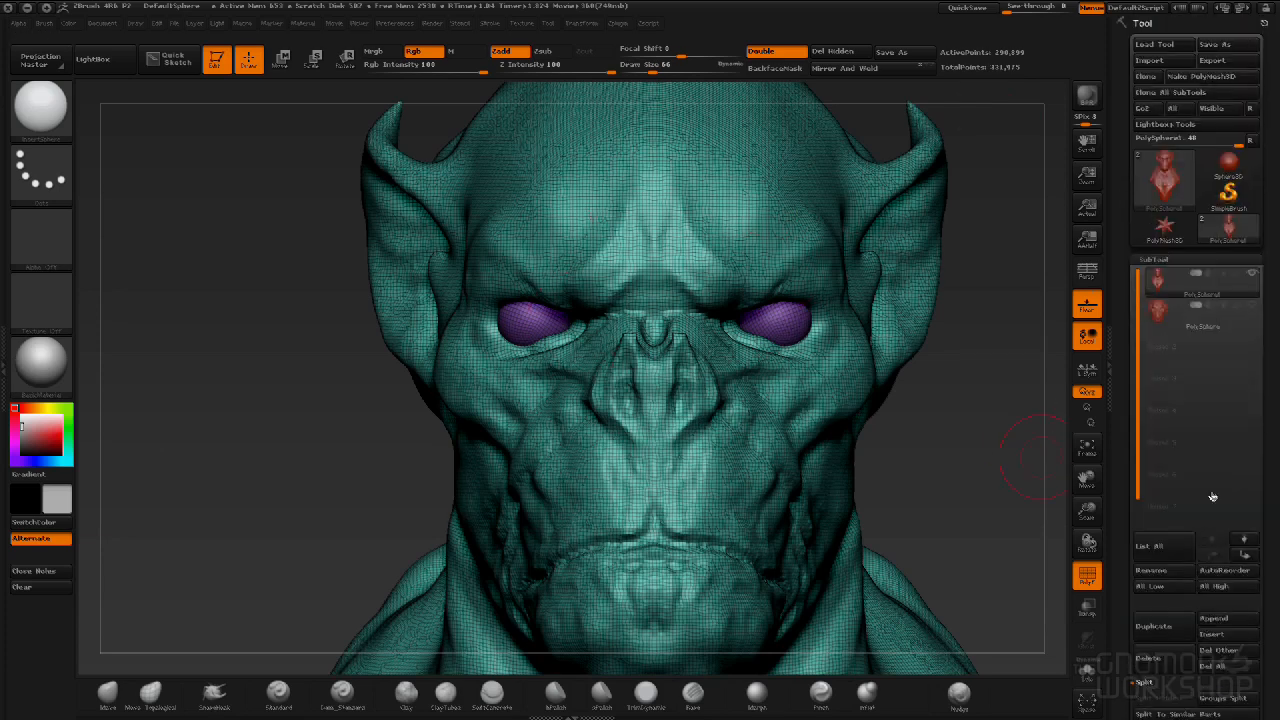
scroll(1183, 367, "down", 10)
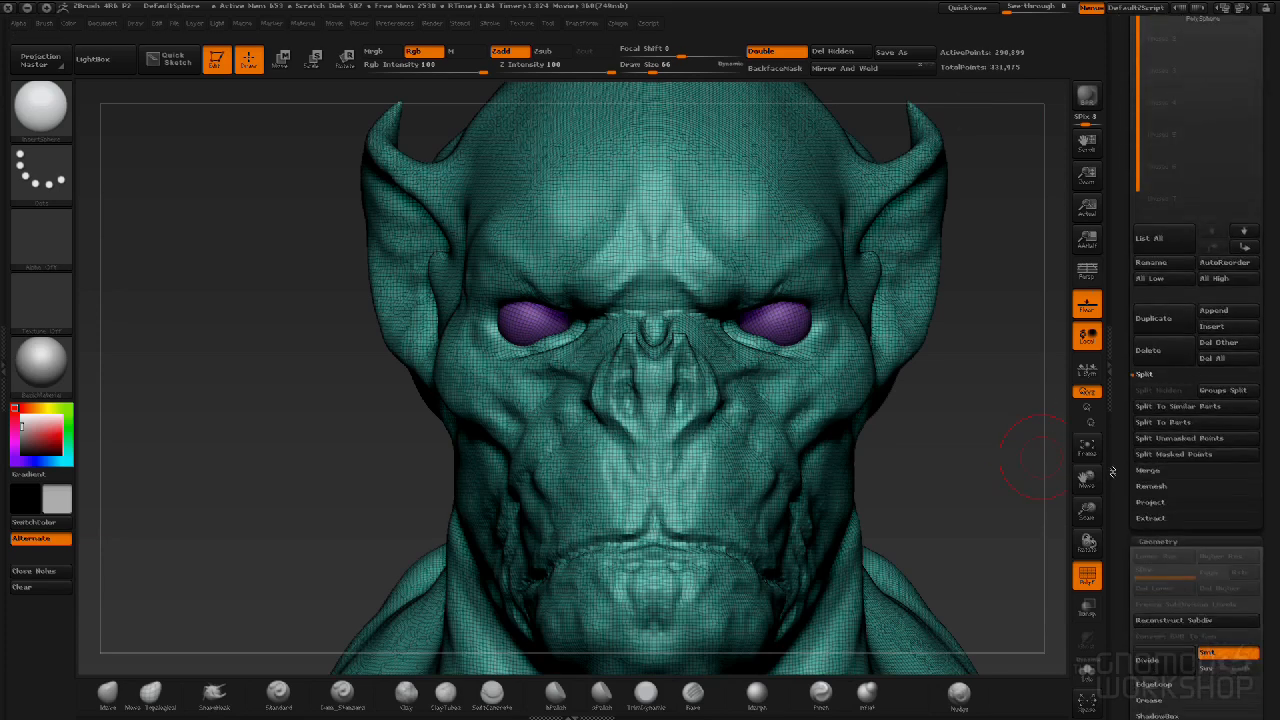
left_click(1227, 384)
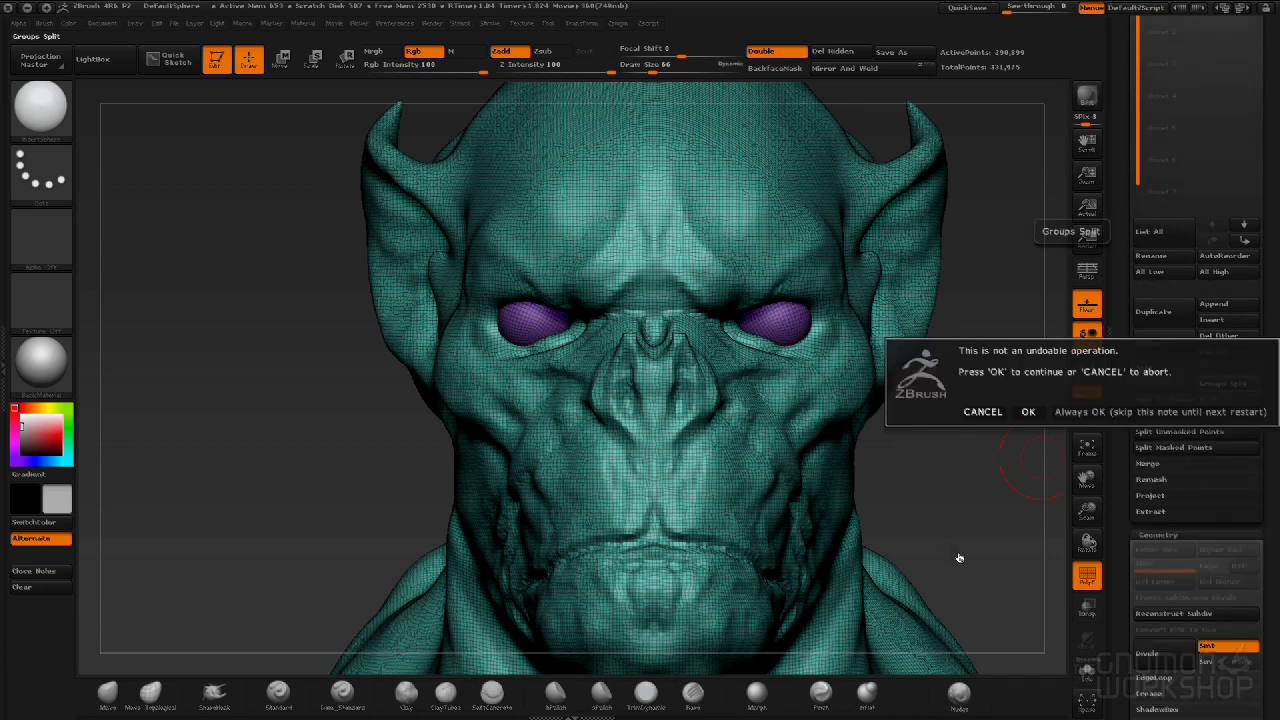
left_click(1029, 412)
left_click_drag(998, 434, 963, 420, "alt")
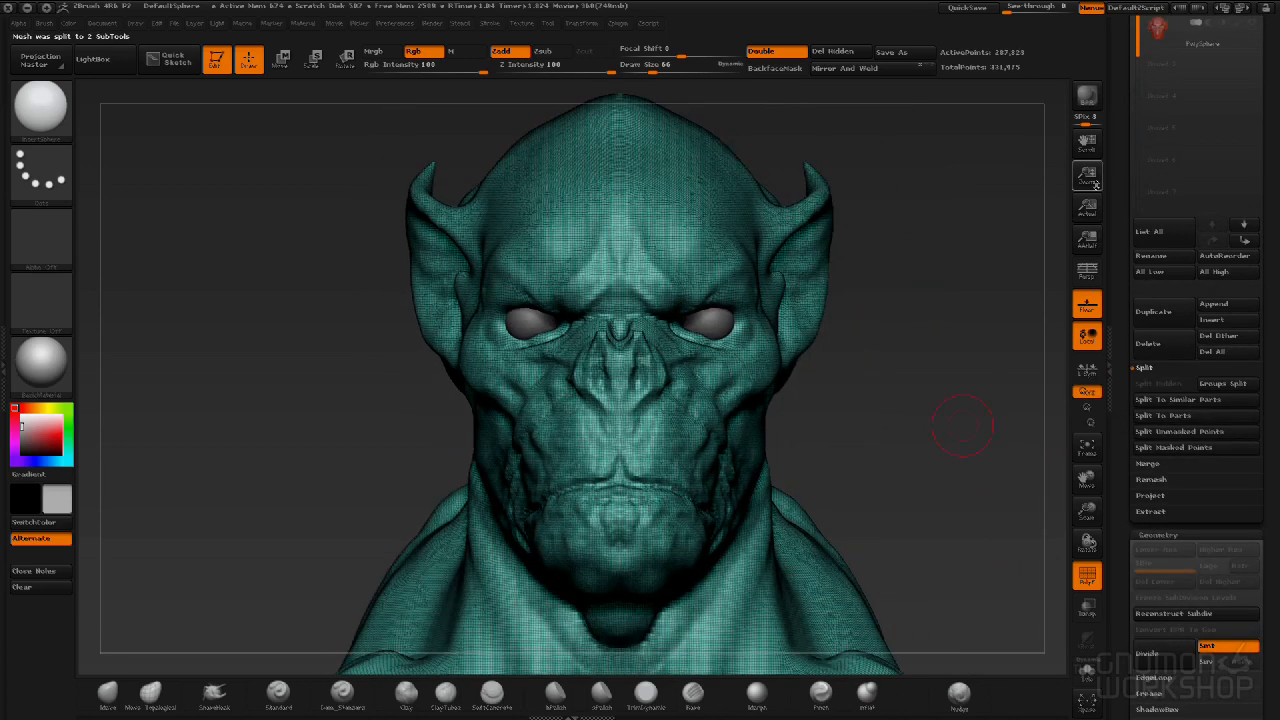
scroll(1149, 295, "up", 5)
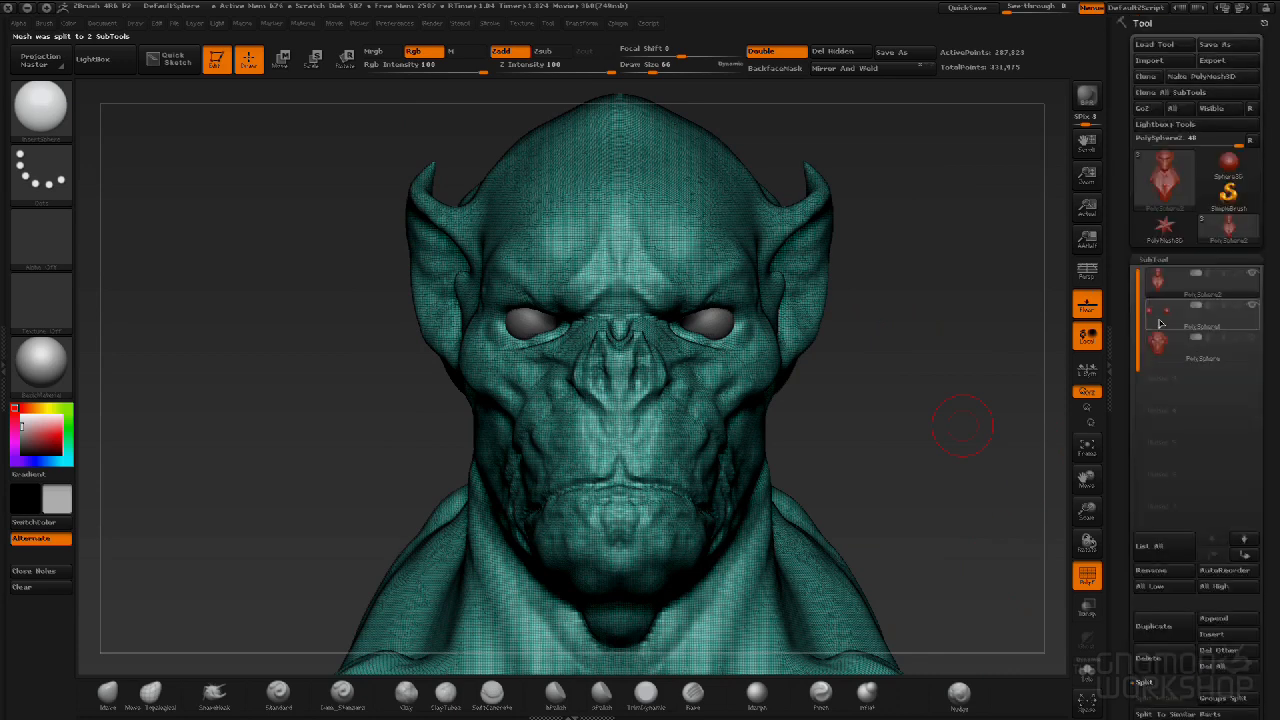
Toggle the eye subtool's visibility, select the head subtool and turn off its polygroup wireframe display.
left_click_drag(931, 423, 859, 373)
left_click(1250, 309)
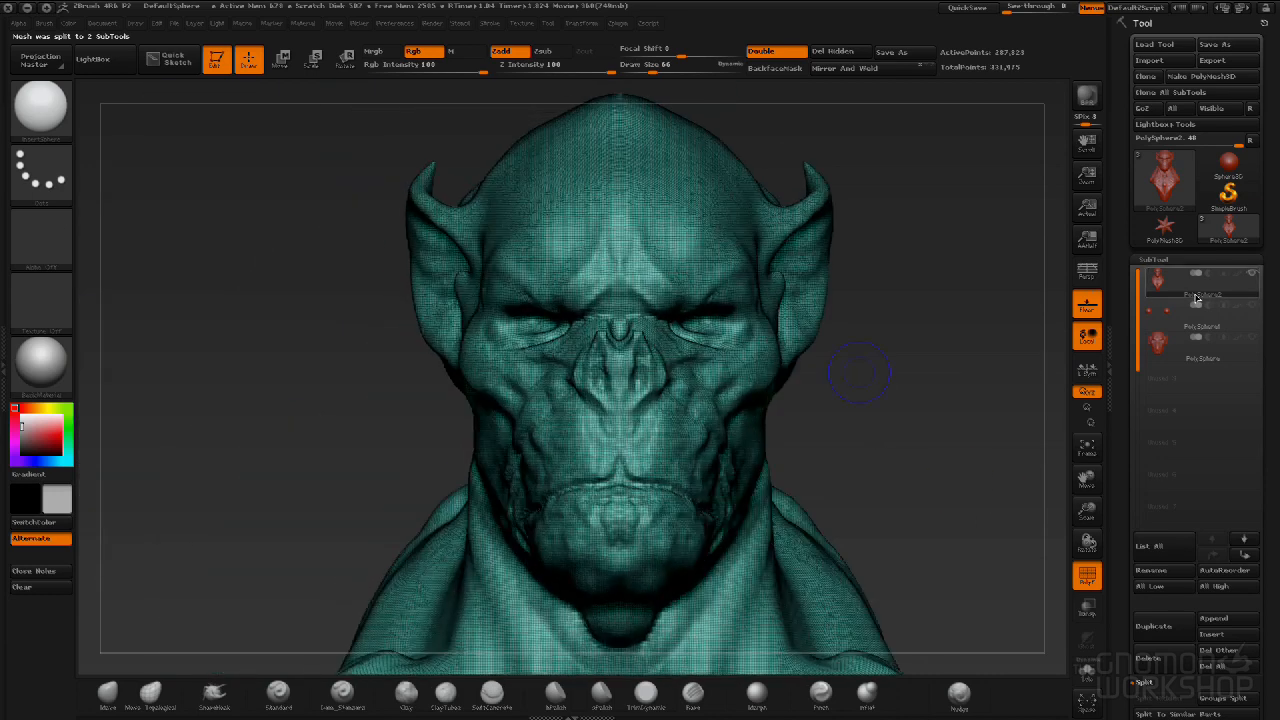
left_click(1254, 304)
left_click(1182, 276)
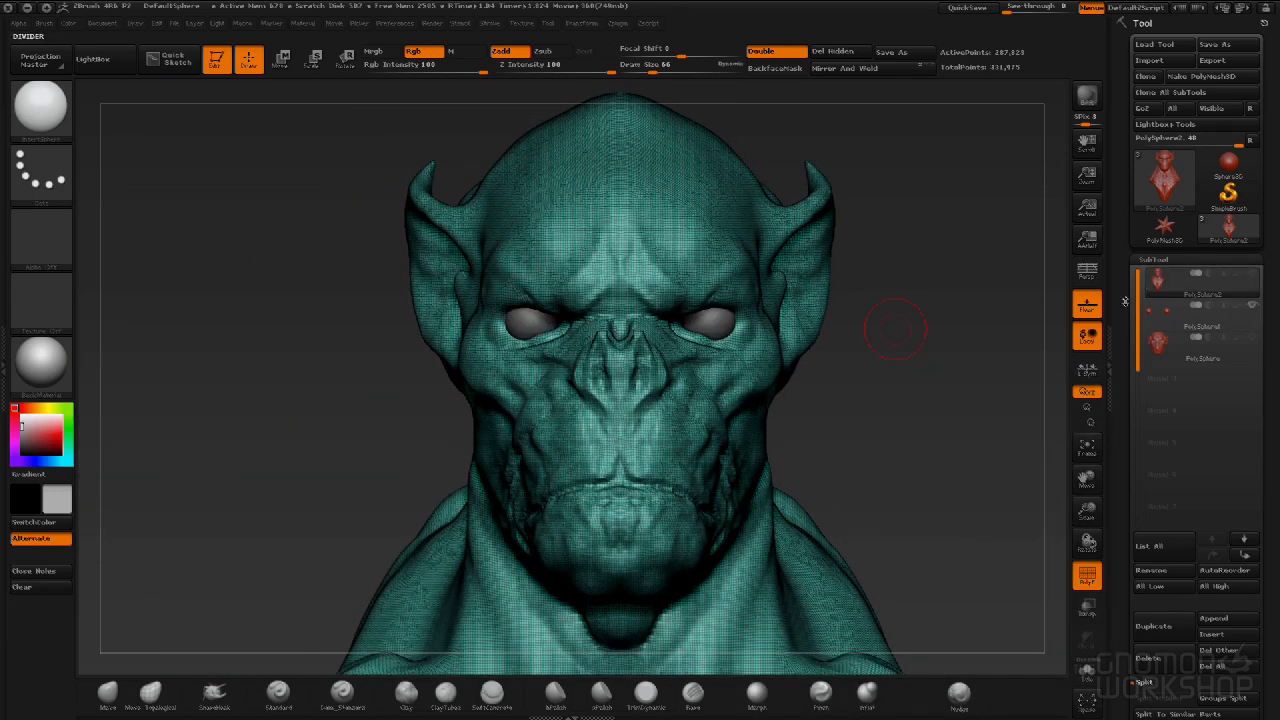
key("shift+f")
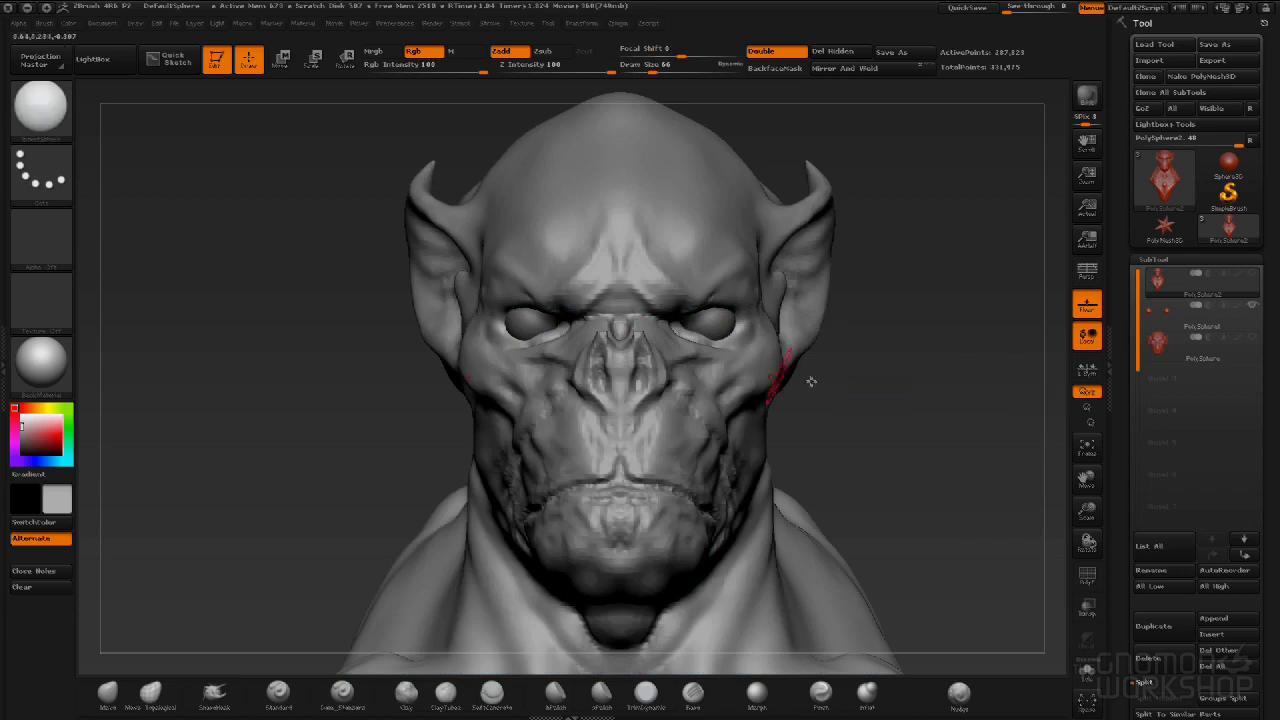
left_click_drag(890, 431, 817, 432)
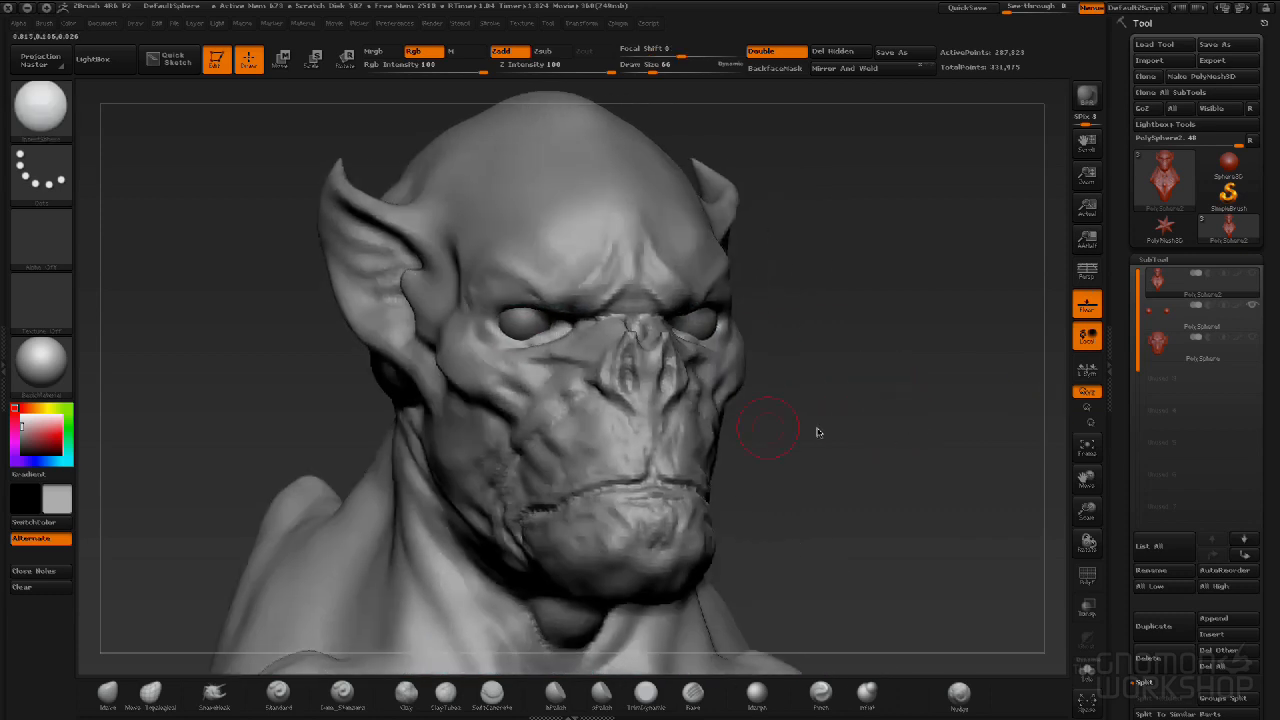
Pick the Standard brush with a smaller draw size and isolate the eyeball subtool, ready for Transpose.
left_click(280, 694)
mouse_move(904, 272)
left_mouse_down("alt")
mouse_move(931, 294)
mouse_move(951, 374)
left_mouse_up("alt")
key("bracketleft")
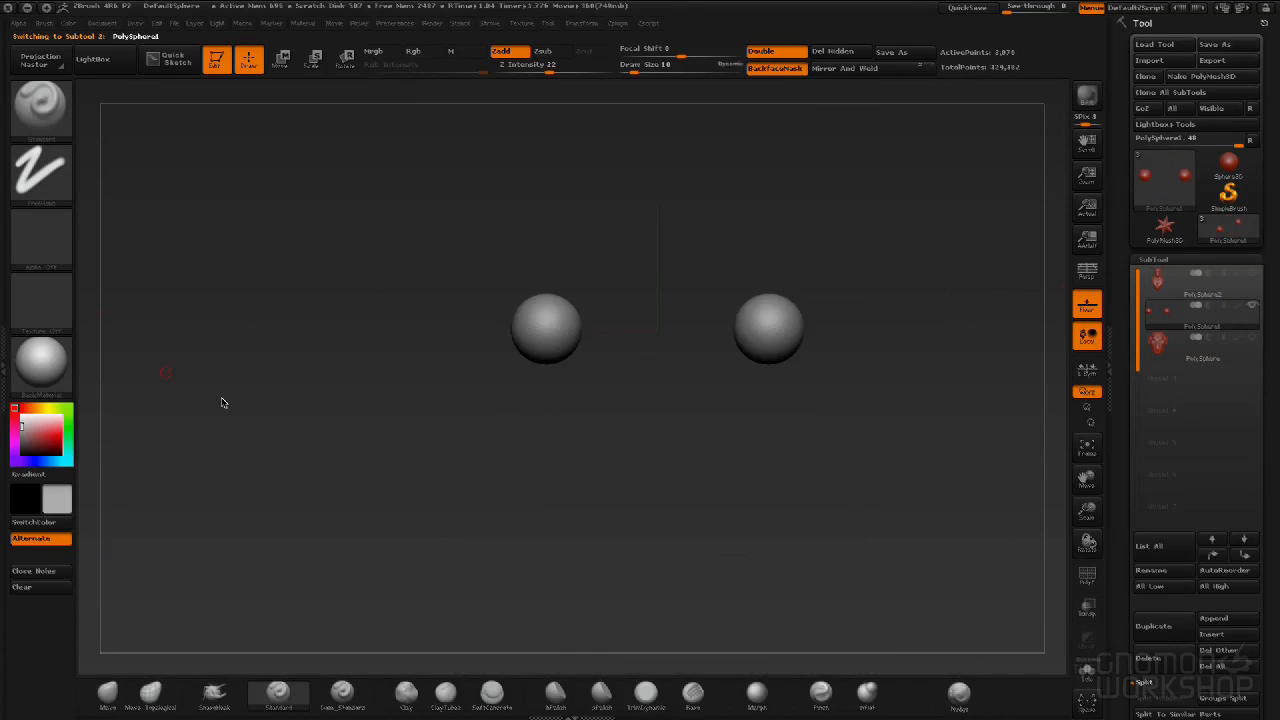
key("e")
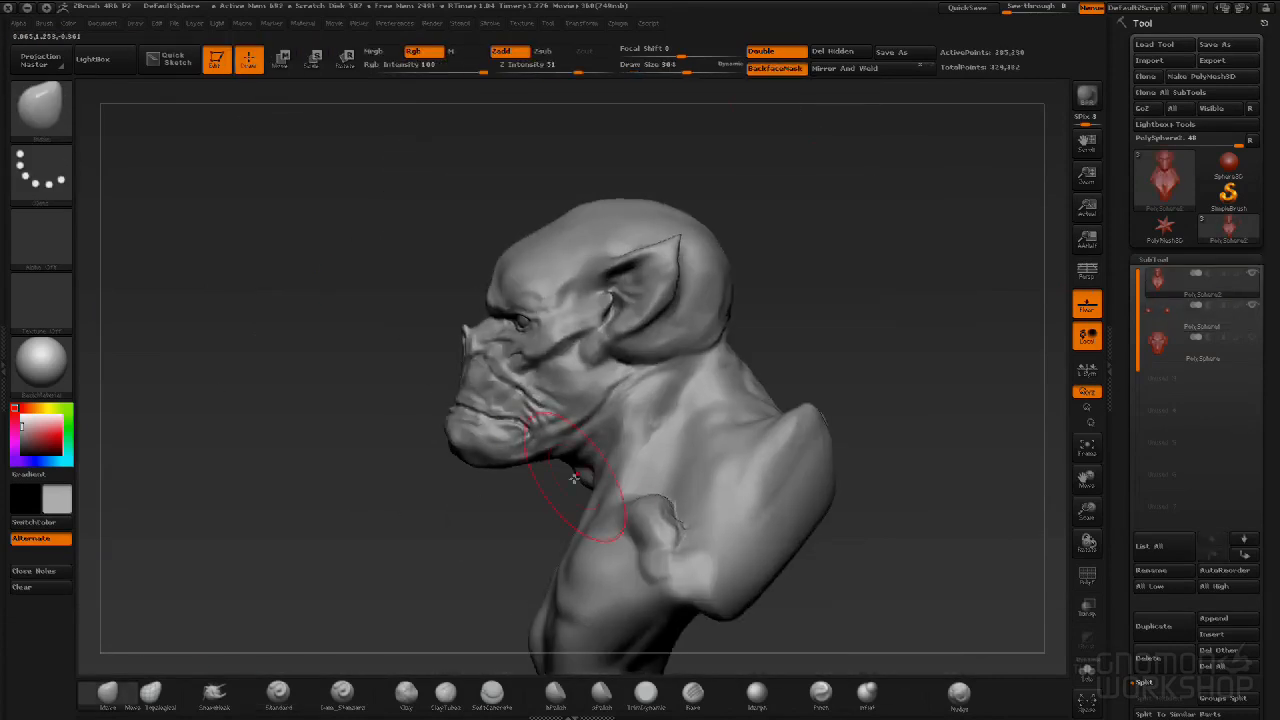
Adjust the throat profile under the jaw in side view with a large Move brush.
mouse_move(573, 478)
left_mouse_down()
mouse_move(766, 523)
mouse_move(614, 472)
mouse_move(850, 470)
mouse_move(777, 451)
mouse_move(903, 400)
left_mouse_up()
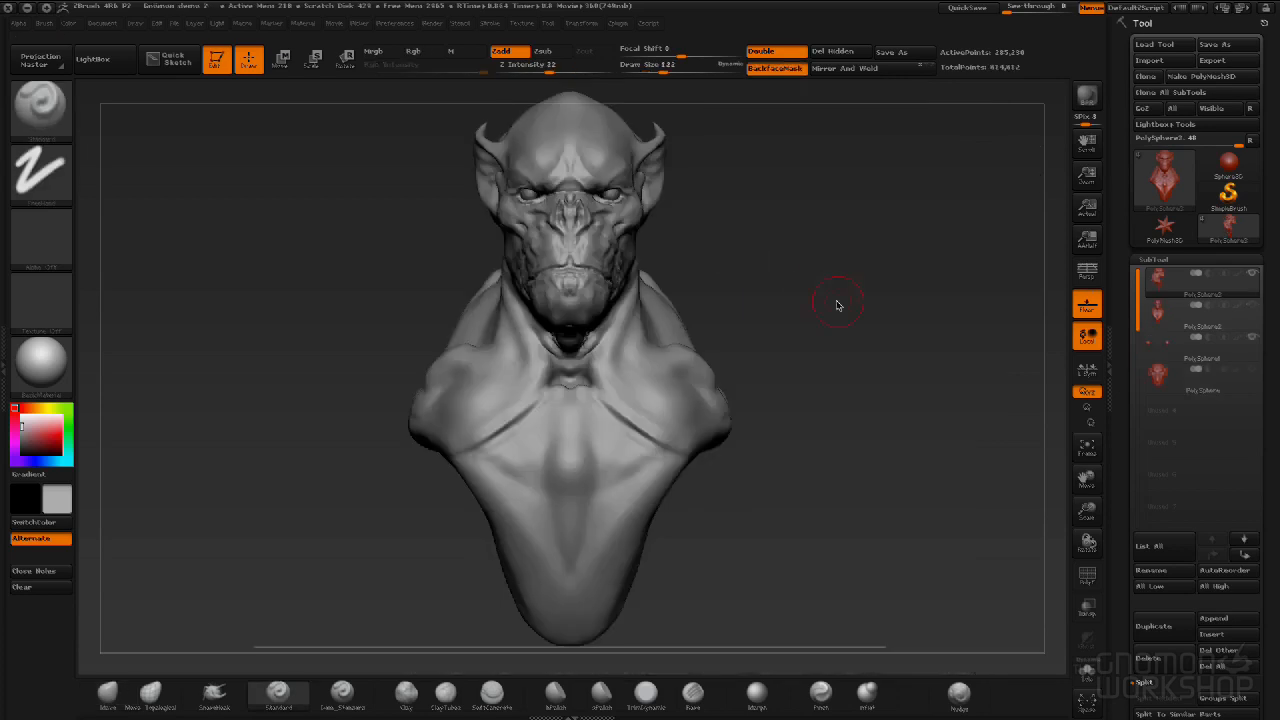
mouse_move(837, 300)
left_mouse_down()
mouse_move(880, 237)
mouse_move(869, 360)
mouse_move(847, 297)
left_mouse_up()
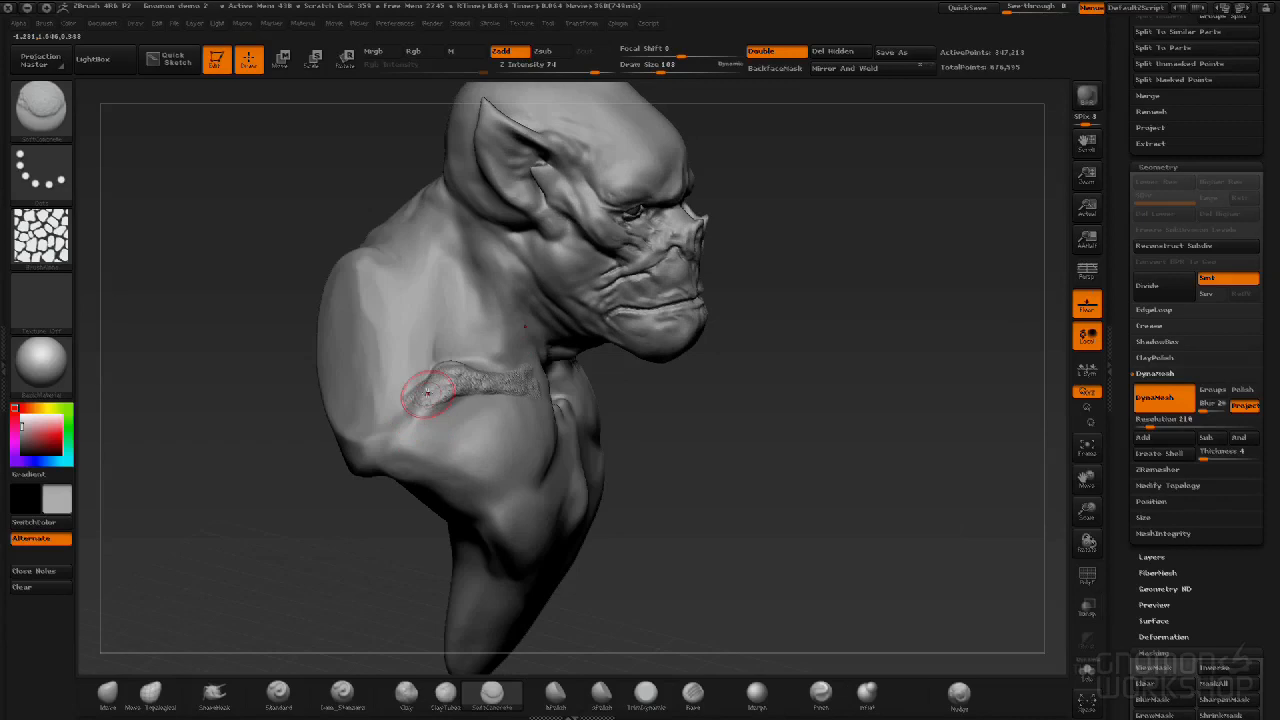
Roughen the shoulders and upper chest with the SoftConcrete brush at Z Intensity 74 and smooth the texture back.
mouse_move(429, 383)
left_mouse_down()
mouse_move(400, 410)
mouse_move(380, 405)
left_mouse_up()
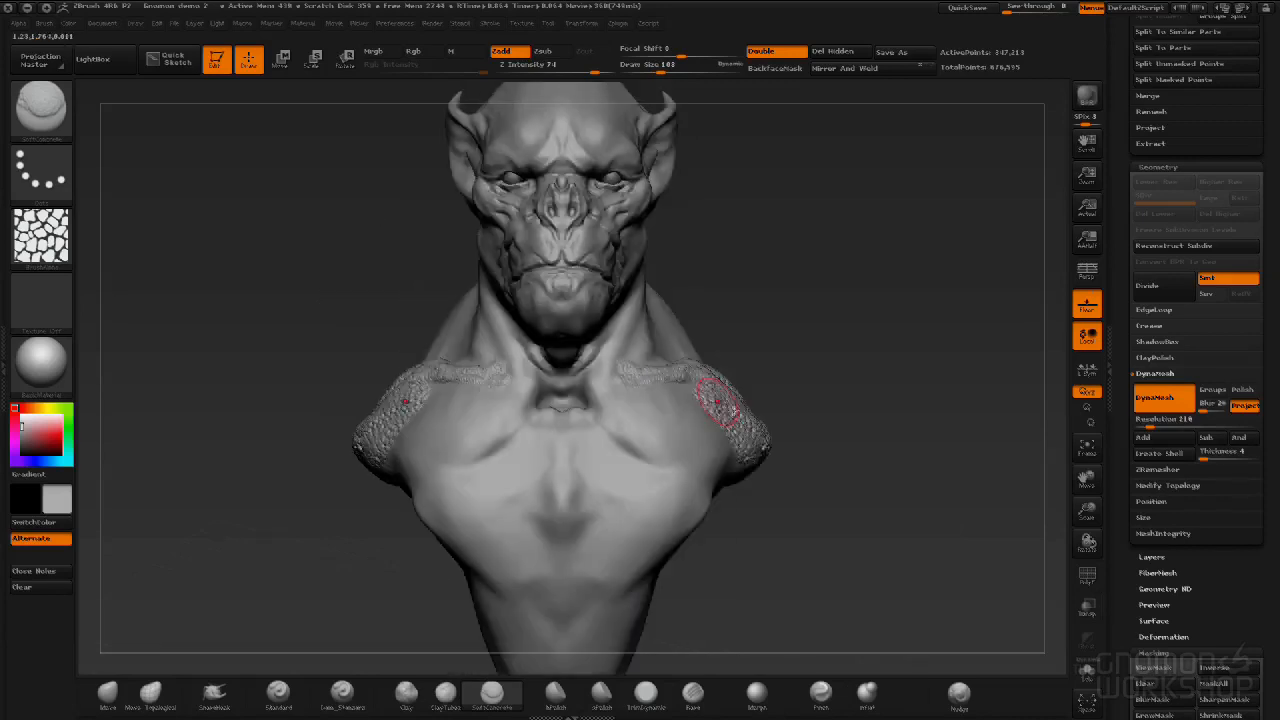
left_click_drag(800, 390, 670, 390)
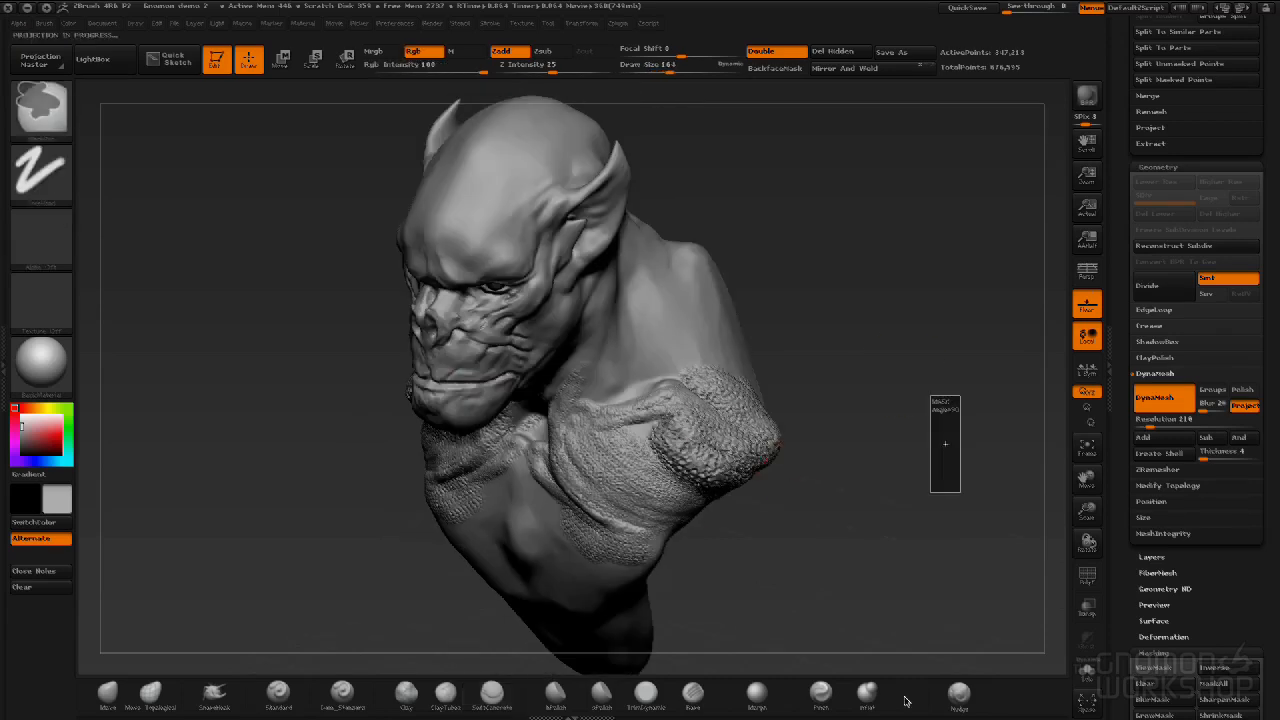
mouse_move(700, 400)
left_mouse_down("shift")
mouse_move(650, 470)
mouse_move(760, 438)
left_mouse_up("shift")
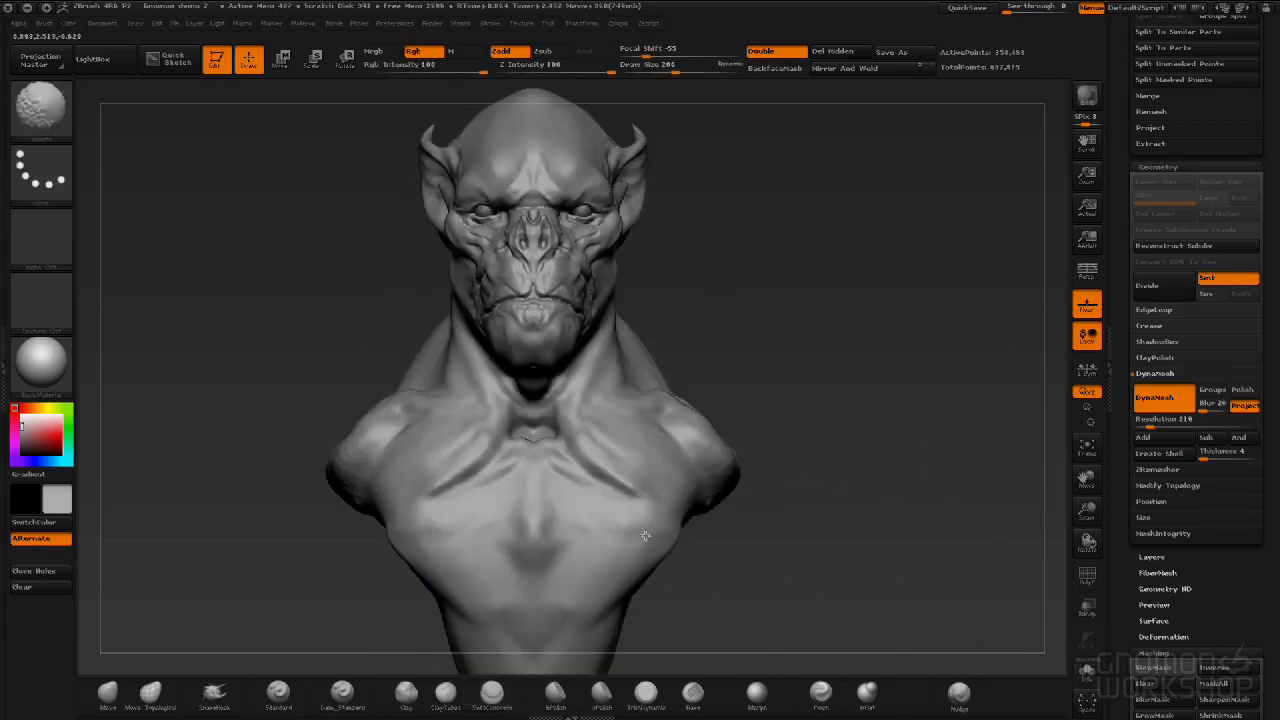
Brush SoftConcrete texture over the side of the neck and the chest muscles to break up the smooth surface.
left_click_drag(700, 380, 850, 380)
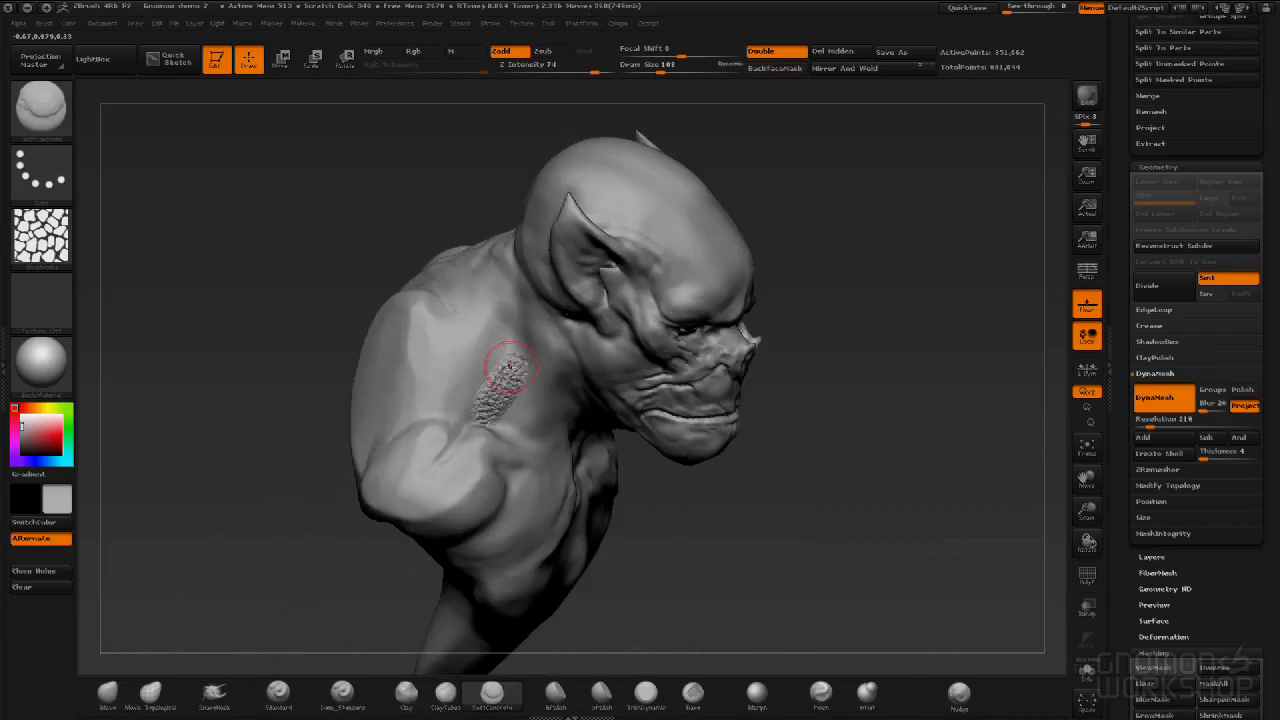
left_click_drag(510, 366, 505, 312)
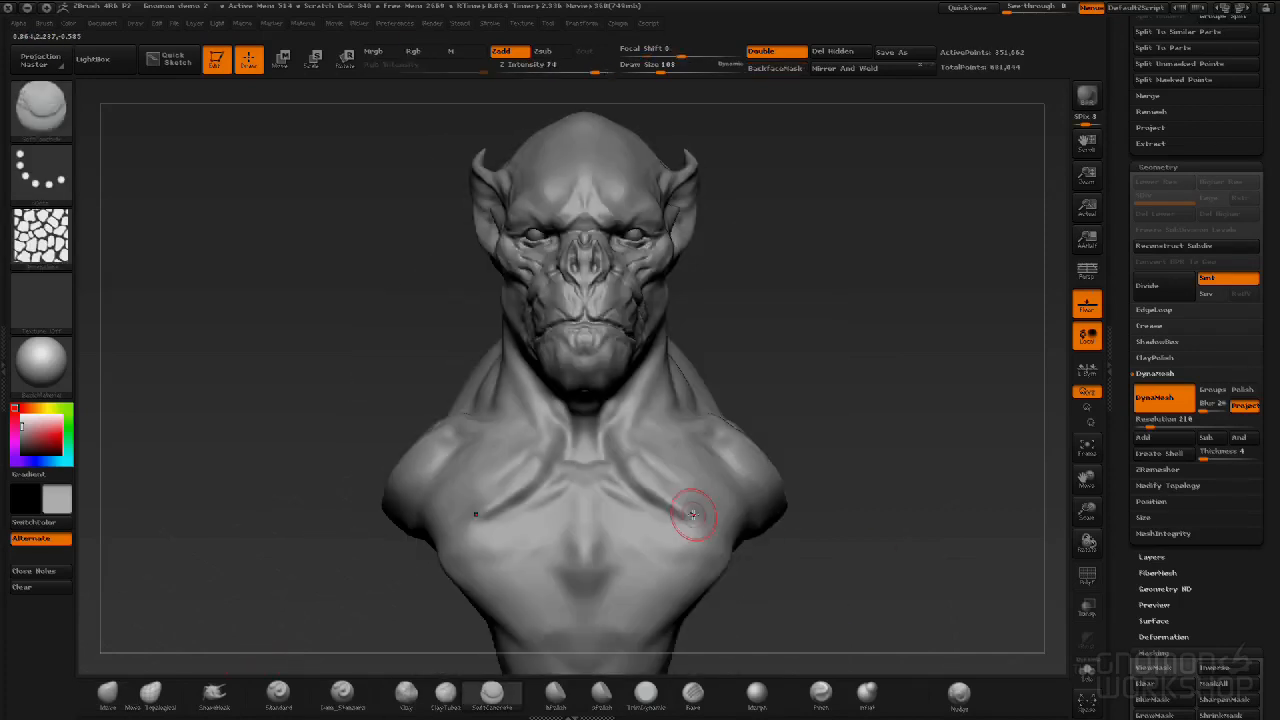
mouse_move(686, 509)
left_mouse_down()
mouse_move(449, 557)
mouse_move(577, 527)
mouse_move(557, 608)
left_mouse_up()
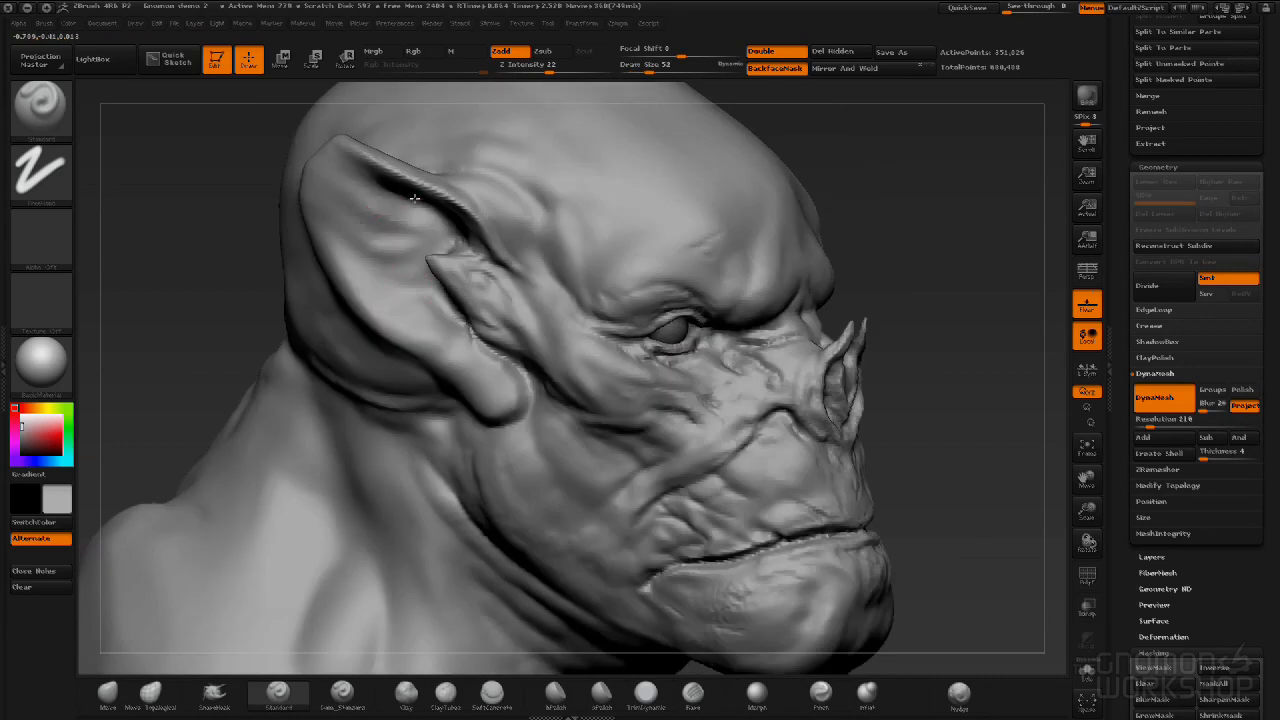
Refine the ear with the Standard brush and rake fine directional wrinkles across the cheek and jaw.
left_click_drag(415, 198, 332, 194)
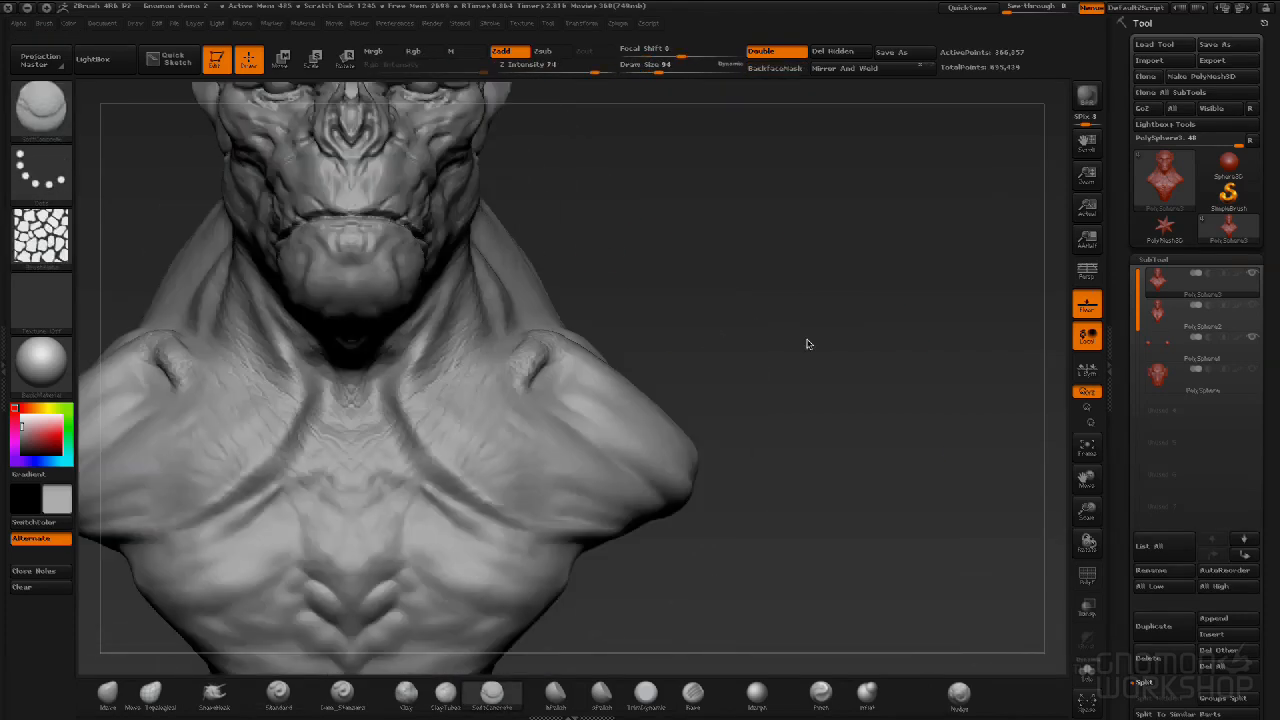
mouse_move(455, 340)
left_mouse_down()
mouse_move(486, 371)
mouse_move(470, 350)
left_mouse_up()
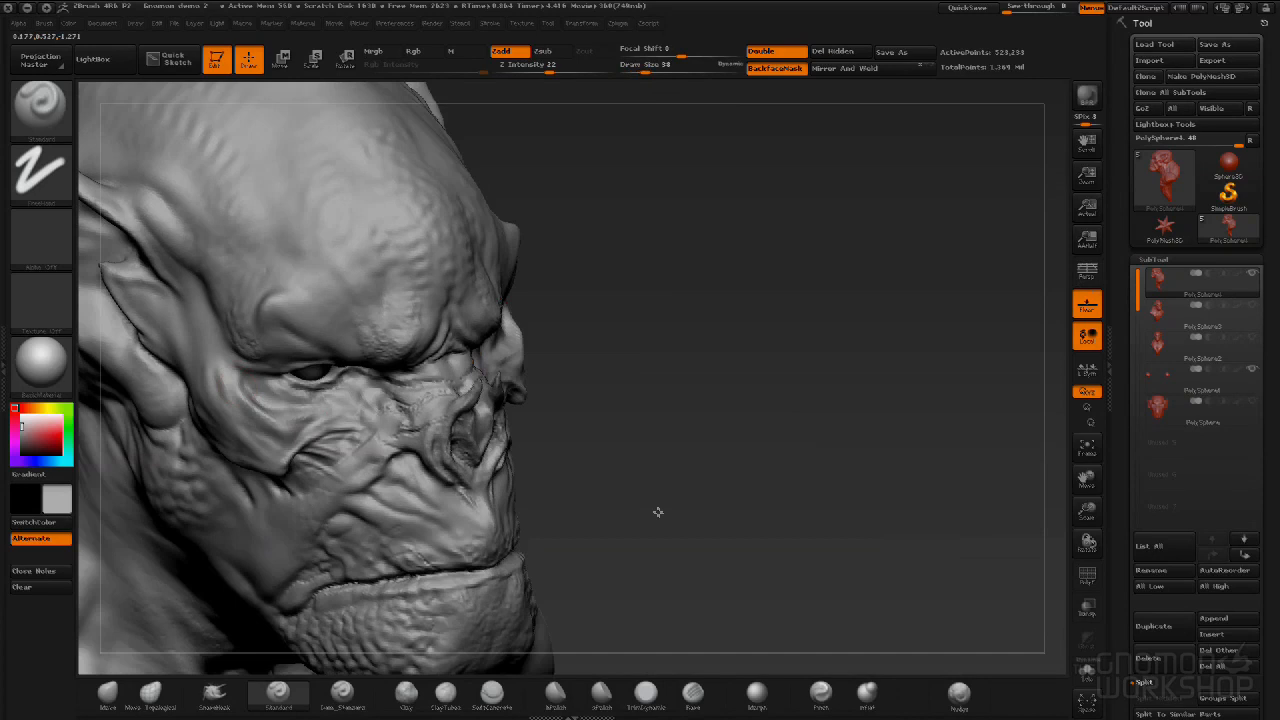
mouse_move(658, 512)
left_mouse_down()
mouse_move(457, 414)
mouse_move(809, 334)
mouse_move(532, 440)
left_mouse_up()
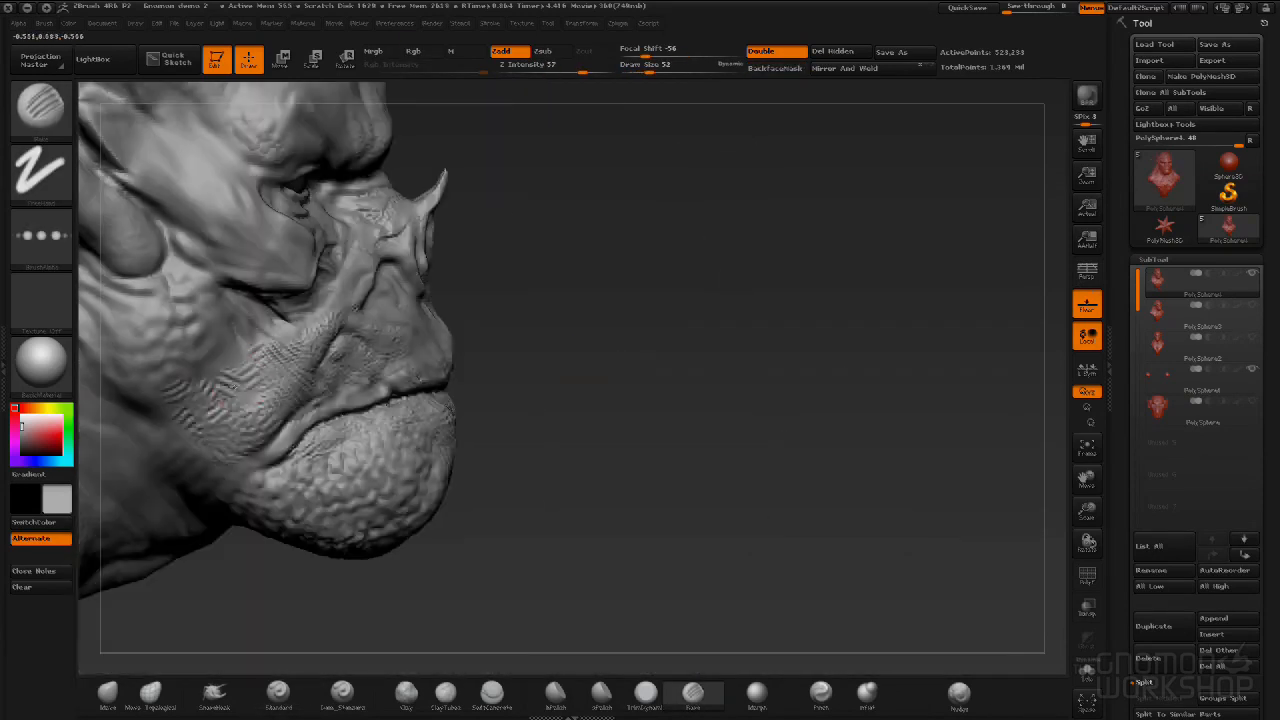
left_click_drag(234, 387, 148, 415)
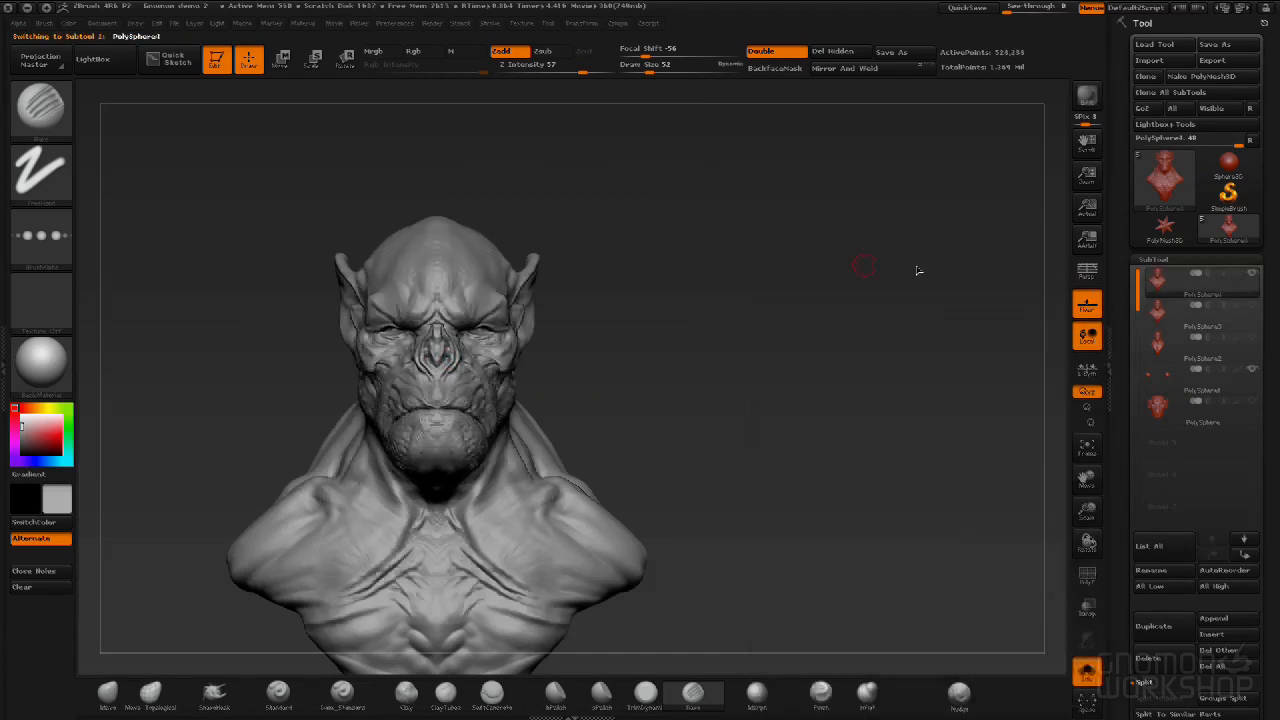
Select the topmost bust subtool and smooth the muscle forms on the side of the neck.
left_click(1157, 280)
left_click_drag(800, 369, 668, 369)
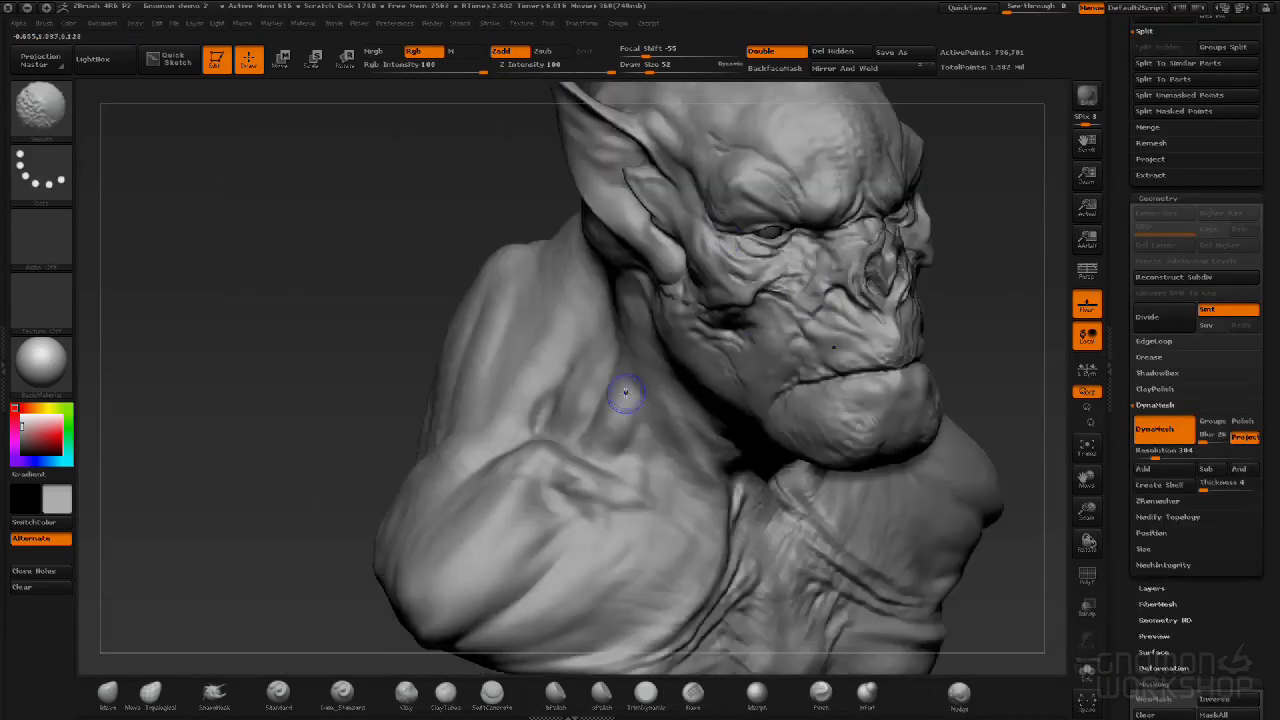
left_click_drag(614, 400, 811, 363)
left_click_drag(745, 88, 730, 104, "ctrl+shift")
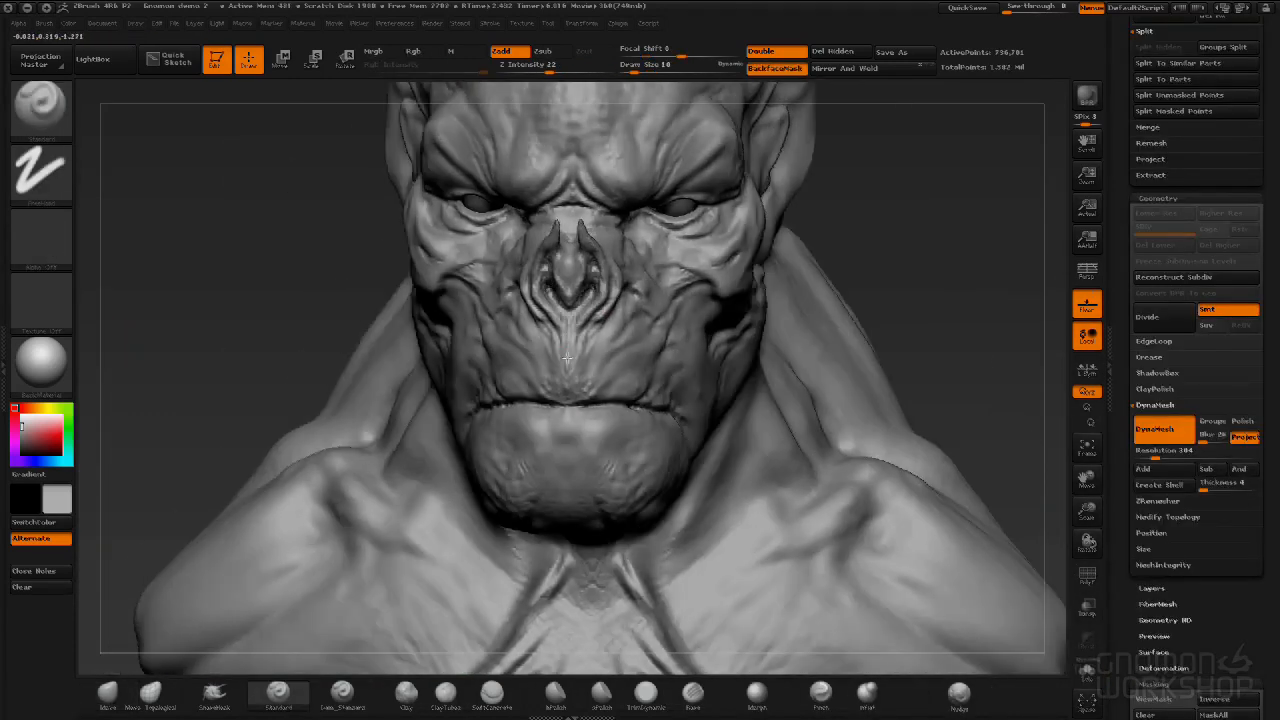
Detail the philtrum, nose bridge and lips using the Standard, Clay and Dam_Standard brushes at draw size 10.
left_click_drag(330, 260, 880, 560)
left_click_drag(820, 180, 288, 206)
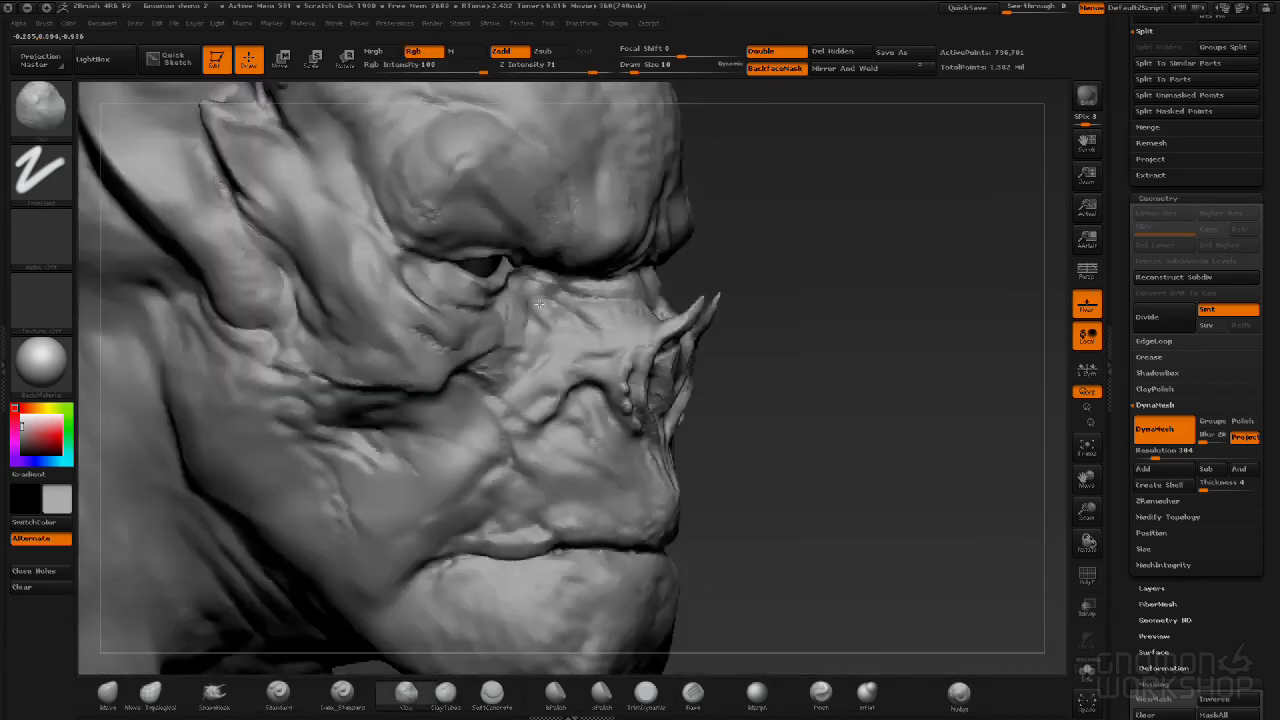
mouse_move(760, 420)
left_mouse_down()
mouse_move(898, 530)
mouse_move(815, 455)
mouse_move(738, 450)
left_mouse_up()
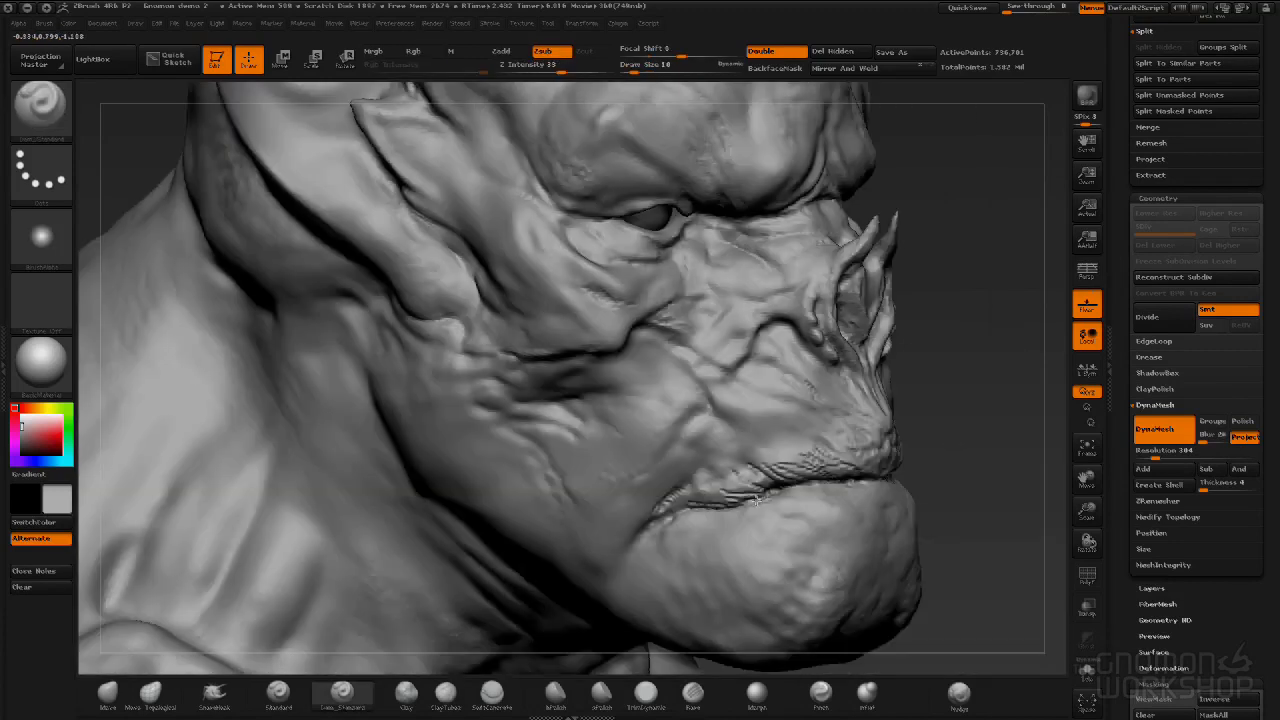
left_click_drag(757, 500, 679, 503)
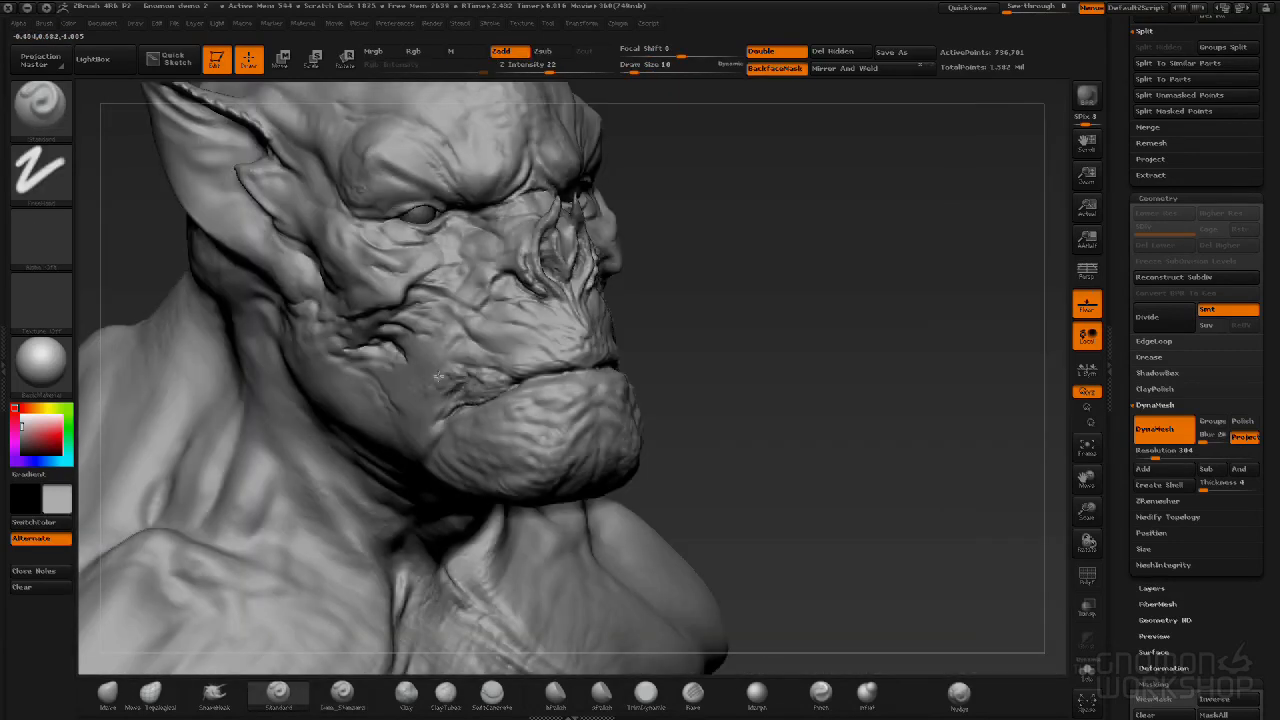
Sculpt small skin bumps on the chin and wrinkles from the mouth corner along the jaw with the Standard brush.
mouse_move(438, 376)
left_mouse_down()
mouse_move(428, 400)
mouse_move(496, 354)
mouse_move(689, 331)
mouse_move(503, 443)
left_mouse_up()
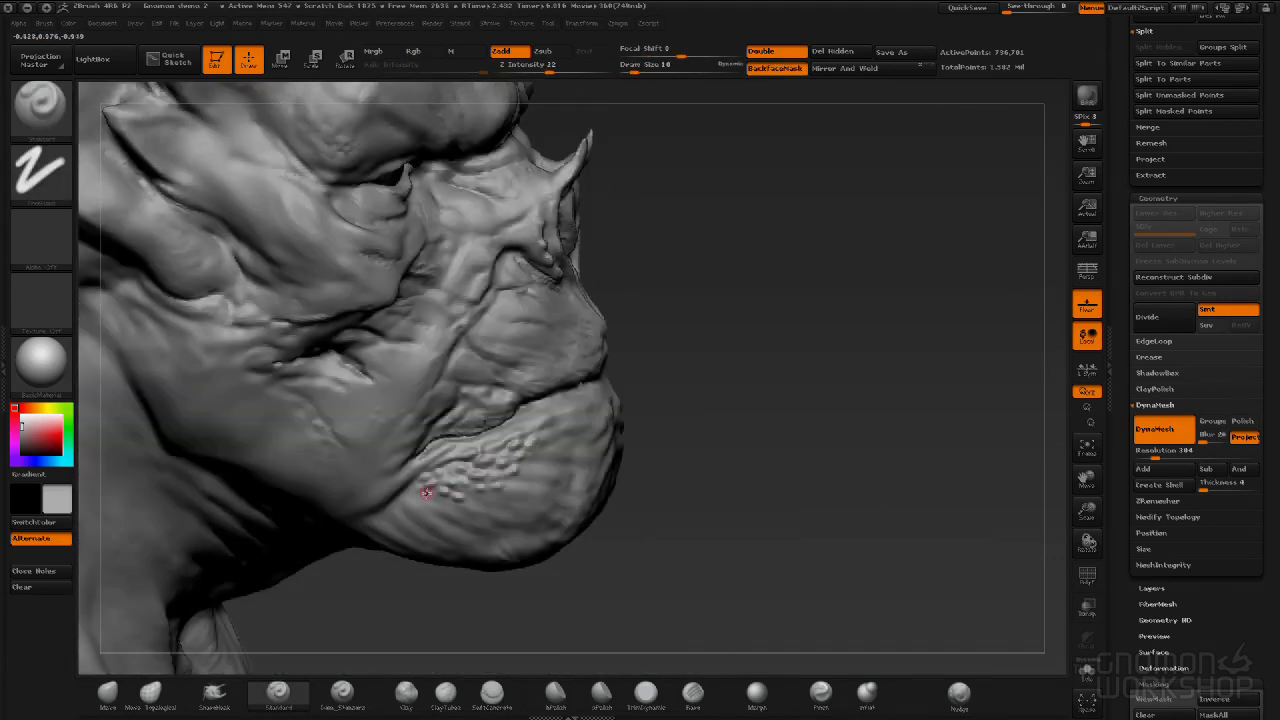
mouse_move(441, 509)
left_mouse_down()
mouse_move(380, 529)
mouse_move(500, 357)
left_mouse_up()
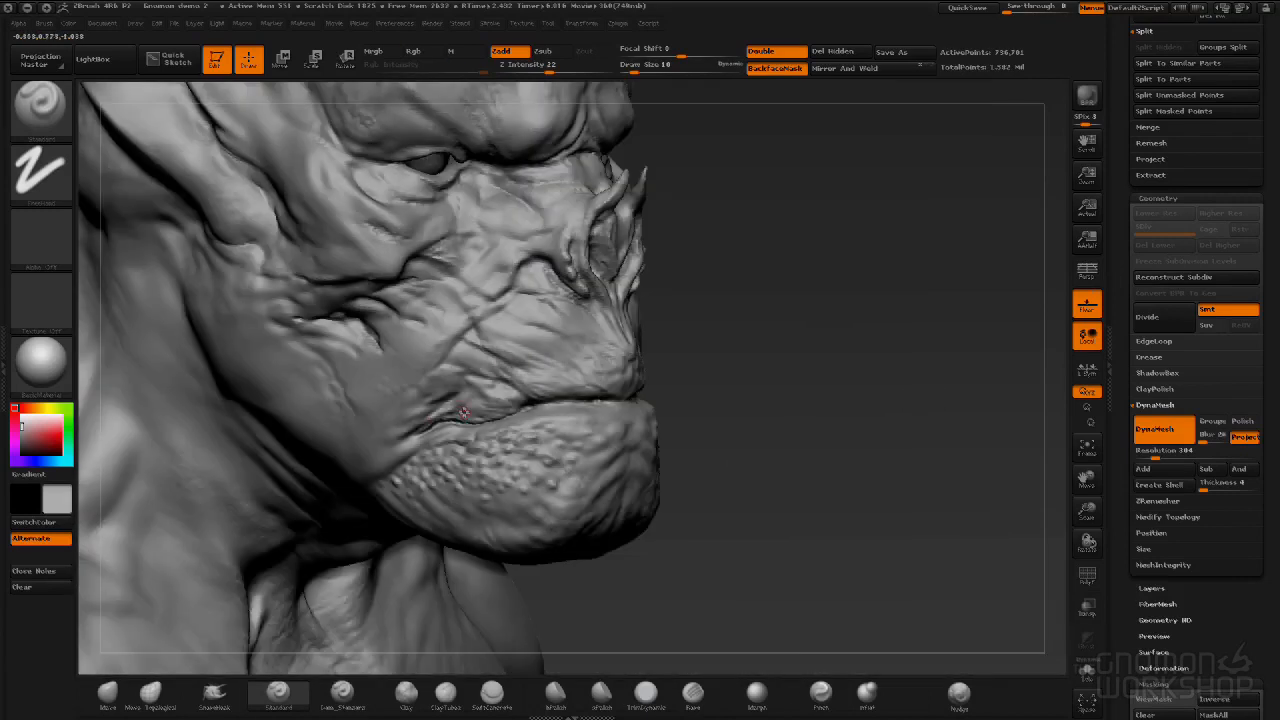
mouse_move(442, 413)
left_mouse_down()
mouse_move(420, 440)
mouse_move(371, 434)
mouse_move(605, 328)
mouse_move(509, 428)
left_mouse_up()
mouse_move(704, 579)
left_mouse_down()
mouse_move(751, 583)
mouse_move(515, 467)
mouse_move(489, 497)
mouse_move(591, 548)
left_mouse_up()
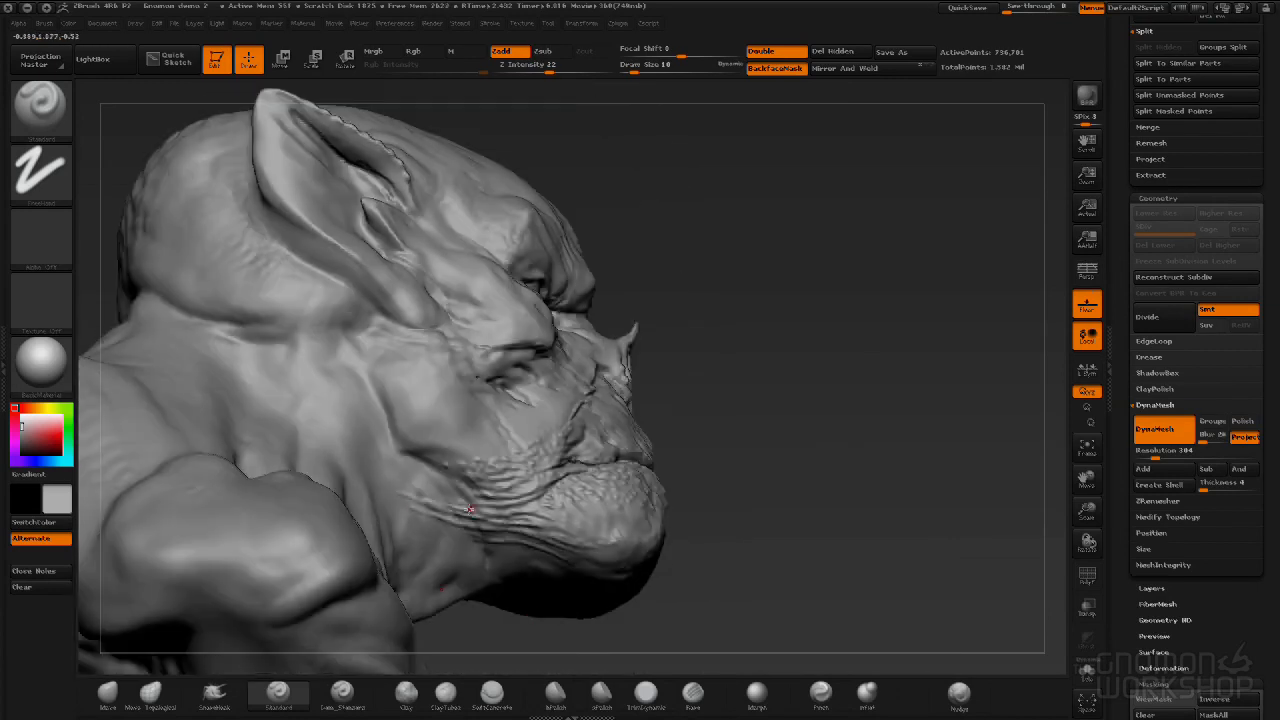
mouse_move(435, 465)
left_mouse_down()
mouse_move(860, 409)
mouse_move(560, 480)
mouse_move(814, 400)
mouse_move(881, 117)
left_mouse_up()
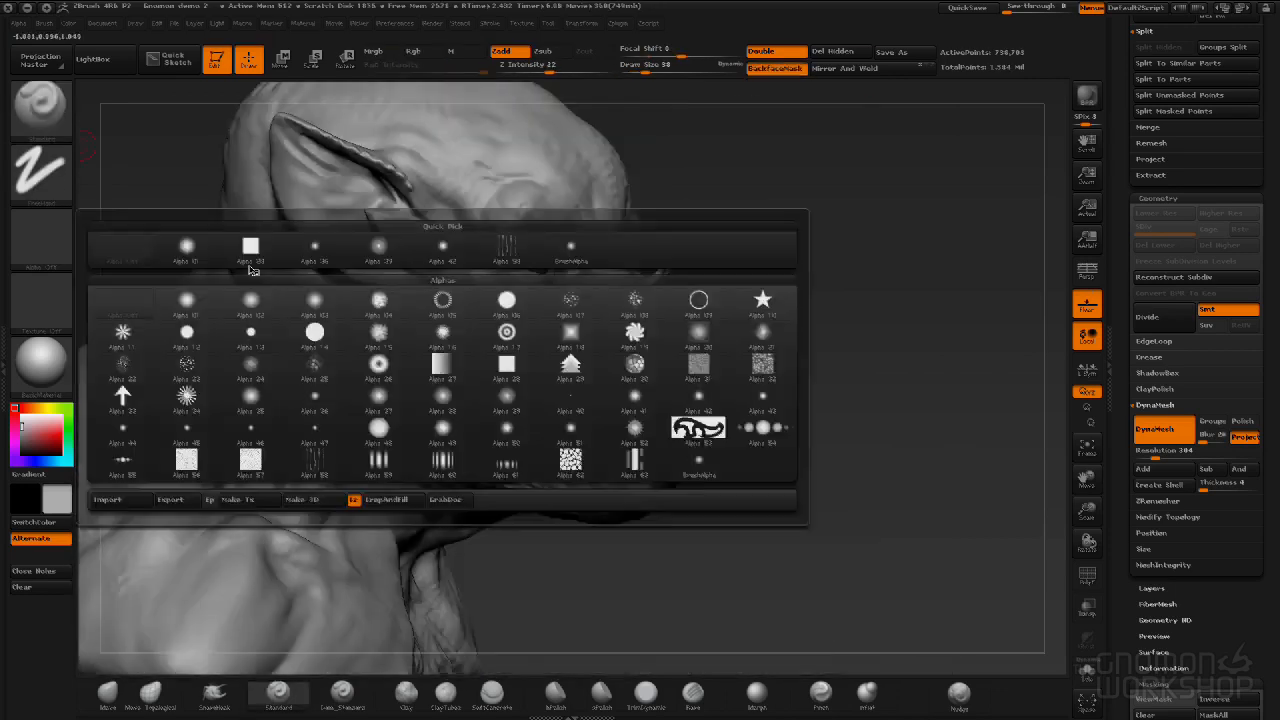
Choose a brush alpha and cover the back of the head and neck with a cracked, scaly skin texture.
left_click(574, 423)
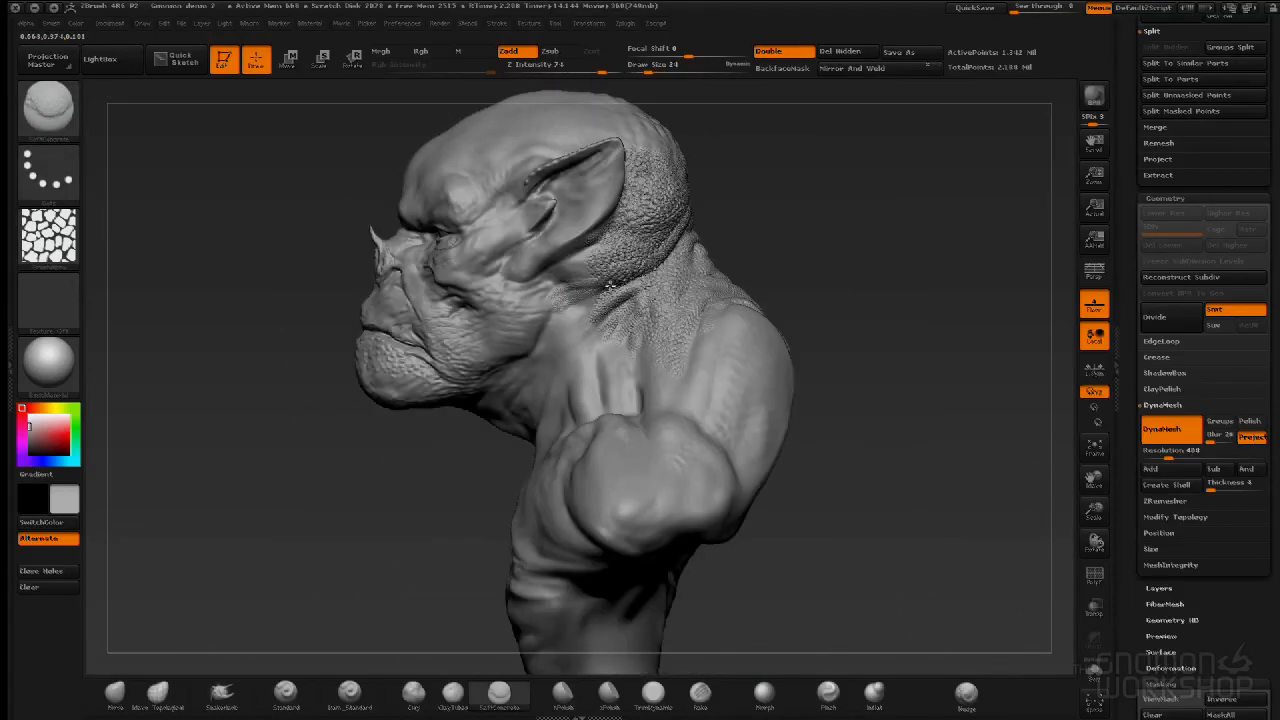
right_click_drag(570, 280, 674, 220)
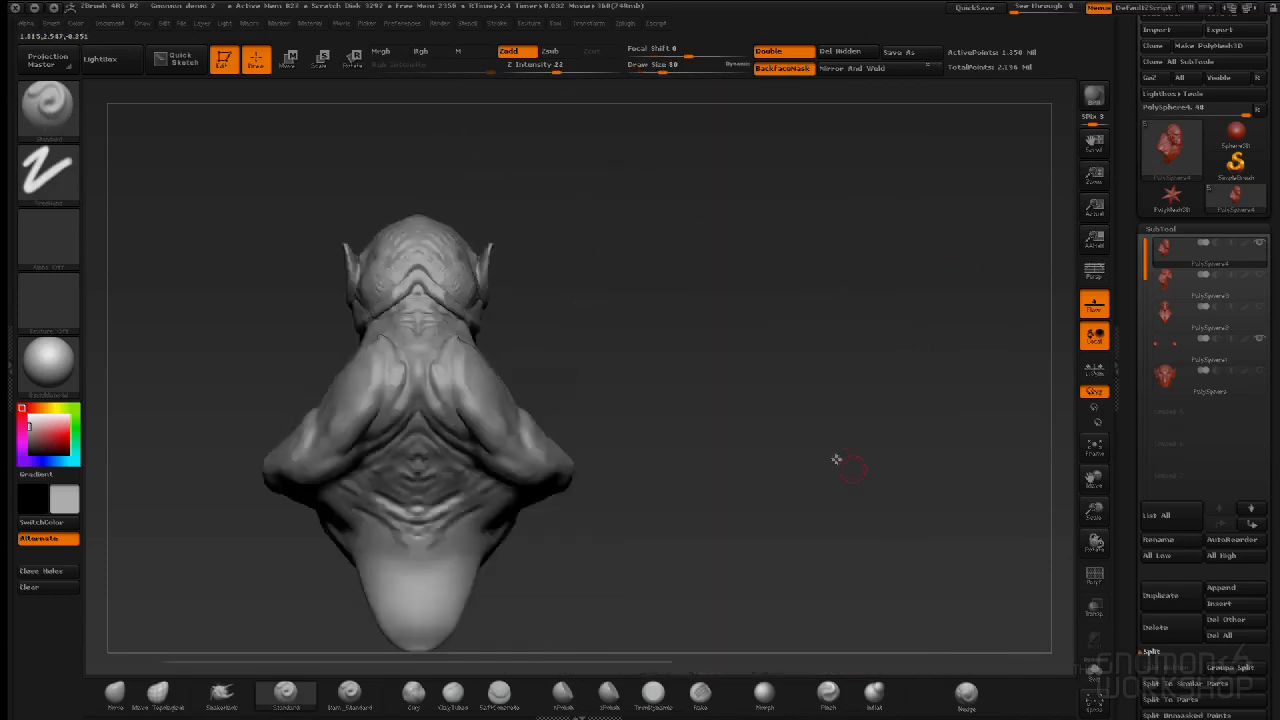
left_click_drag(837, 457, 889, 451)
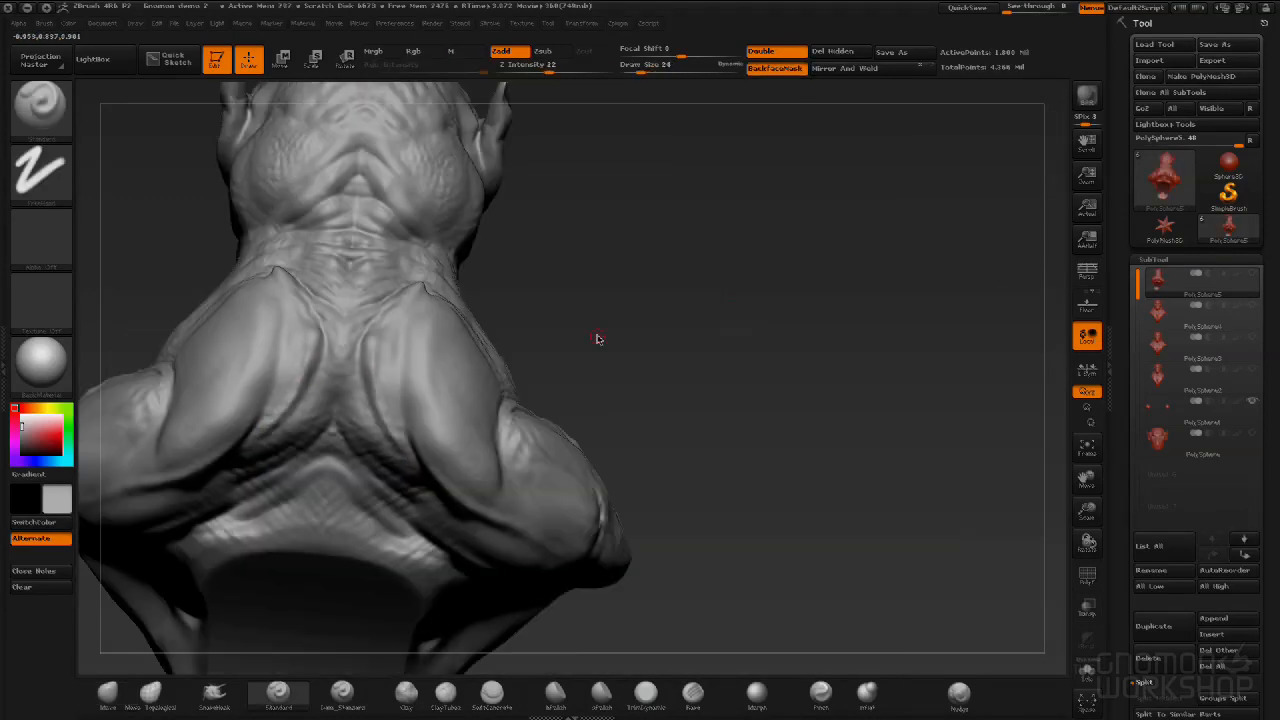
Isolate both ears by hiding the rest of the bust and add SoftConcrete skin texture to them.
left_click_drag(597, 339, 466, 453)
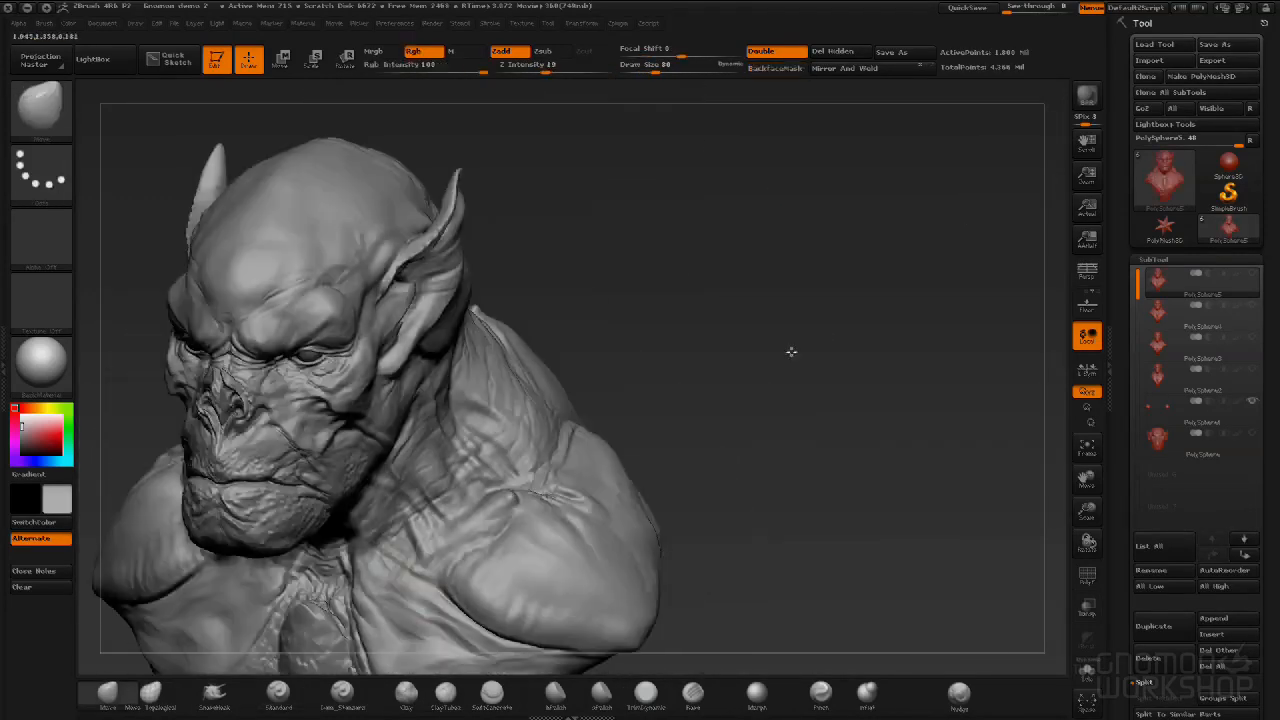
left_click_drag(700, 409, 831, 346)
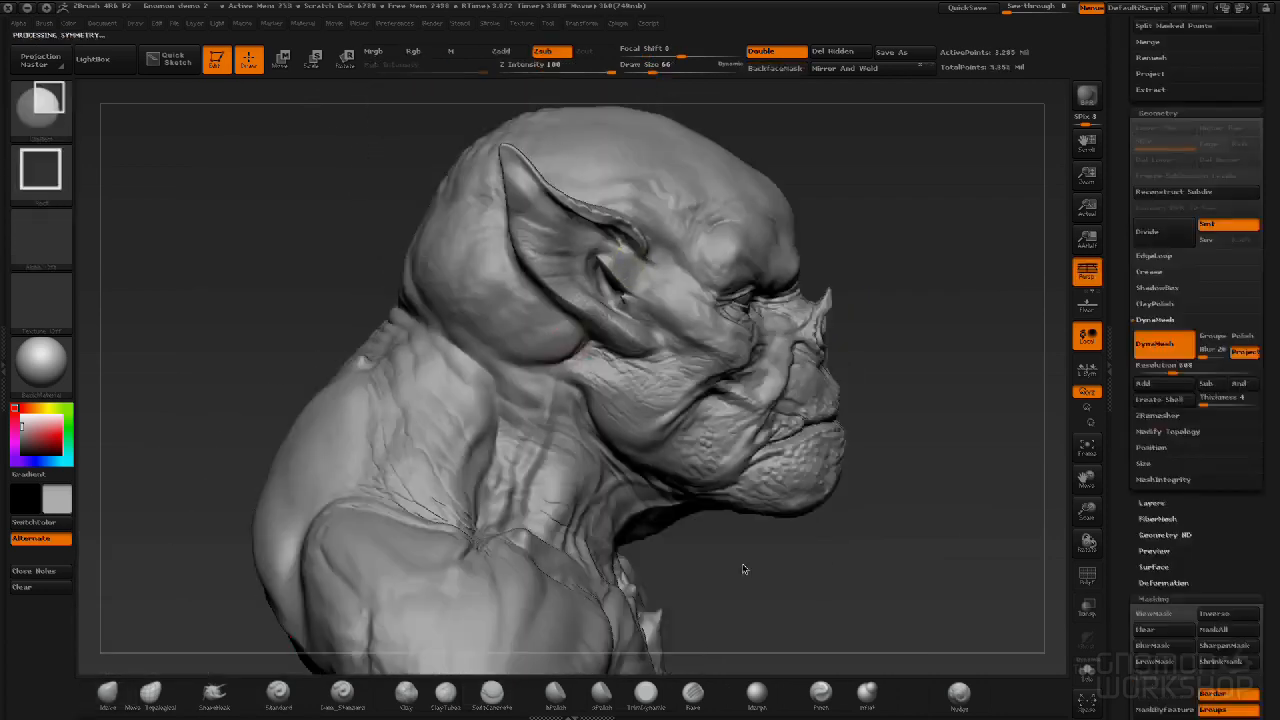
mouse_move(614, 428)
left_mouse_down("ctrl+shift")
mouse_move(414, 129)
mouse_move(690, 300)
left_mouse_up("ctrl+shift")
left_click_drag(798, 302, 737, 225, "ctrl+shift")
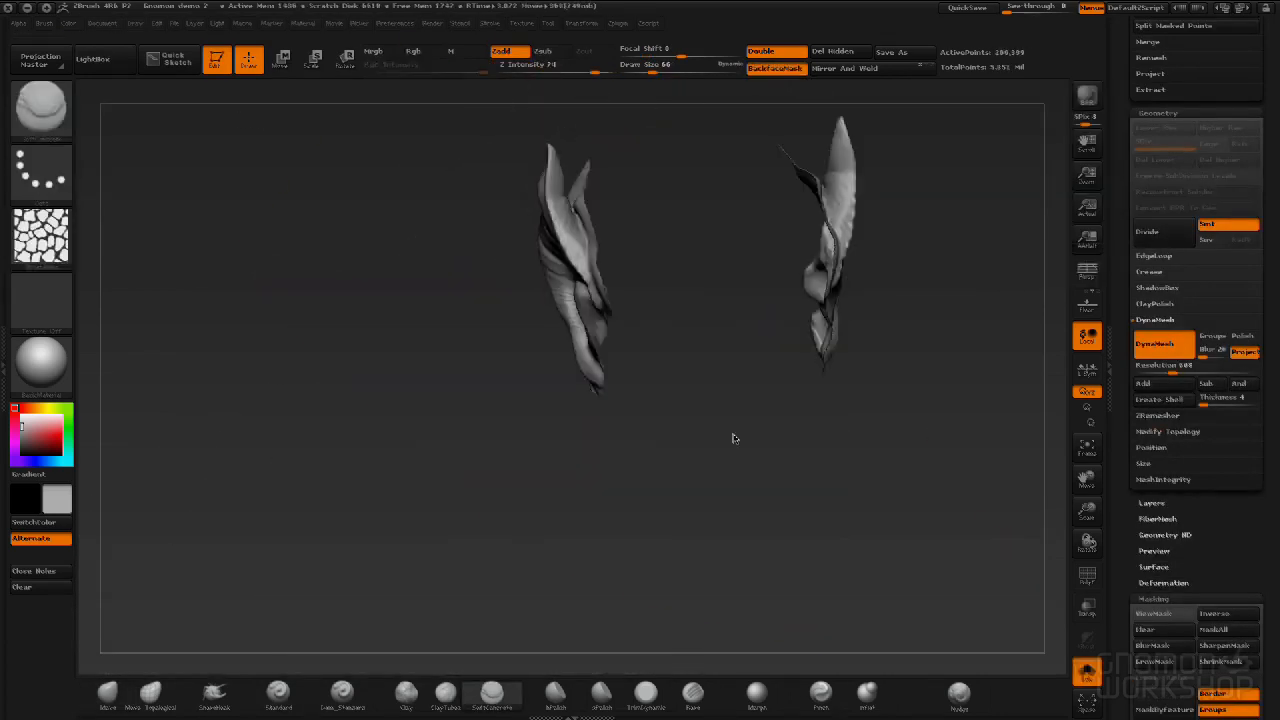
left_click_drag(734, 437, 948, 424)
mouse_move(640, 240)
left_mouse_down()
mouse_move(571, 252)
mouse_move(574, 231)
left_mouse_up()
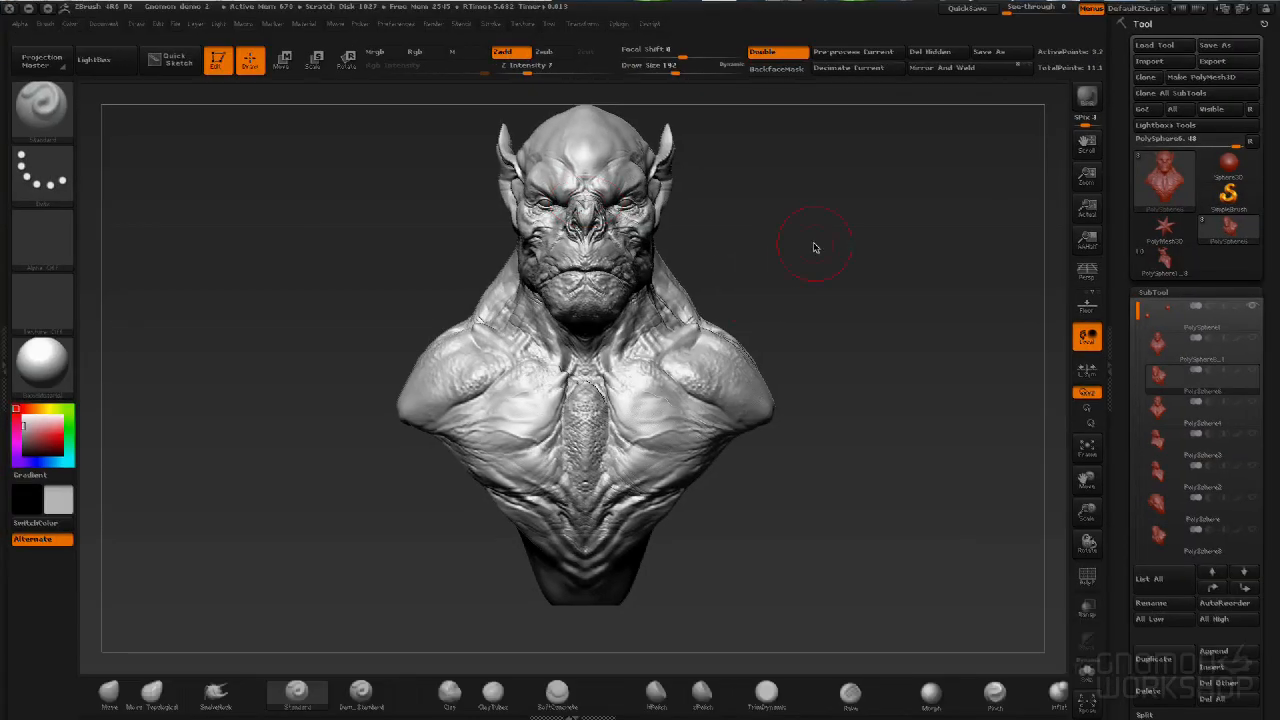
Switch to the other finished bust variation in the subtool list to compare the designs.
mouse_move(815, 247)
left_mouse_down()
mouse_move(951, 237)
mouse_move(792, 240)
mouse_move(866, 217)
mouse_move(851, 266)
mouse_move(800, 263)
mouse_move(776, 258)
mouse_move(831, 234)
mouse_move(680, 239)
mouse_move(641, 233)
mouse_move(623, 213)
left_mouse_up()
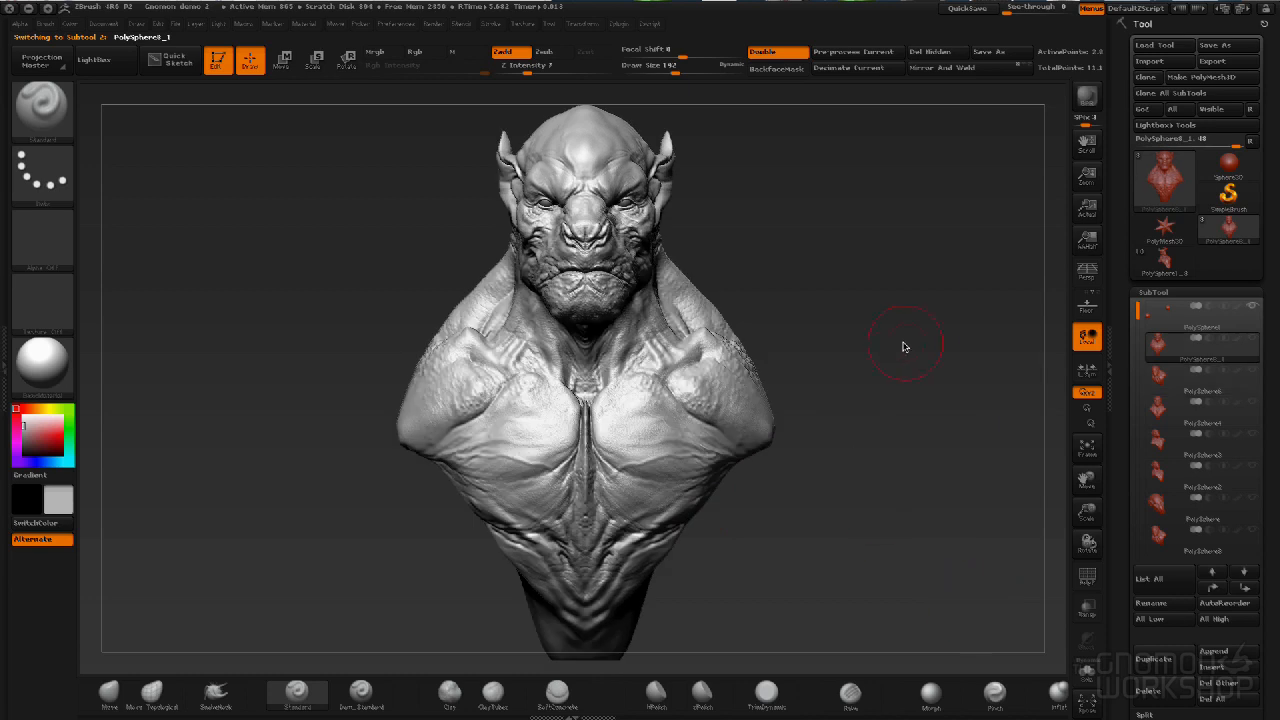
Alternate between the two finished bust variations in the subtool list to compare their nose, face and chest designs.
mouse_move(922, 344)
left_mouse_down()
mouse_move(897, 337)
mouse_move(913, 340)
left_mouse_up()
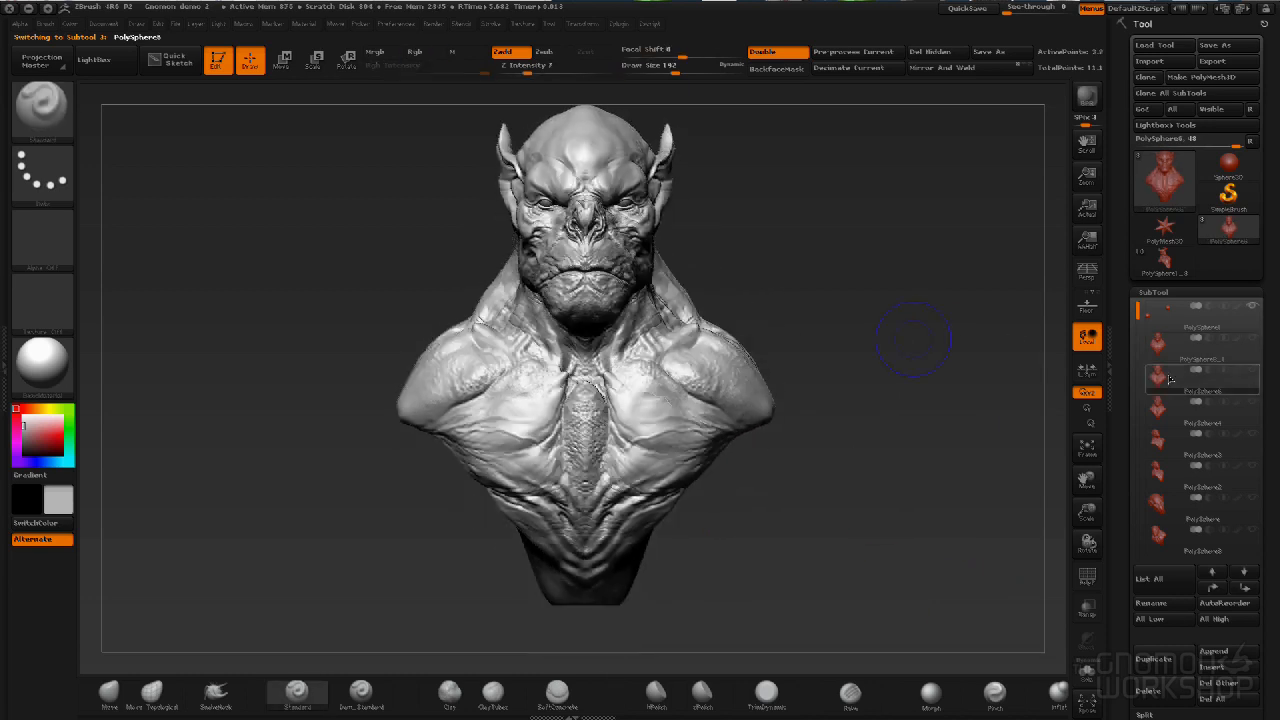
left_click(1156, 345)
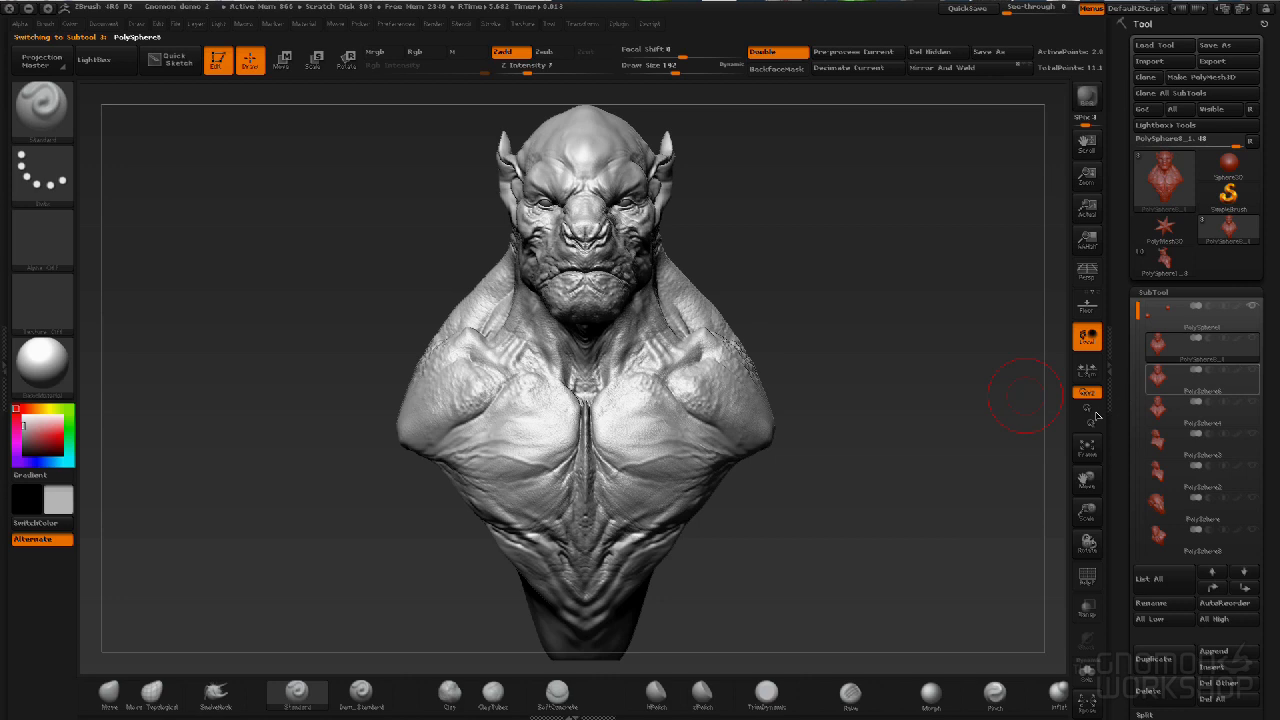
left_click(1158, 345)
left_click_drag(865, 323, 985, 294)
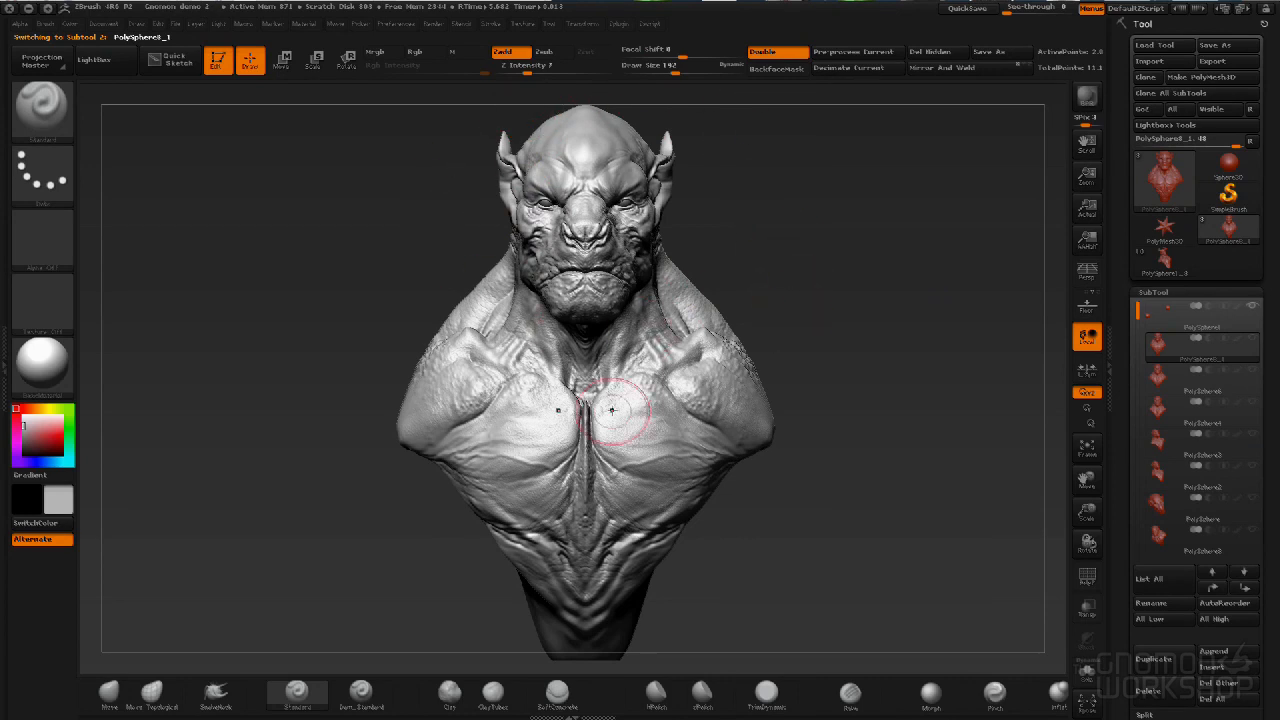
mouse_move(772, 263)
left_mouse_down("alt")
mouse_move(808, 263)
mouse_move(860, 226)
mouse_move(872, 291)
mouse_move(936, 284)
mouse_move(869, 234)
mouse_move(856, 242)
mouse_move(877, 246)
mouse_move(868, 254)
left_mouse_up("alt")
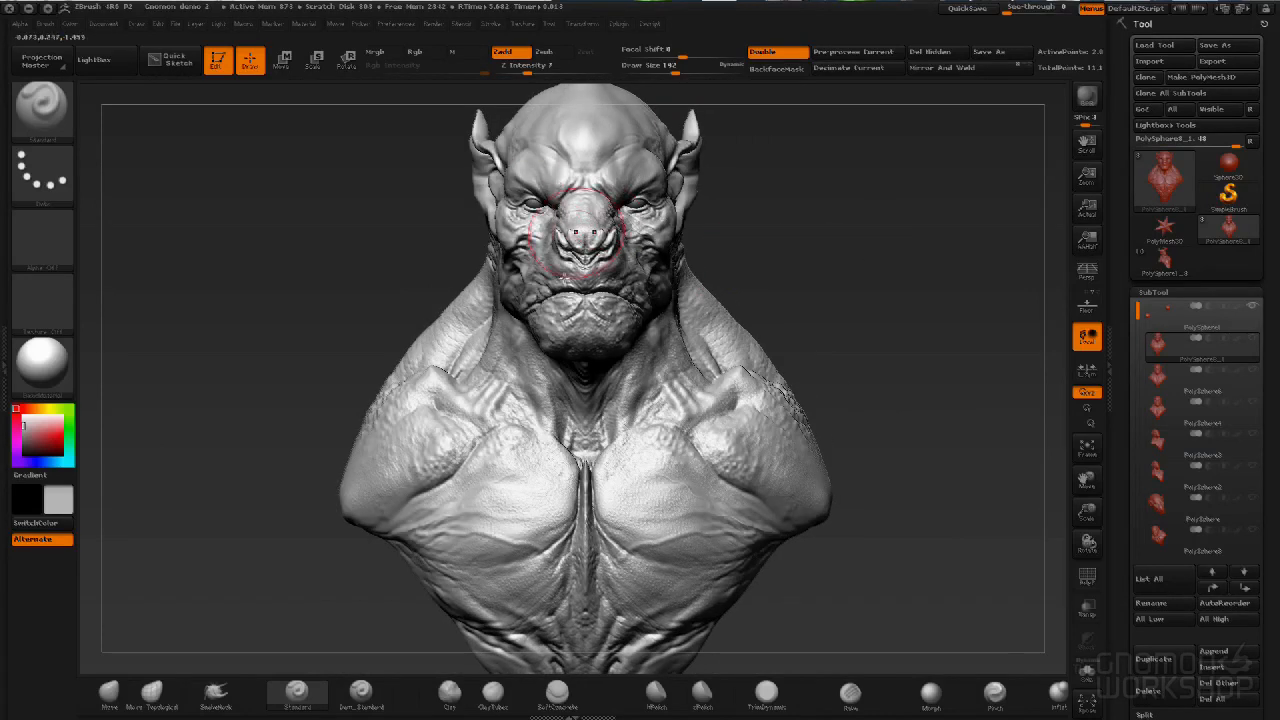
left_click(1230, 604)
mouse_move(913, 344)
left_mouse_down()
mouse_move(874, 346)
mouse_move(938, 352)
mouse_move(948, 271)
mouse_move(931, 349)
mouse_move(860, 343)
mouse_move(912, 342)
mouse_move(886, 335)
left_mouse_up()
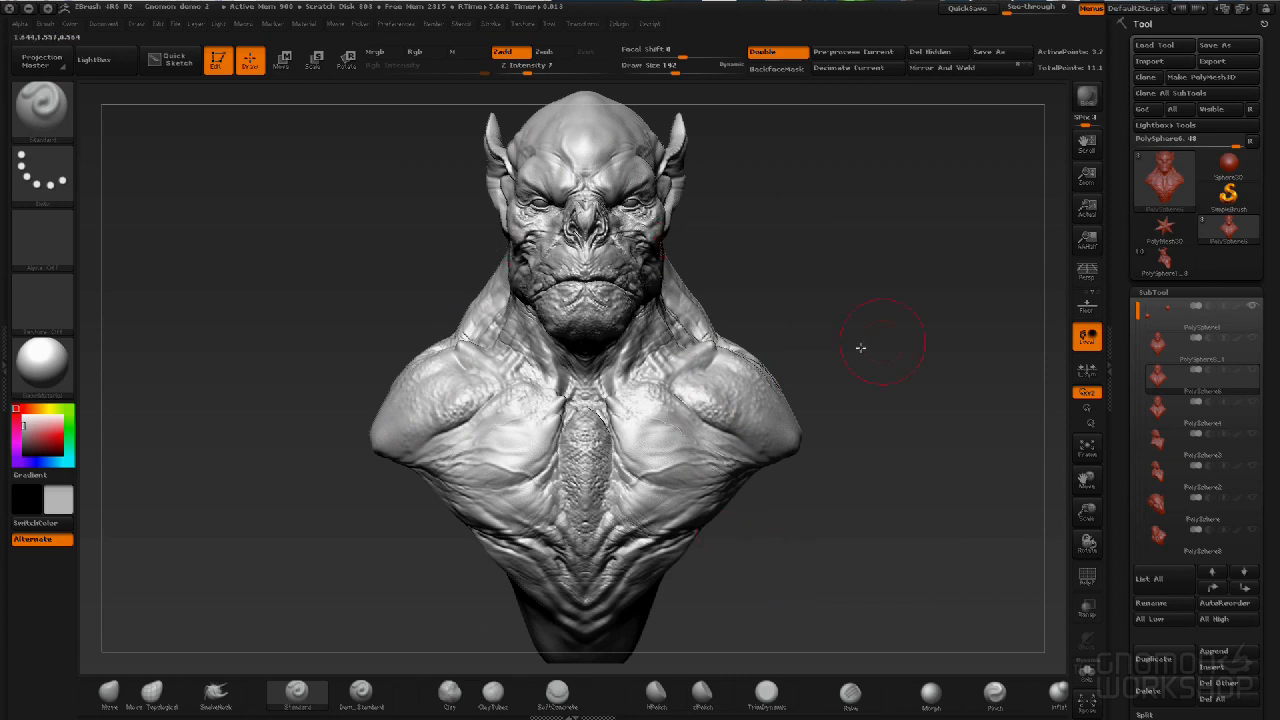
left_click(1143, 352)
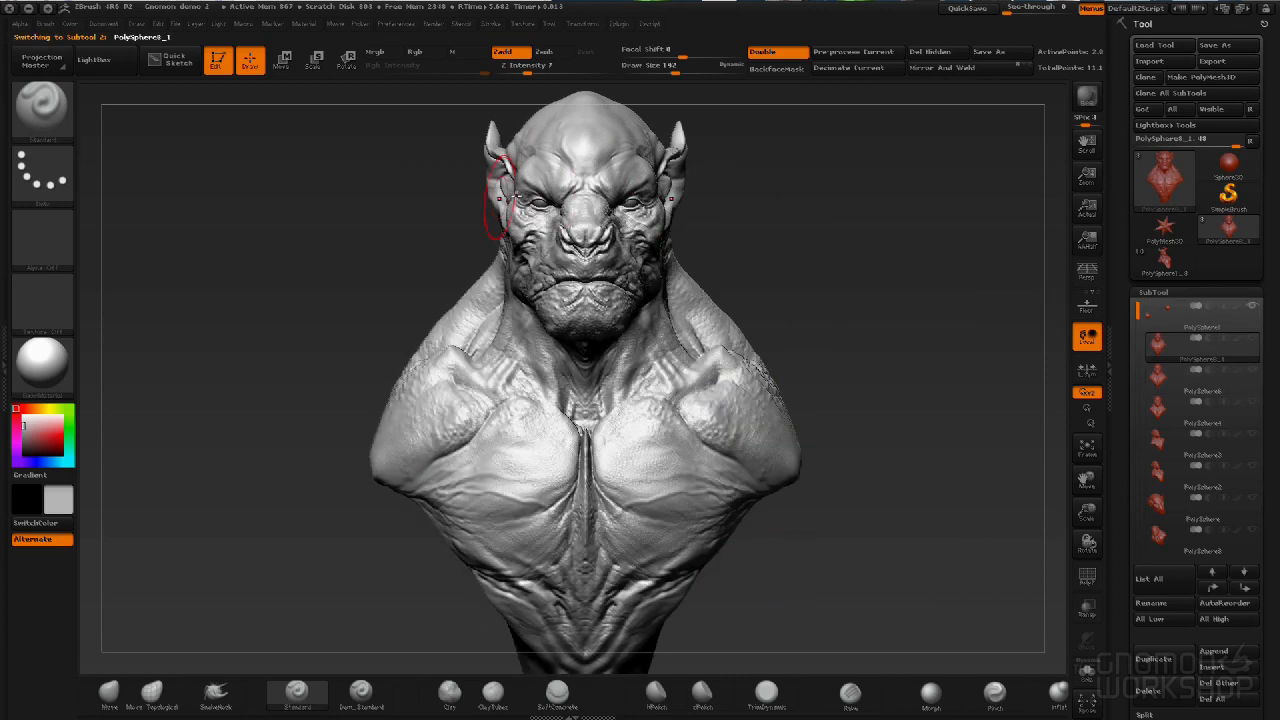
Render a BPR preview of the bust variation with the broad, flat nose, framing its head and shoulders in a three-quarter view.
left_click_drag(857, 333, 832, 353)
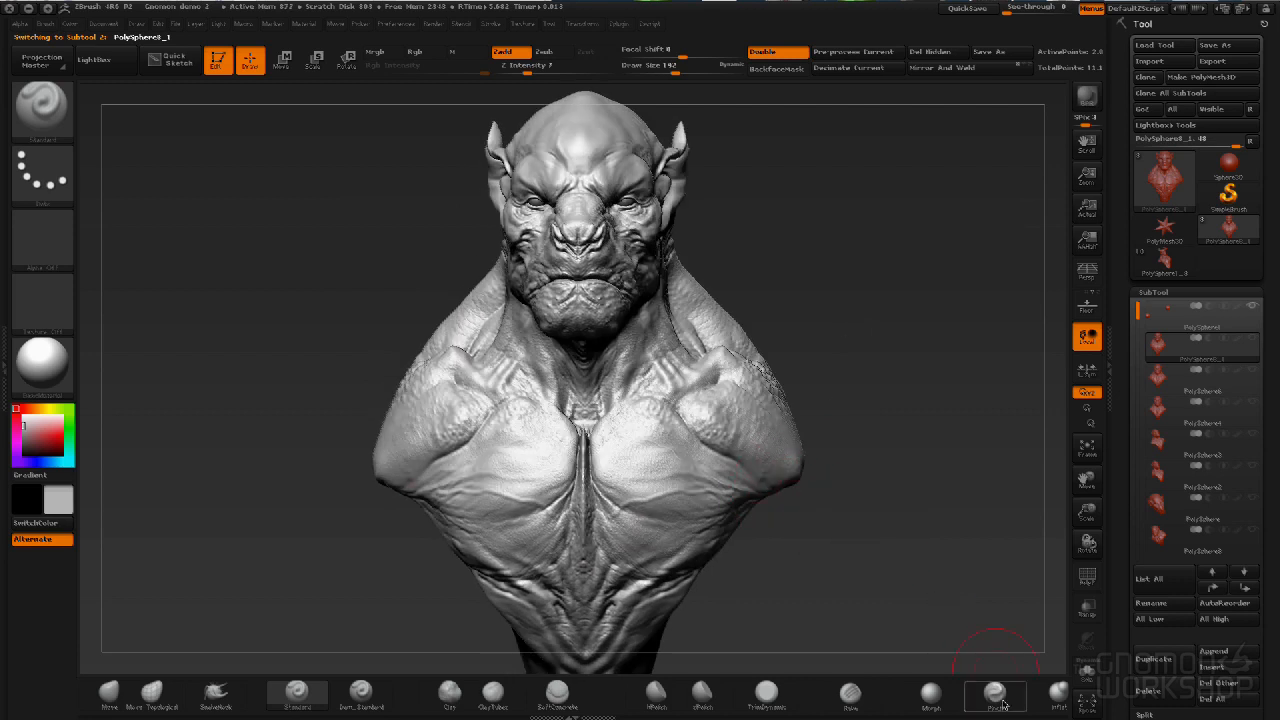
left_click_drag(892, 519, 866, 507)
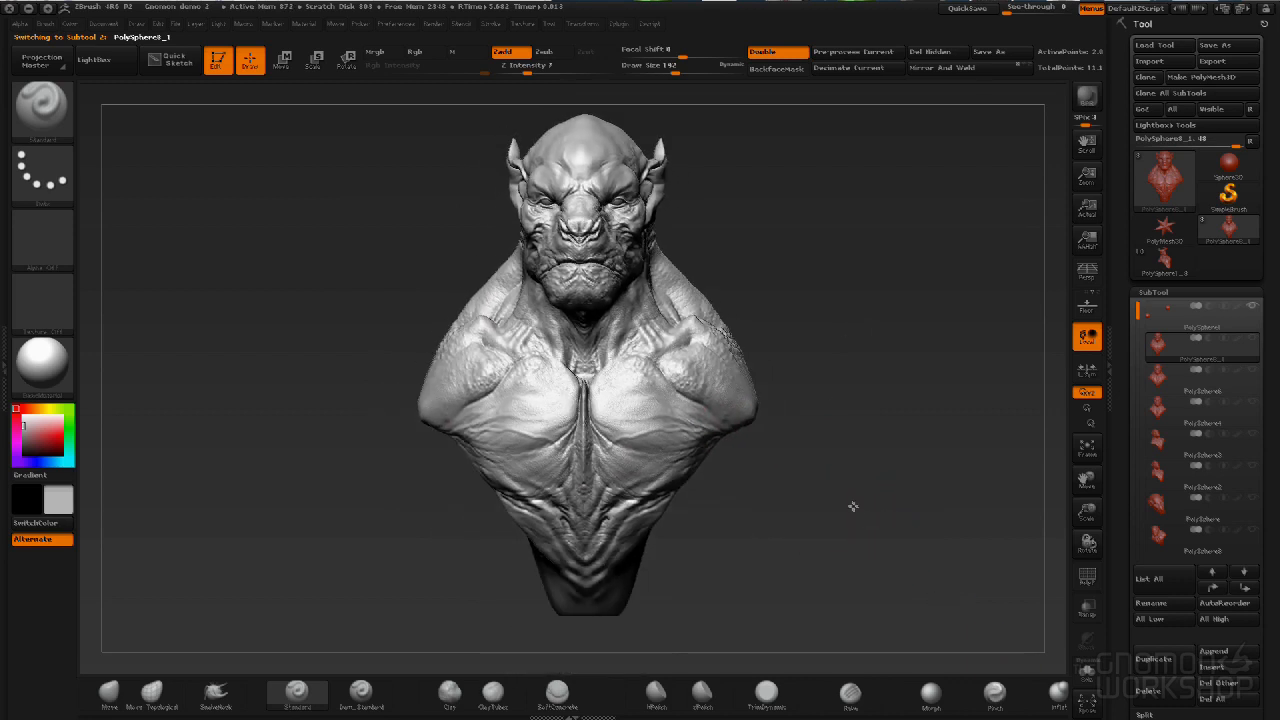
left_click_drag(755, 548, 514, 527)
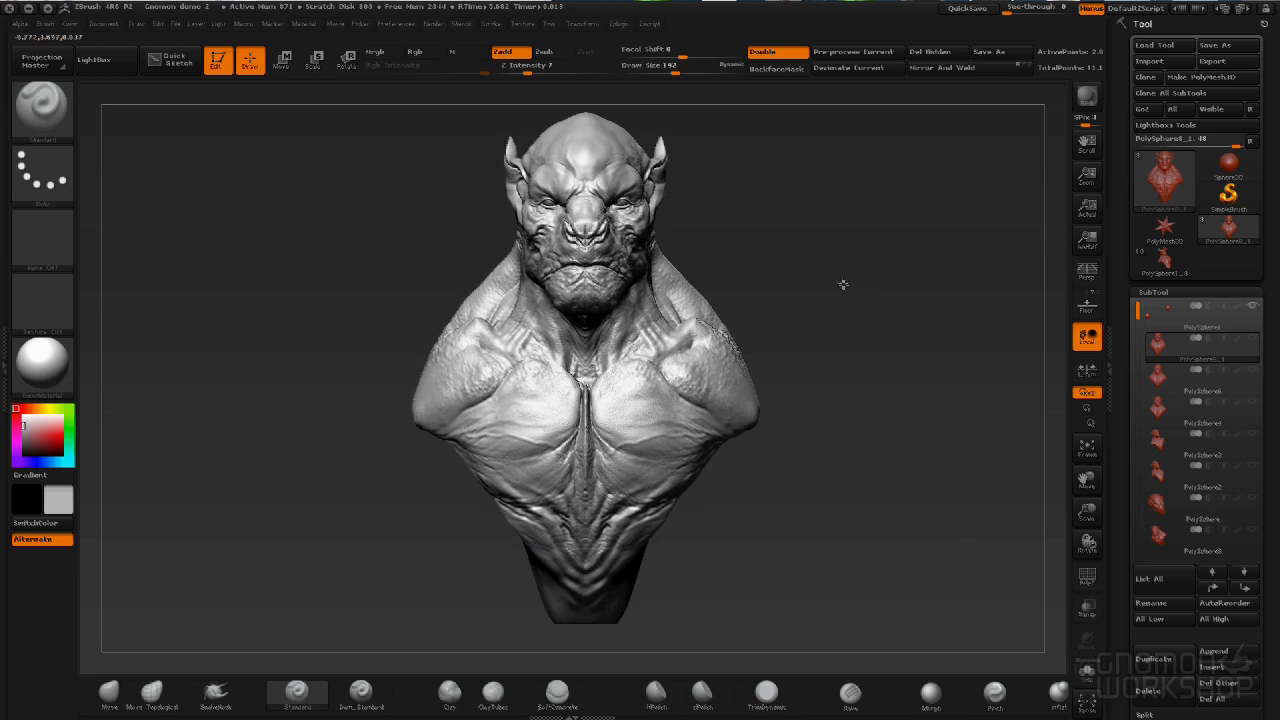
left_click_drag(898, 385, 929, 385, "alt")
key("shift+r")
left_click_drag(982, 228, 894, 234)
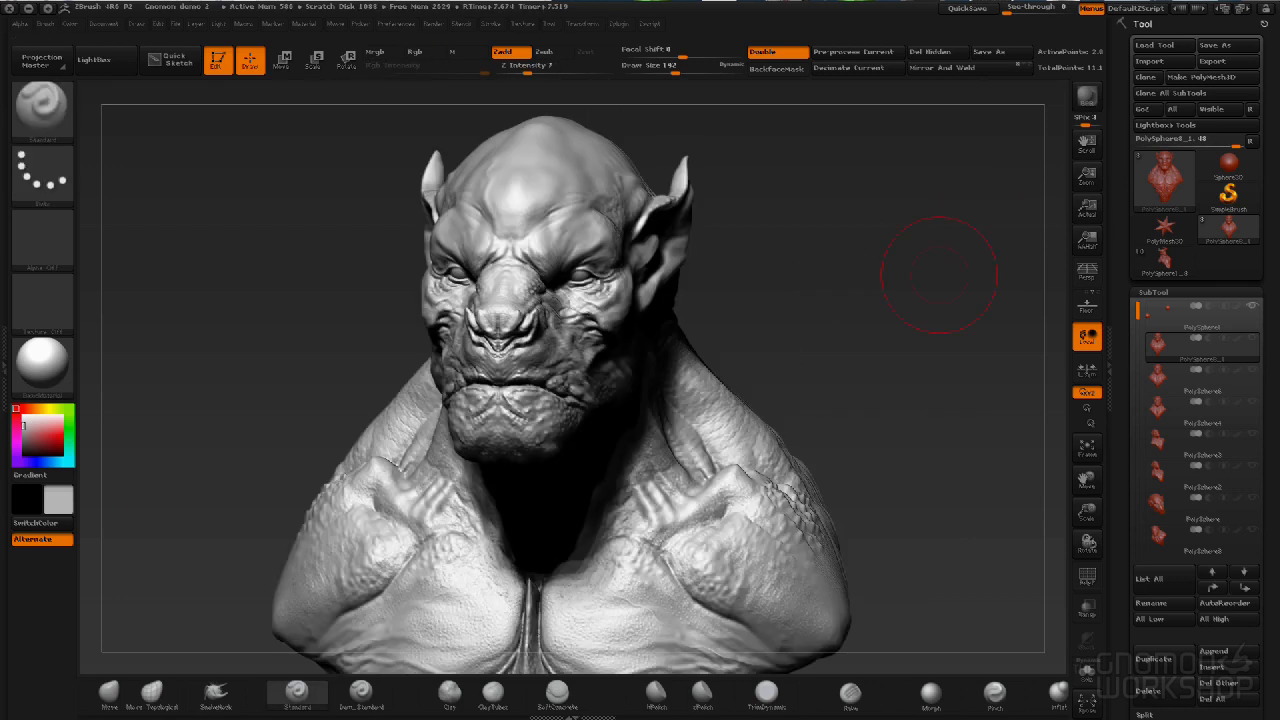